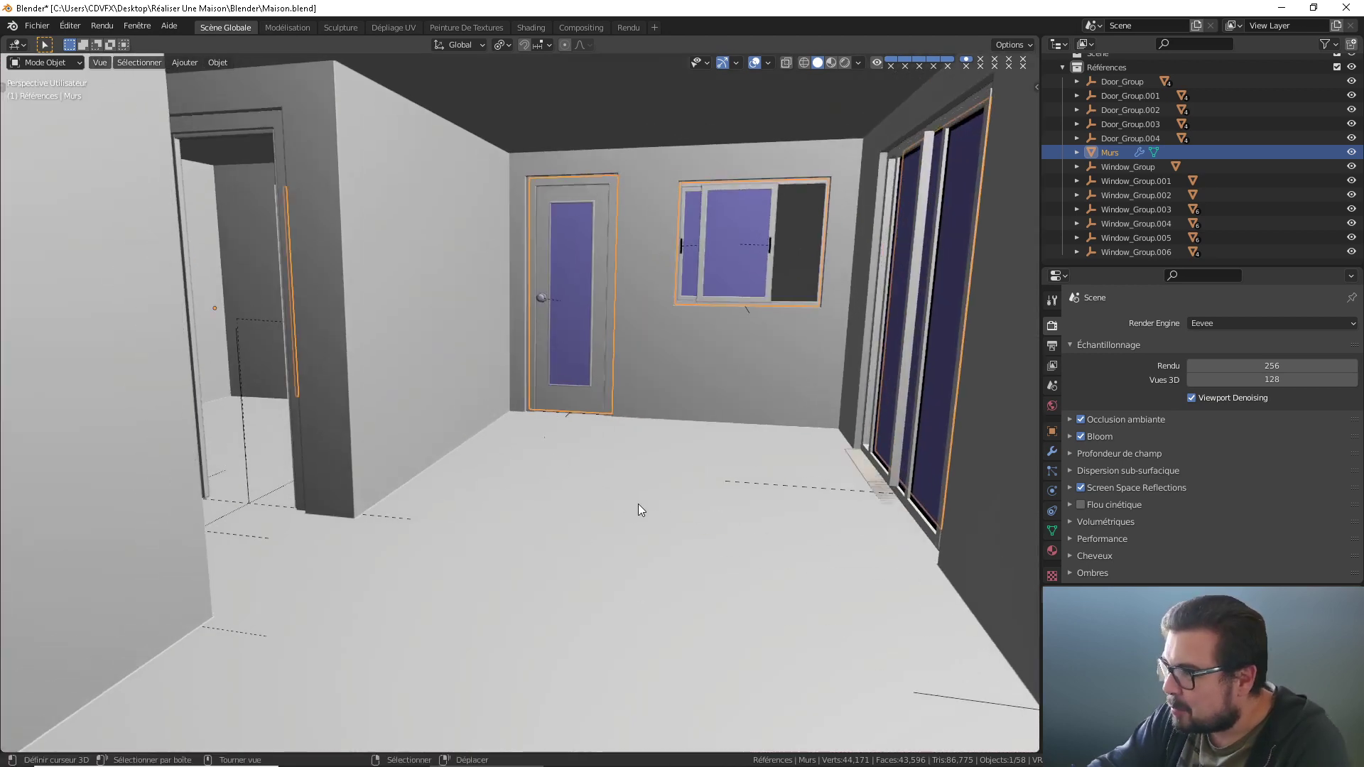
Step: Switch the viewport to material preview shading and examine the house's exterior walls and the main interior room
{"action": "middle_click_drag", "start_coordinate": [638, 504], "coordinate": [590, 465]}
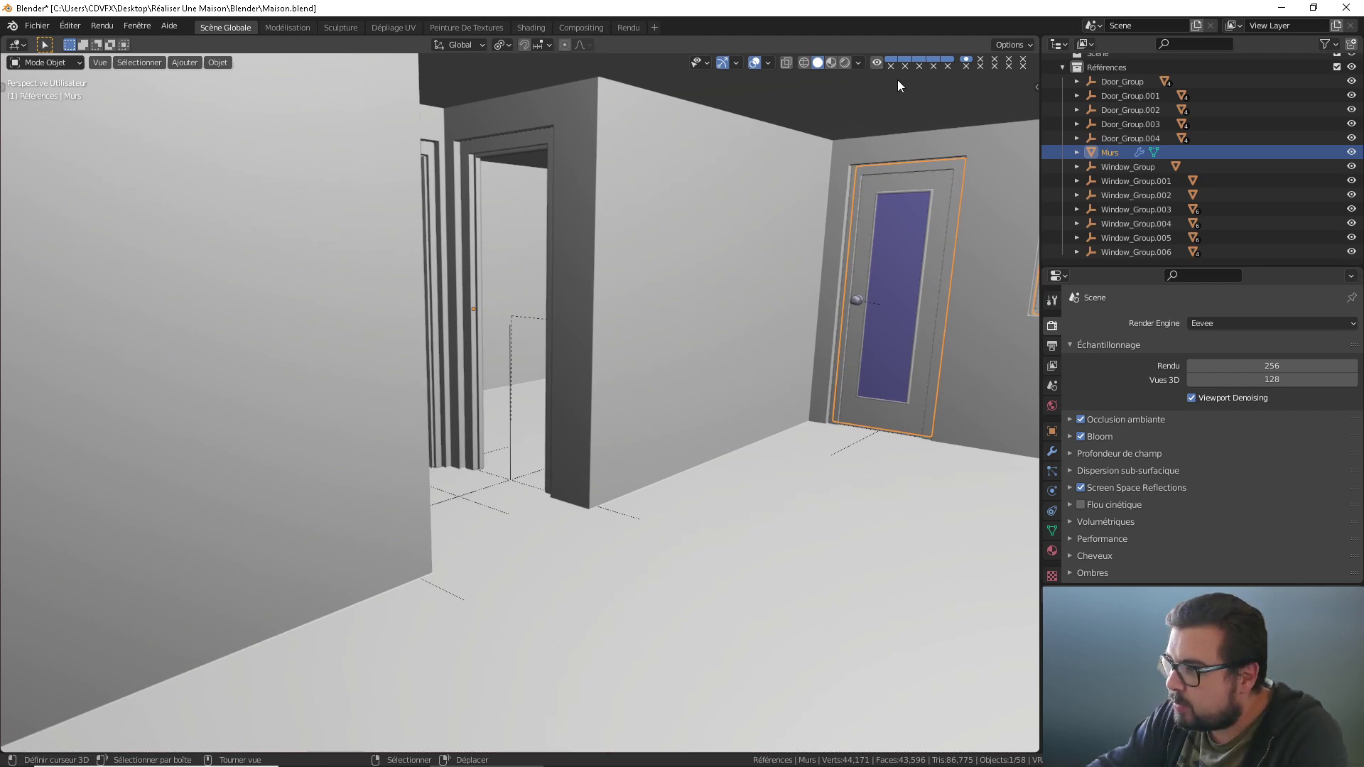
{"action": "left_click", "coordinate": [830, 61]}
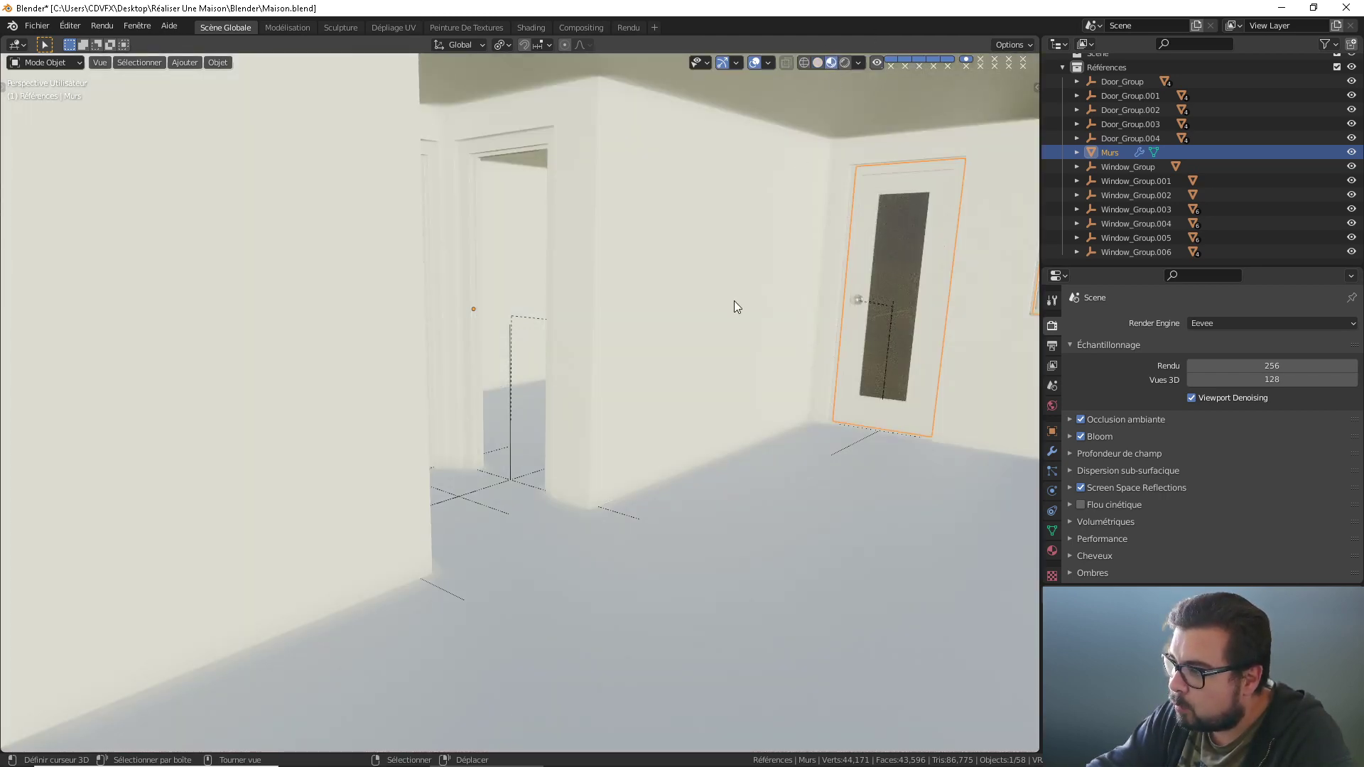
{"action": "scroll", "coordinate": [756, 297], "scroll_direction": "down", "scroll_amount": 10}
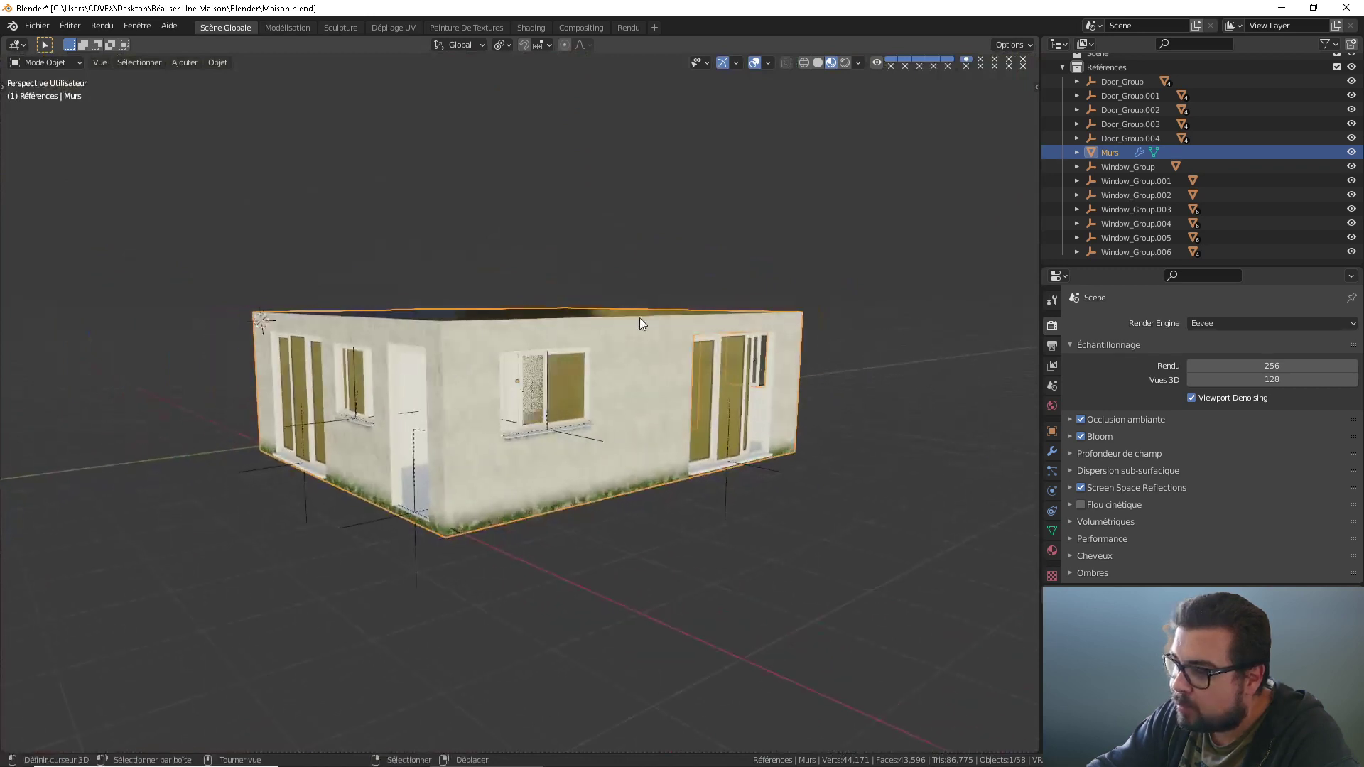
{"action": "middle_click_drag", "start_coordinate": [639, 324], "coordinate": [542, 492]}
{"action": "scroll", "coordinate": [791, 349], "scroll_direction": "down", "scroll_amount": 2}
{"action": "scroll", "coordinate": [687, 351], "scroll_direction": "up", "scroll_amount": 3}
{"action": "middle_click_drag", "start_coordinate": [654, 510], "coordinate": [527, 527]}
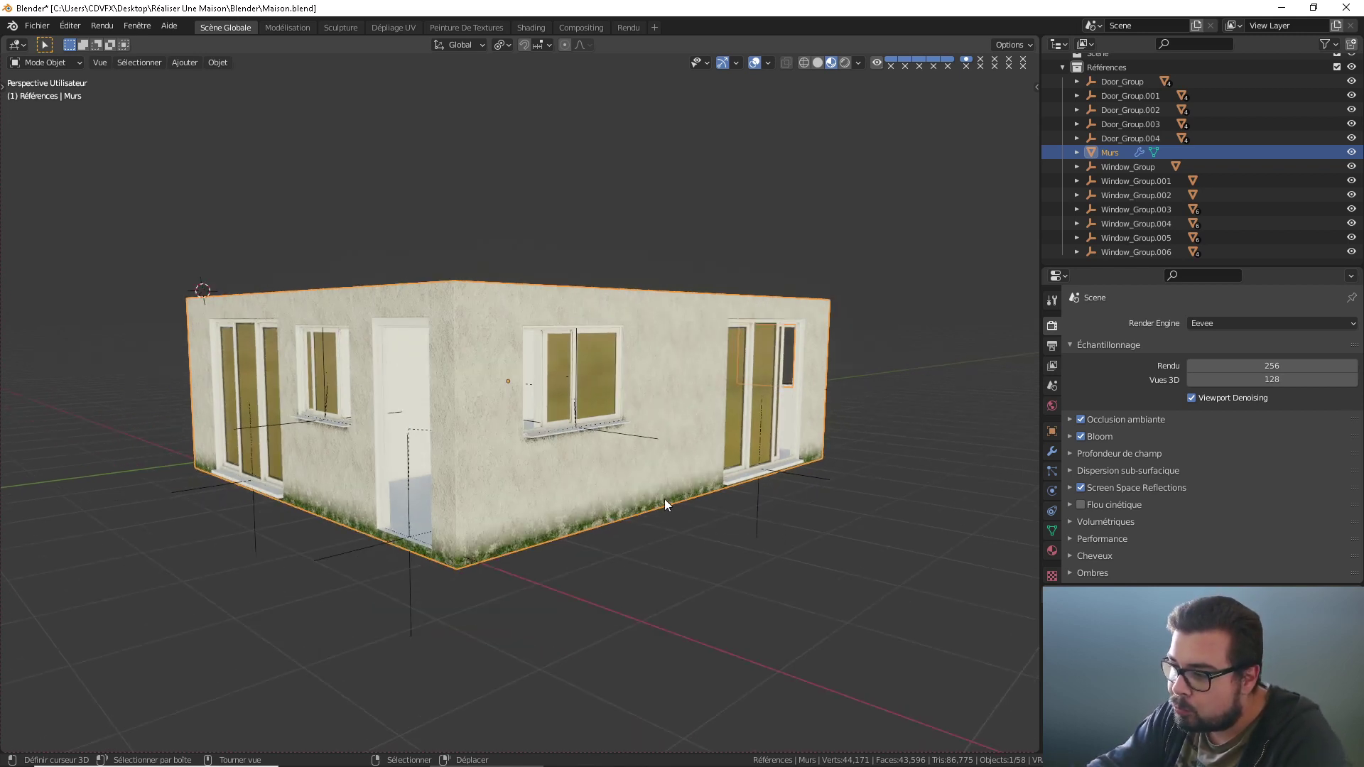
{"action": "scroll", "coordinate": [528, 526], "scroll_direction": "up", "scroll_amount": 2}
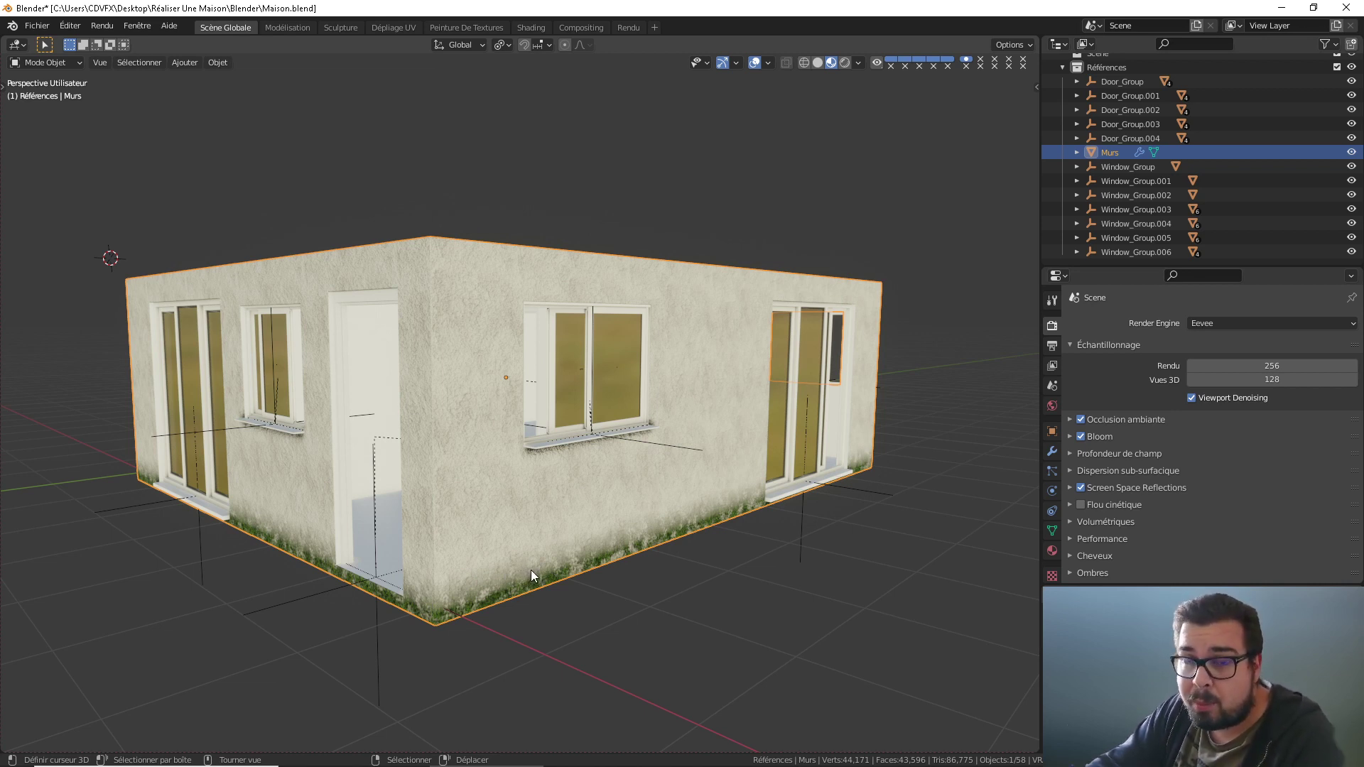
{"action": "middle_click_drag", "start_coordinate": [518, 560], "coordinate": [477, 536]}
{"action": "scroll", "coordinate": [524, 542], "scroll_direction": "up", "scroll_amount": 6}
{"action": "scroll", "coordinate": [477, 542], "scroll_direction": "up", "scroll_amount": 3}
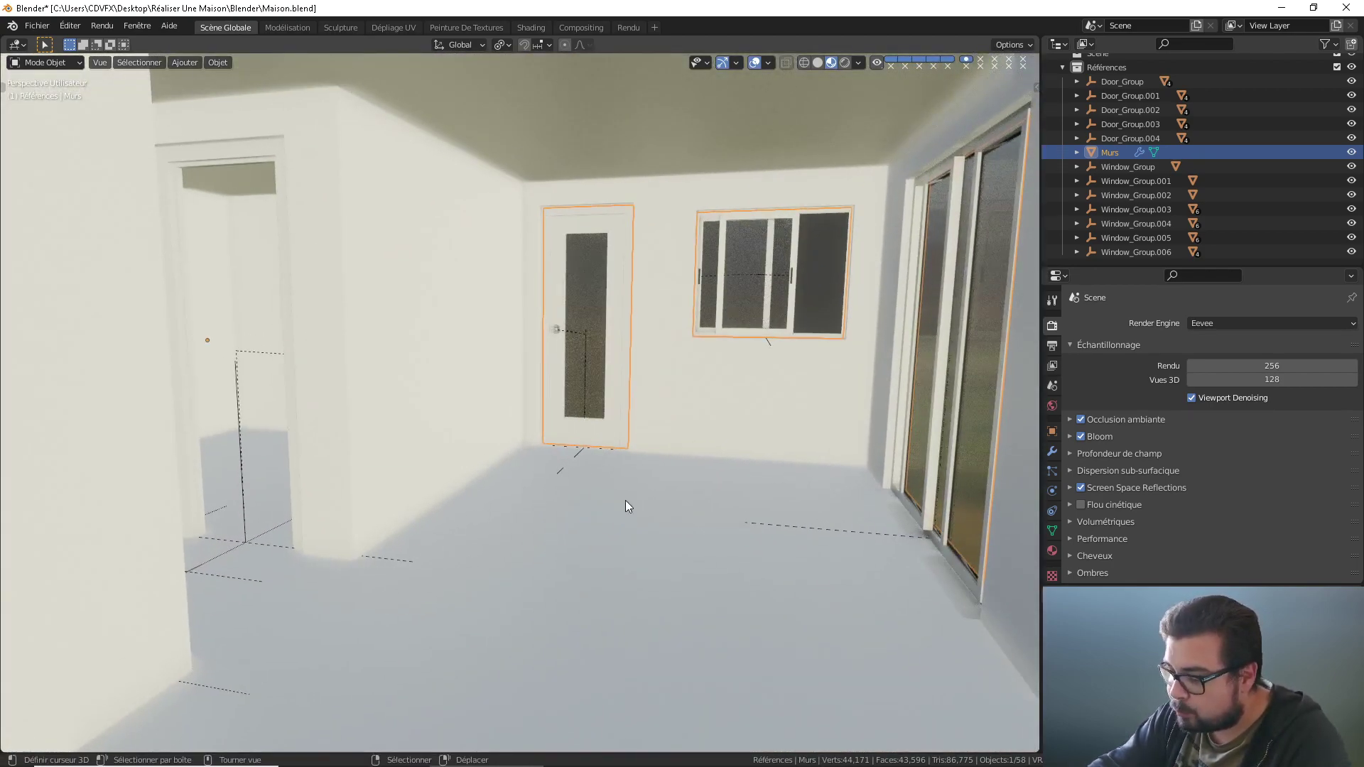
Step: Enable the Screencast Keys display with mouse events for the 3D viewport and hide its settings again
{"action": "key", "text": "n"}
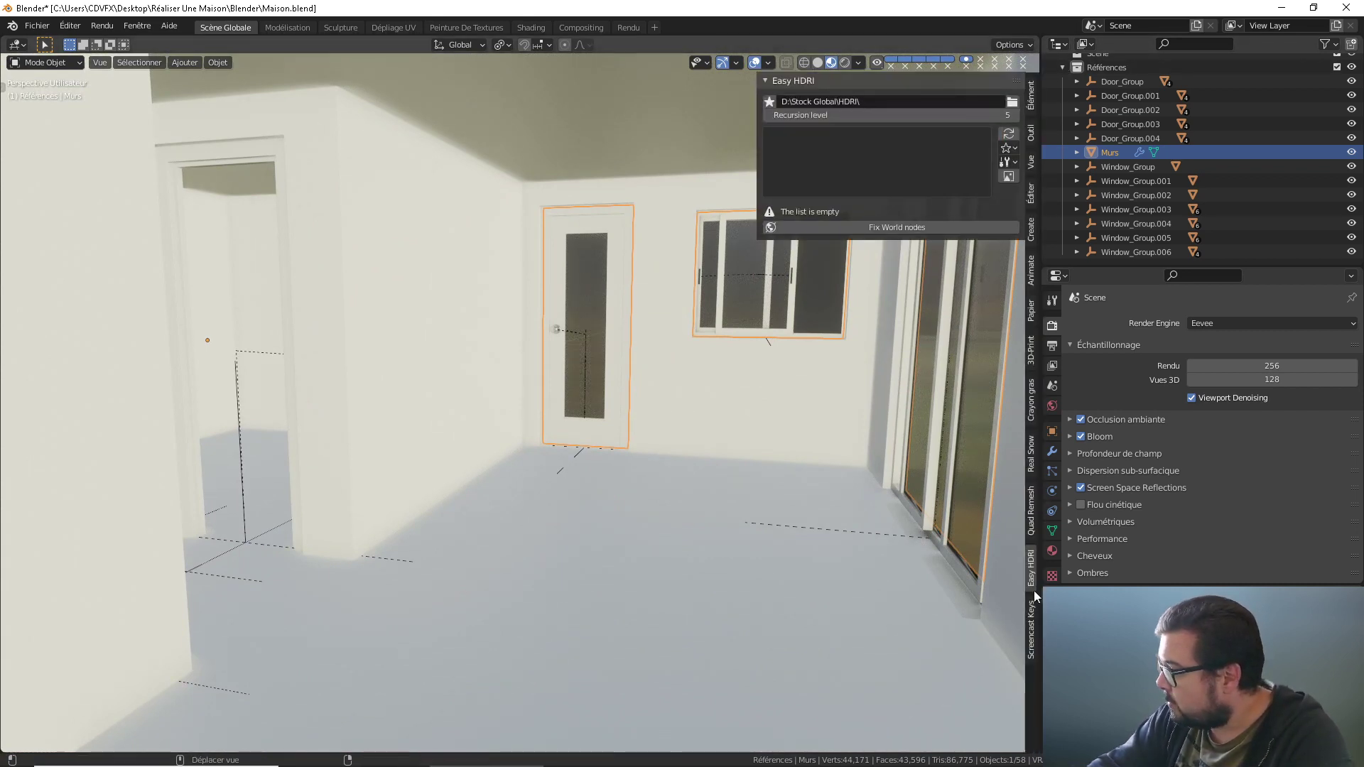
{"action": "left_click", "coordinate": [1031, 622]}
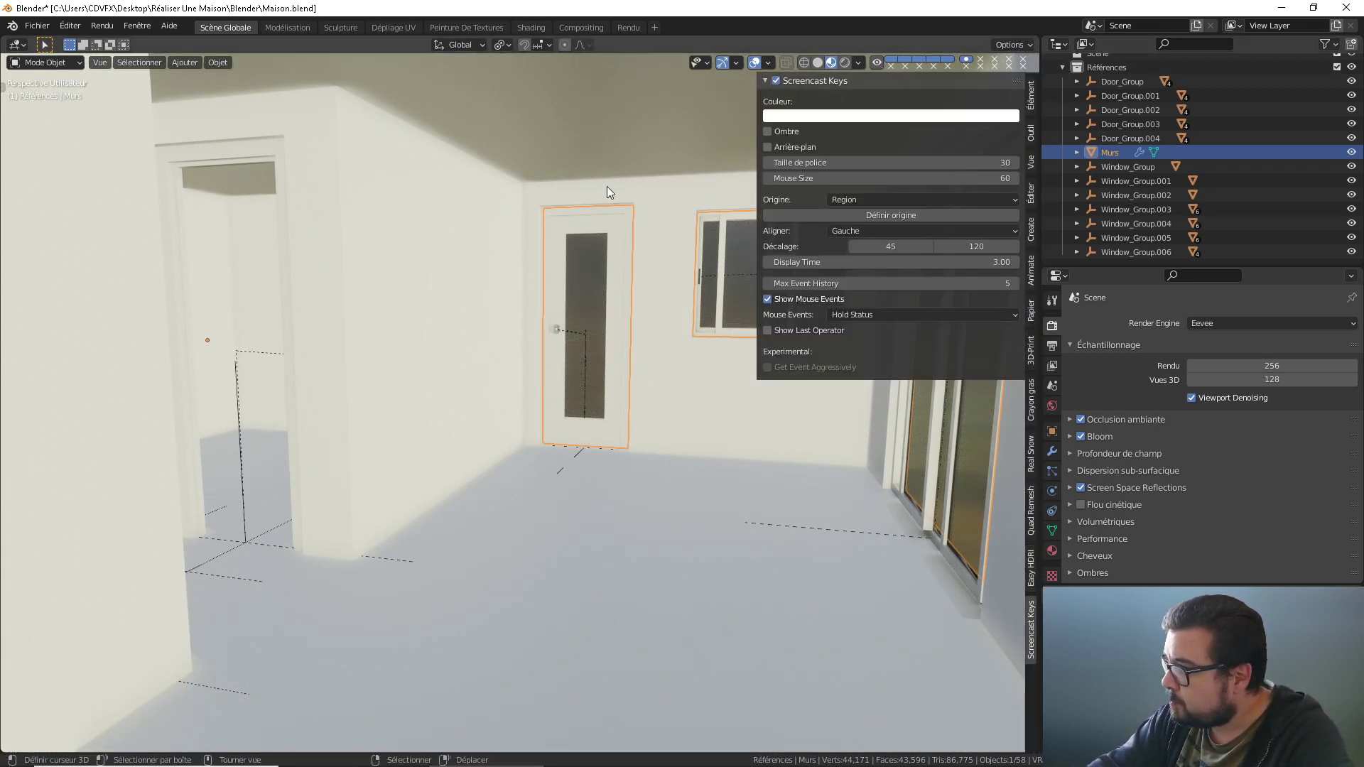
{"action": "key", "text": "n"}
{"action": "middle_click_drag", "start_coordinate": [670, 329], "coordinate": [671, 334]}
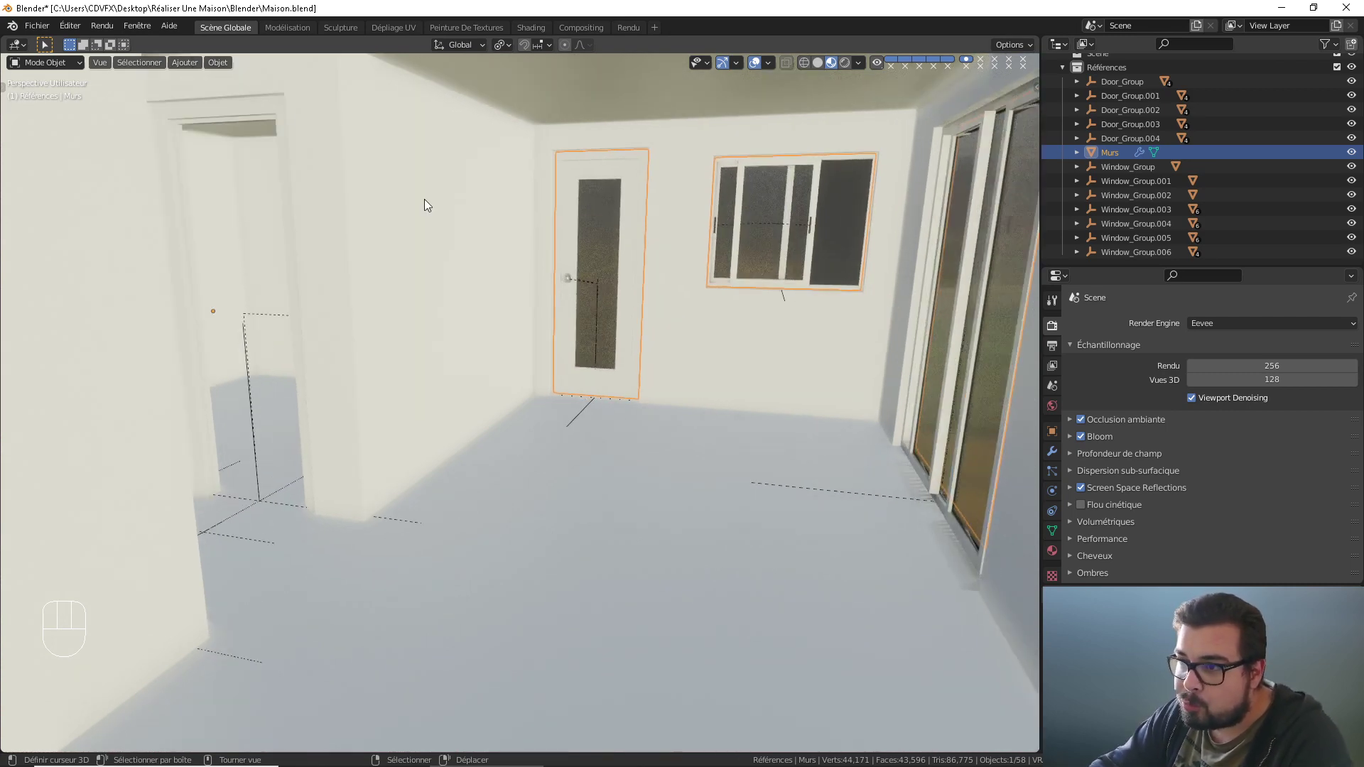
Step: Review the system, navigation and keymap settings in the preferences, including the active shortcut preset, and close them
{"action": "left_click", "coordinate": [69, 26]}
{"action": "left_click", "coordinate": [141, 230]}
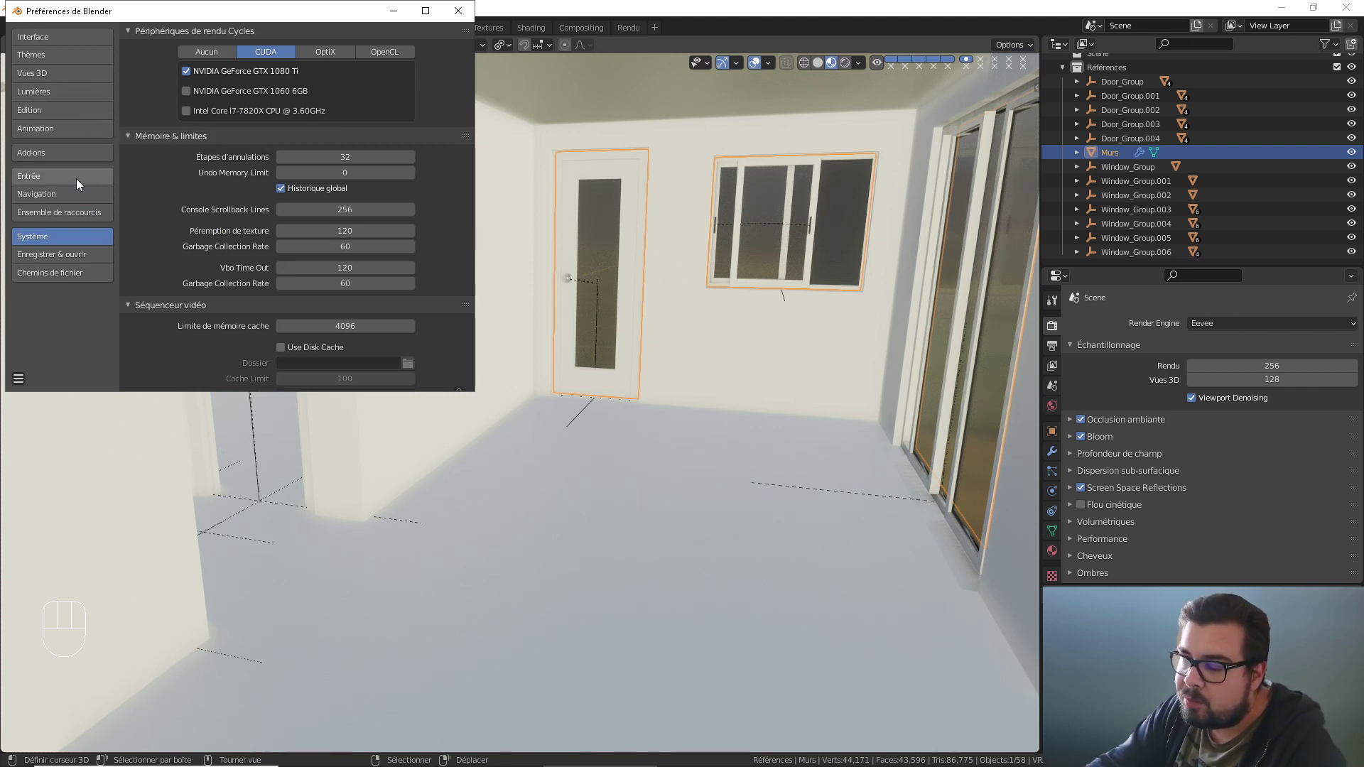
{"action": "left_click", "coordinate": [65, 194]}
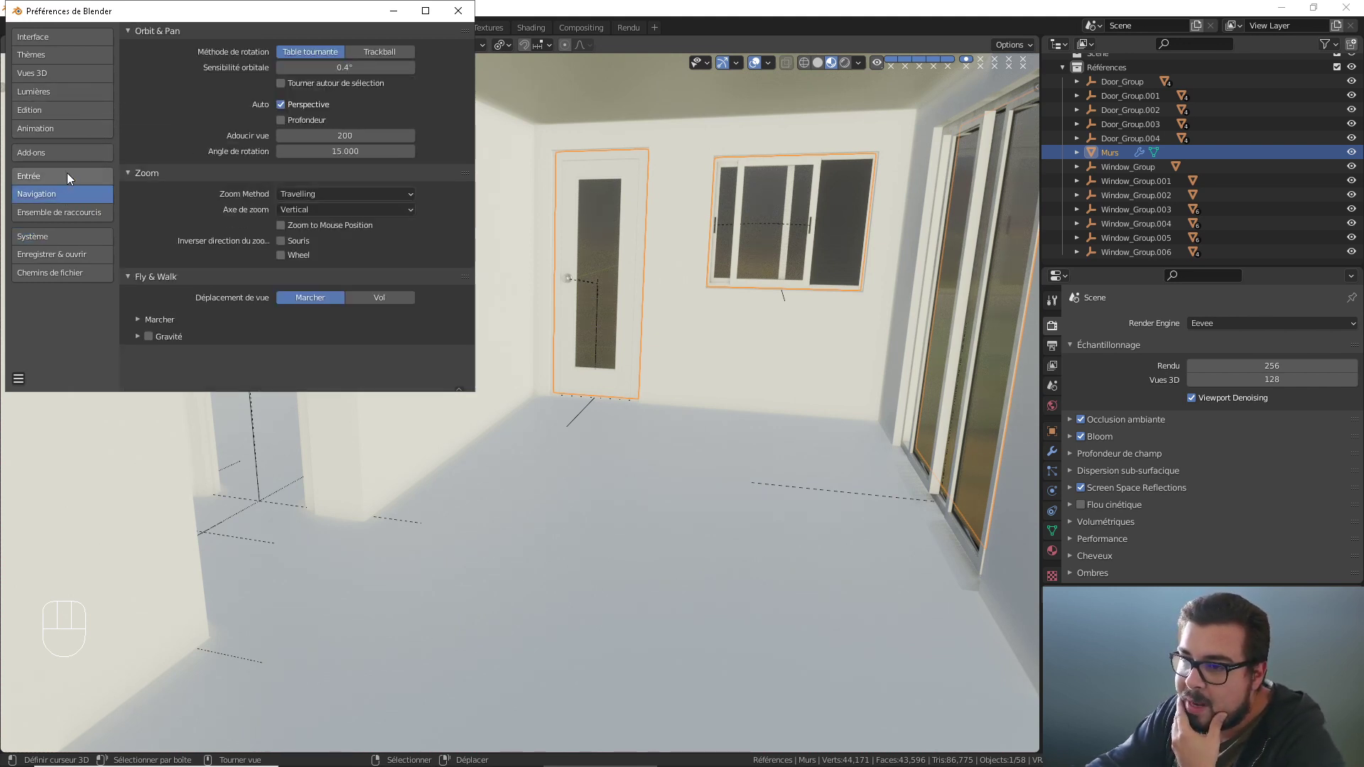
{"action": "left_click", "coordinate": [78, 213]}
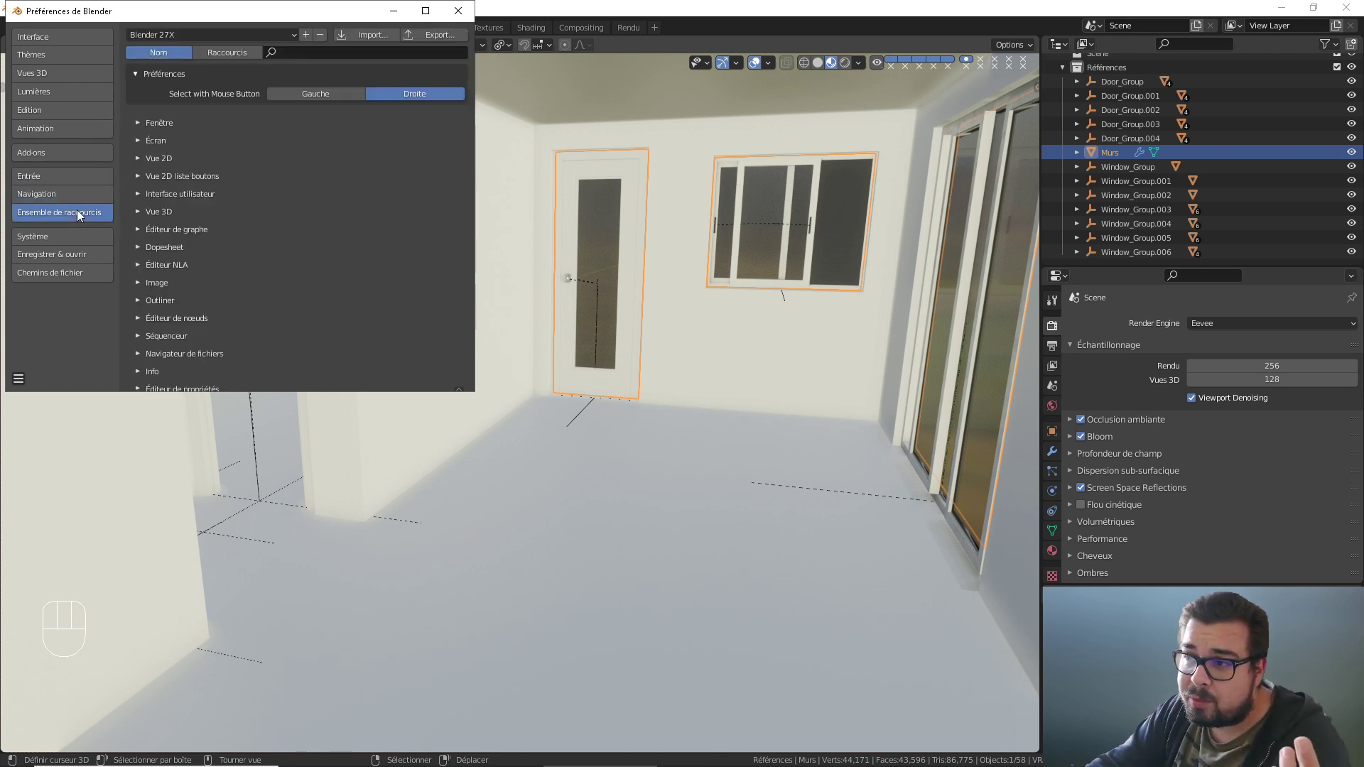
{"action": "left_click", "coordinate": [245, 35]}
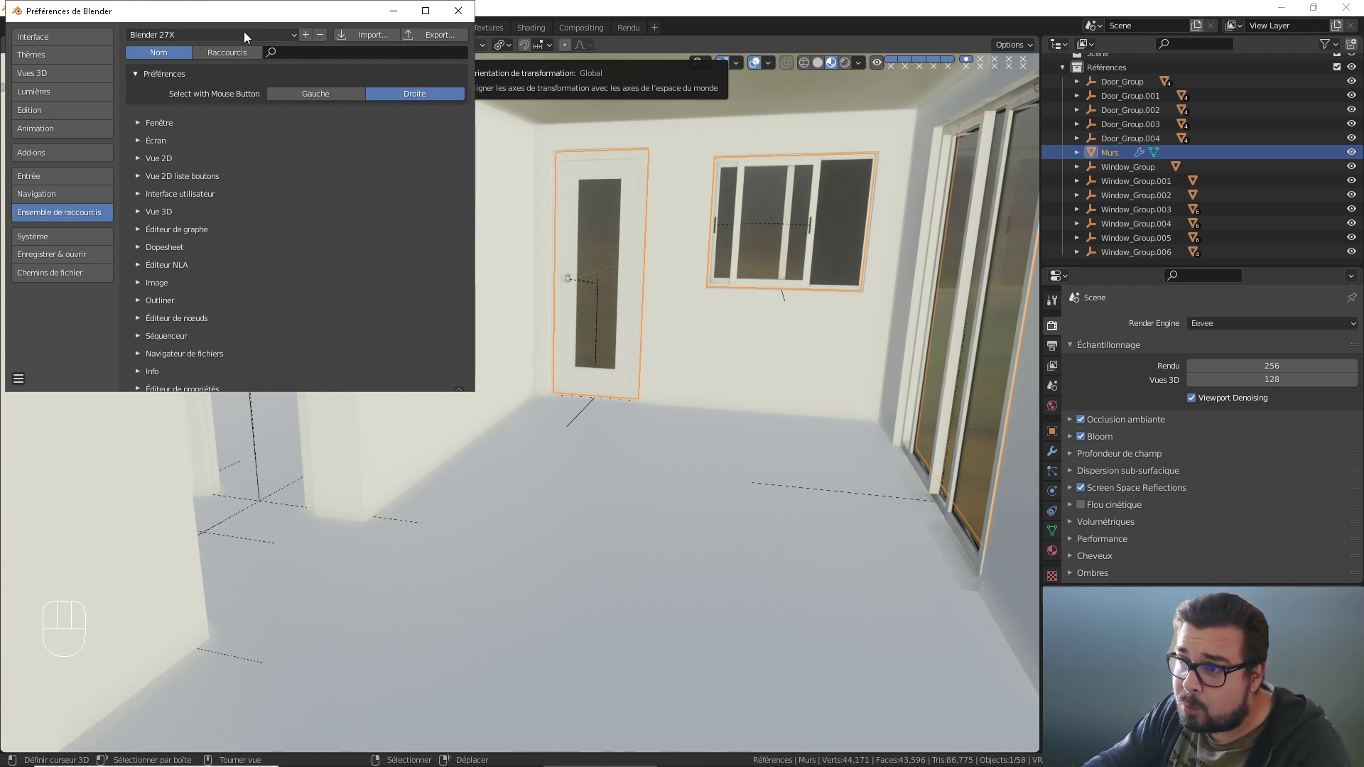
{"action": "left_click", "coordinate": [458, 11]}
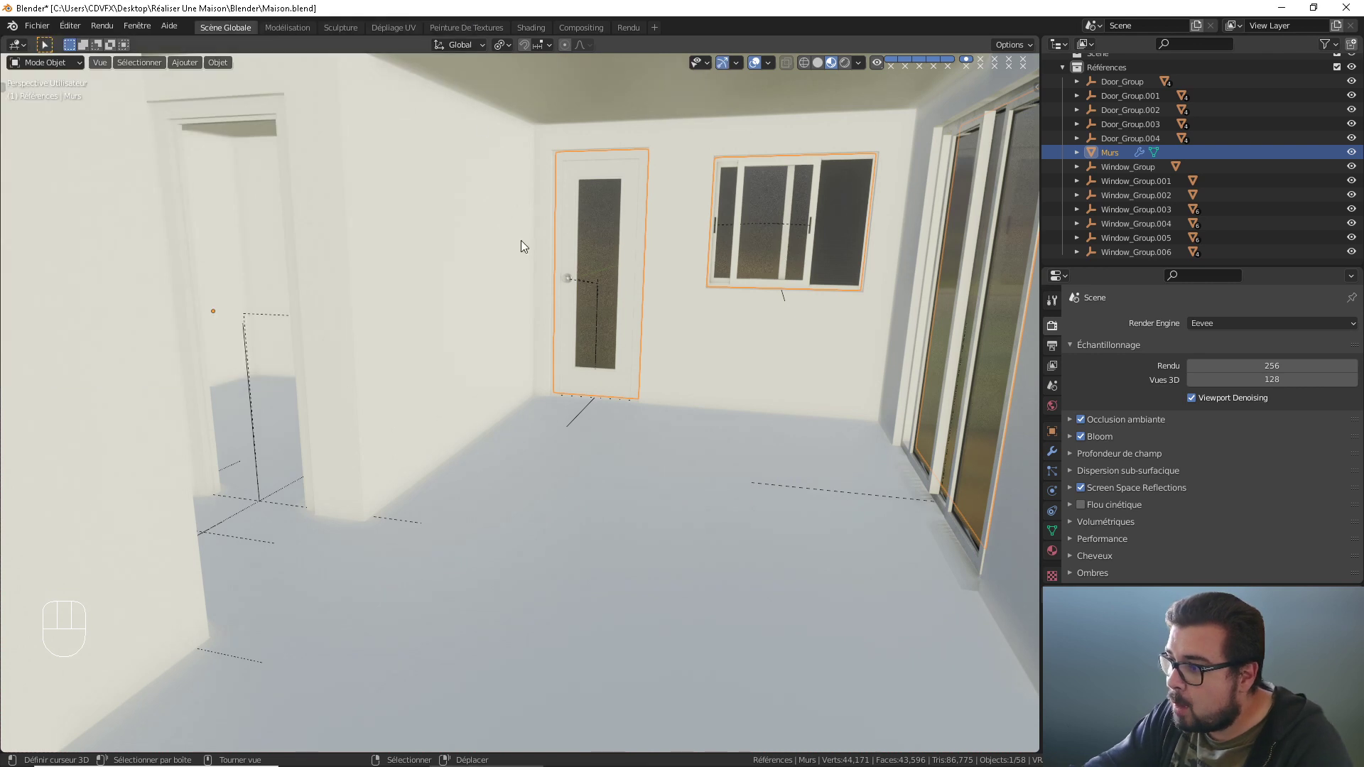
Step: Review the material slots of the Murs object, from M_Annulation through M_MursPV02, and leave M_SolPV selected
{"action": "mouse_move", "coordinate": [522, 240]}
{"action": "middle_mouse_down", "text": "shift"}
{"action": "mouse_move", "coordinate": [535, 246]}
{"action": "mouse_move", "coordinate": [513, 234]}
{"action": "middle_mouse_up", "text": "shift"}
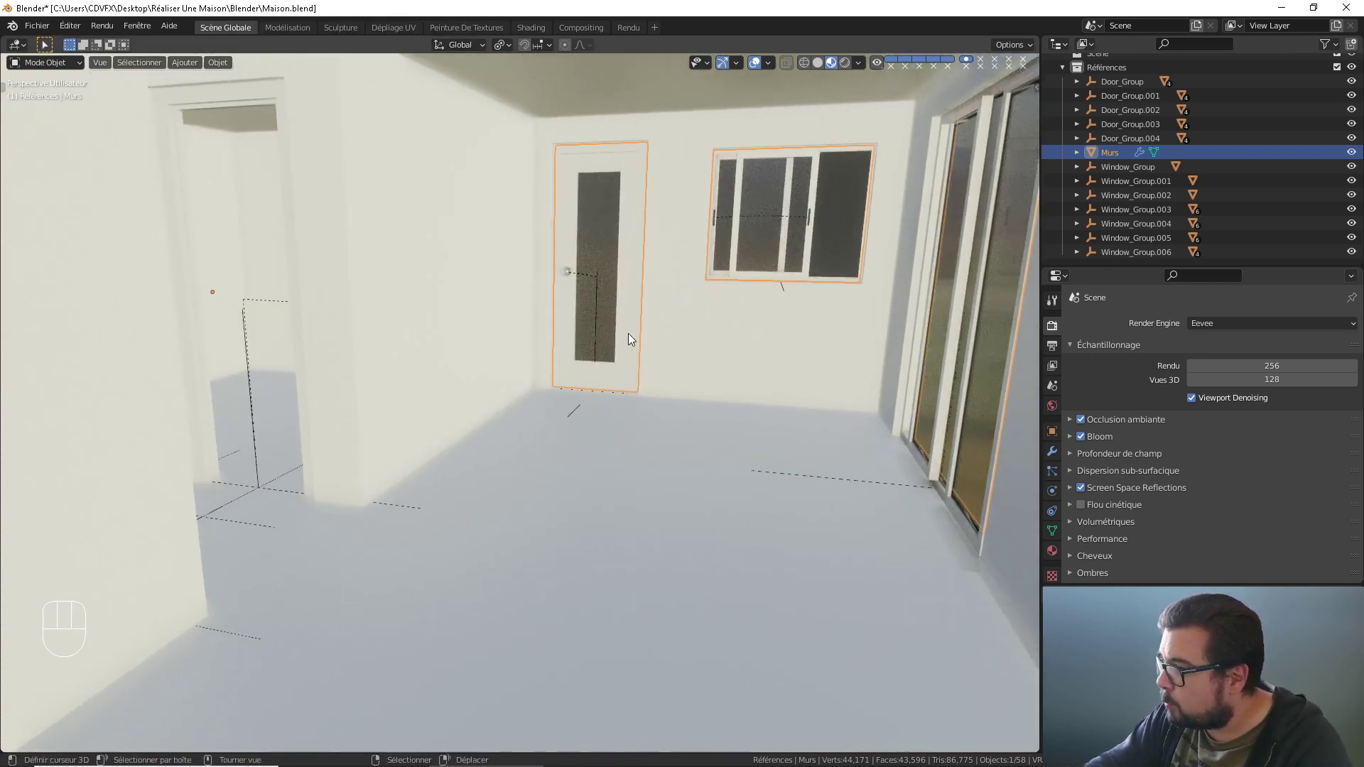
{"action": "scroll", "coordinate": [628, 334], "scroll_direction": "down", "scroll_amount": 1}
{"action": "left_click", "coordinate": [1052, 550]}
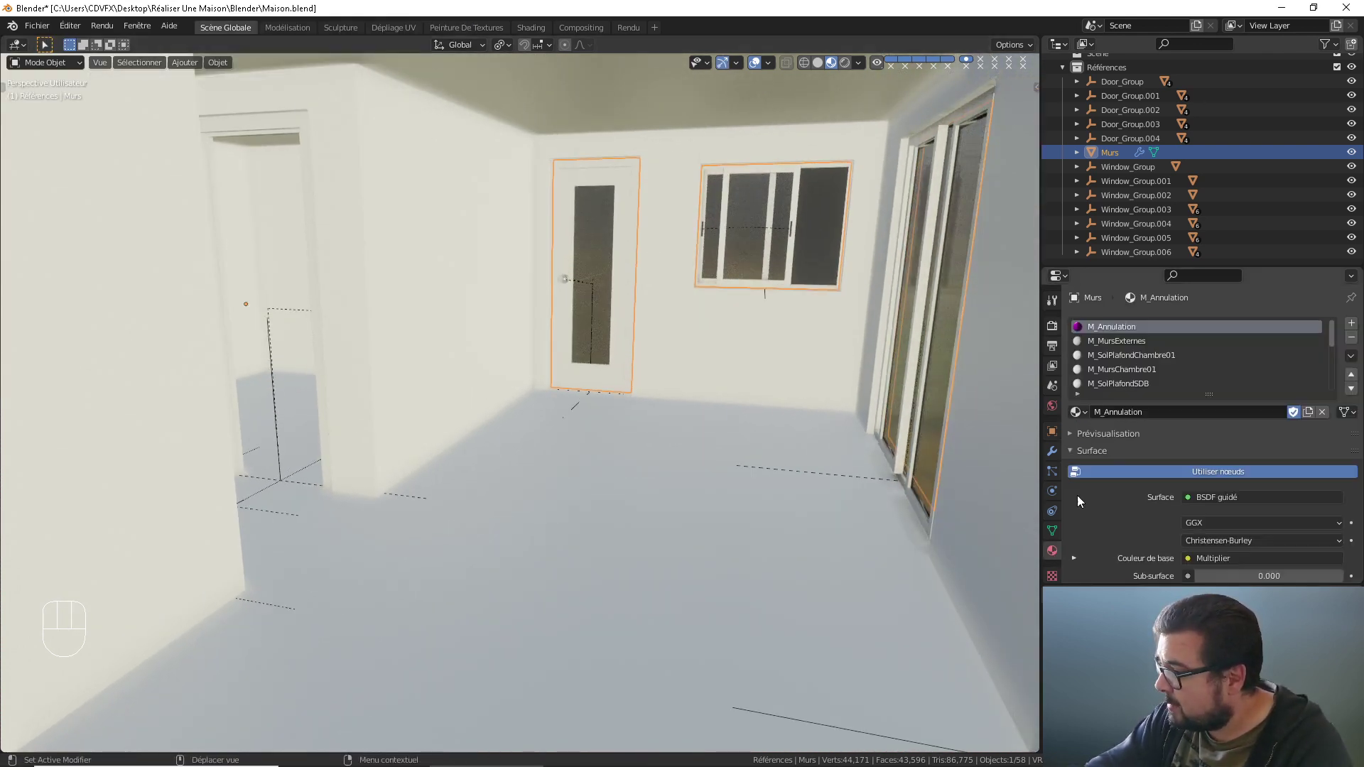
{"action": "left_click", "coordinate": [1132, 341]}
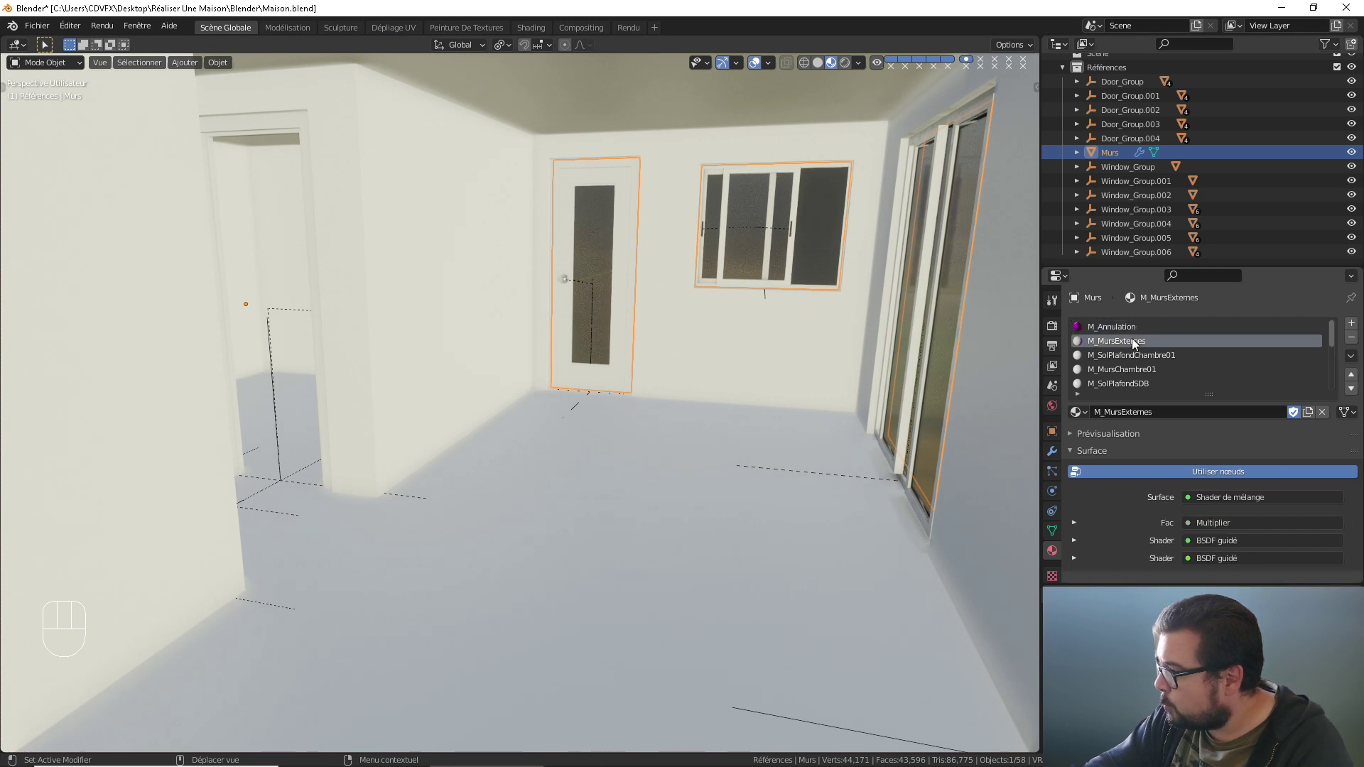
{"action": "left_click", "coordinate": [1132, 359]}
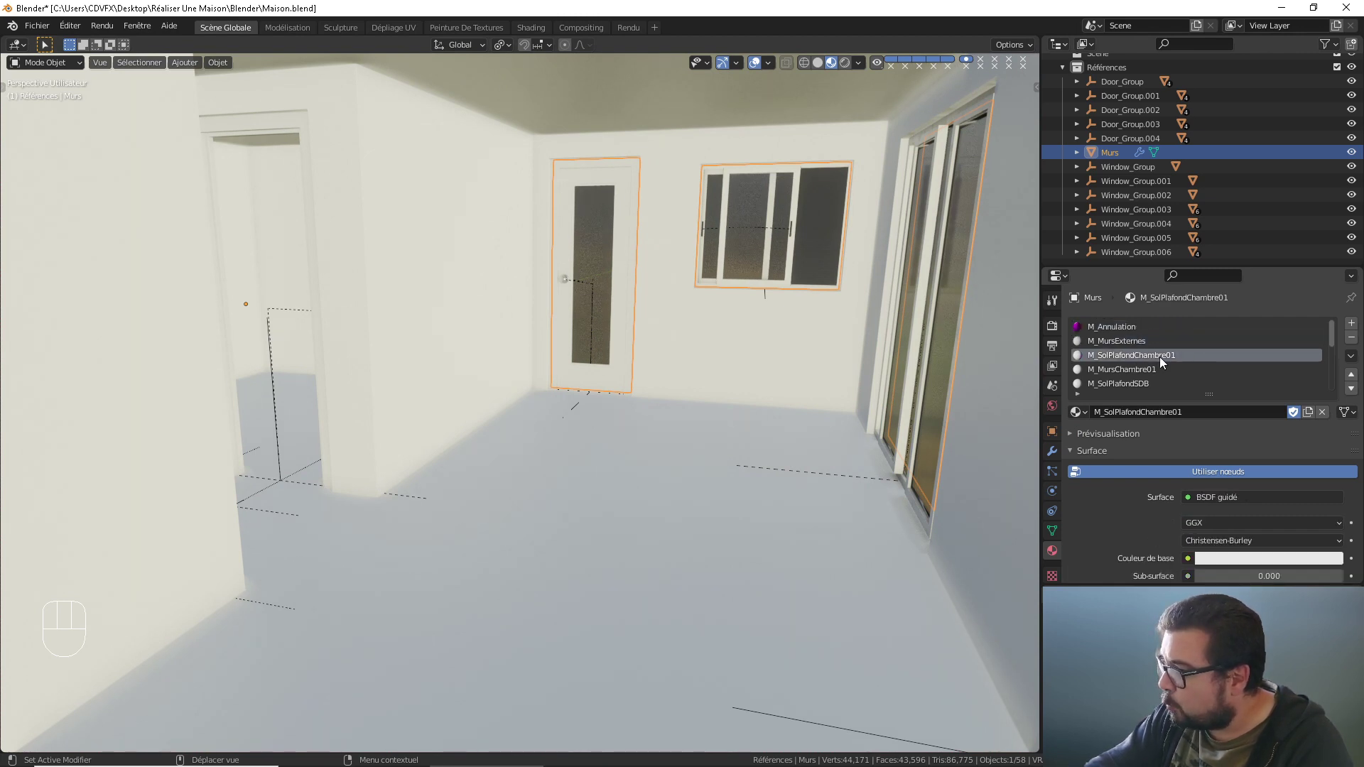
{"action": "scroll", "coordinate": [1147, 369], "scroll_direction": "down", "scroll_amount": 5}
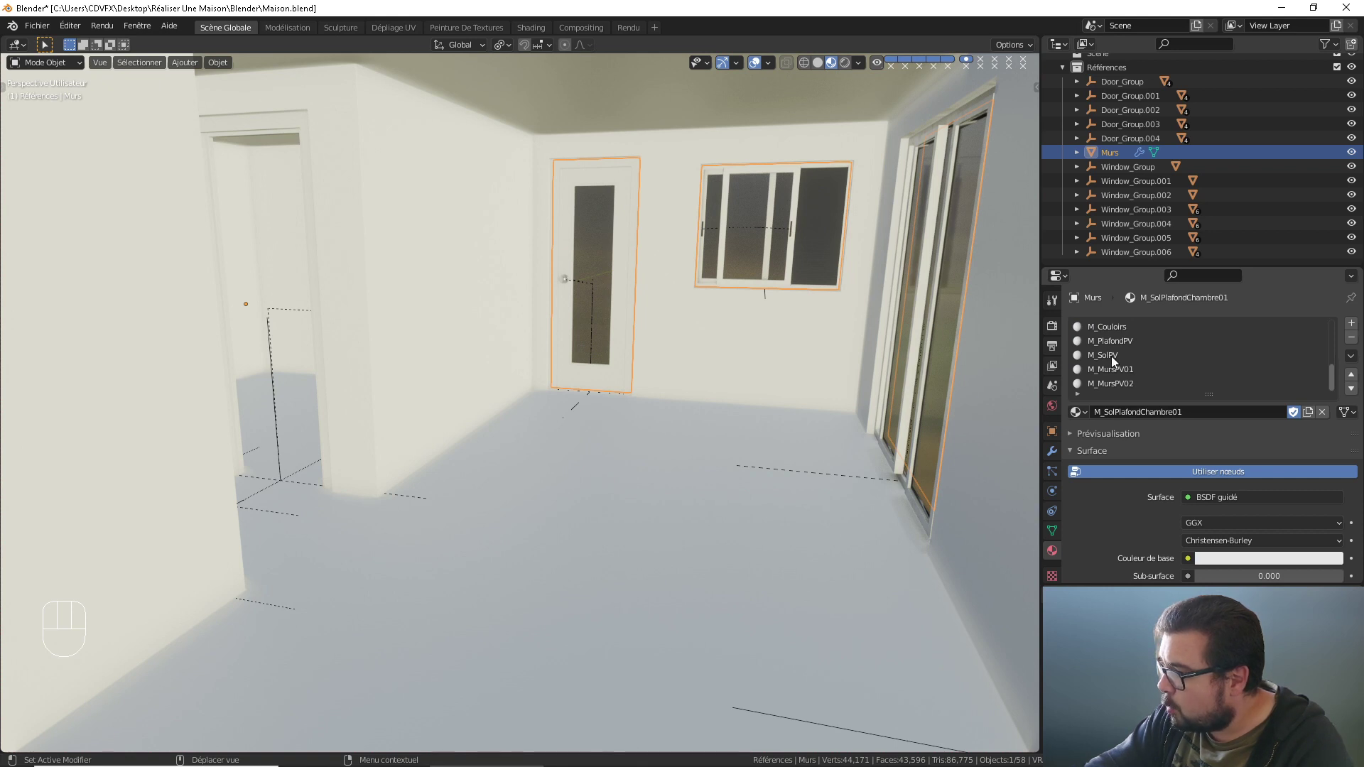
{"action": "left_click", "coordinate": [1111, 356]}
{"action": "left_click", "coordinate": [1126, 341]}
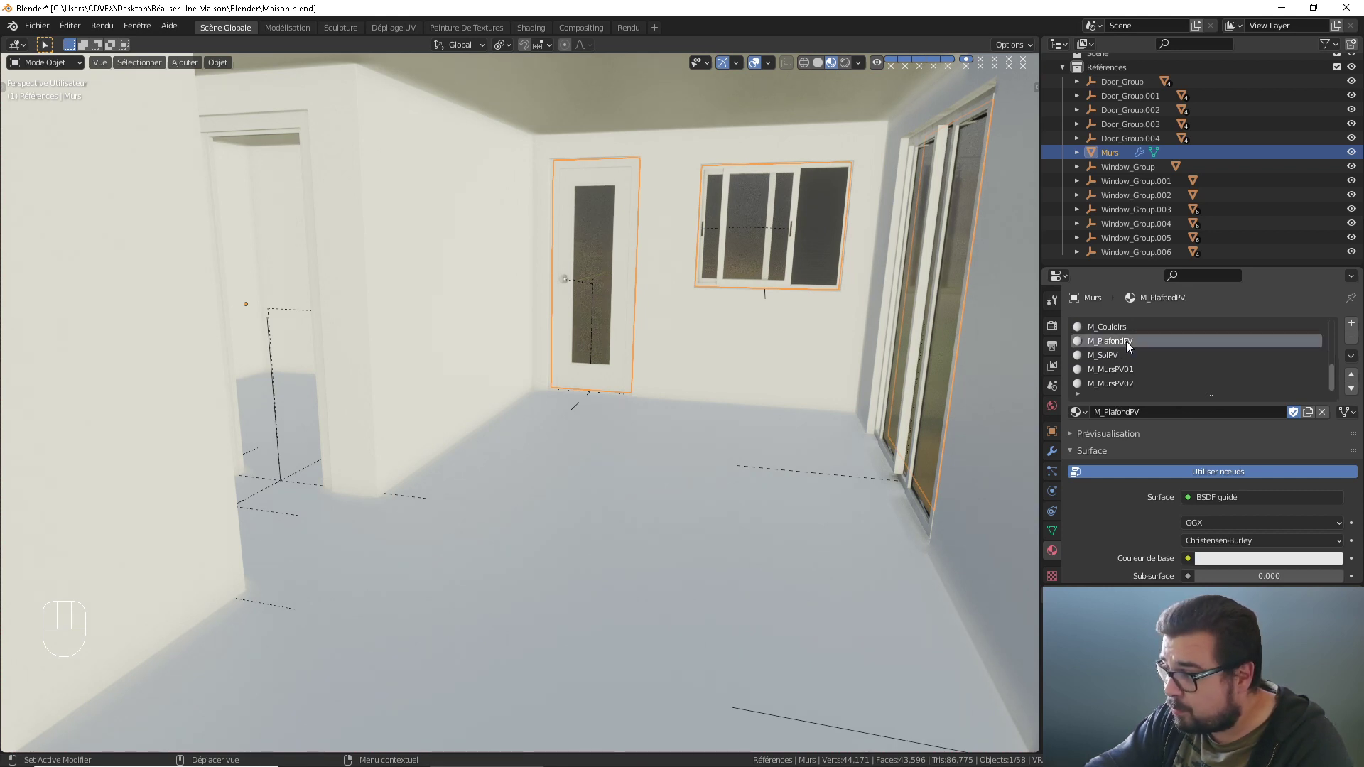
{"action": "left_click", "coordinate": [1124, 369]}
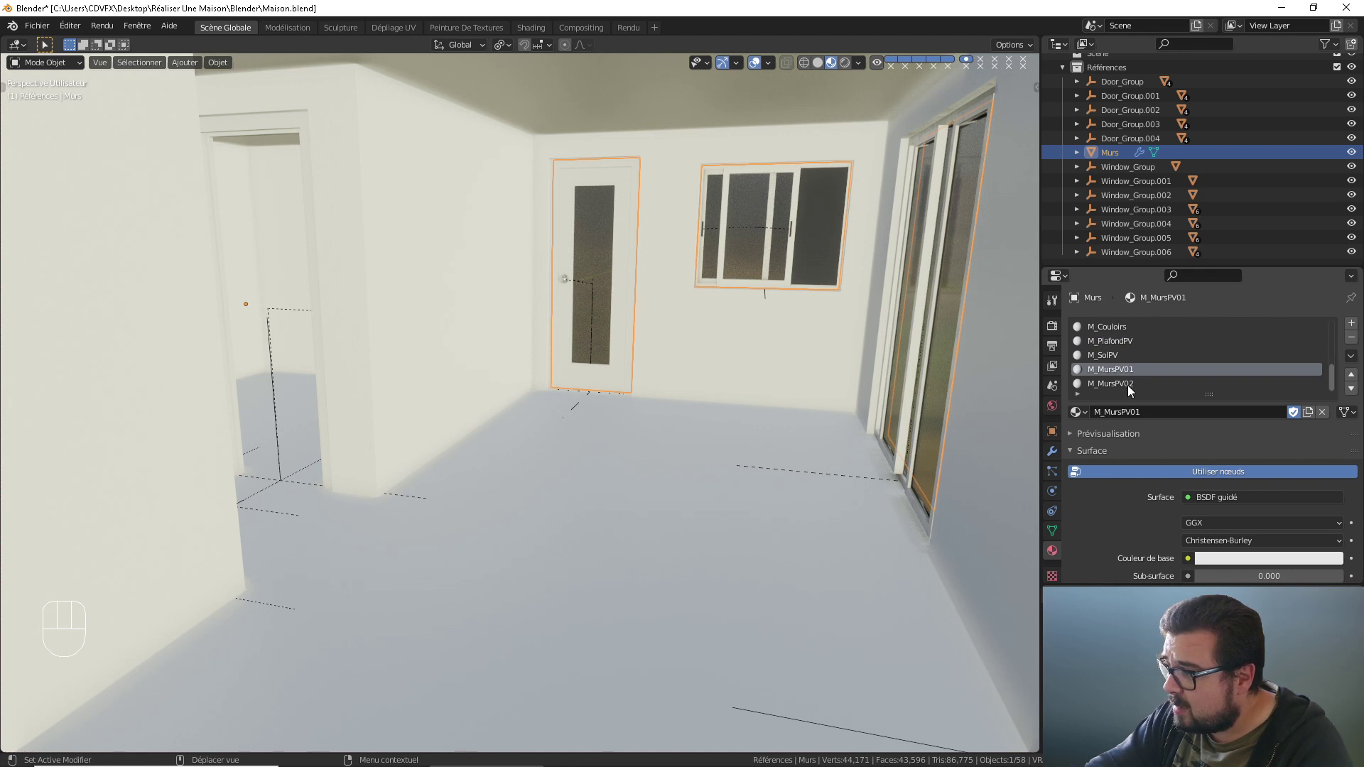
{"action": "left_click", "coordinate": [1127, 385]}
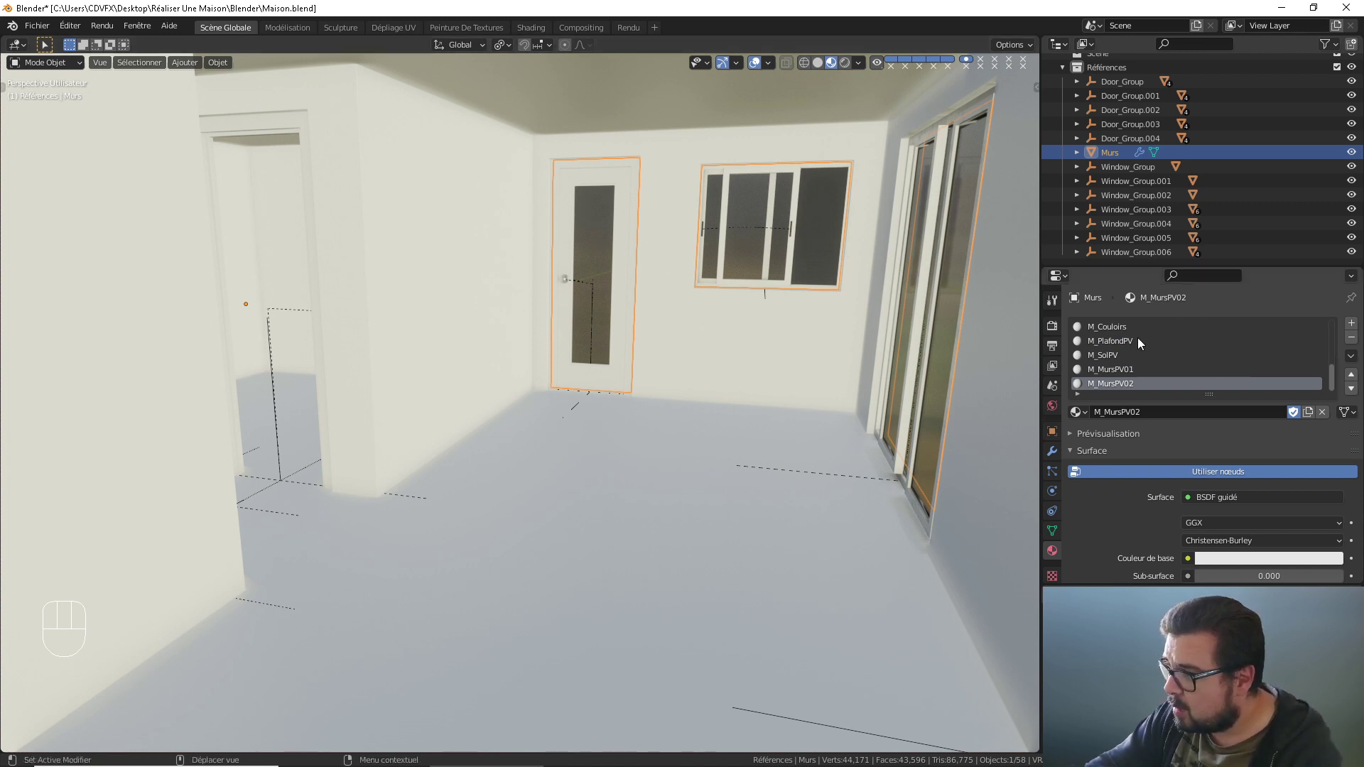
{"action": "left_click", "coordinate": [1115, 353]}
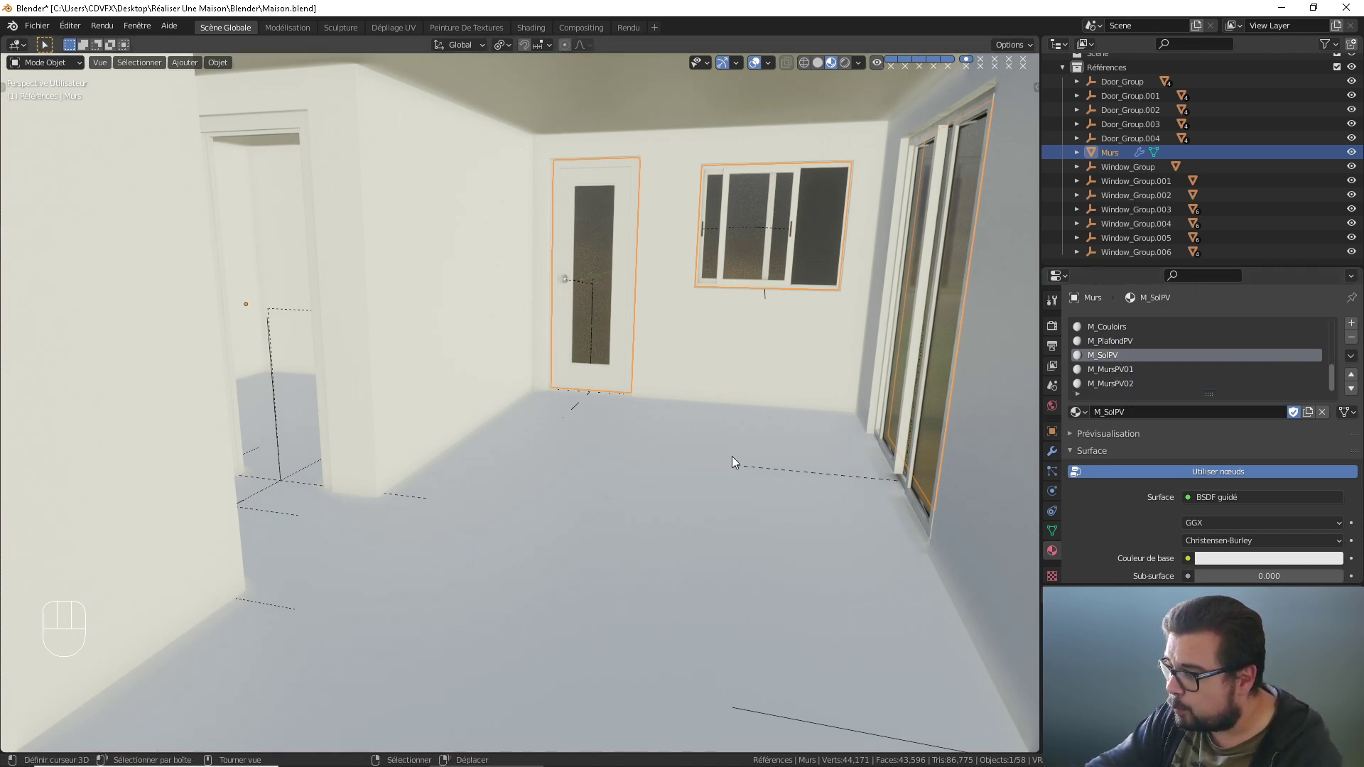
Step: Enter Edit Mode on the Murs object with the room's floor in view and switch to face selection
{"action": "middle_click_drag", "start_coordinate": [732, 456], "coordinate": [429, 534]}
{"action": "key", "text": "Tab"}
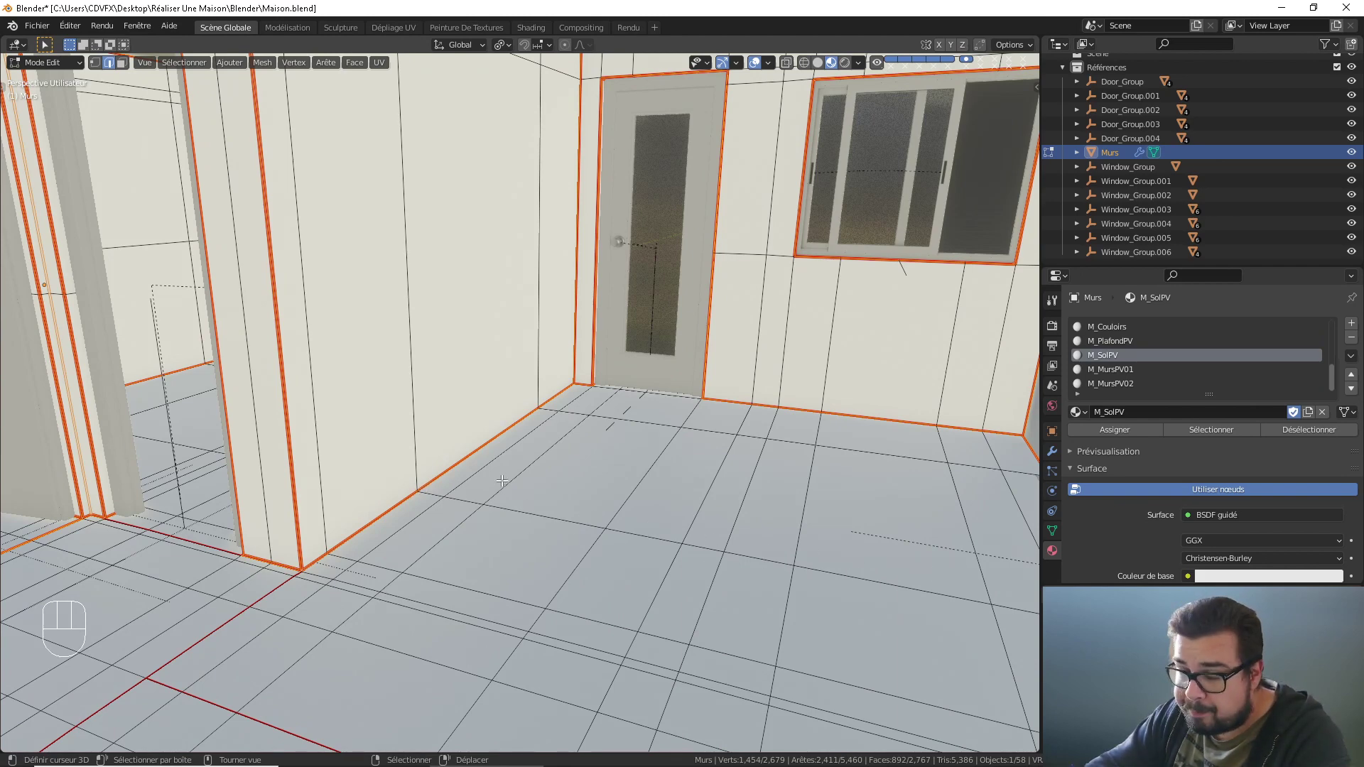
{"action": "middle_click_drag", "start_coordinate": [503, 481], "coordinate": [565, 472]}
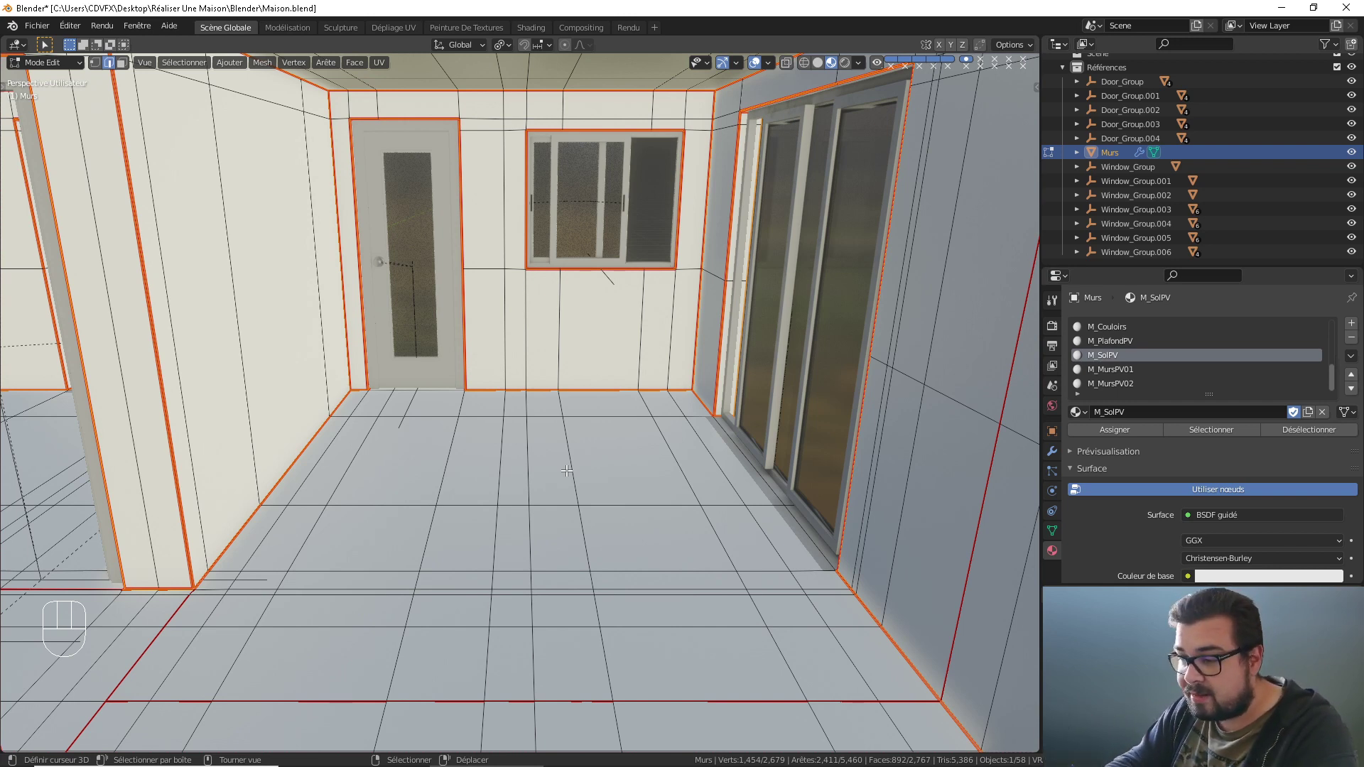
{"action": "scroll", "coordinate": [571, 516], "scroll_direction": "up", "scroll_amount": 2}
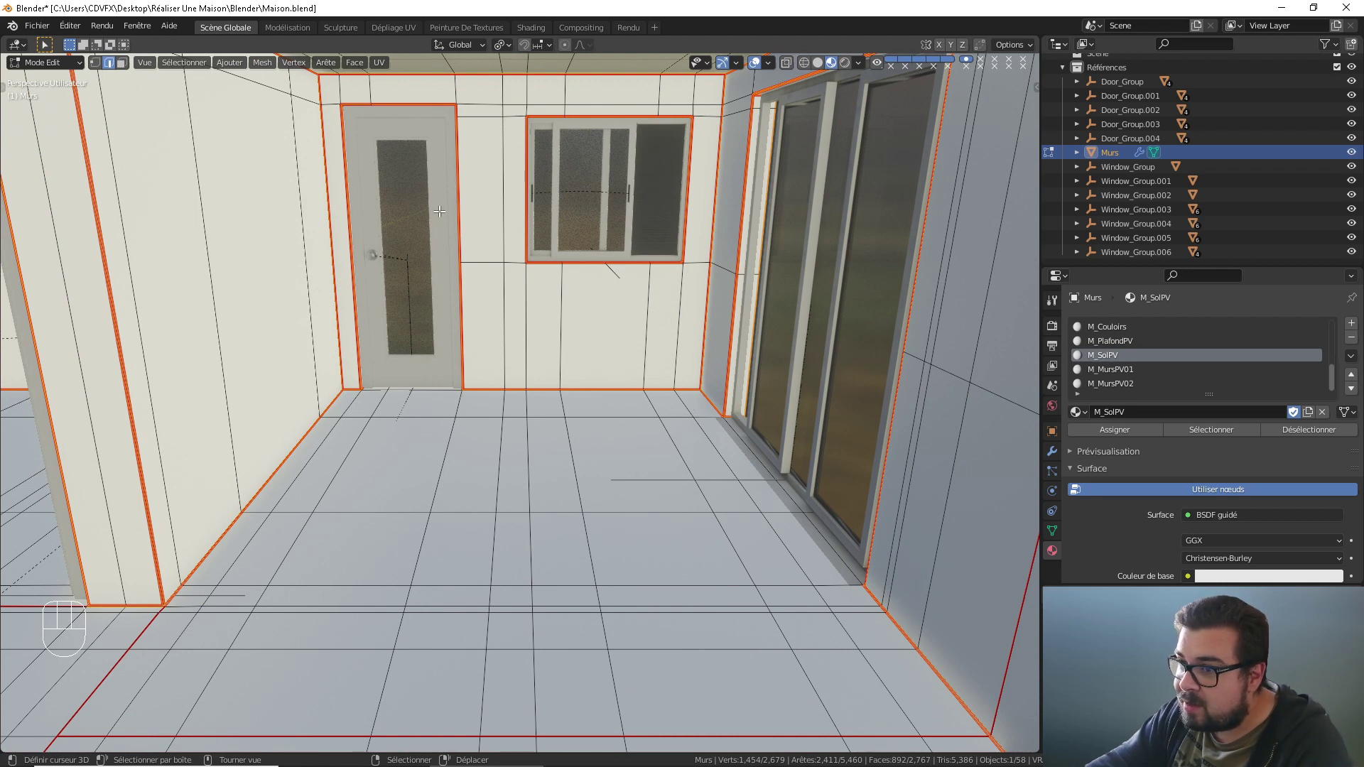
{"action": "key", "text": "3"}
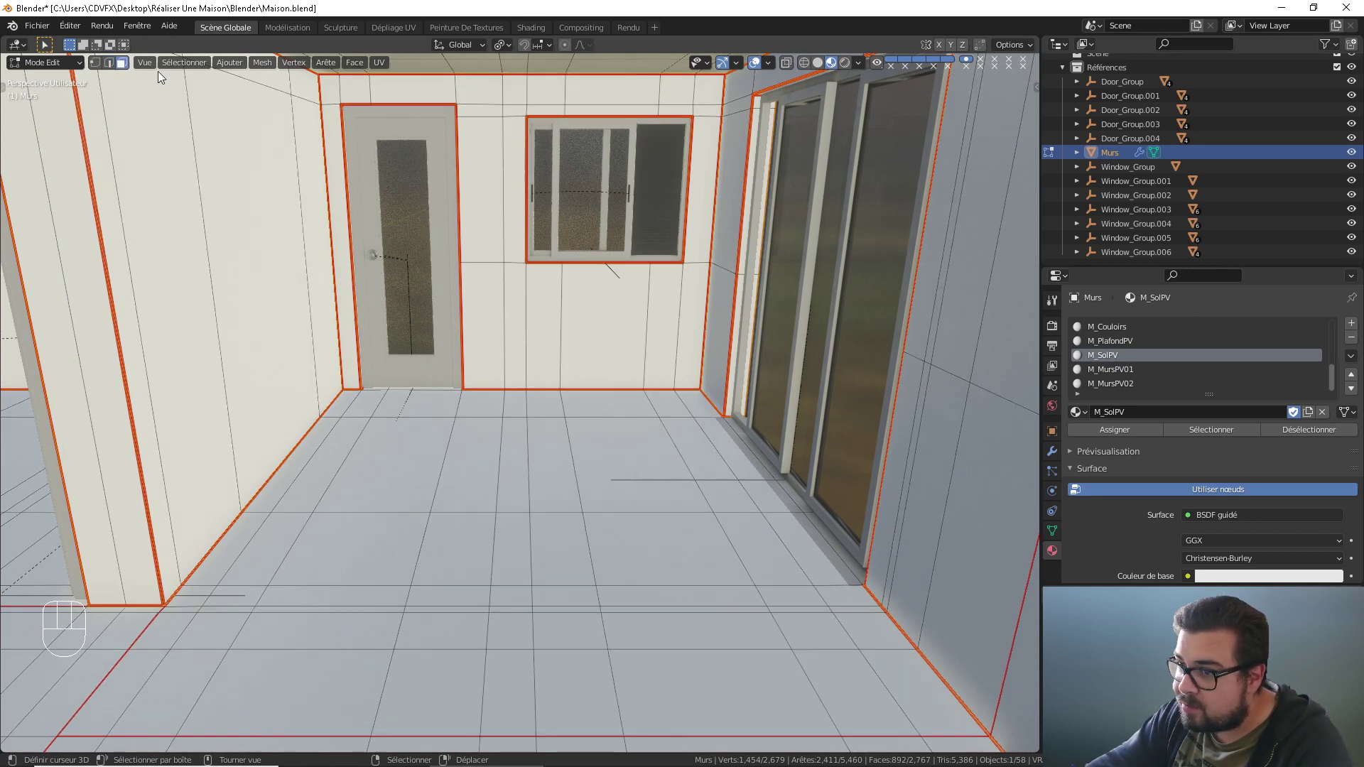
Step: Select two rows of floor faces along the room's back wall with shortest-path picking, and clear the selection
{"action": "left_click", "coordinate": [702, 400]}
{"action": "left_click", "coordinate": [350, 399], "text": "ctrl"}
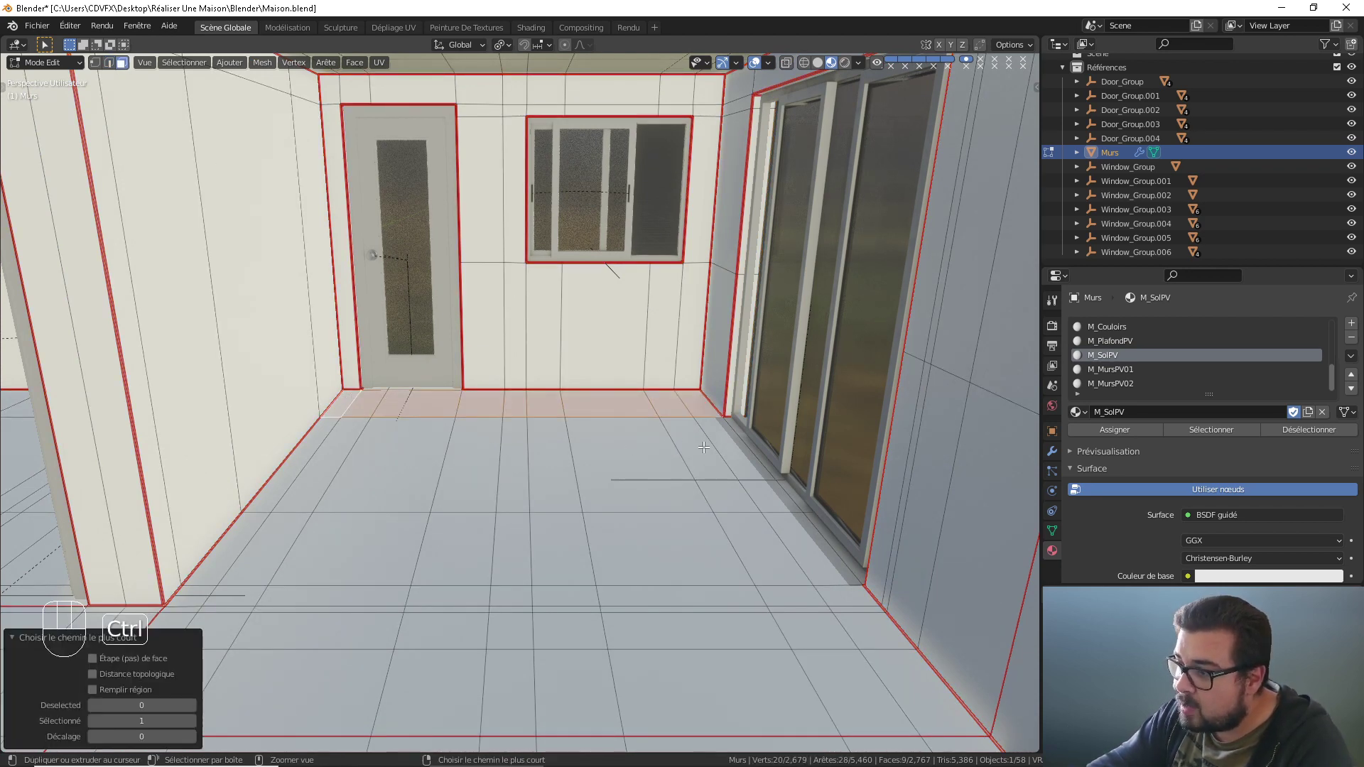
{"action": "left_click", "coordinate": [312, 461], "text": "ctrl"}
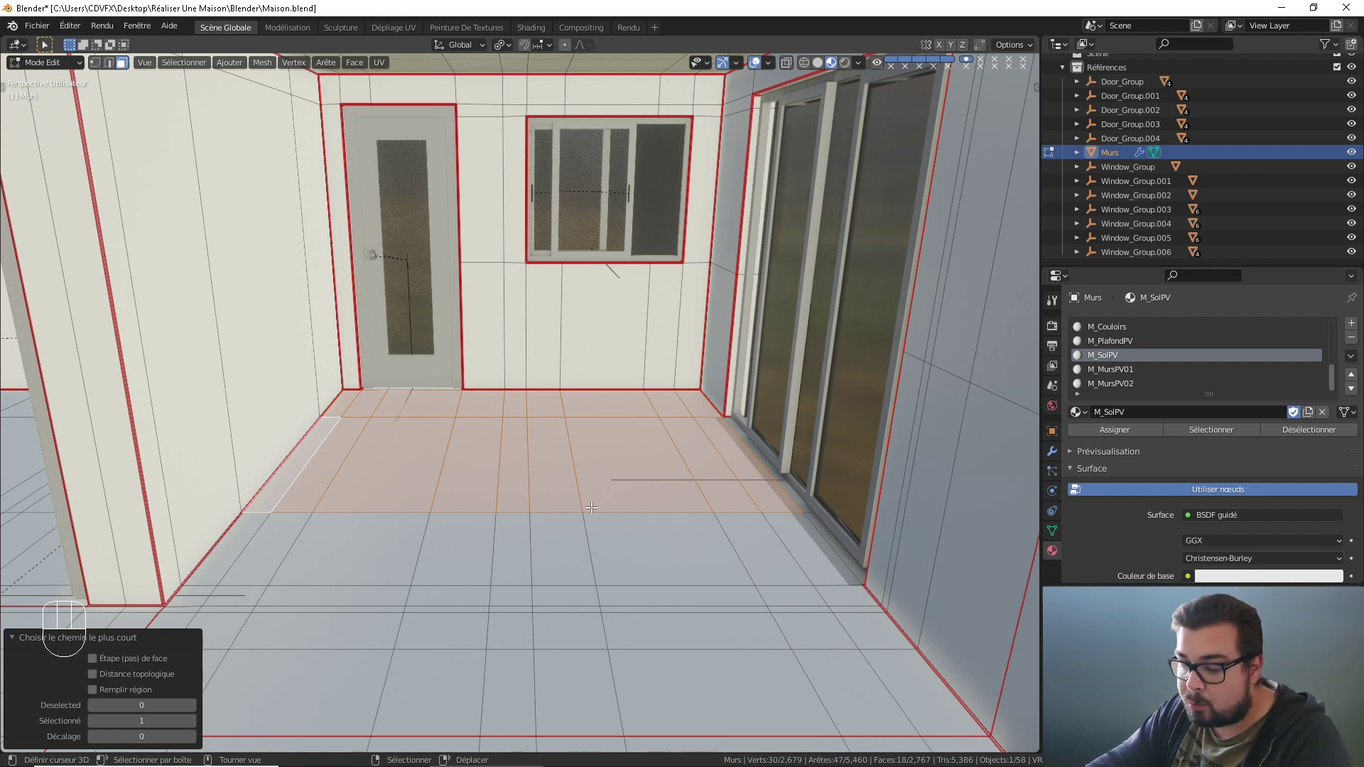
{"action": "key", "text": "a"}
{"action": "left_click", "coordinate": [588, 422]}
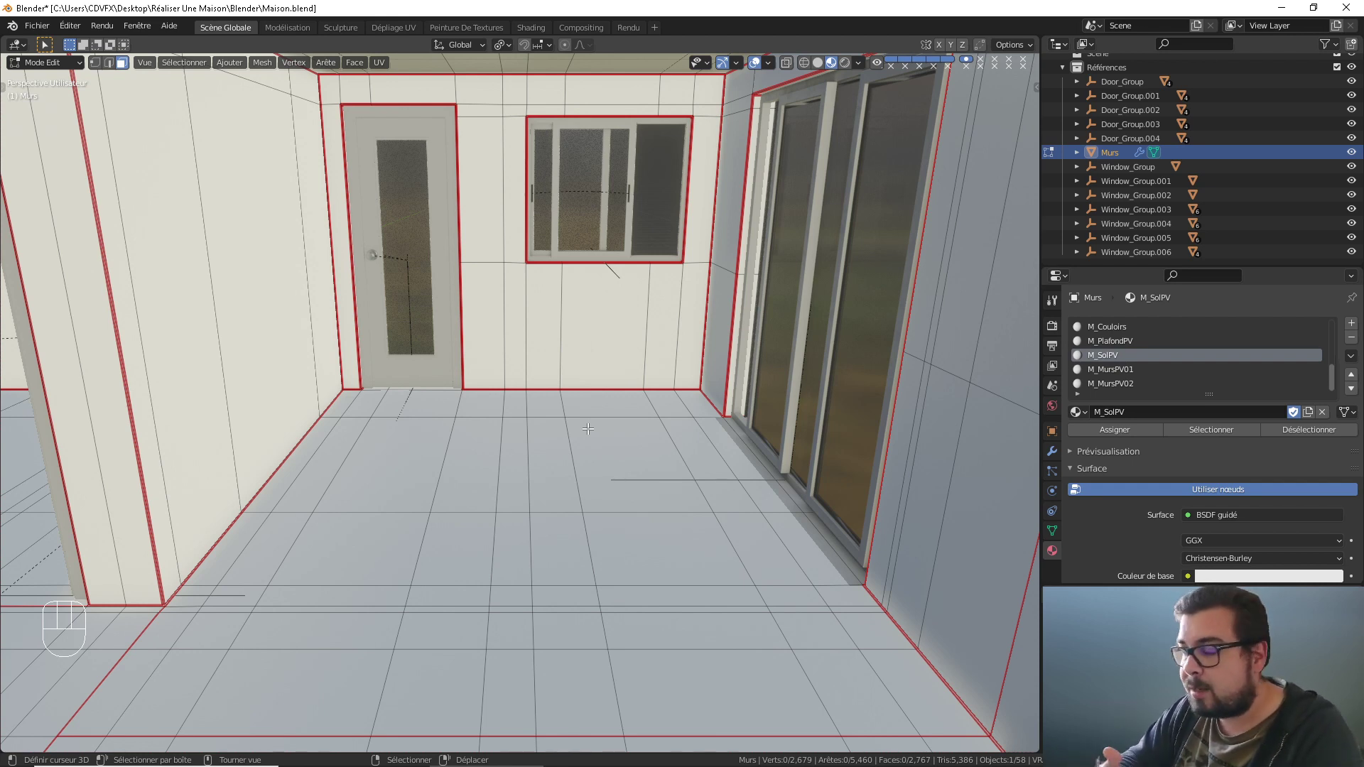
Step: Make M_Annulation the active material of Murs and open it in the Shading workspace with a widened node editor
{"action": "scroll", "coordinate": [1112, 355], "scroll_direction": "up", "scroll_amount": 1}
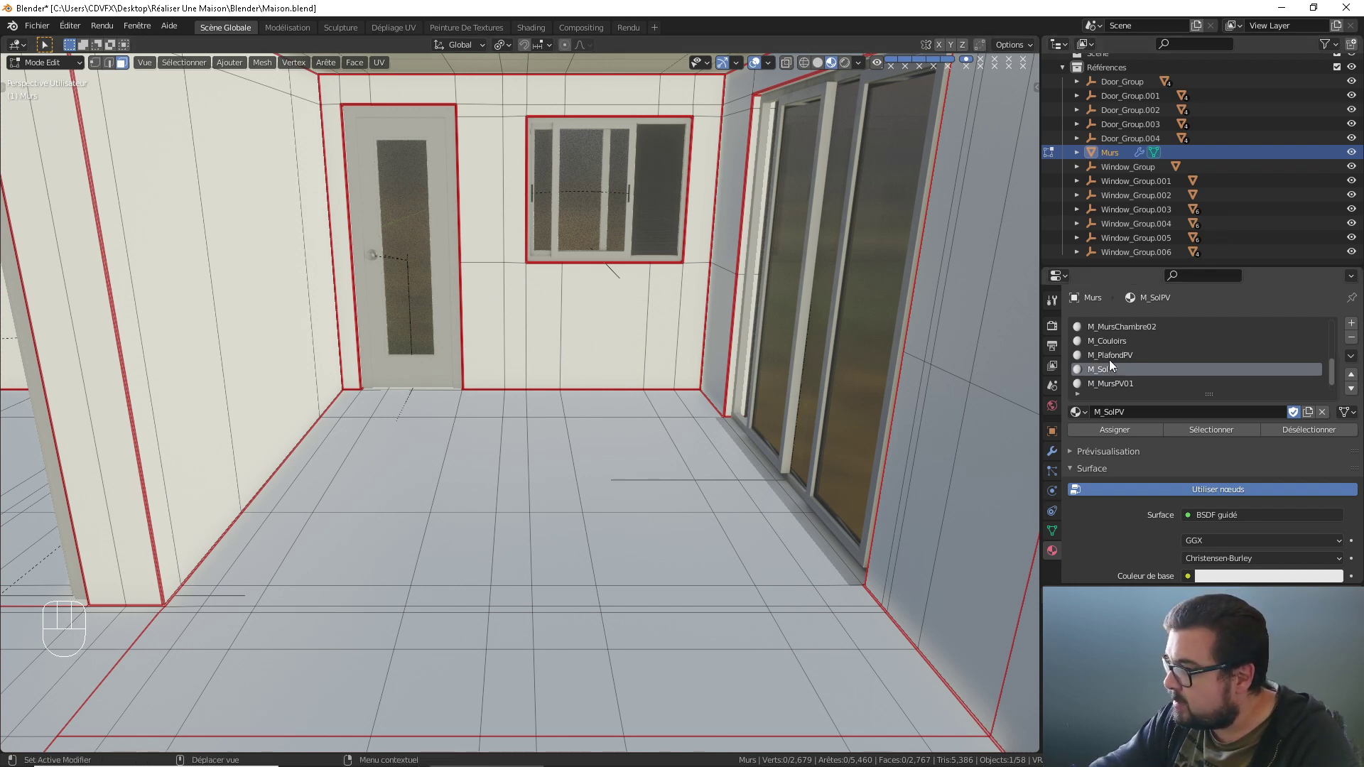
{"action": "scroll", "coordinate": [1121, 367], "scroll_direction": "up", "scroll_amount": 6}
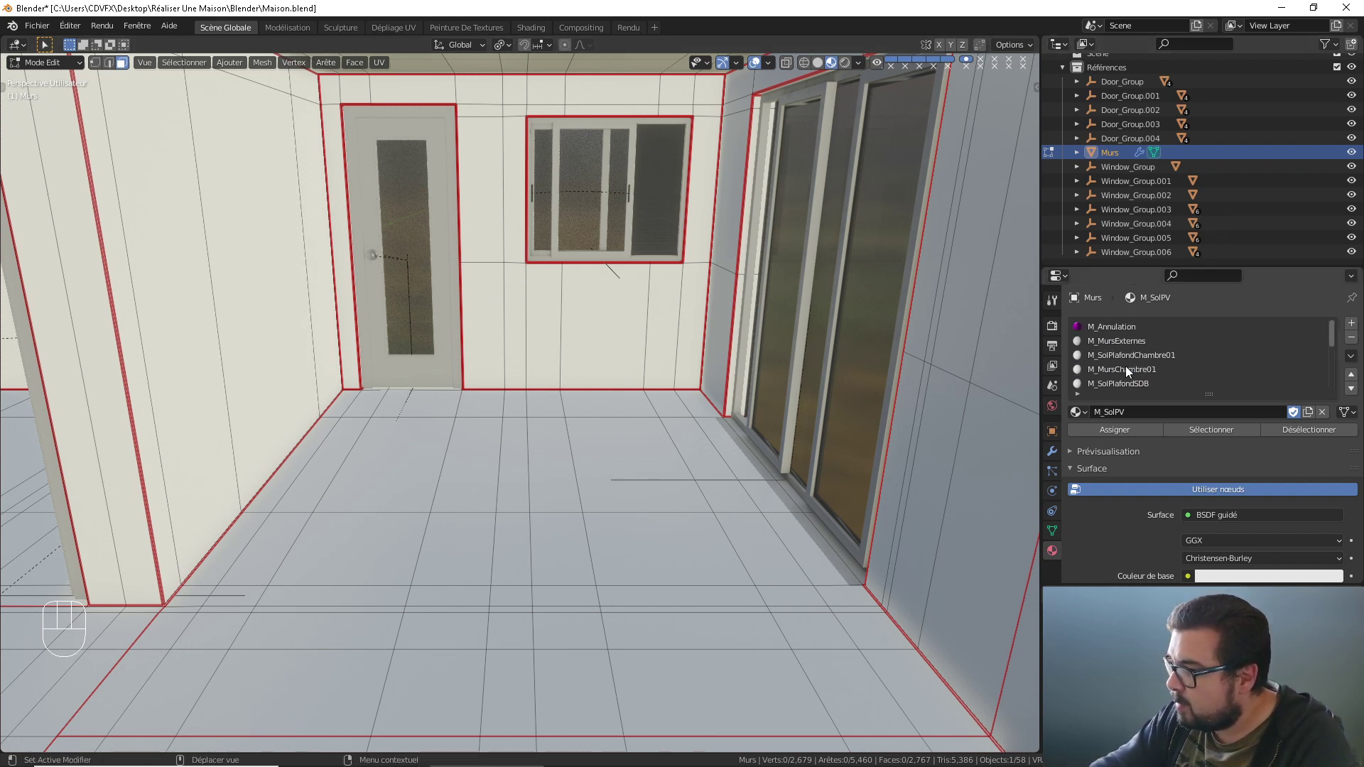
{"action": "left_click", "coordinate": [1120, 327]}
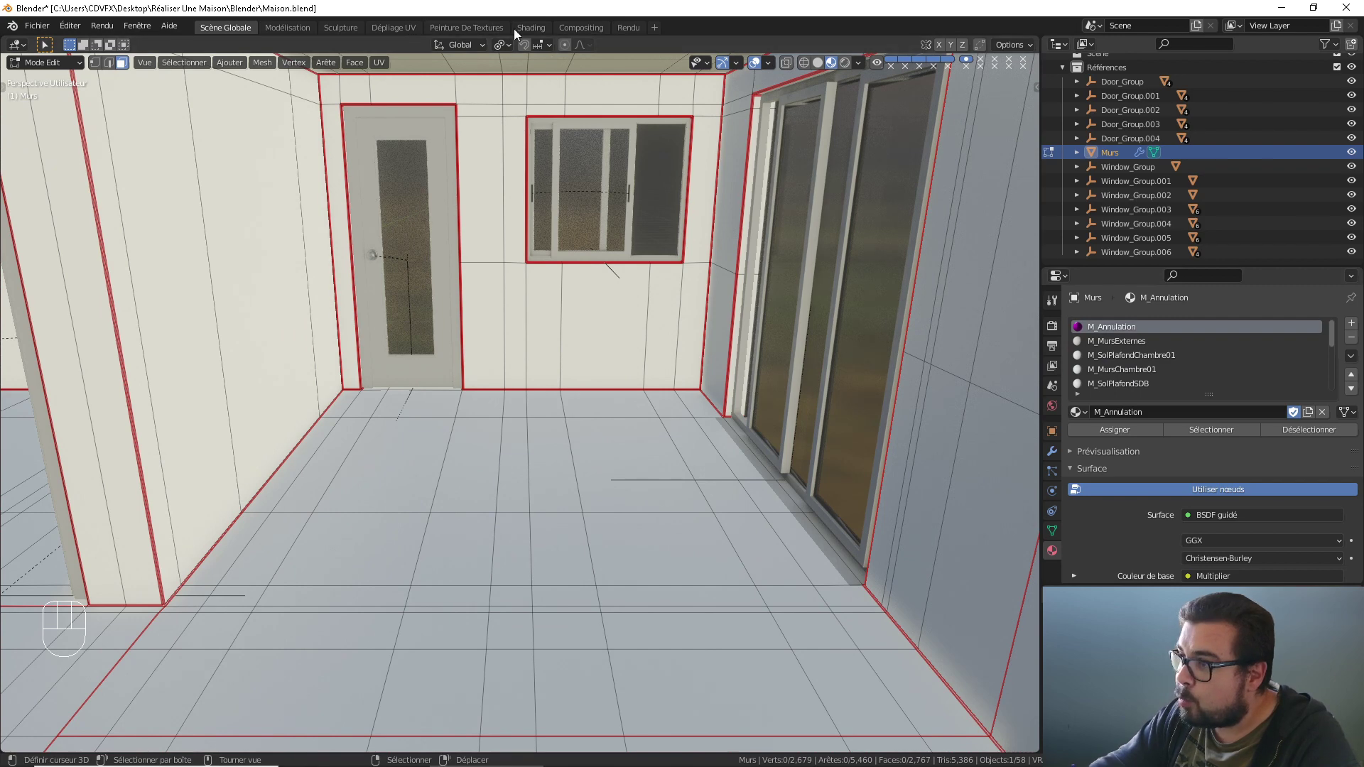
{"action": "left_click", "coordinate": [531, 28]}
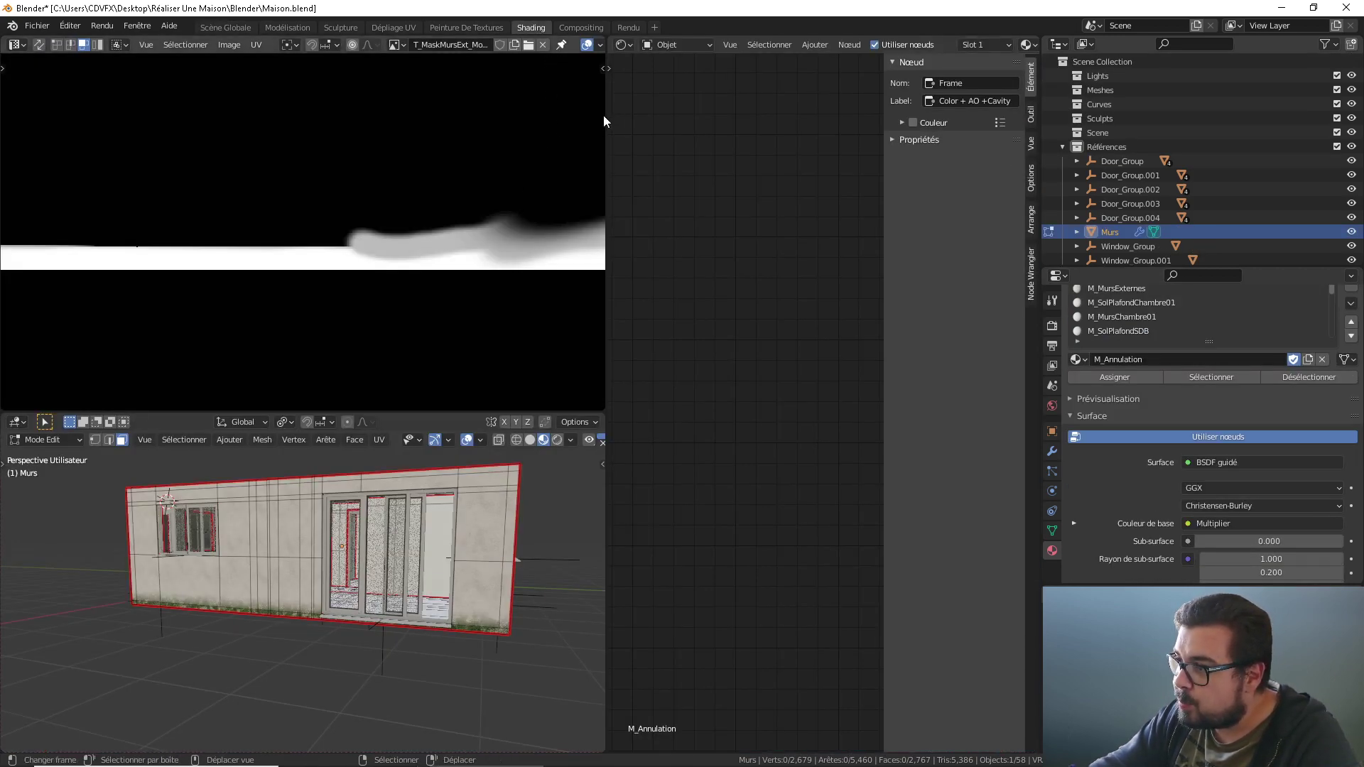
{"action": "left_click_drag", "start_coordinate": [604, 117], "coordinate": [290, 152]}
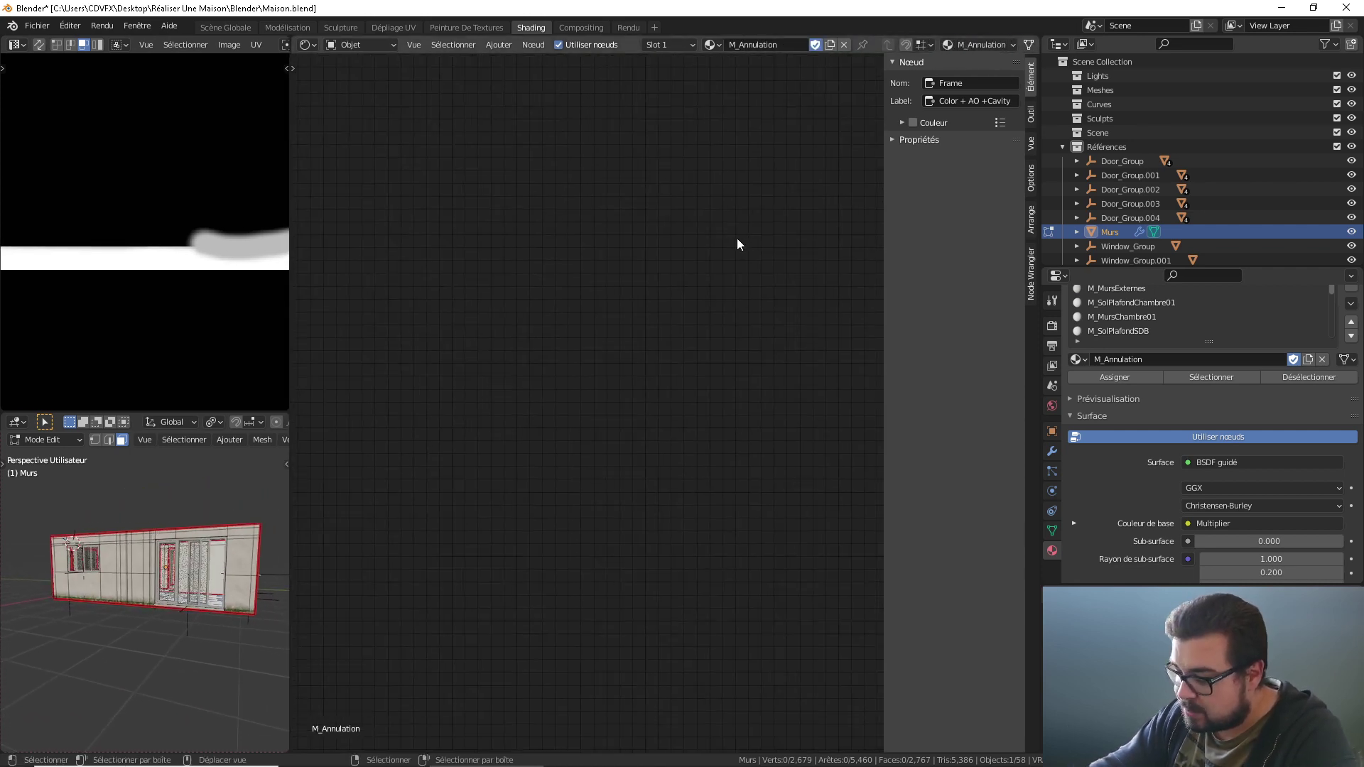
Step: Hide the node editor's sidebar and frame the whole M_Annulation node tree in the view
{"action": "key", "text": "n"}
{"action": "scroll", "coordinate": [744, 249], "scroll_direction": "up", "scroll_amount": 6, "text": "shift"}
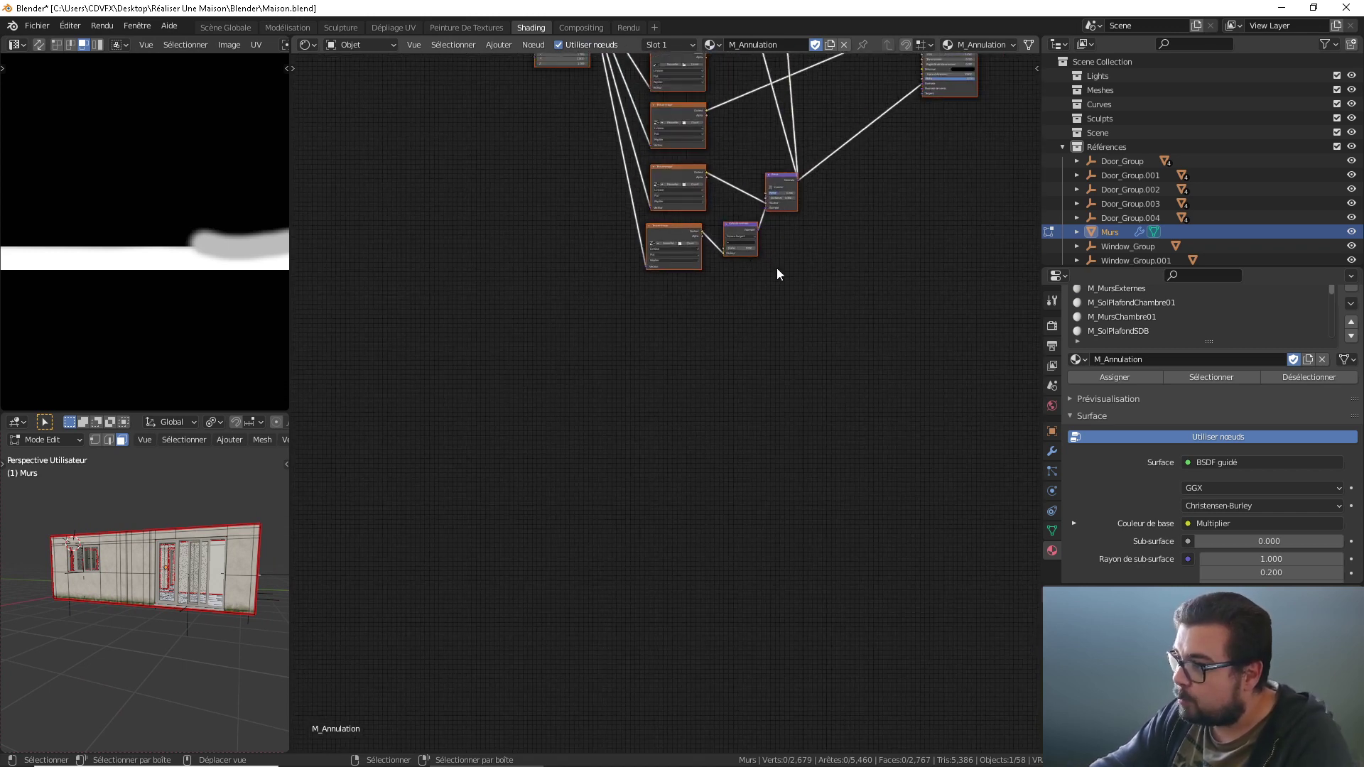
{"action": "middle_click_drag", "start_coordinate": [889, 259], "coordinate": [785, 152]}
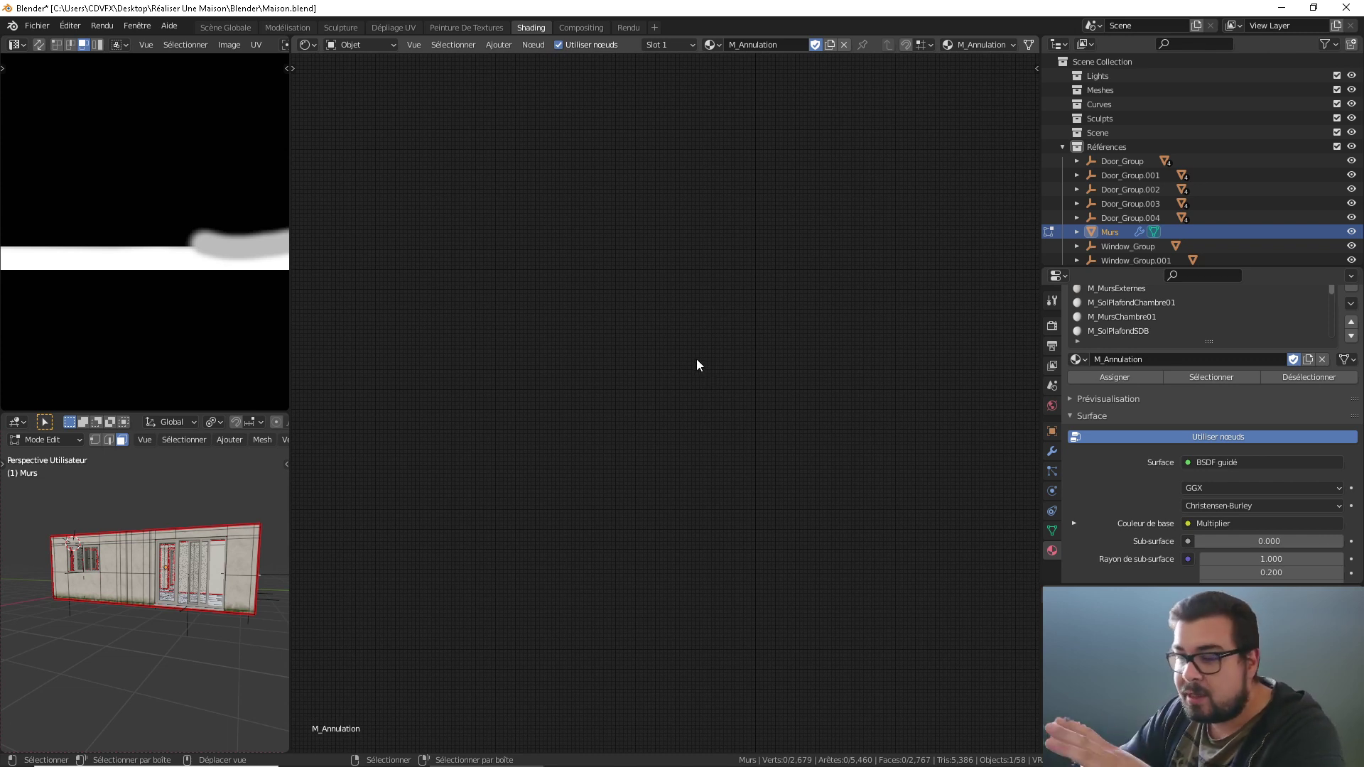
{"action": "key", "text": "Home"}
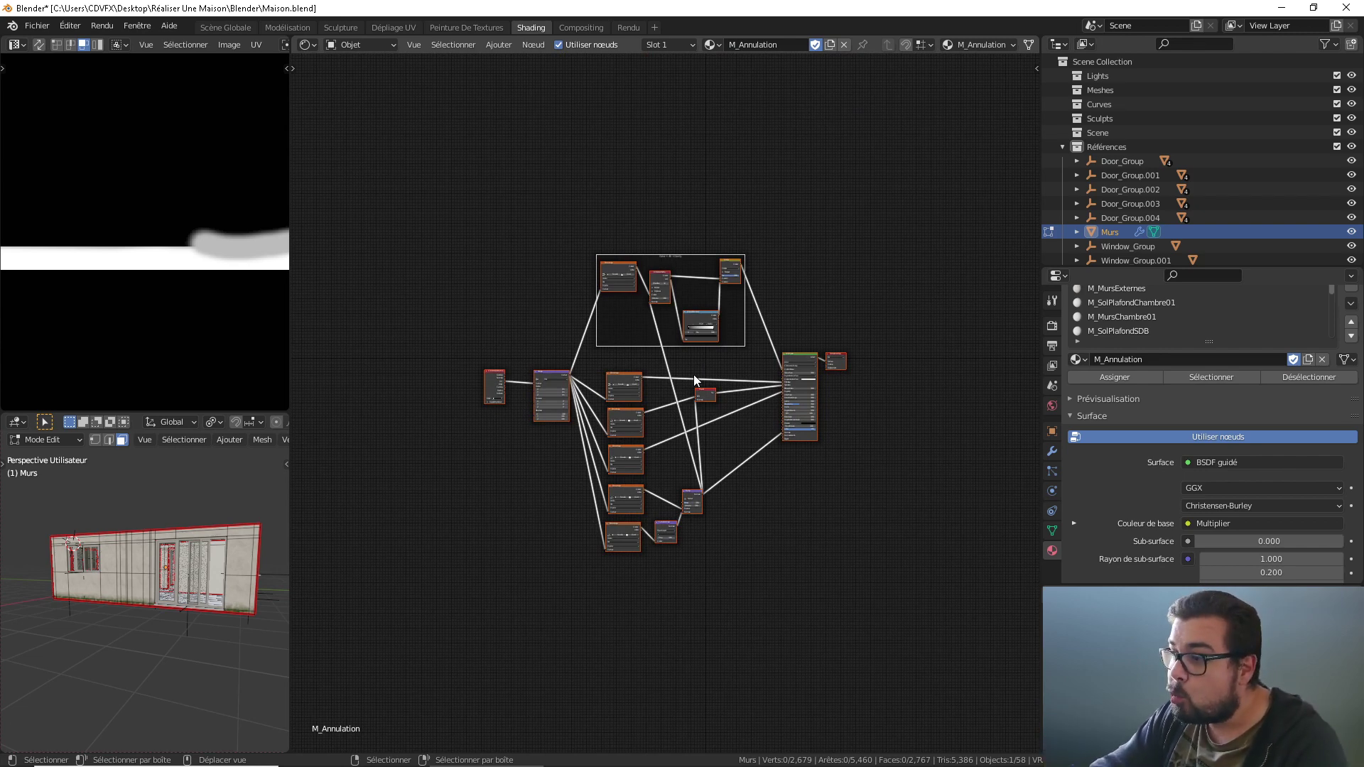
{"action": "middle_click_drag", "start_coordinate": [718, 522], "coordinate": [742, 437]}
{"action": "scroll", "coordinate": [742, 437], "scroll_direction": "up", "scroll_amount": 1}
{"action": "middle_click_drag", "start_coordinate": [755, 517], "coordinate": [761, 433]}
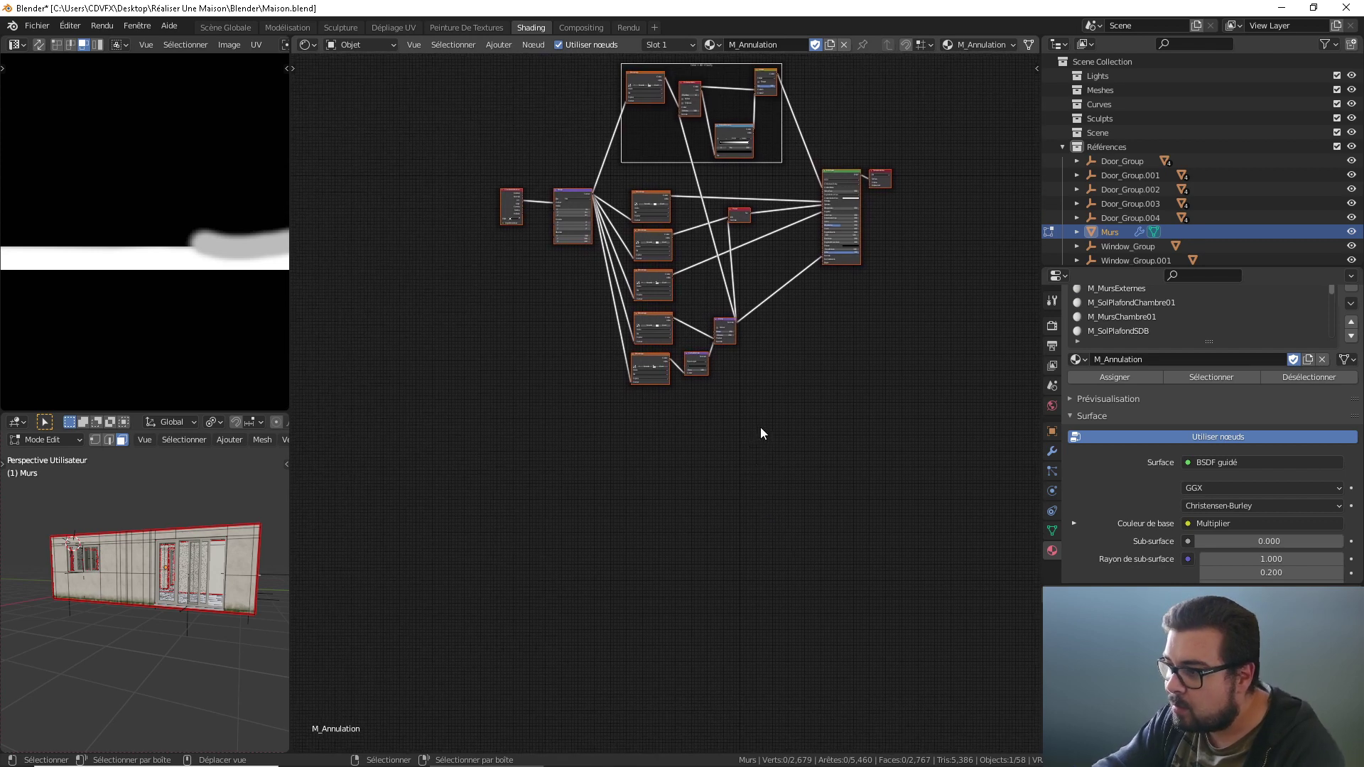
{"action": "middle_click_drag", "start_coordinate": [659, 550], "coordinate": [668, 395]}
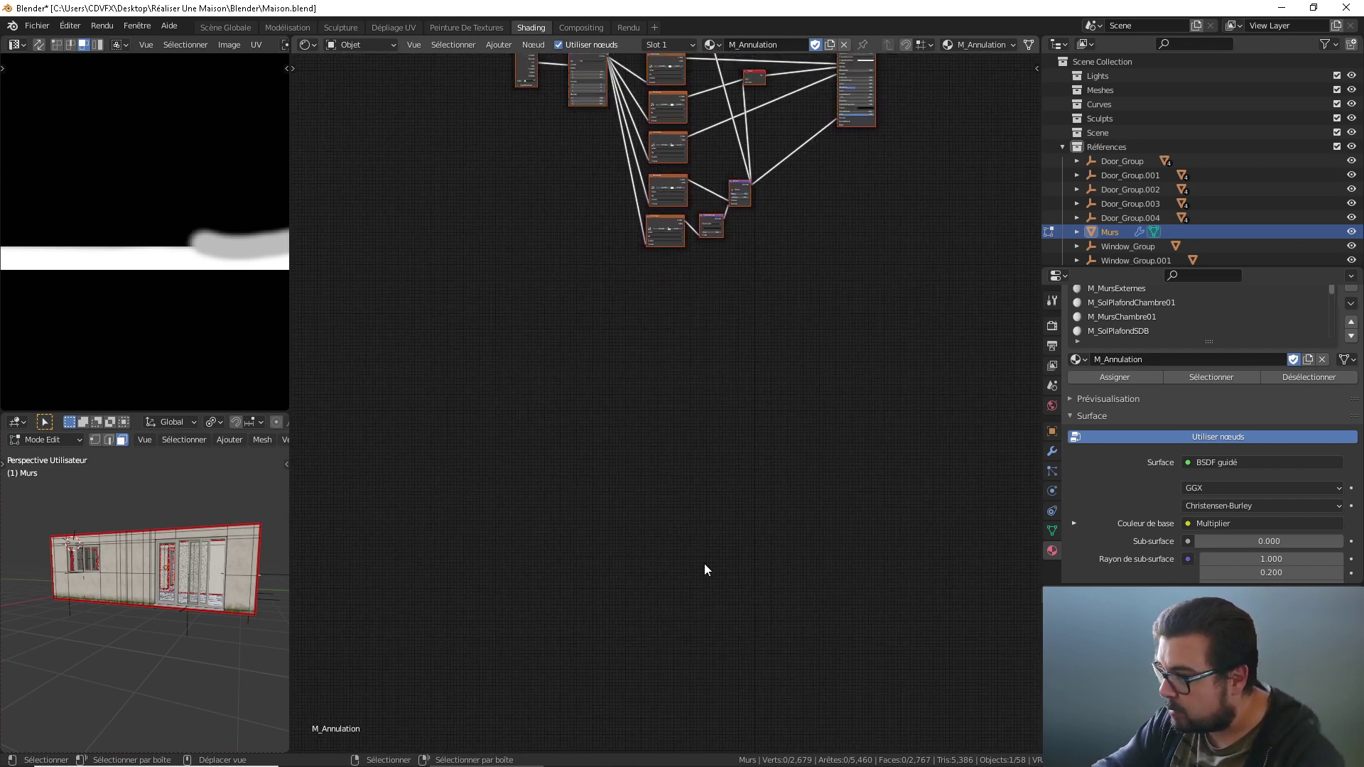
{"action": "middle_click_drag", "start_coordinate": [705, 564], "coordinate": [706, 344]}
{"action": "key", "text": "Home"}
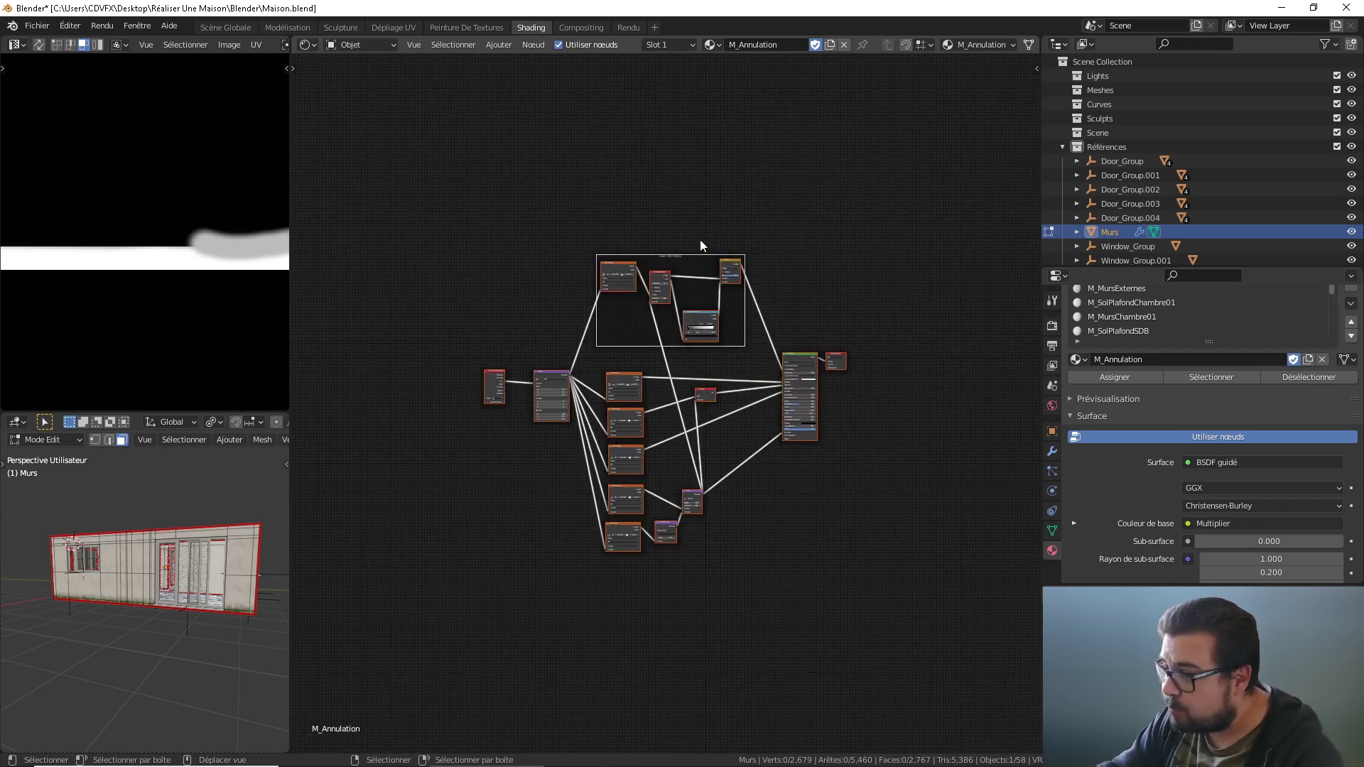
Step: Use Find Node to pick the Material Output node and bring the M_Annulation node tree back into view
{"action": "left_click", "coordinate": [927, 343]}
{"action": "middle_click_drag", "start_coordinate": [771, 611], "coordinate": [712, 338]}
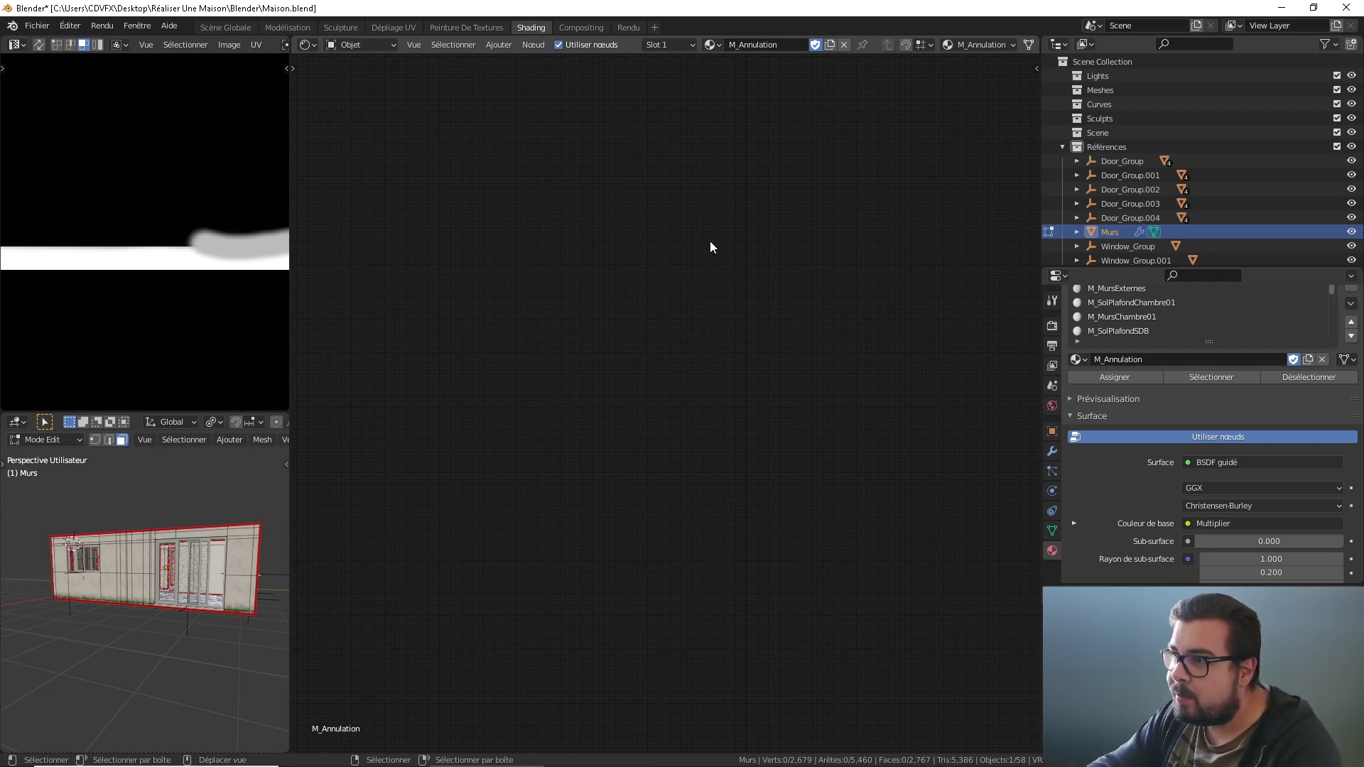
{"action": "left_click", "coordinate": [454, 45]}
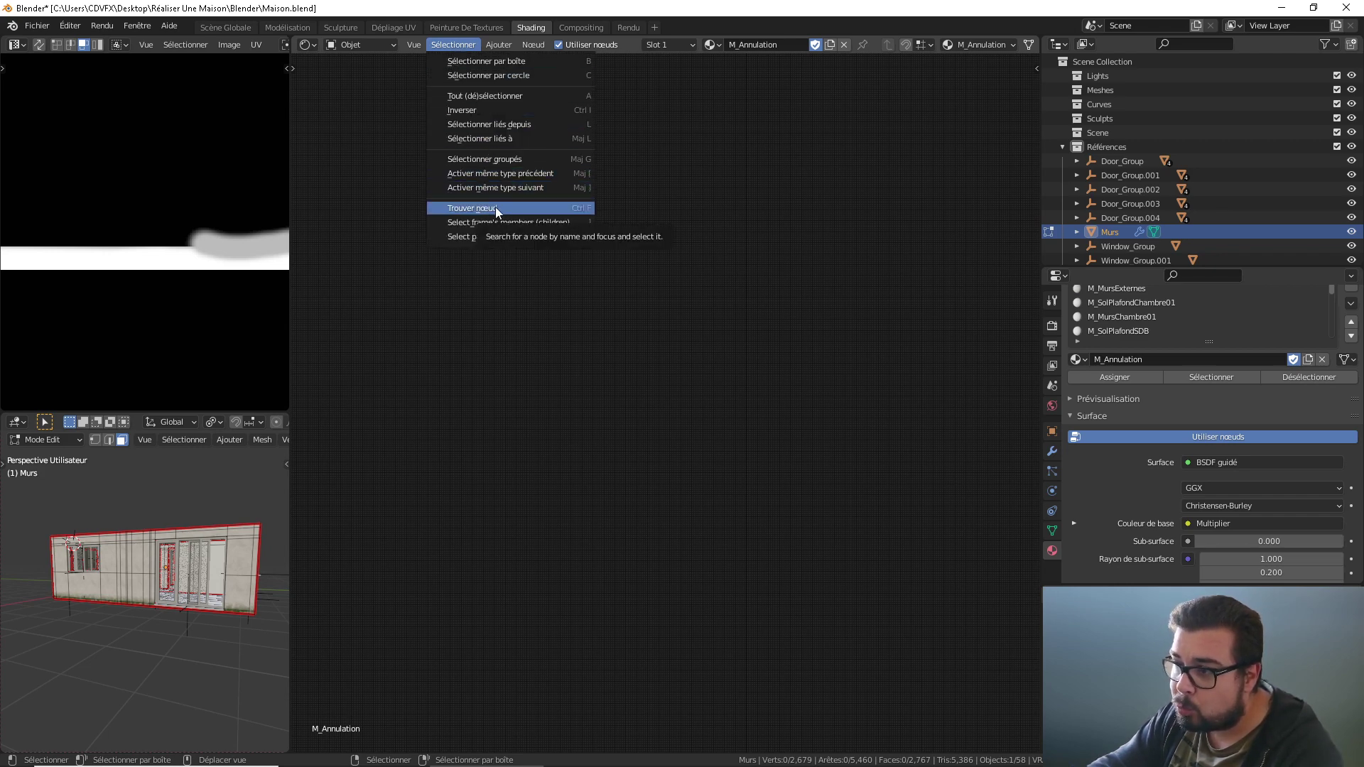
{"action": "key", "text": "ctrl+f"}
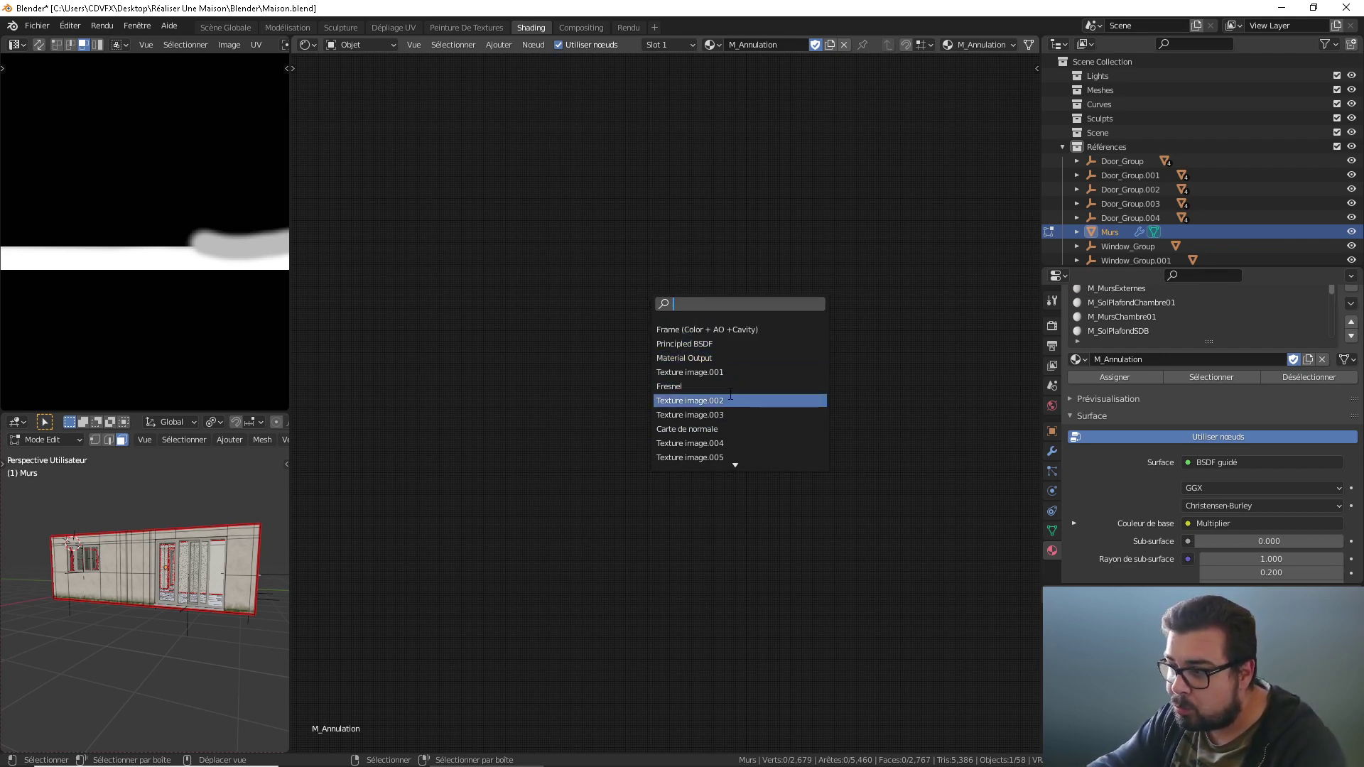
{"action": "left_click", "coordinate": [712, 358]}
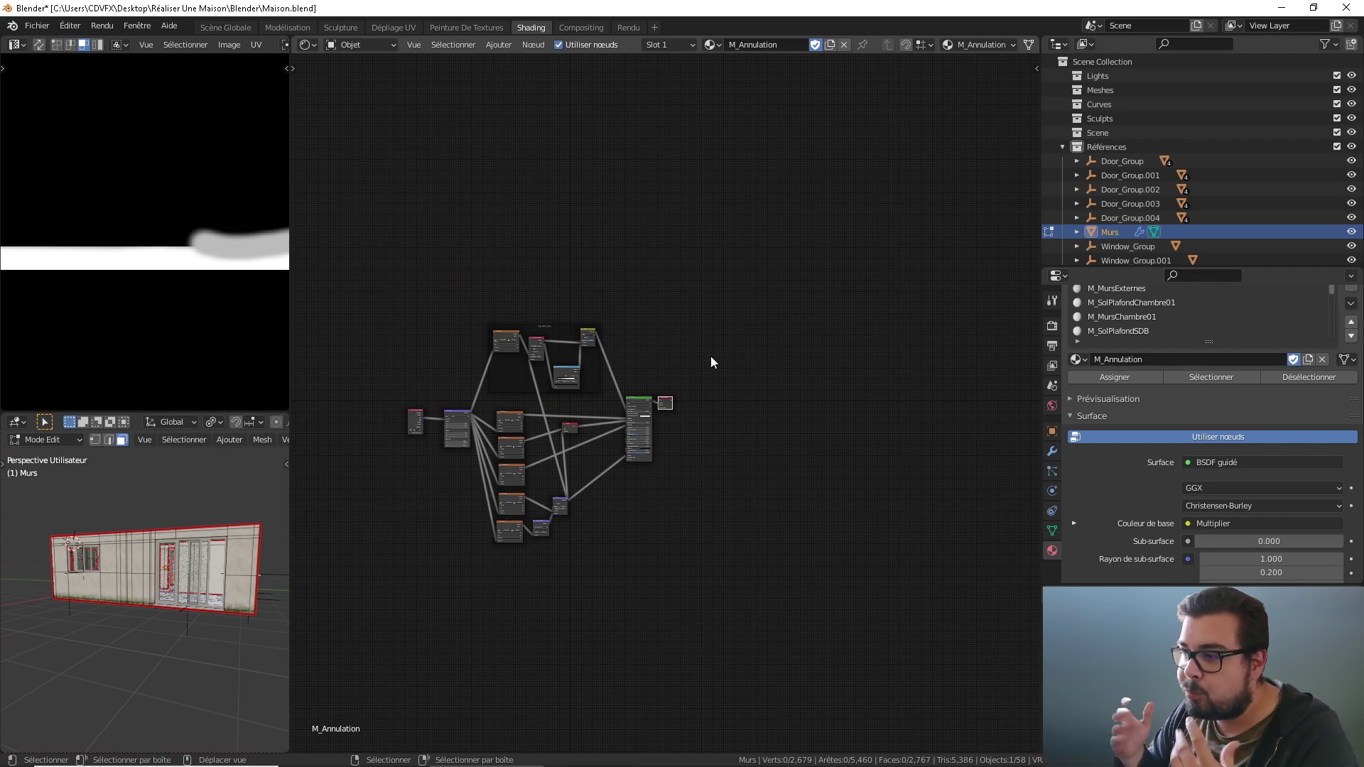
Step: Search for the "Material Output" node by name with Find Node to recentre the node editor on it
{"action": "scroll", "coordinate": [714, 369], "scroll_direction": "down", "scroll_amount": 3}
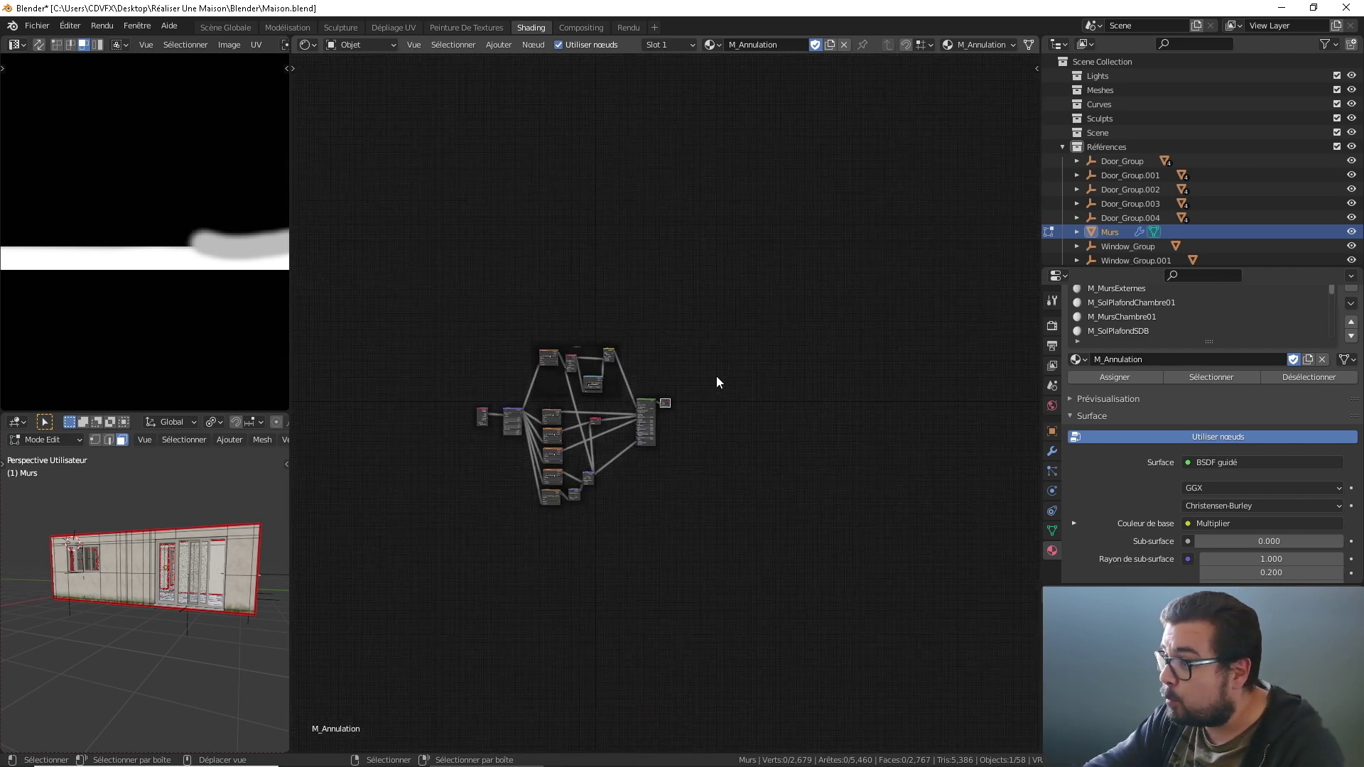
{"action": "middle_click_drag", "start_coordinate": [658, 398], "coordinate": [984, 237]}
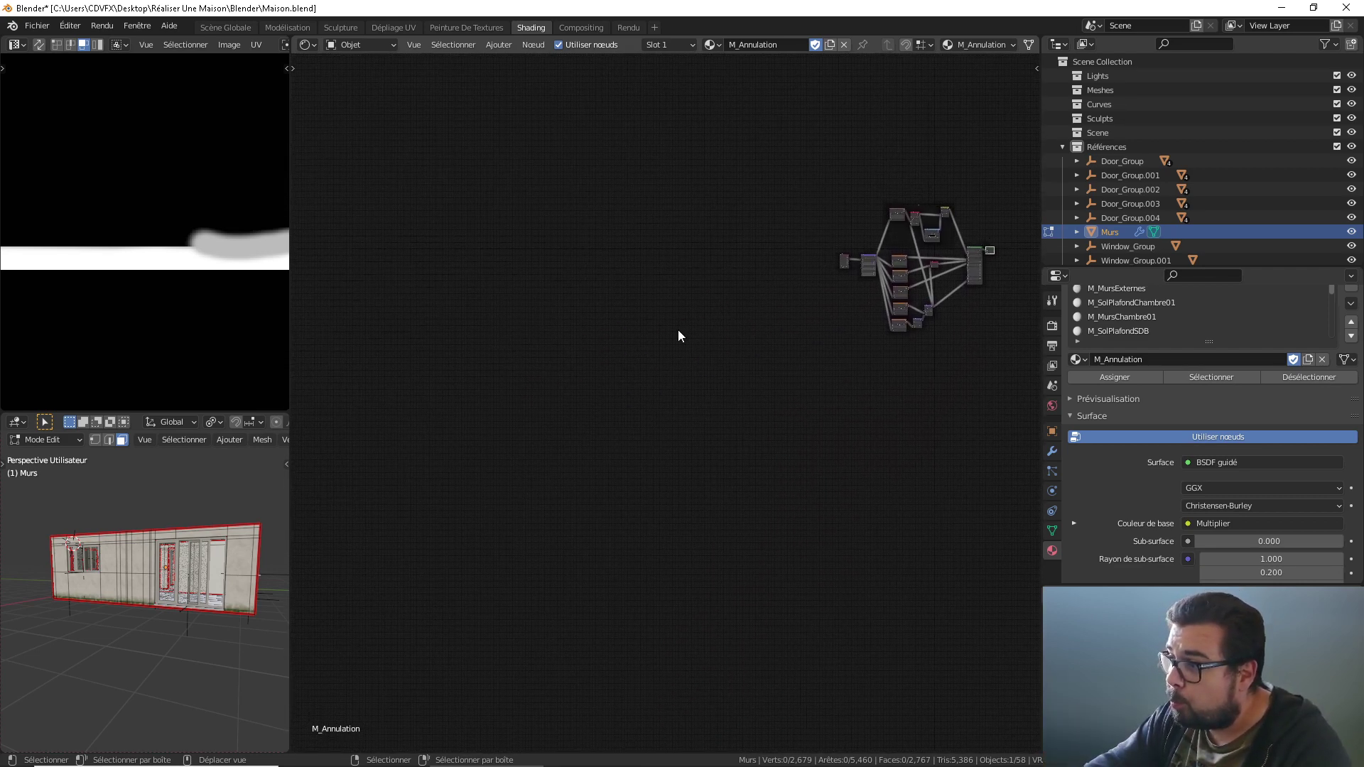
{"action": "middle_click_drag", "start_coordinate": [679, 330], "coordinate": [855, 344]}
{"action": "middle_click_drag", "start_coordinate": [713, 337], "coordinate": [488, 323]}
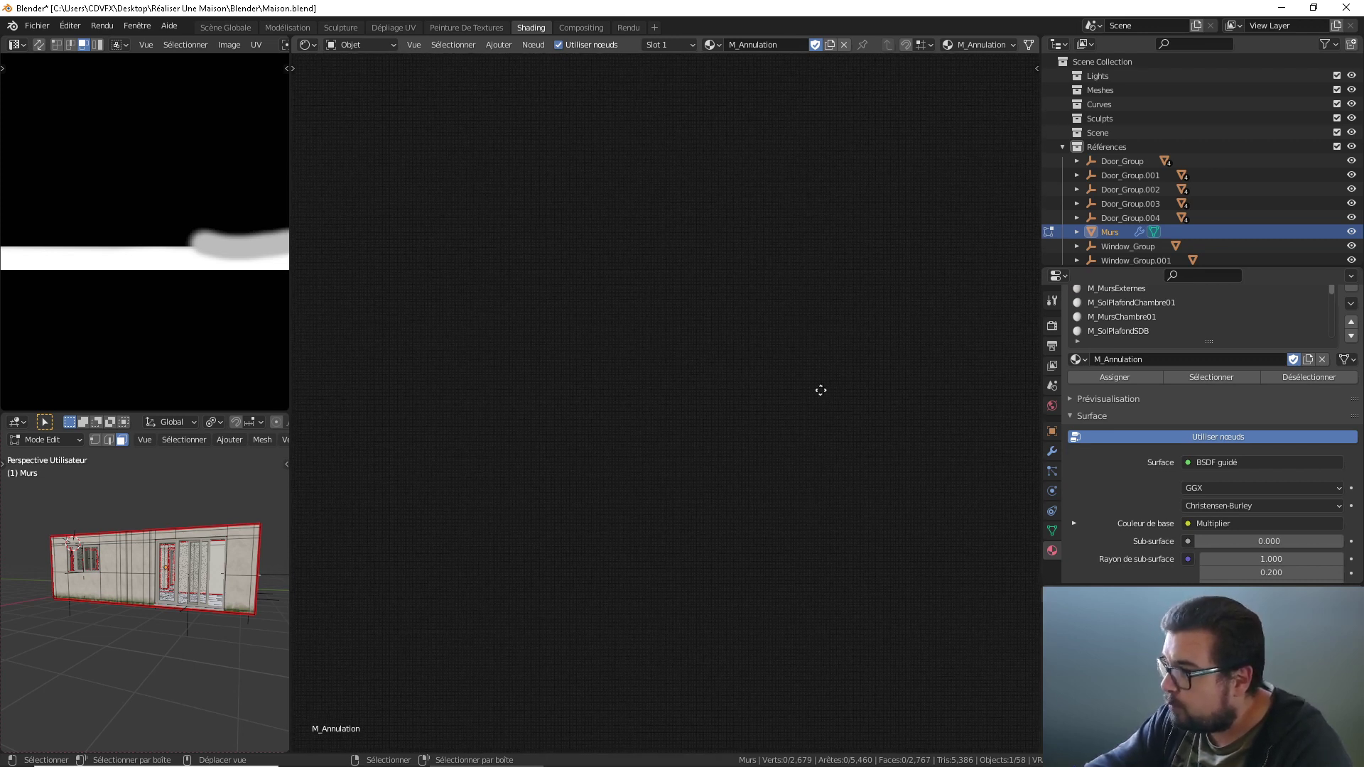
{"action": "middle_click_drag", "start_coordinate": [821, 390], "coordinate": [792, 304]}
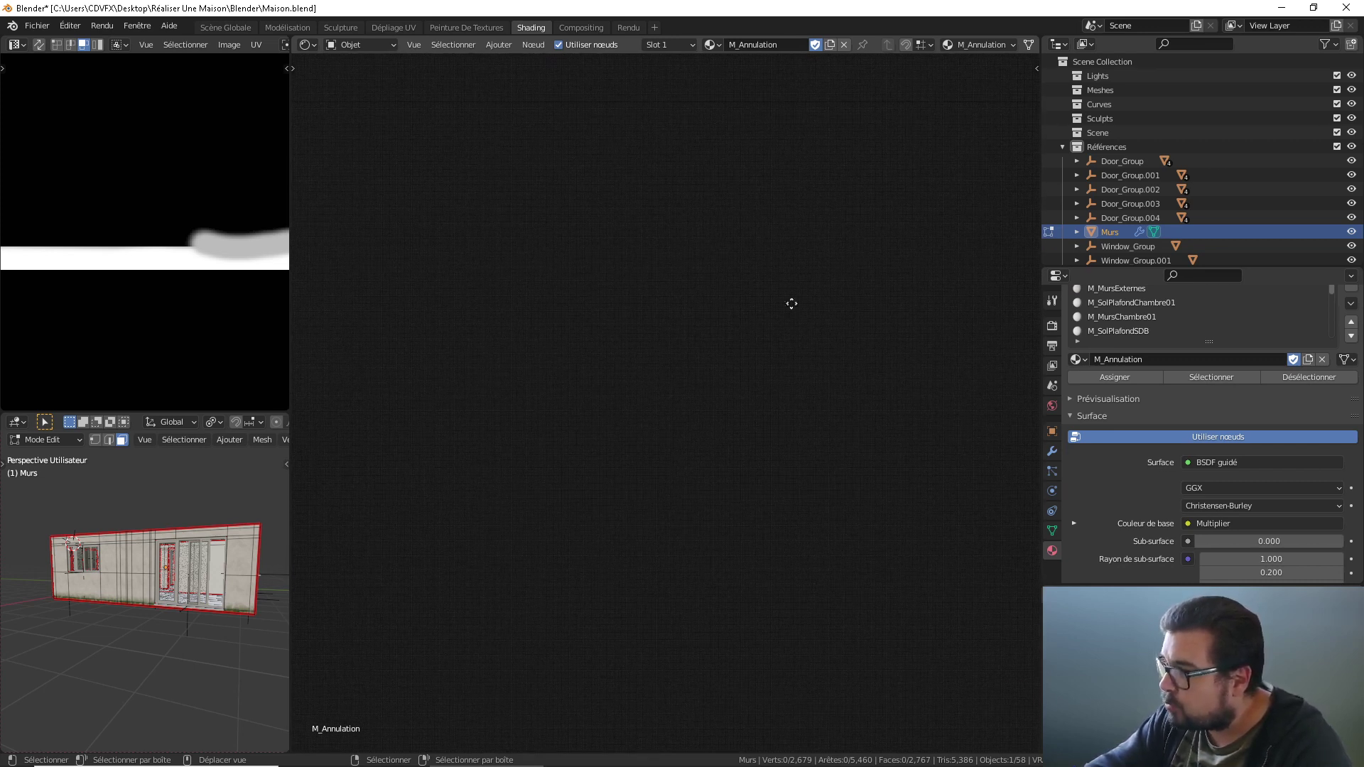
{"action": "left_click", "coordinate": [473, 44]}
{"action": "left_click", "coordinate": [510, 206]}
{"action": "type", "text": "Material Output"}
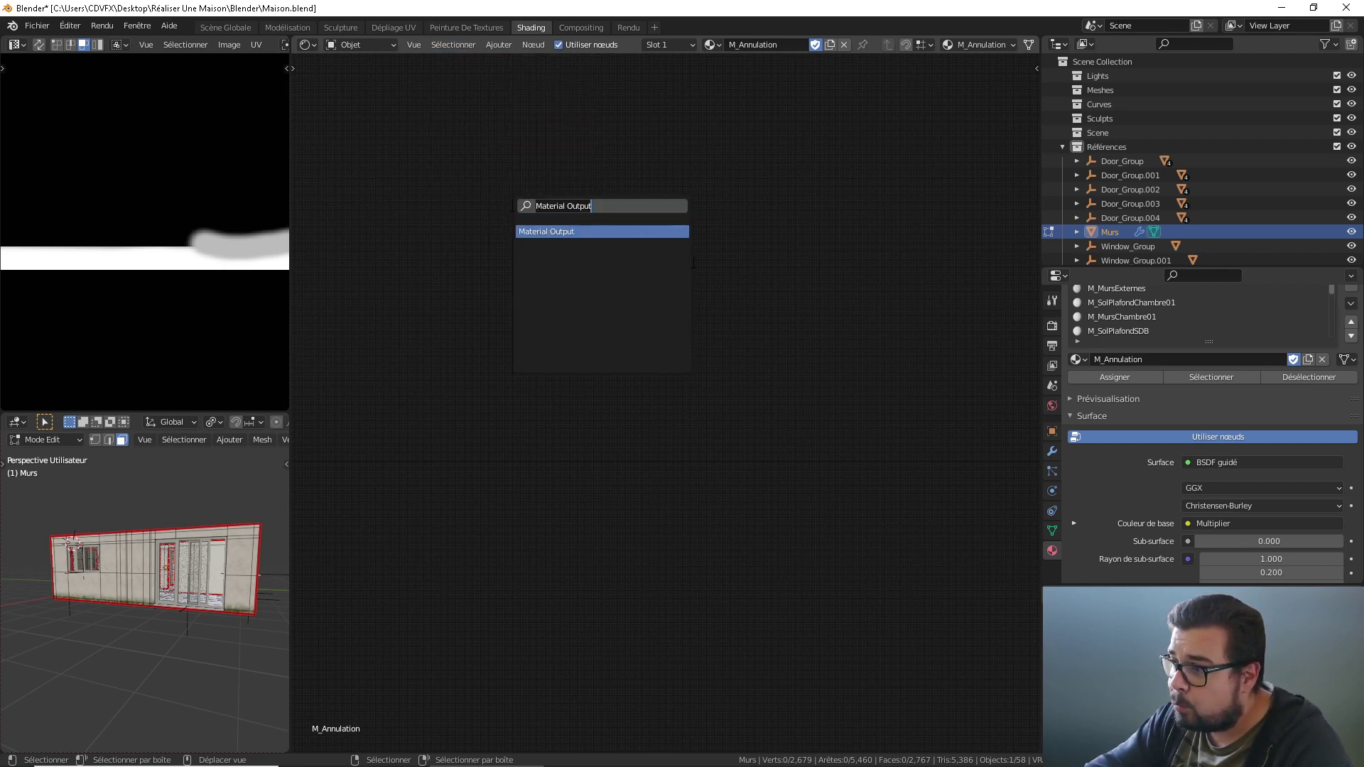
{"action": "key", "text": "Return"}
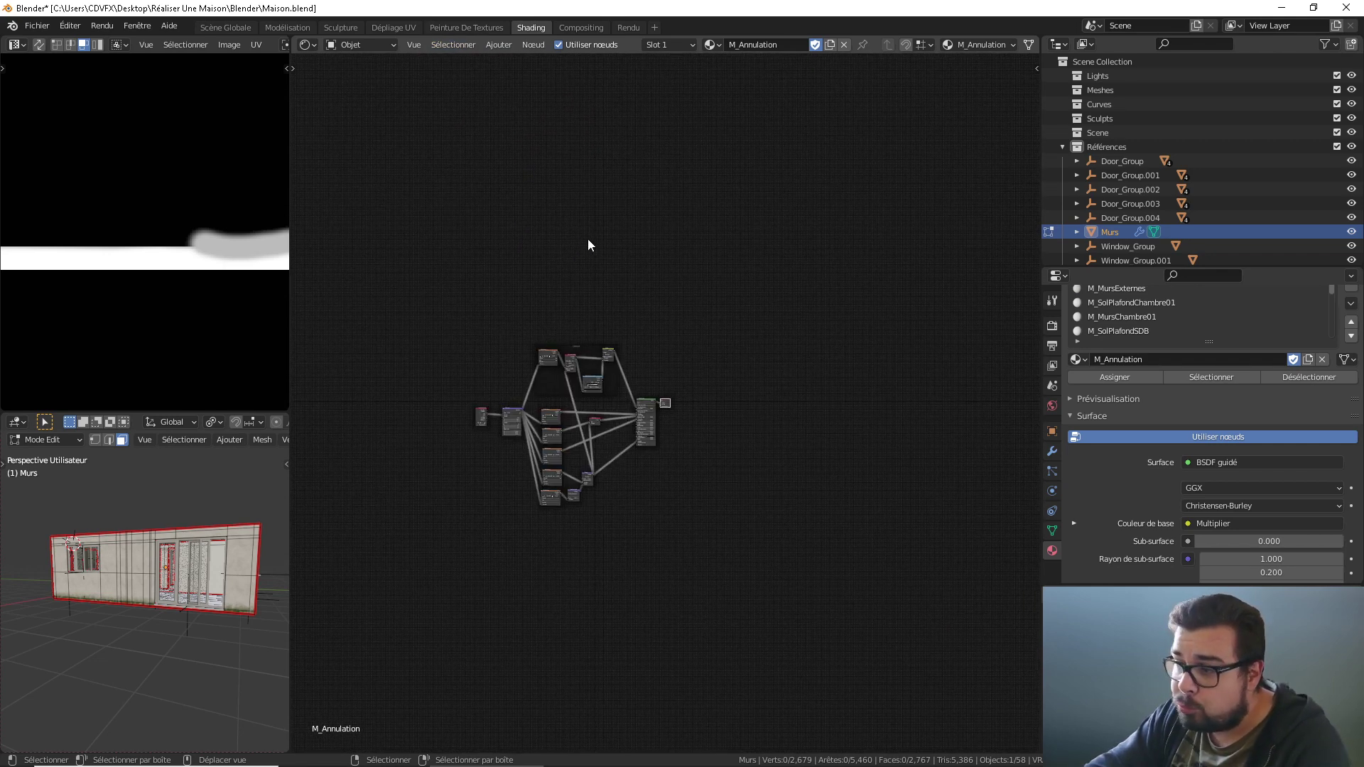
Step: Select all nodes of the M_Annulation material, including the Color + AO +Cavity frame, and copy them
{"action": "scroll", "coordinate": [642, 380], "scroll_direction": "up", "scroll_amount": 5}
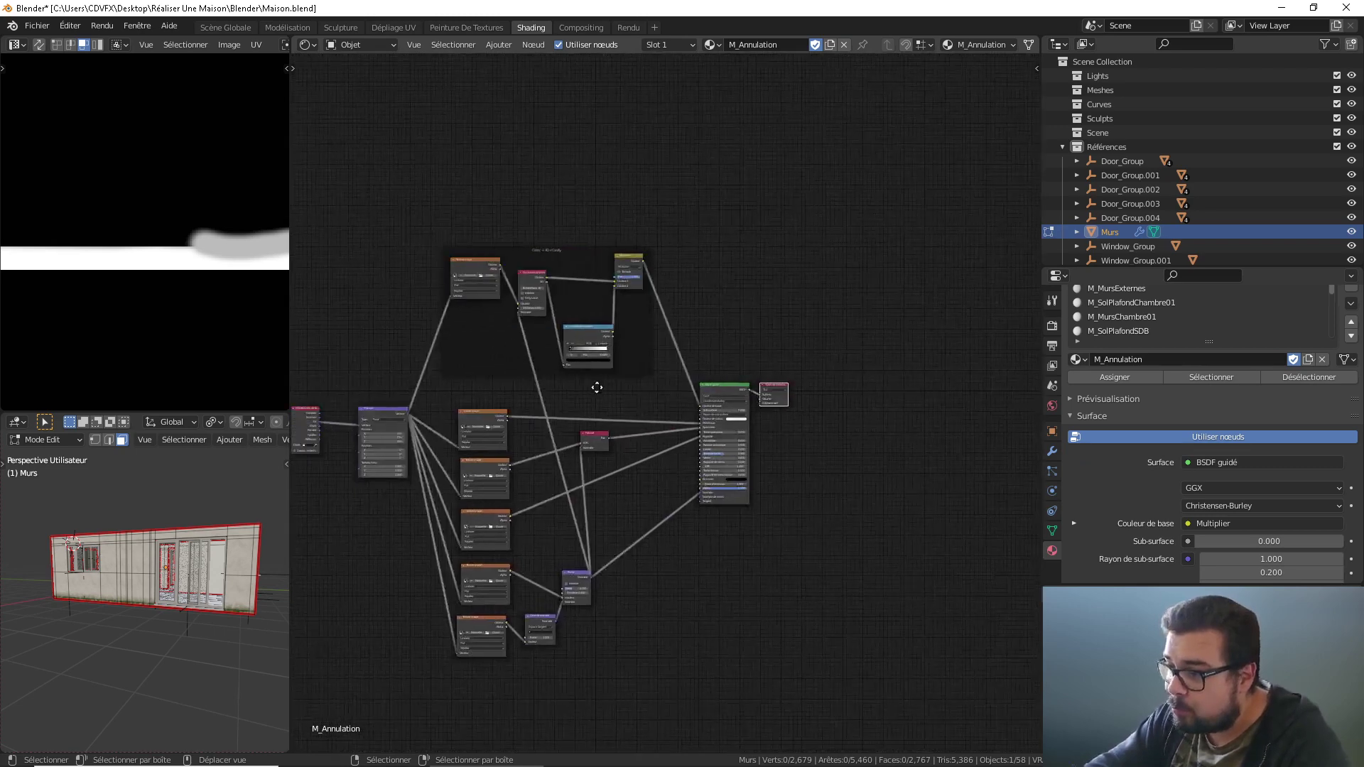
{"action": "scroll", "coordinate": [702, 334], "scroll_direction": "up", "scroll_amount": 4}
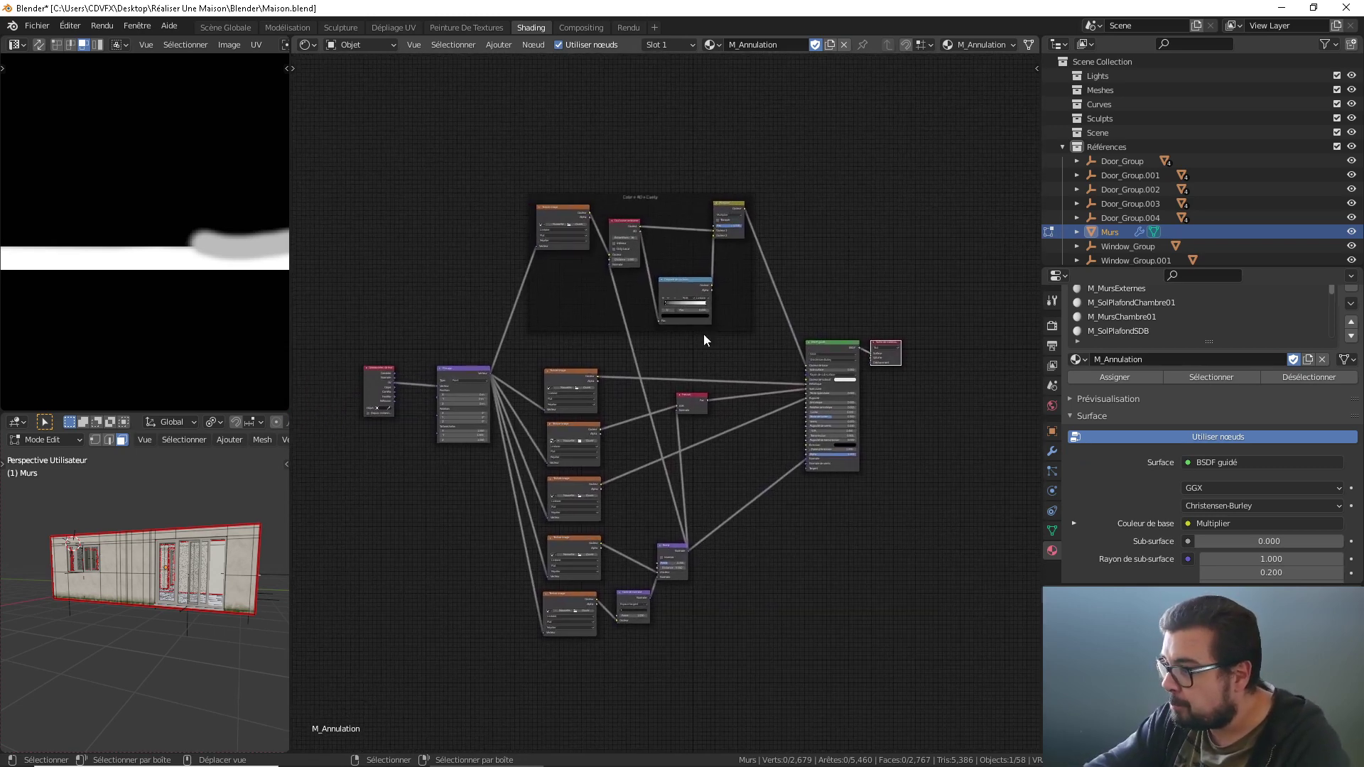
{"action": "scroll", "coordinate": [696, 330], "scroll_direction": "down", "scroll_amount": 2}
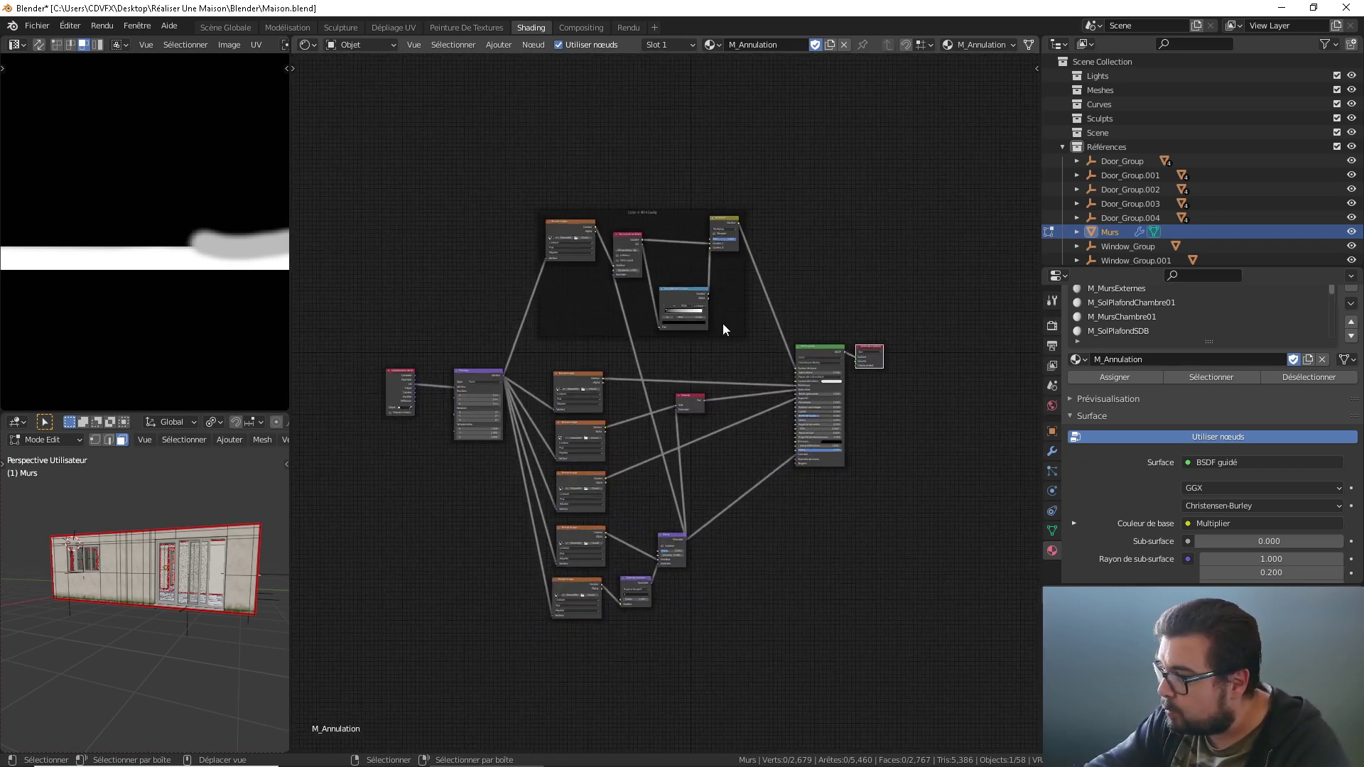
{"action": "middle_click_drag", "start_coordinate": [737, 348], "coordinate": [741, 330]}
{"action": "left_click_drag", "start_coordinate": [932, 146], "coordinate": [356, 684]}
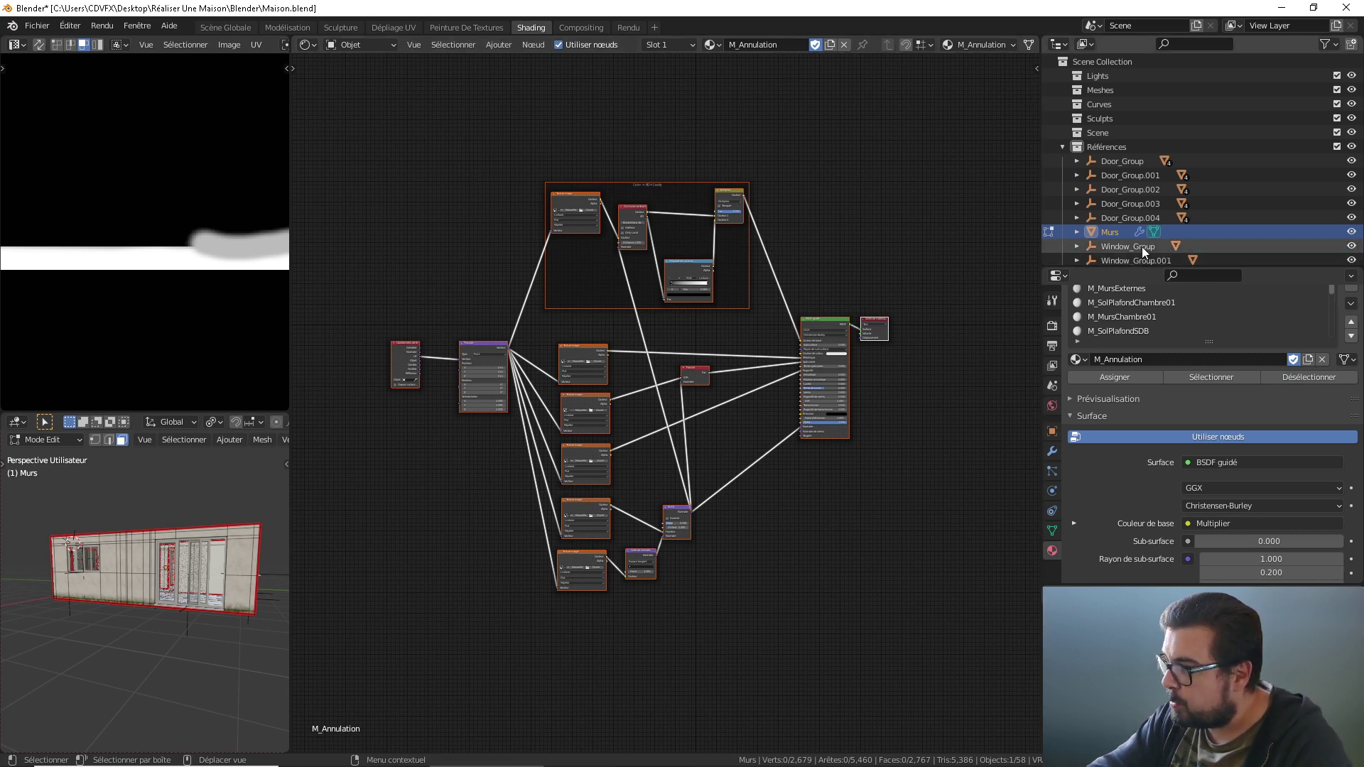
Step: Make M_SolPV the active material and replace its default nodes with the copied M_Annulation node tree
{"action": "scroll", "coordinate": [1142, 330], "scroll_direction": "down", "scroll_amount": 5}
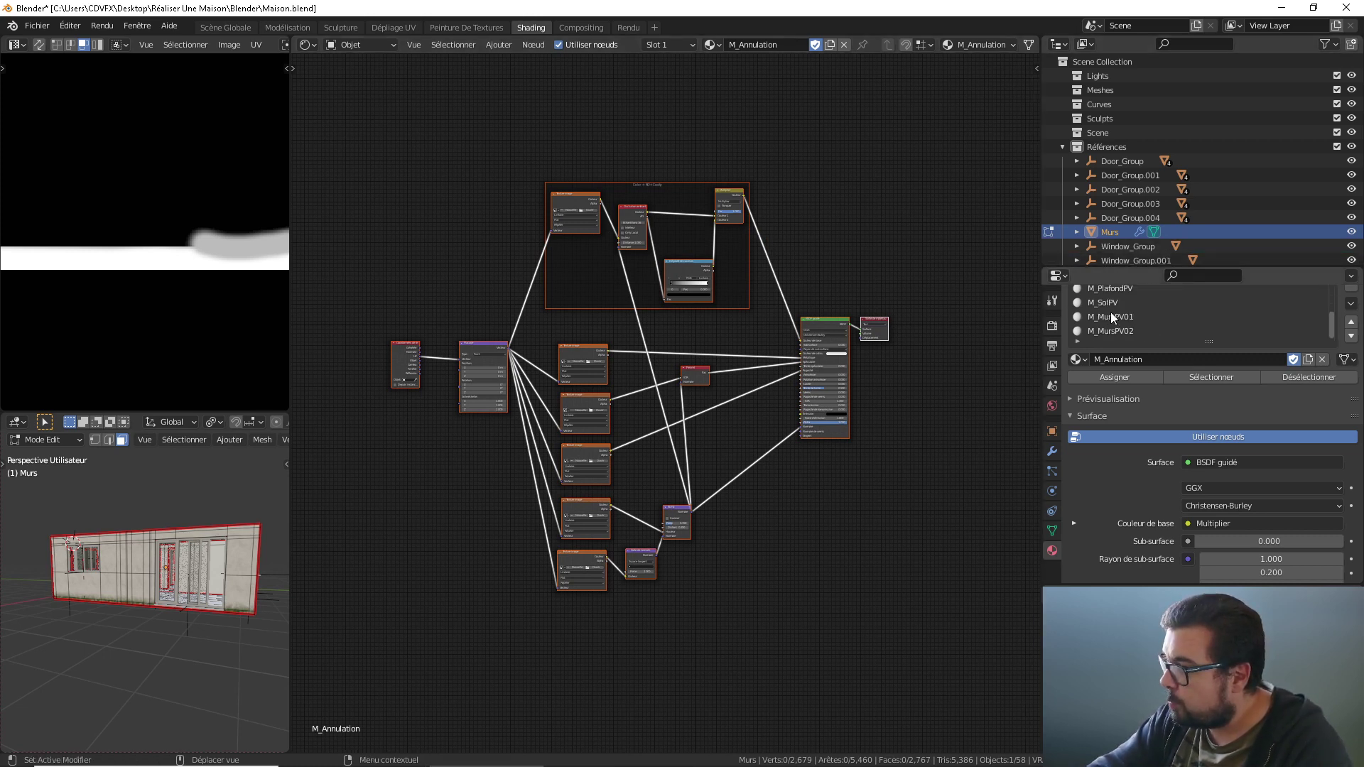
{"action": "left_click", "coordinate": [1117, 303]}
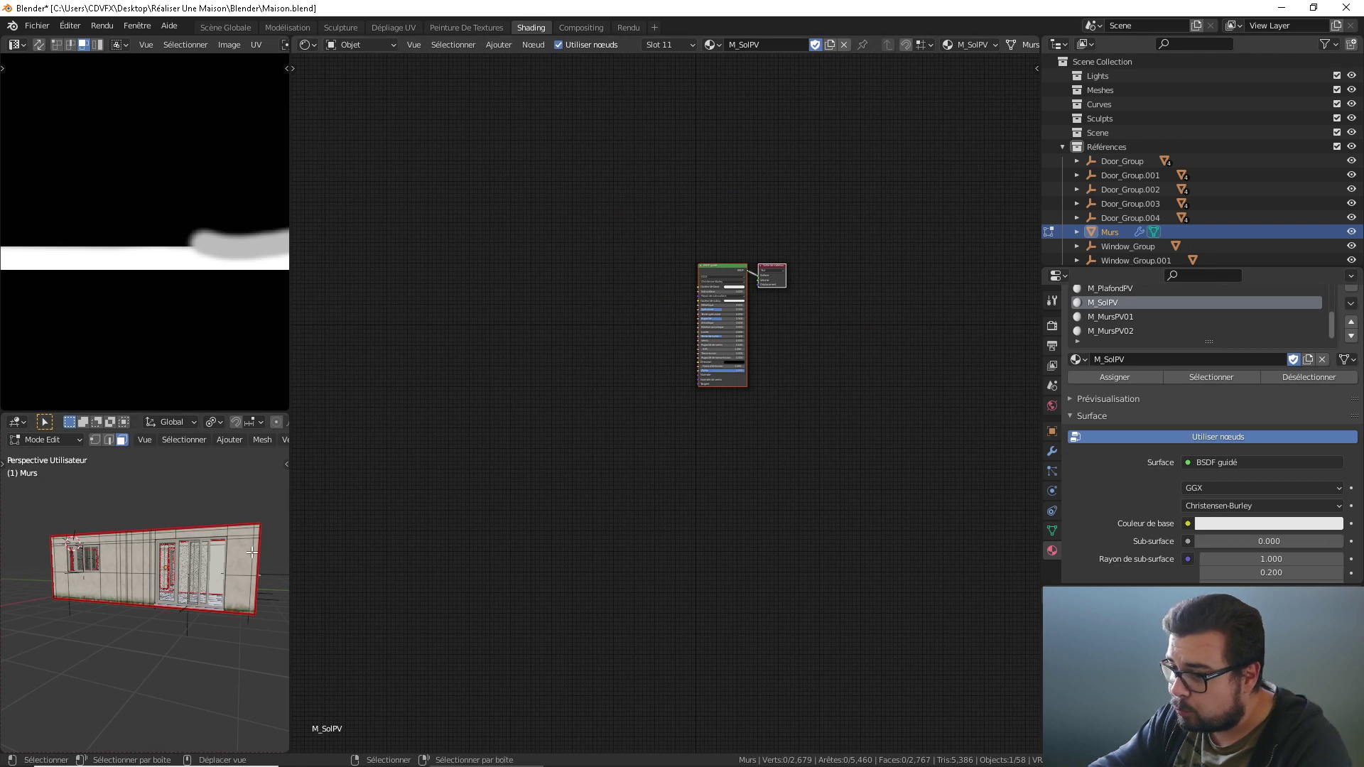
{"action": "middle_click_drag", "start_coordinate": [220, 545], "coordinate": [192, 629]}
{"action": "scroll", "coordinate": [208, 604], "scroll_direction": "up", "scroll_amount": 10}
{"action": "left_click_drag", "start_coordinate": [828, 222], "coordinate": [668, 437]}
{"action": "key", "text": "x"}
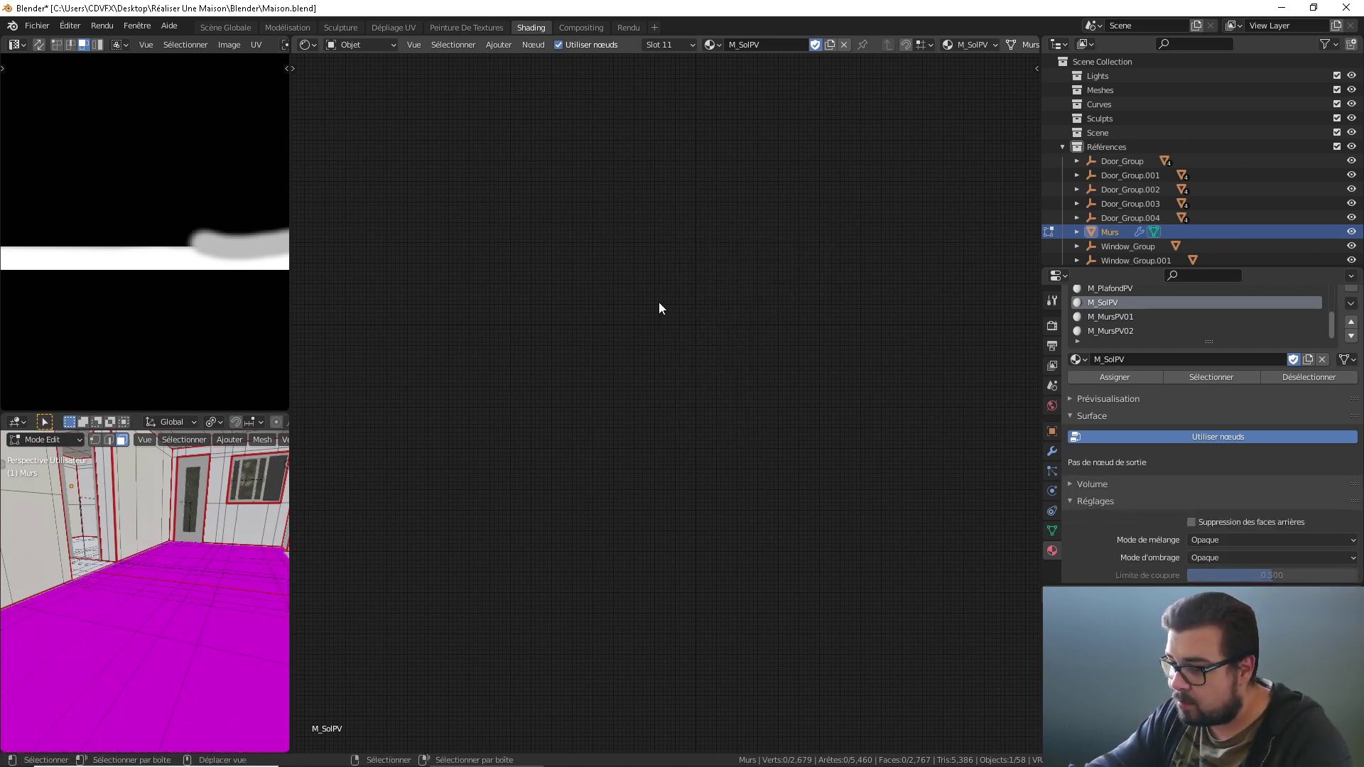
{"action": "key", "text": "ctrl+v"}
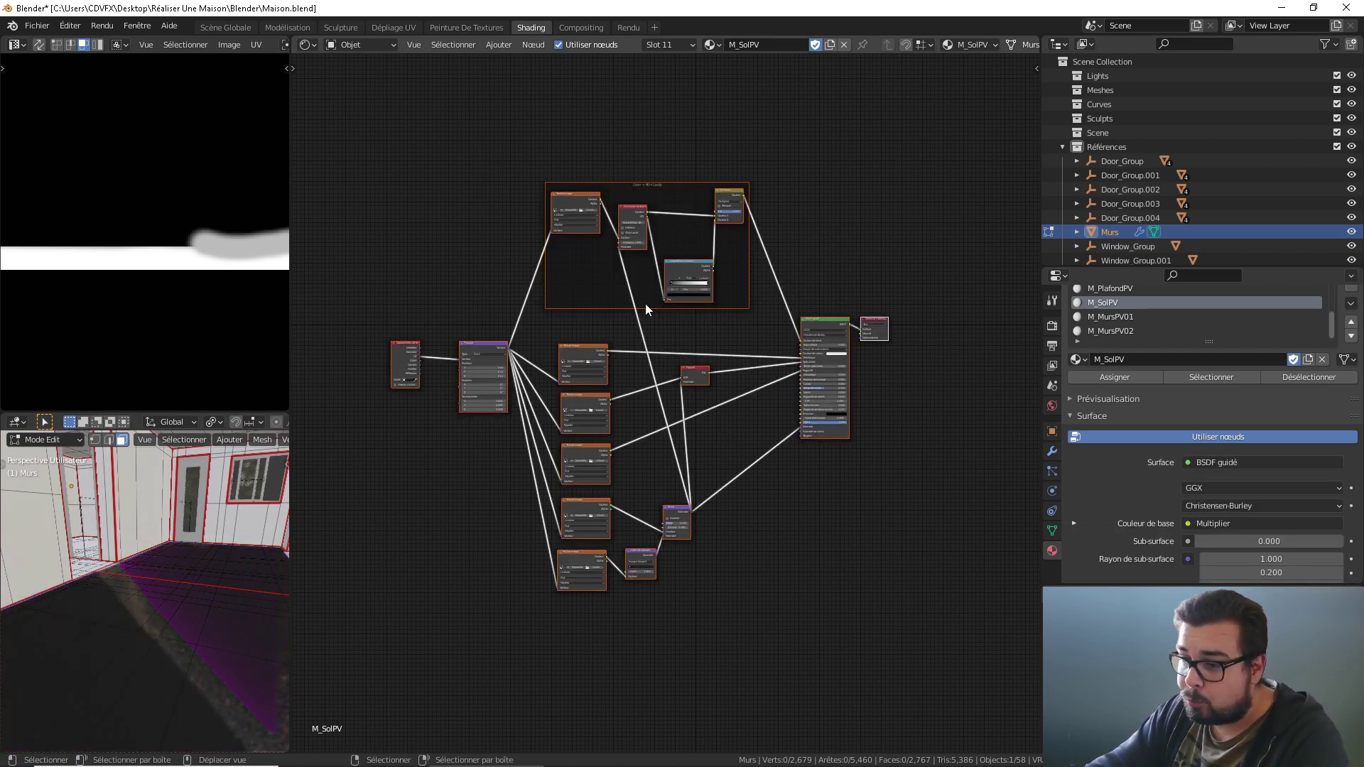
Step: Open an image for the texture node in the Color + AO +Cavity frame and browse to Réaliser Une Maison\Textures\Parquet's light parquet folder
{"action": "middle_click_drag", "start_coordinate": [649, 266], "coordinate": [669, 311]}
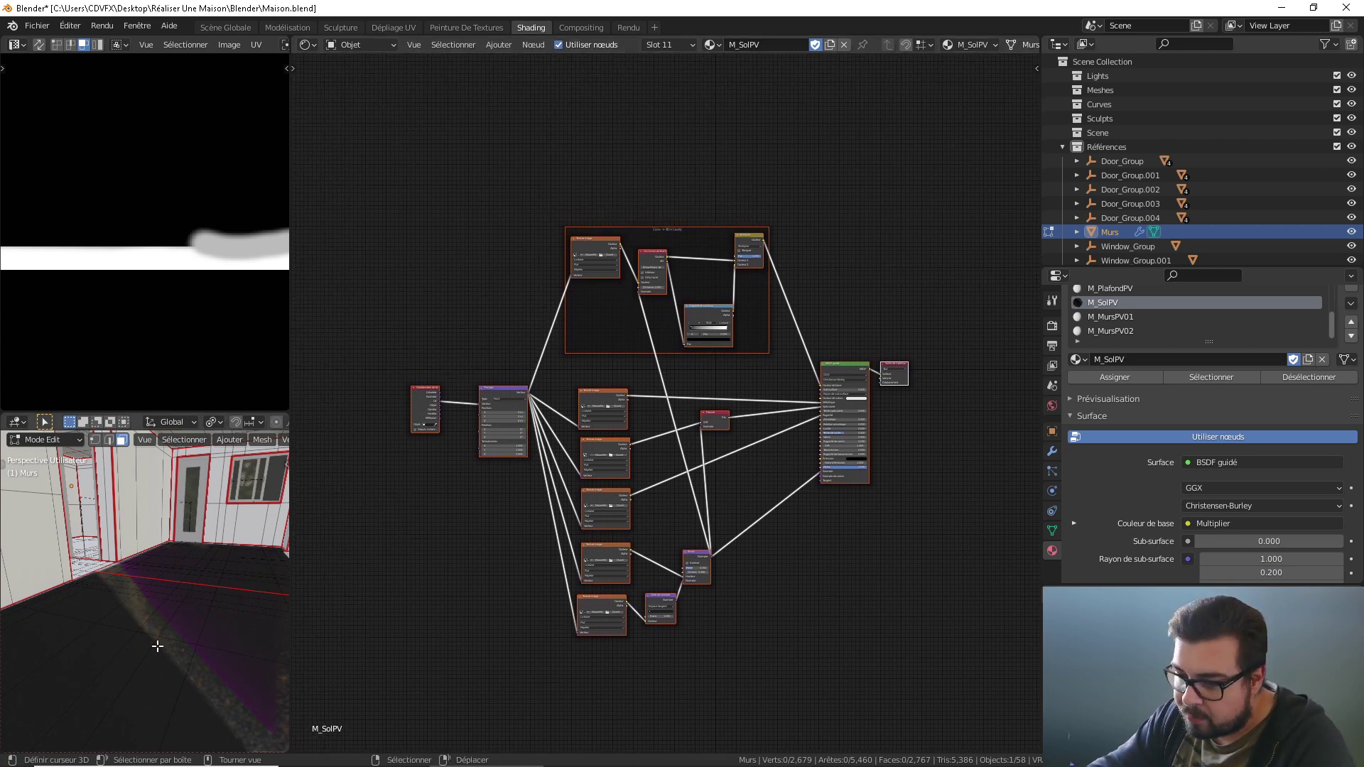
{"action": "middle_click_drag", "start_coordinate": [600, 270], "coordinate": [645, 366]}
{"action": "scroll", "coordinate": [643, 362], "scroll_direction": "up", "scroll_amount": 2}
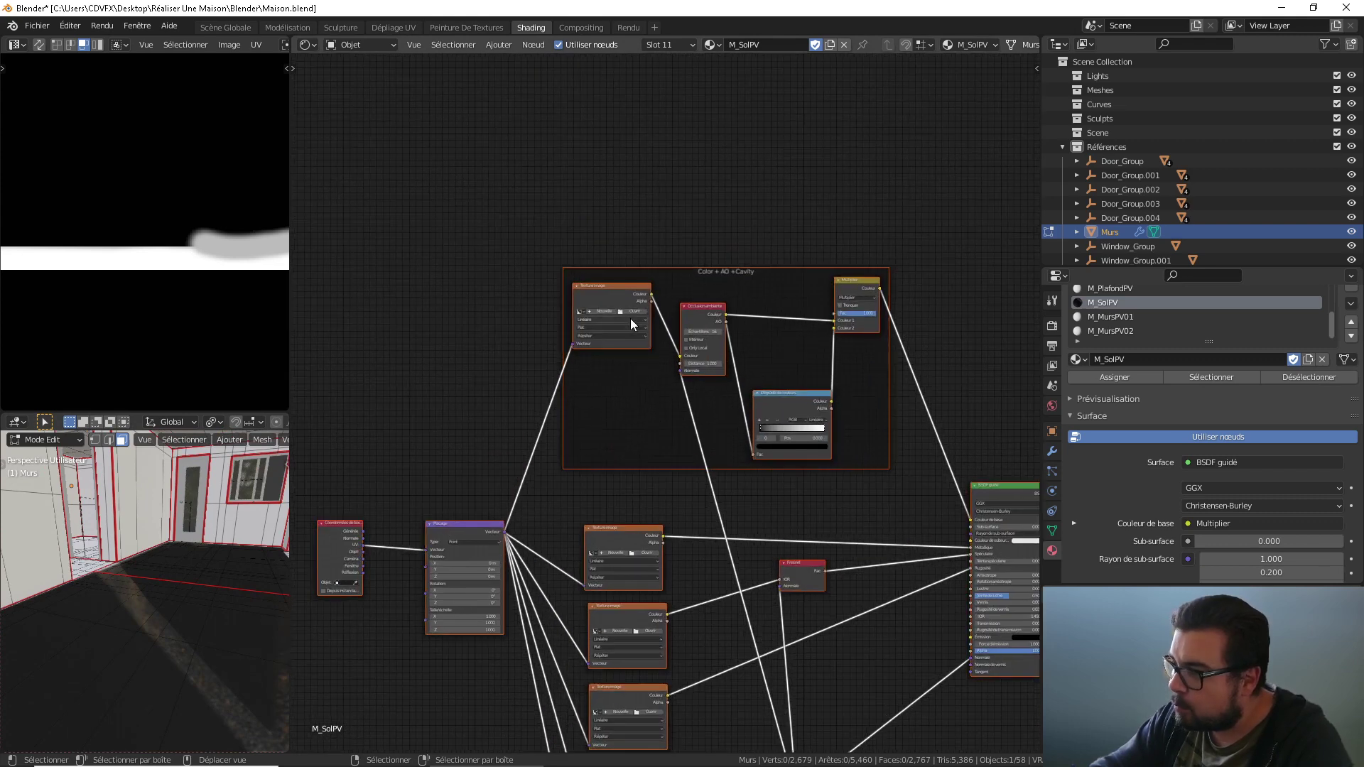
{"action": "left_click", "coordinate": [636, 311]}
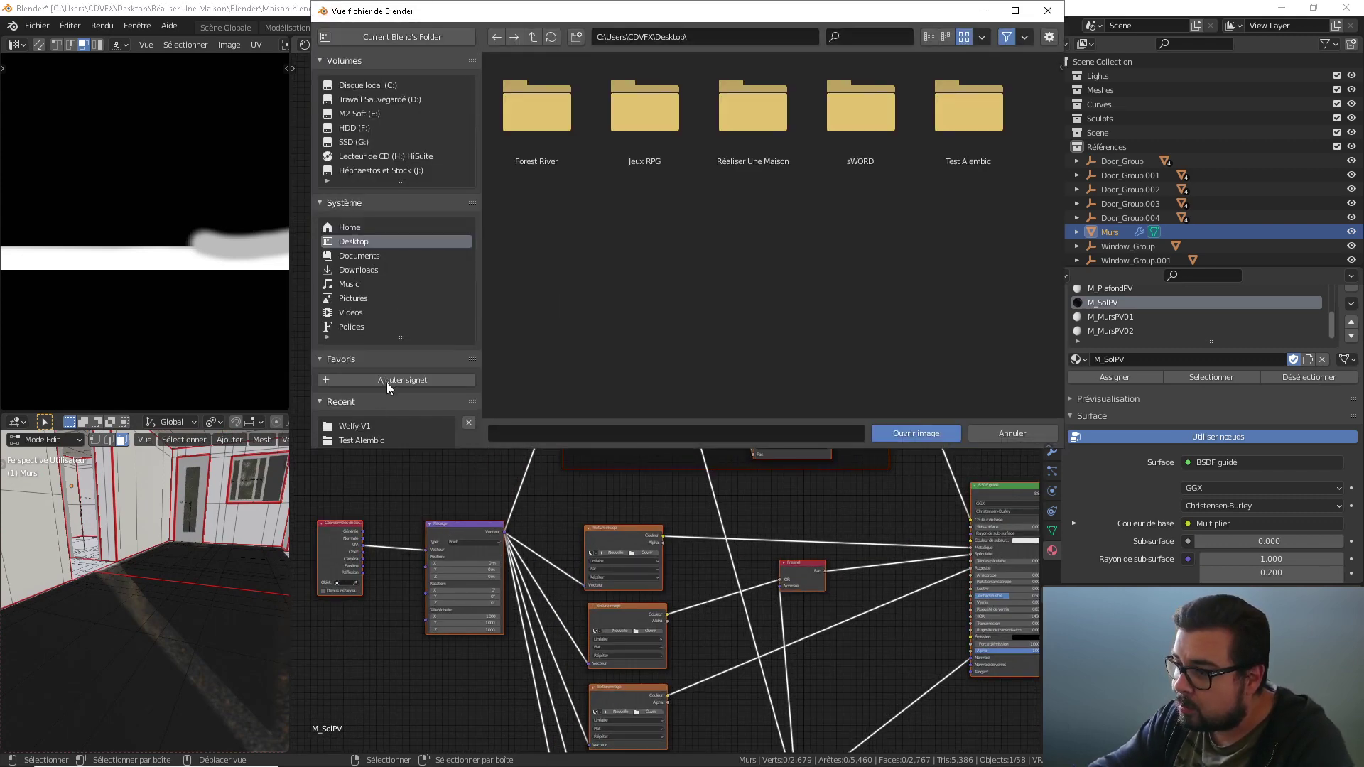
{"action": "left_click", "coordinate": [365, 228]}
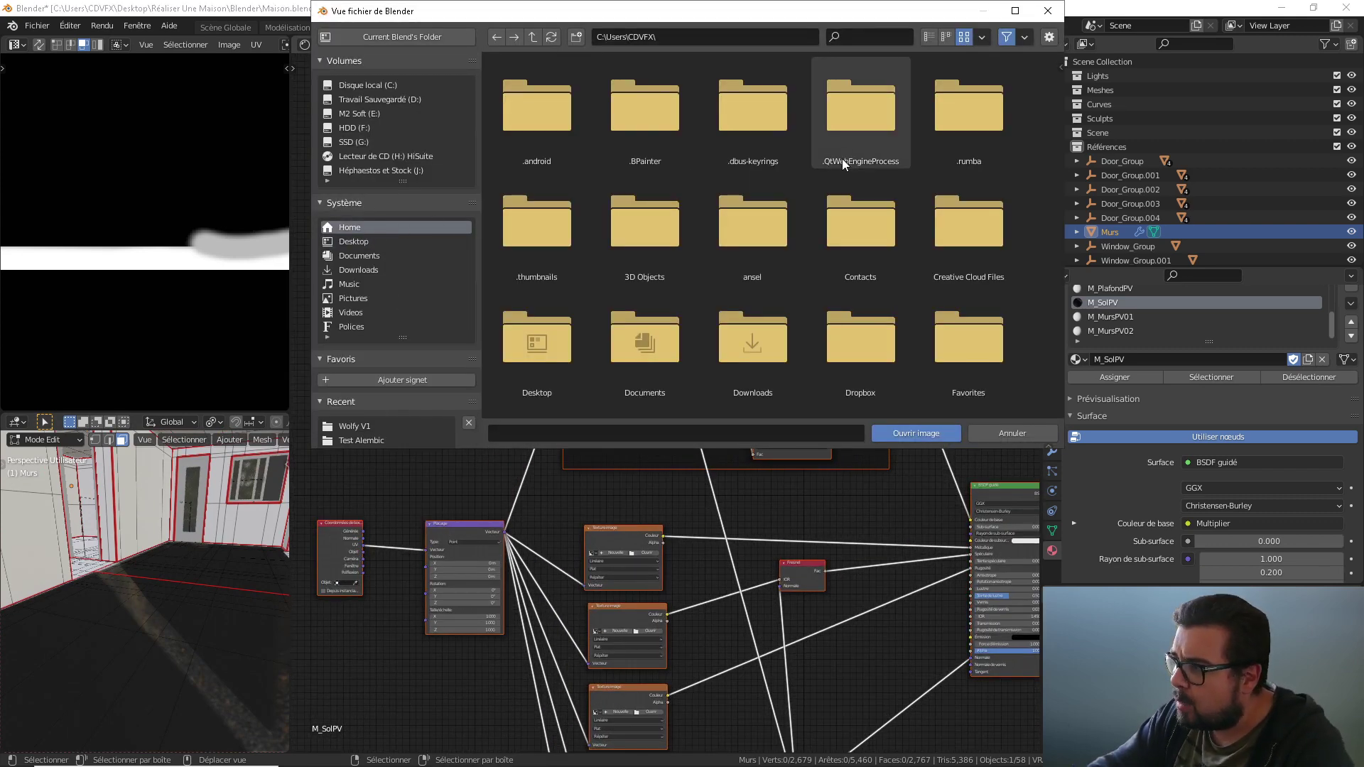
{"action": "scroll", "coordinate": [748, 273], "scroll_direction": "down", "scroll_amount": 2}
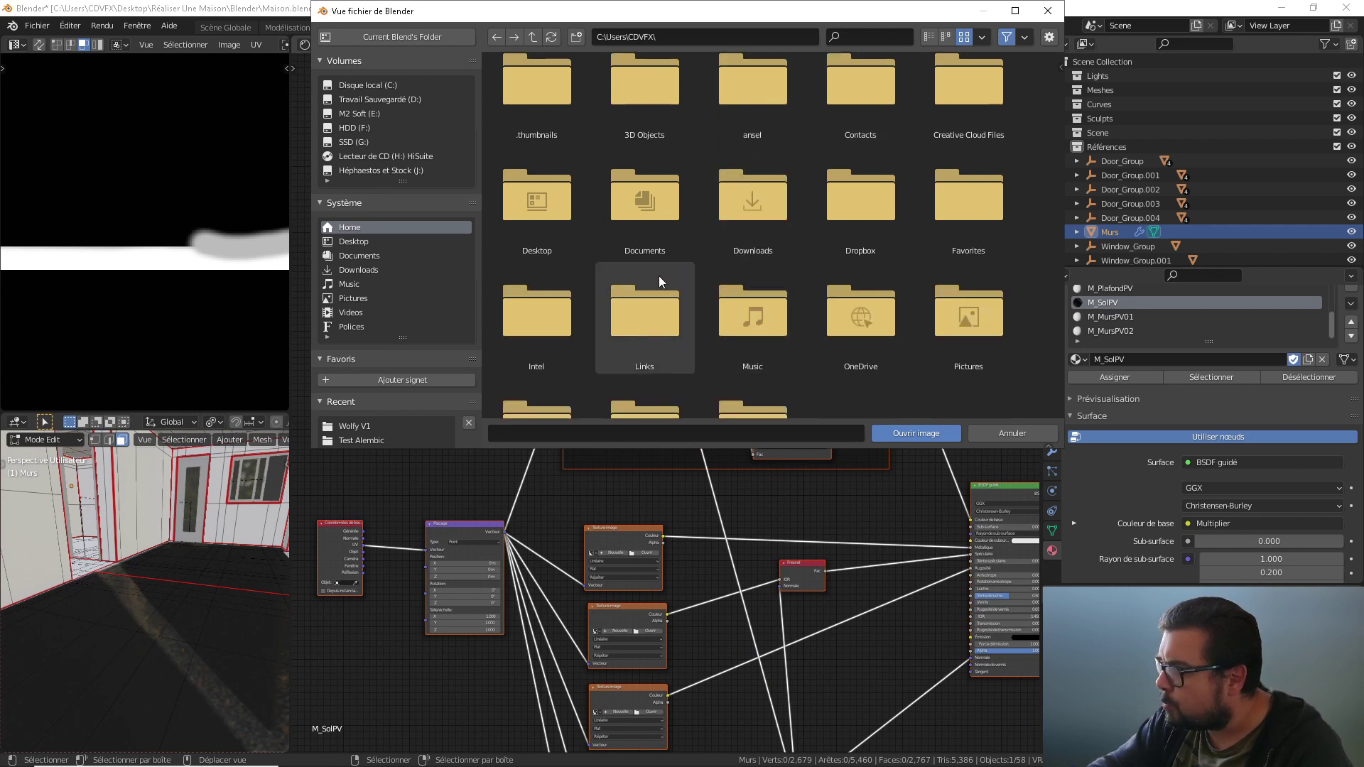
{"action": "left_click", "coordinate": [368, 243]}
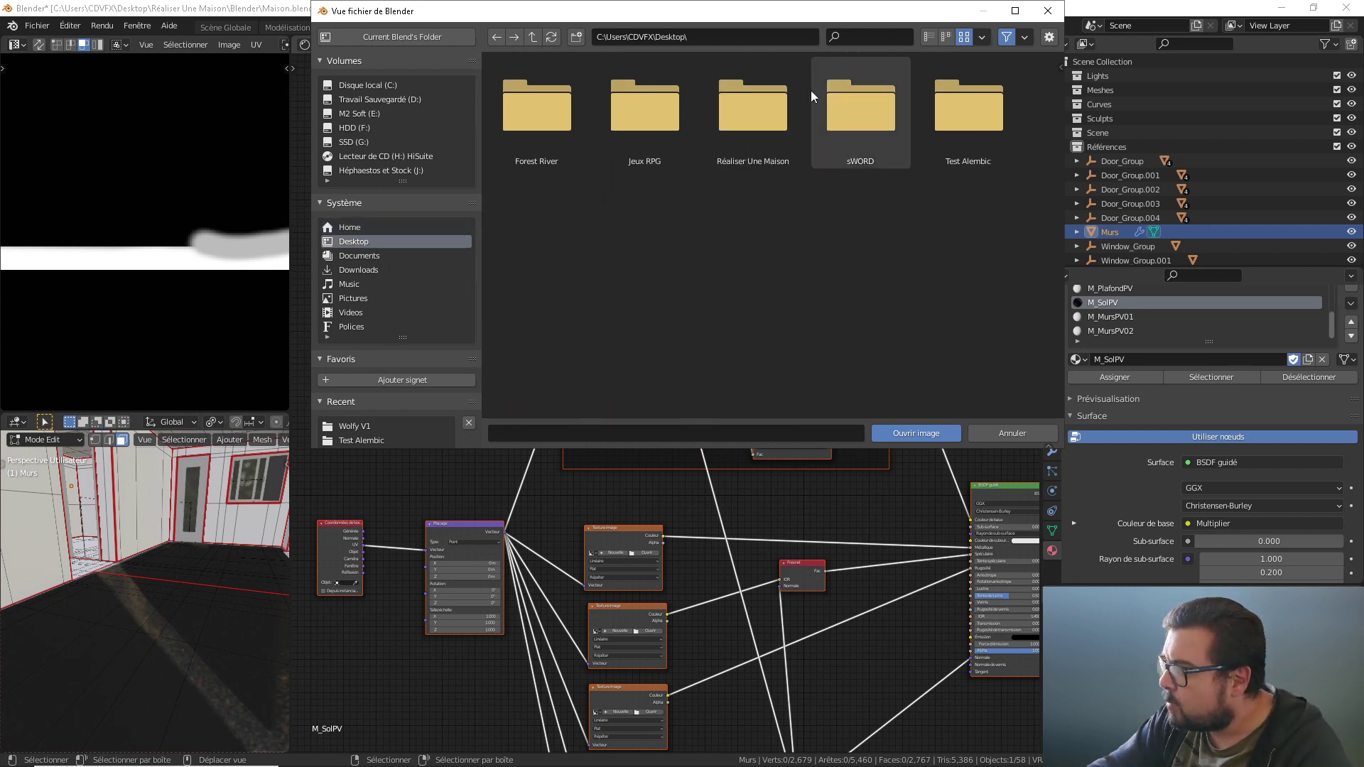
{"action": "left_click", "coordinate": [739, 131]}
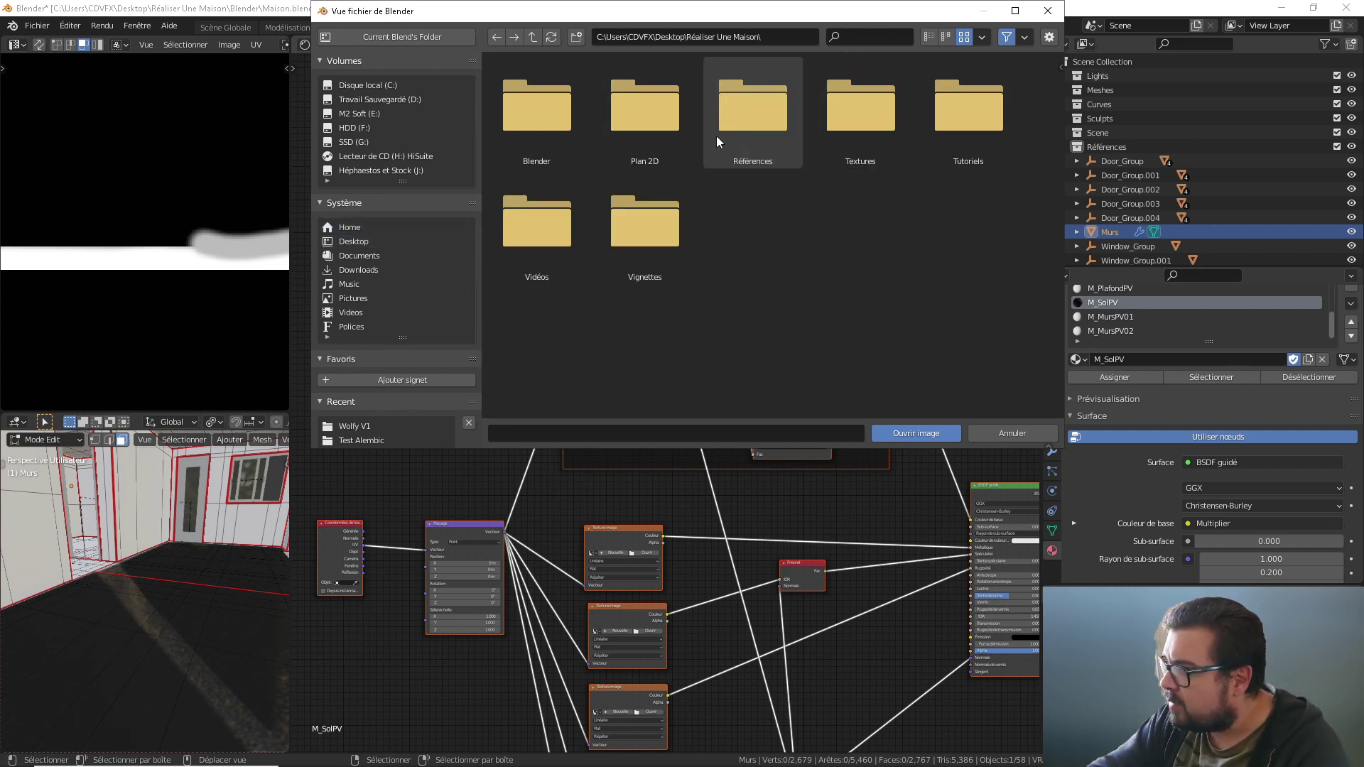
{"action": "double_click", "coordinate": [857, 125]}
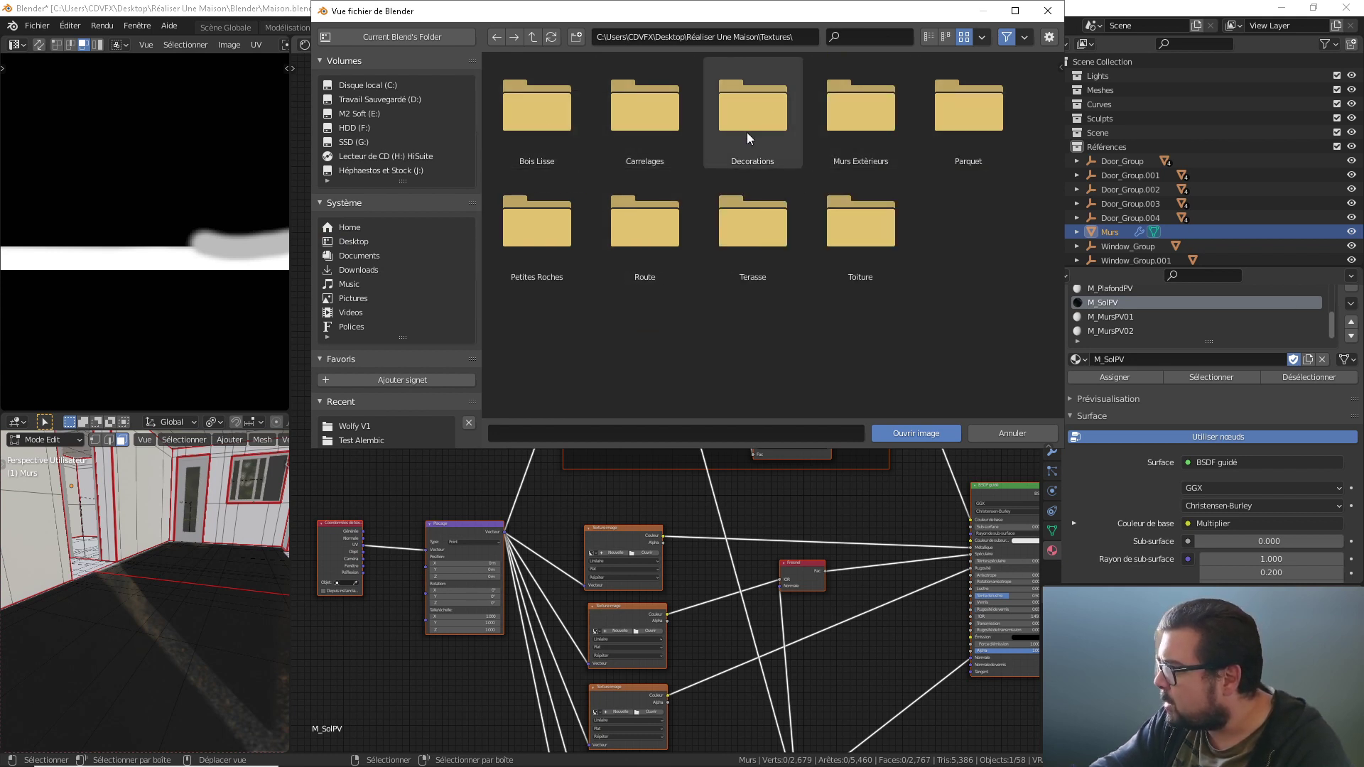
{"action": "double_click", "coordinate": [959, 142]}
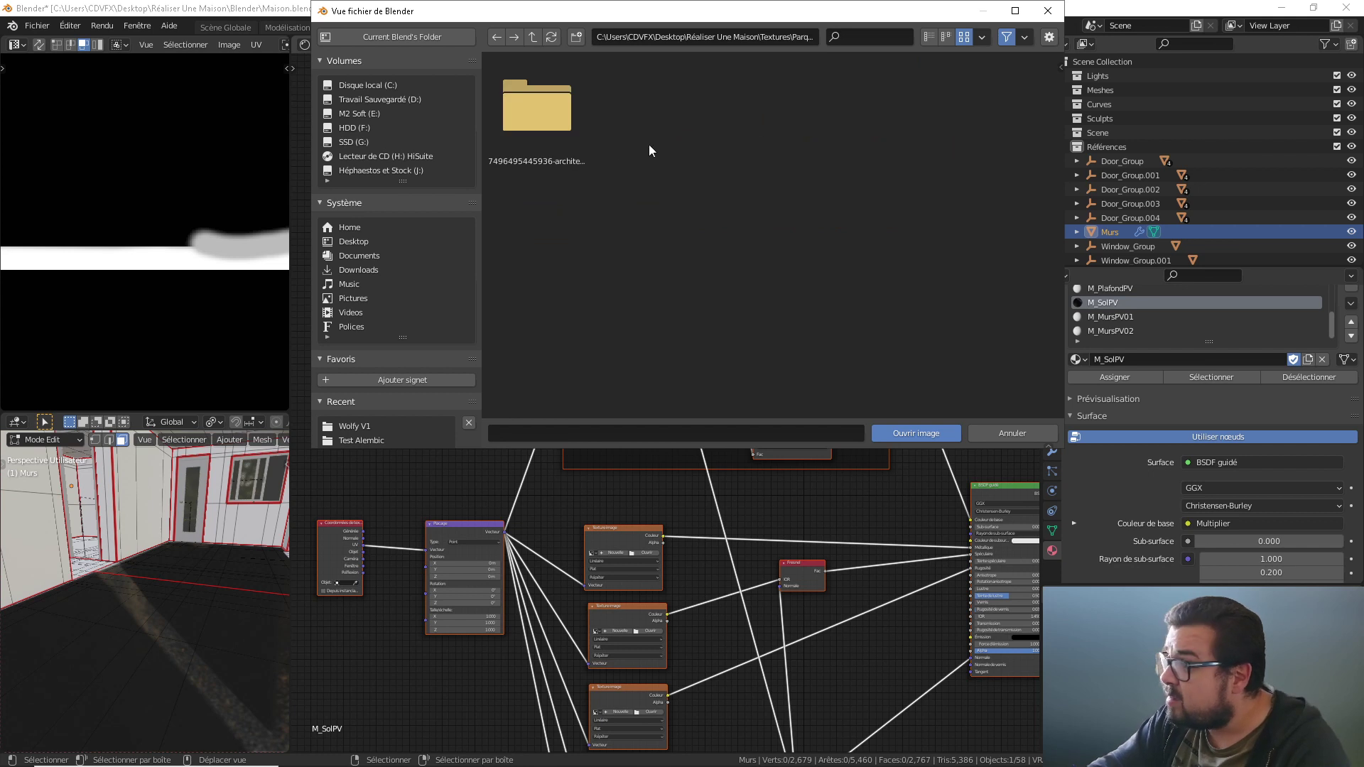
{"action": "double_click", "coordinate": [543, 130]}
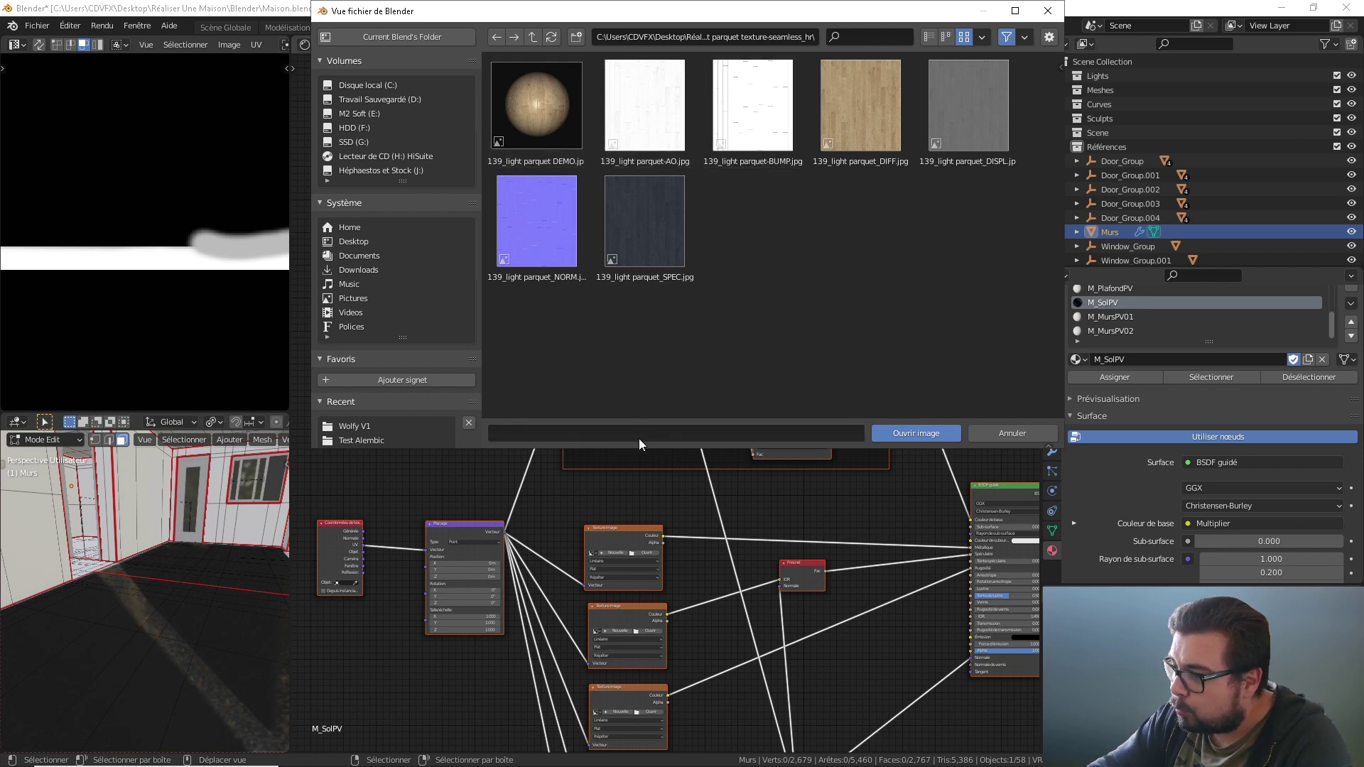
Step: Load 139_light parquet_DIFF.jpg into the image texture node of the Color + AO +Cavity frame
{"action": "middle_click_drag", "start_coordinate": [607, 482], "coordinate": [610, 560]}
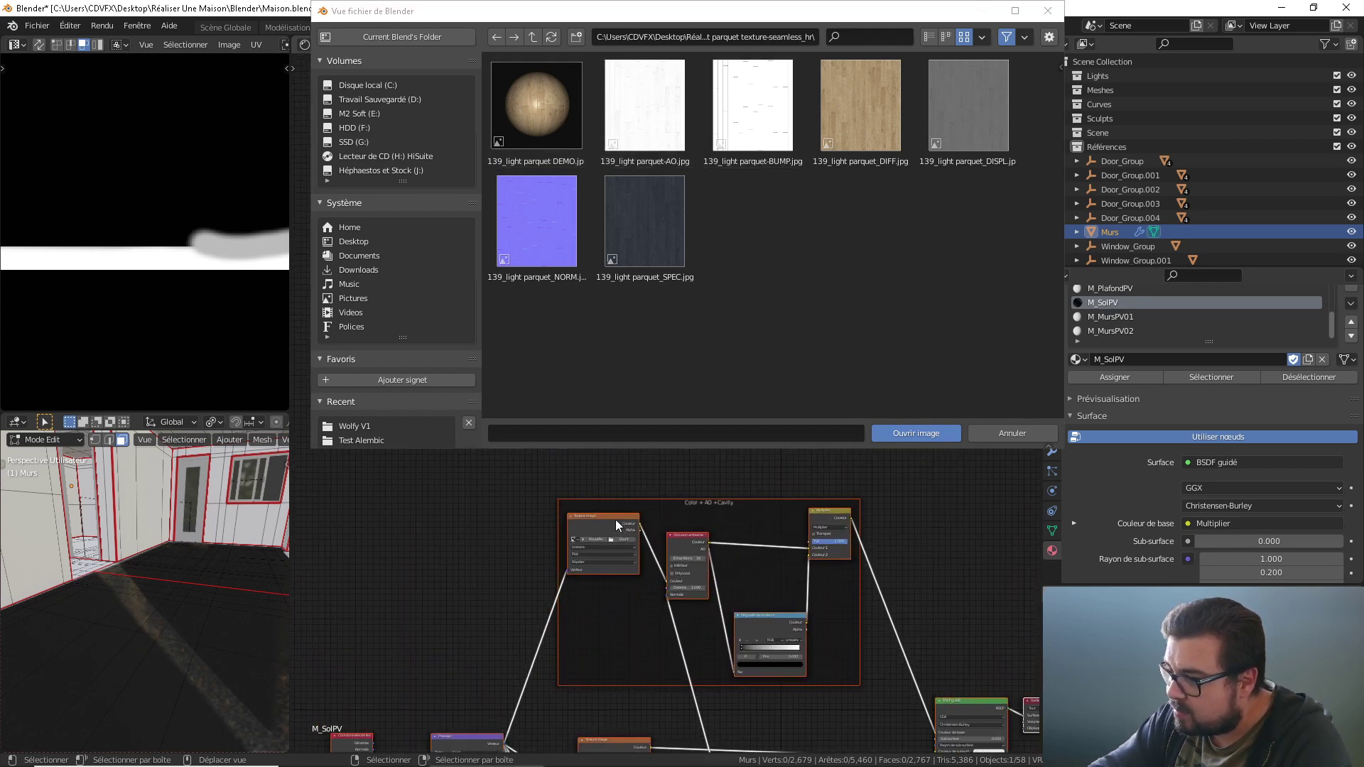
{"action": "scroll", "coordinate": [615, 525], "scroll_direction": "up", "scroll_amount": 1}
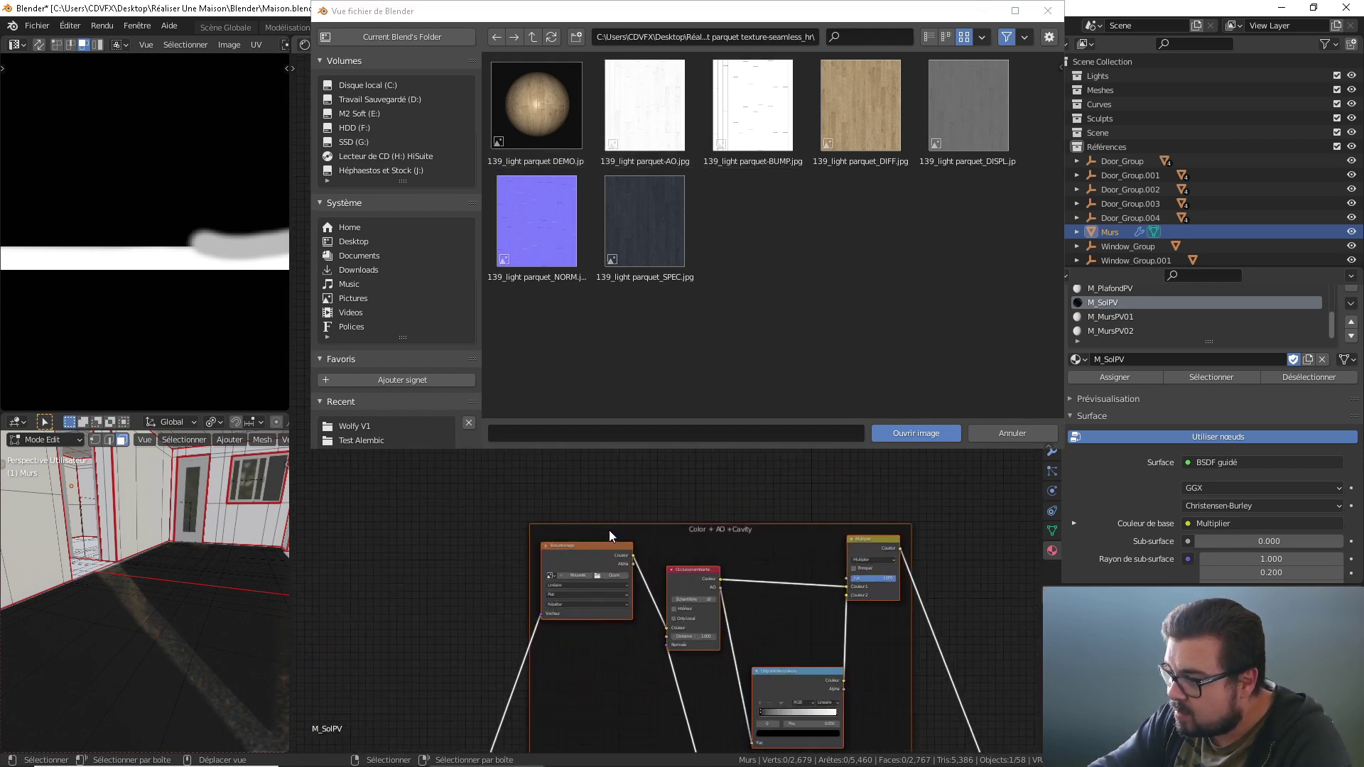
{"action": "double_click", "coordinate": [876, 129]}
Step: Load 139_light parquet_NORM.jpg into the image texture node feeding the normal map node and set its color space to Non-Color
{"action": "middle_click_drag", "start_coordinate": [663, 554], "coordinate": [690, 419]}
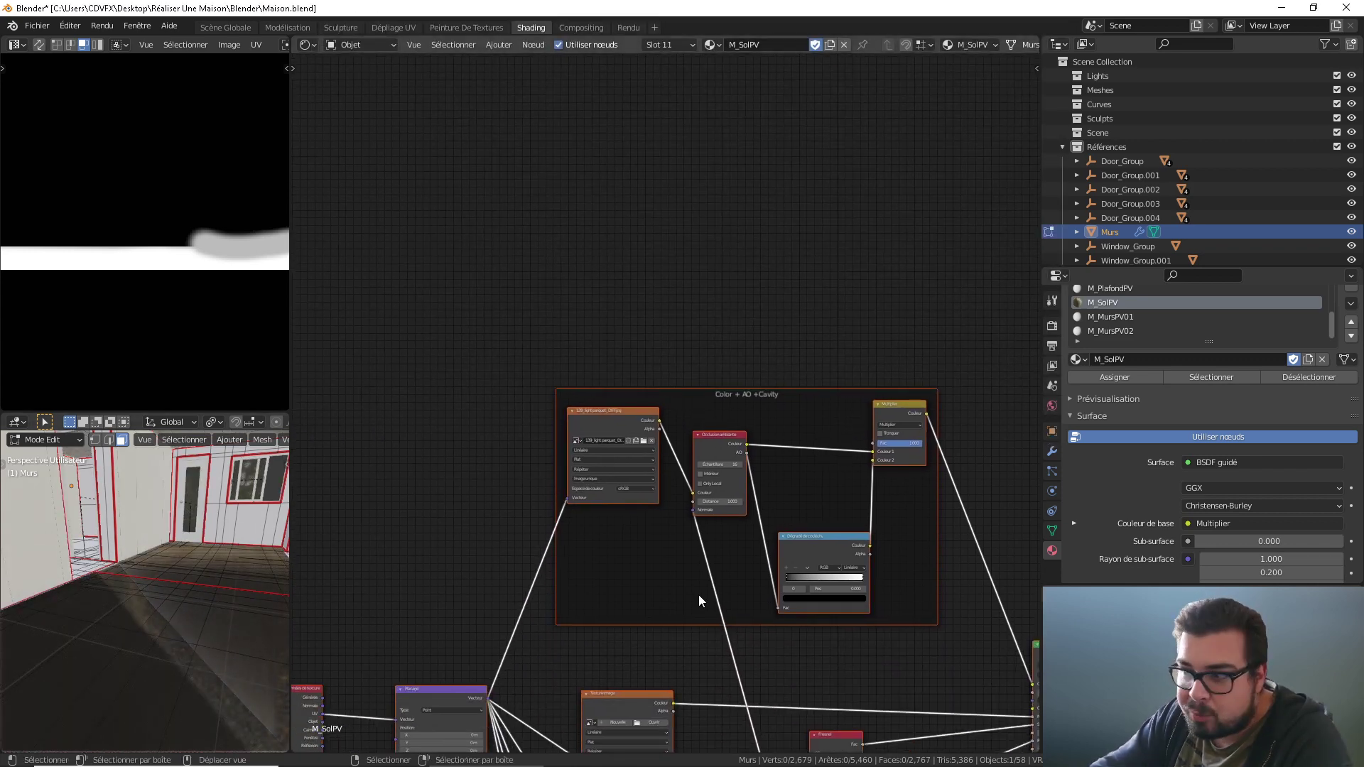
{"action": "scroll", "coordinate": [698, 595], "scroll_direction": "down", "scroll_amount": 10, "text": "shift"}
{"action": "middle_click_drag", "start_coordinate": [682, 554], "coordinate": [654, 479]}
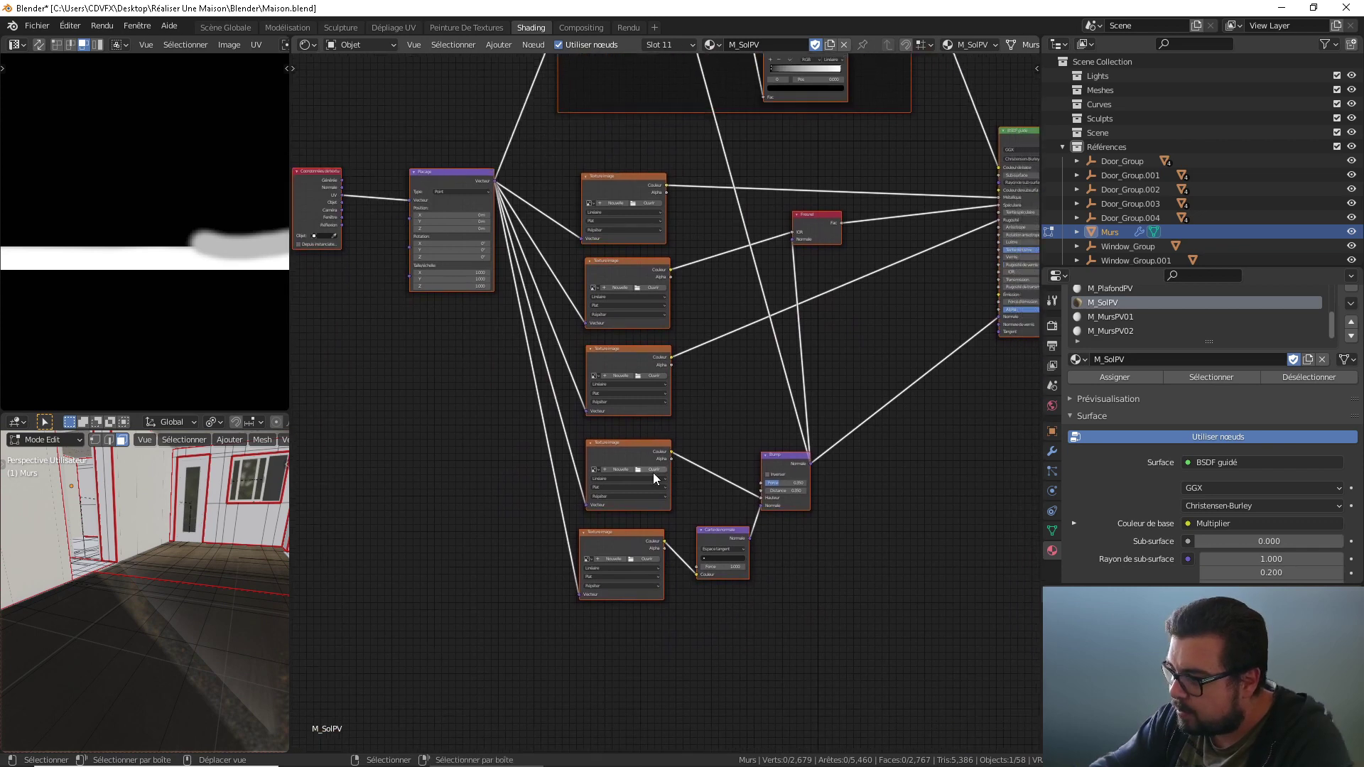
{"action": "left_click", "coordinate": [646, 559]}
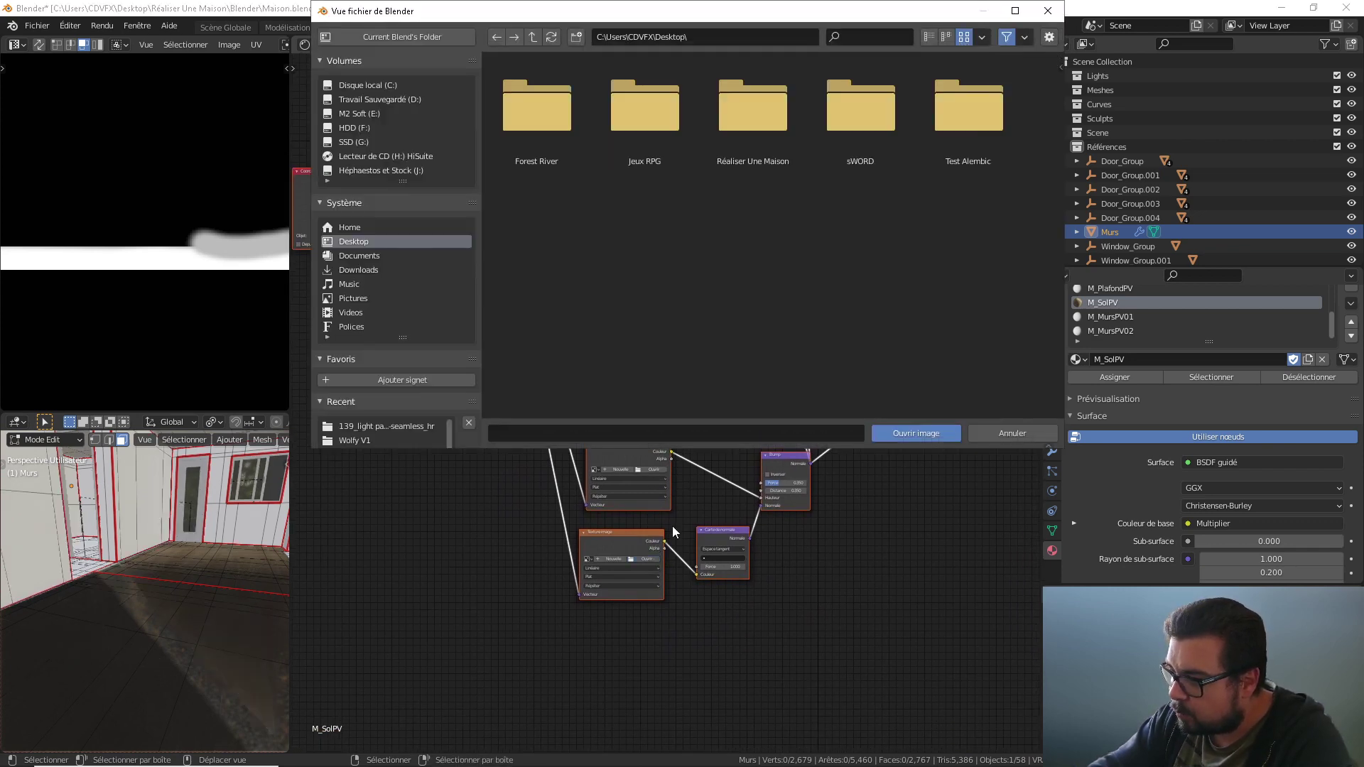
{"action": "left_click", "coordinate": [369, 427]}
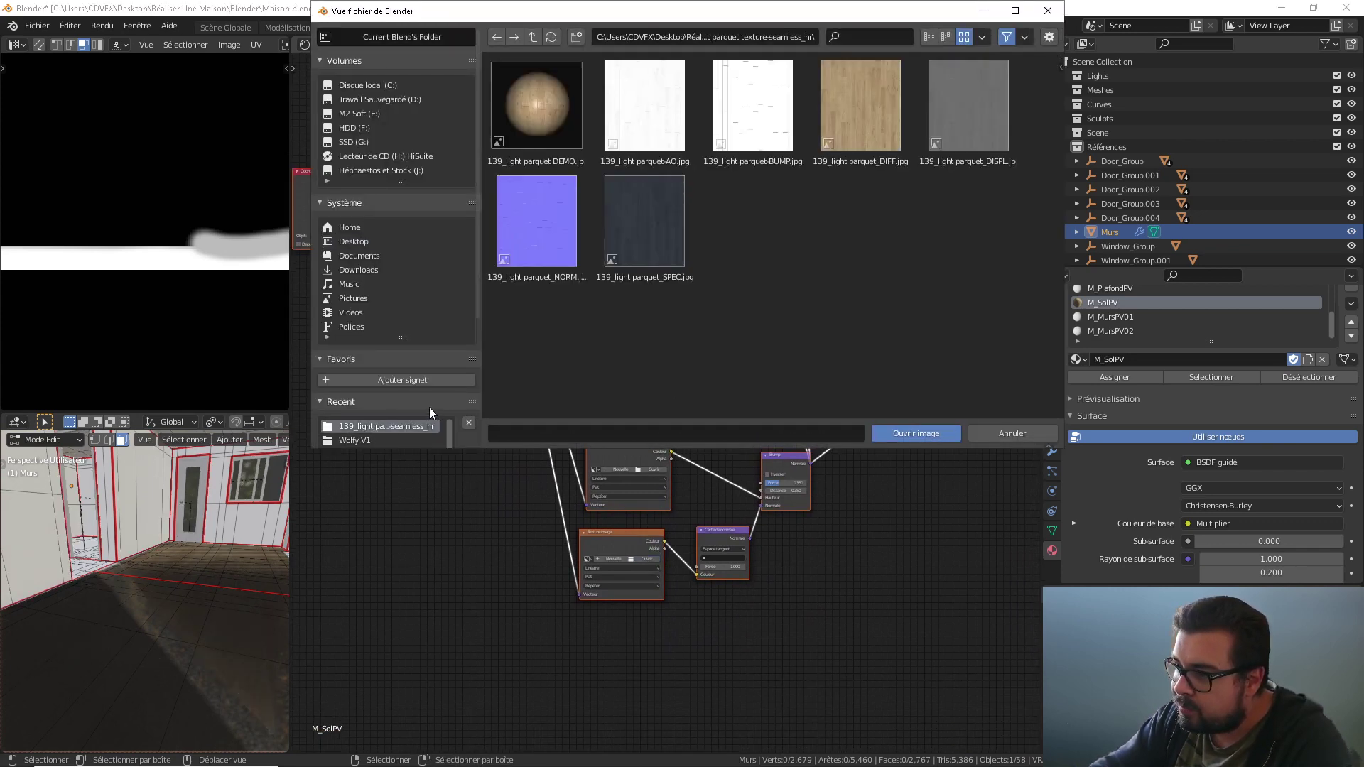
{"action": "double_click", "coordinate": [552, 229]}
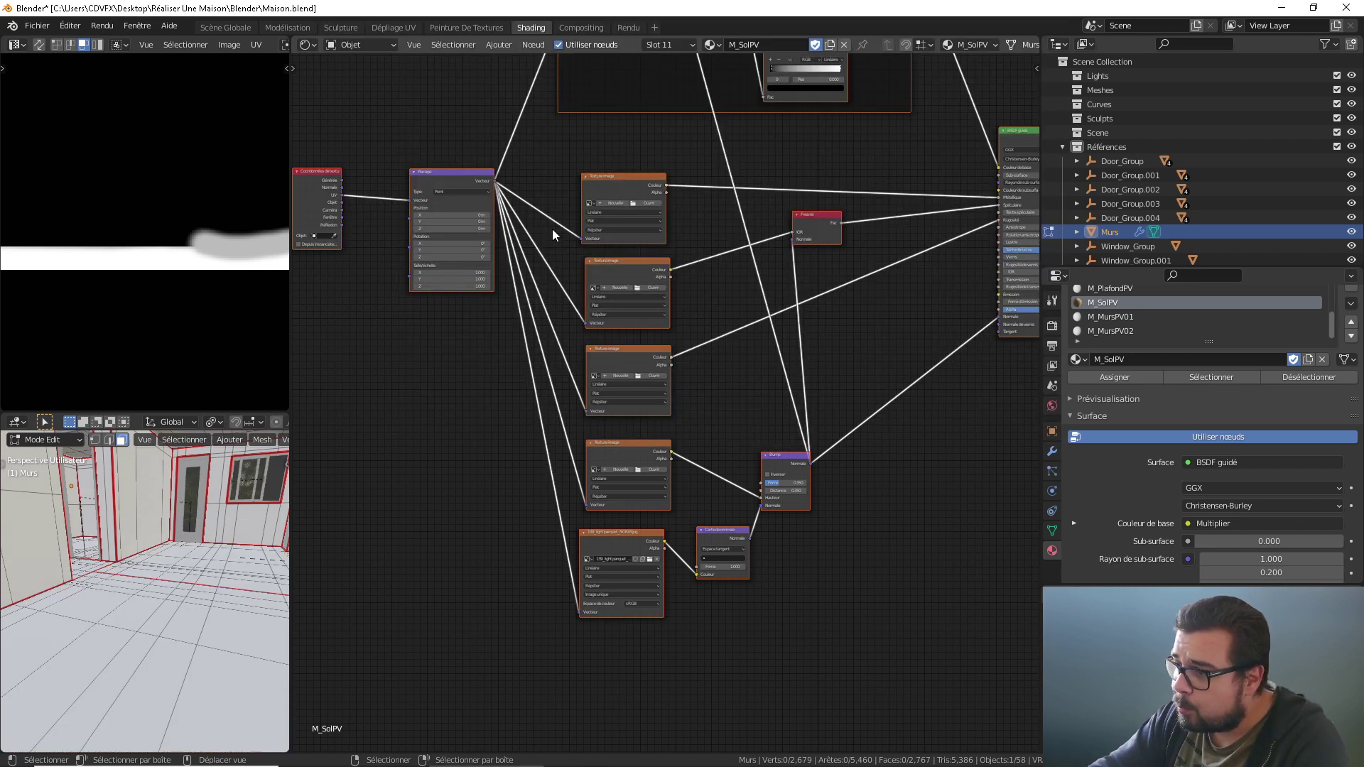
{"action": "left_click", "coordinate": [646, 604]}
{"action": "left_click", "coordinate": [648, 635]}
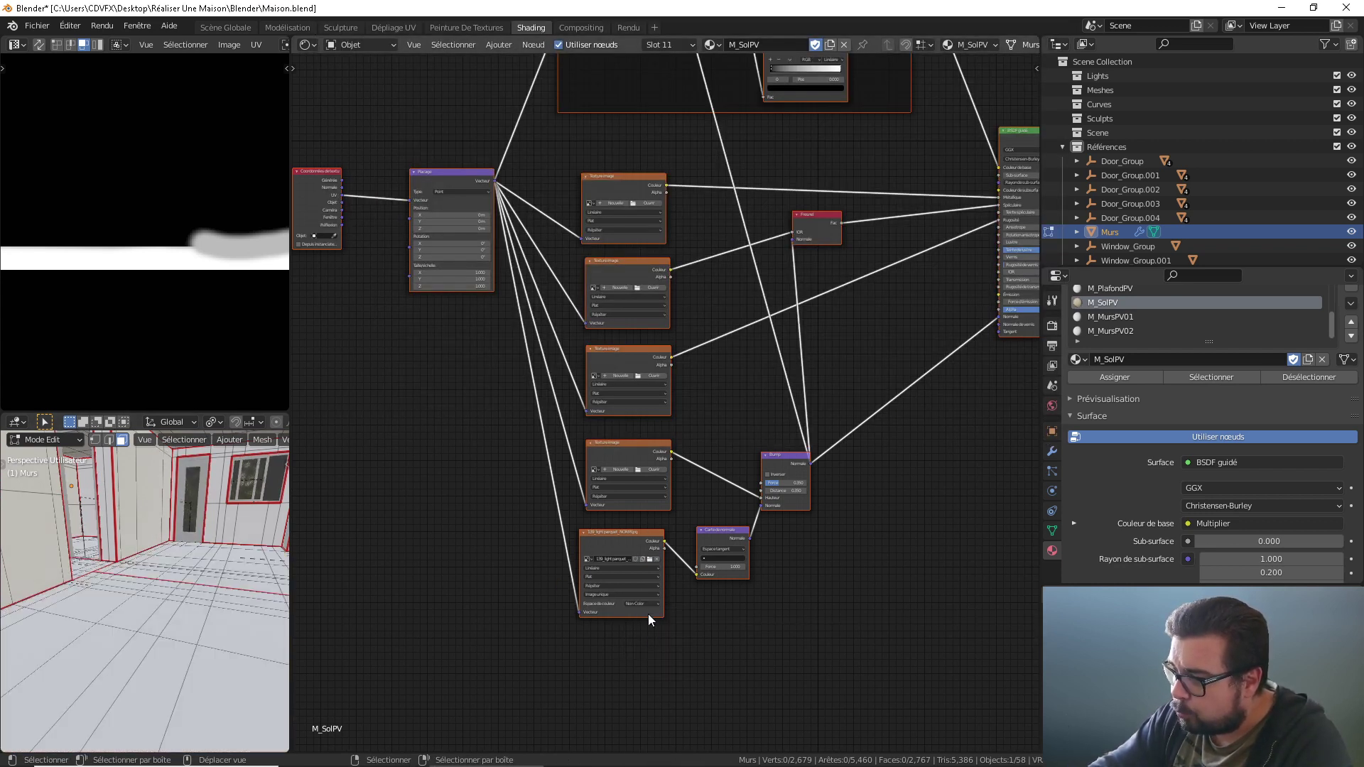
Step: Set the X and Y scale of the M_SolPV mapping node to 5
{"action": "middle_click_drag", "start_coordinate": [185, 622], "coordinate": [199, 603]}
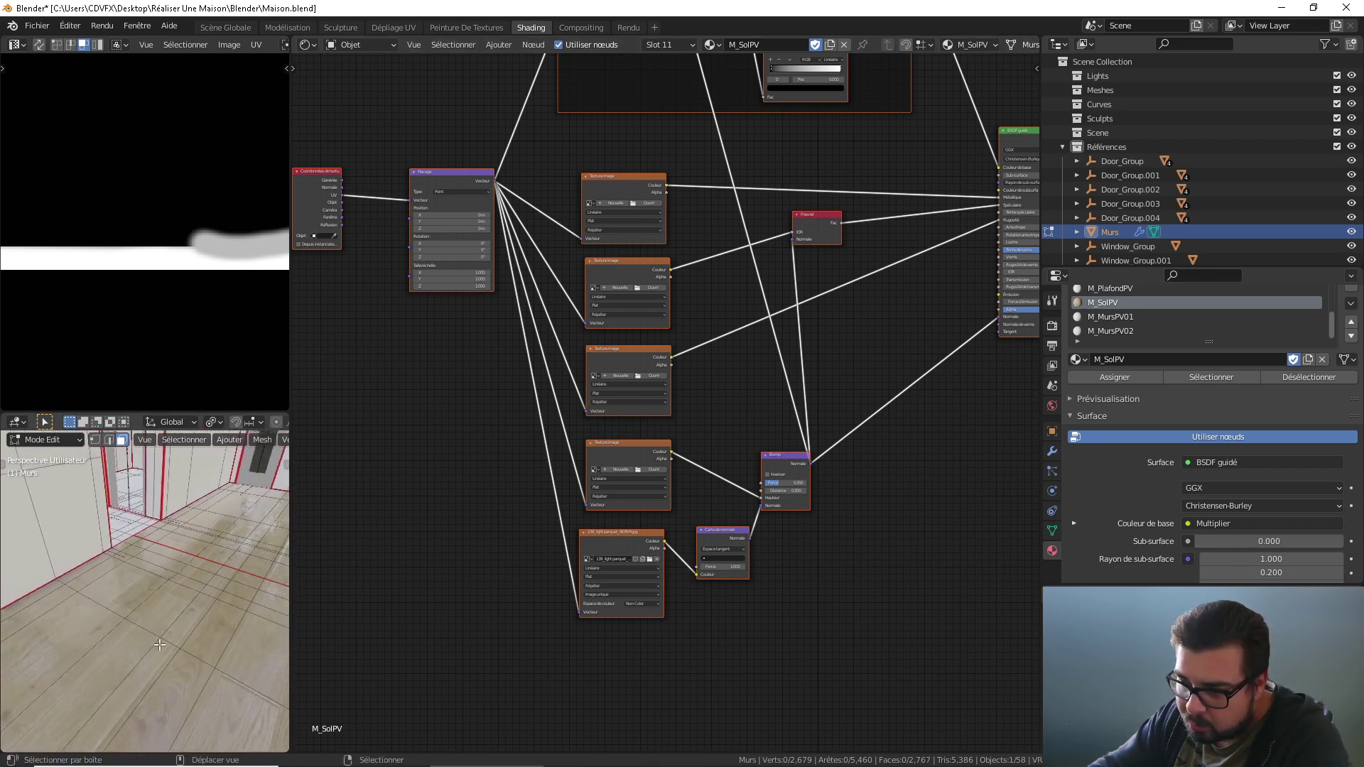
{"action": "scroll", "coordinate": [196, 594], "scroll_direction": "up", "scroll_amount": 3}
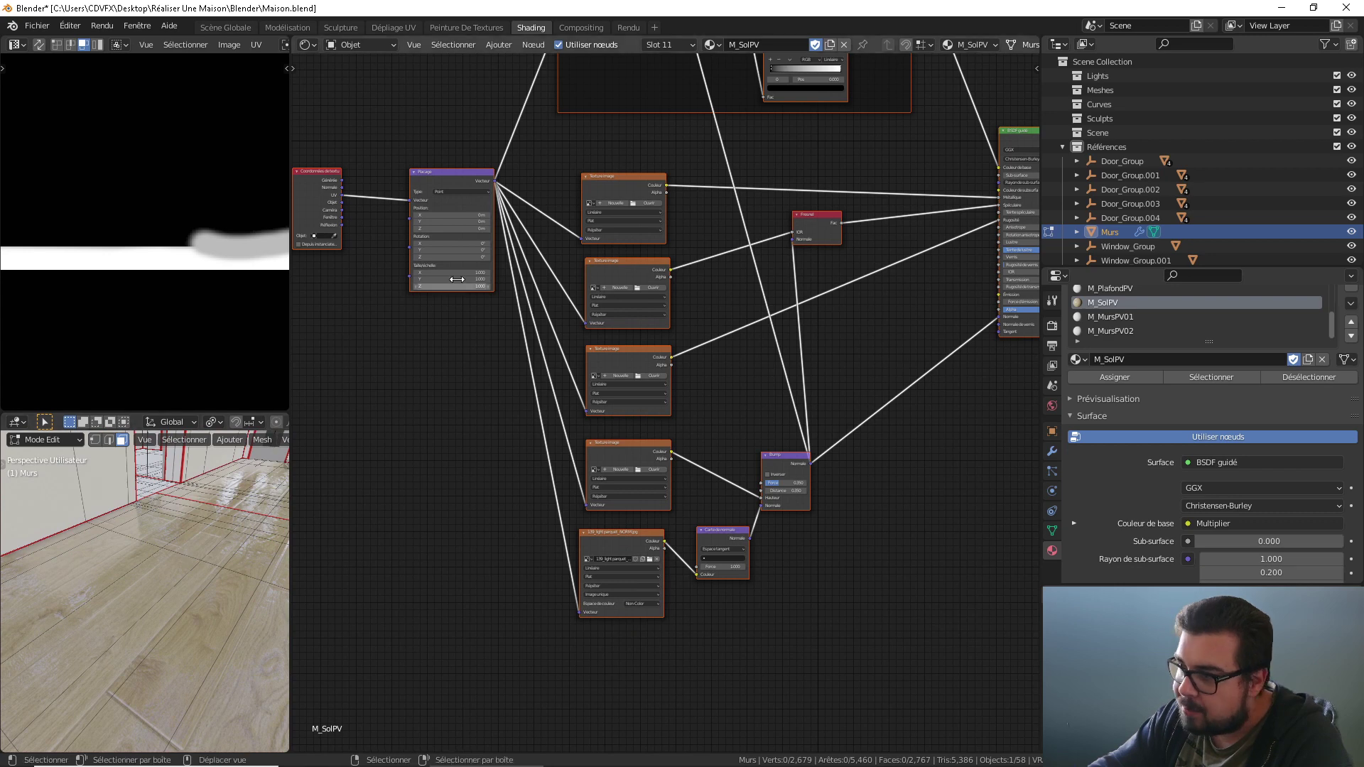
{"action": "scroll", "coordinate": [492, 382], "scroll_direction": "up", "scroll_amount": 3}
{"action": "middle_click_drag", "start_coordinate": [468, 358], "coordinate": [535, 385]}
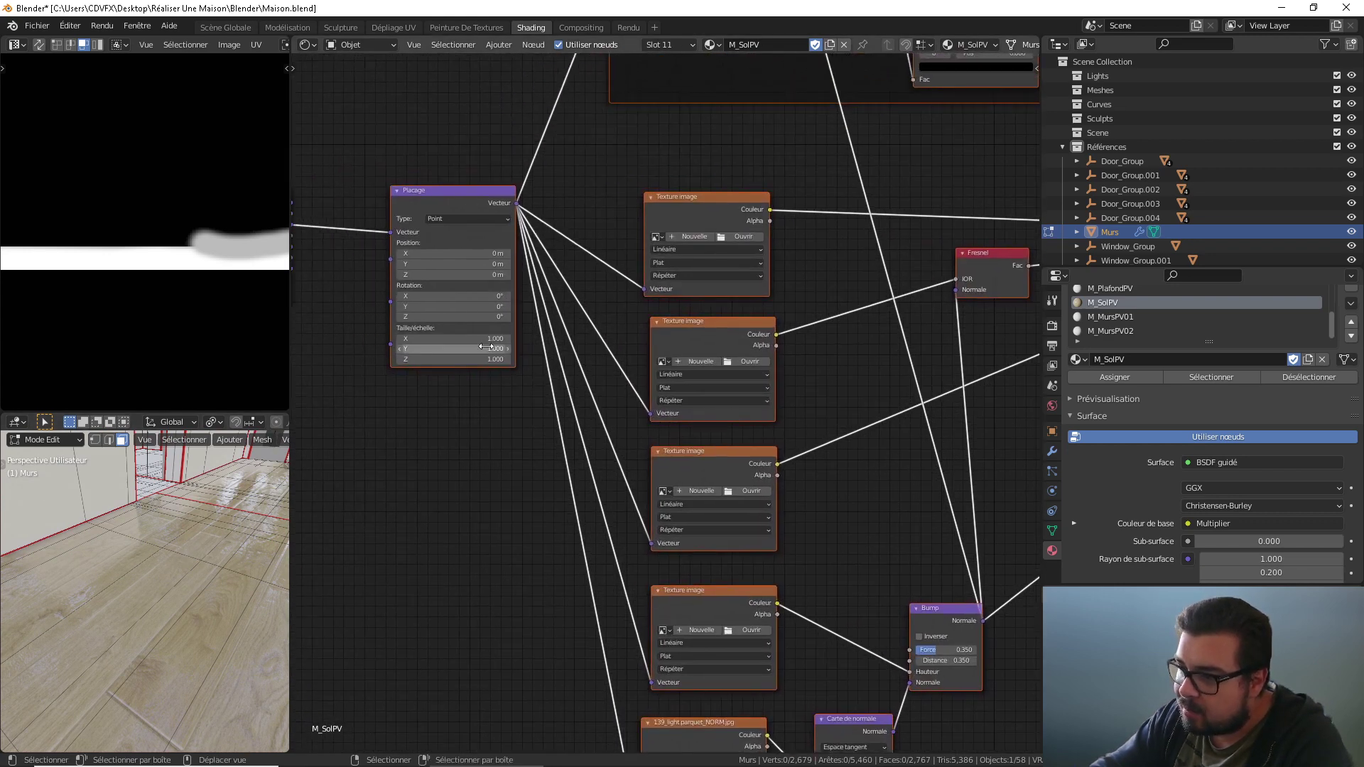
{"action": "left_click", "coordinate": [486, 339]}
{"action": "type", "text": "5"}
{"action": "key", "text": "Return"}
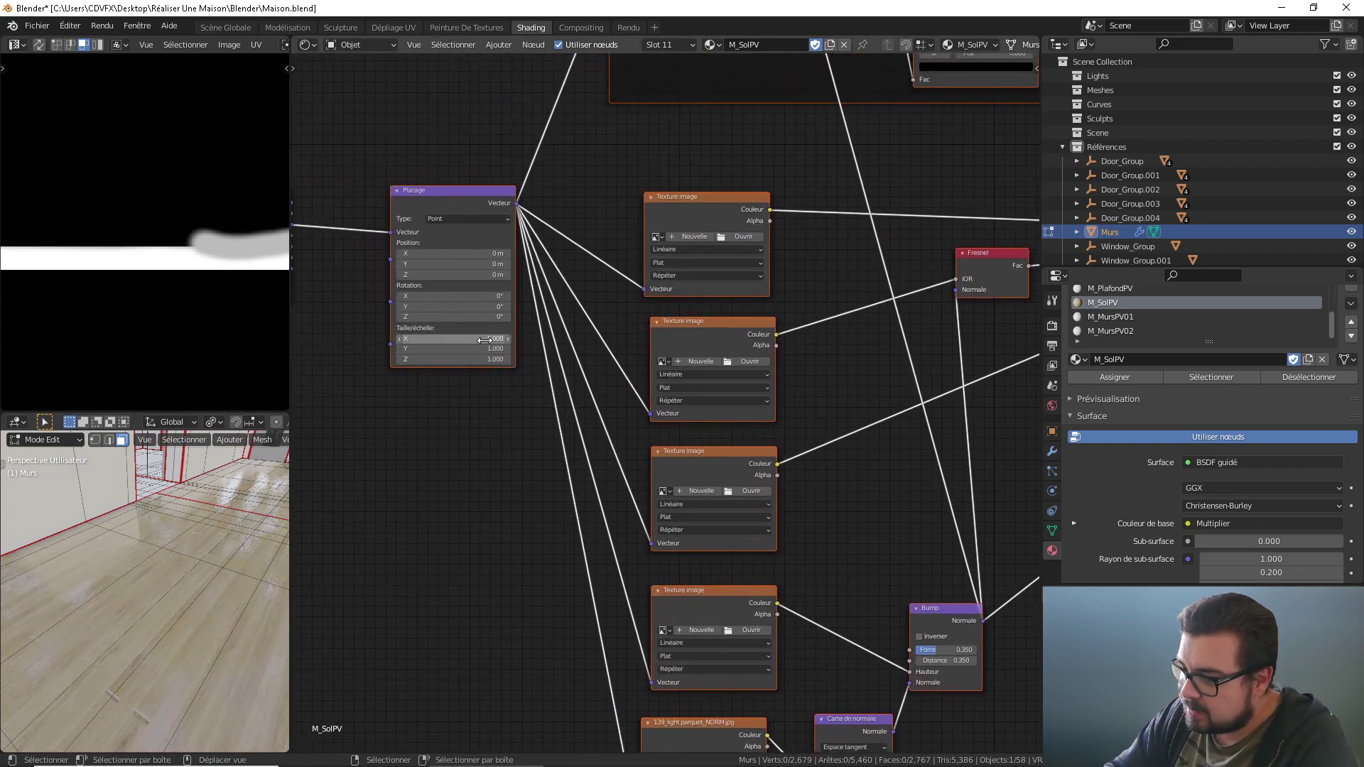
{"action": "left_click", "coordinate": [488, 350]}
{"action": "type", "text": "5"}
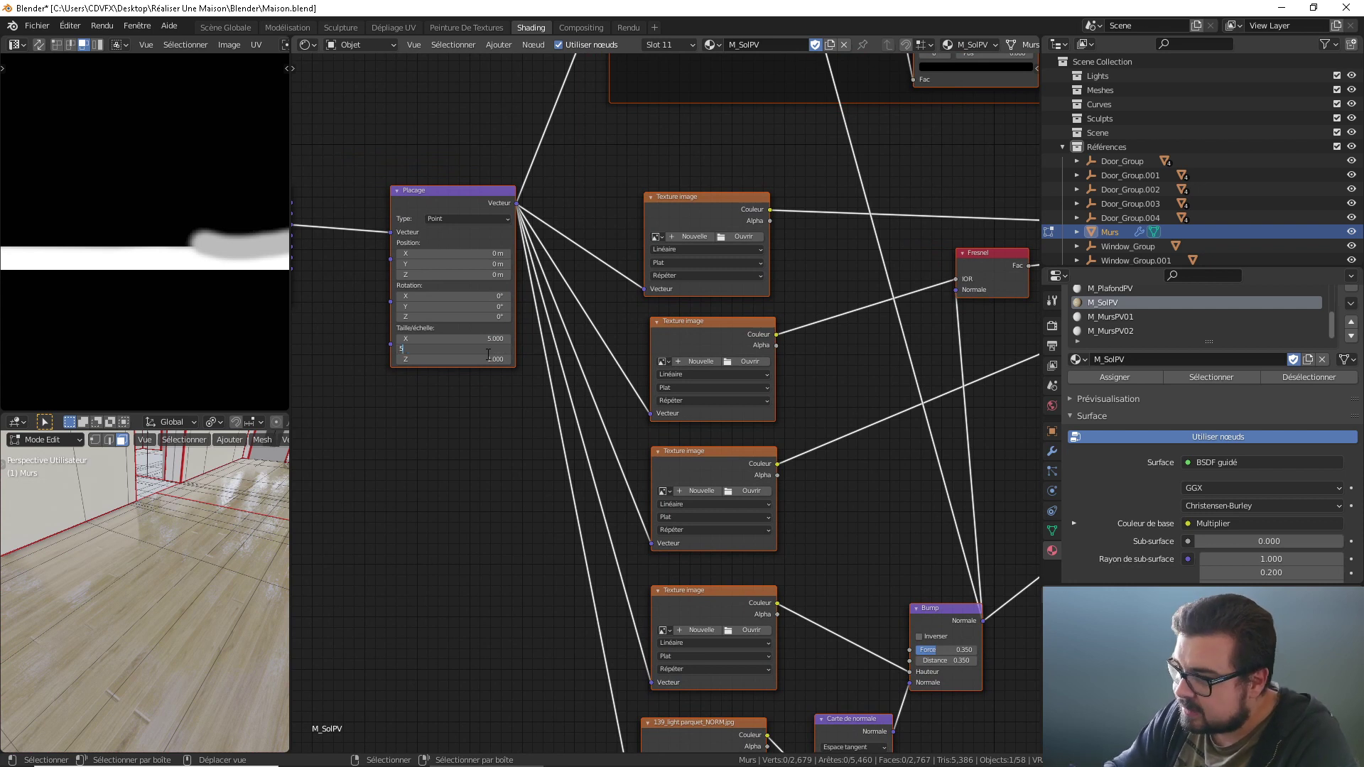
{"action": "key", "text": "Return"}
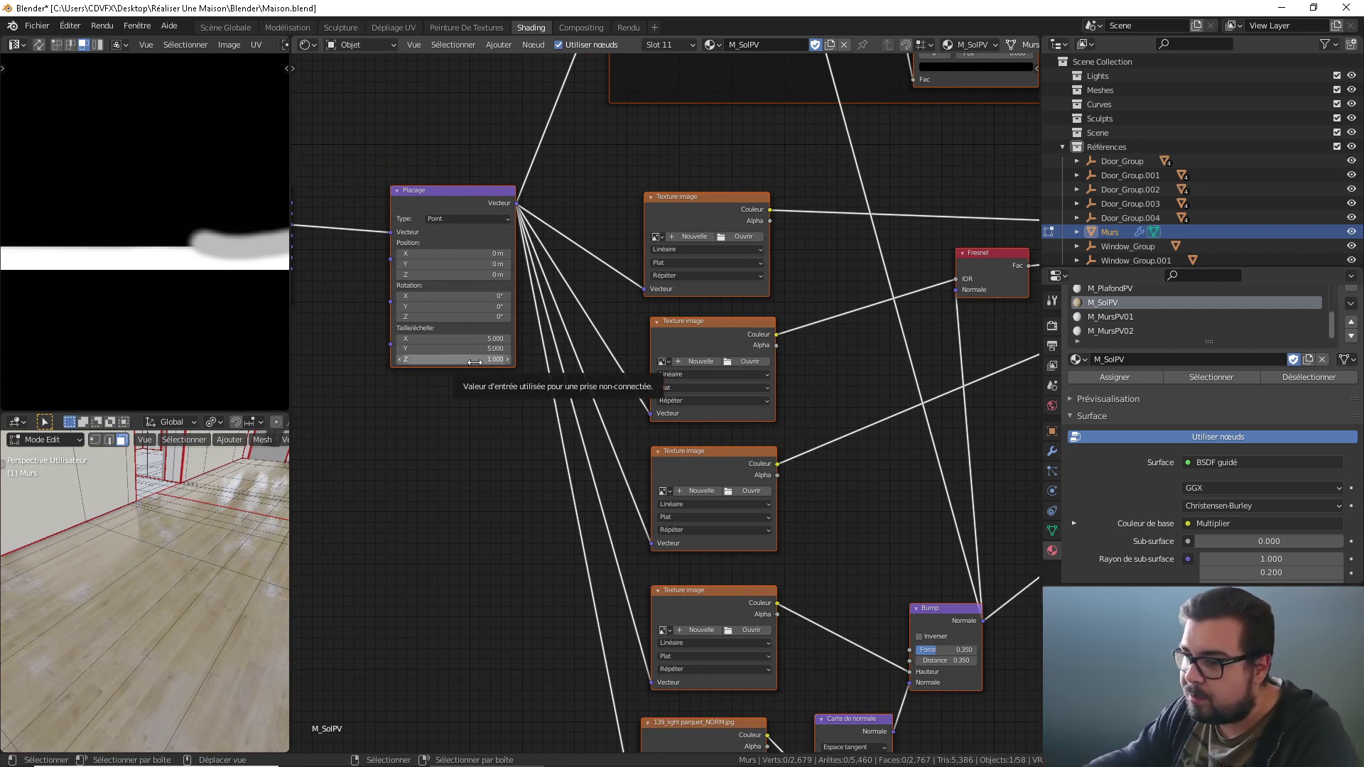
Step: Switch the Murs object to Object Mode and examine the parquet's plank scale and reflections across the room's floor
{"action": "middle_click_drag", "start_coordinate": [209, 596], "coordinate": [182, 585]}
{"action": "middle_click_drag", "start_coordinate": [182, 584], "coordinate": [162, 591]}
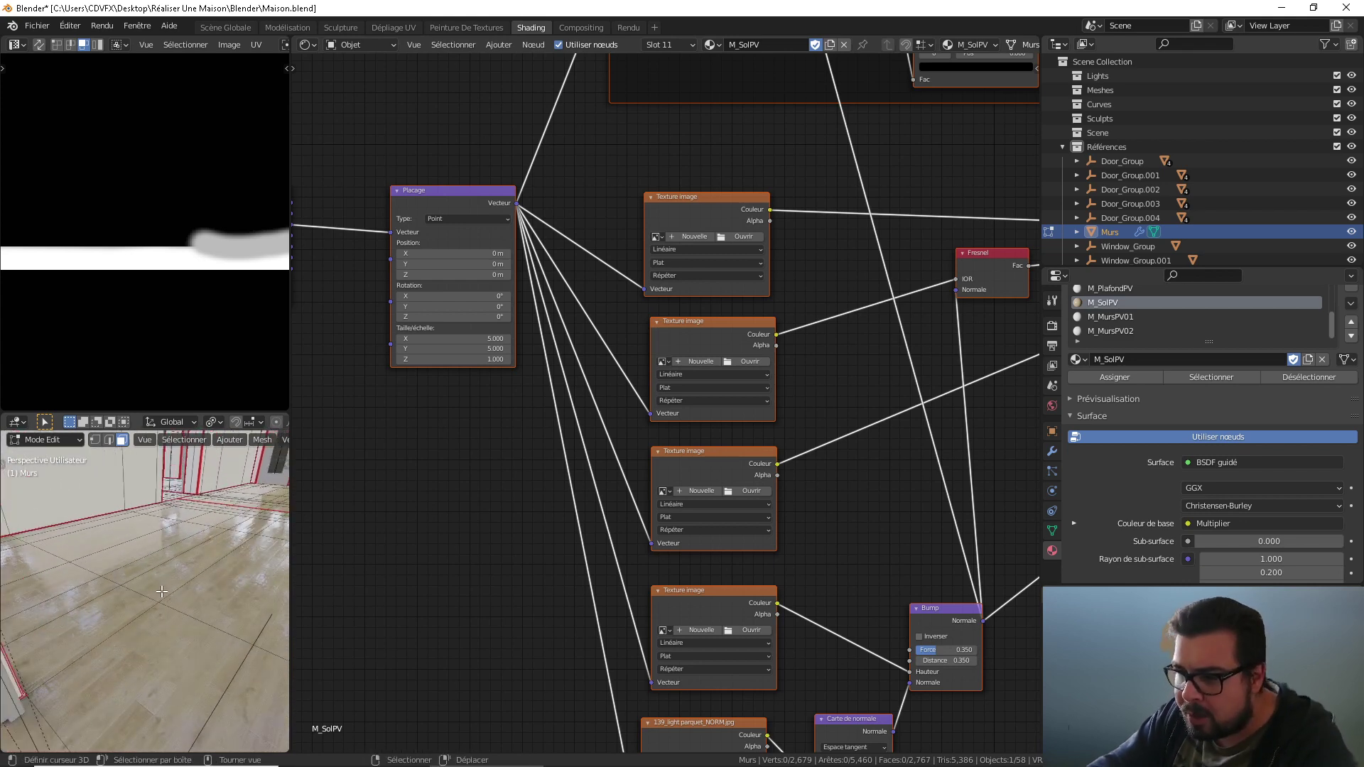
{"action": "key", "text": "Tab"}
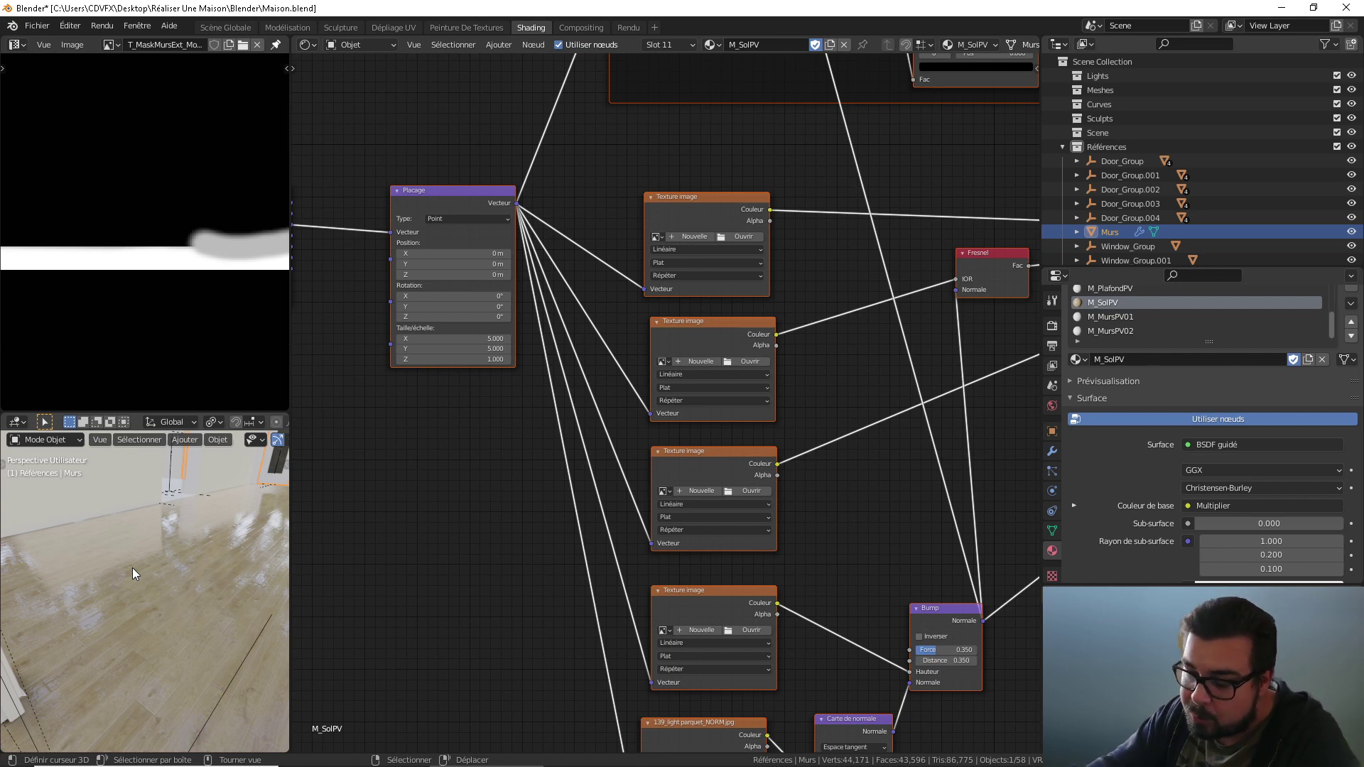
{"action": "mouse_move", "coordinate": [132, 568]}
{"action": "middle_mouse_down"}
{"action": "mouse_move", "coordinate": [169, 570]}
{"action": "mouse_move", "coordinate": [118, 568]}
{"action": "middle_mouse_up"}
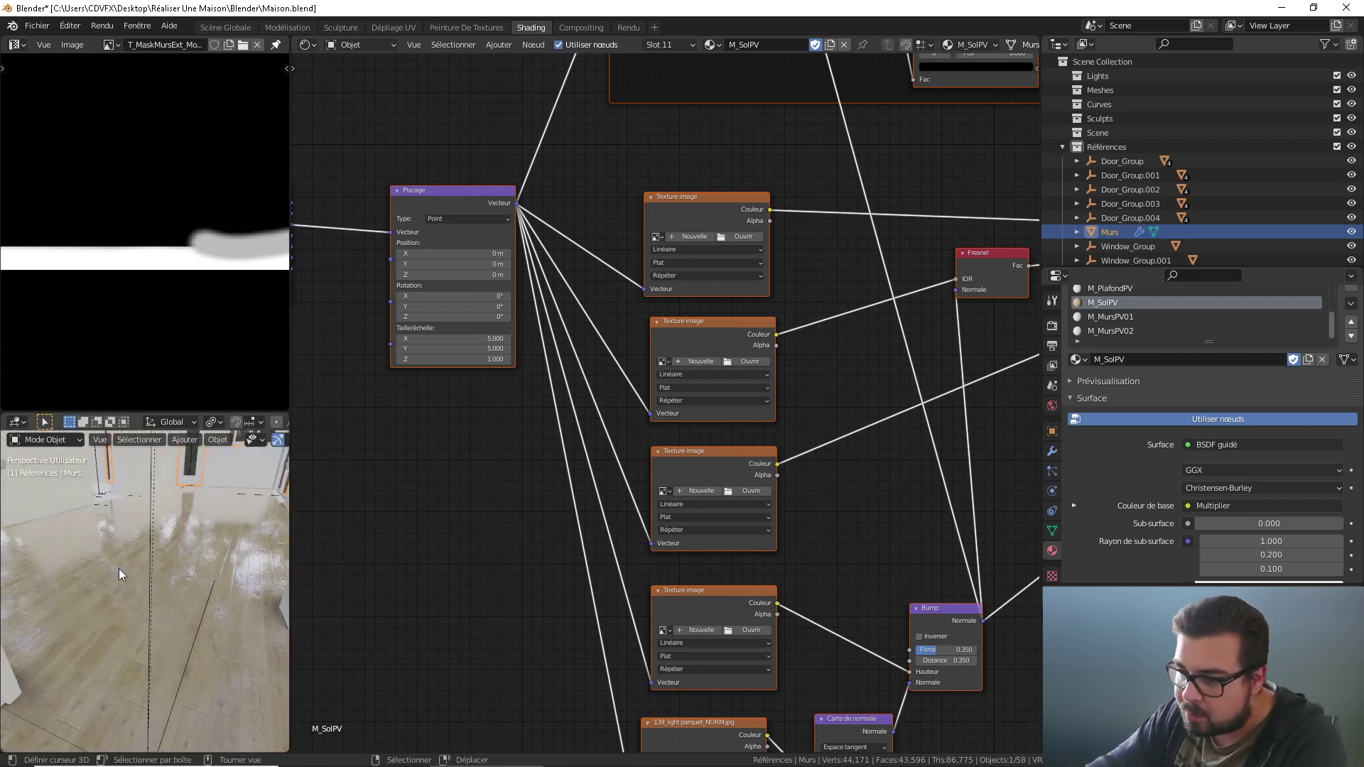
{"action": "scroll", "coordinate": [118, 568], "scroll_direction": "down", "scroll_amount": 3}
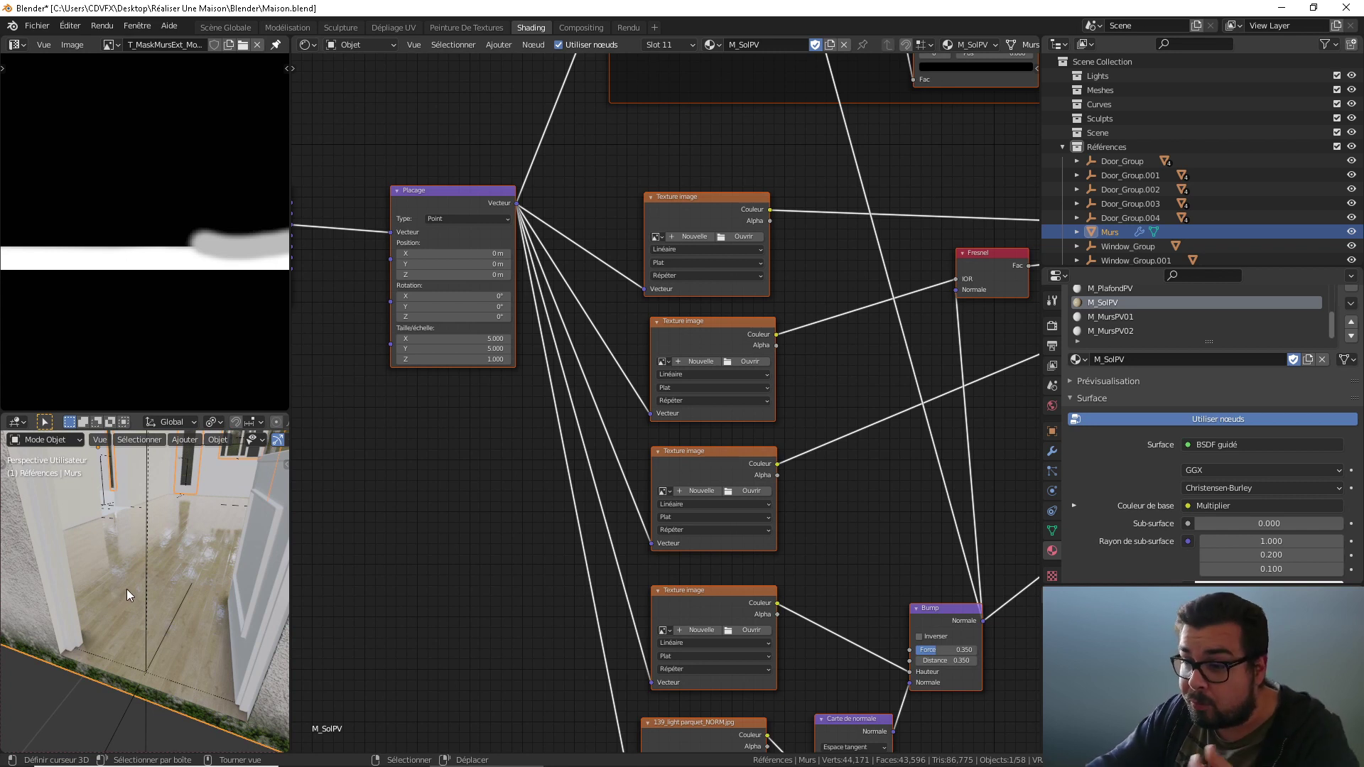
{"action": "scroll", "coordinate": [125, 584], "scroll_direction": "up", "scroll_amount": 1, "text": "ctrl"}
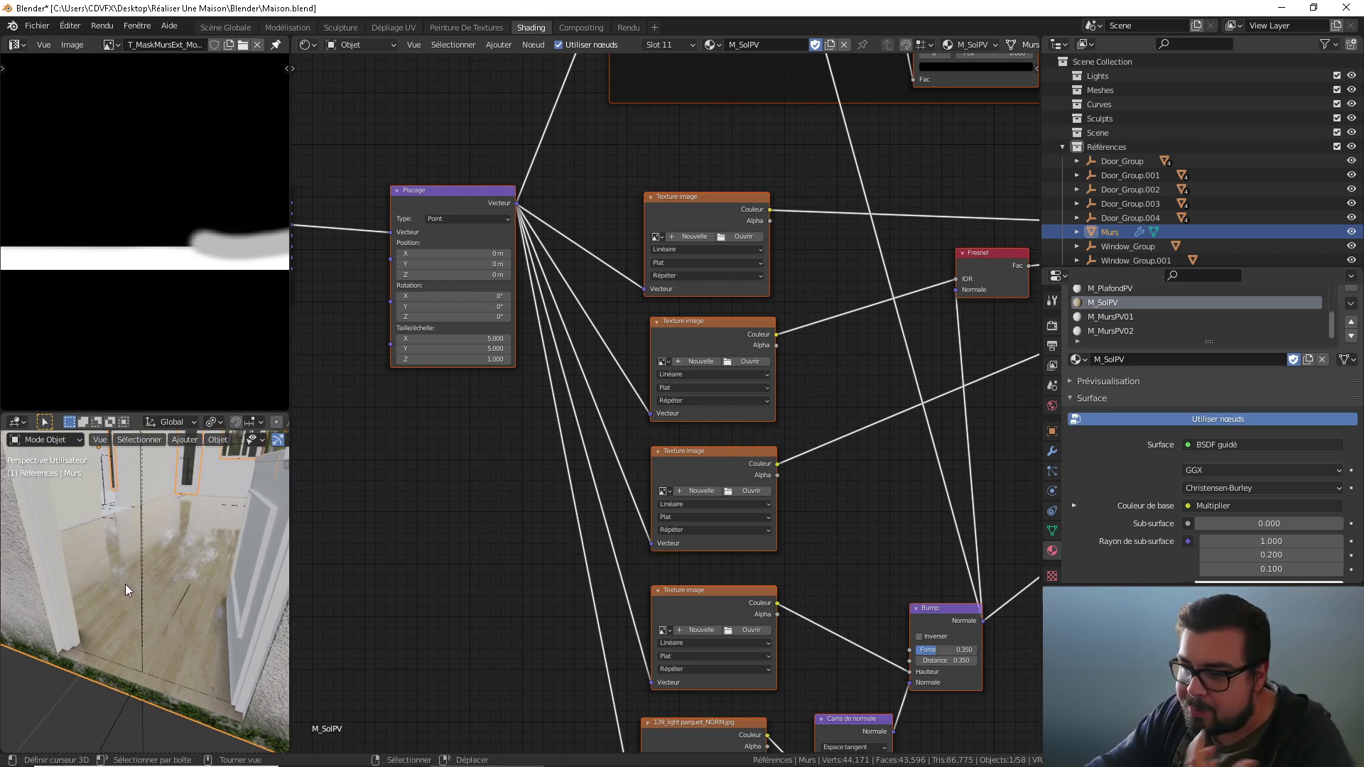
{"action": "scroll", "coordinate": [125, 586], "scroll_direction": "up", "scroll_amount": 4}
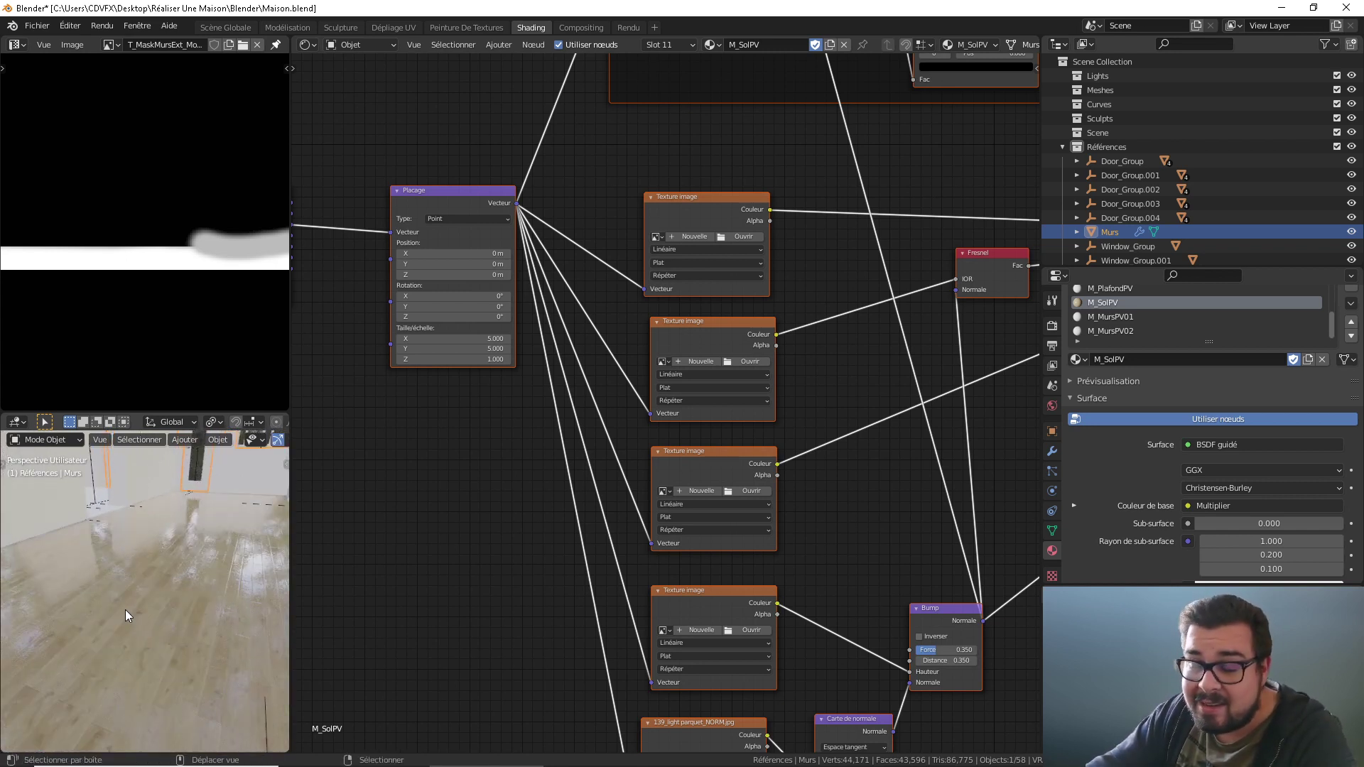
Step: Add a Human (Meta-Rig) armature standing on the parquet floor inside the room
{"action": "middle_click_drag", "start_coordinate": [119, 597], "coordinate": [137, 596], "text": "shift"}
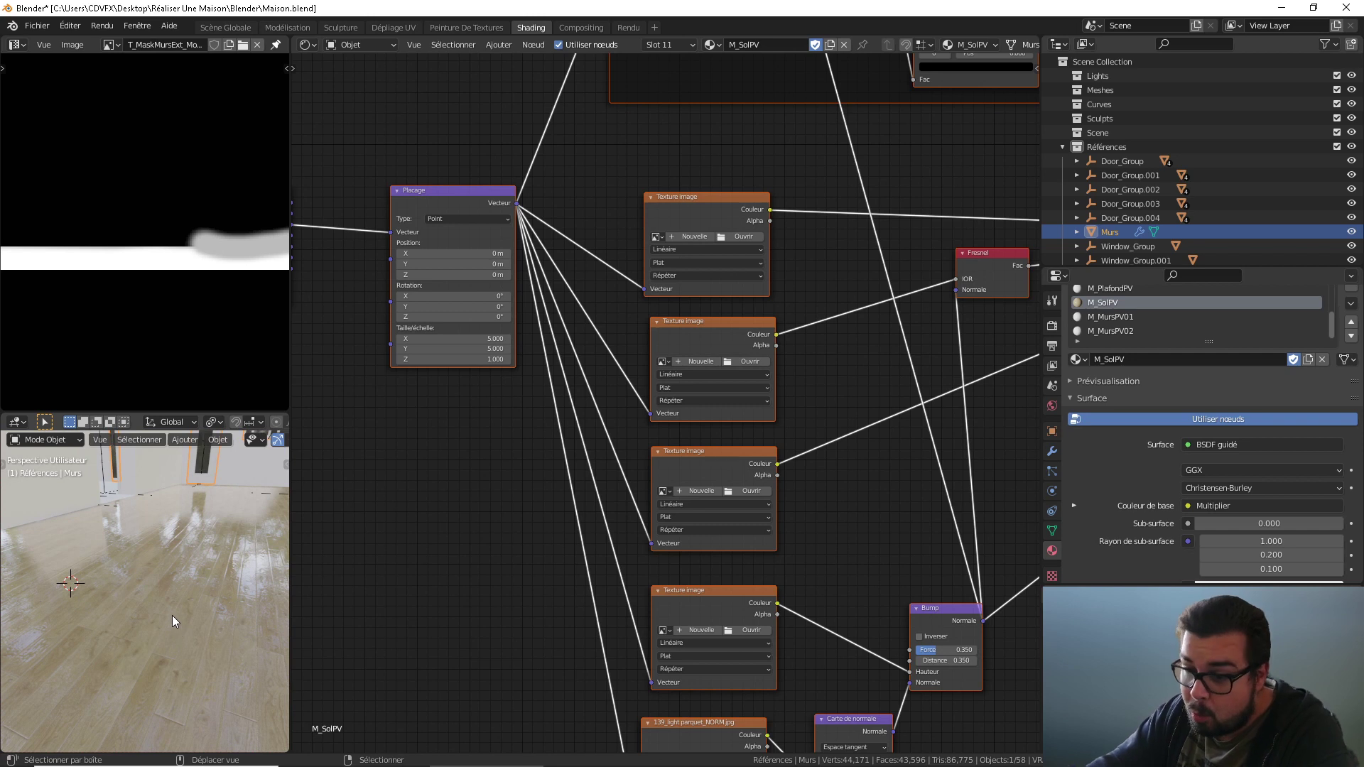
{"action": "key", "text": "shift+a"}
{"action": "mouse_move", "coordinate": [163, 611]}
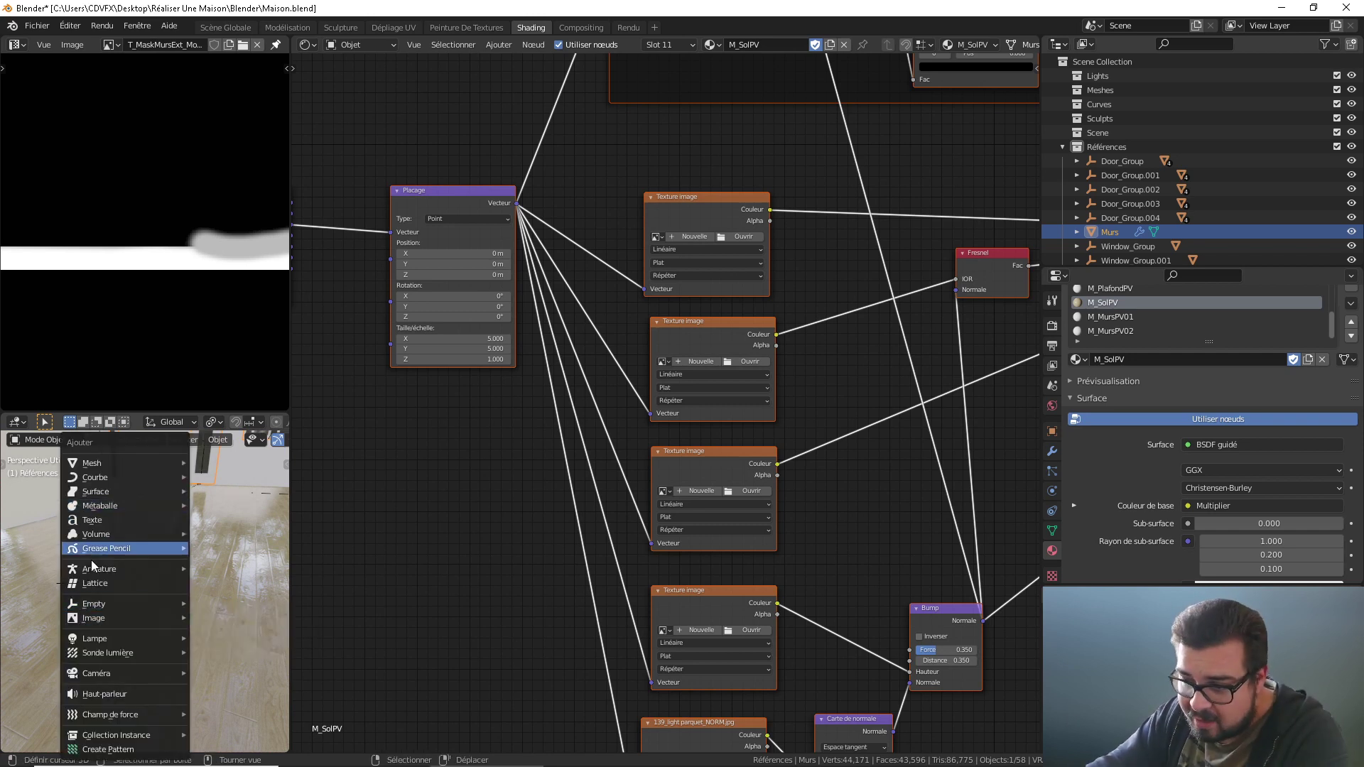
{"action": "mouse_move", "coordinate": [178, 570]}
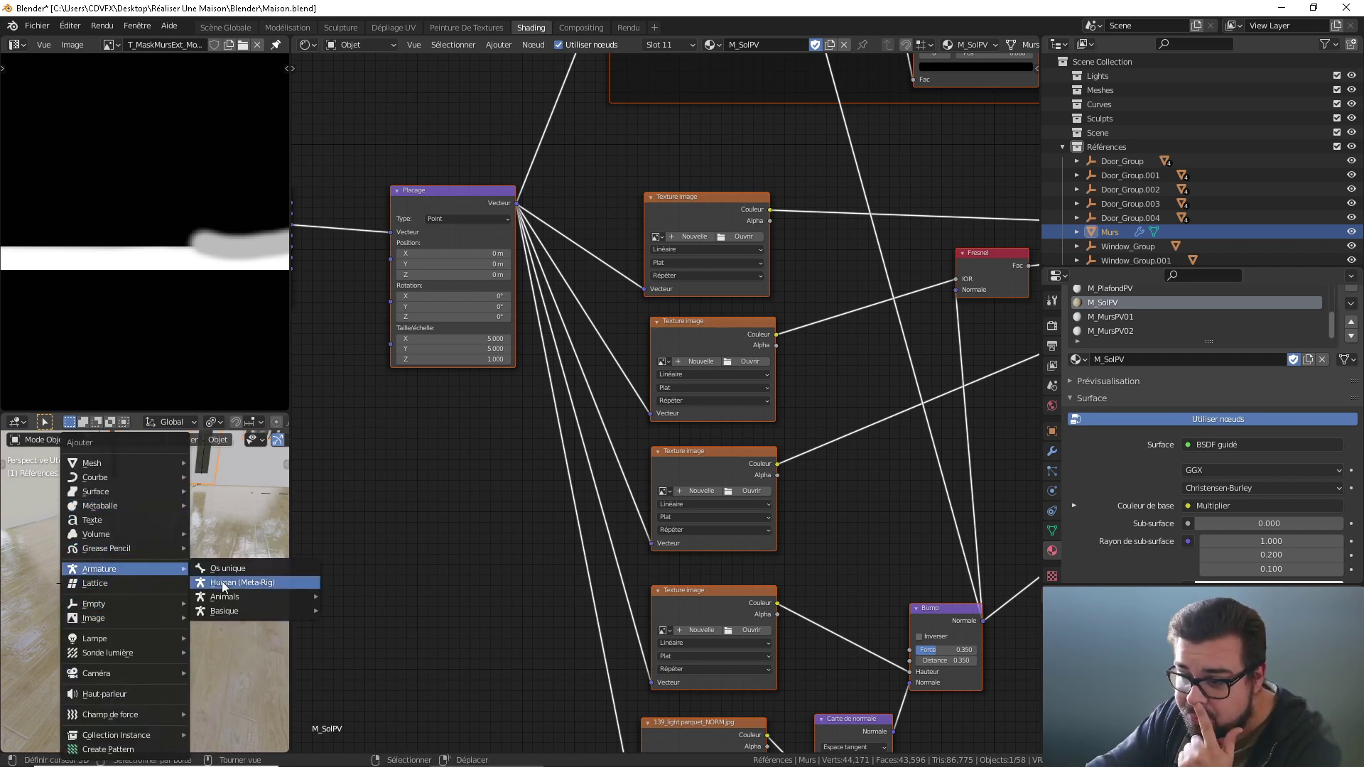
{"action": "left_click", "coordinate": [253, 581]}
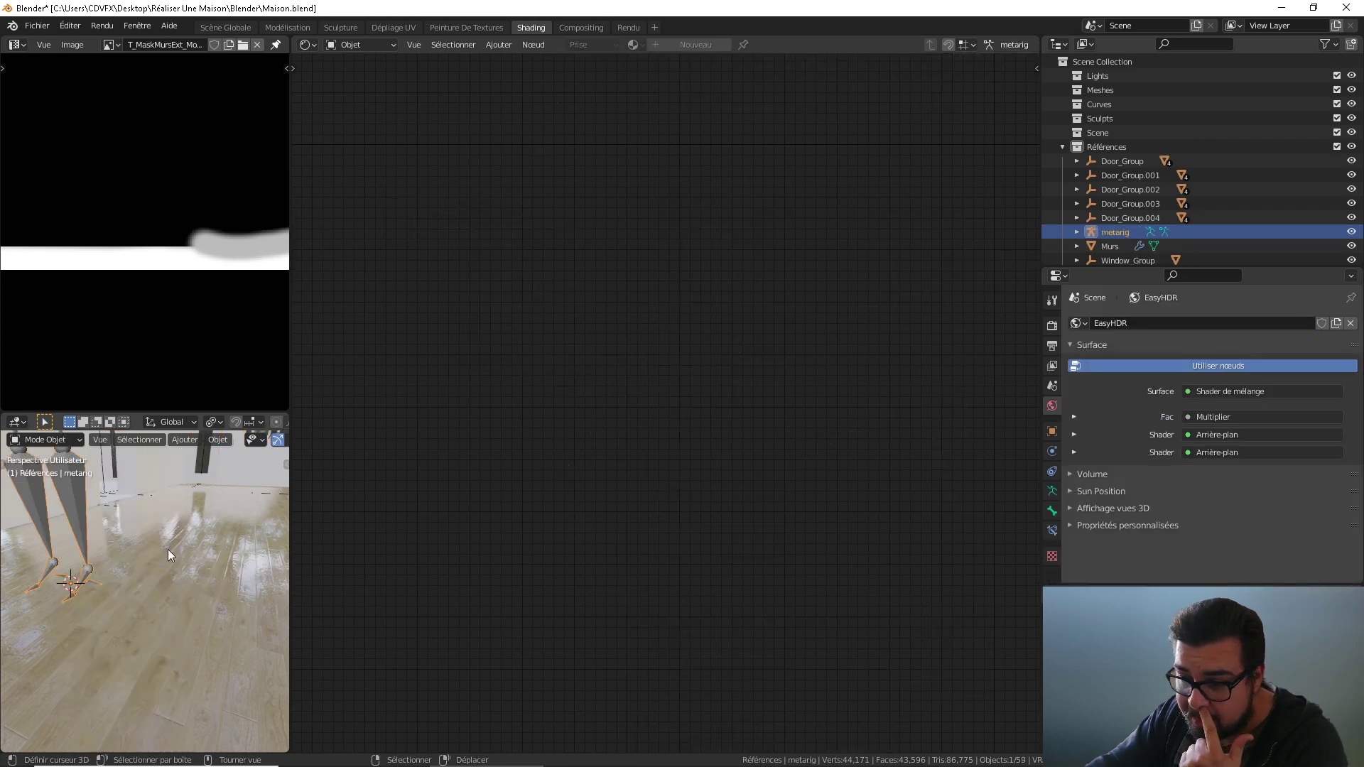
{"action": "scroll", "coordinate": [146, 599], "scroll_direction": "up", "scroll_amount": 5}
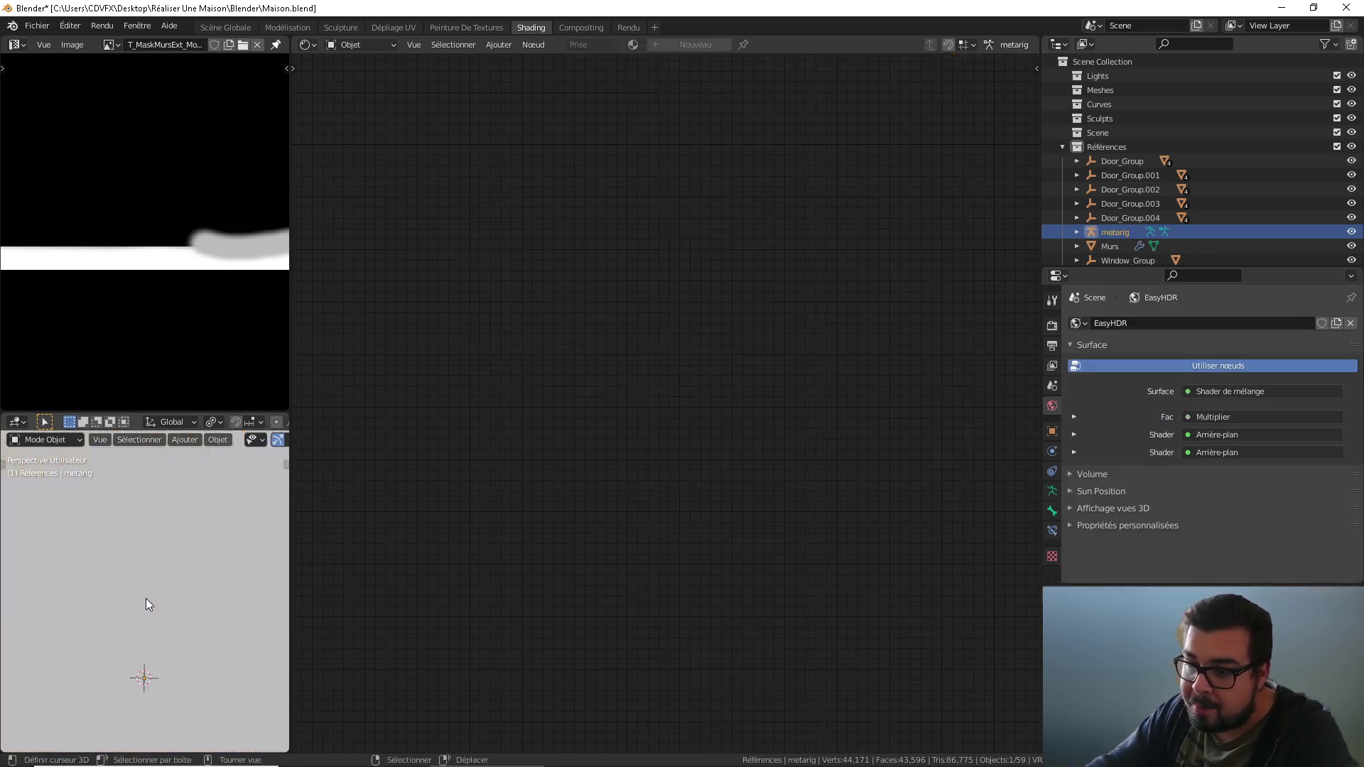
Step: Check the planks against the armature's feet and set the X and Y scale of the M_SolPV mapping node to 4
{"action": "middle_click_drag", "start_coordinate": [129, 591], "coordinate": [175, 595]}
{"action": "scroll", "coordinate": [118, 620], "scroll_direction": "down", "scroll_amount": 6}
{"action": "scroll", "coordinate": [174, 595], "scroll_direction": "up", "scroll_amount": 5}
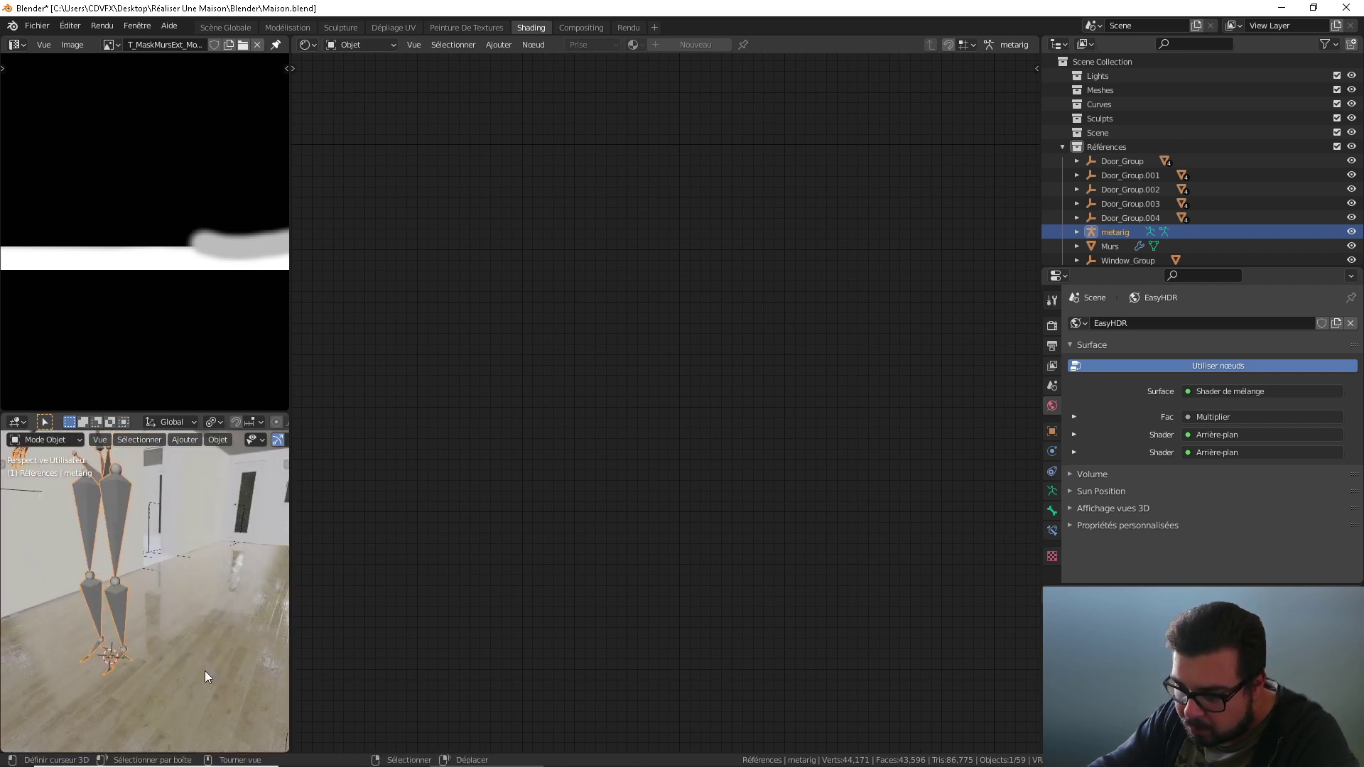
{"action": "left_click", "coordinate": [211, 643]}
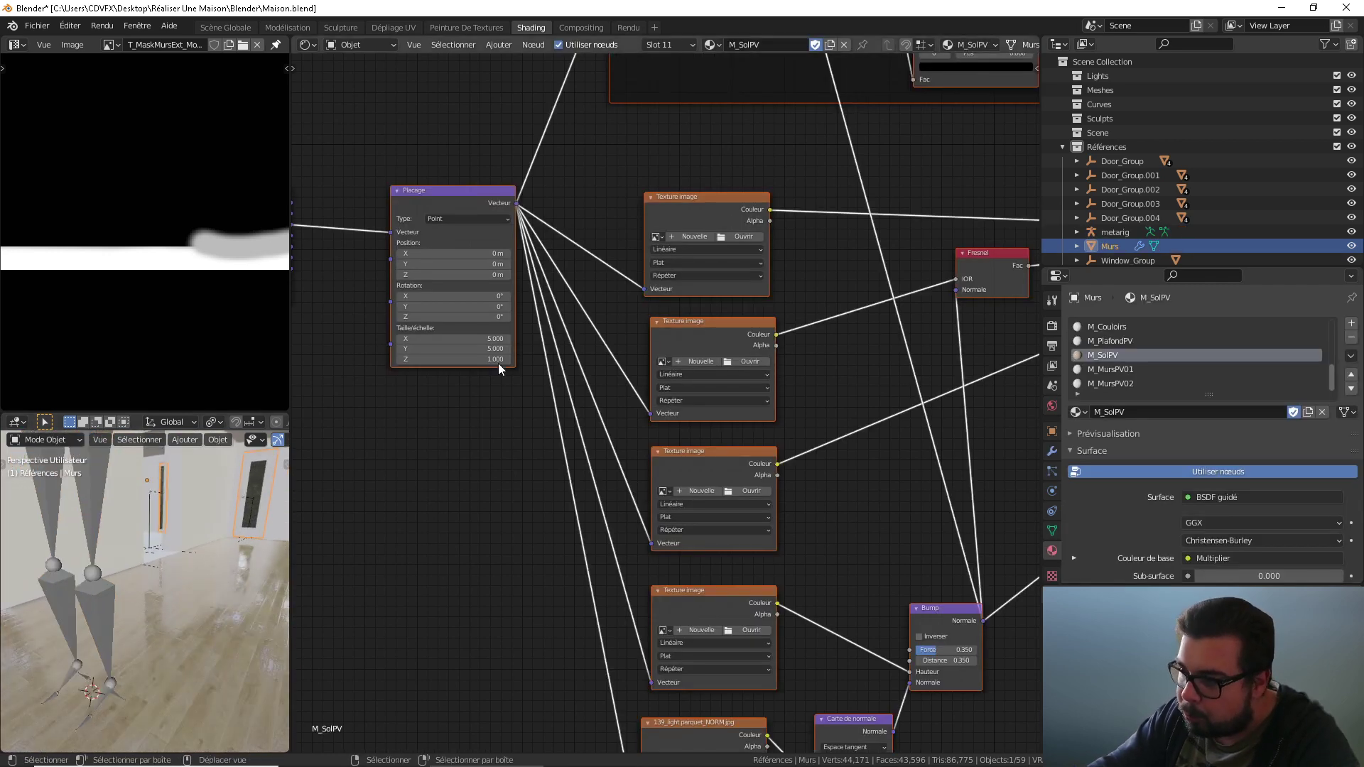
{"action": "left_click", "coordinate": [484, 339]}
{"action": "type", "text": "4"}
{"action": "key", "text": "Return"}
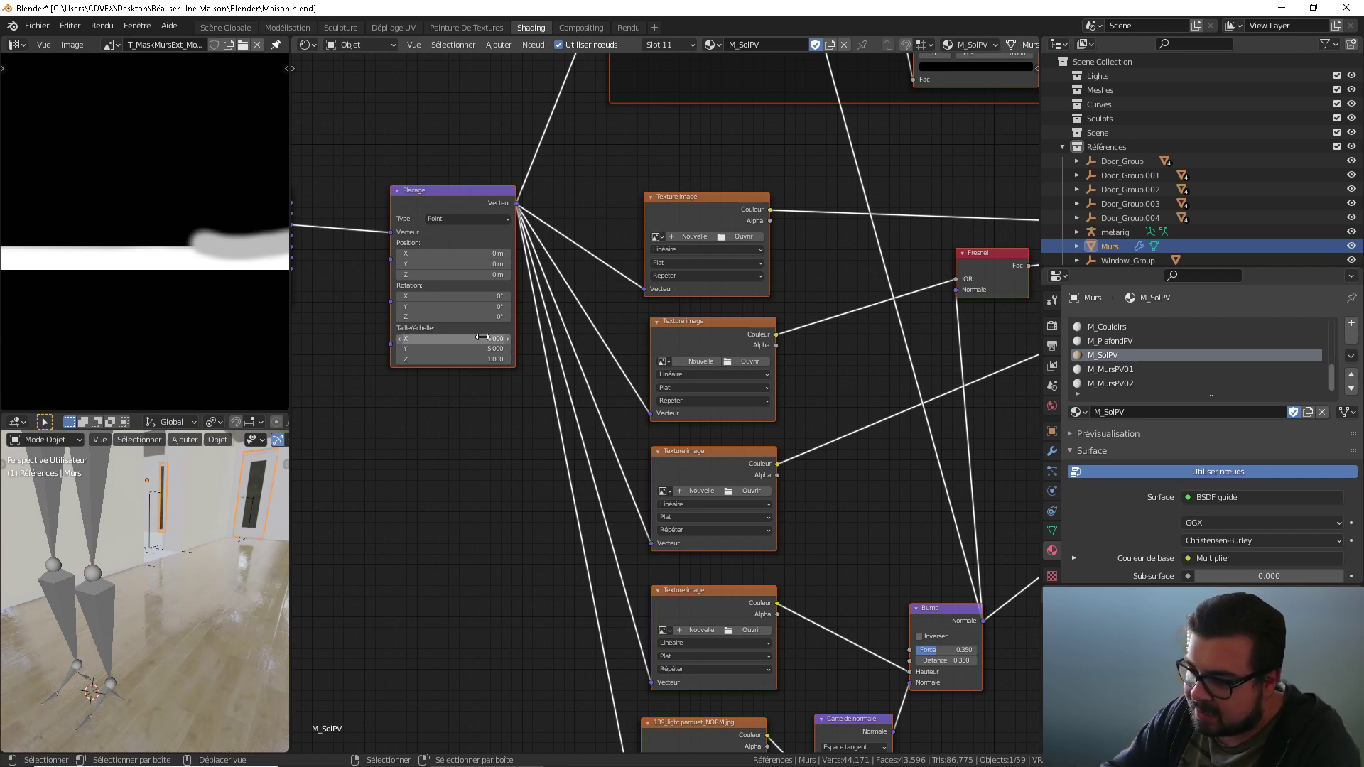
{"action": "left_click", "coordinate": [490, 349]}
{"action": "type", "text": "4"}
{"action": "key", "text": "Return"}
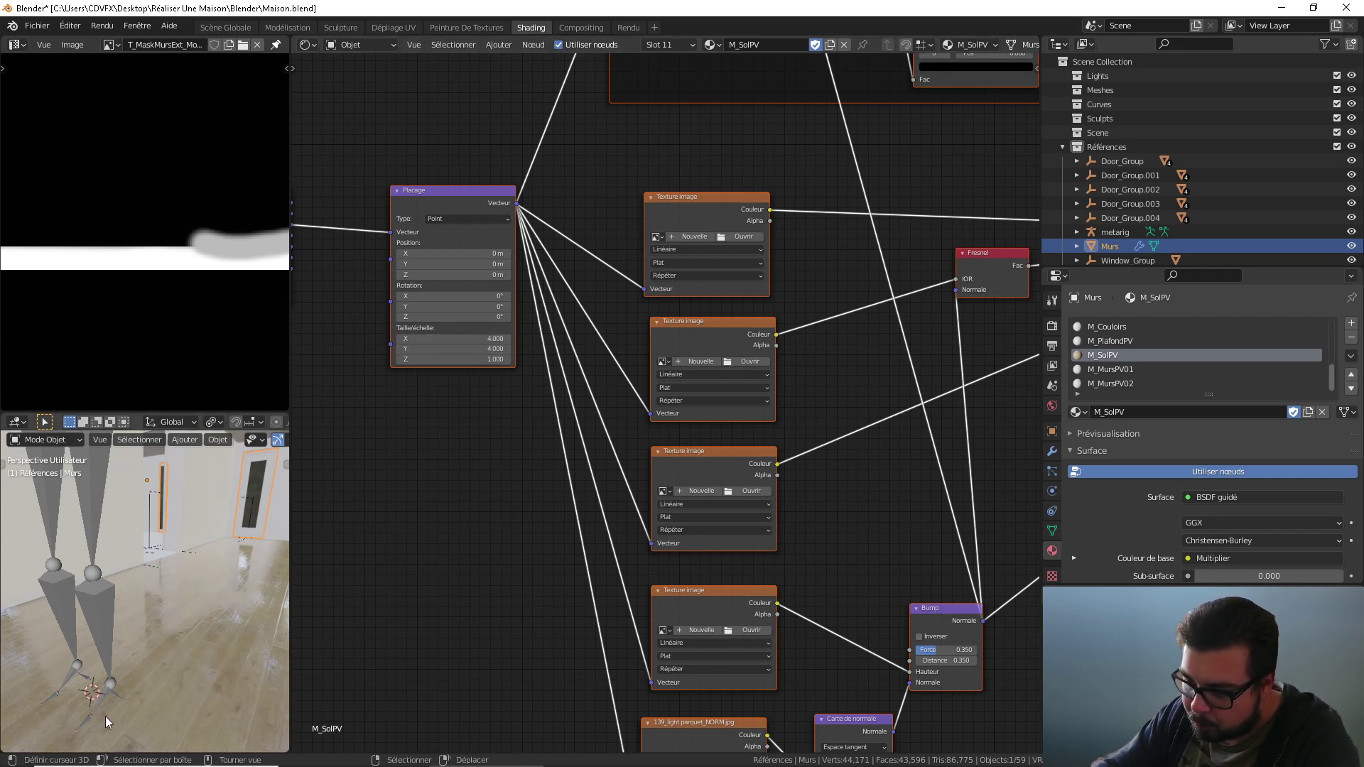
Step: Delete the metarig armature from the room and reselect the Murs object
{"action": "middle_click_drag", "start_coordinate": [211, 626], "coordinate": [162, 524]}
{"action": "left_click", "coordinate": [163, 522]}
{"action": "key", "text": "x"}
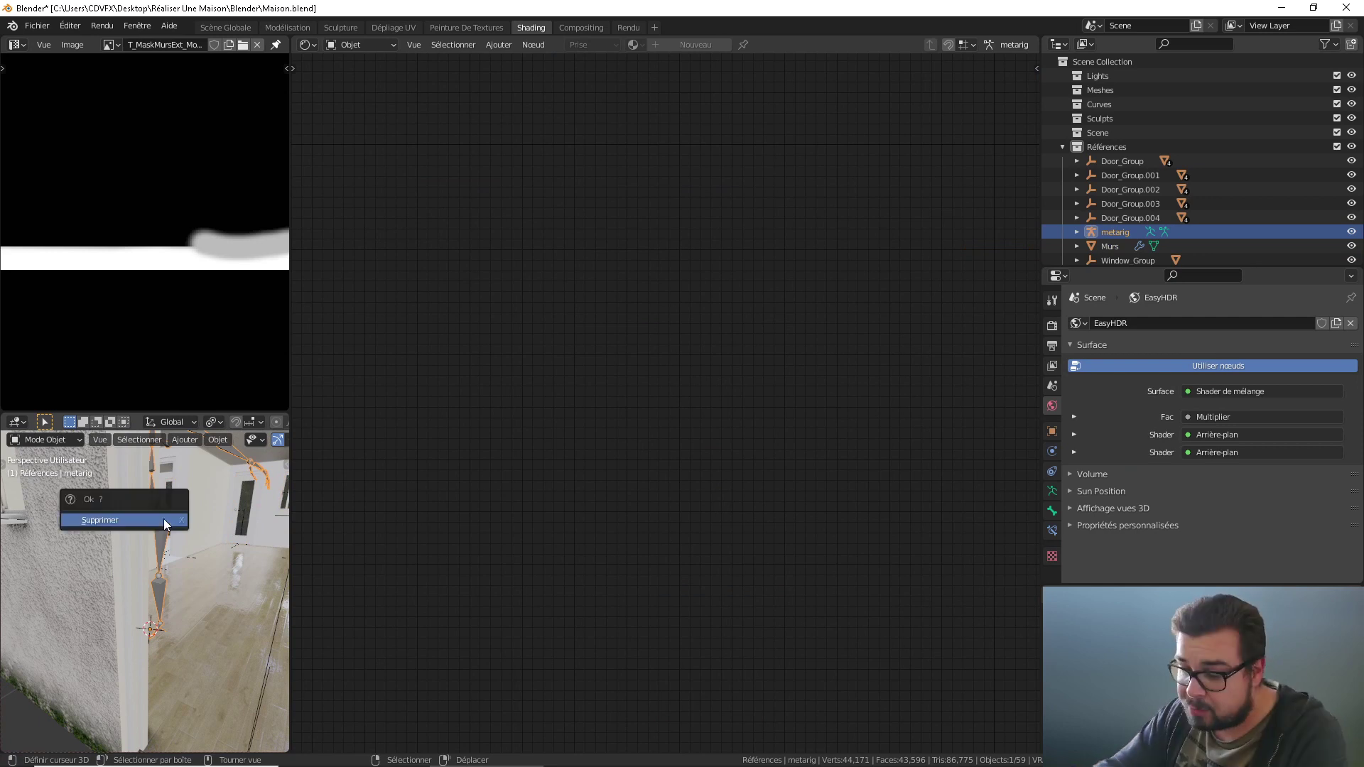
{"action": "left_click", "coordinate": [163, 519]}
{"action": "middle_click_drag", "start_coordinate": [199, 588], "coordinate": [166, 624]}
{"action": "left_click", "coordinate": [181, 630]}
{"action": "middle_click_drag", "start_coordinate": [633, 400], "coordinate": [362, 547]}
{"action": "scroll", "coordinate": [901, 348], "scroll_direction": "down", "scroll_amount": 3}
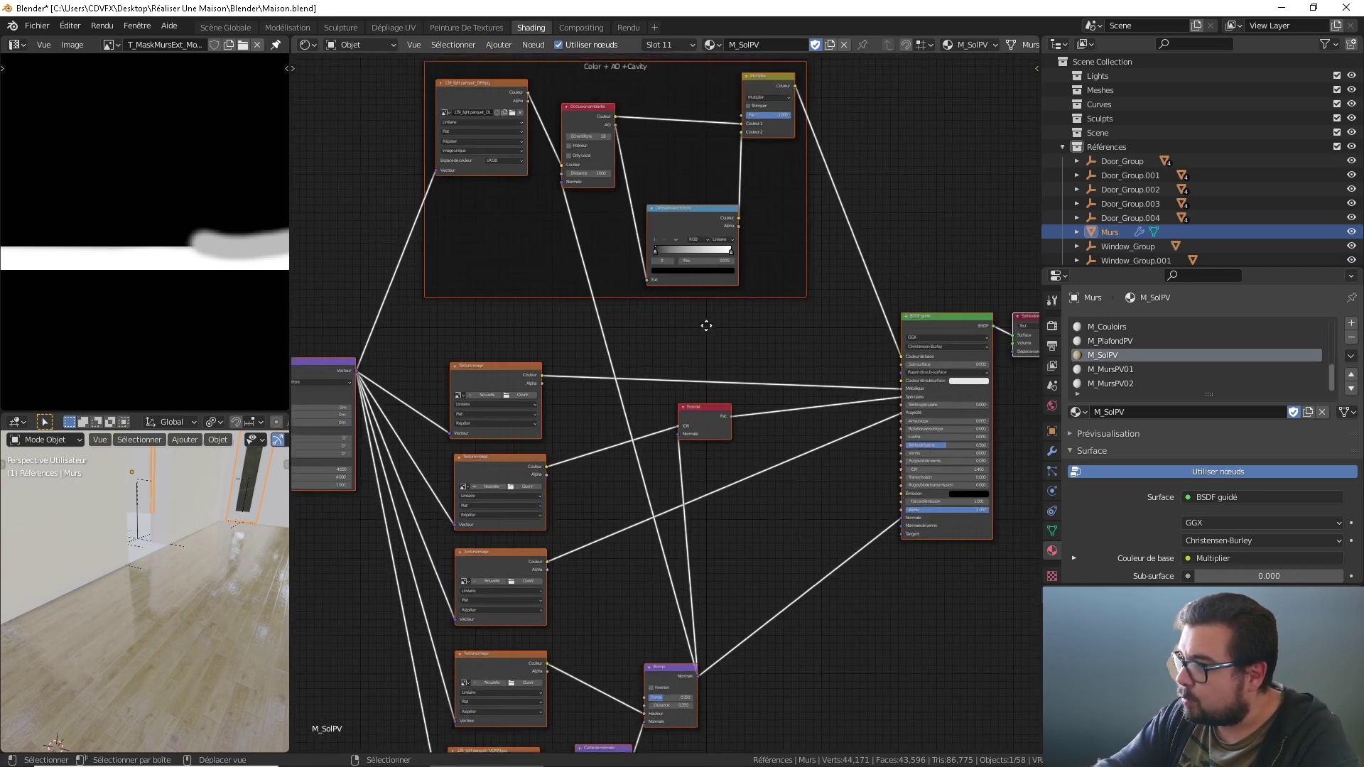
{"action": "scroll", "coordinate": [732, 270], "scroll_direction": "up", "scroll_amount": 2}
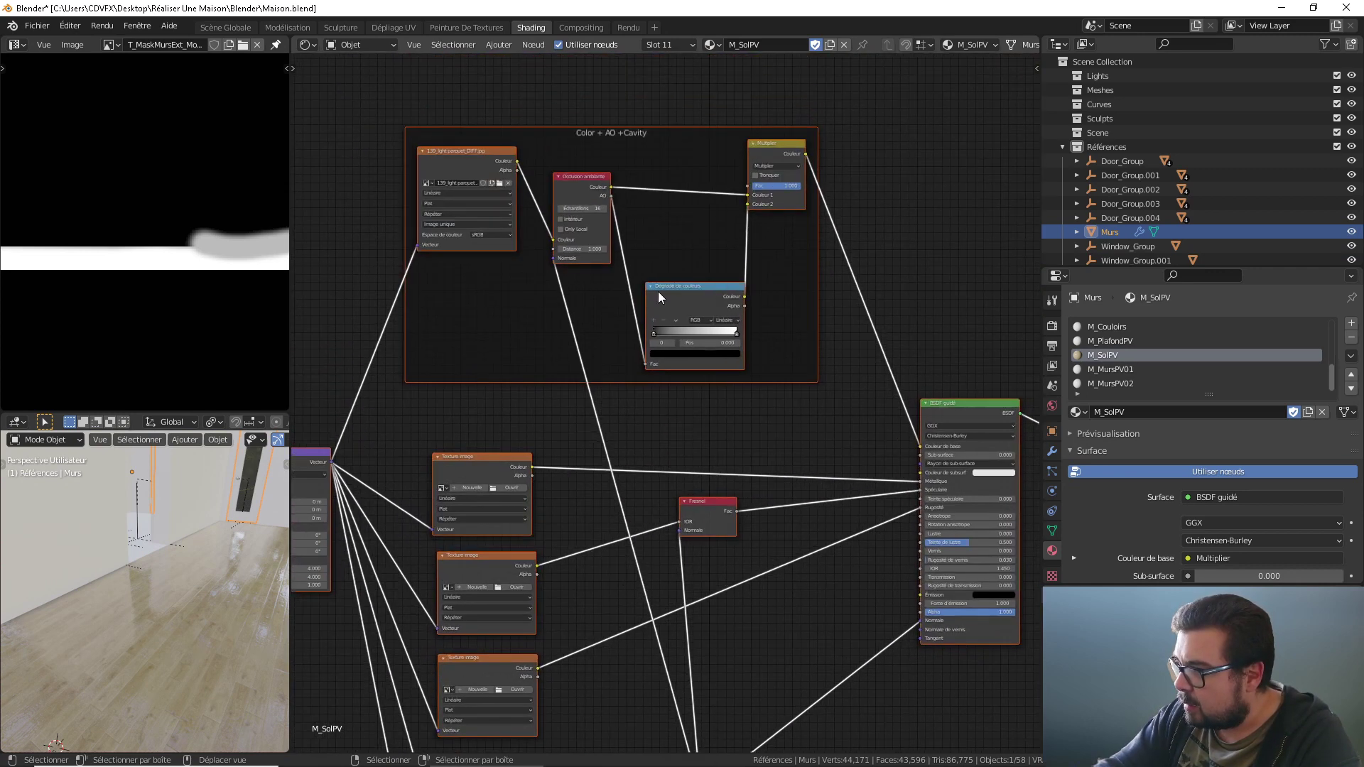
{"action": "mouse_move", "coordinate": [687, 268]}
{"action": "middle_mouse_down"}
{"action": "mouse_move", "coordinate": [710, 243]}
{"action": "mouse_move", "coordinate": [695, 92]}
{"action": "mouse_move", "coordinate": [714, 274]}
{"action": "middle_mouse_up"}
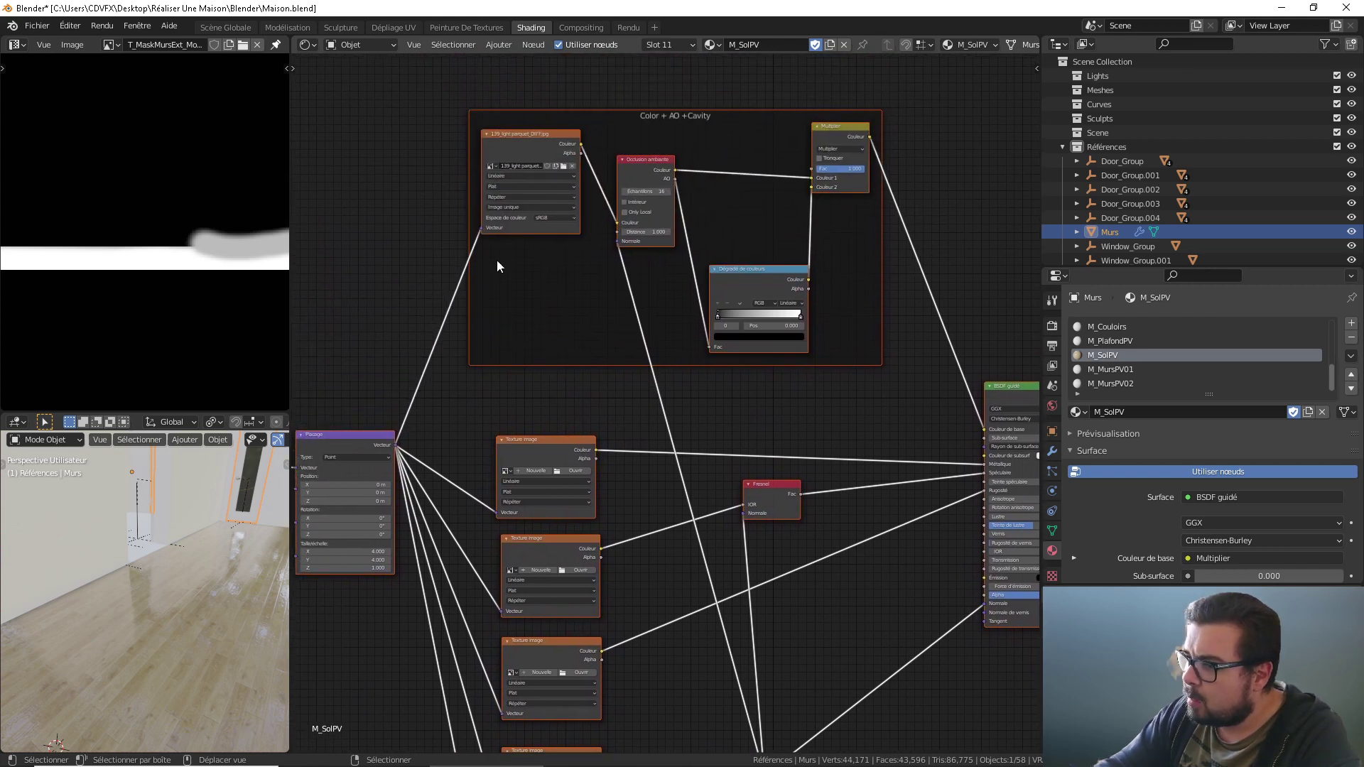
{"action": "key", "text": "shift+a"}
{"action": "mouse_move", "coordinate": [443, 326]}
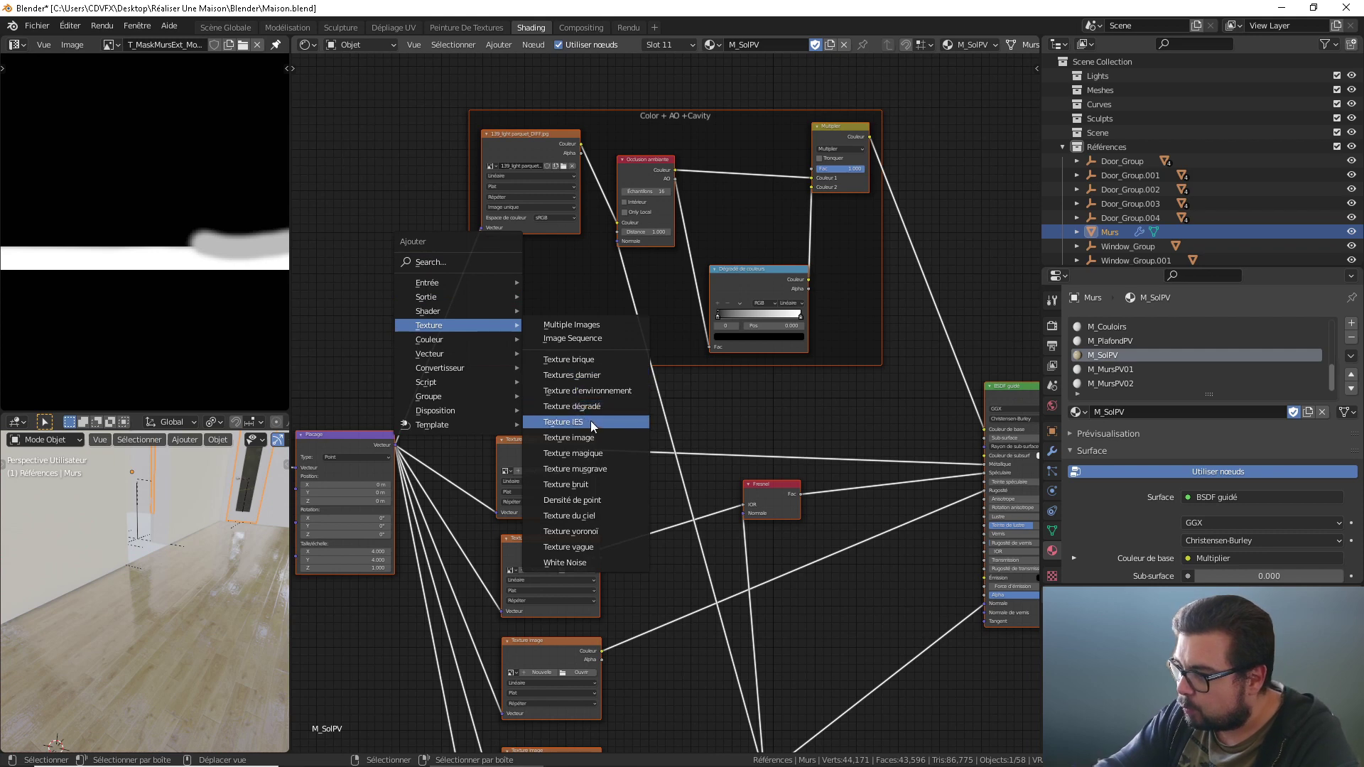
{"action": "left_click", "coordinate": [603, 469]}
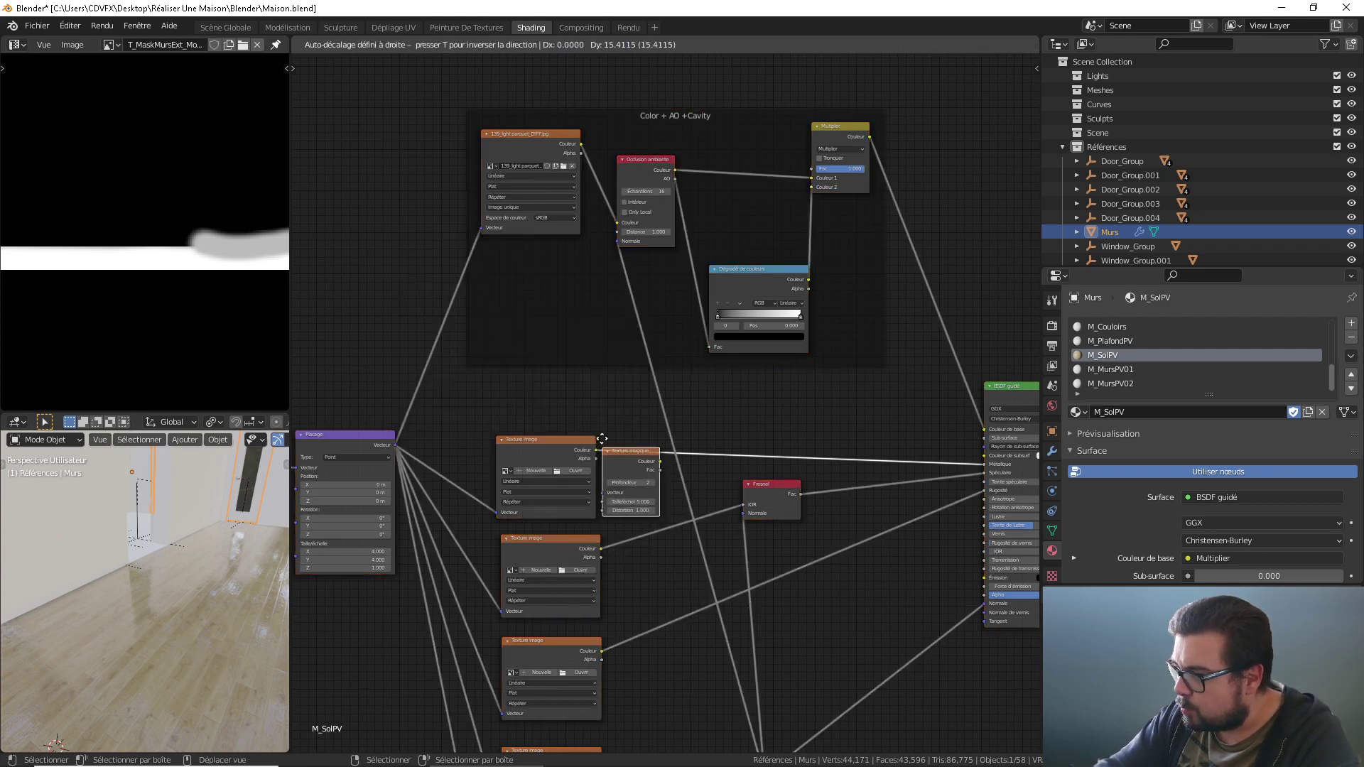
{"action": "key", "text": "Escape"}
Step: Add an Image Texture node below the DIFF texture in the Color + AO + Cavity frame and feed it from the mapping node's vector output
{"action": "key", "text": "shift+a"}
{"action": "mouse_move", "coordinate": [511, 270]}
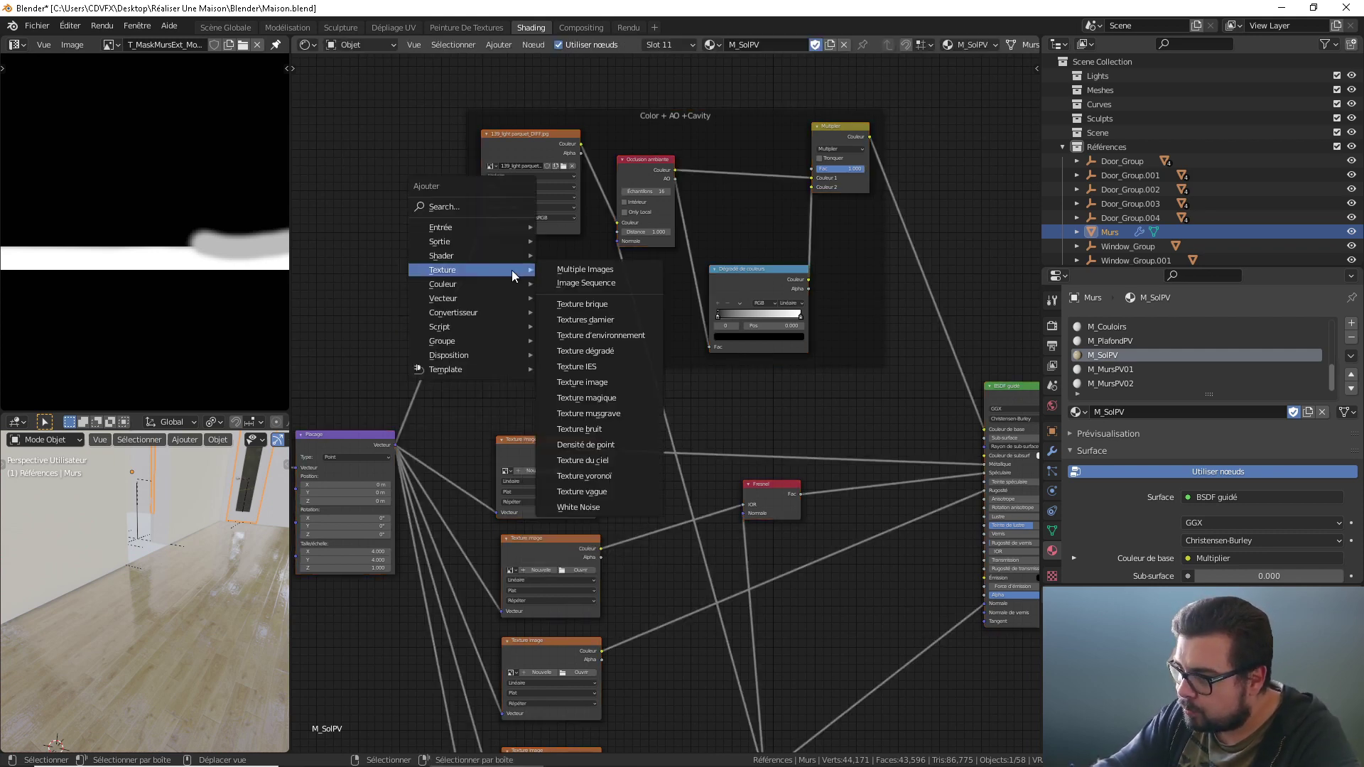
{"action": "left_click", "coordinate": [612, 386]}
{"action": "left_click", "coordinate": [494, 263]}
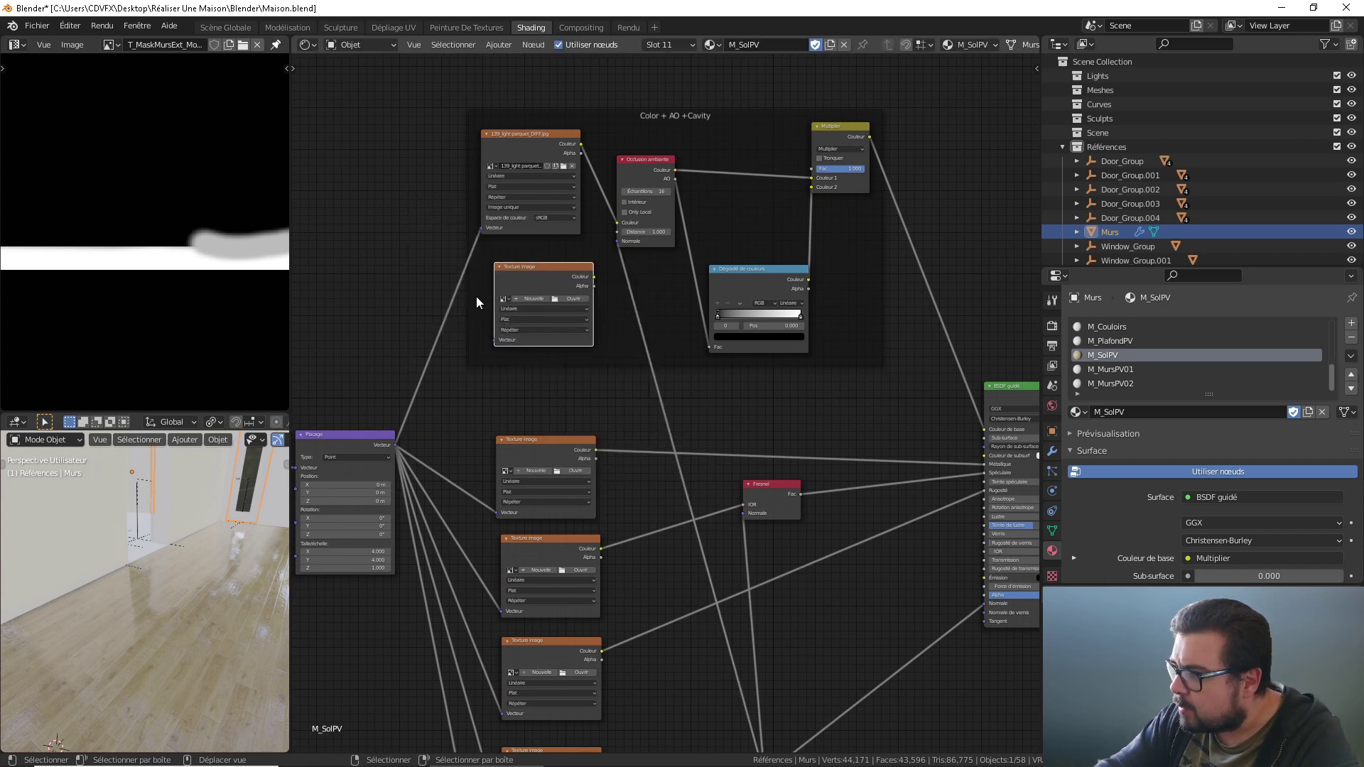
{"action": "left_click_drag", "start_coordinate": [395, 445], "coordinate": [496, 342]}
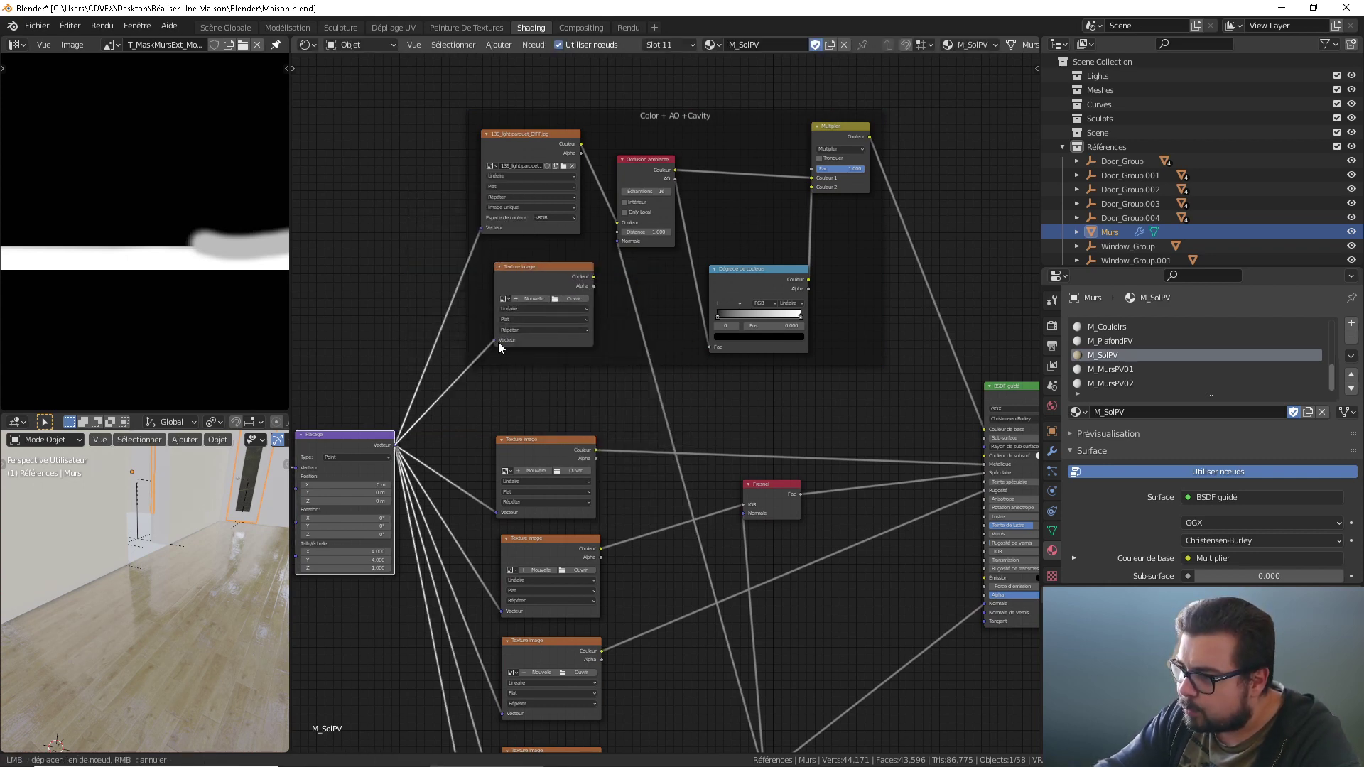
Step: Load 139_light parquet-AO.jpg into the new image texture node and set its color space to Non-Color
{"action": "left_click", "coordinate": [574, 299]}
{"action": "left_click", "coordinate": [384, 427]}
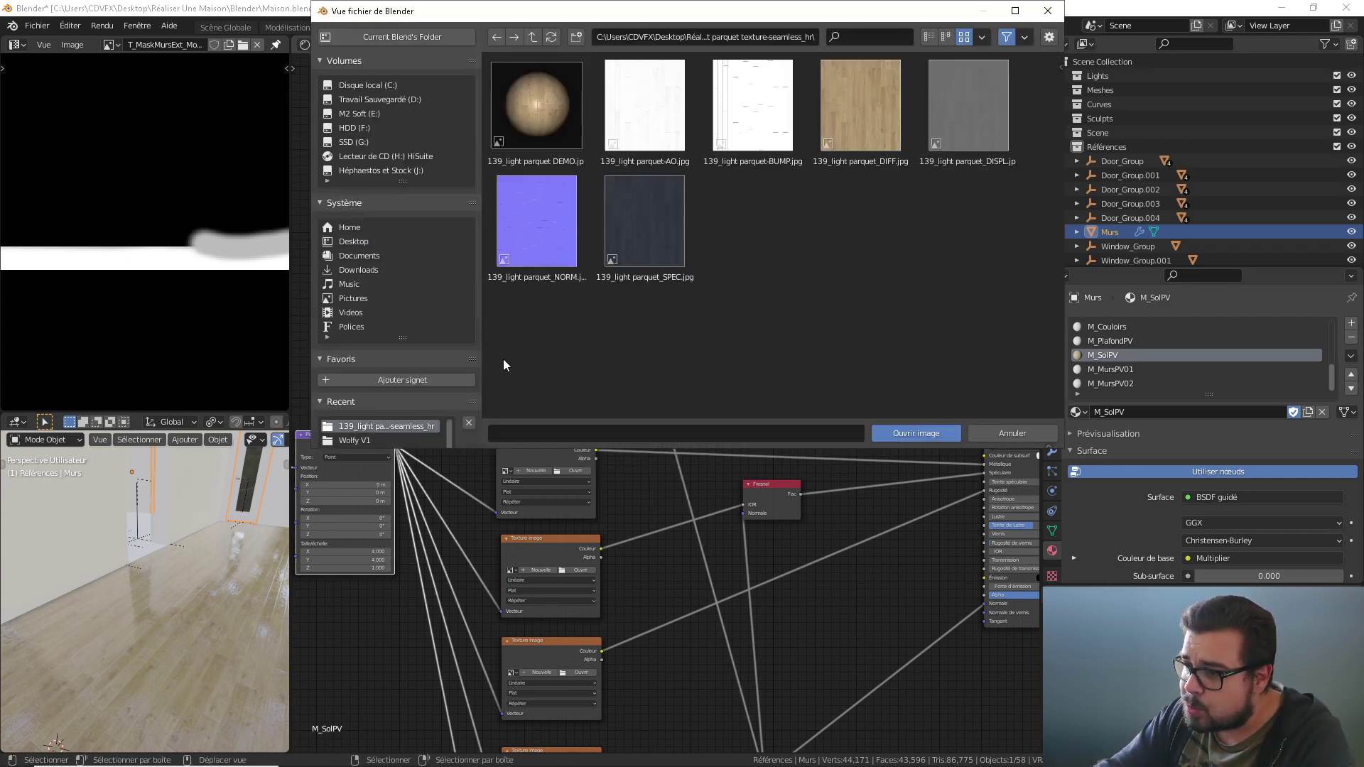
{"action": "double_click", "coordinate": [654, 117]}
{"action": "left_click", "coordinate": [577, 351]}
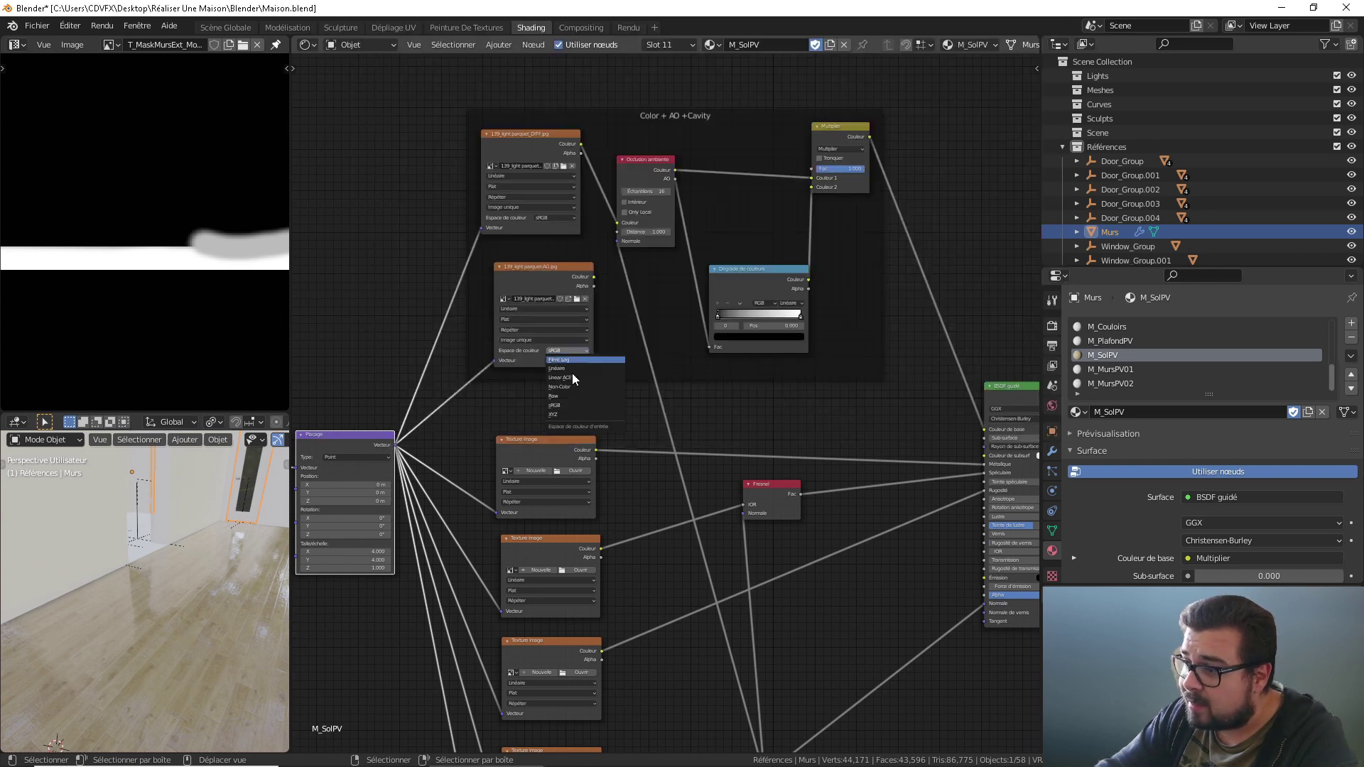
{"action": "left_click", "coordinate": [570, 388]}
Step: Insert a MixRGB node after the DIFF texture, link the AO map's color to its second color, and set it to Multiply with factor 1
{"action": "key", "text": "shift+a"}
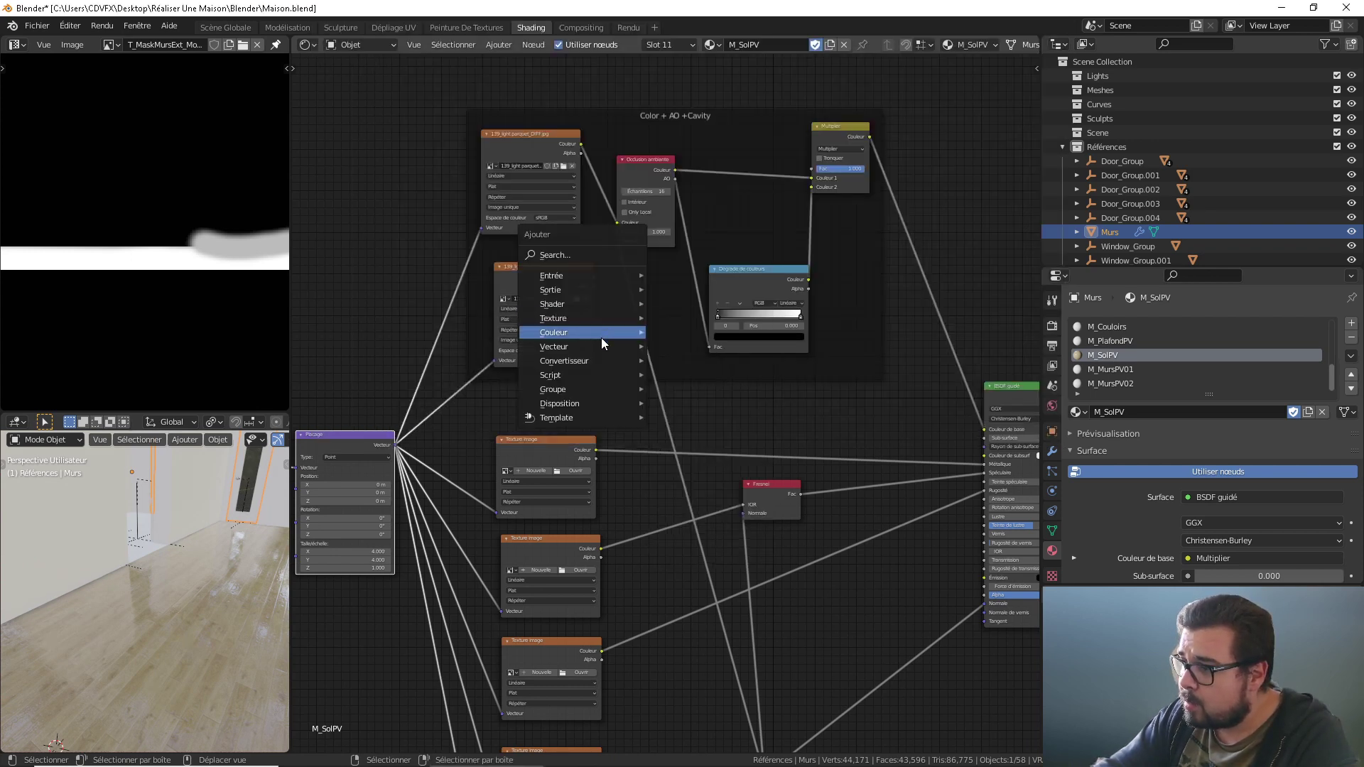
{"action": "mouse_move", "coordinate": [591, 334]}
{"action": "left_click", "coordinate": [700, 410]}
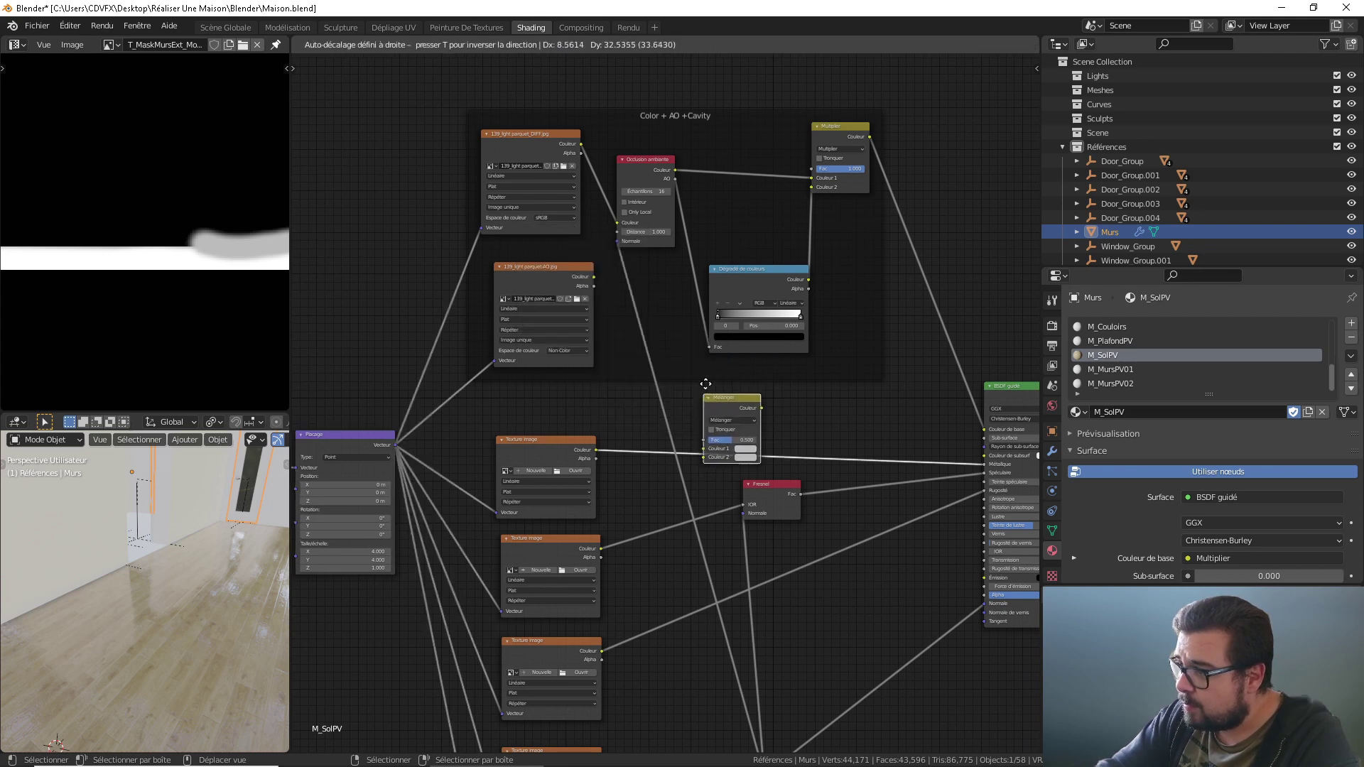
{"action": "left_click", "coordinate": [618, 216]}
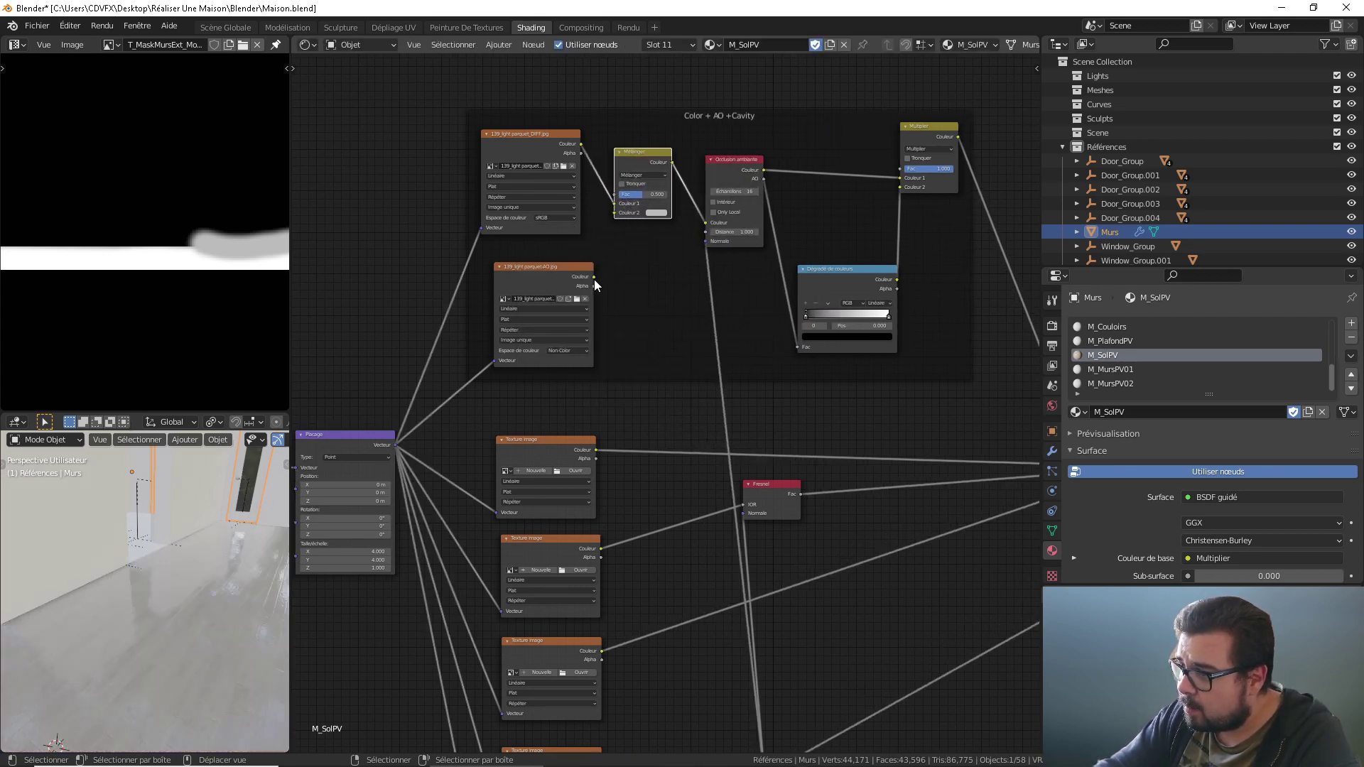
{"action": "left_click_drag", "start_coordinate": [594, 277], "coordinate": [667, 193]}
{"action": "left_click", "coordinate": [658, 175]}
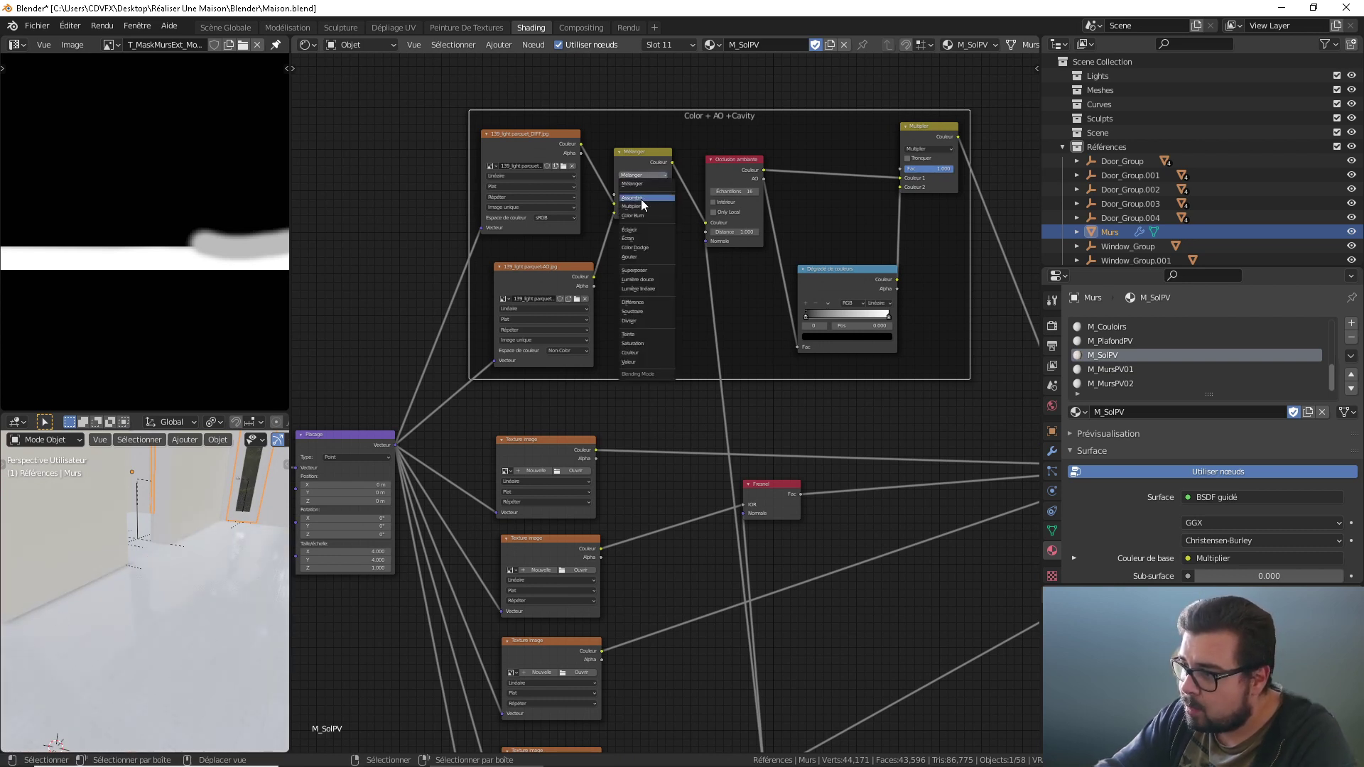
{"action": "left_click", "coordinate": [639, 207]}
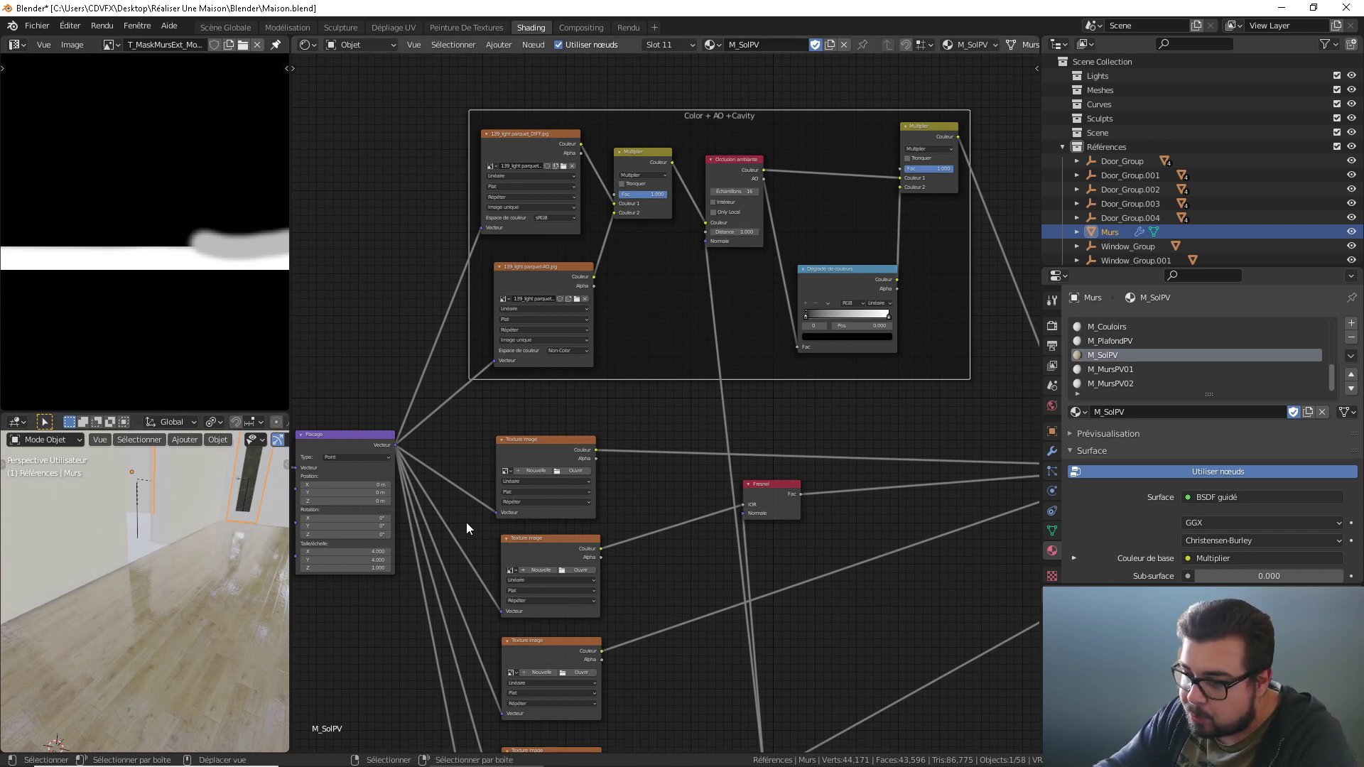
Step: Review the Color + AO + Cavity nodes and examine the parquet up close along the base of the wall
{"action": "middle_click_drag", "start_coordinate": [638, 288], "coordinate": [593, 268]}
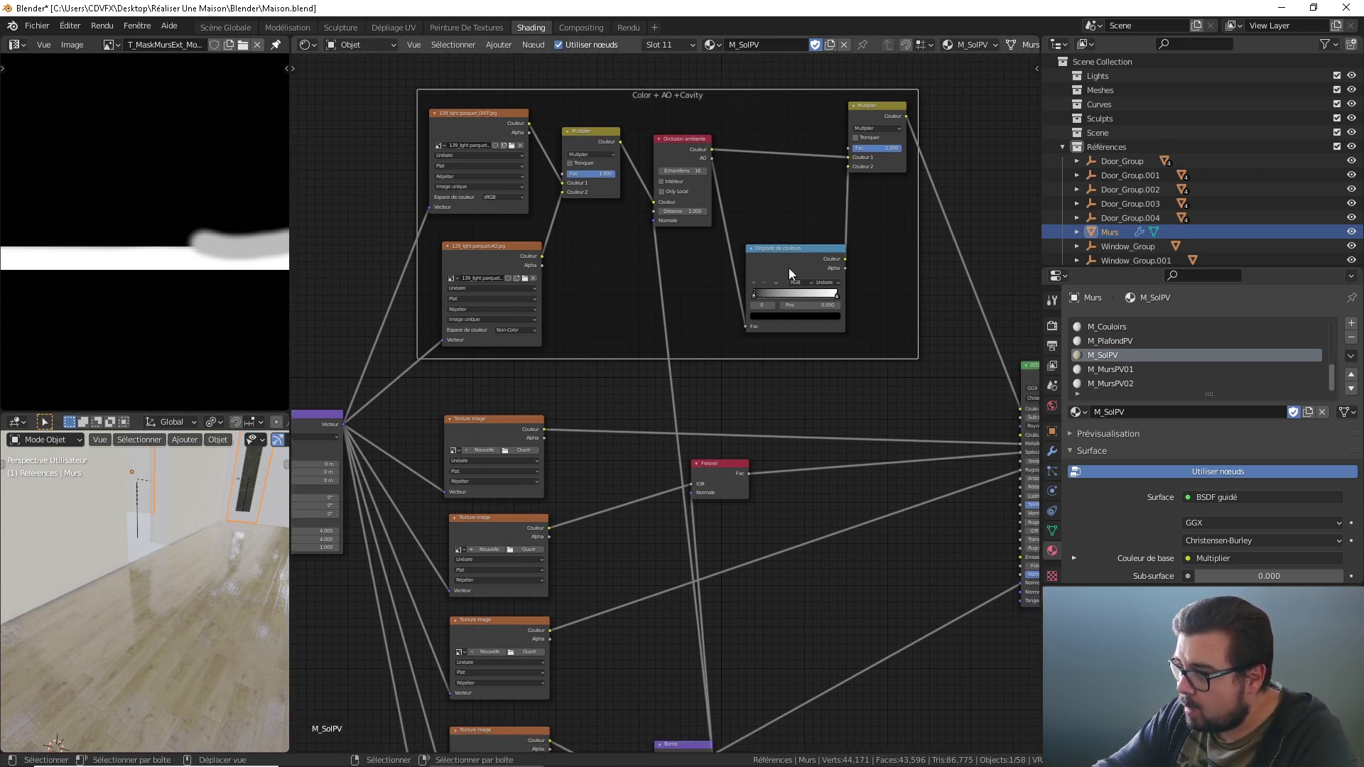
{"action": "middle_click_drag", "start_coordinate": [788, 267], "coordinate": [676, 277]}
{"action": "scroll", "coordinate": [340, 479], "scroll_direction": "up", "scroll_amount": 1}
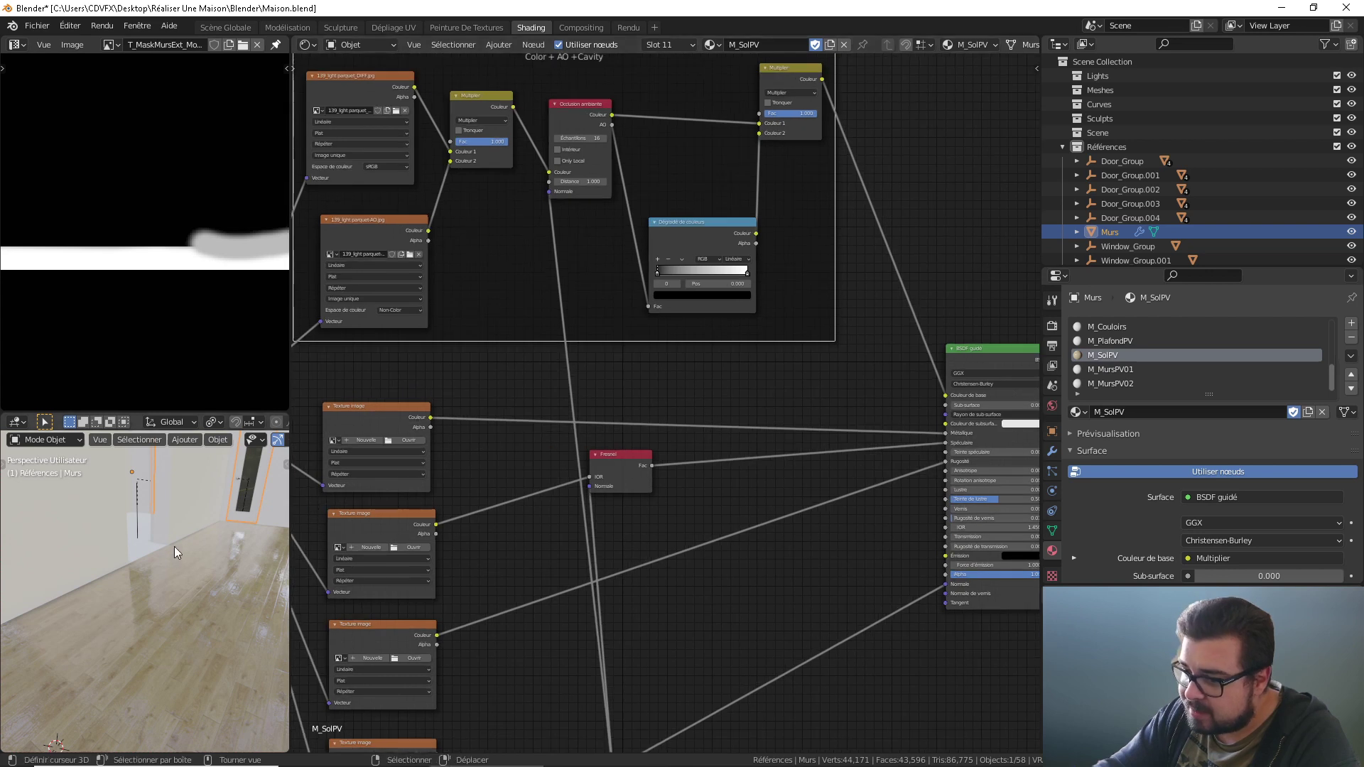
{"action": "middle_click_drag", "start_coordinate": [174, 547], "coordinate": [202, 564]}
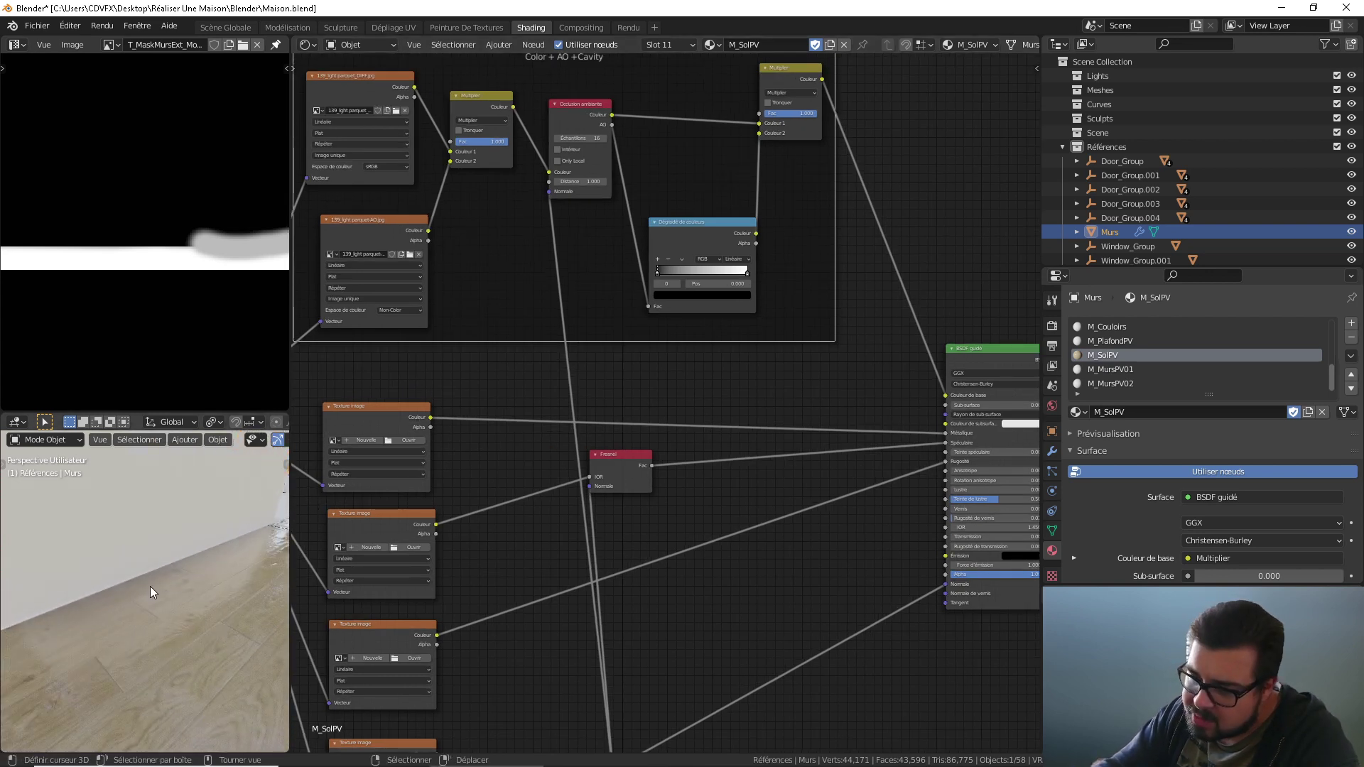
{"action": "scroll", "coordinate": [162, 579], "scroll_direction": "down", "scroll_amount": 2}
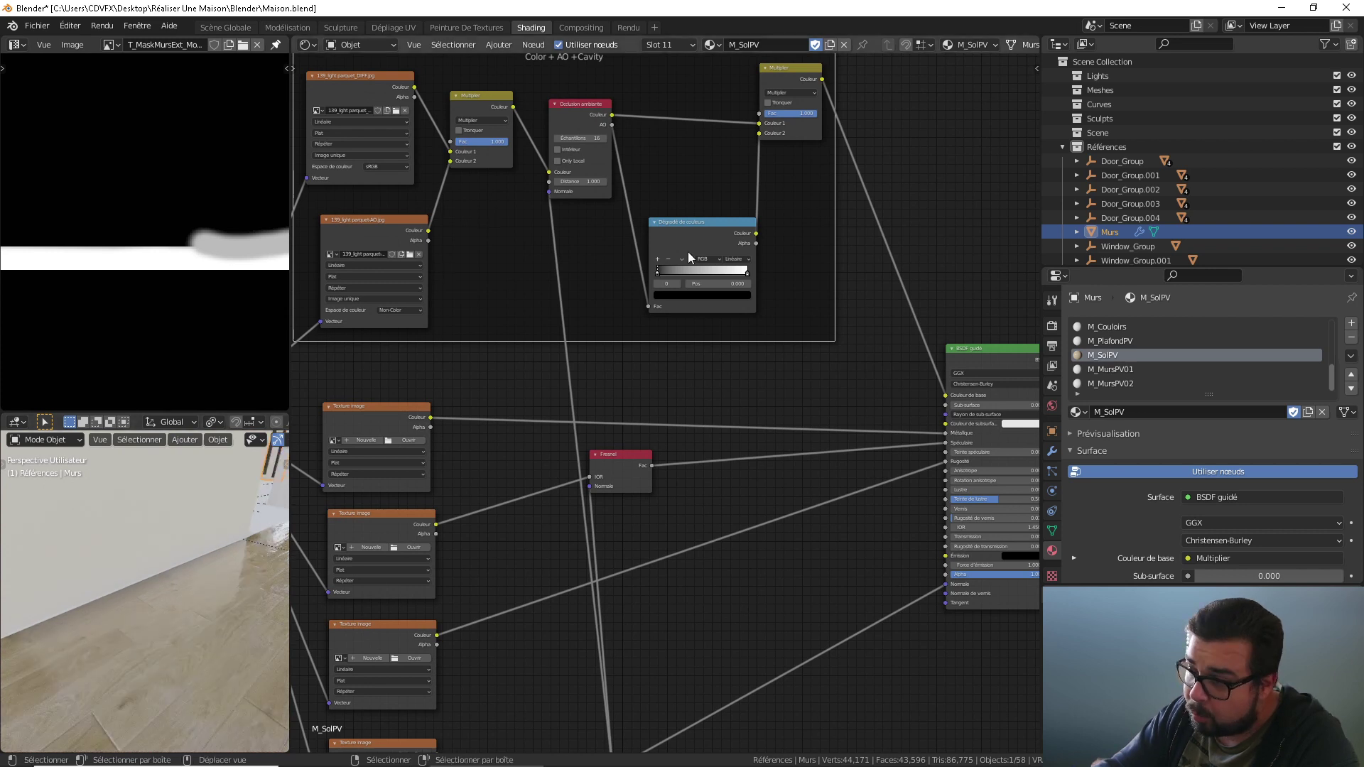
{"action": "scroll", "coordinate": [199, 586], "scroll_direction": "down", "scroll_amount": 3}
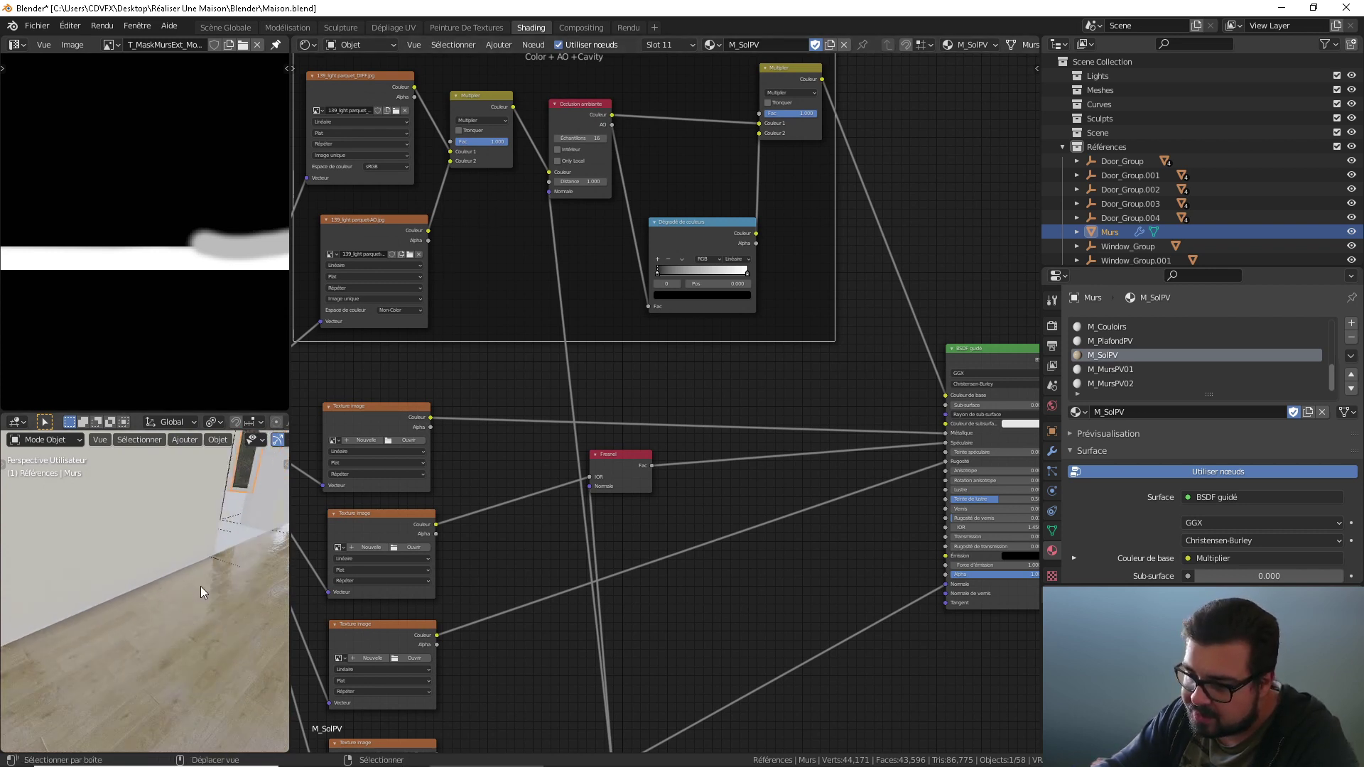
{"action": "middle_click_drag", "start_coordinate": [200, 586], "coordinate": [214, 540]}
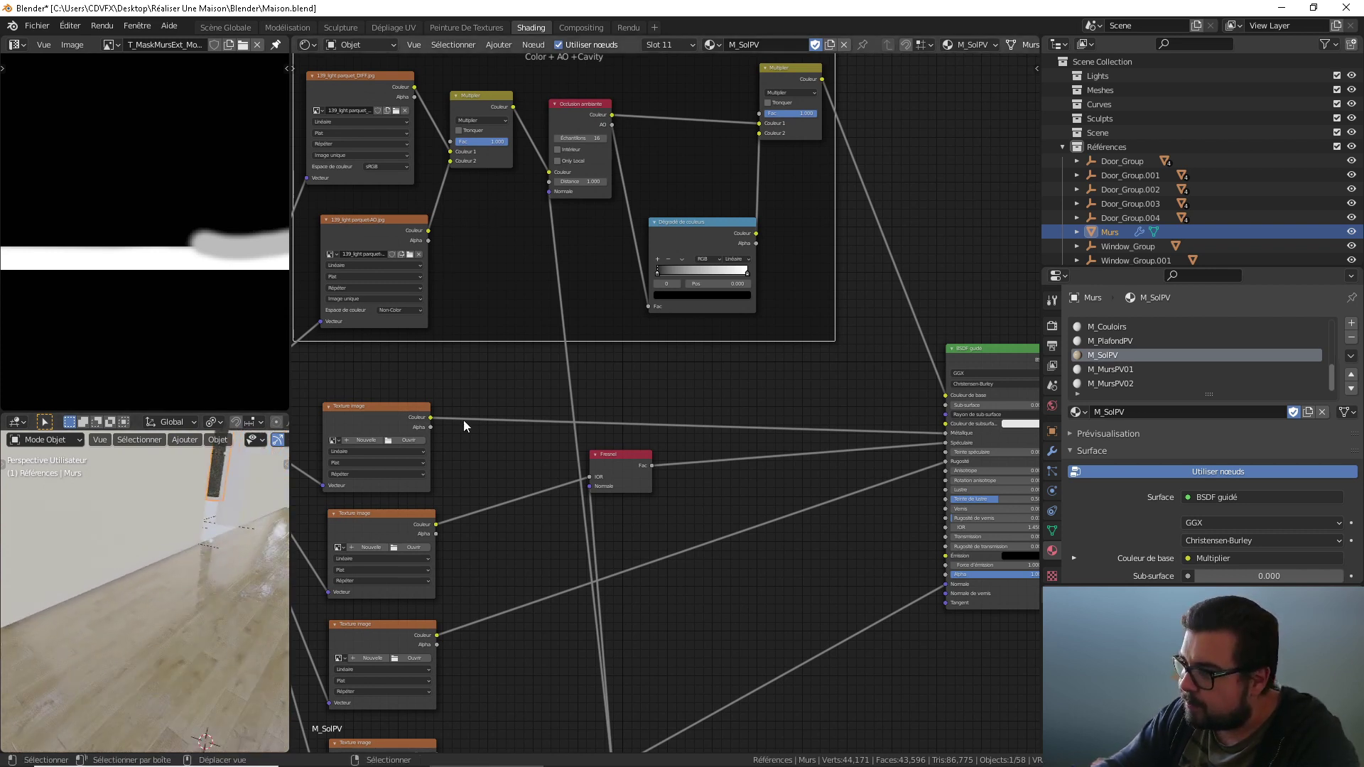
Step: Delete the empty image texture node feeding the Metallic input of the Principled BSDF
{"action": "middle_click_drag", "start_coordinate": [464, 425], "coordinate": [420, 365]}
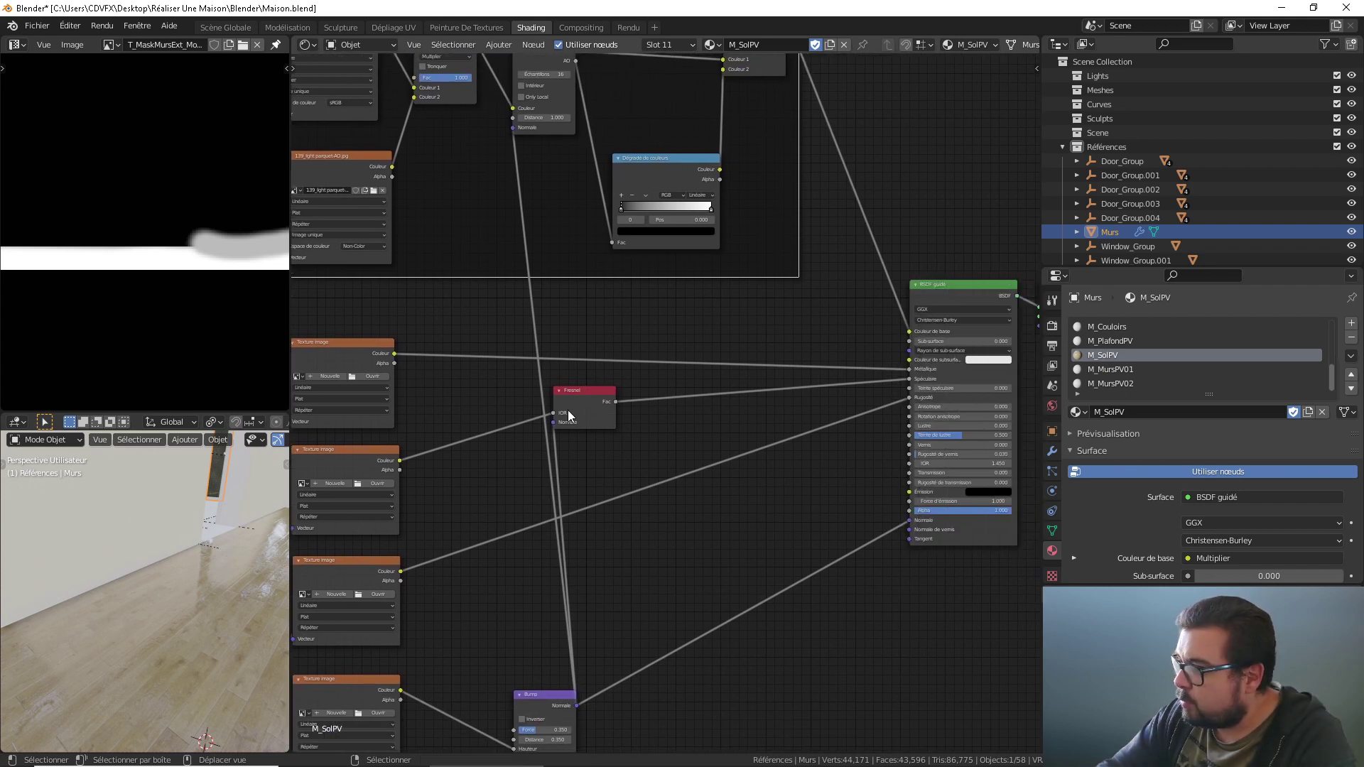
{"action": "middle_click_drag", "start_coordinate": [569, 410], "coordinate": [601, 393]}
{"action": "left_click", "coordinate": [533, 346]}
{"action": "key", "text": "Delete"}
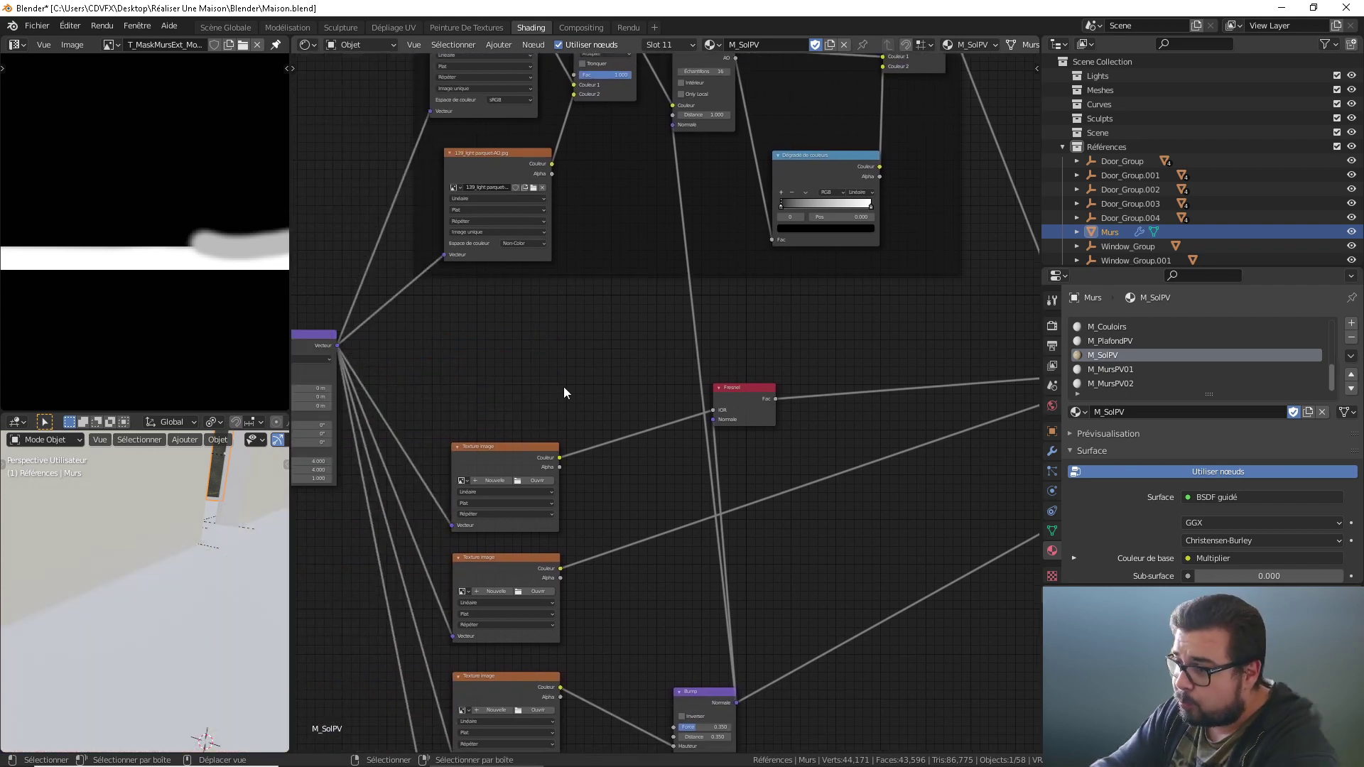
Step: Load 139_light parquet_SPEC.jpg into the image texture node feeding the Fresnel IOR, move the node up, and set its color space to Non-Color
{"action": "middle_click_drag", "start_coordinate": [598, 489], "coordinate": [556, 426]}
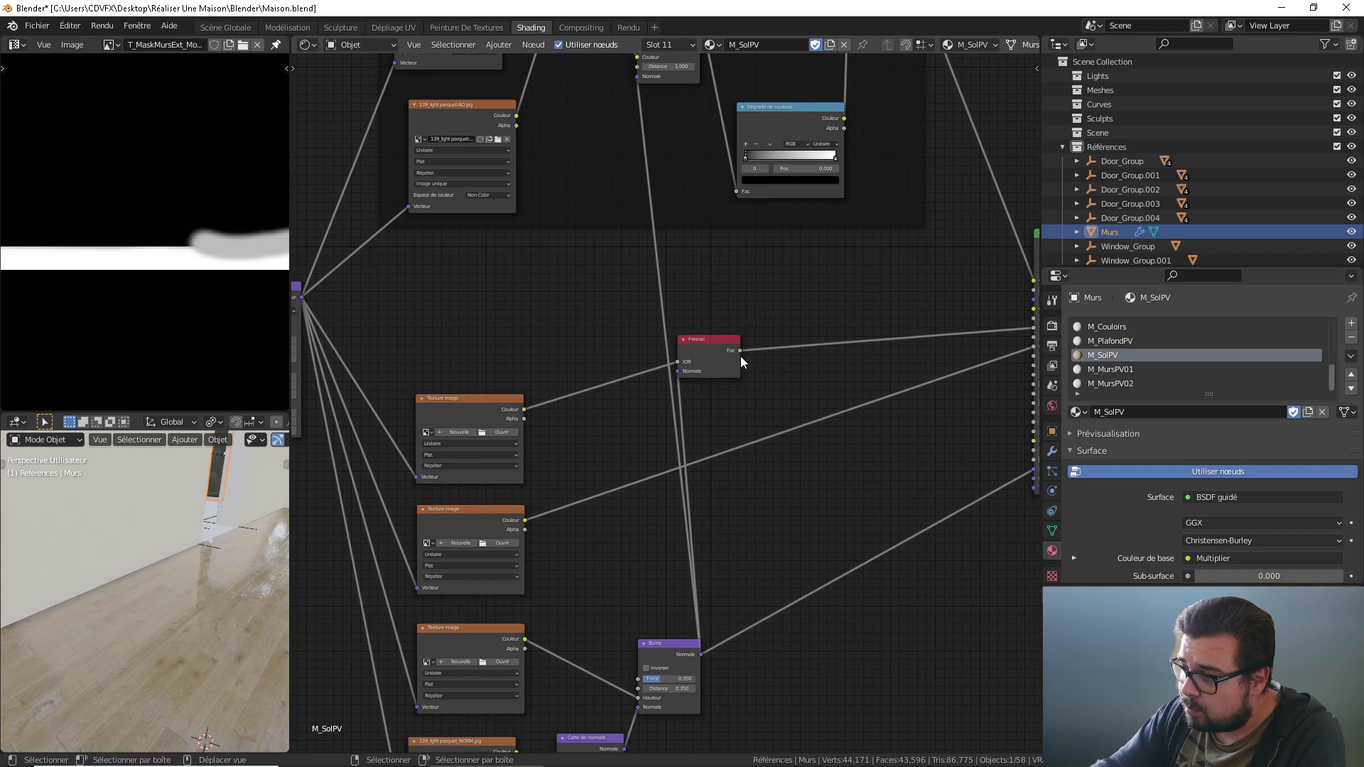
{"action": "left_click", "coordinate": [512, 433]}
{"action": "left_click", "coordinate": [378, 426]}
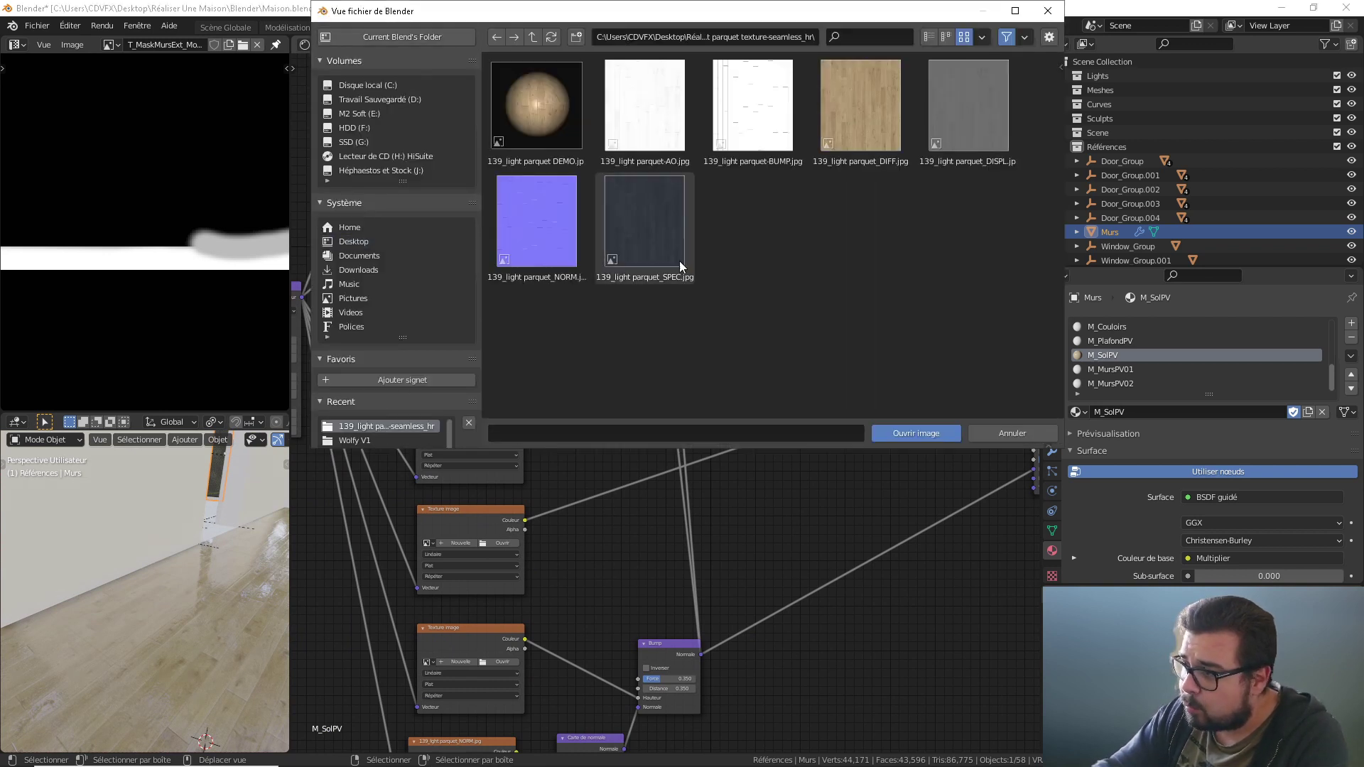
{"action": "double_click", "coordinate": [665, 240]}
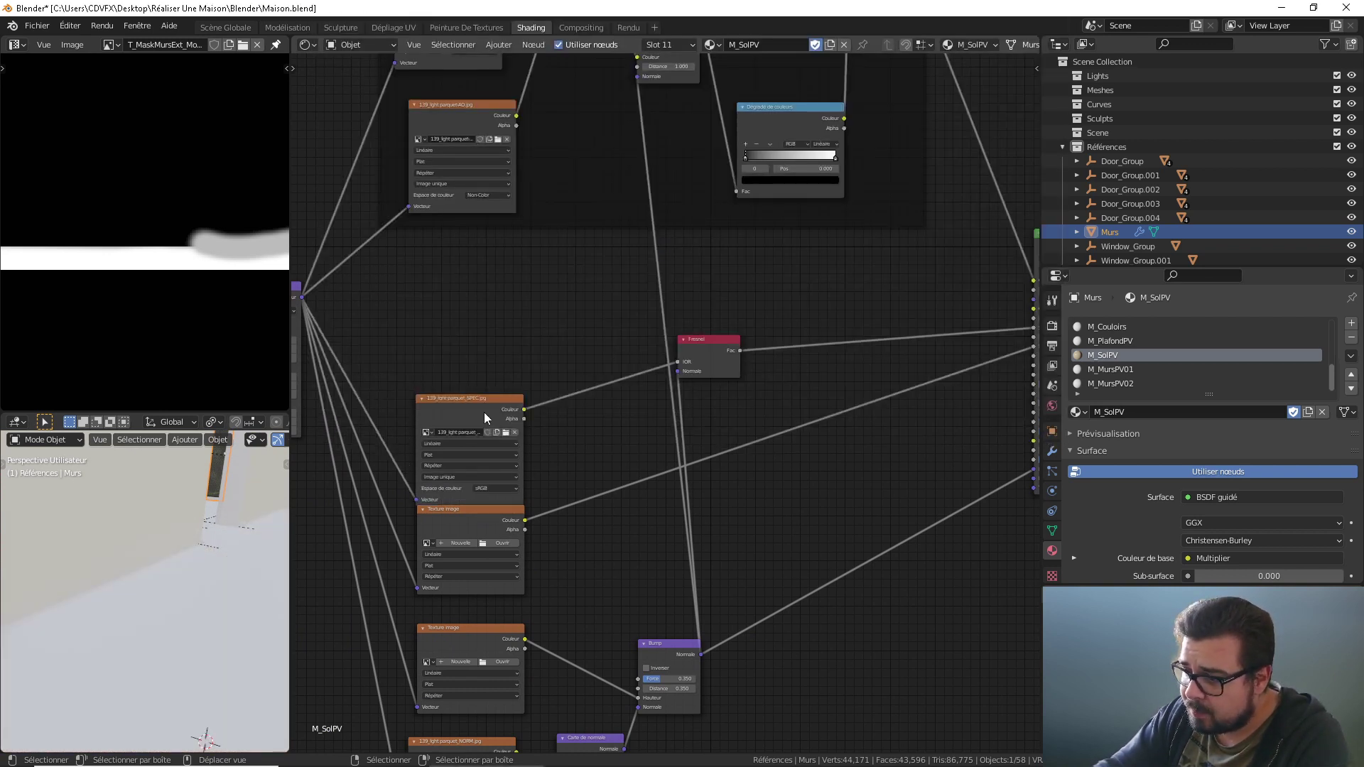
{"action": "left_click_drag", "start_coordinate": [480, 400], "coordinate": [480, 354]}
{"action": "left_click", "coordinate": [500, 442]}
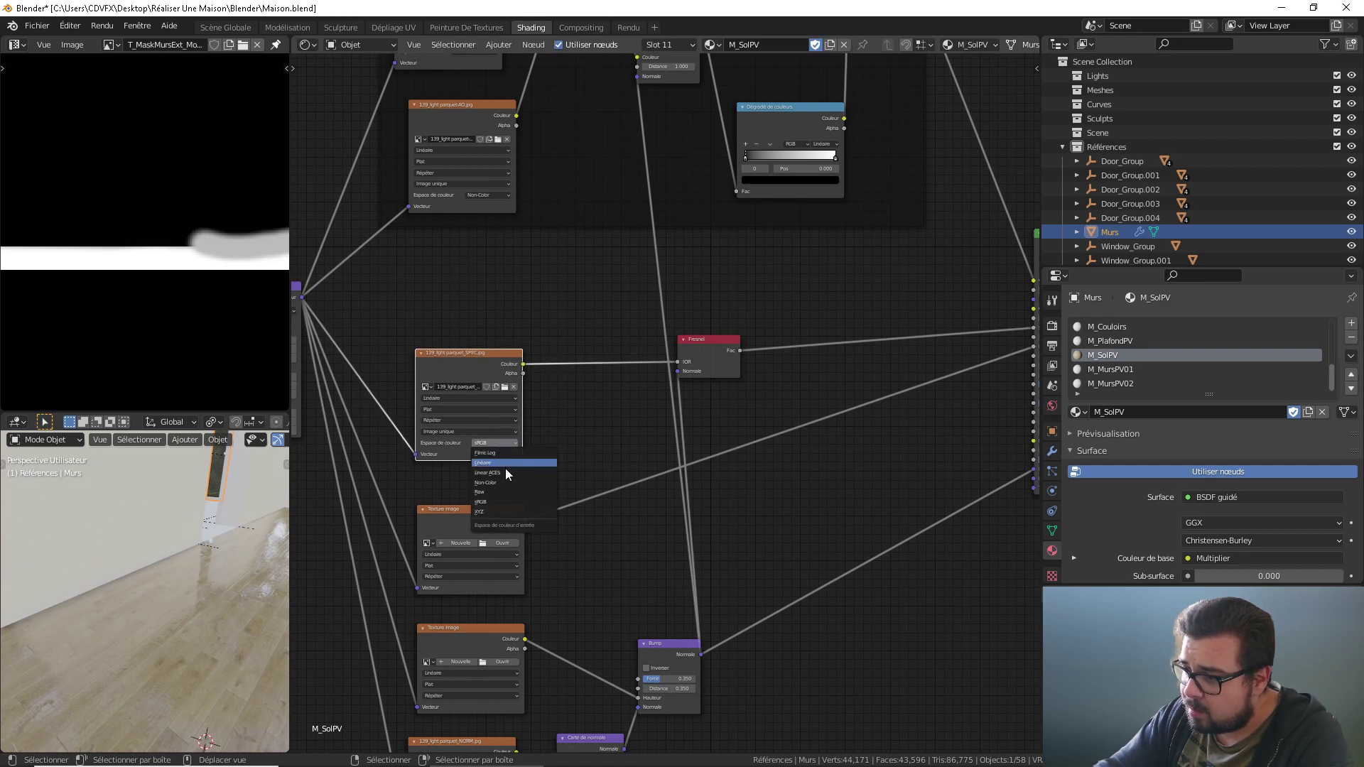
{"action": "left_click", "coordinate": [505, 482]}
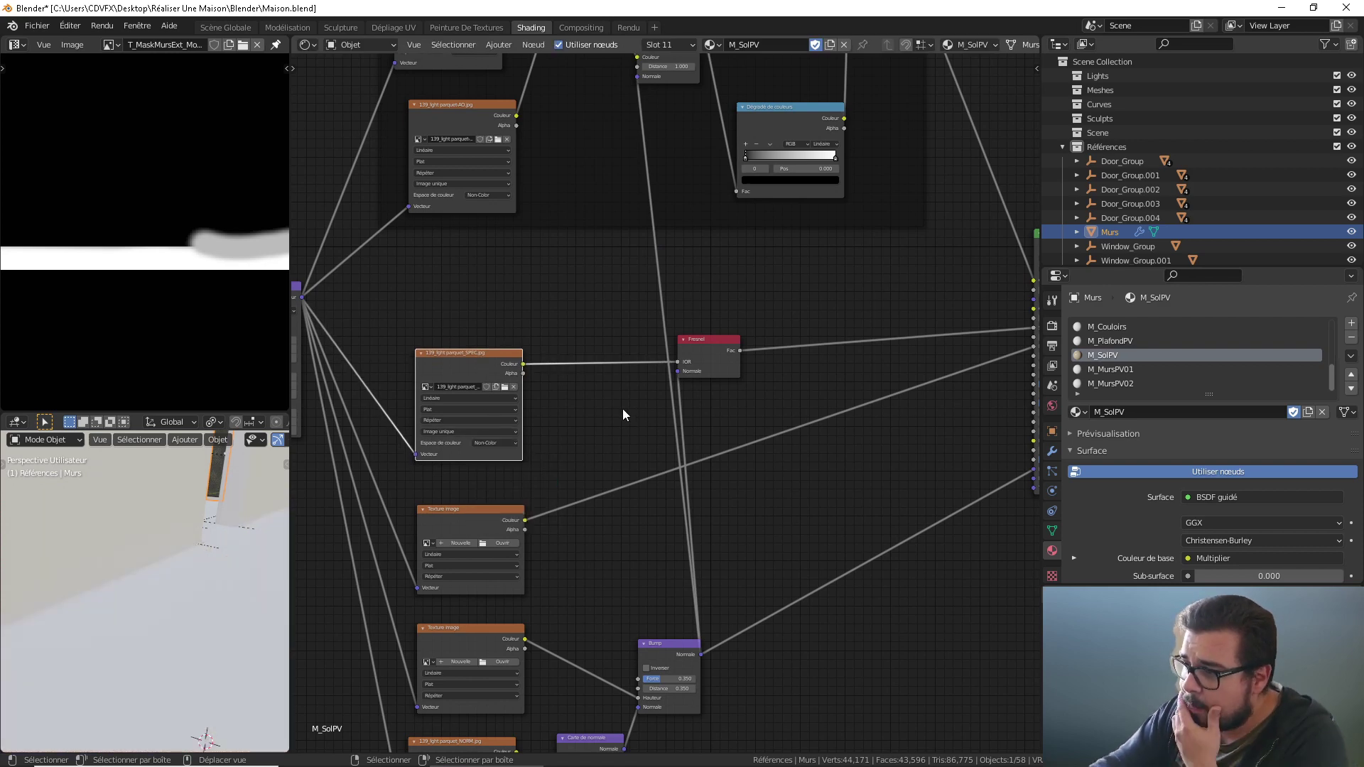
Step: Load 139_light parquet_SPEC.jpg into the empty image texture node feeding the Principled BSDF roughness and check the floor's reflections
{"action": "left_click", "coordinate": [503, 543]}
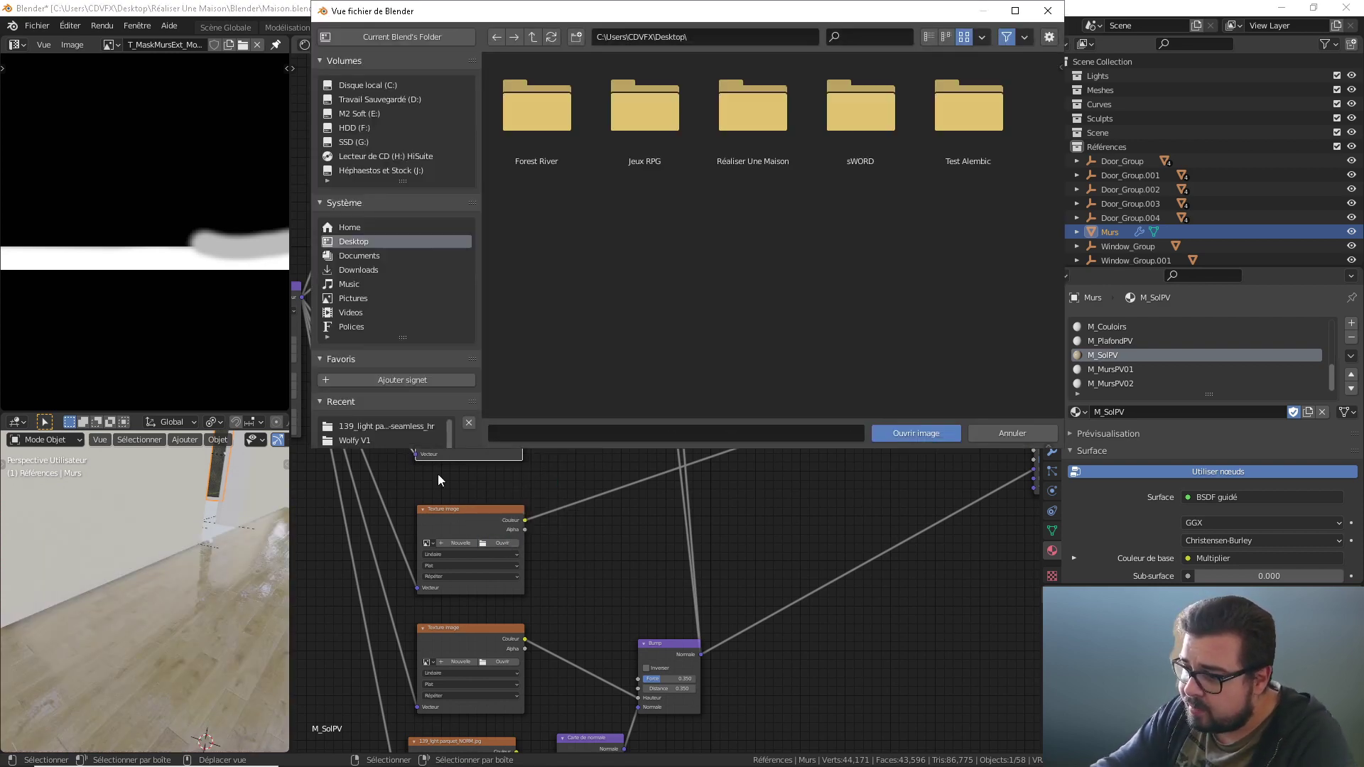
{"action": "left_click", "coordinate": [379, 426]}
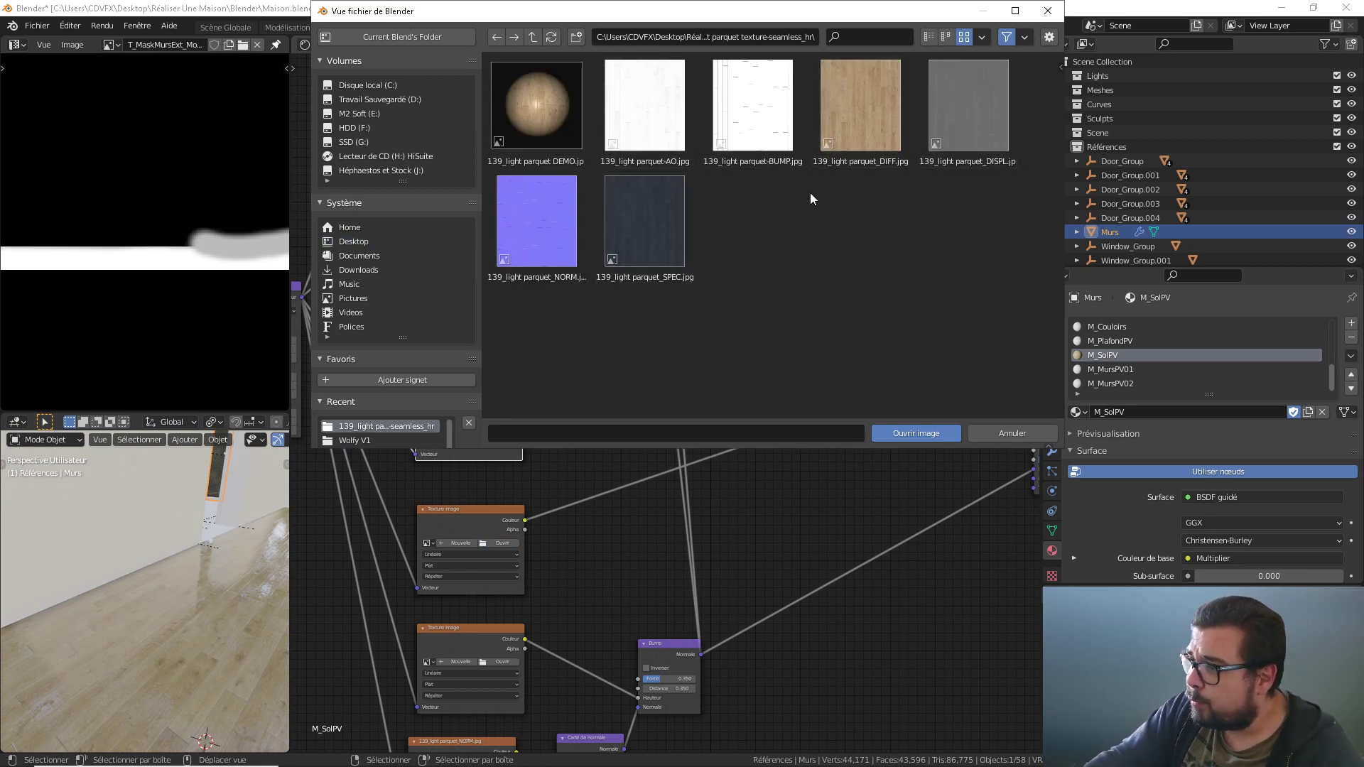
{"action": "double_click", "coordinate": [659, 228]}
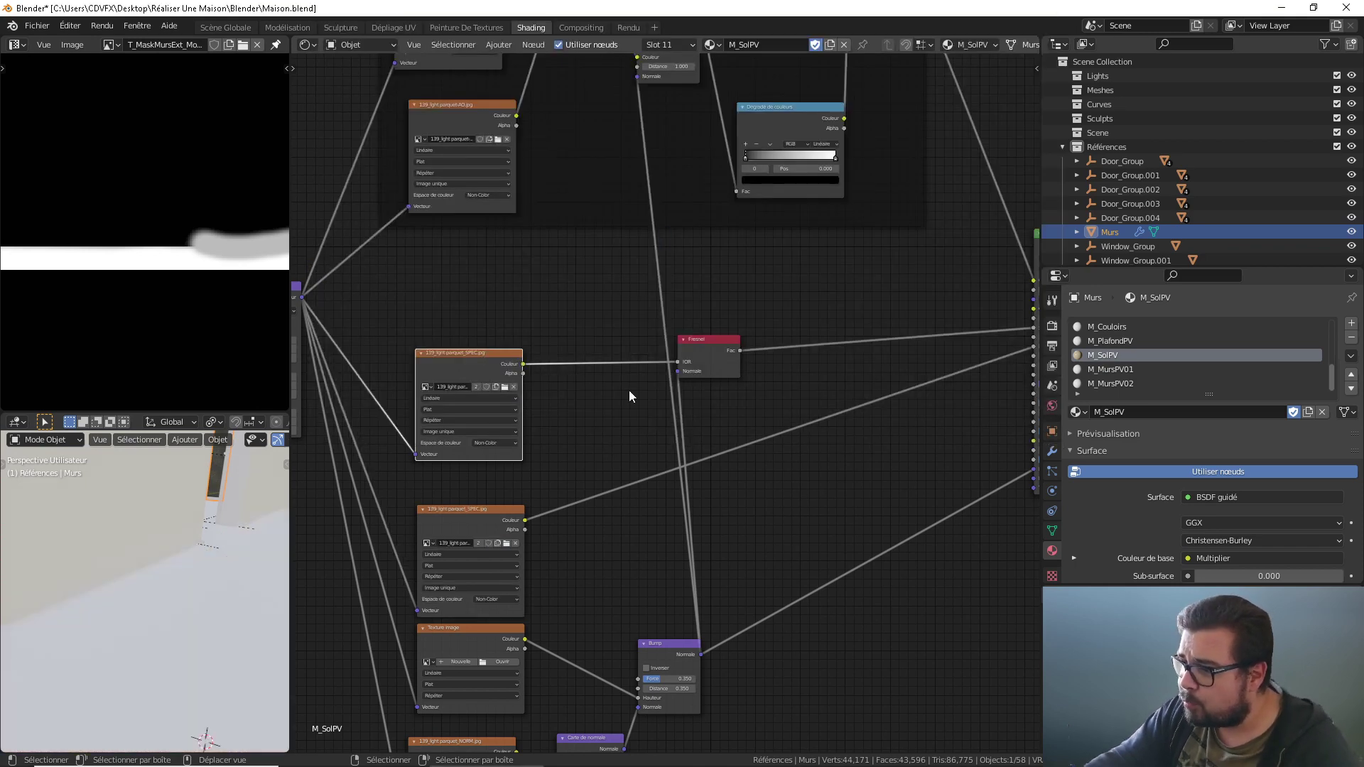
{"action": "middle_click_drag", "start_coordinate": [604, 544], "coordinate": [567, 542]}
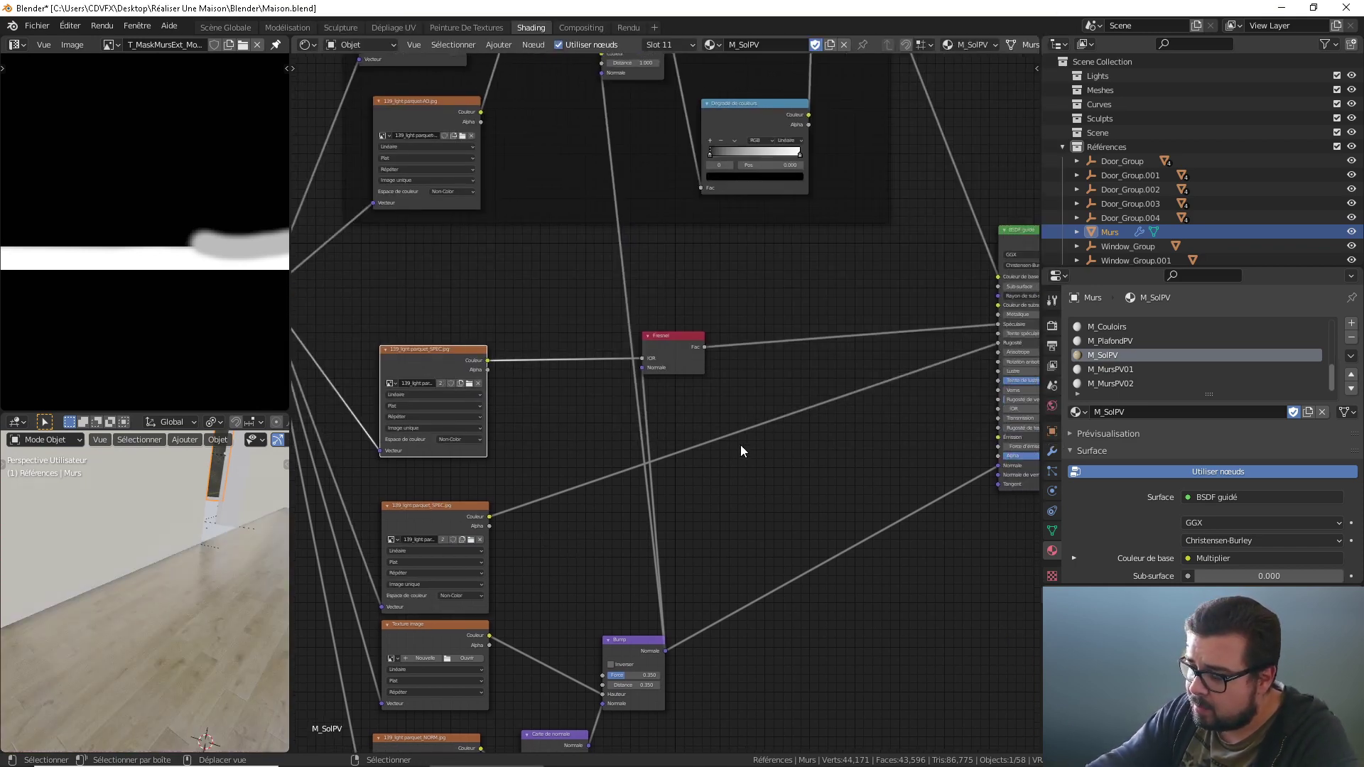
{"action": "middle_click_drag", "start_coordinate": [204, 626], "coordinate": [173, 603]}
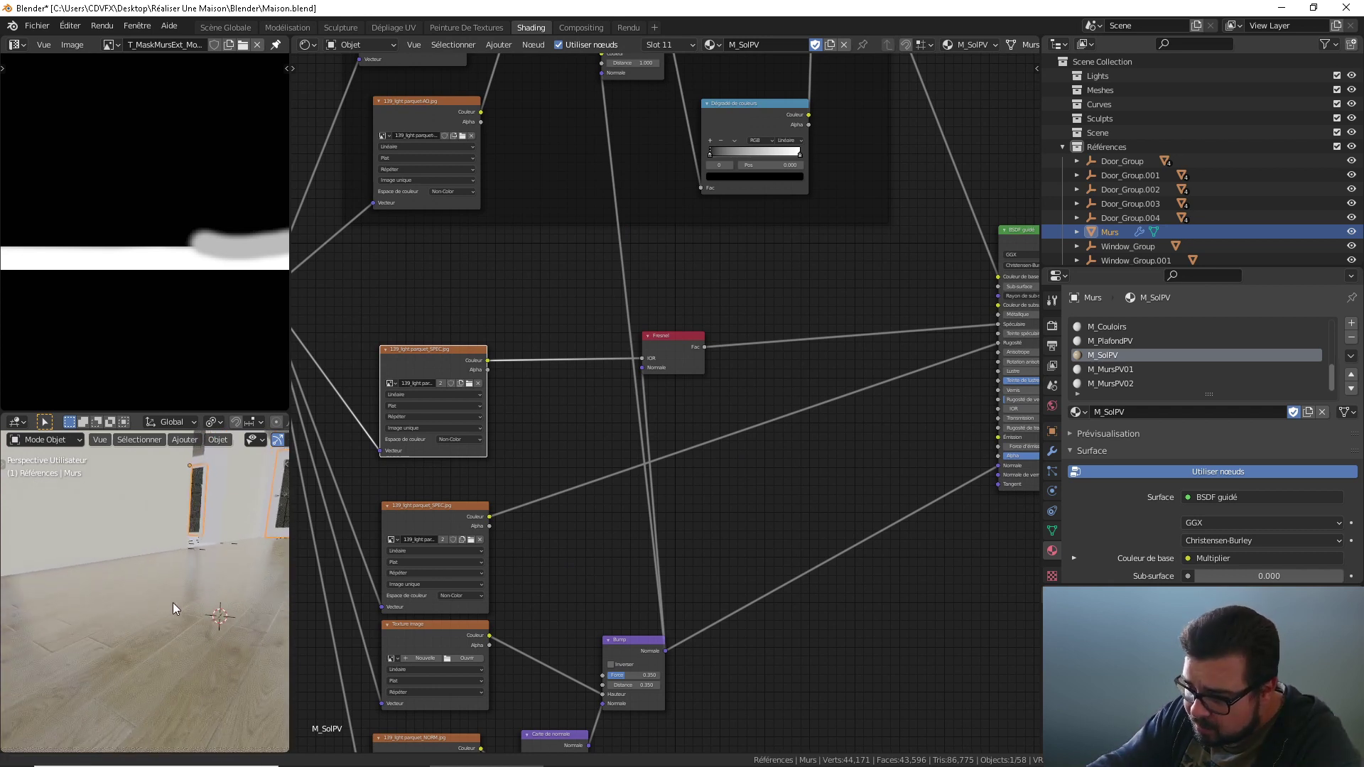
Step: Insert an Invert node on the link between the roughness texture and the Principled BSDF, and move that texture node slightly up
{"action": "key", "text": "shift+a"}
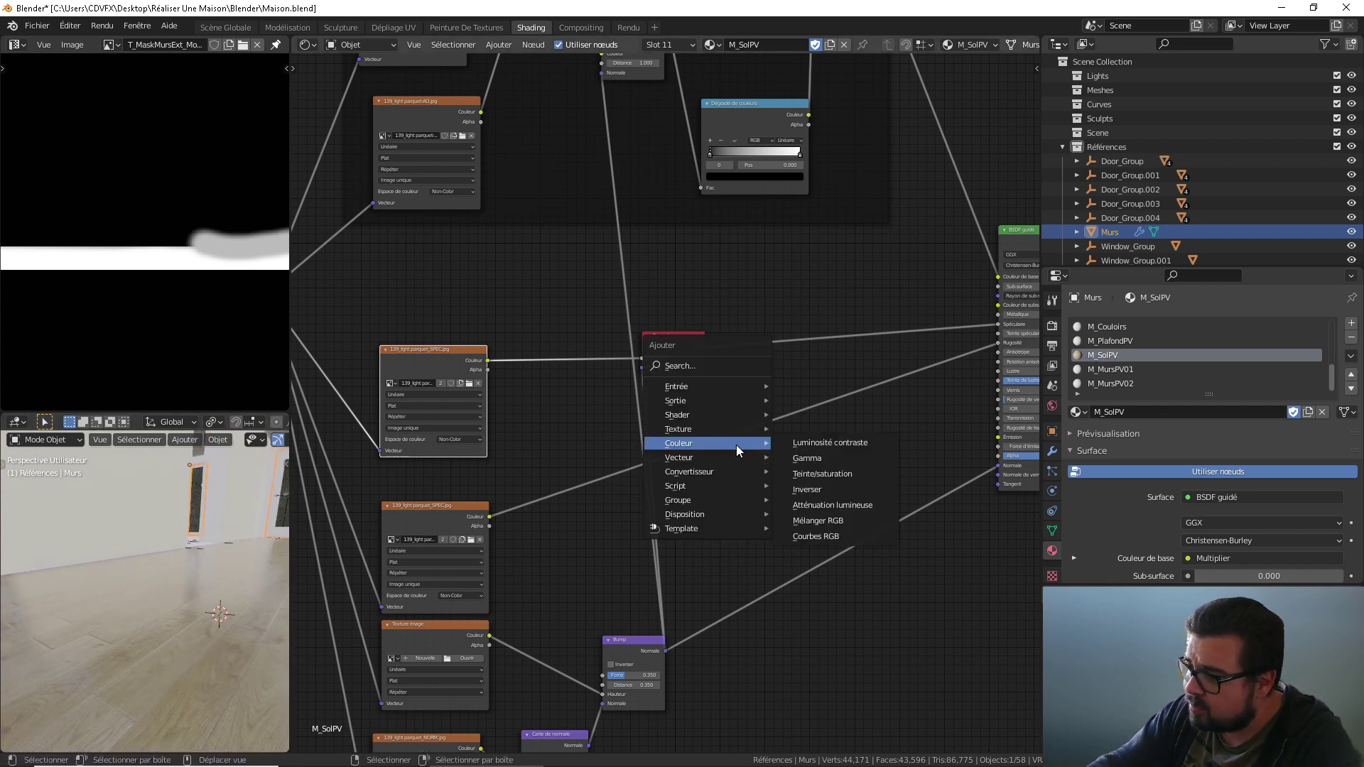
{"action": "left_click", "coordinate": [810, 489]}
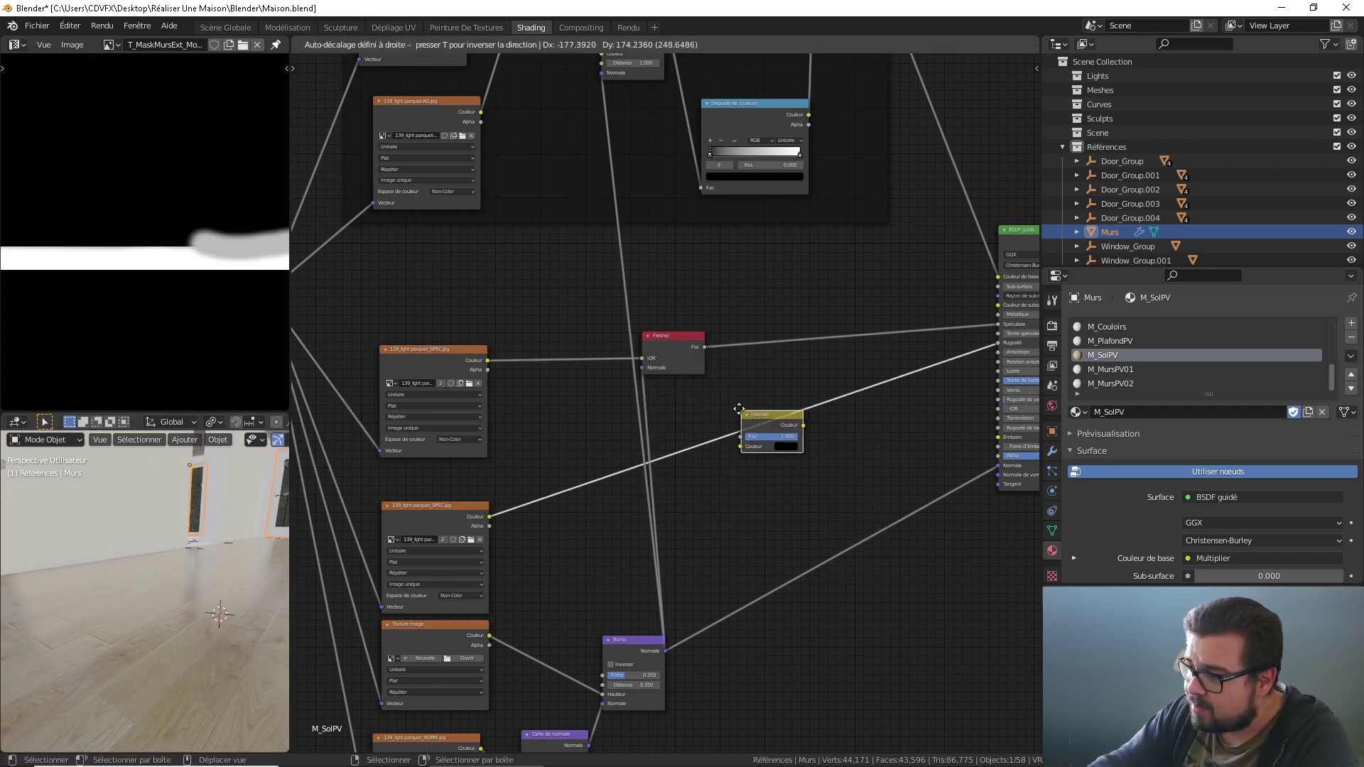
{"action": "left_click", "coordinate": [737, 408]}
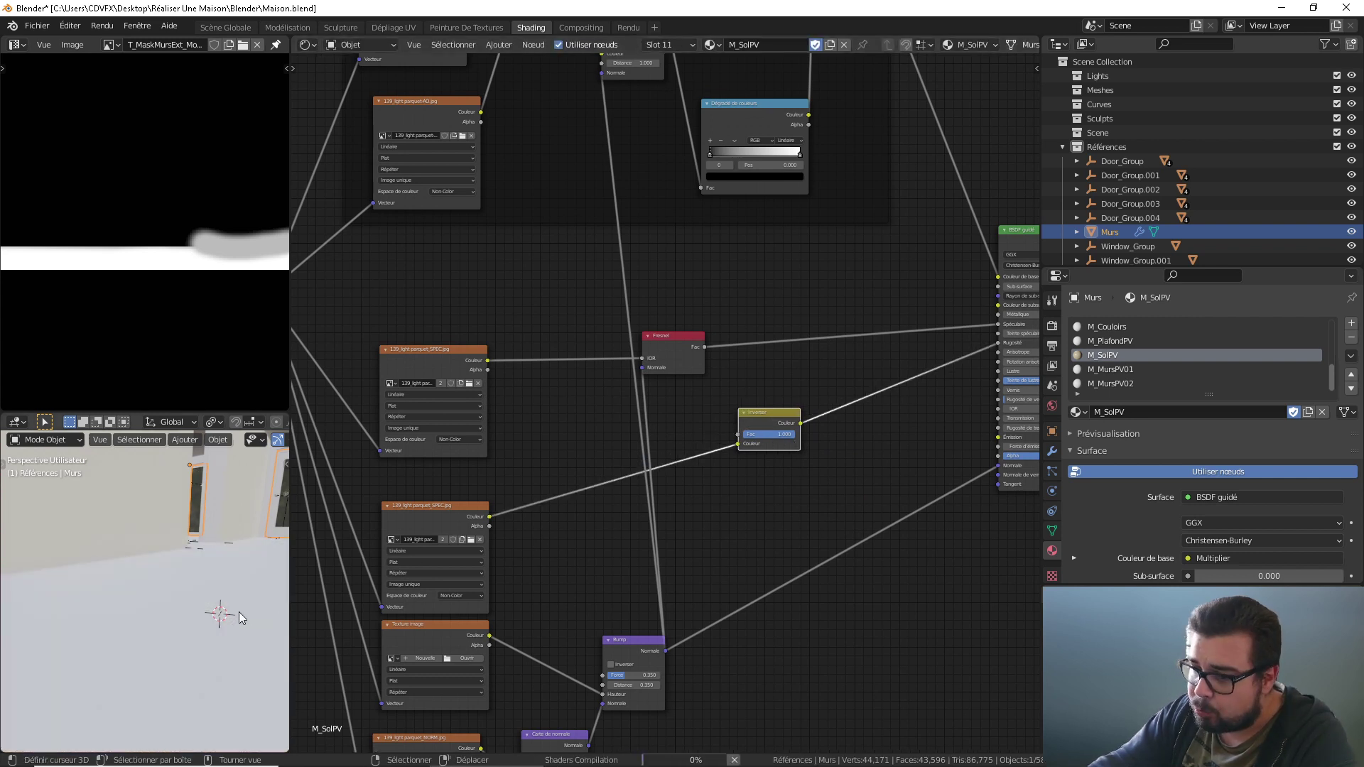
{"action": "mouse_move", "coordinate": [208, 637]}
{"action": "middle_mouse_down"}
{"action": "mouse_move", "coordinate": [211, 650]}
{"action": "mouse_move", "coordinate": [190, 612]}
{"action": "mouse_move", "coordinate": [192, 629]}
{"action": "middle_mouse_up"}
{"action": "left_click_drag", "start_coordinate": [450, 514], "coordinate": [449, 501]}
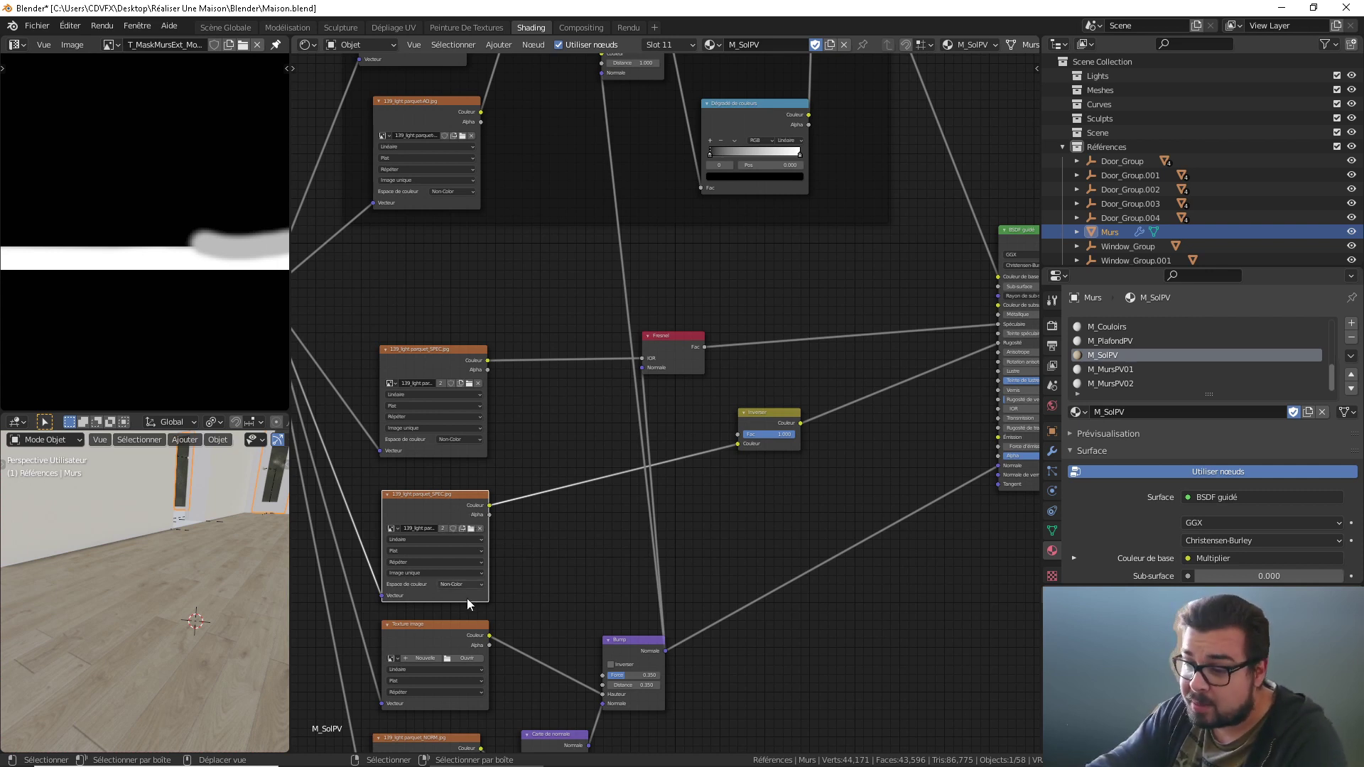
Step: Load 139_light parquet_DISPL.jpg into the empty image texture node feeding the Bump height and set its color space to Non-Color
{"action": "middle_click_drag", "start_coordinate": [534, 625], "coordinate": [576, 488]}
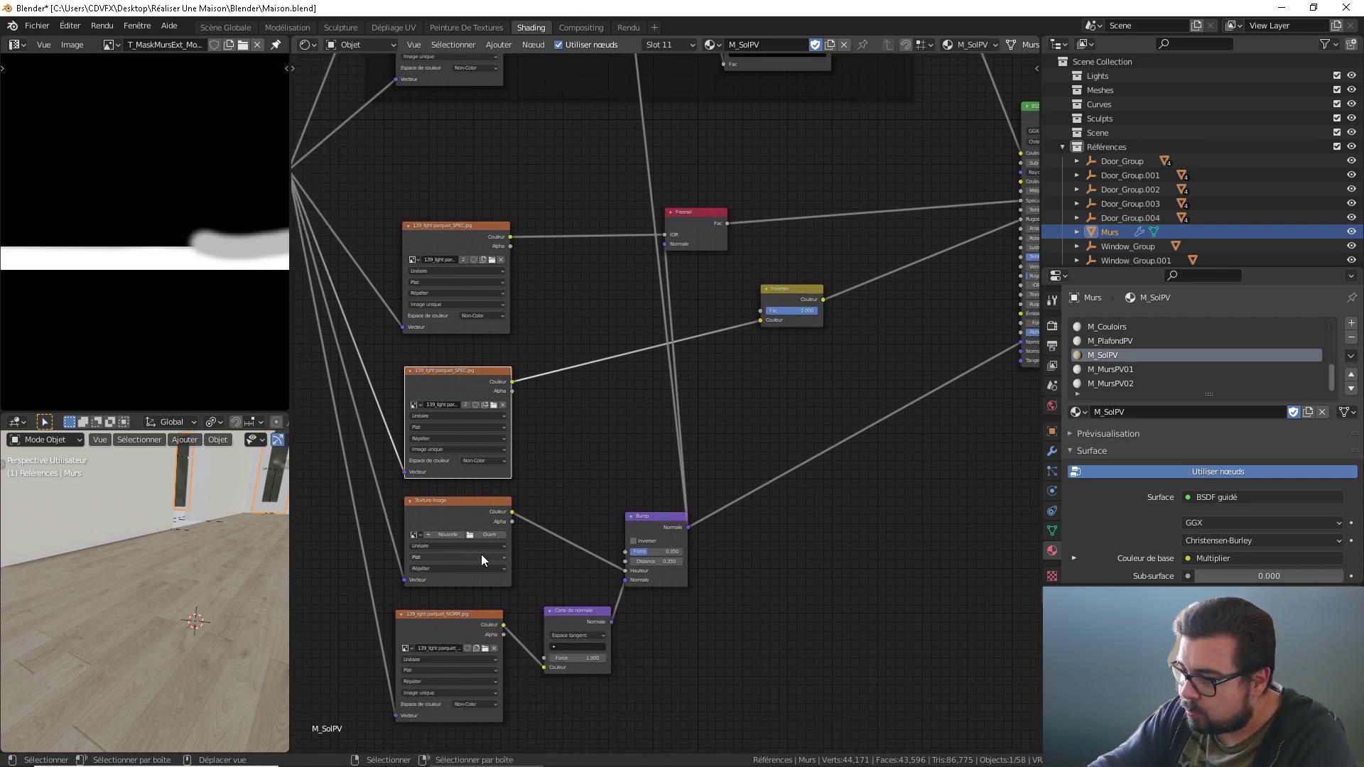
{"action": "left_click", "coordinate": [489, 534]}
{"action": "left_click", "coordinate": [398, 427]}
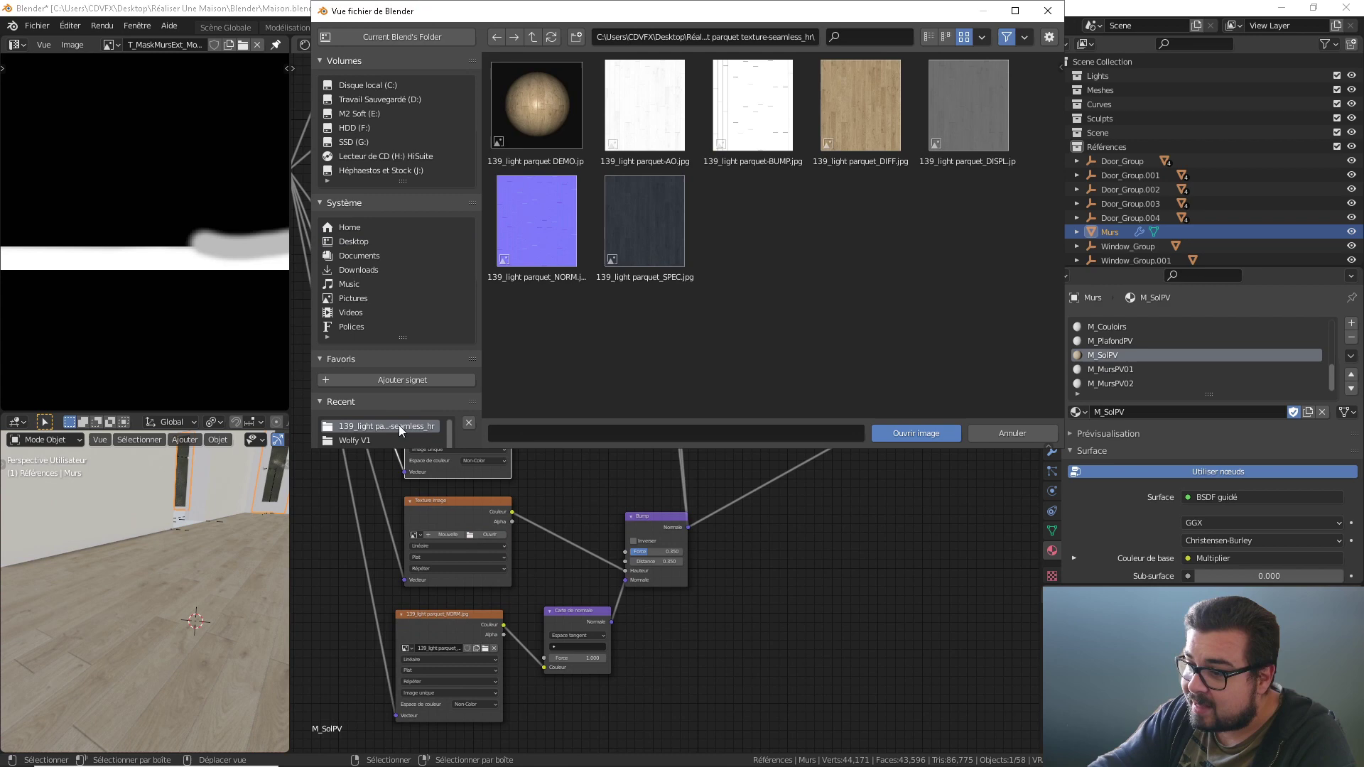
{"action": "double_click", "coordinate": [996, 139]}
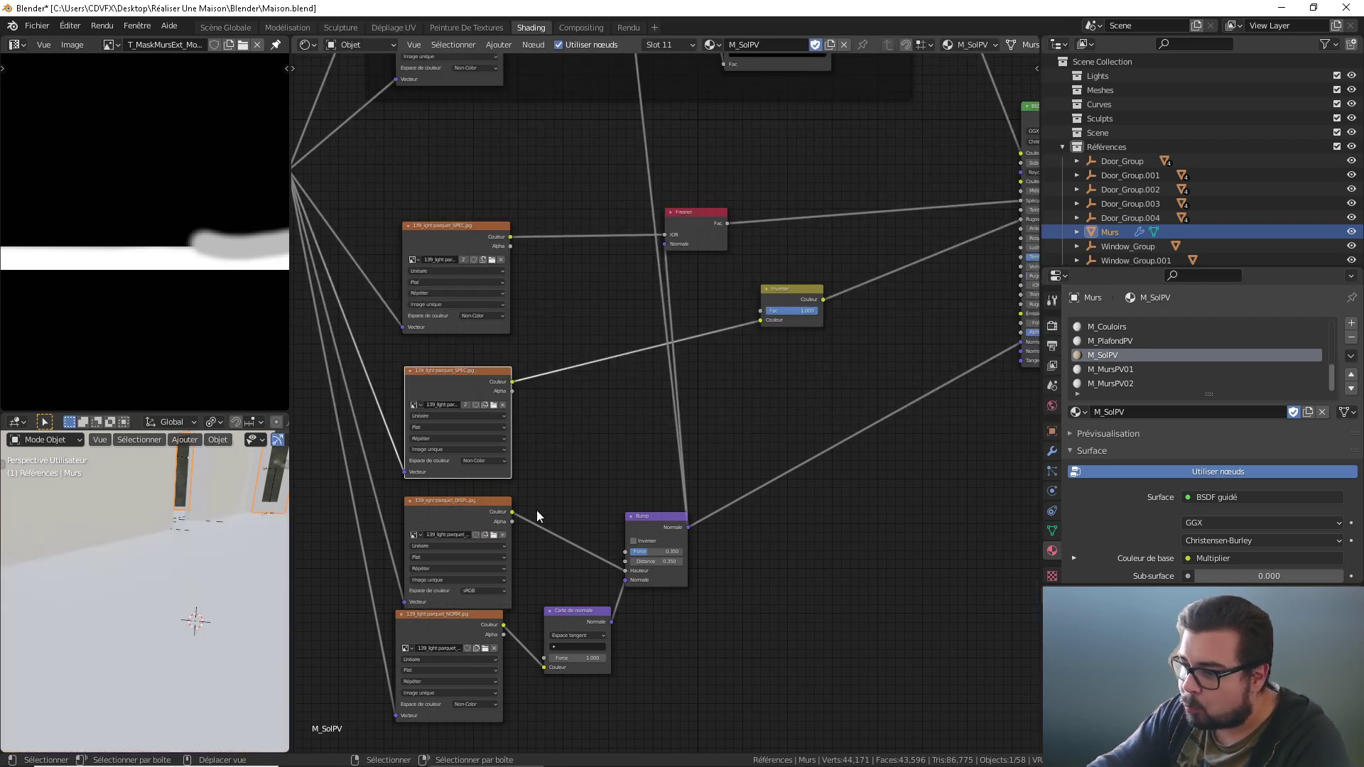
{"action": "left_click", "coordinate": [489, 591]}
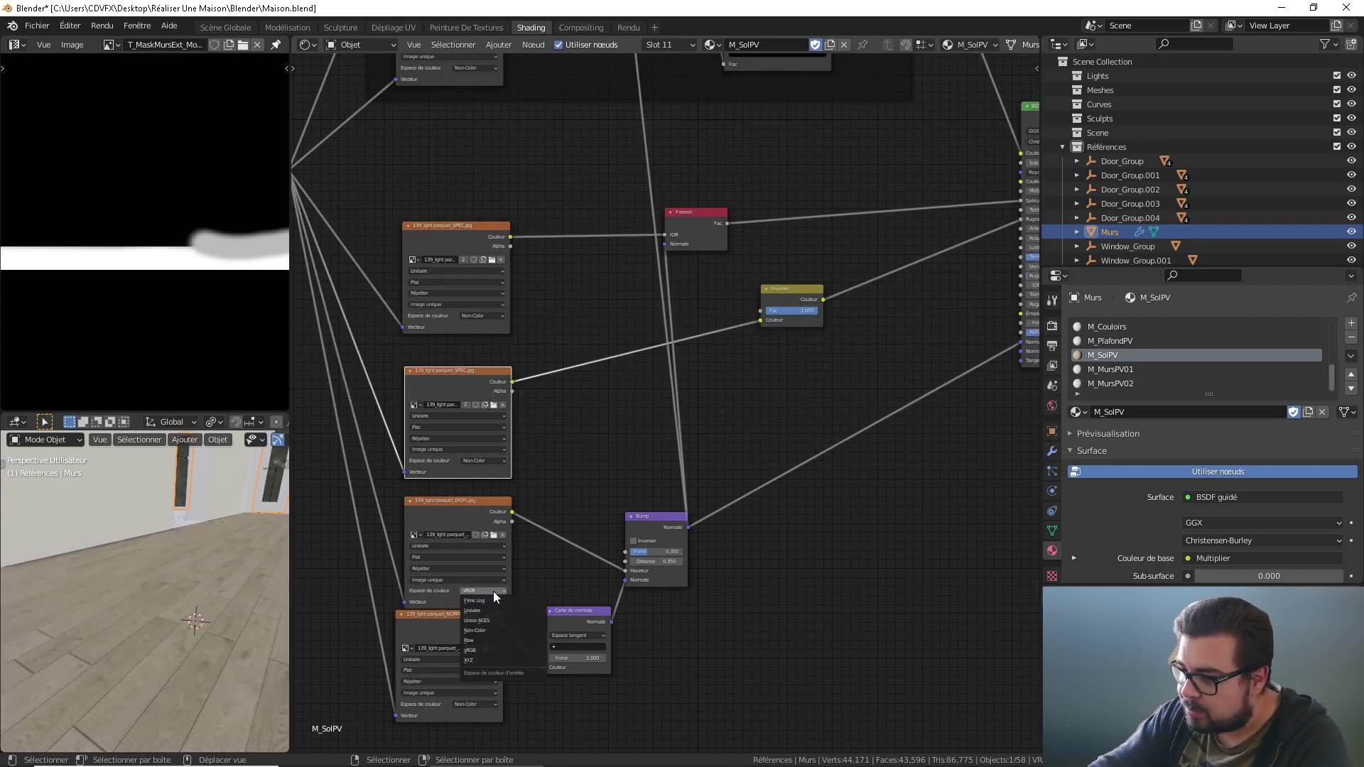
{"action": "left_click", "coordinate": [487, 629]}
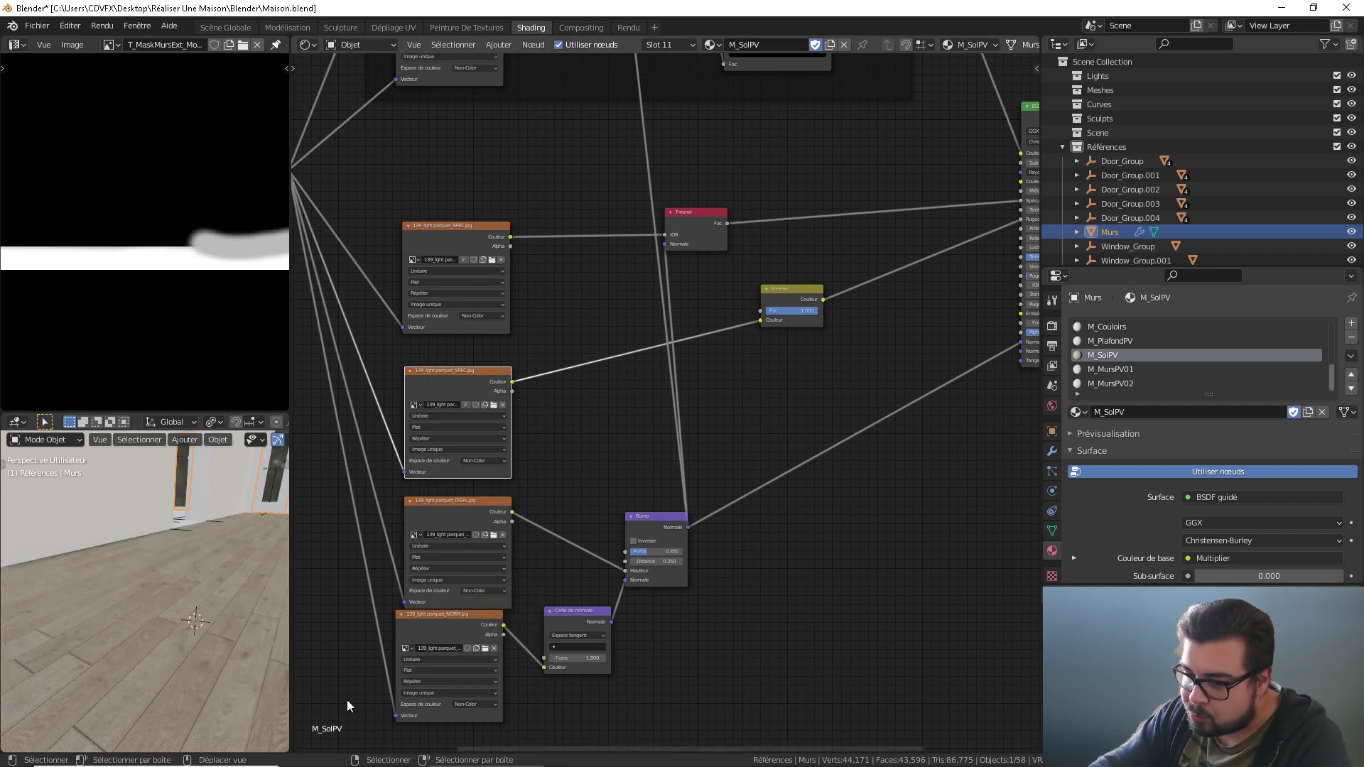
Step: Inspect the relief of the floor planks and move the NORM texture node down, clear of the DISPL node
{"action": "middle_click_drag", "start_coordinate": [223, 662], "coordinate": [216, 638]}
{"action": "scroll", "coordinate": [116, 688], "scroll_direction": "up", "scroll_amount": 3}
{"action": "scroll", "coordinate": [187, 646], "scroll_direction": "down", "scroll_amount": 3}
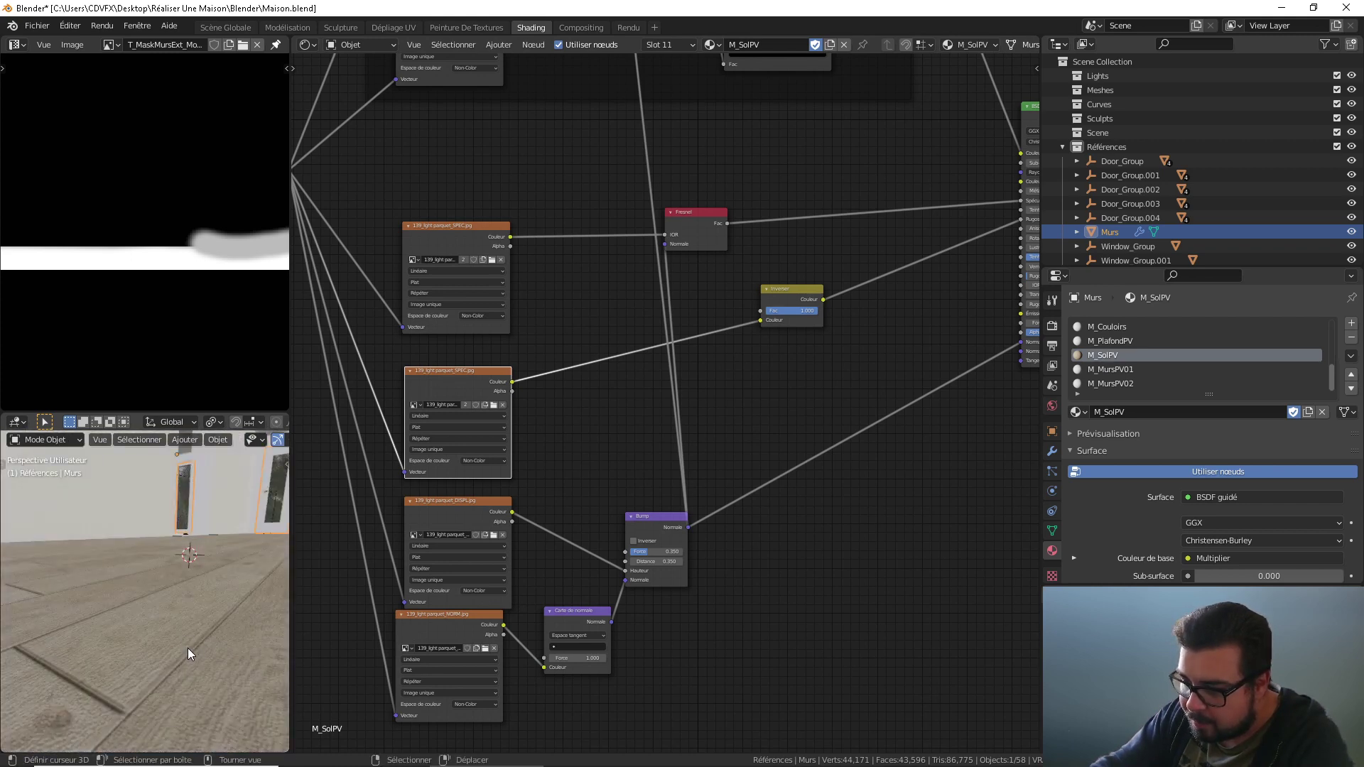
{"action": "middle_click_drag", "start_coordinate": [480, 687], "coordinate": [499, 664]}
{"action": "left_click_drag", "start_coordinate": [474, 603], "coordinate": [480, 613]}
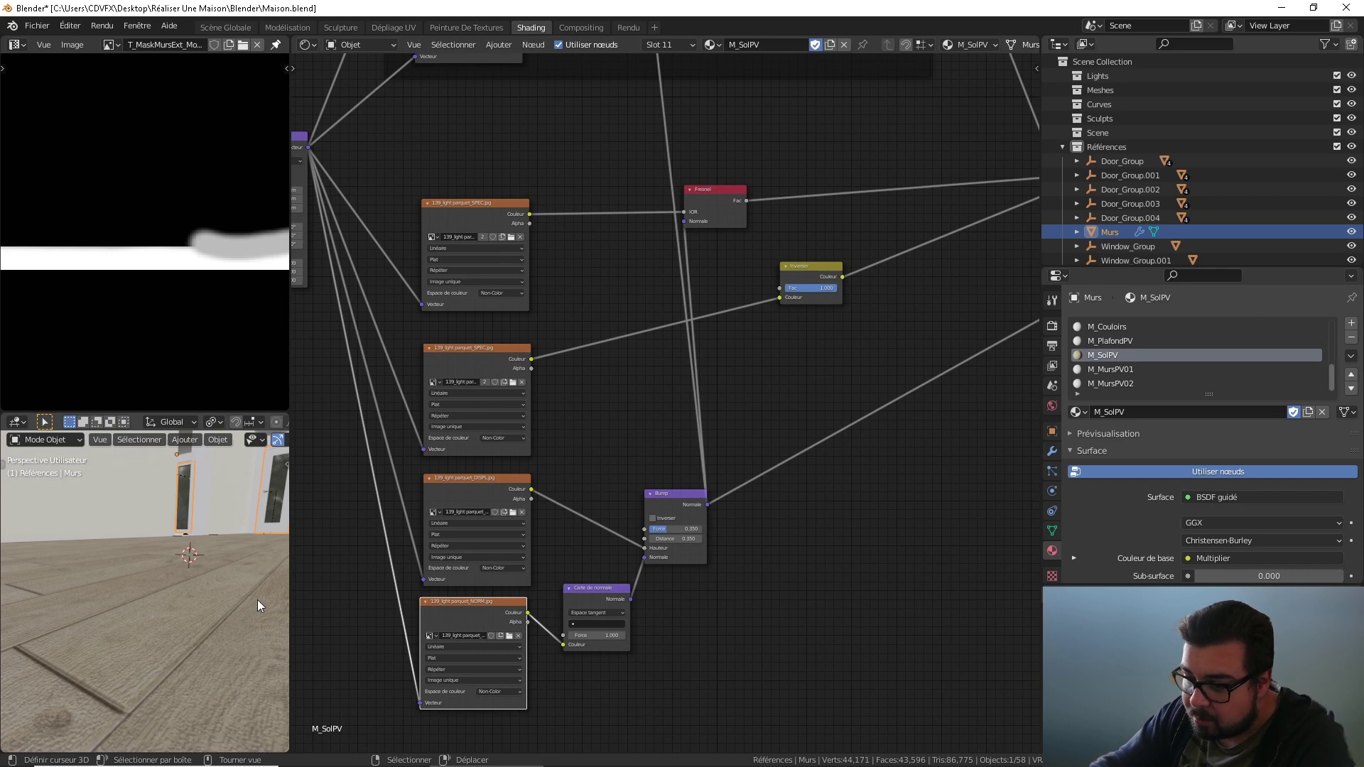
{"action": "middle_click_drag", "start_coordinate": [220, 620], "coordinate": [202, 661]}
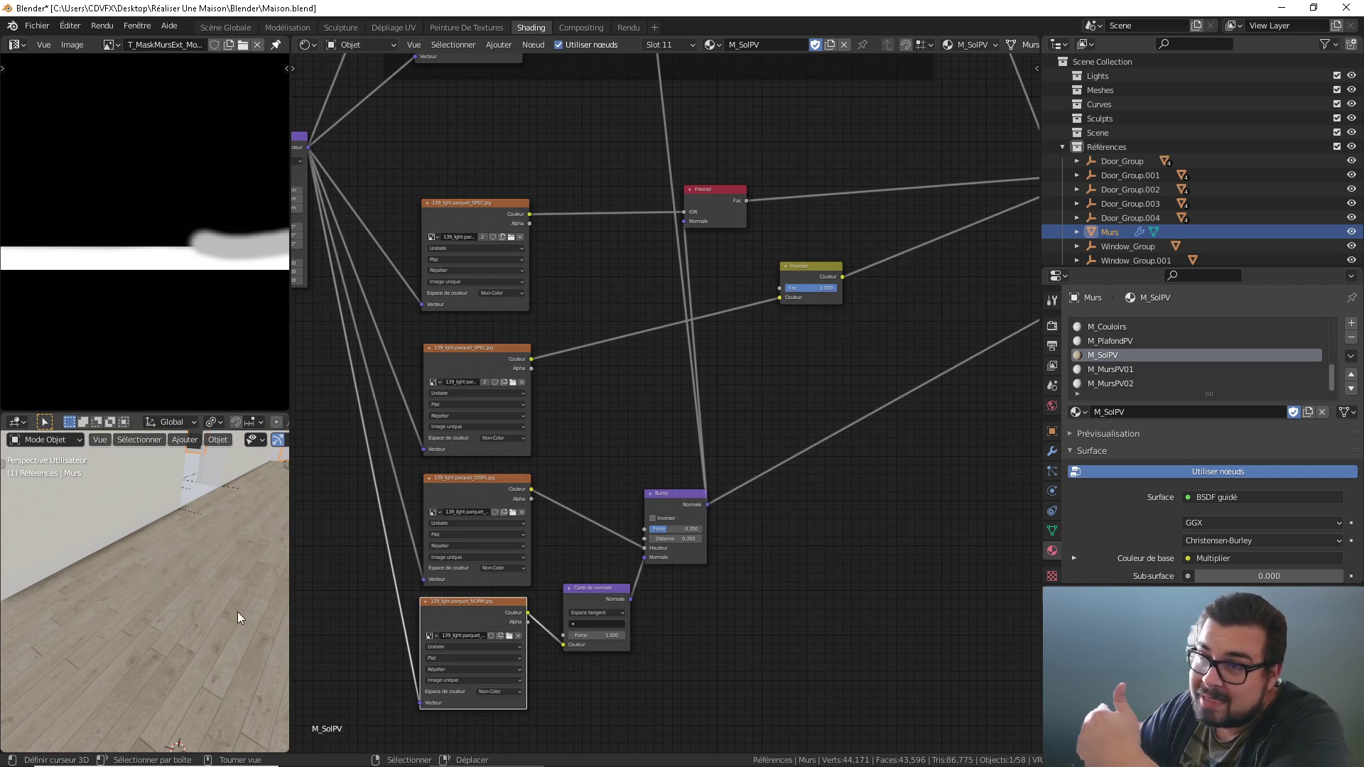
Step: Set the Mapping node's Z rotation to 90° to turn the parquet planks
{"action": "middle_click_drag", "start_coordinate": [371, 413], "coordinate": [544, 479]}
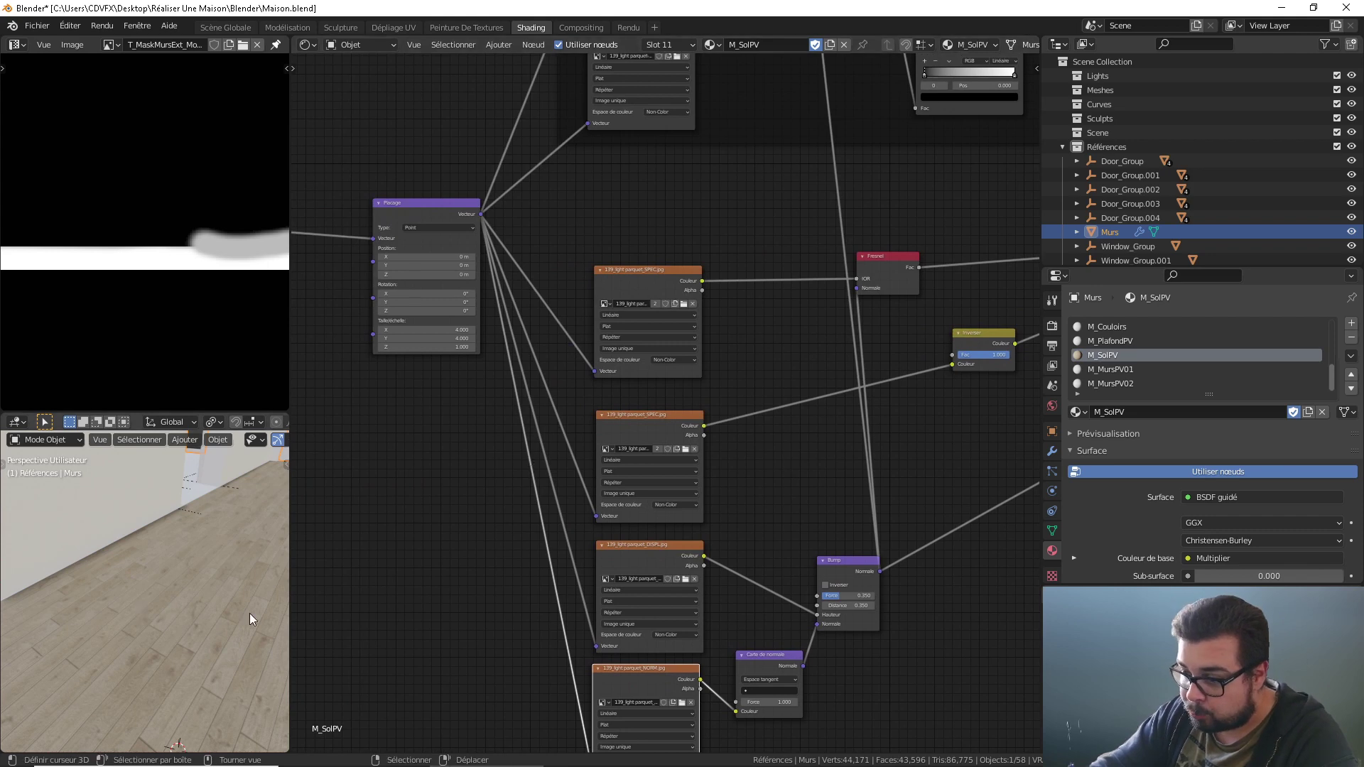
{"action": "middle_click_drag", "start_coordinate": [451, 430], "coordinate": [514, 531]}
{"action": "scroll", "coordinate": [515, 530], "scroll_direction": "up", "scroll_amount": 2}
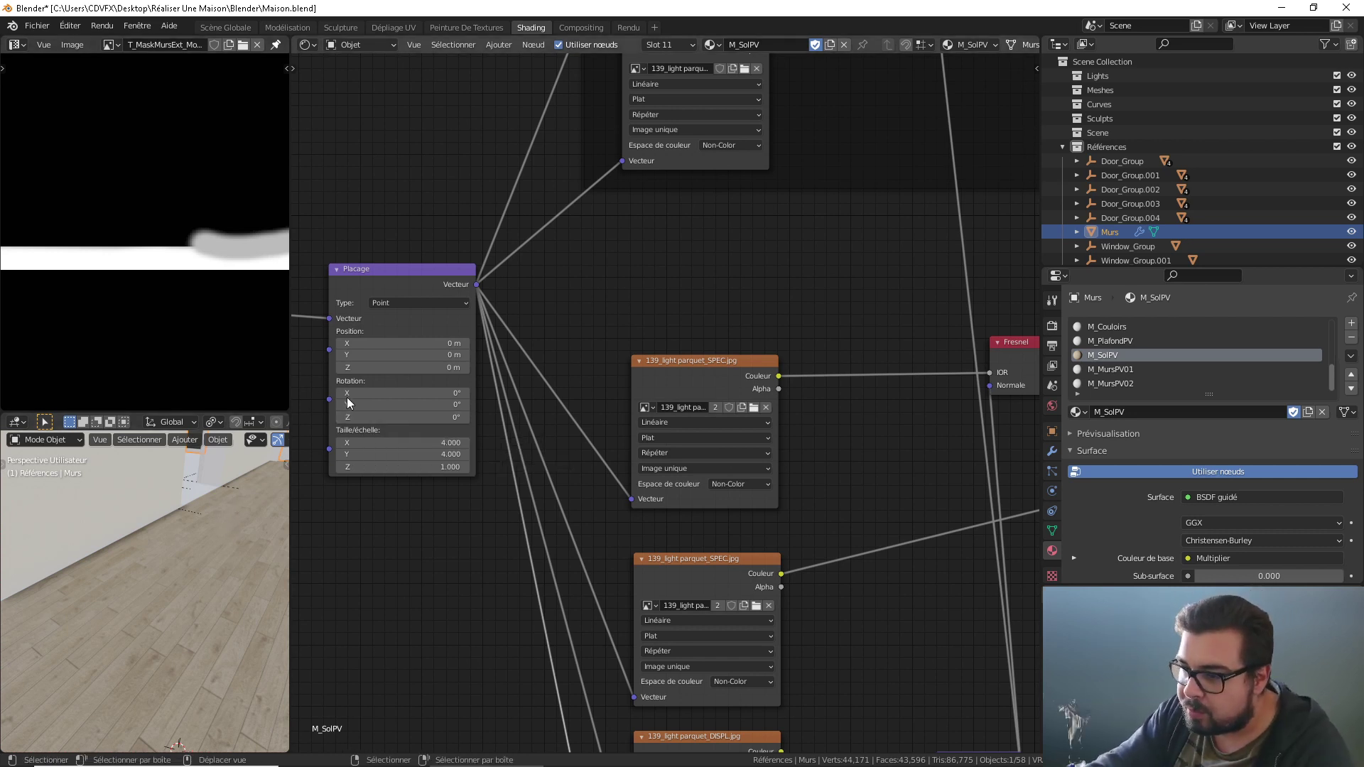
{"action": "scroll", "coordinate": [377, 421], "scroll_direction": "up", "scroll_amount": 1}
{"action": "left_click", "coordinate": [376, 420]}
{"action": "type", "text": "0d"}
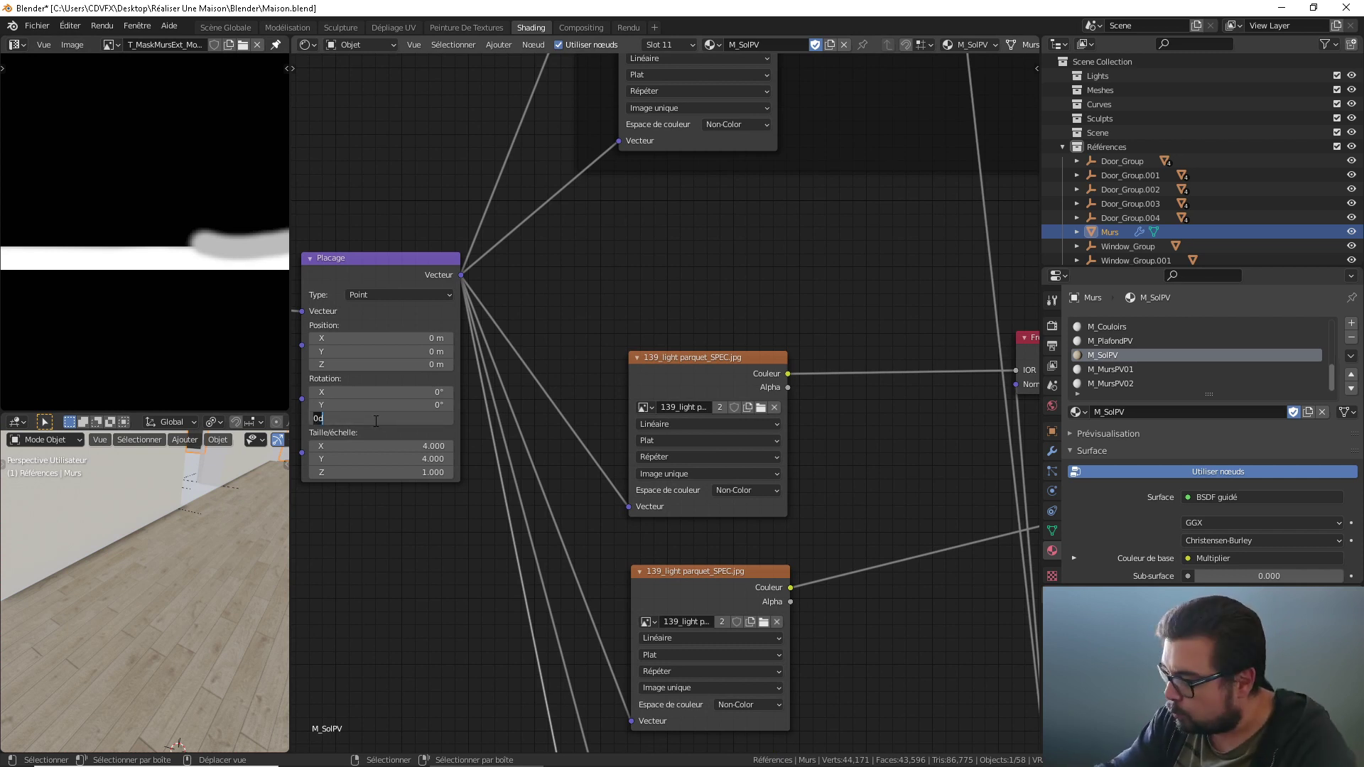
{"action": "type", "text": "9"}
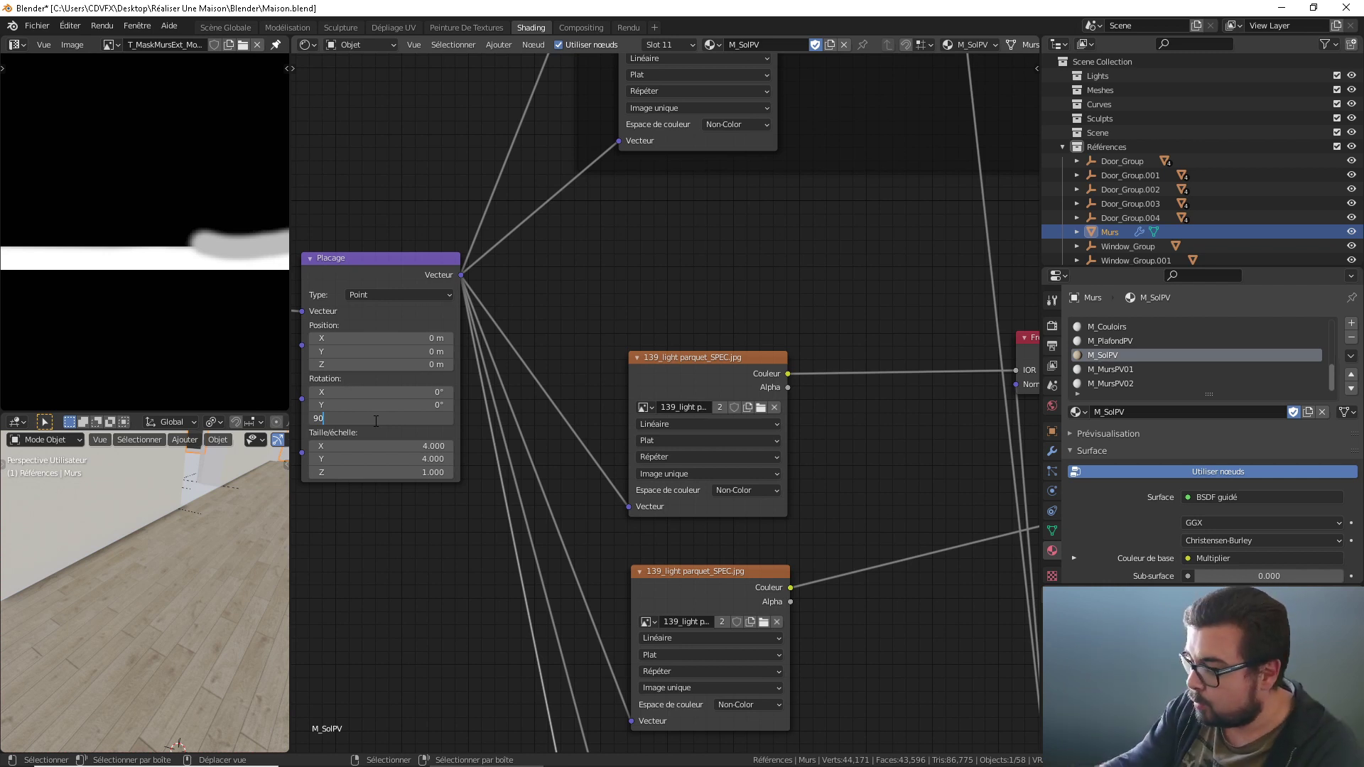
{"action": "key", "text": "Return"}
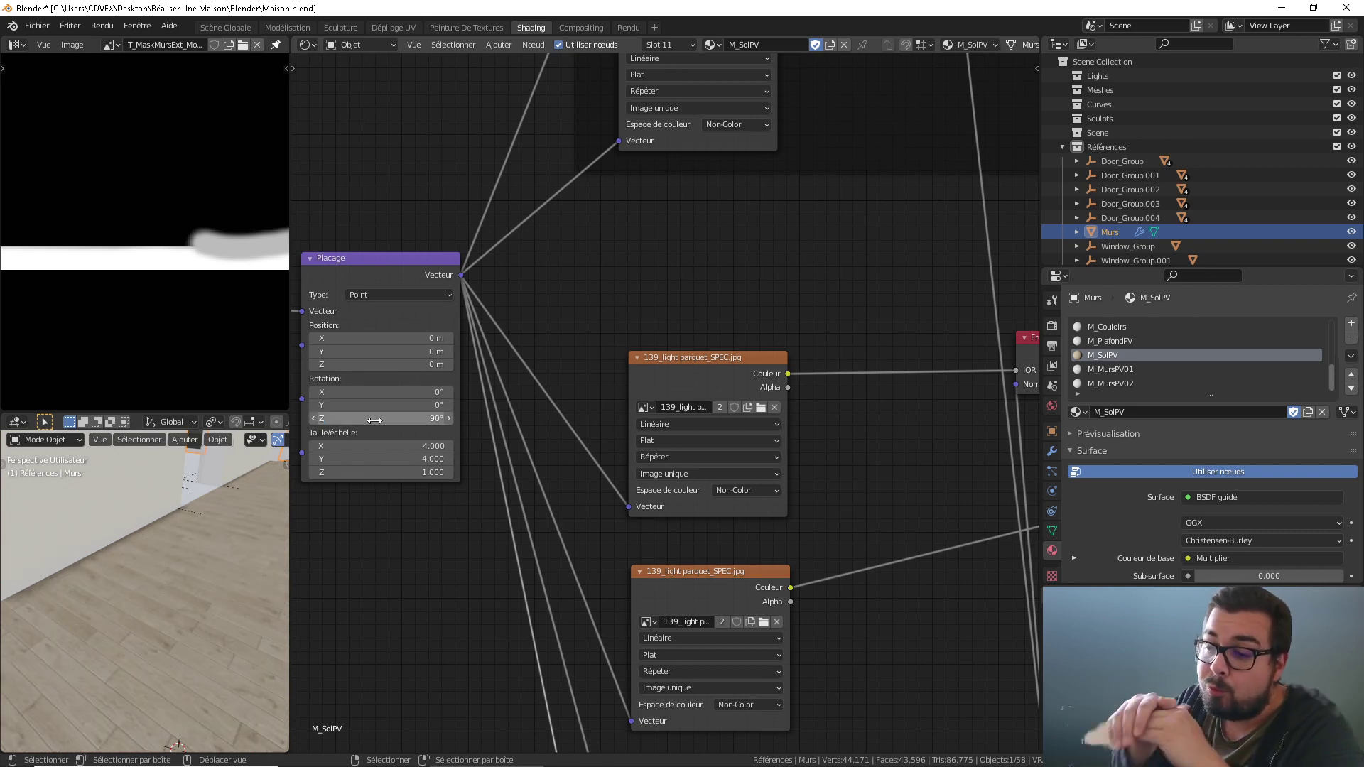
Step: Examine the plank direction, scale and relief of the parquet across the main room's floor, both close up and from farther away
{"action": "scroll", "coordinate": [224, 688], "scroll_direction": "down", "scroll_amount": 5}
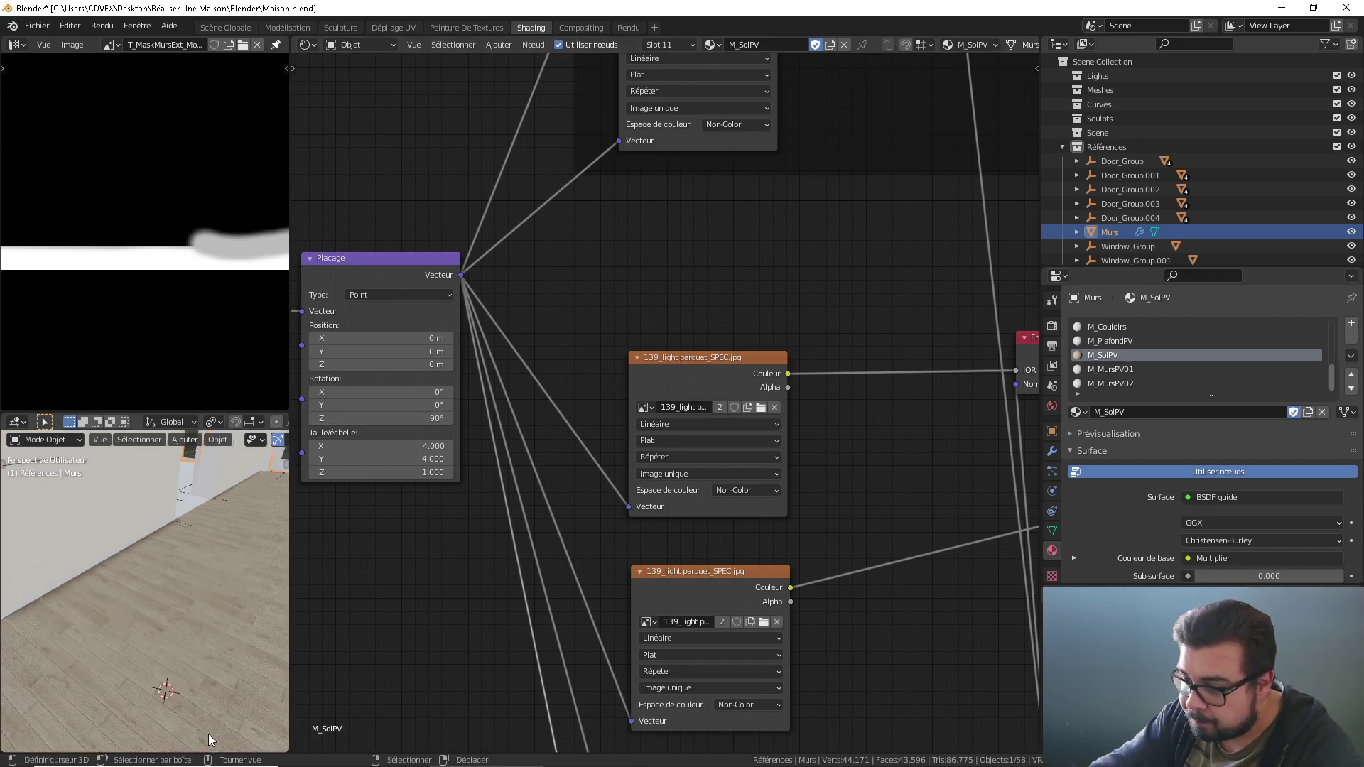
{"action": "scroll", "coordinate": [129, 638], "scroll_direction": "up", "scroll_amount": 5}
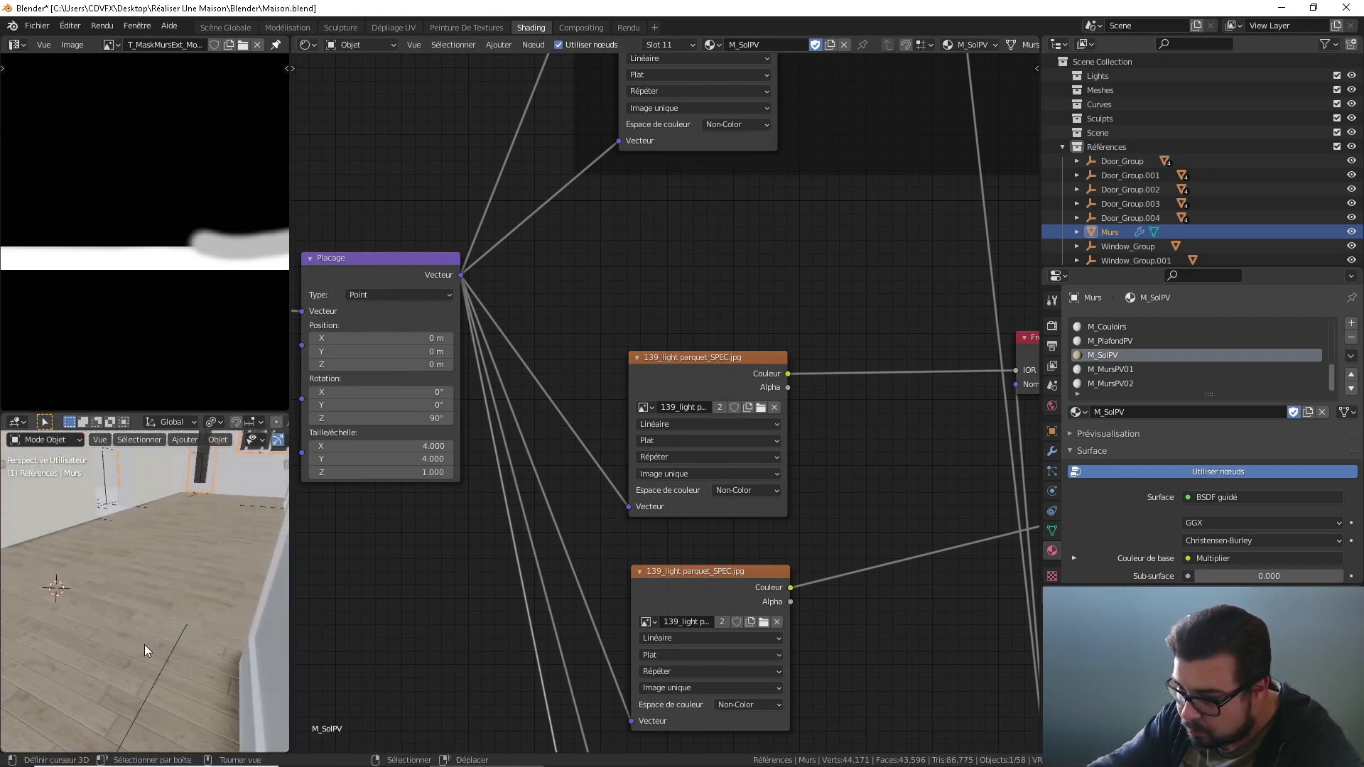
{"action": "middle_click_drag", "start_coordinate": [150, 623], "coordinate": [155, 591], "text": "ctrl"}
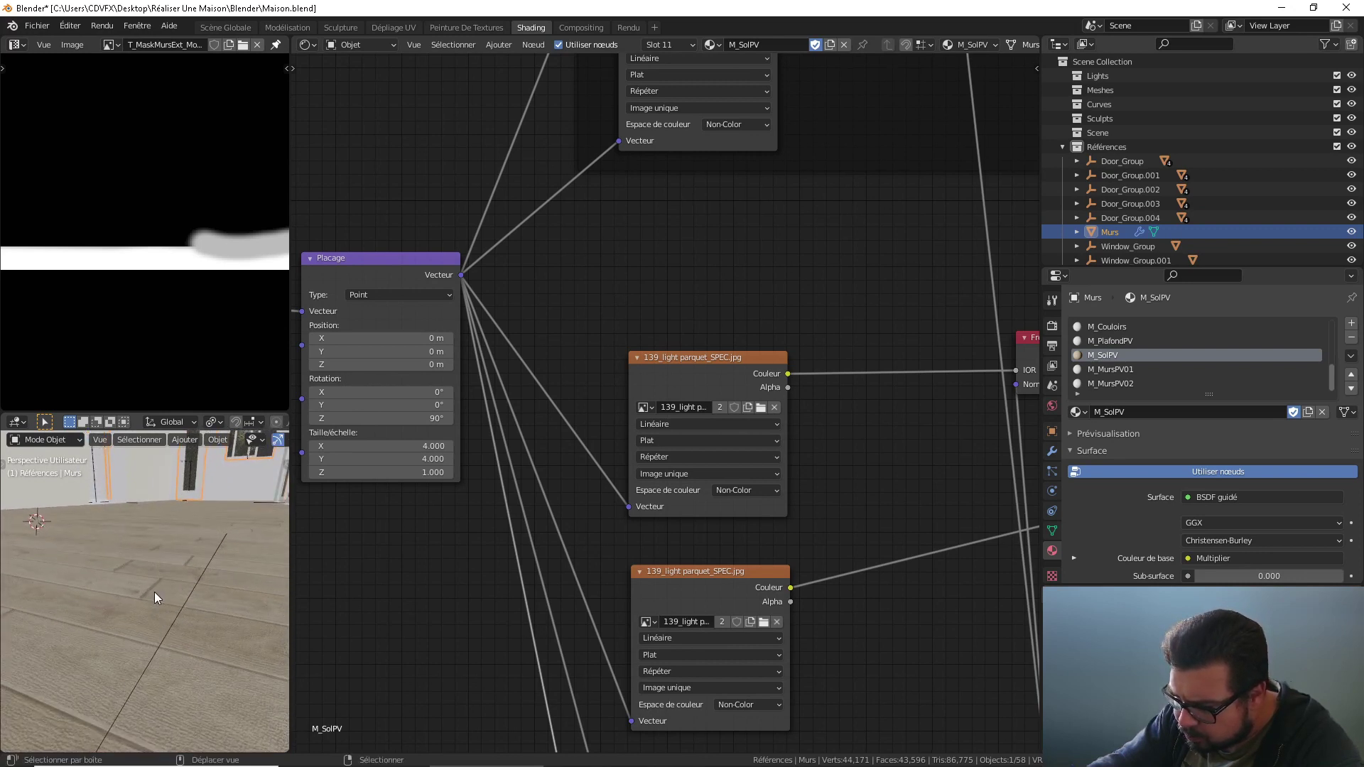
{"action": "scroll", "coordinate": [155, 596], "scroll_direction": "down", "scroll_amount": 4}
{"action": "scroll", "coordinate": [153, 618], "scroll_direction": "up", "scroll_amount": 2}
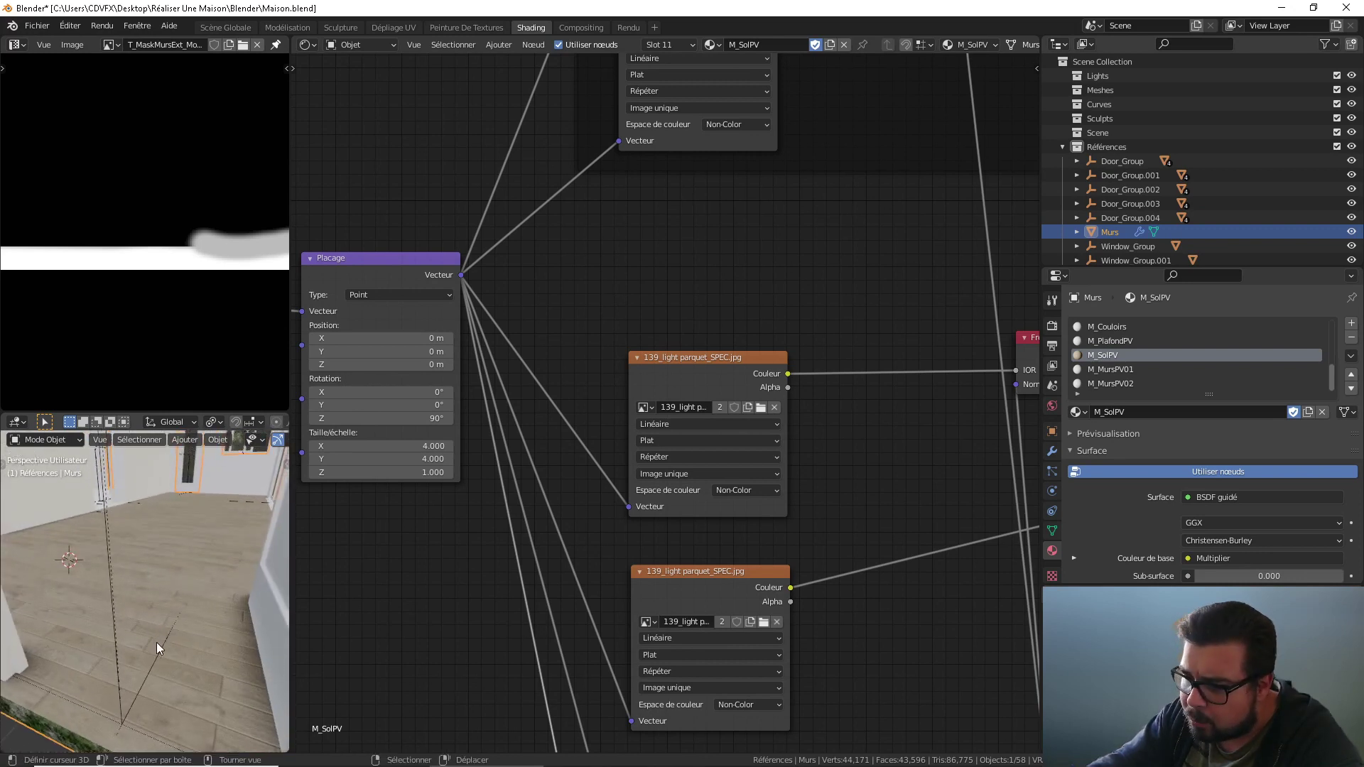
{"action": "middle_click_drag", "start_coordinate": [156, 642], "coordinate": [179, 610]}
{"action": "scroll", "coordinate": [155, 629], "scroll_direction": "up", "scroll_amount": 1}
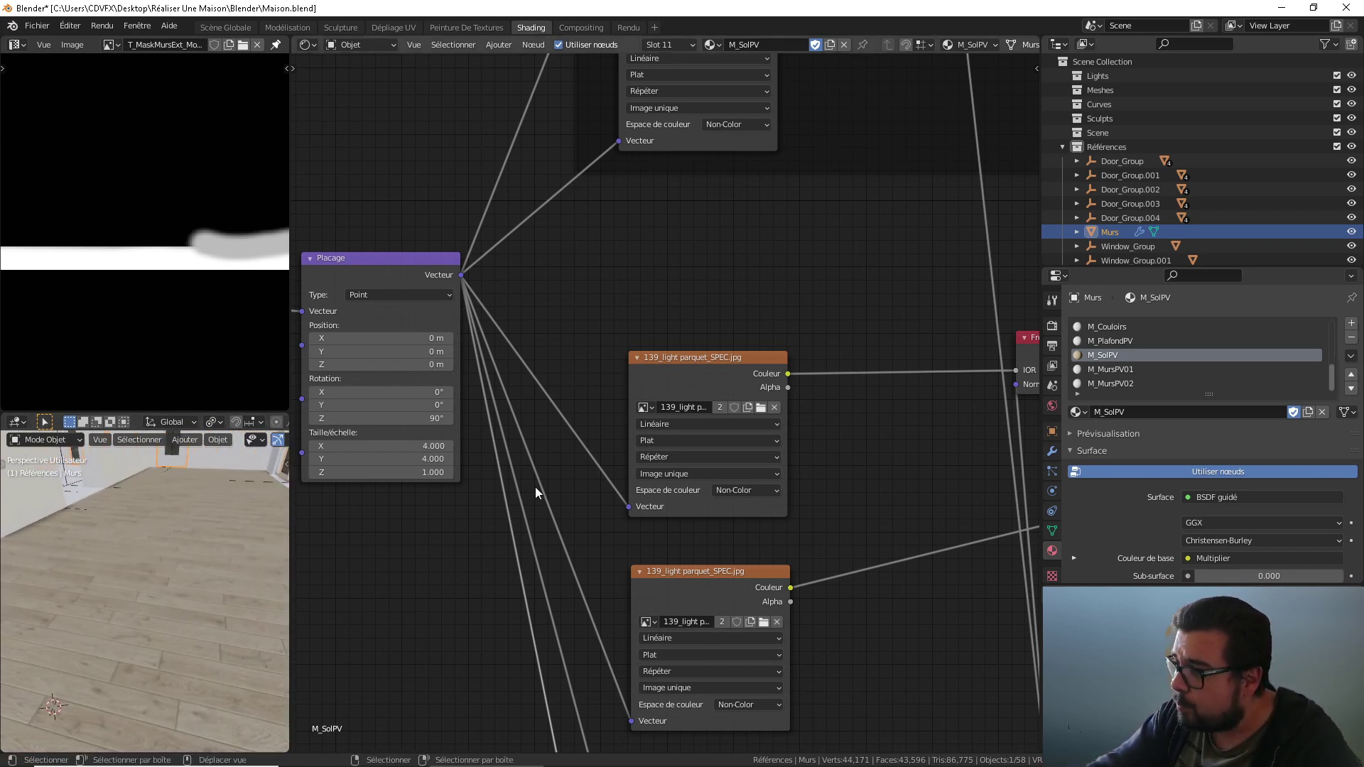
{"action": "scroll", "coordinate": [376, 494], "scroll_direction": "down", "scroll_amount": 1}
{"action": "mouse_move", "coordinate": [228, 514]}
{"action": "middle_mouse_down"}
{"action": "mouse_move", "coordinate": [202, 547]}
{"action": "mouse_move", "coordinate": [213, 526]}
{"action": "middle_mouse_up"}
Step: Copy all nodes of the M_Annulation material and paste them into M_SolPV, placed below the existing parquet nodes
{"action": "scroll", "coordinate": [1170, 359], "scroll_direction": "up", "scroll_amount": 5}
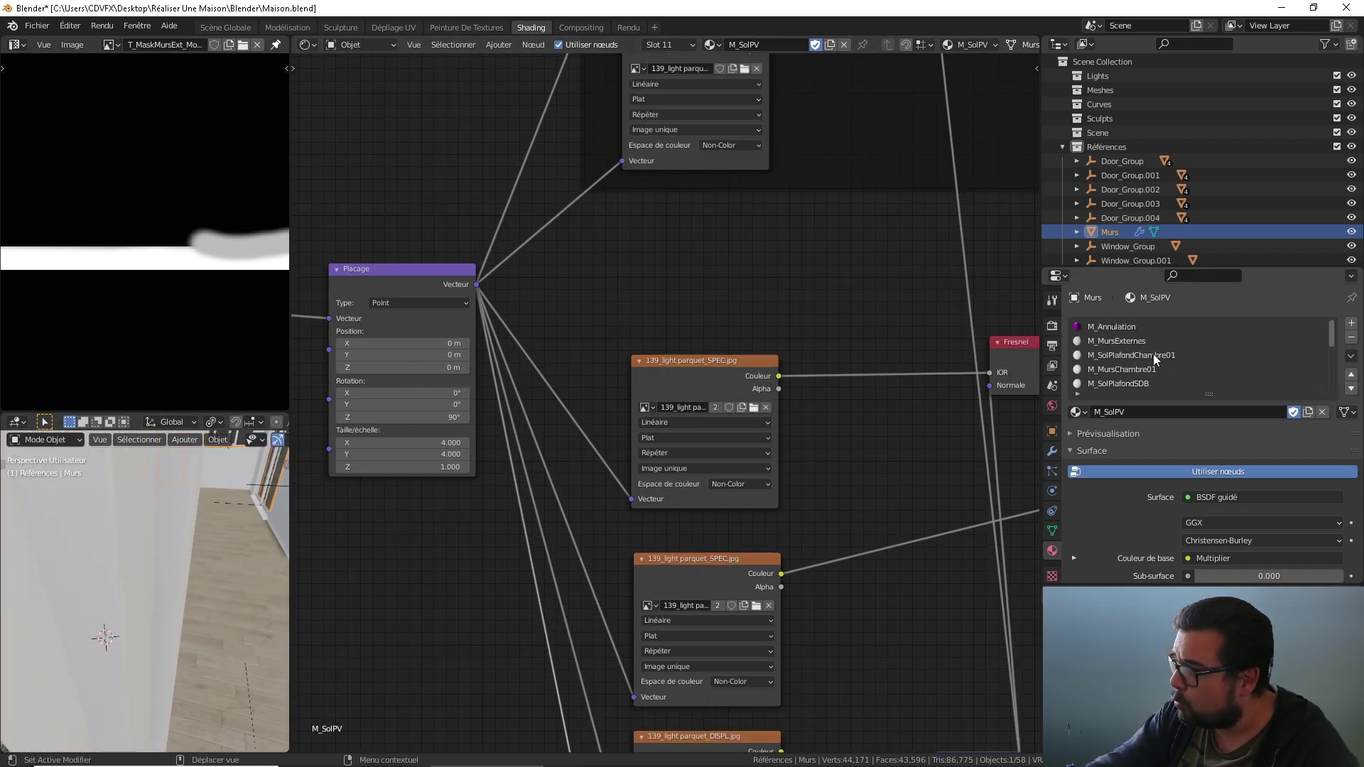
{"action": "left_click", "coordinate": [1124, 327]}
{"action": "key", "text": "Home"}
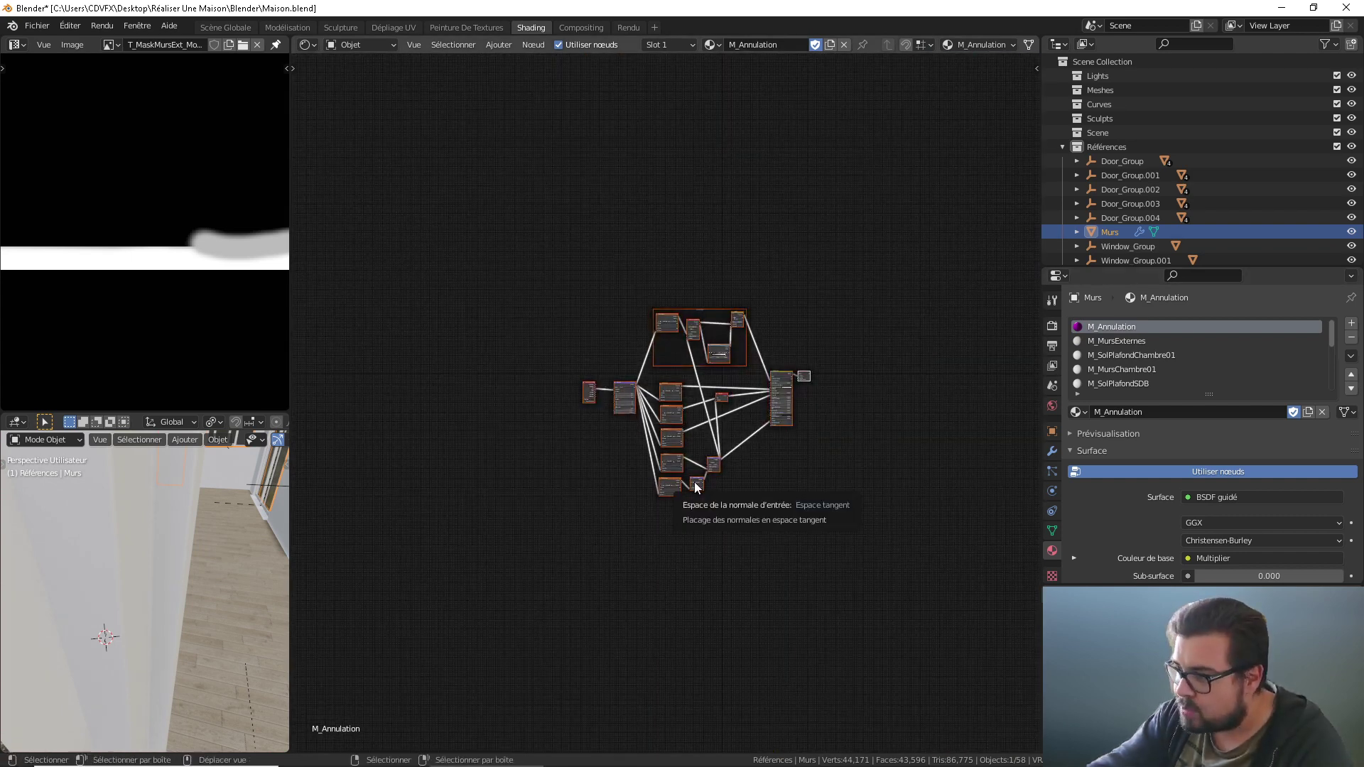
{"action": "scroll", "coordinate": [1157, 383], "scroll_direction": "down", "scroll_amount": 5}
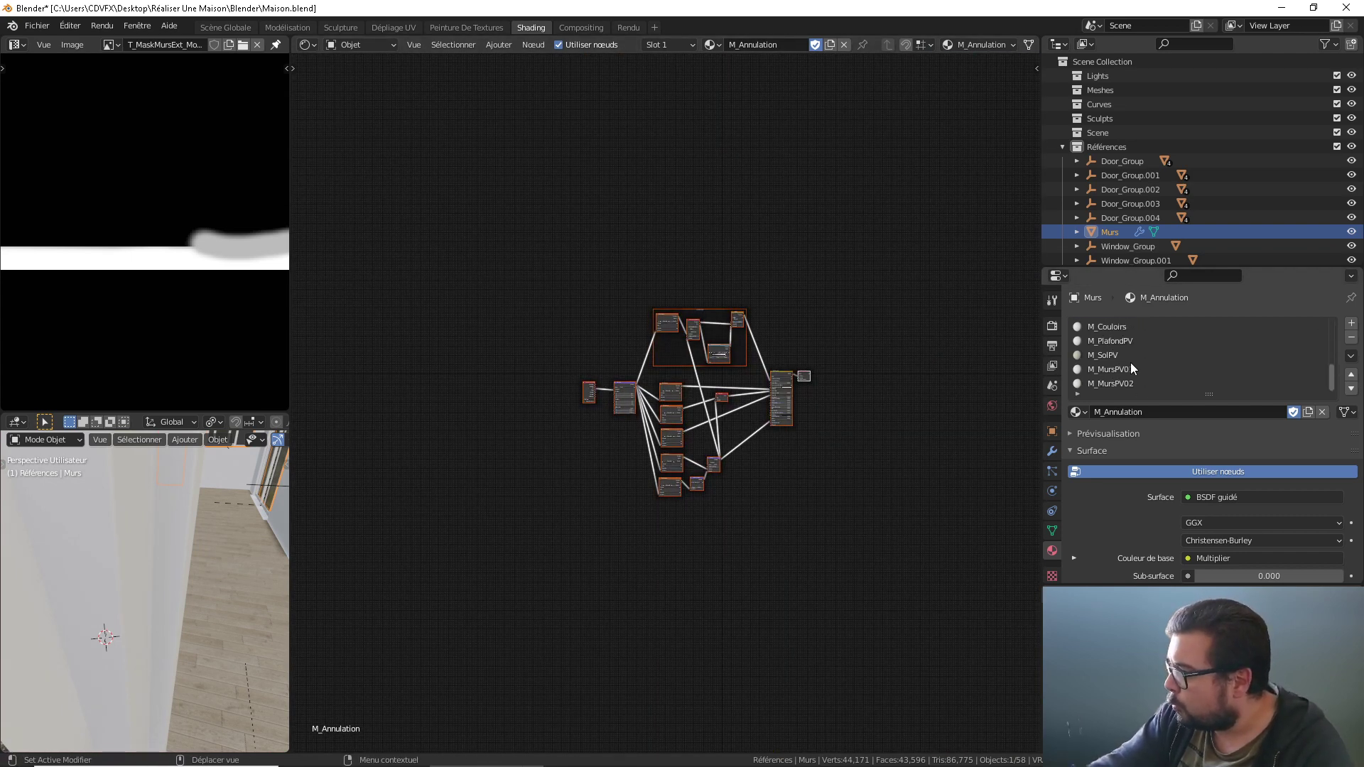
{"action": "left_click", "coordinate": [1118, 356]}
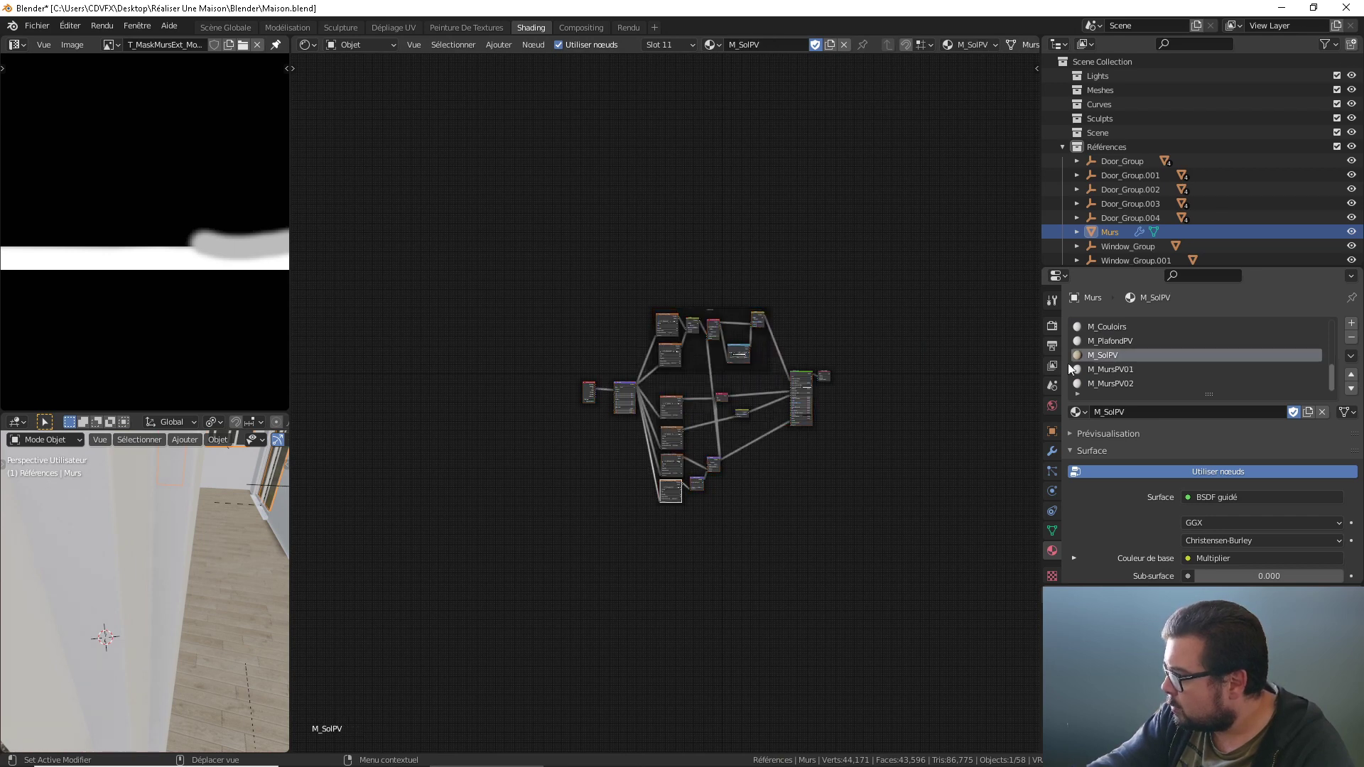
{"action": "key", "text": "Home"}
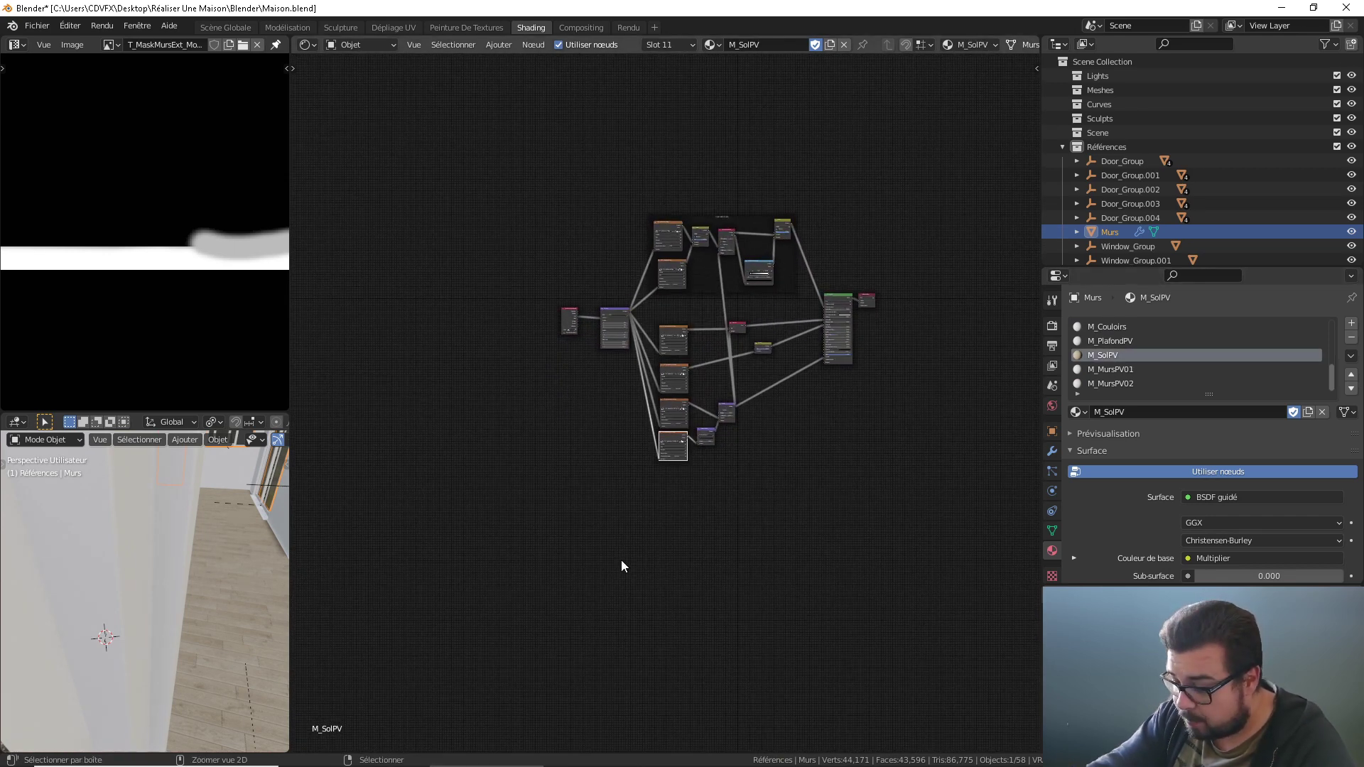
{"action": "key", "text": "a"}
{"action": "key", "text": "g"}
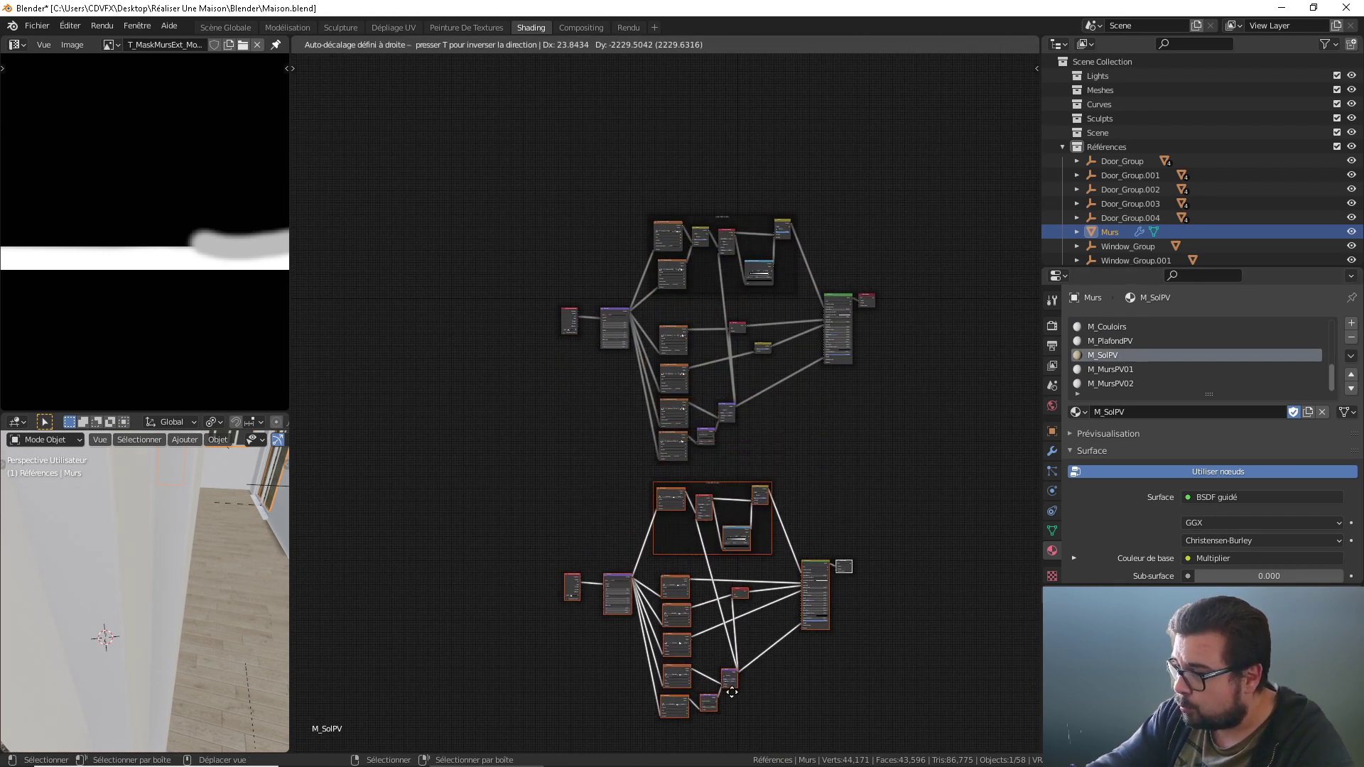
{"action": "left_click", "coordinate": [727, 716]}
Step: Enclose all the parquet nodes of M_SolPV in a new frame and place the framed set above the pasted nodes
{"action": "left_click_drag", "start_coordinate": [936, 155], "coordinate": [519, 470]}
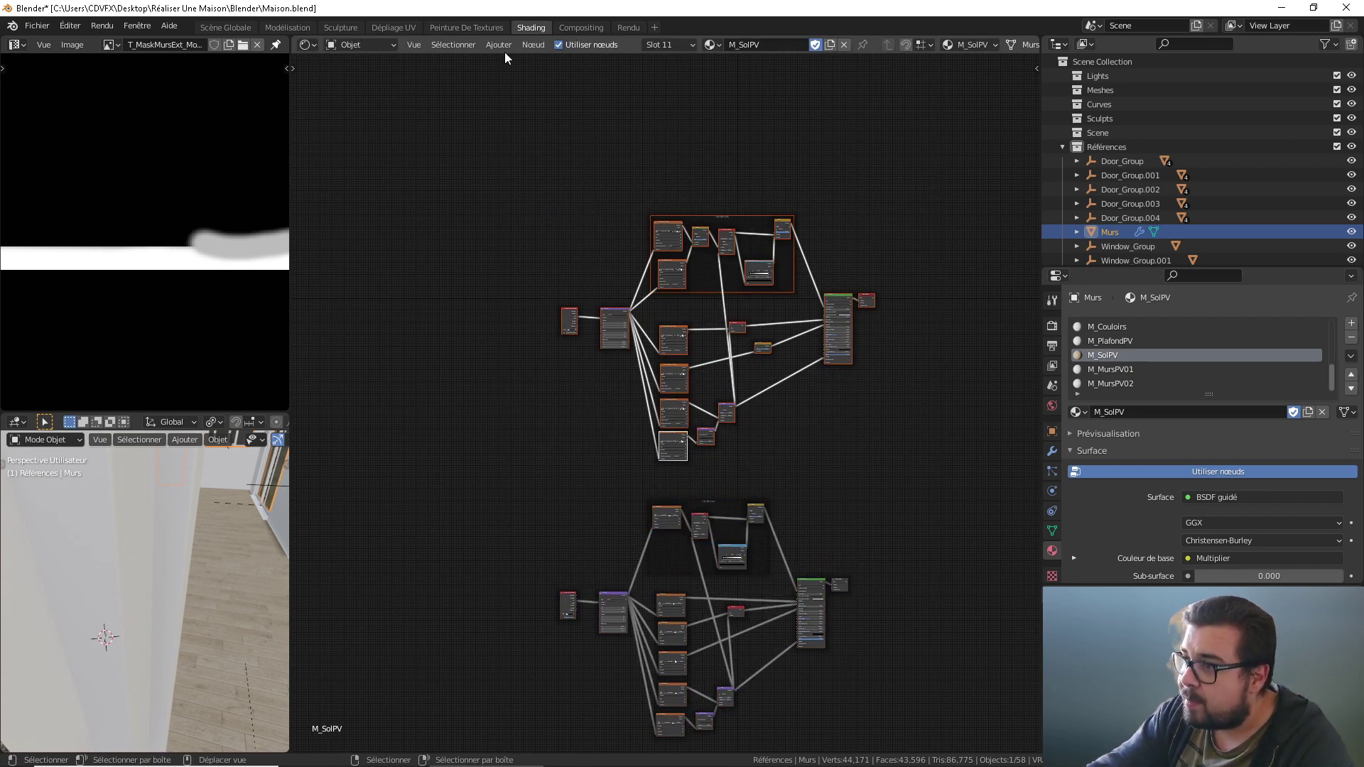
{"action": "key", "text": "shift+a"}
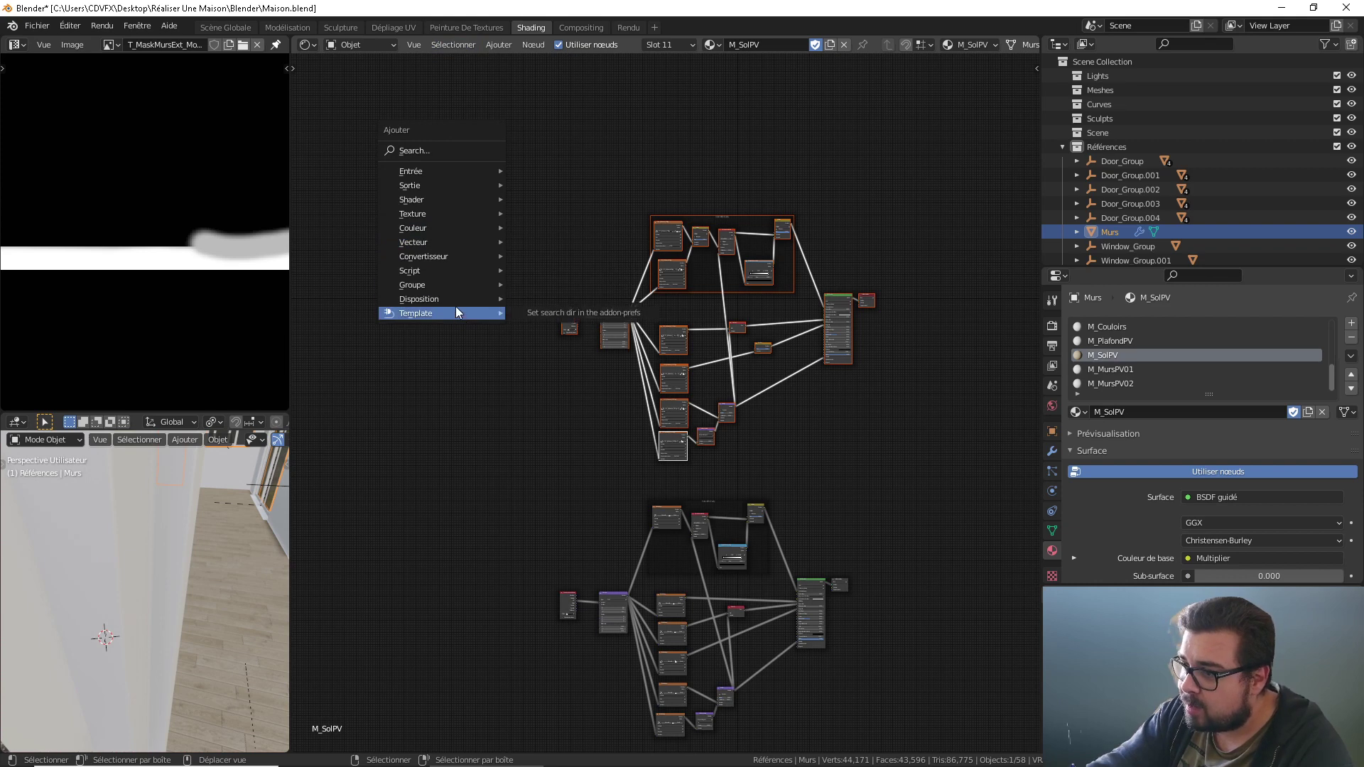
{"action": "left_click", "coordinate": [561, 313]}
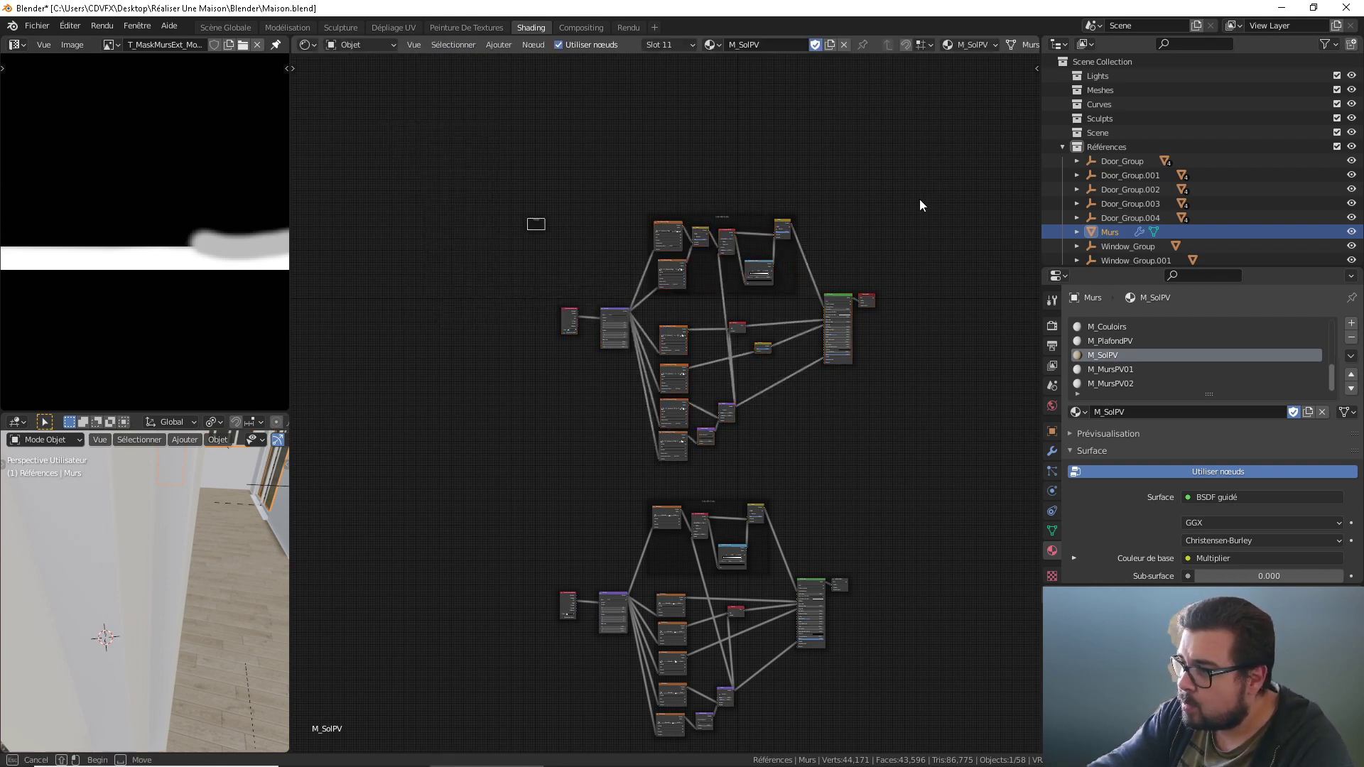
{"action": "left_click_drag", "start_coordinate": [931, 192], "coordinate": [565, 470]}
{"action": "key", "text": "g"}
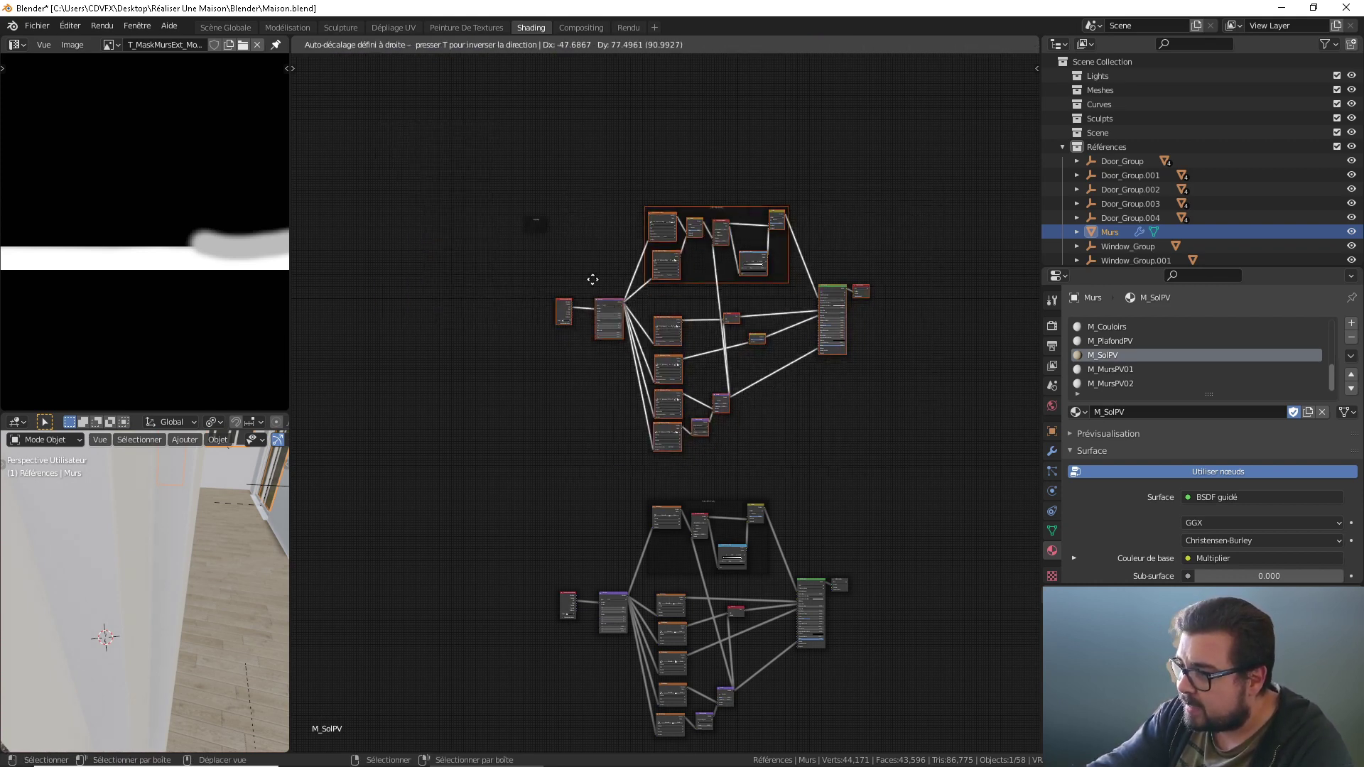
{"action": "left_click", "coordinate": [519, 204]}
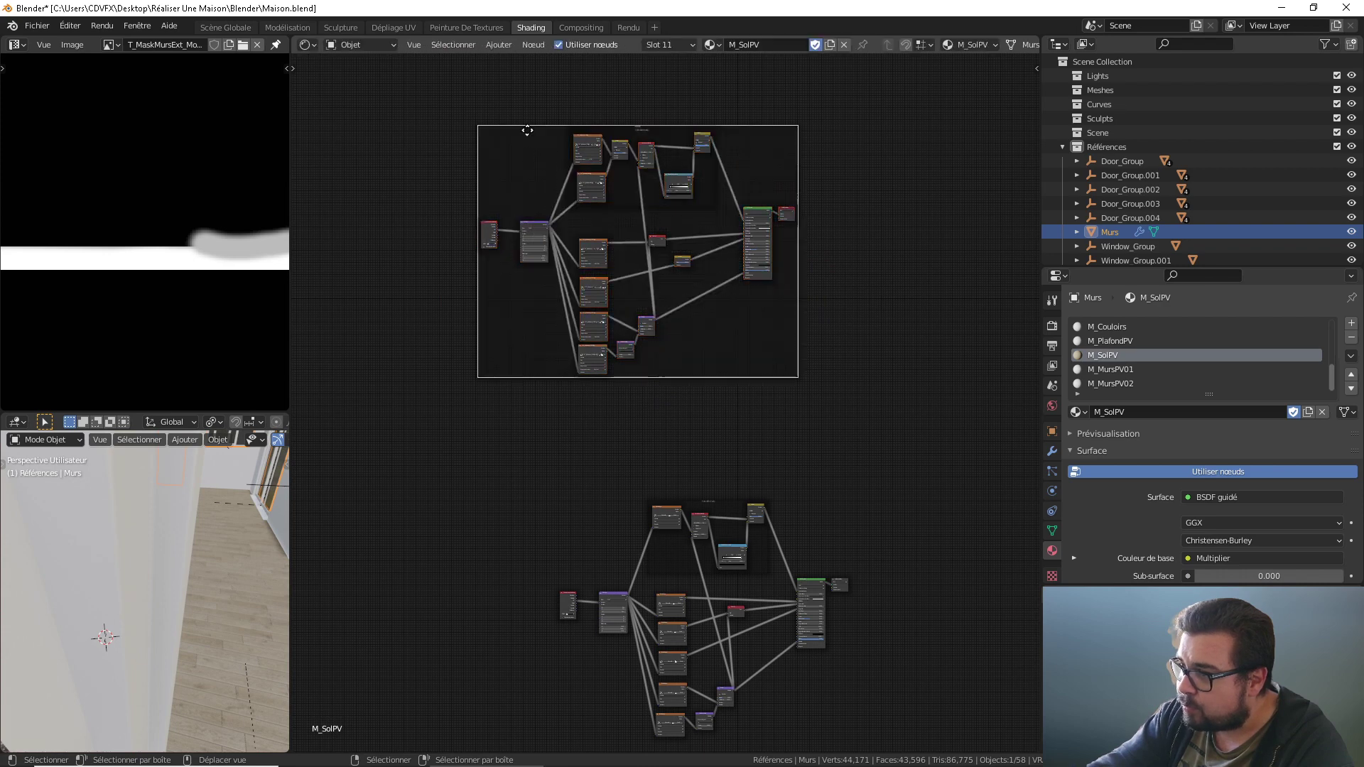
{"action": "left_click_drag", "start_coordinate": [527, 130], "coordinate": [613, 218]}
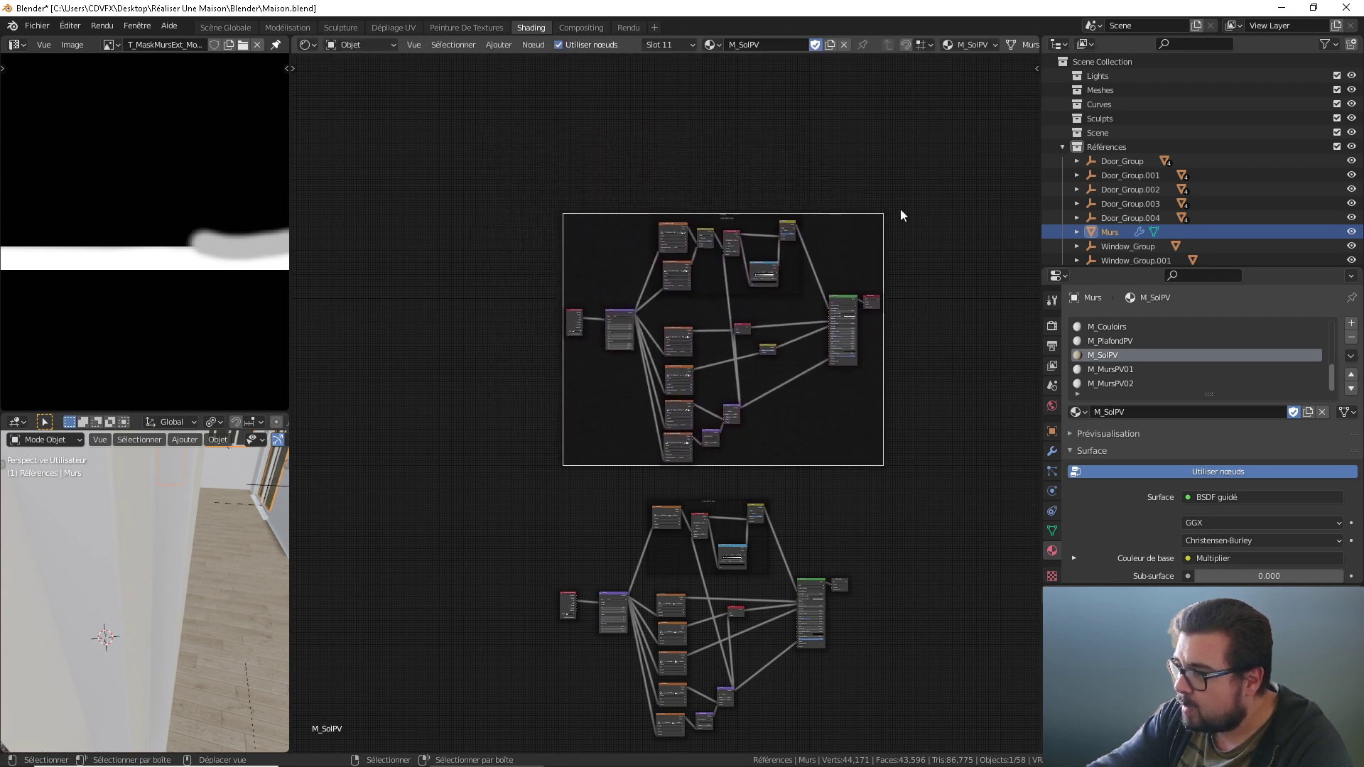
Step: Label the frame around the parquet nodes "Parquet"
{"action": "key", "text": "n"}
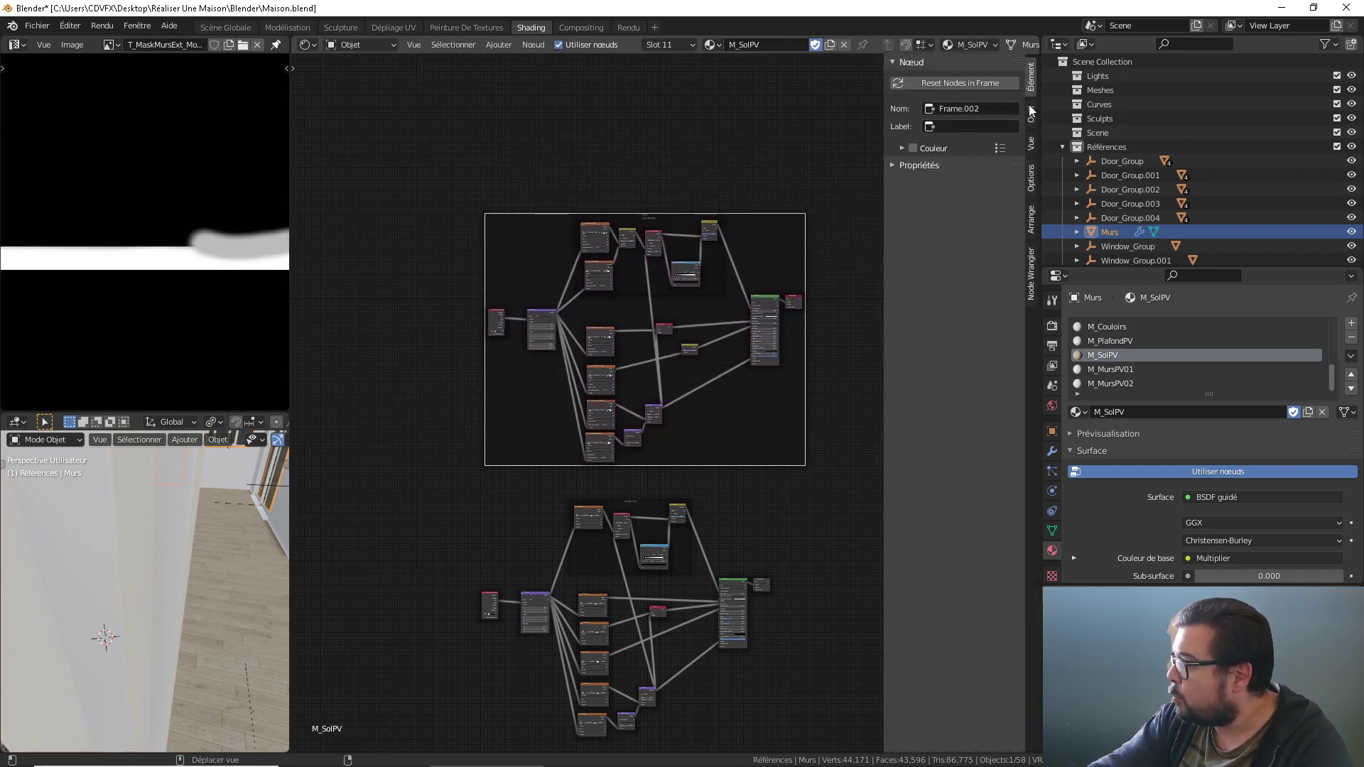
{"action": "left_click", "coordinate": [970, 128]}
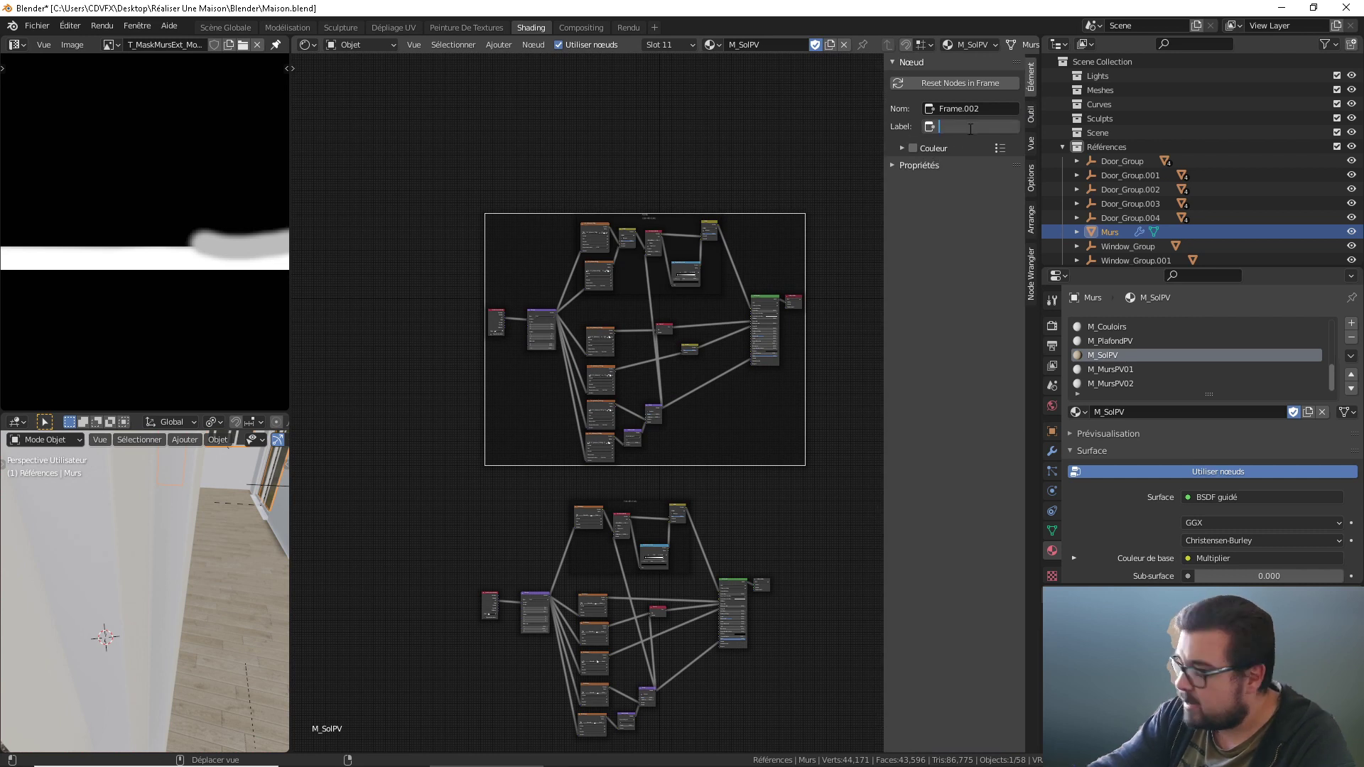
{"action": "type", "text": "P"}
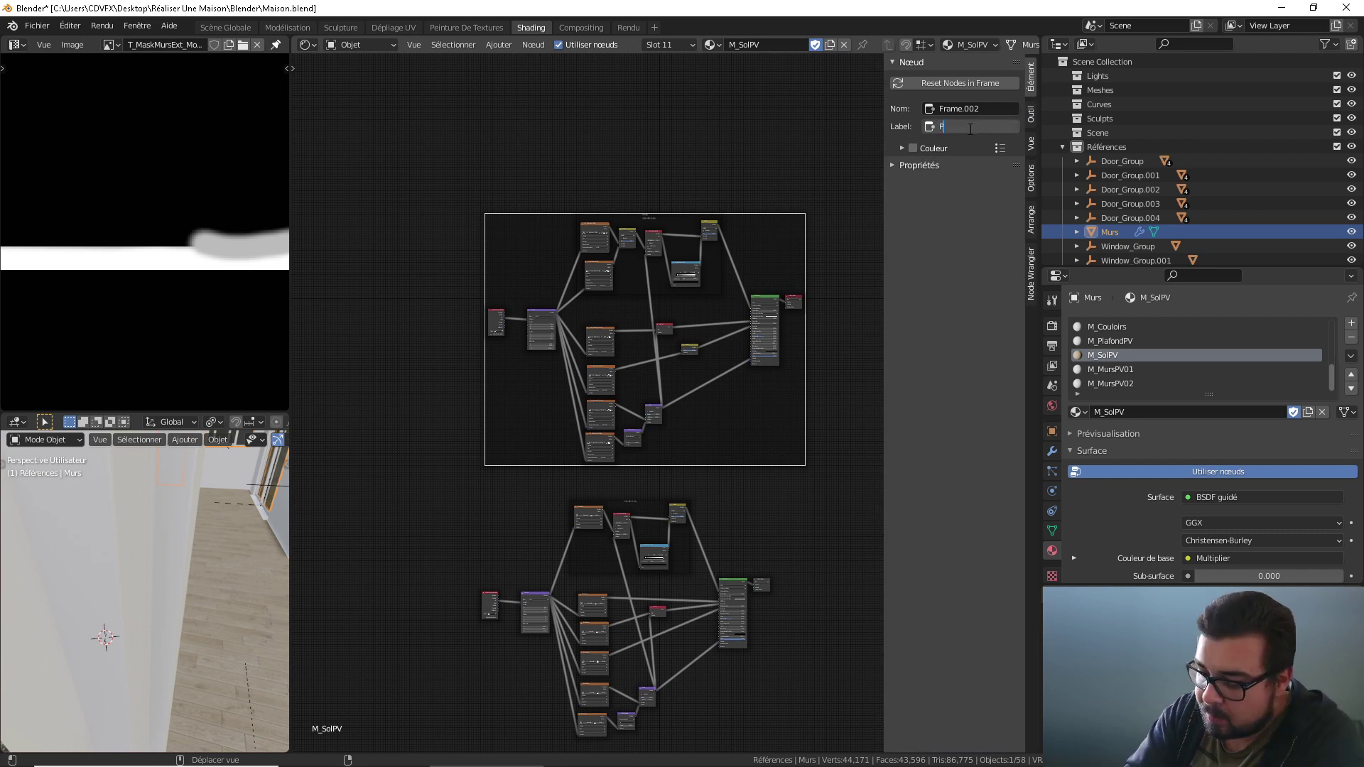
{"action": "type", "text": "arquet"}
{"action": "key", "text": "Return"}
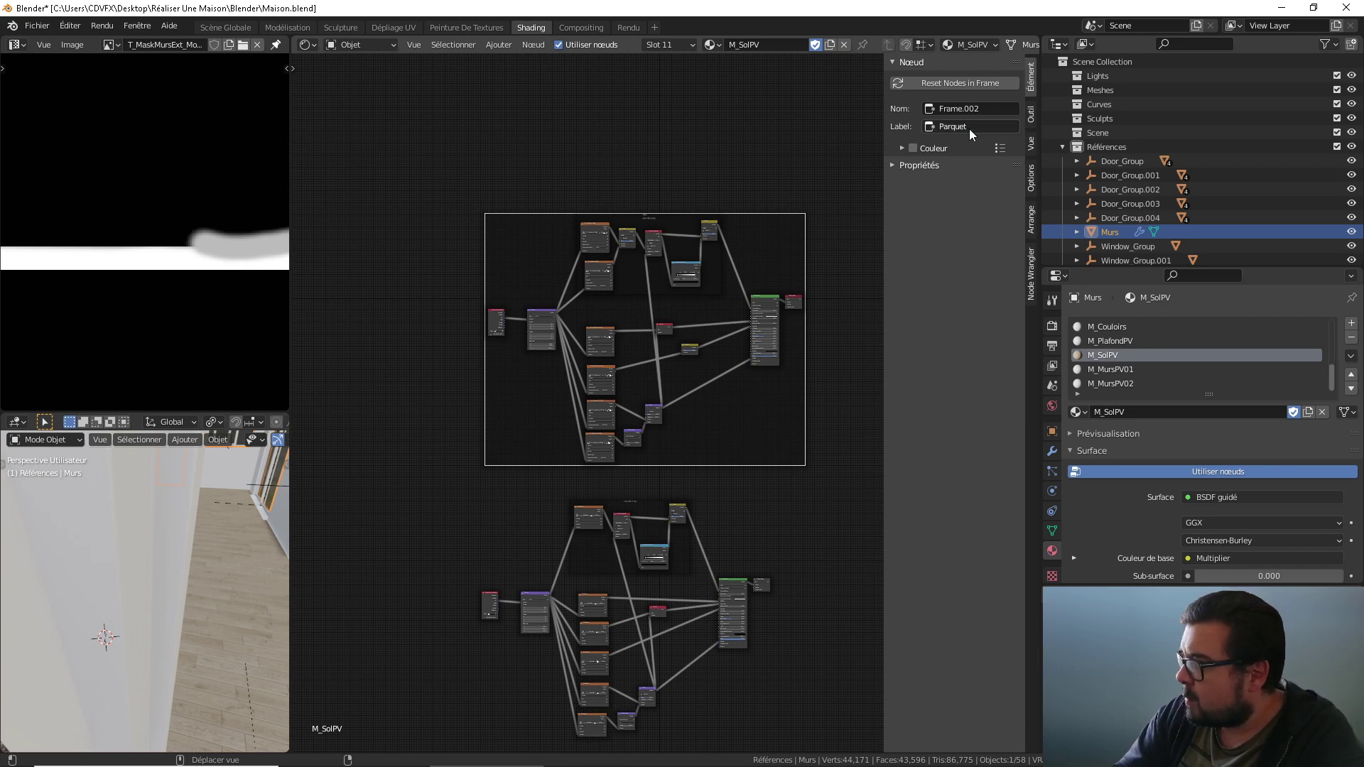
Step: Delete the duplicate Material Output node from the pasted node set below the Parquet frame
{"action": "scroll", "coordinate": [778, 194], "scroll_direction": "up", "scroll_amount": 3}
{"action": "middle_click_drag", "start_coordinate": [733, 204], "coordinate": [561, 428]}
{"action": "scroll", "coordinate": [561, 424], "scroll_direction": "up", "scroll_amount": 4}
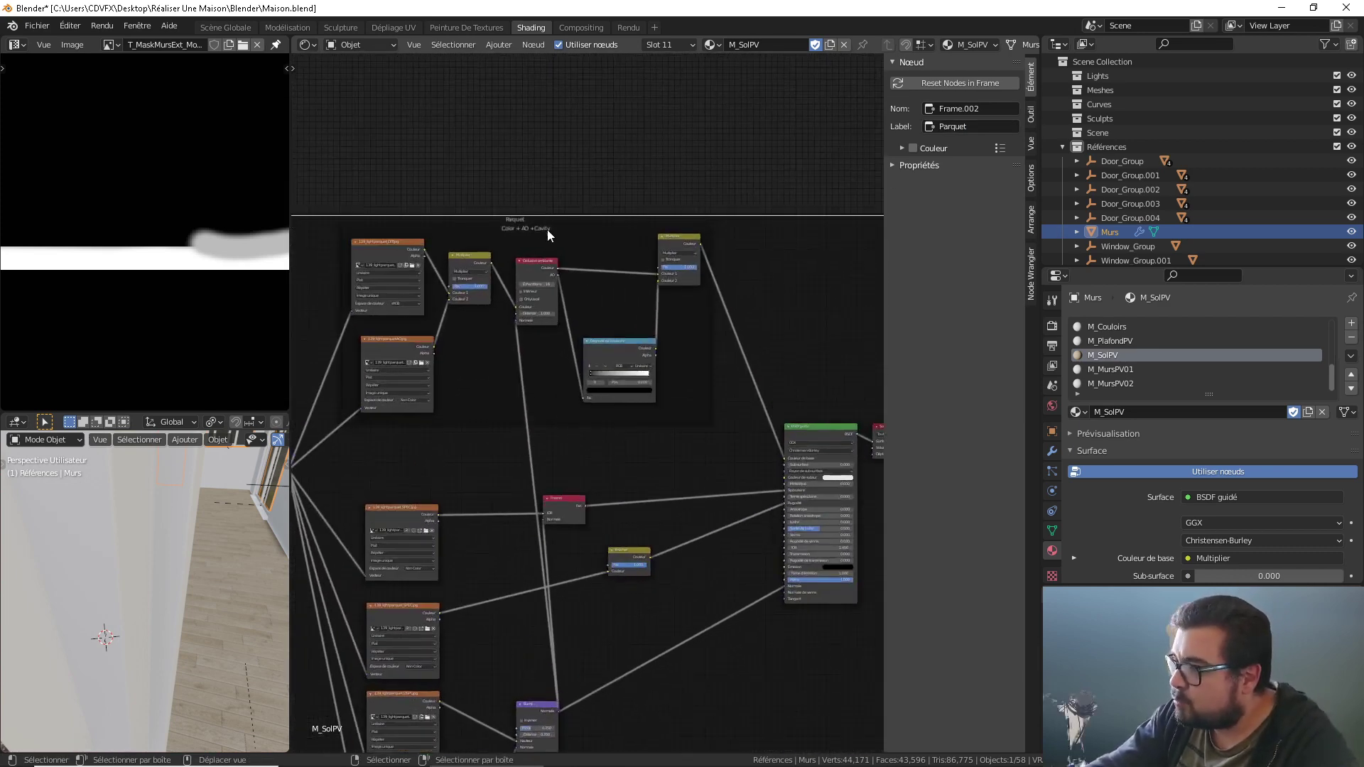
{"action": "middle_click_drag", "start_coordinate": [612, 479], "coordinate": [571, 367]}
{"action": "middle_click_drag", "start_coordinate": [626, 318], "coordinate": [563, 235]}
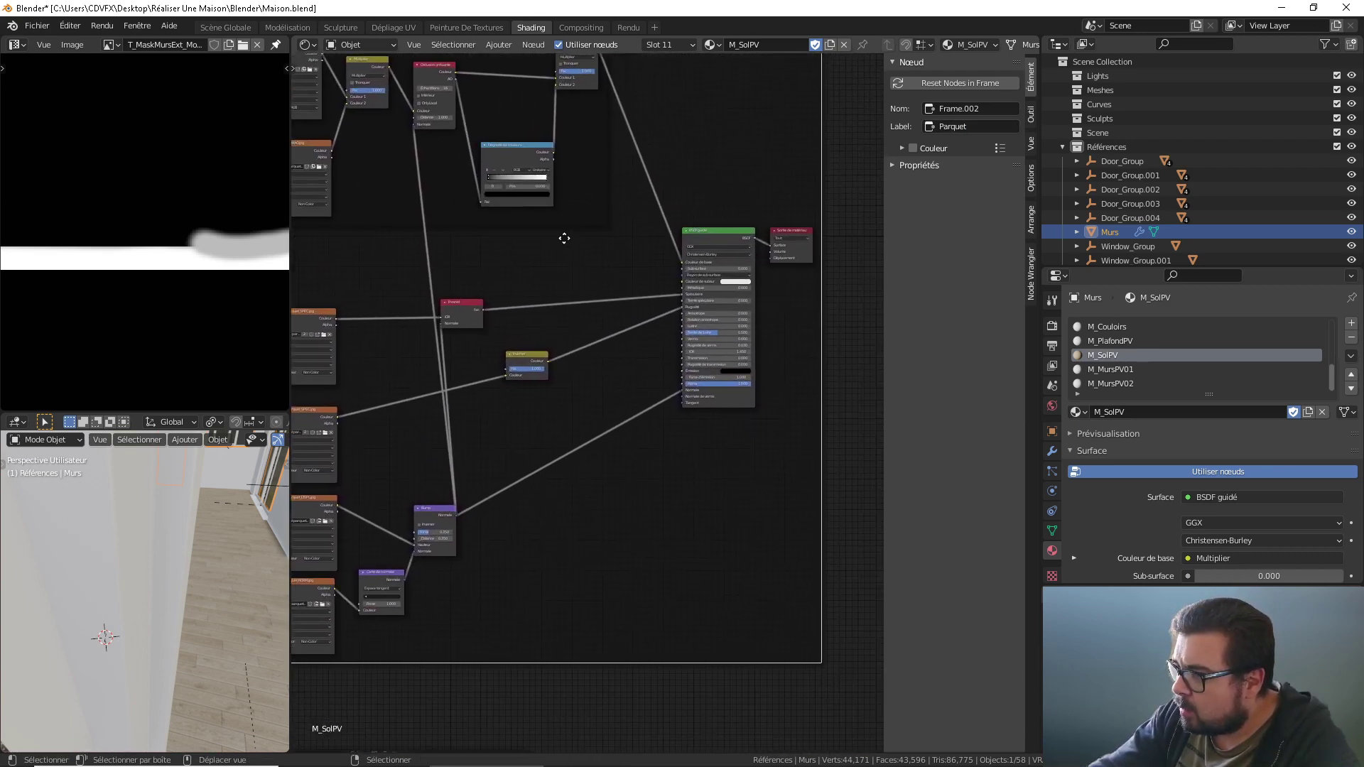
{"action": "scroll", "coordinate": [567, 273], "scroll_direction": "down", "scroll_amount": 4}
{"action": "scroll", "coordinate": [574, 298], "scroll_direction": "down", "scroll_amount": 1}
{"action": "middle_click_drag", "start_coordinate": [597, 530], "coordinate": [584, 254]}
{"action": "scroll", "coordinate": [600, 366], "scroll_direction": "down", "scroll_amount": 2}
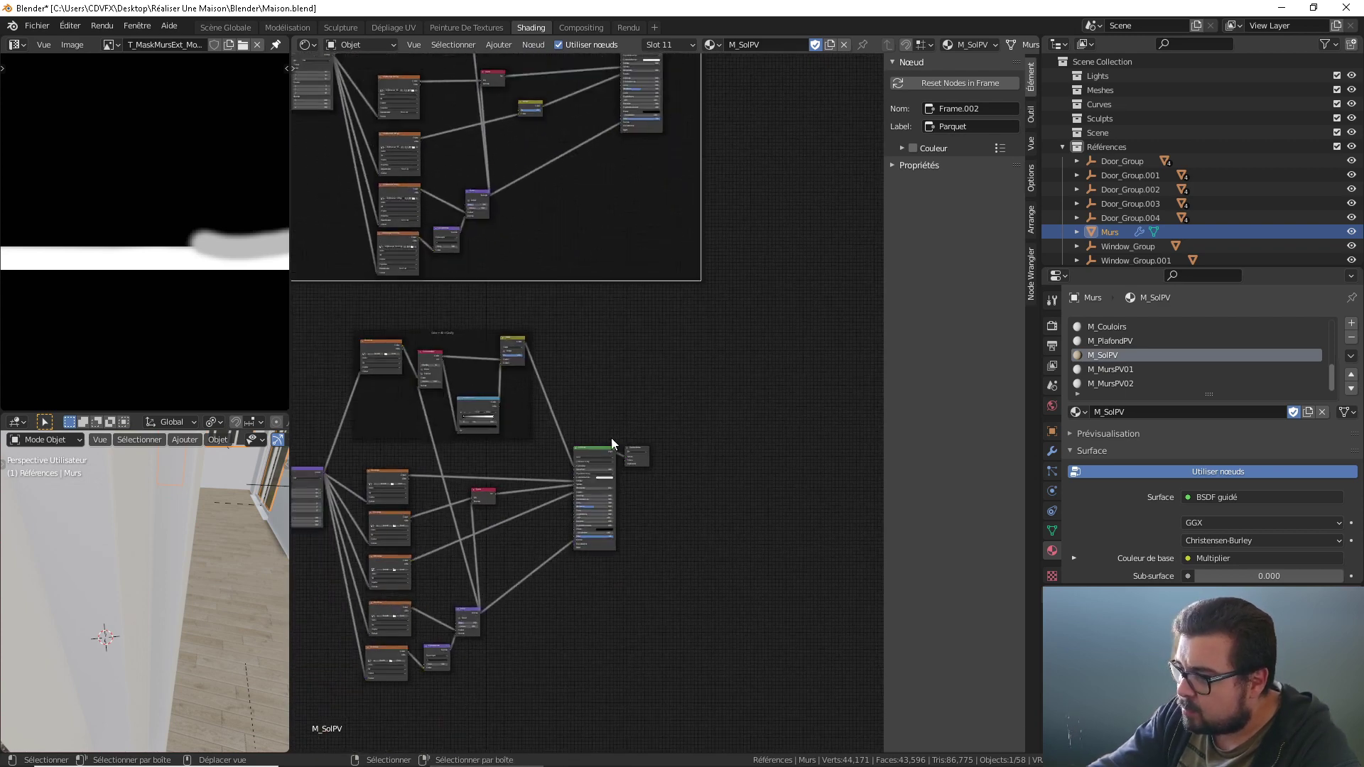
{"action": "left_click", "coordinate": [646, 467]}
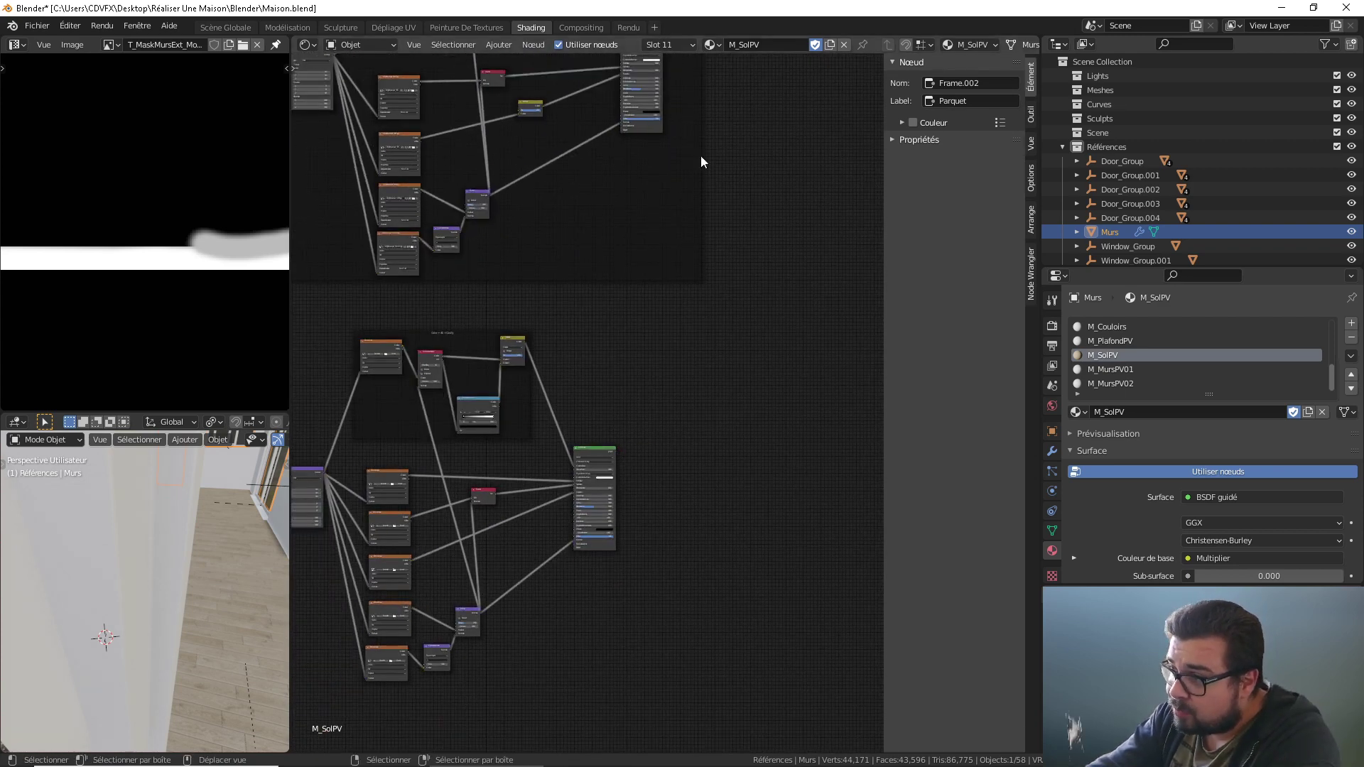
Step: Add an empty frame beside the pasted node set below the Parquet frame
{"action": "scroll", "coordinate": [730, 207], "scroll_direction": "down", "scroll_amount": 2}
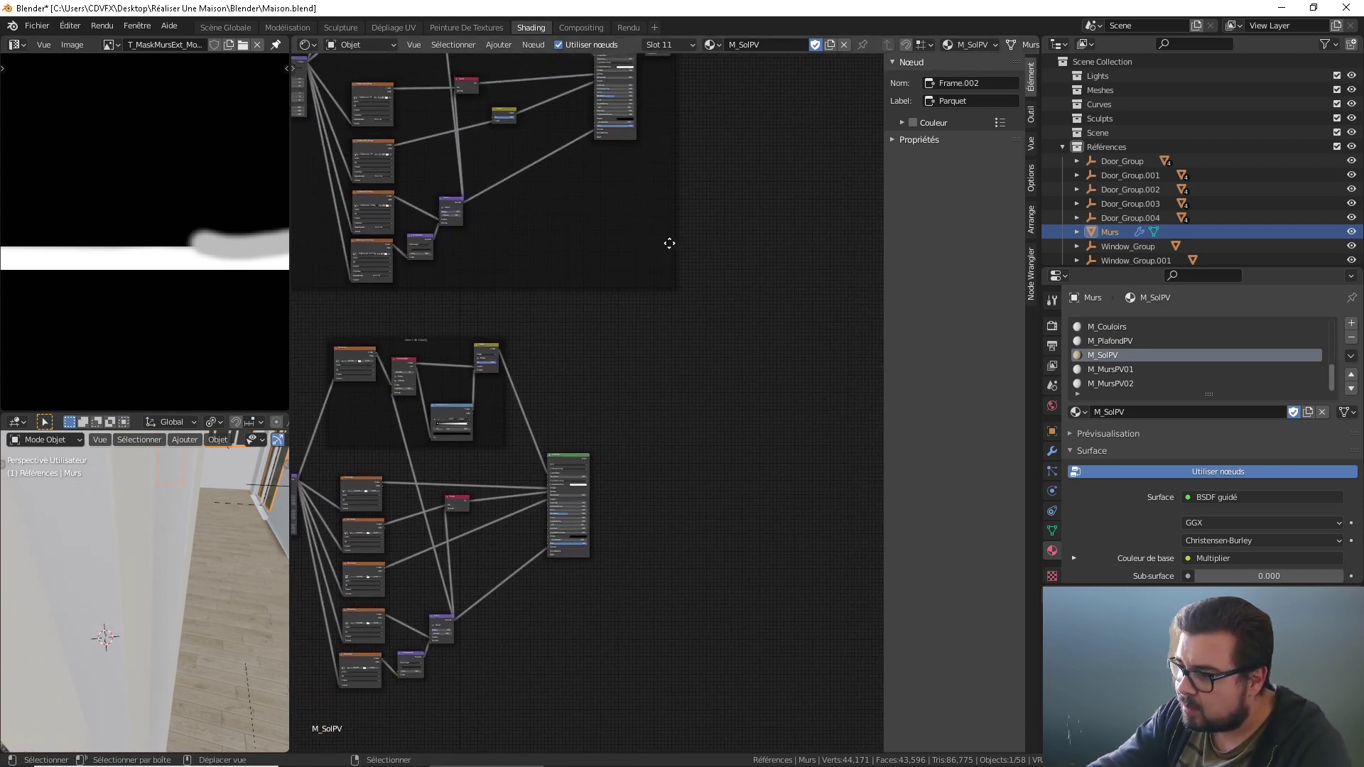
{"action": "middle_click_drag", "start_coordinate": [624, 341], "coordinate": [695, 286]}
{"action": "left_click_drag", "start_coordinate": [699, 263], "coordinate": [334, 670]}
{"action": "scroll", "coordinate": [588, 398], "scroll_direction": "down", "scroll_amount": 2}
{"action": "left_click_drag", "start_coordinate": [658, 295], "coordinate": [332, 628]}
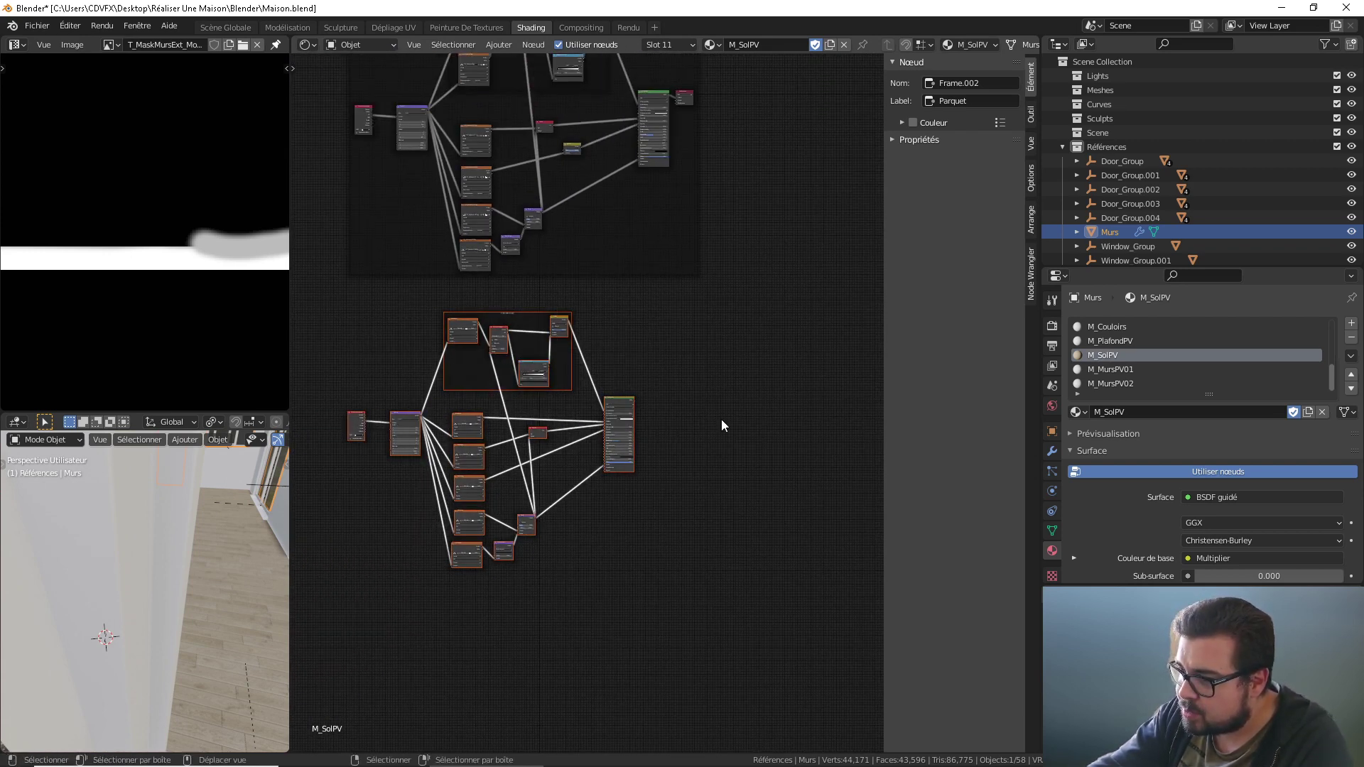
{"action": "key", "text": "shift+a"}
{"action": "mouse_move", "coordinate": [560, 350]}
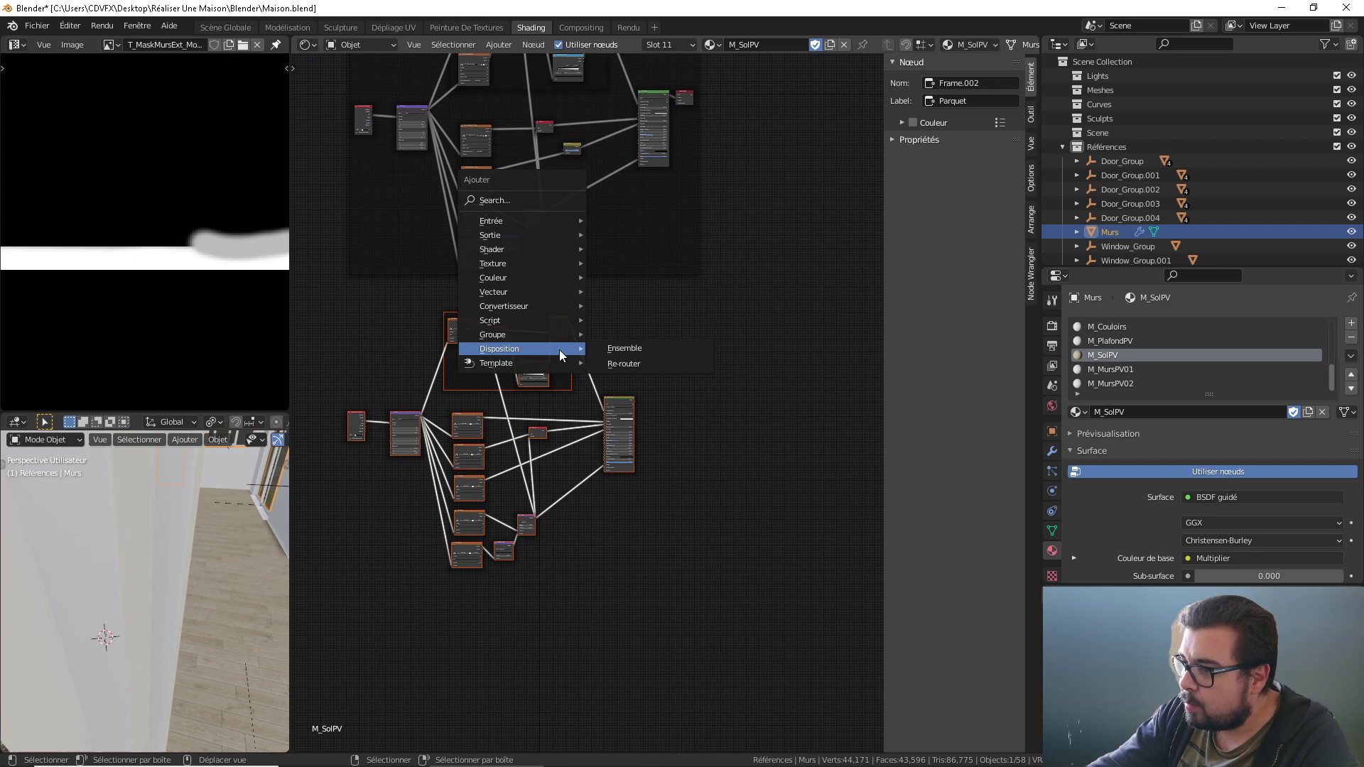
{"action": "left_click", "coordinate": [646, 365]}
{"action": "left_click", "coordinate": [664, 358]}
Step: Enclose all the pasted nodes in the new empty frame
{"action": "left_click_drag", "start_coordinate": [626, 299], "coordinate": [362, 647]}
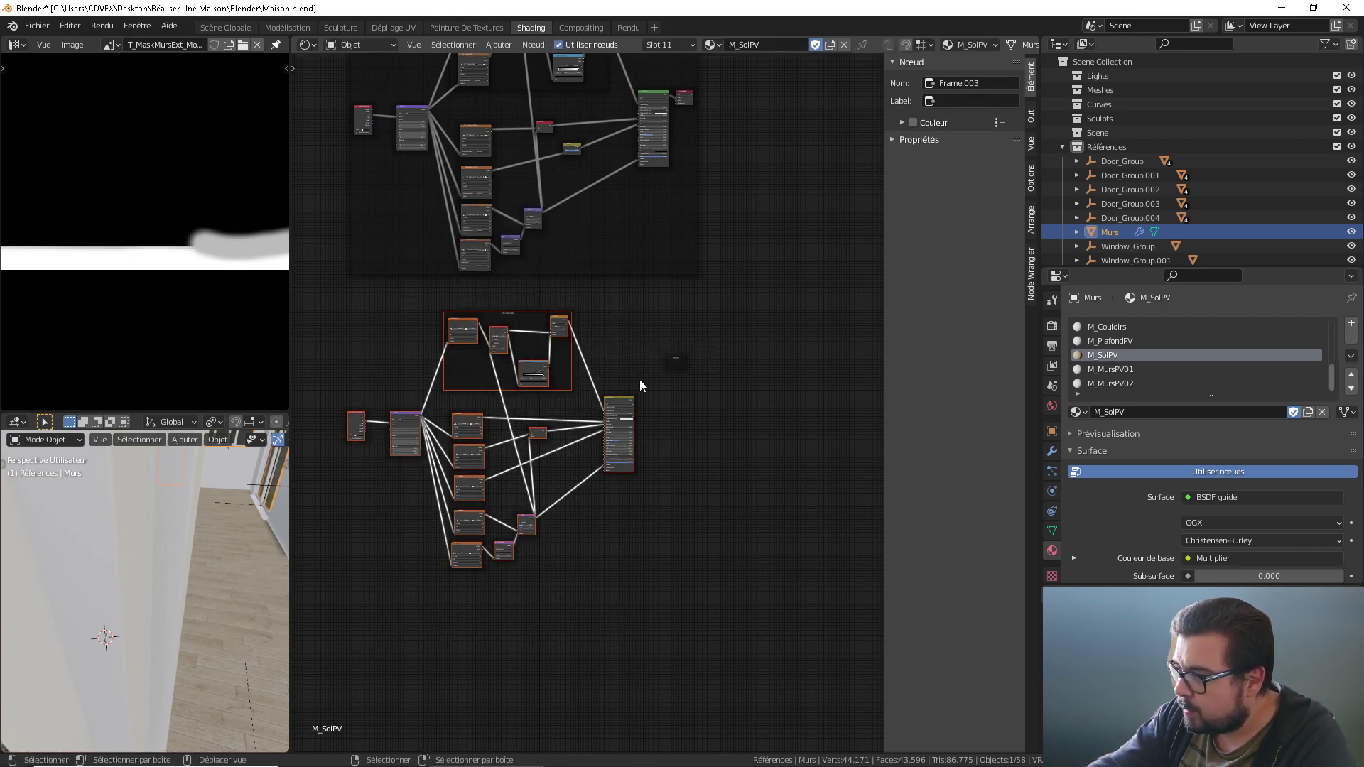
{"action": "left_click_drag", "start_coordinate": [621, 399], "coordinate": [609, 402]}
{"action": "left_click_drag", "start_coordinate": [628, 398], "coordinate": [677, 371]}
{"action": "left_click_drag", "start_coordinate": [640, 291], "coordinate": [317, 586]}
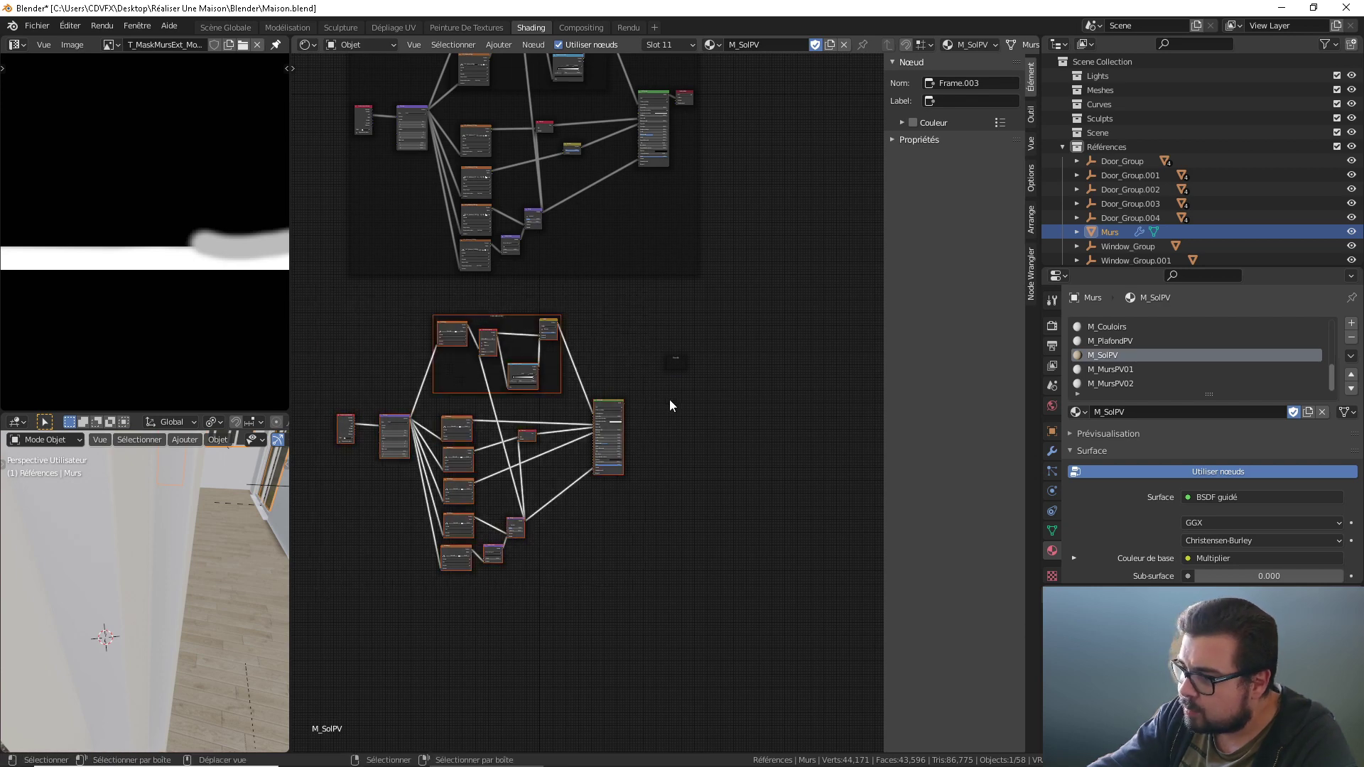
{"action": "left_click_drag", "start_coordinate": [608, 407], "coordinate": [675, 363]}
{"action": "key", "text": "ctrl+j"}
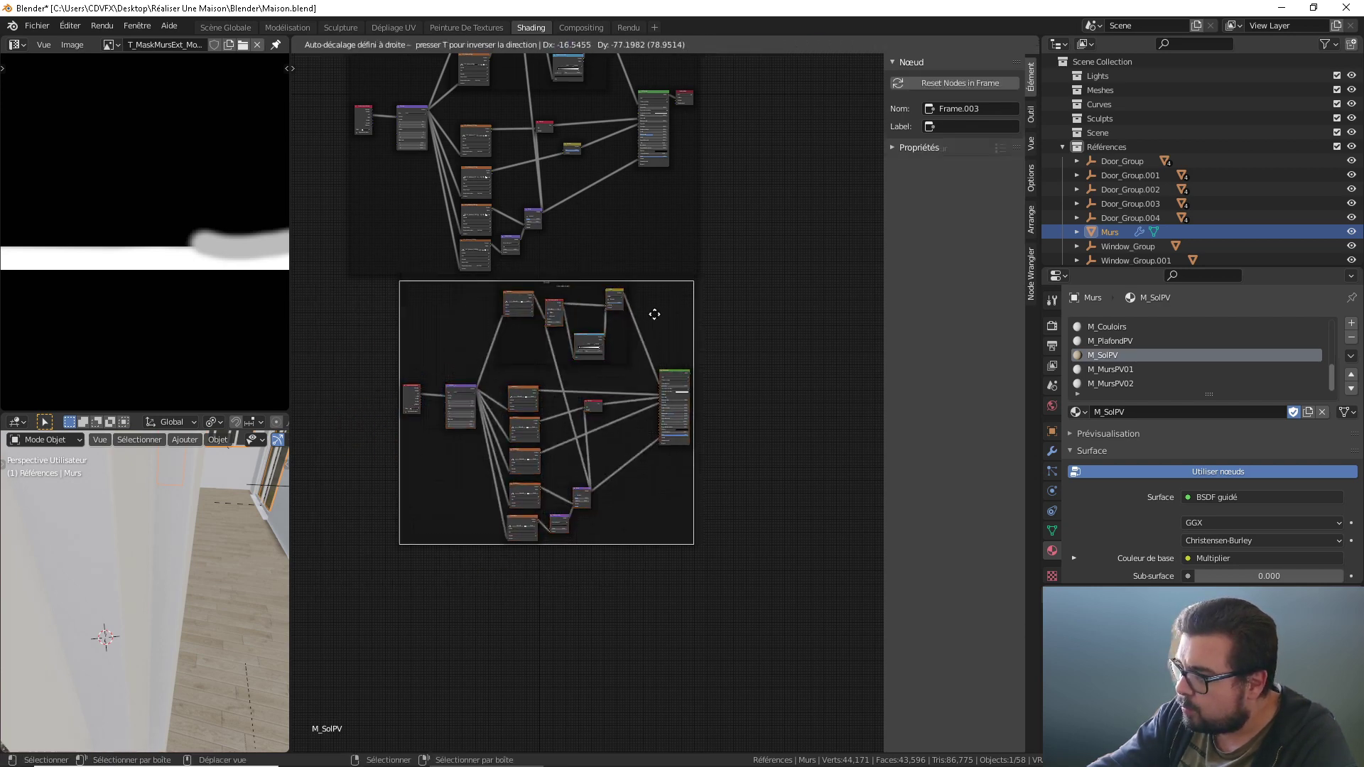
Step: Move the second framed node set clear below the Parquet frame and label it "Carrelage"
{"action": "key", "text": "g"}
{"action": "left_click", "coordinate": [634, 322]}
{"action": "left_click", "coordinate": [977, 129]}
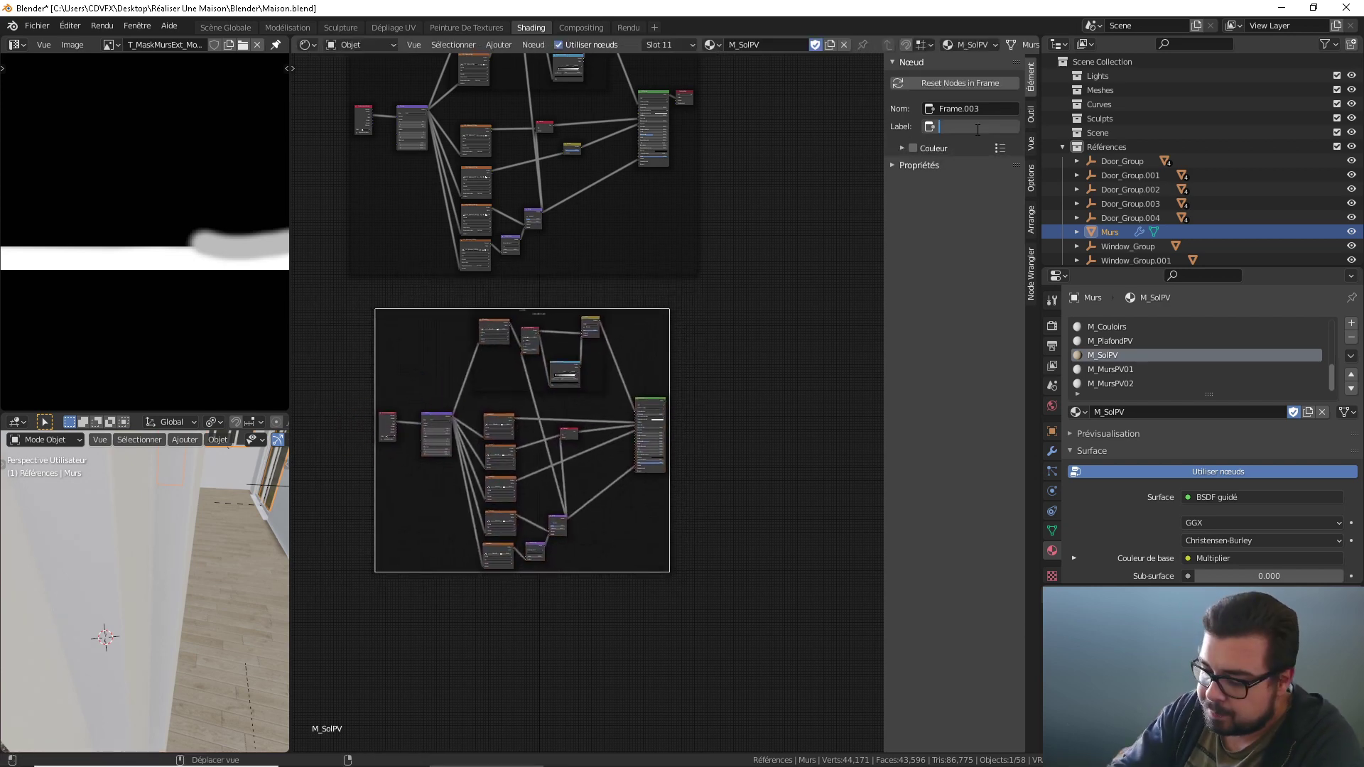
{"action": "type", "text": "Carrelage"}
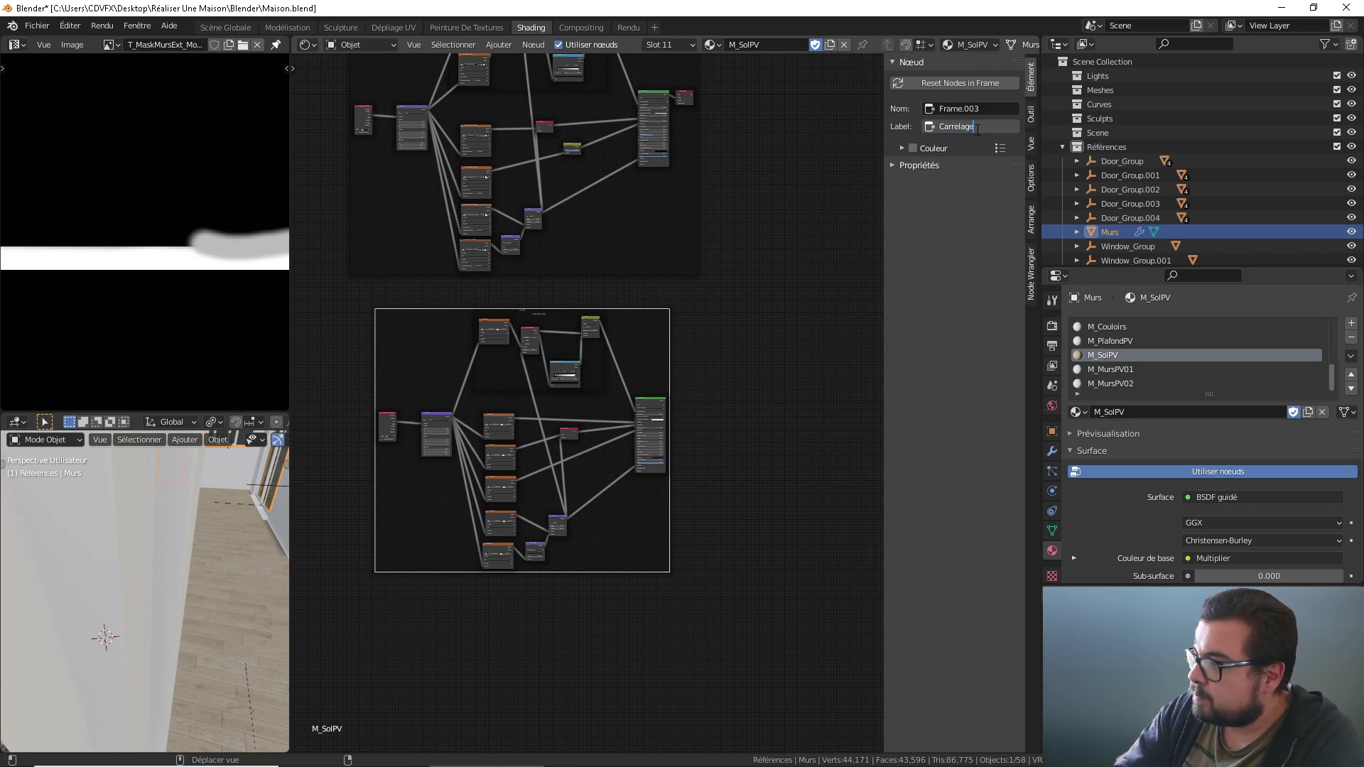
{"action": "key", "text": "Return"}
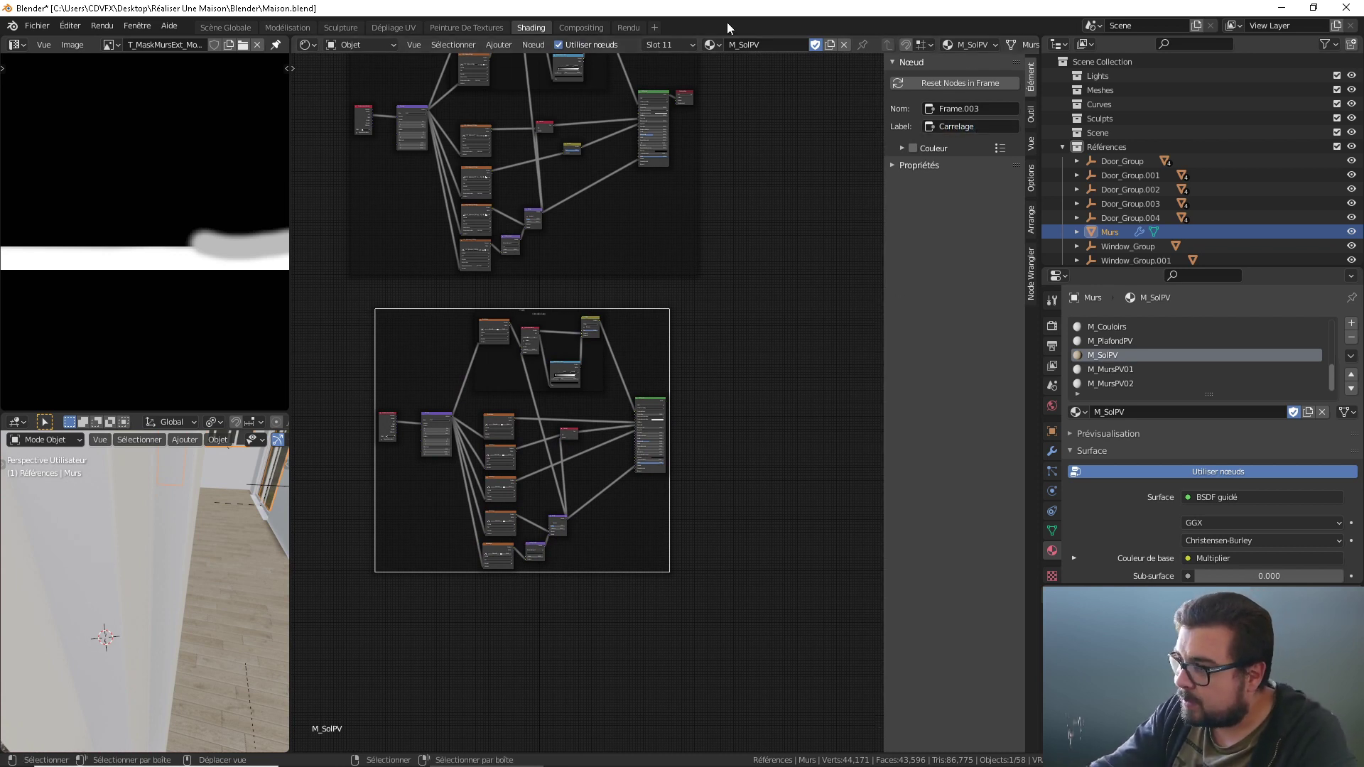
Step: Connect the Carrelage set's Principled BSDF to the Material Output and view the room's floor
{"action": "left_click", "coordinate": [650, 401], "text": "ctrl+shift"}
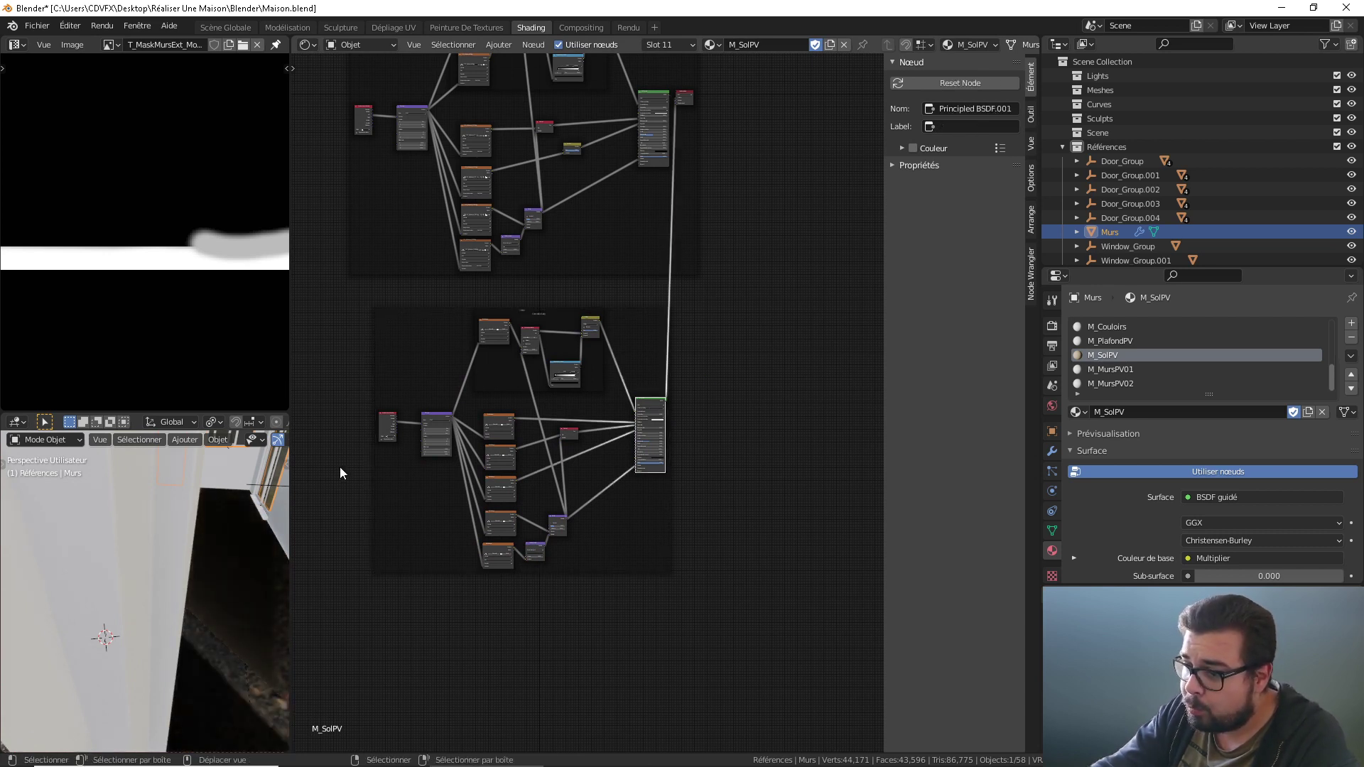
{"action": "middle_click_drag", "start_coordinate": [697, 360], "coordinate": [677, 347]}
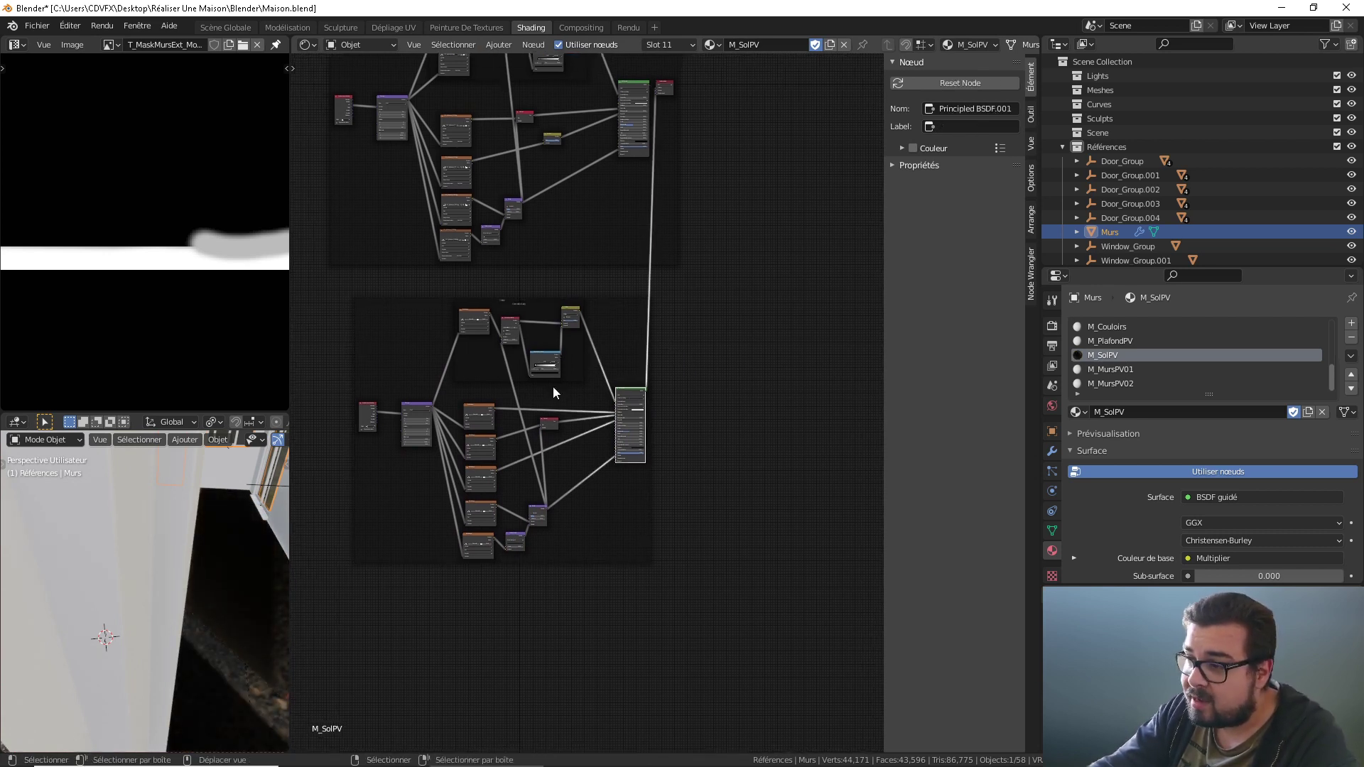
{"action": "middle_click_drag", "start_coordinate": [242, 538], "coordinate": [186, 512]}
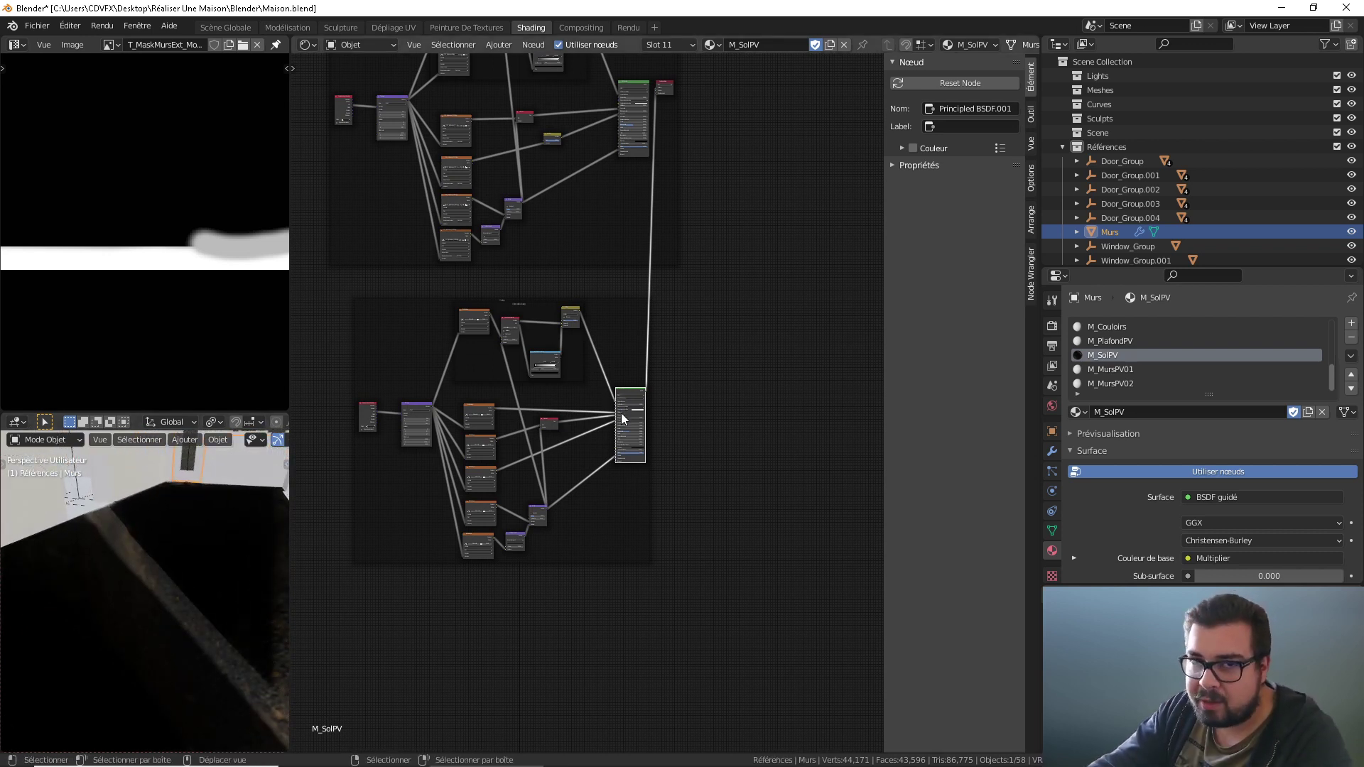
Step: Open image selection for the Carrelage set's colour texture node, look through the Carrelages folder and return to the Textures folder
{"action": "scroll", "coordinate": [604, 441], "scroll_direction": "up", "scroll_amount": 5}
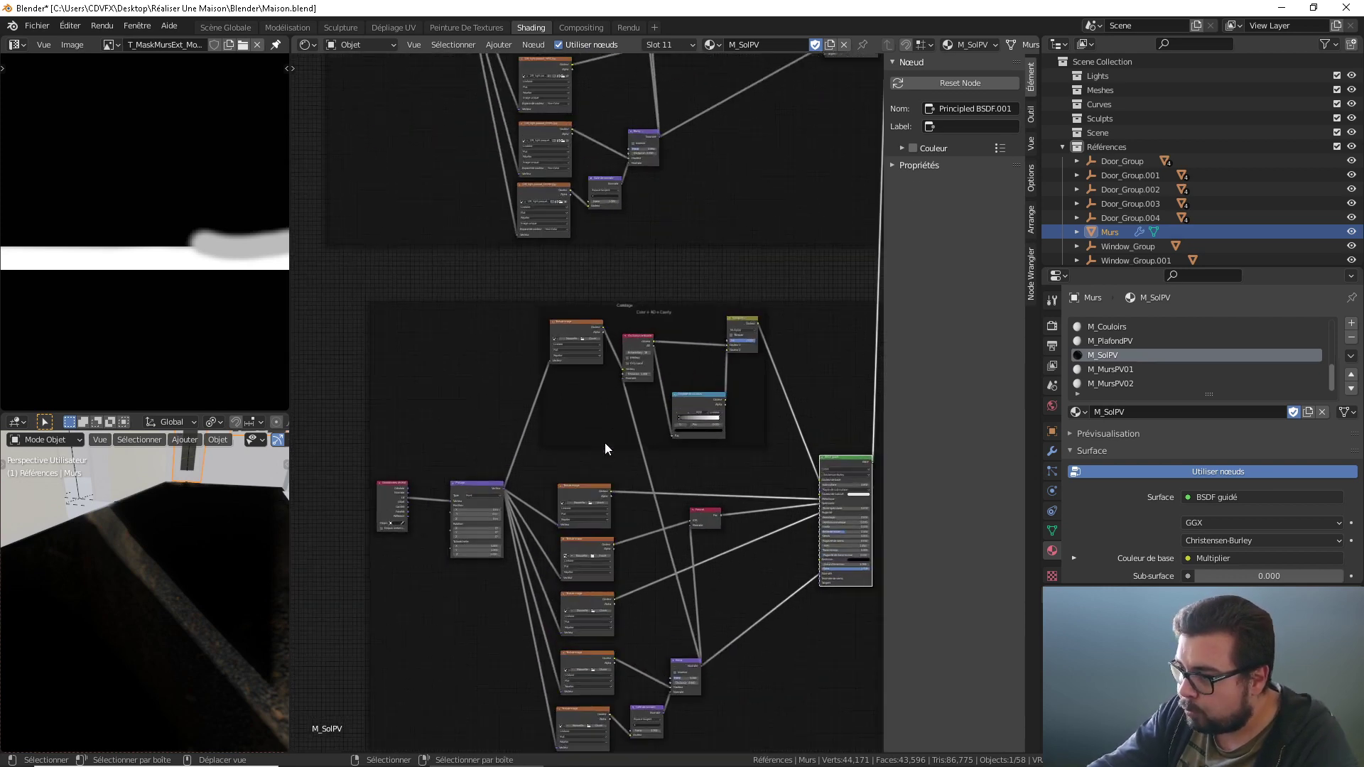
{"action": "left_click", "coordinate": [601, 310]}
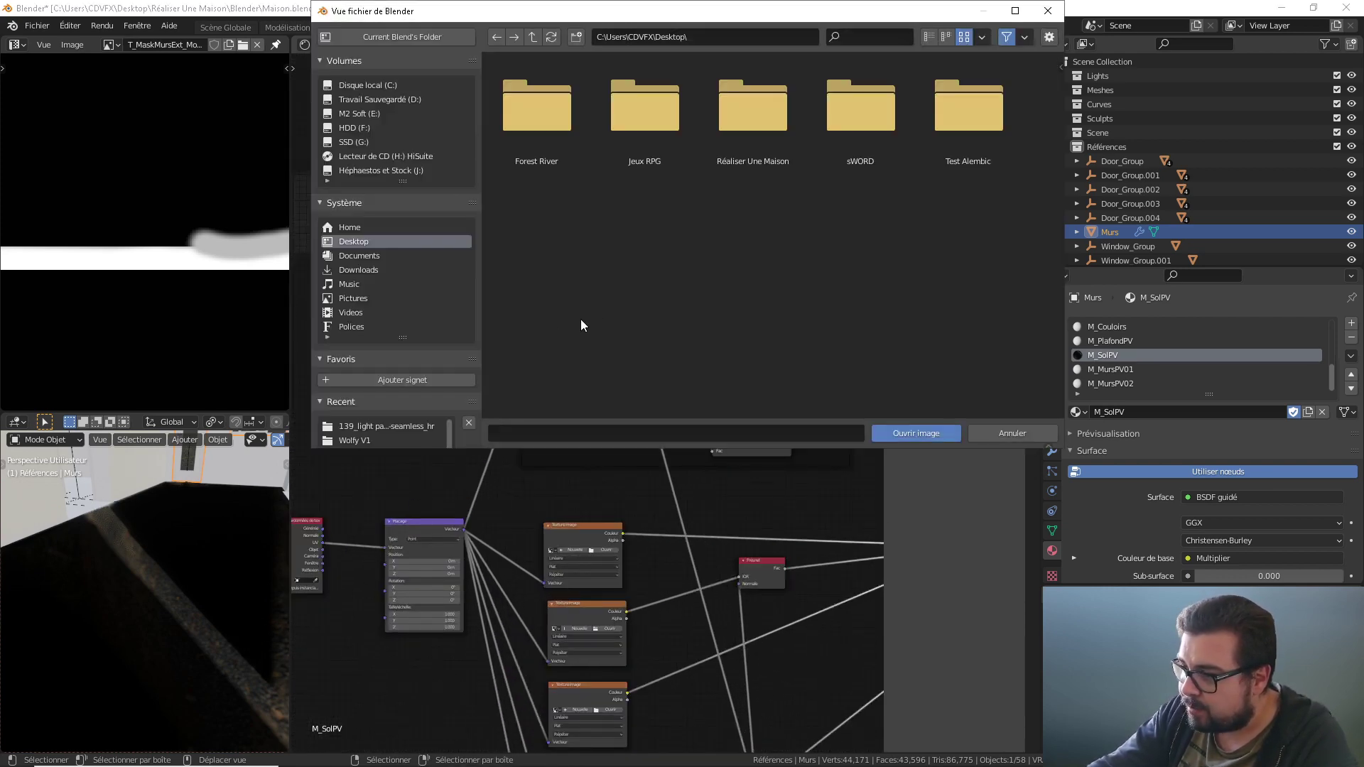
{"action": "left_click", "coordinate": [419, 425]}
{"action": "left_click", "coordinate": [532, 37]}
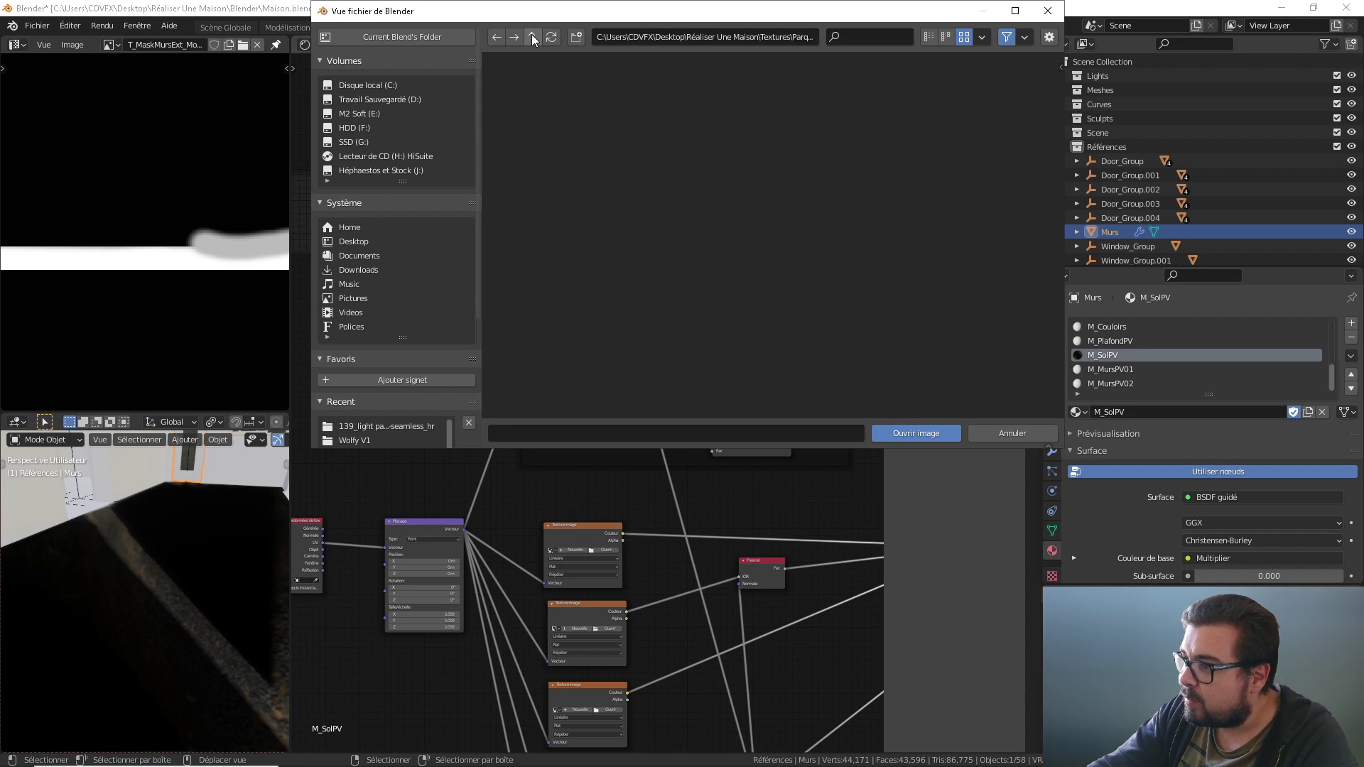
{"action": "left_click", "coordinate": [532, 37]}
{"action": "double_click", "coordinate": [661, 125]}
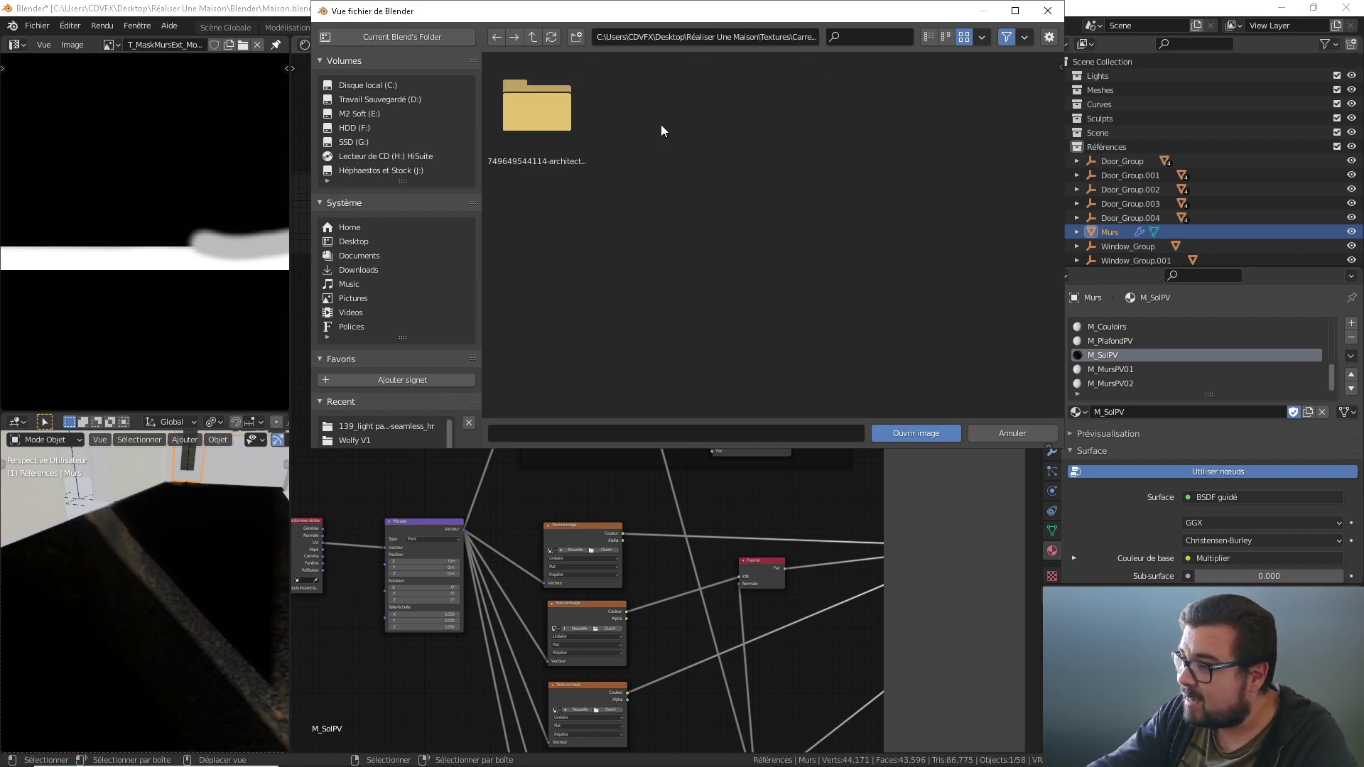
{"action": "double_click", "coordinate": [573, 133]}
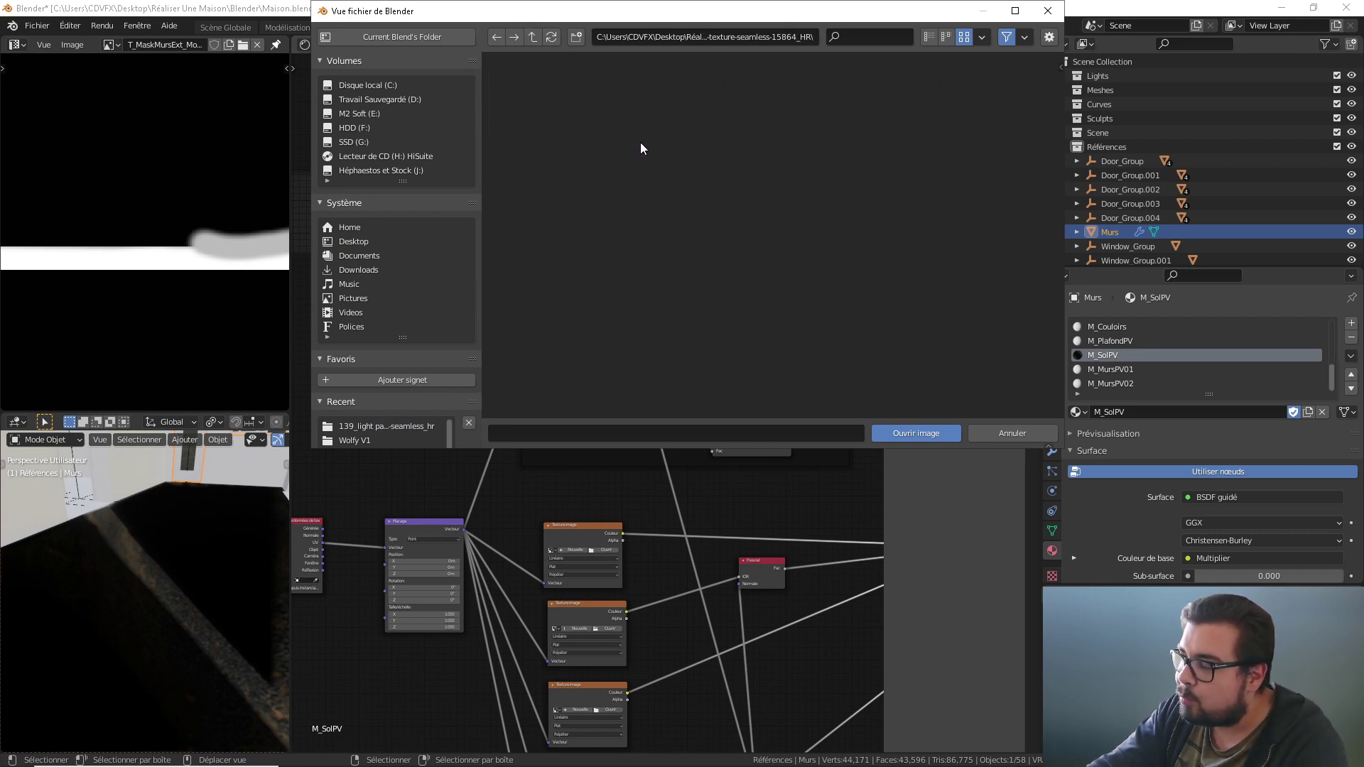
{"action": "left_click", "coordinate": [532, 37]}
{"action": "left_click", "coordinate": [532, 37]}
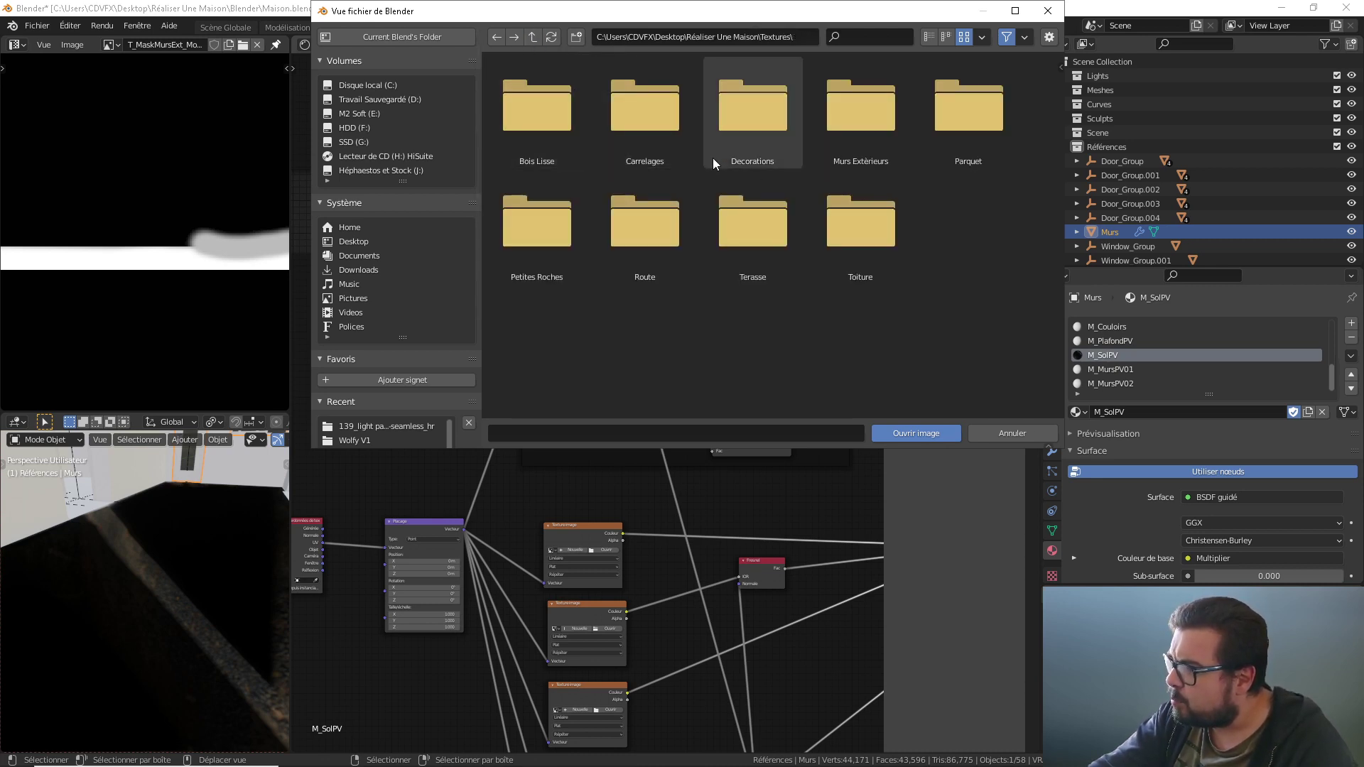
Step: Switch to File Explorer and examine the floor tile image in the Textures/Carrelages subfolder of Réaliser Une Maison, closing the window when finished
{"action": "key", "text": "super"}
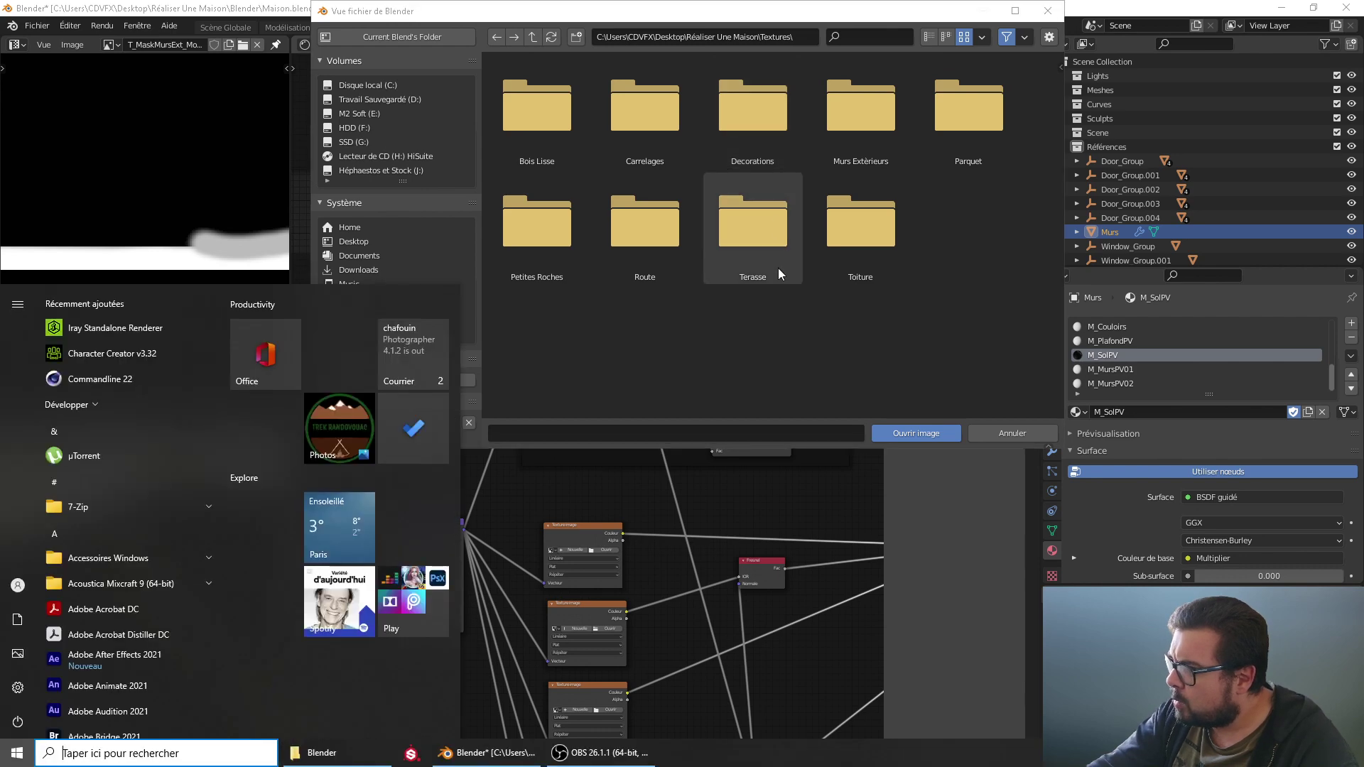
{"action": "left_click", "coordinate": [319, 752]}
{"action": "left_click", "coordinate": [371, 437]}
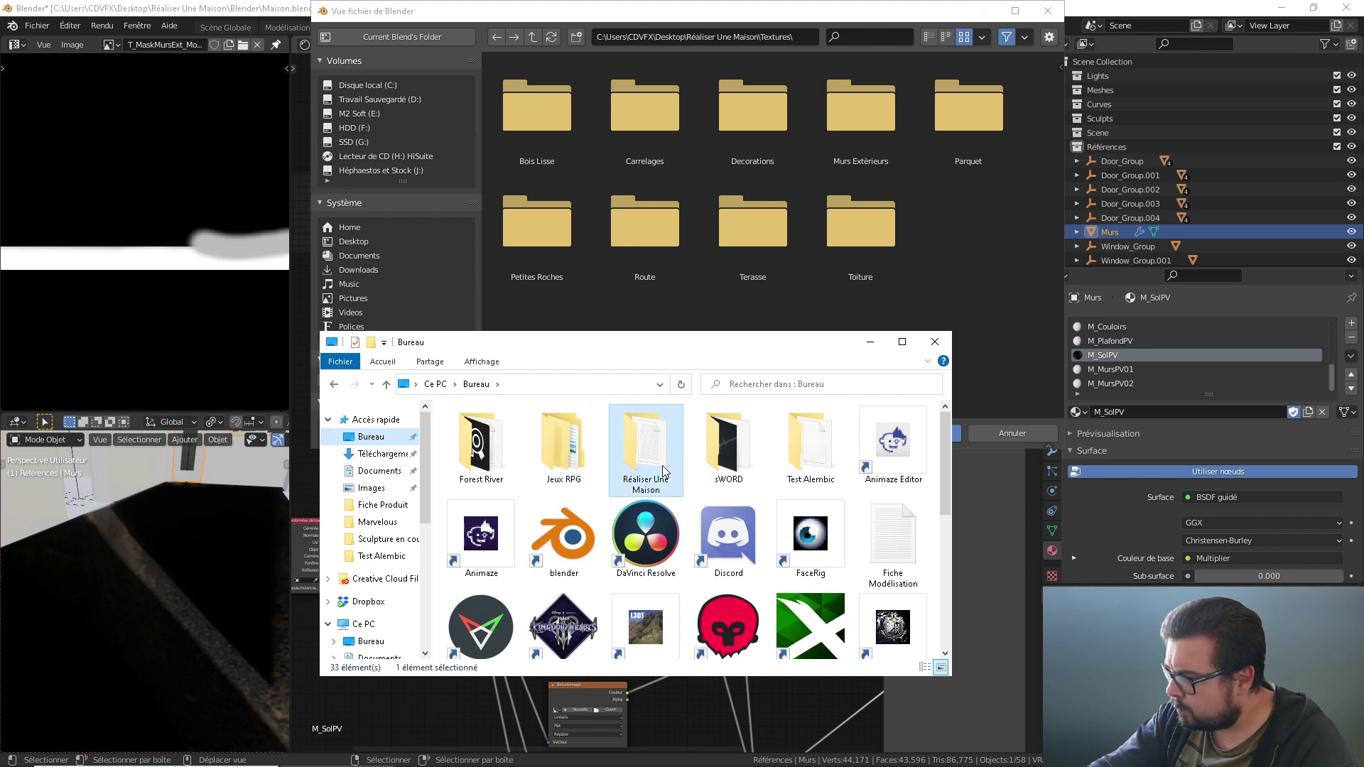
{"action": "double_click", "coordinate": [673, 452]}
{"action": "double_click", "coordinate": [489, 474]}
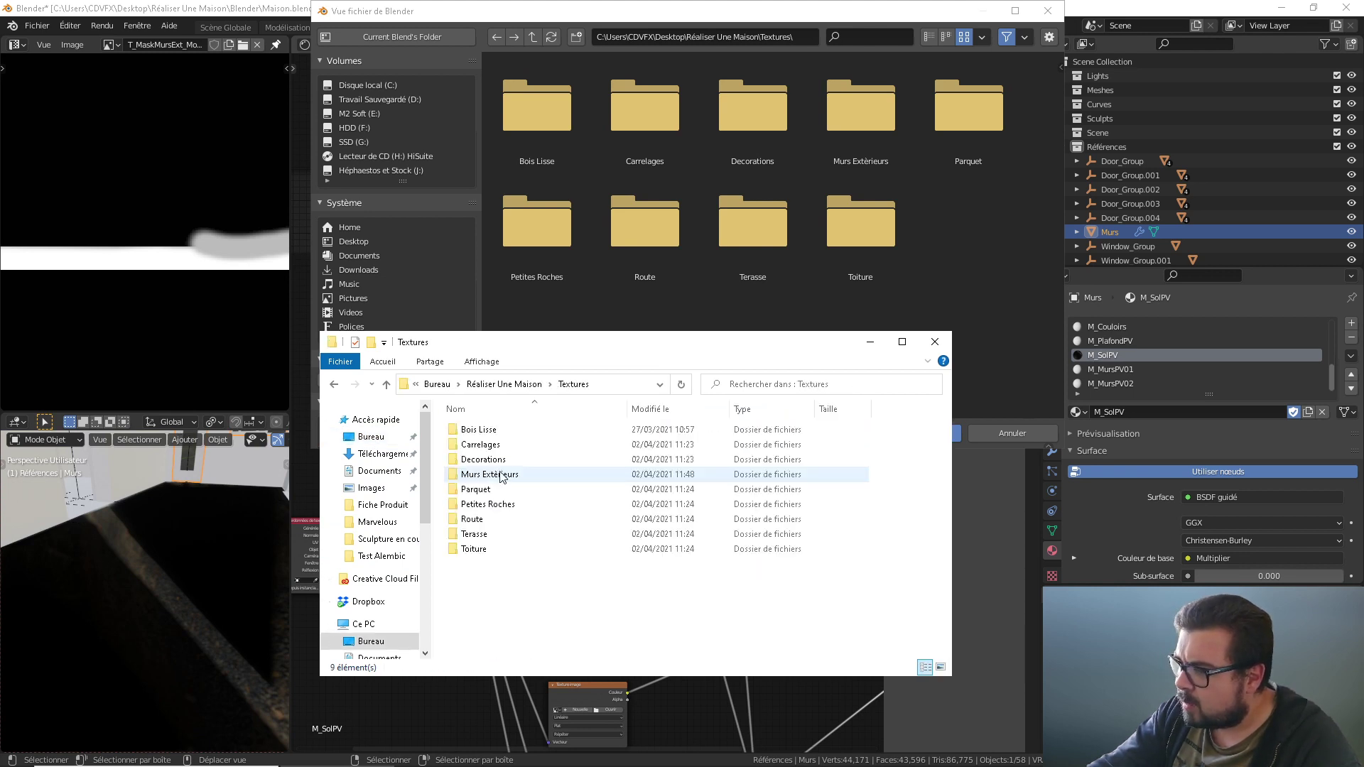
{"action": "double_click", "coordinate": [481, 445]}
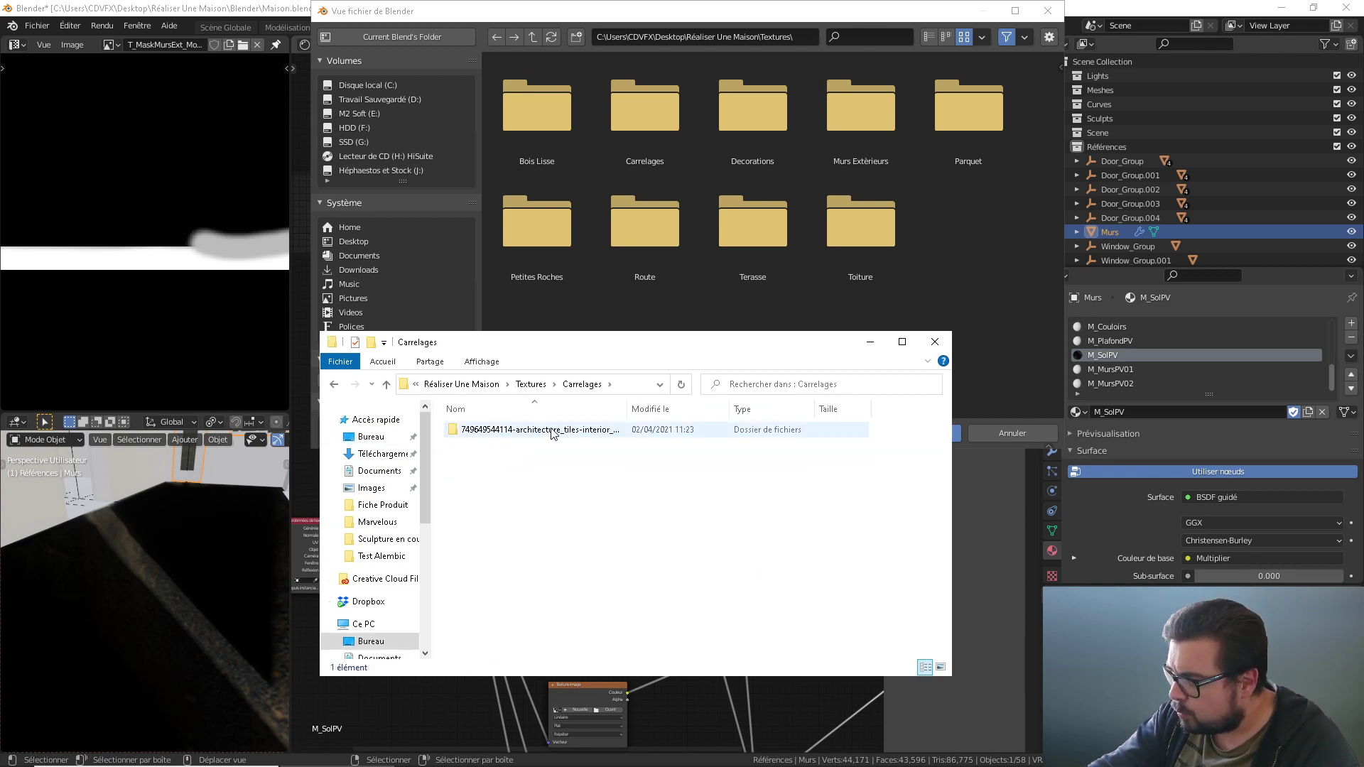
{"action": "double_click", "coordinate": [511, 430]}
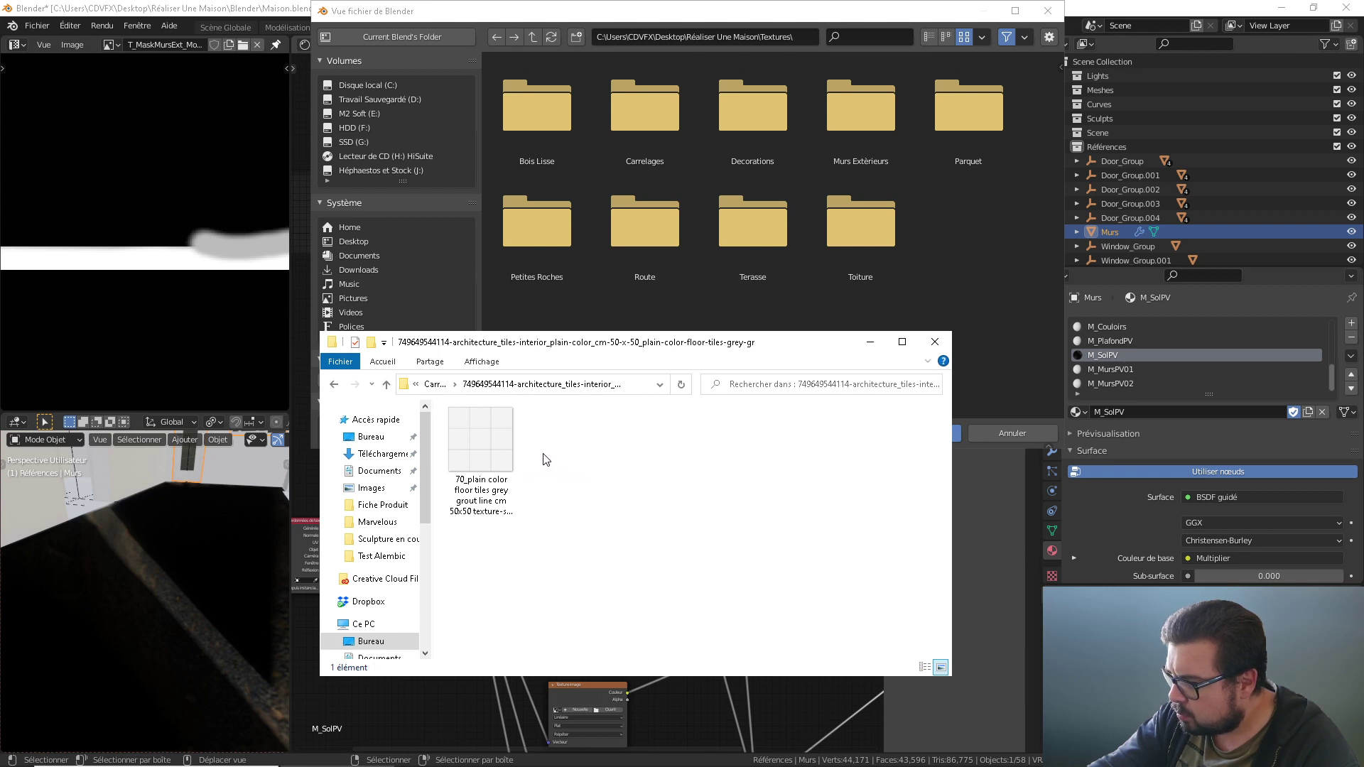
{"action": "left_click", "coordinate": [488, 444]}
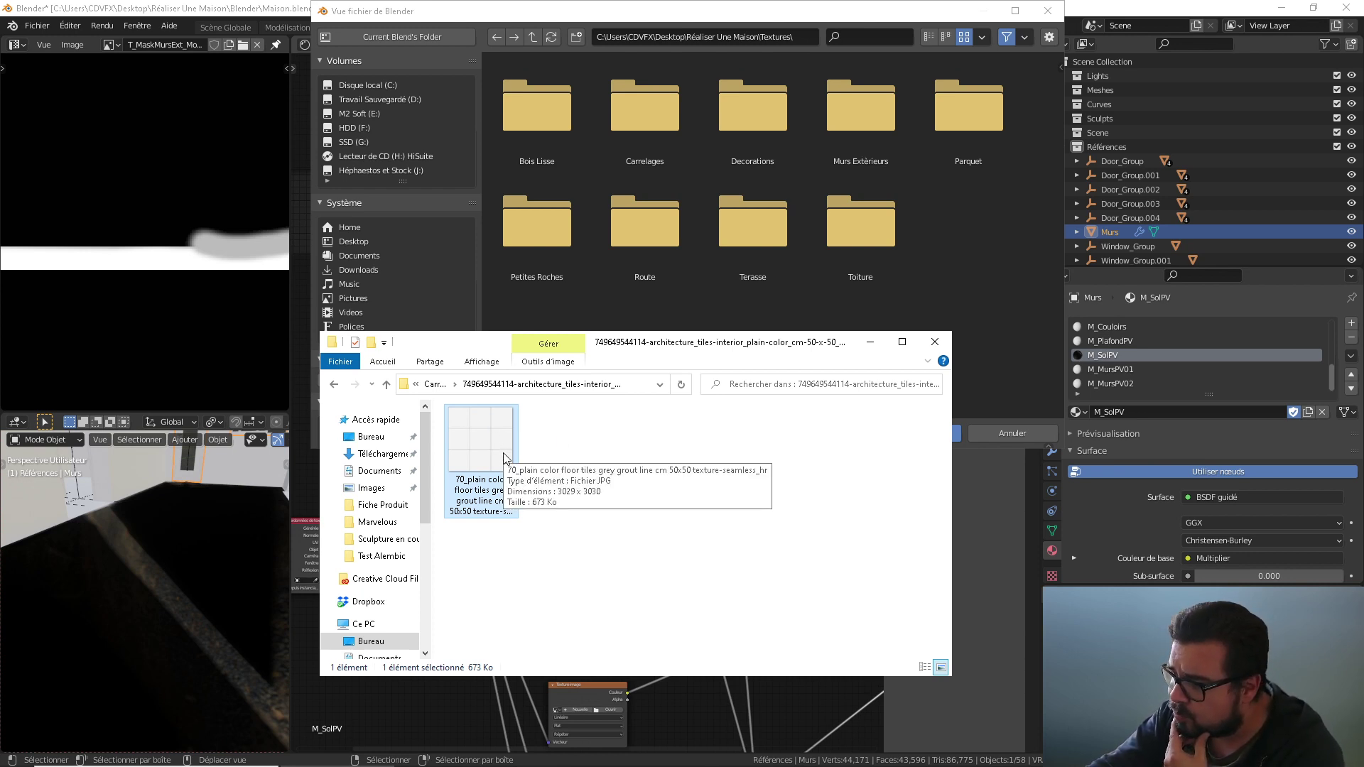
{"action": "left_click", "coordinate": [934, 343]}
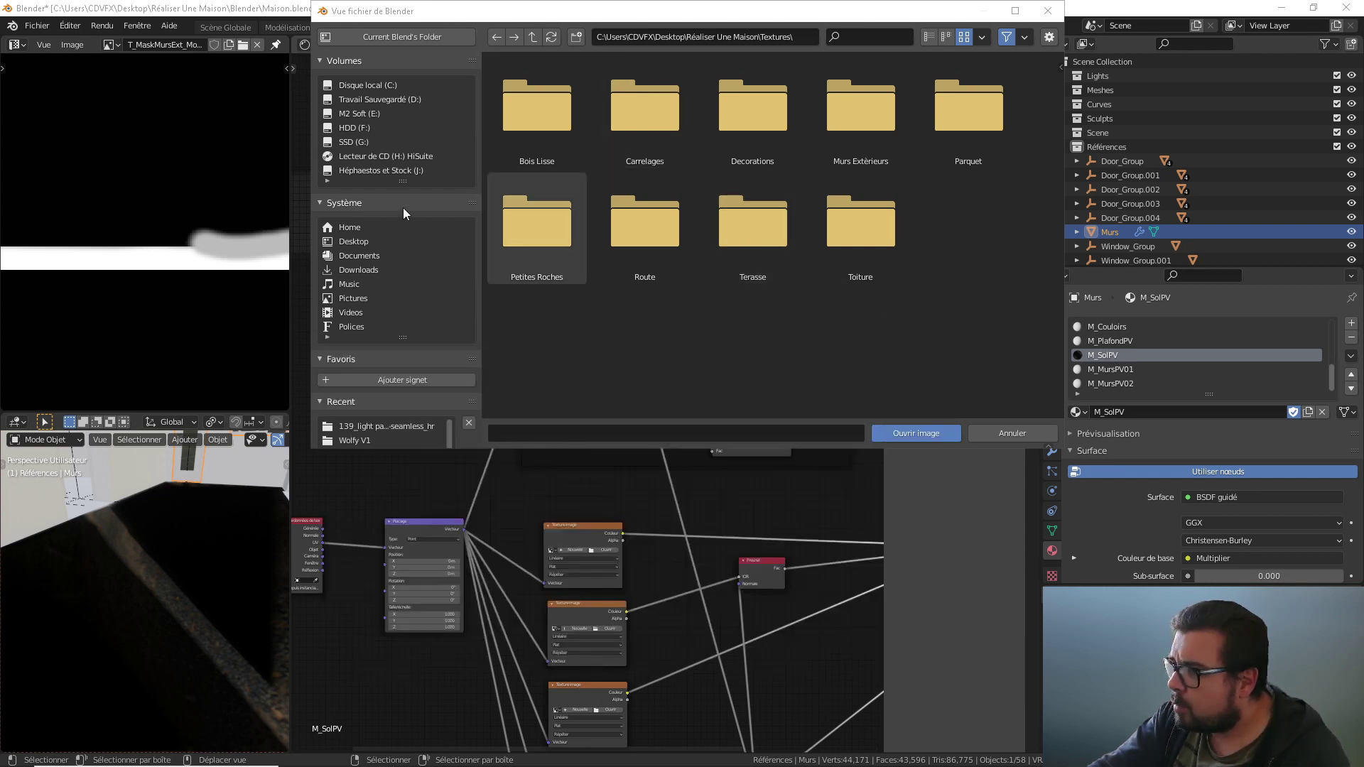
Step: Look for a tile image in the Carrelages subfolder within the image selection and cancel the selection
{"action": "left_click", "coordinate": [423, 428]}
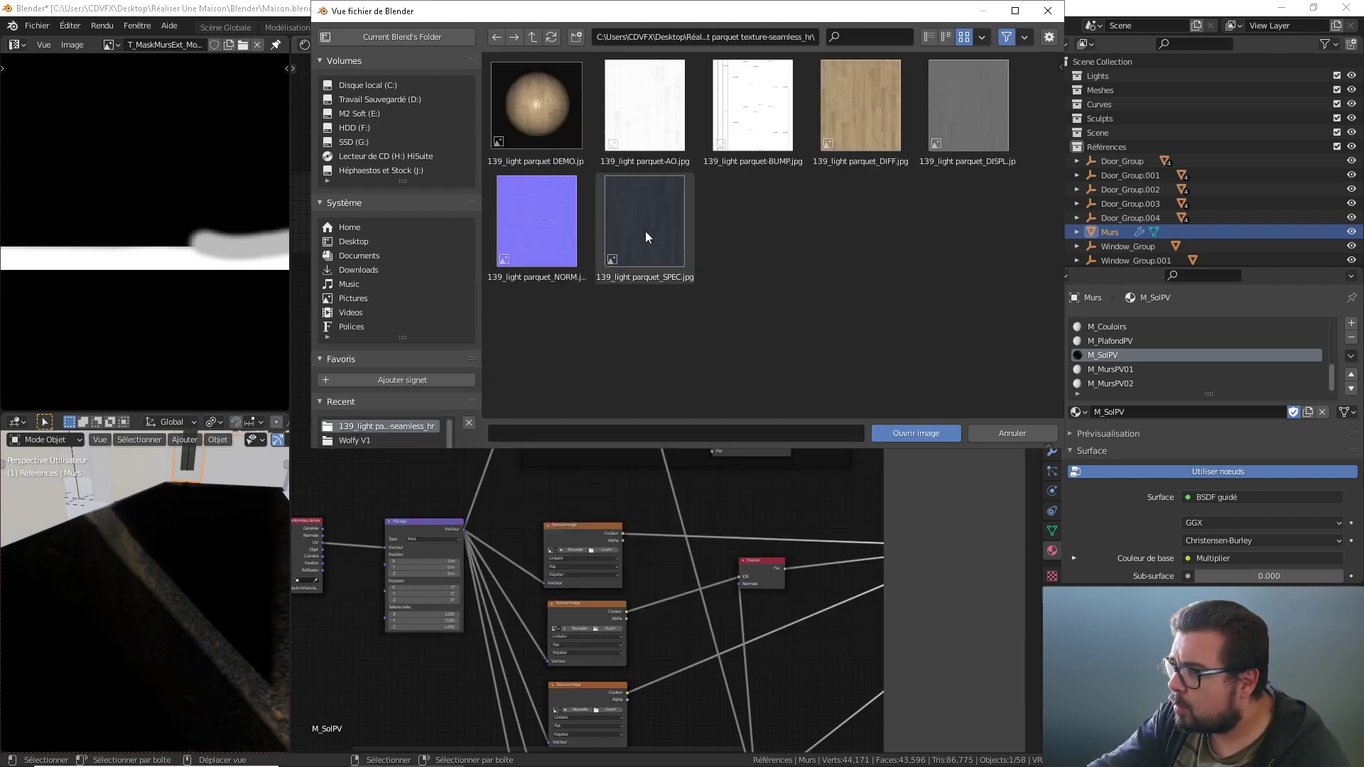
{"action": "left_click", "coordinate": [532, 37]}
{"action": "left_click", "coordinate": [532, 37]}
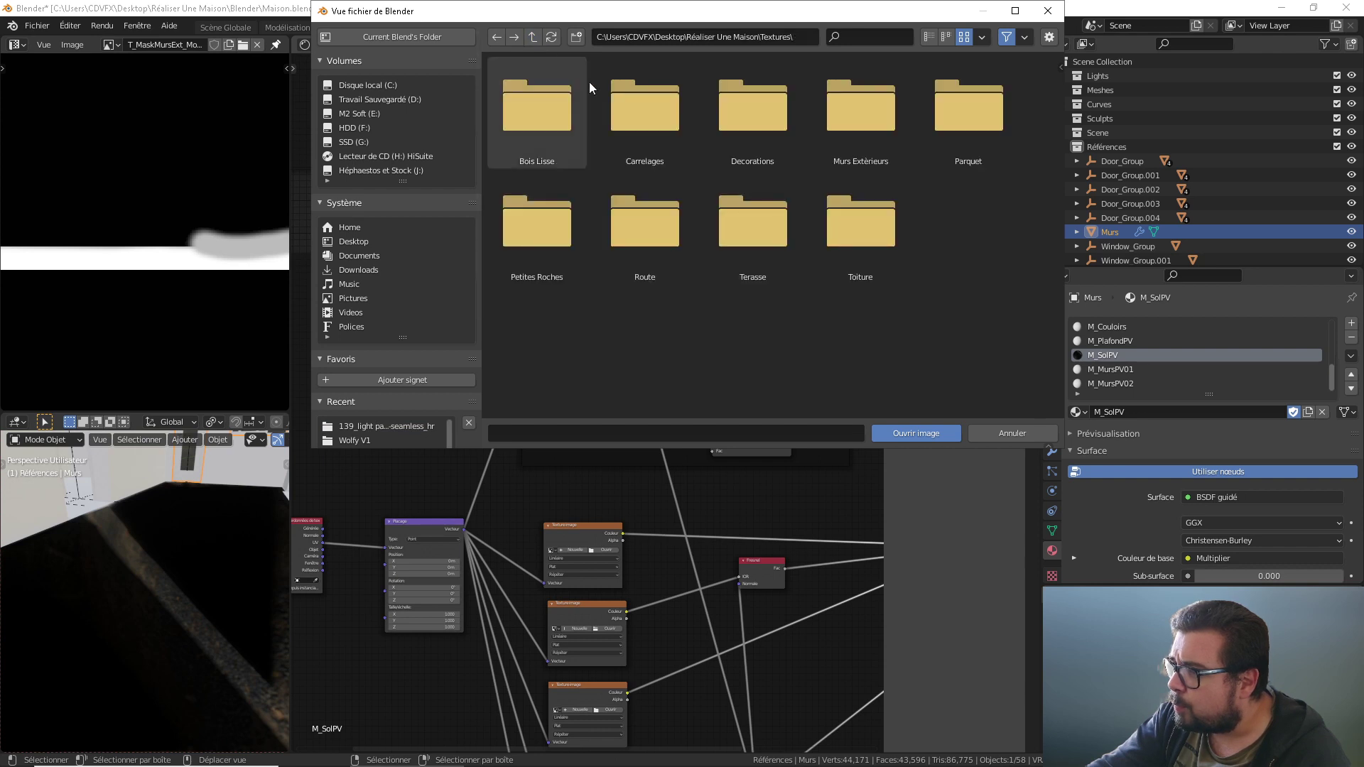
{"action": "double_click", "coordinate": [663, 113]}
{"action": "double_click", "coordinate": [562, 132]}
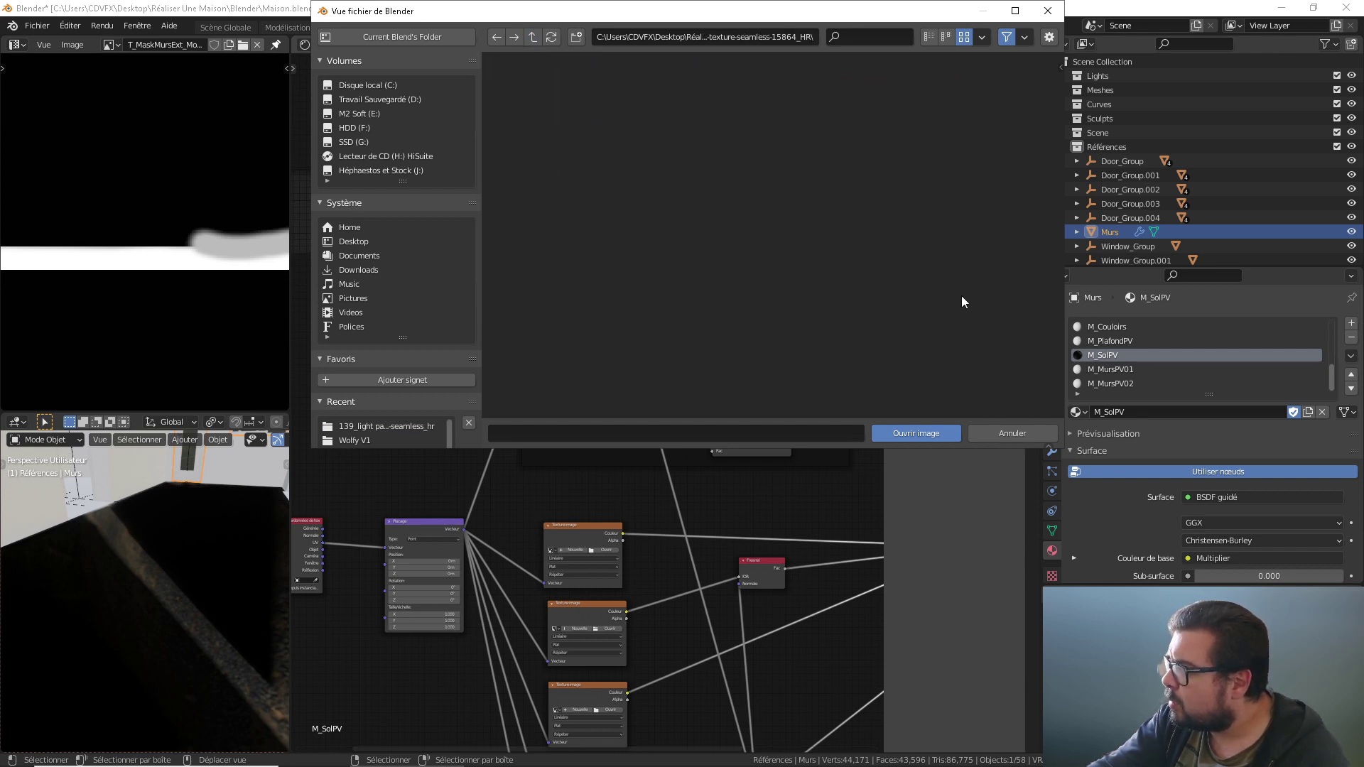
{"action": "left_click", "coordinate": [1021, 431]}
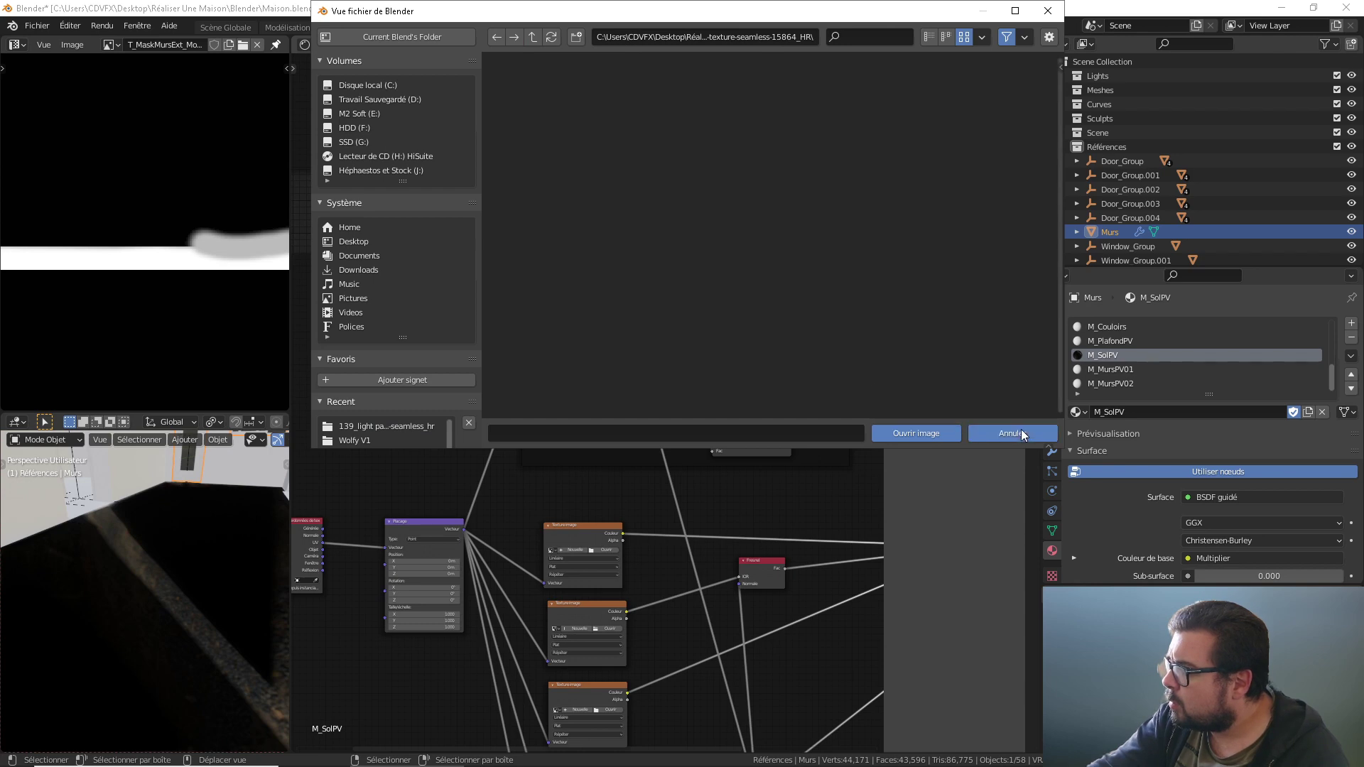
Step: Bring the 70_plain color floor tiles grey grout line cm 50x50 image from File Explorer's Textures/Carrelages subfolder into the M_SolPV node tree as an image texture
{"action": "key", "text": "super"}
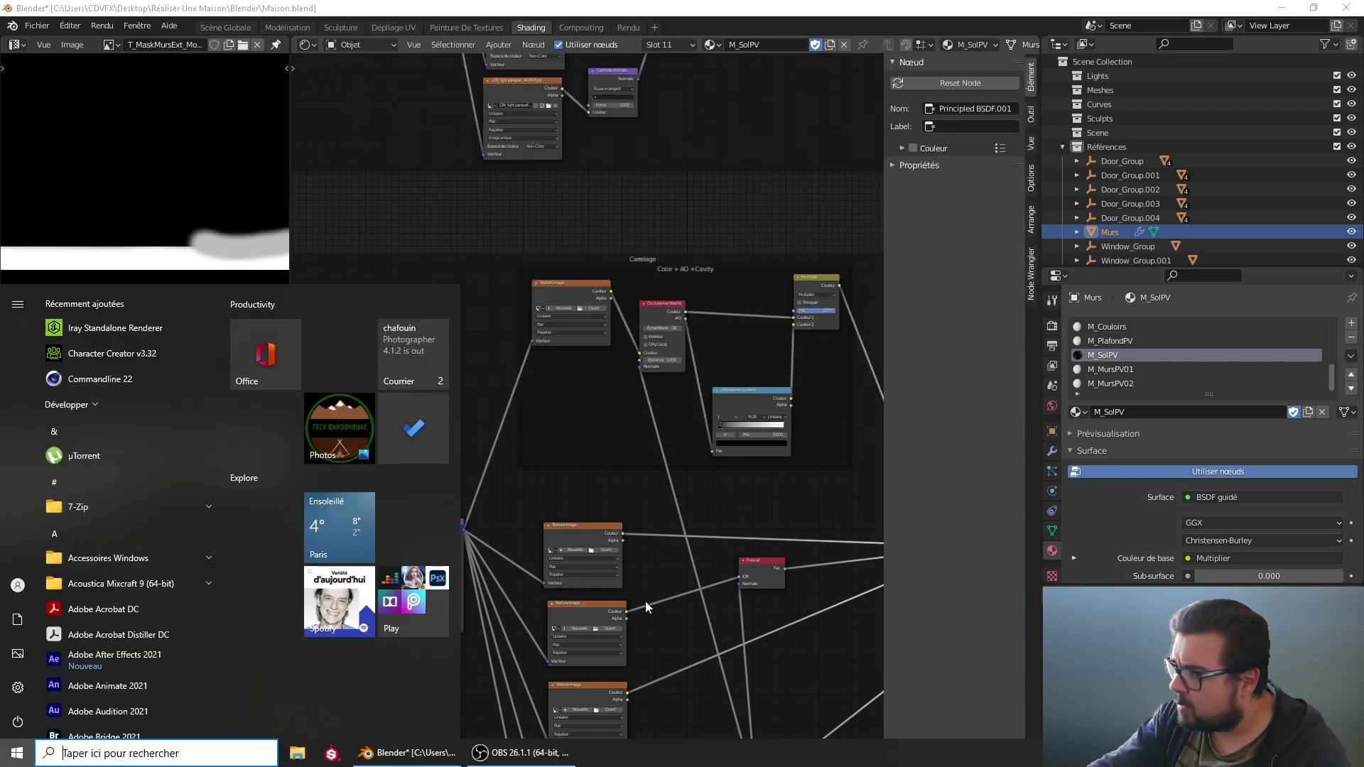
{"action": "left_click", "coordinate": [301, 753]}
{"action": "left_click", "coordinate": [372, 441]}
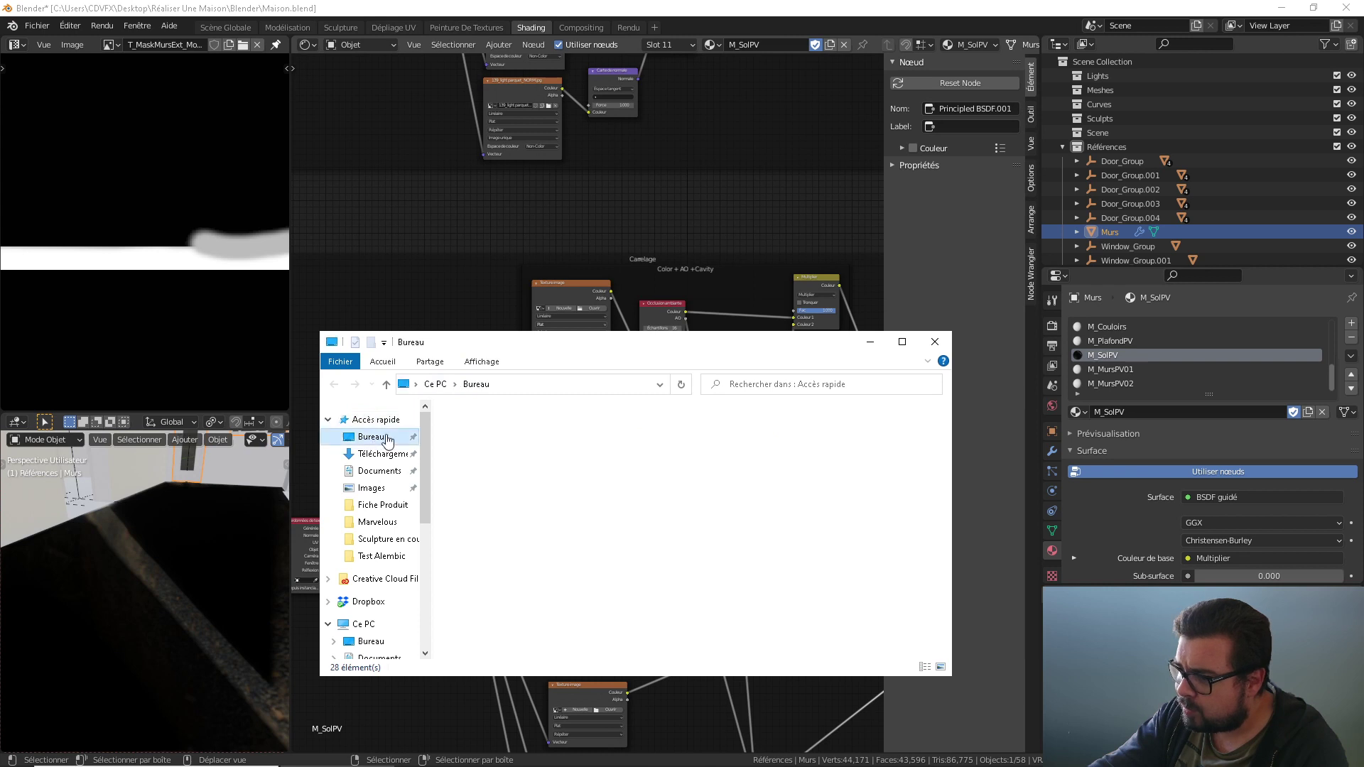
{"action": "double_click", "coordinate": [645, 441]}
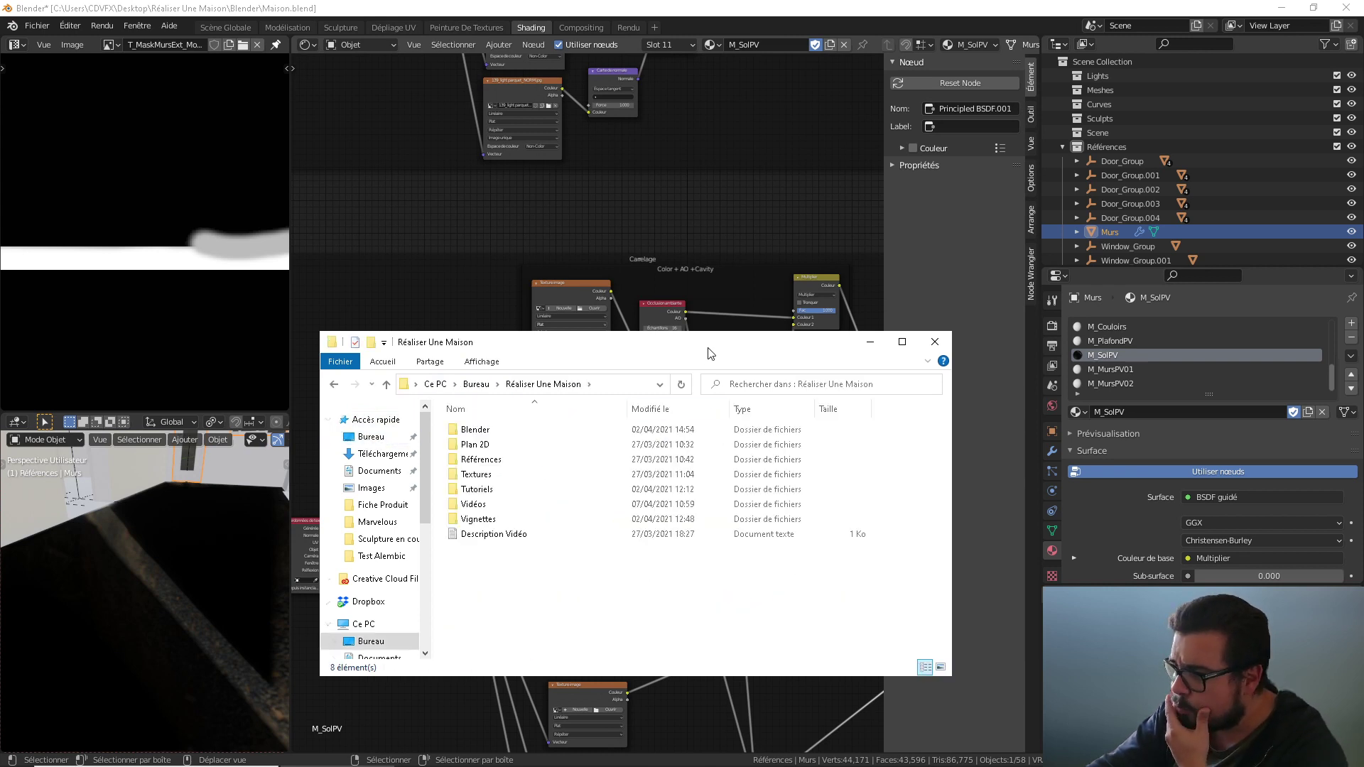
{"action": "left_click_drag", "start_coordinate": [713, 355], "coordinate": [552, 412]}
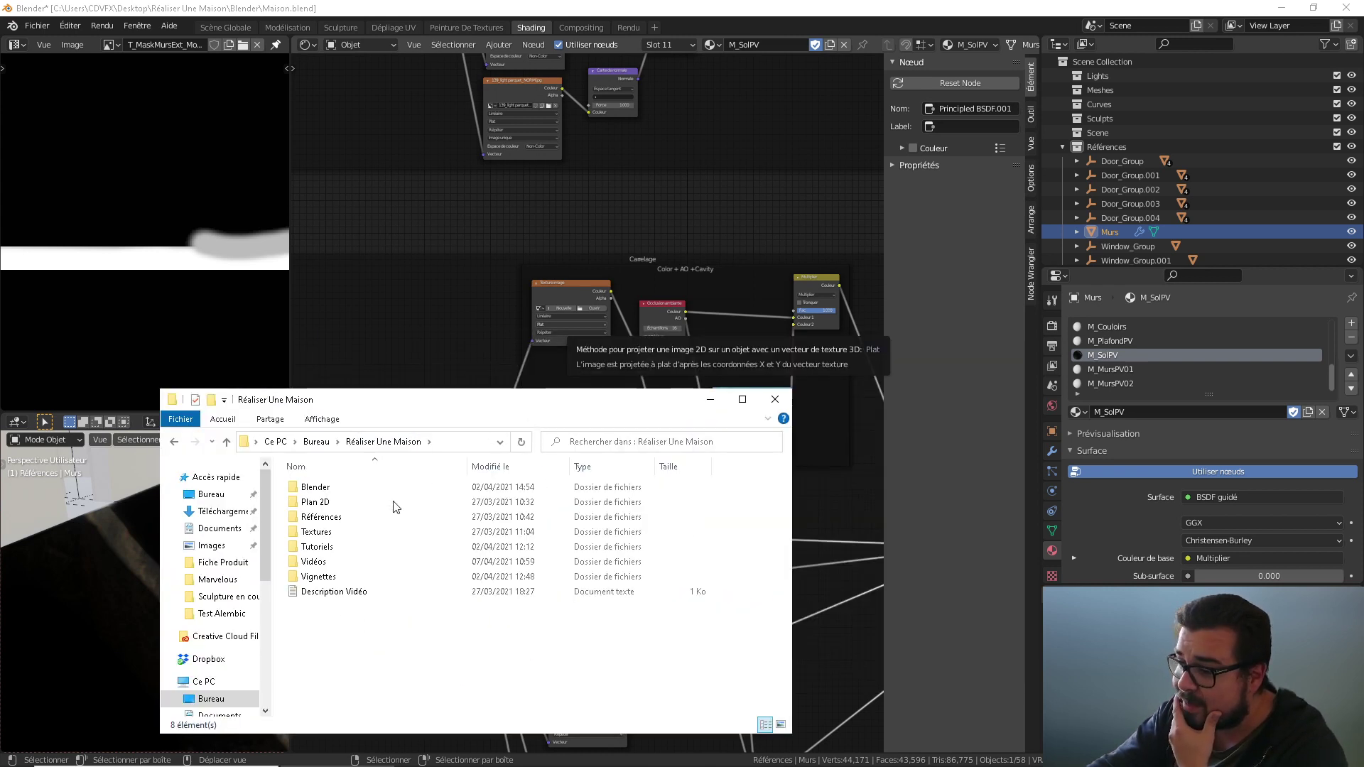
{"action": "double_click", "coordinate": [318, 531]}
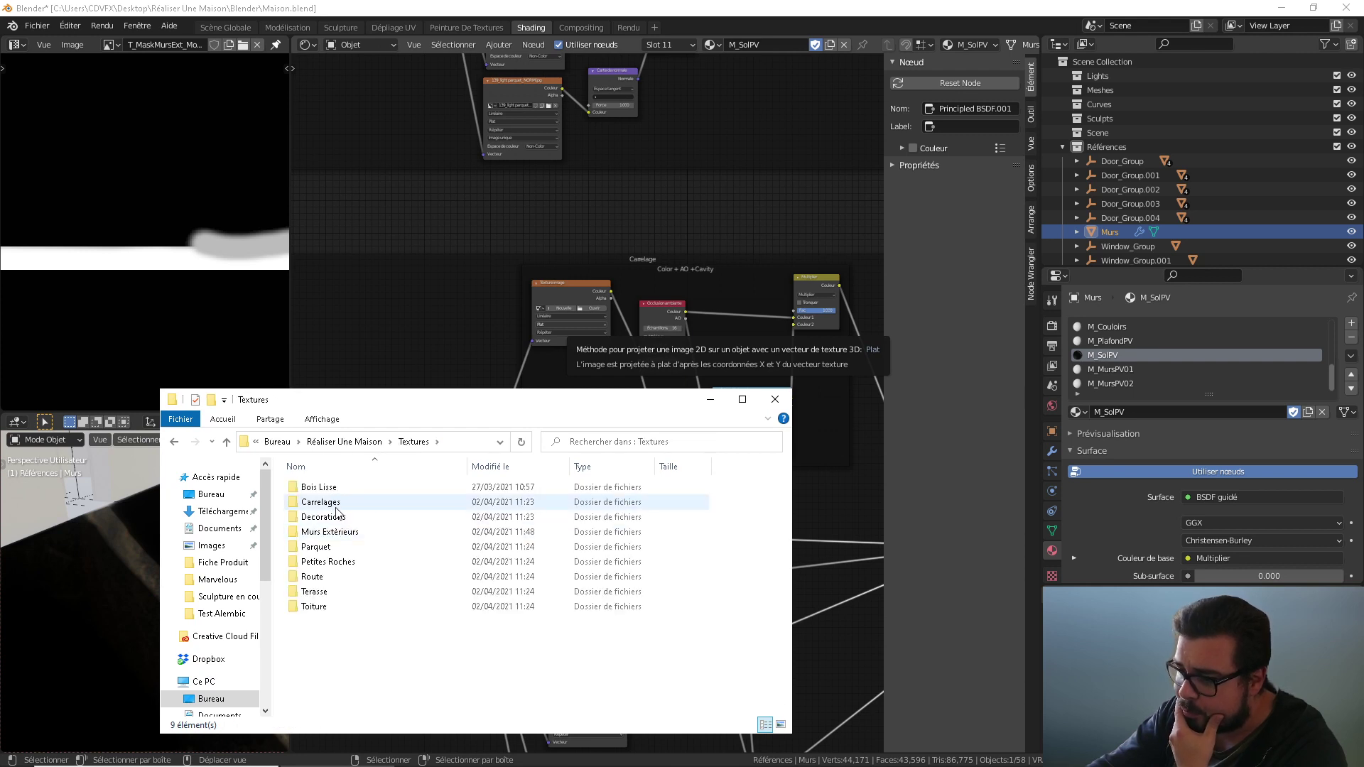
{"action": "double_click", "coordinate": [332, 500]}
{"action": "double_click", "coordinate": [331, 491]}
{"action": "left_click_drag", "start_coordinate": [329, 504], "coordinate": [437, 324]}
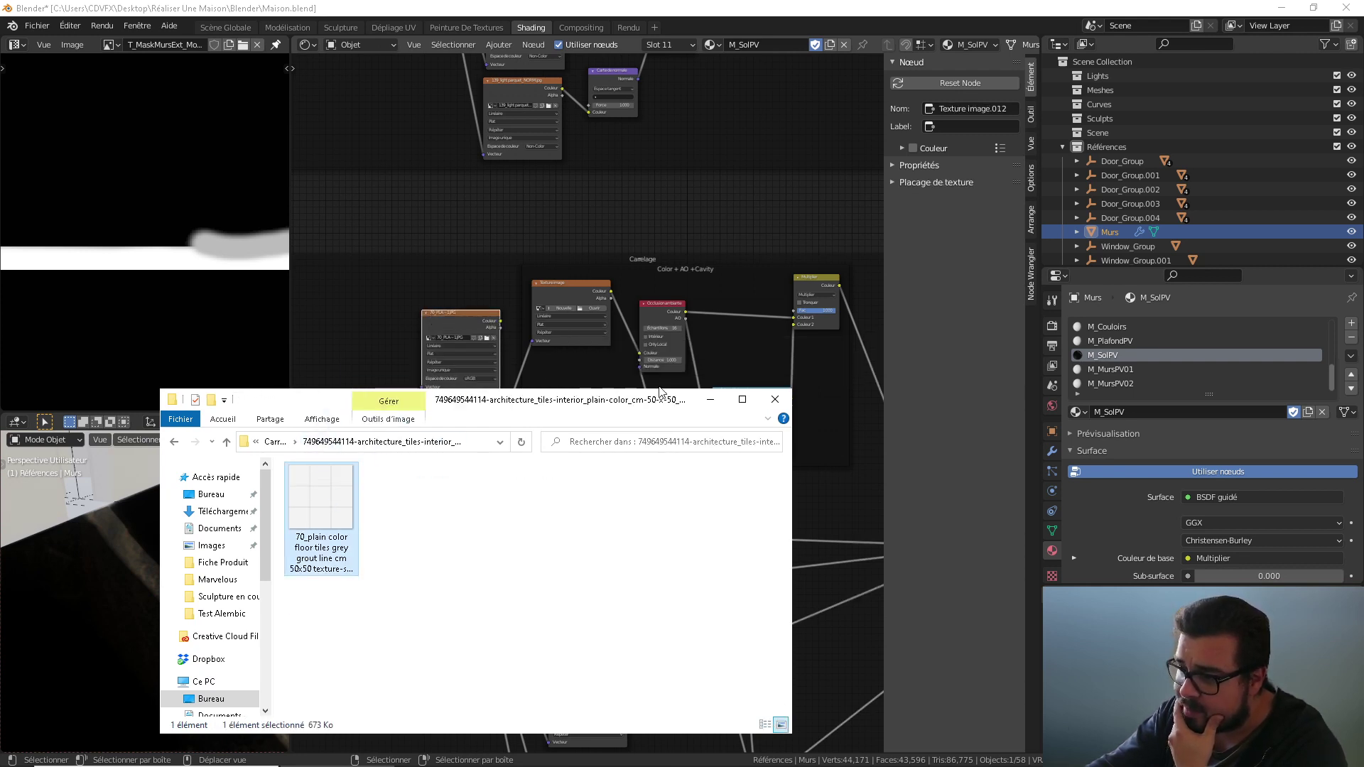
{"action": "left_click", "coordinate": [775, 399]}
Step: Replace the Carrelage set's empty colour texture with the tile image node, wiring it between the Mapping node and the Ambient Occlusion colour input
{"action": "left_click", "coordinate": [577, 288]}
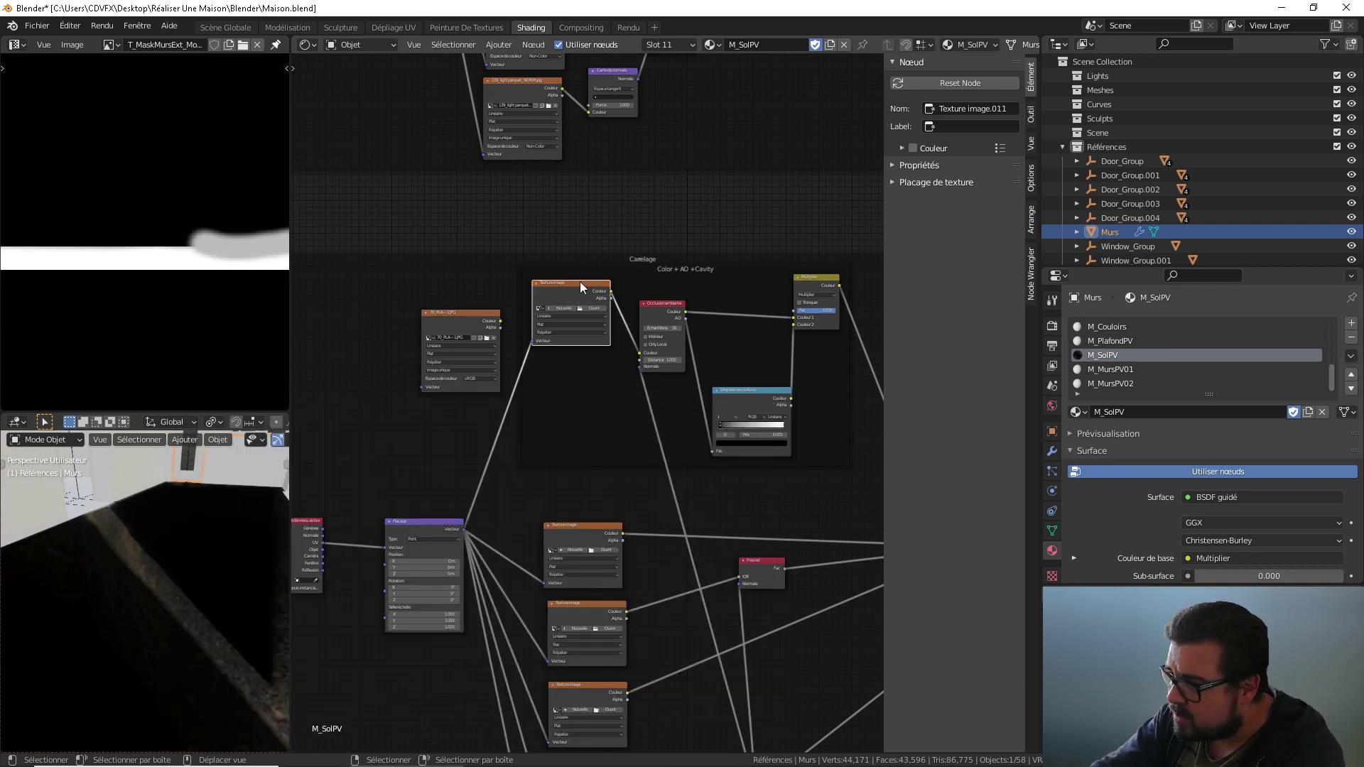
{"action": "key", "text": "x"}
{"action": "left_click_drag", "start_coordinate": [465, 316], "coordinate": [665, 284]}
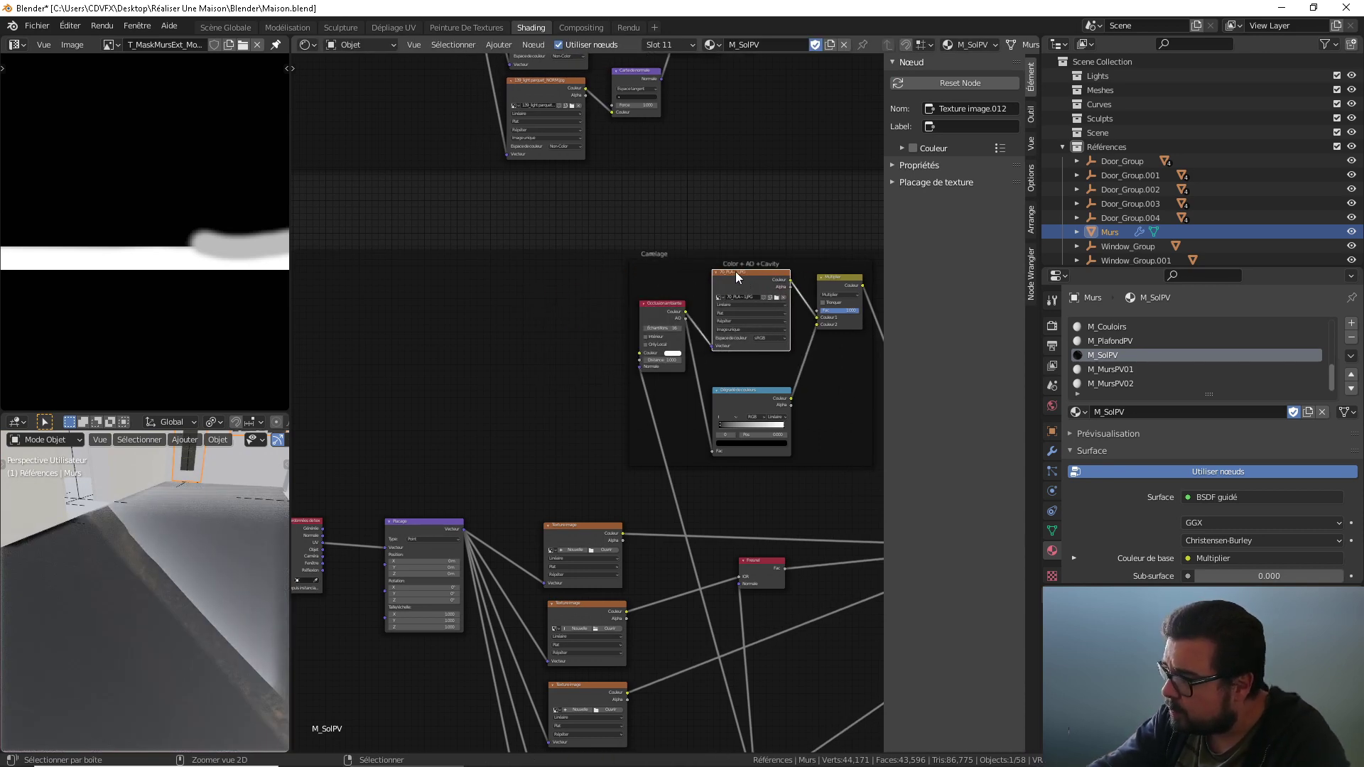
{"action": "left_click_drag", "start_coordinate": [736, 271], "coordinate": [568, 308]}
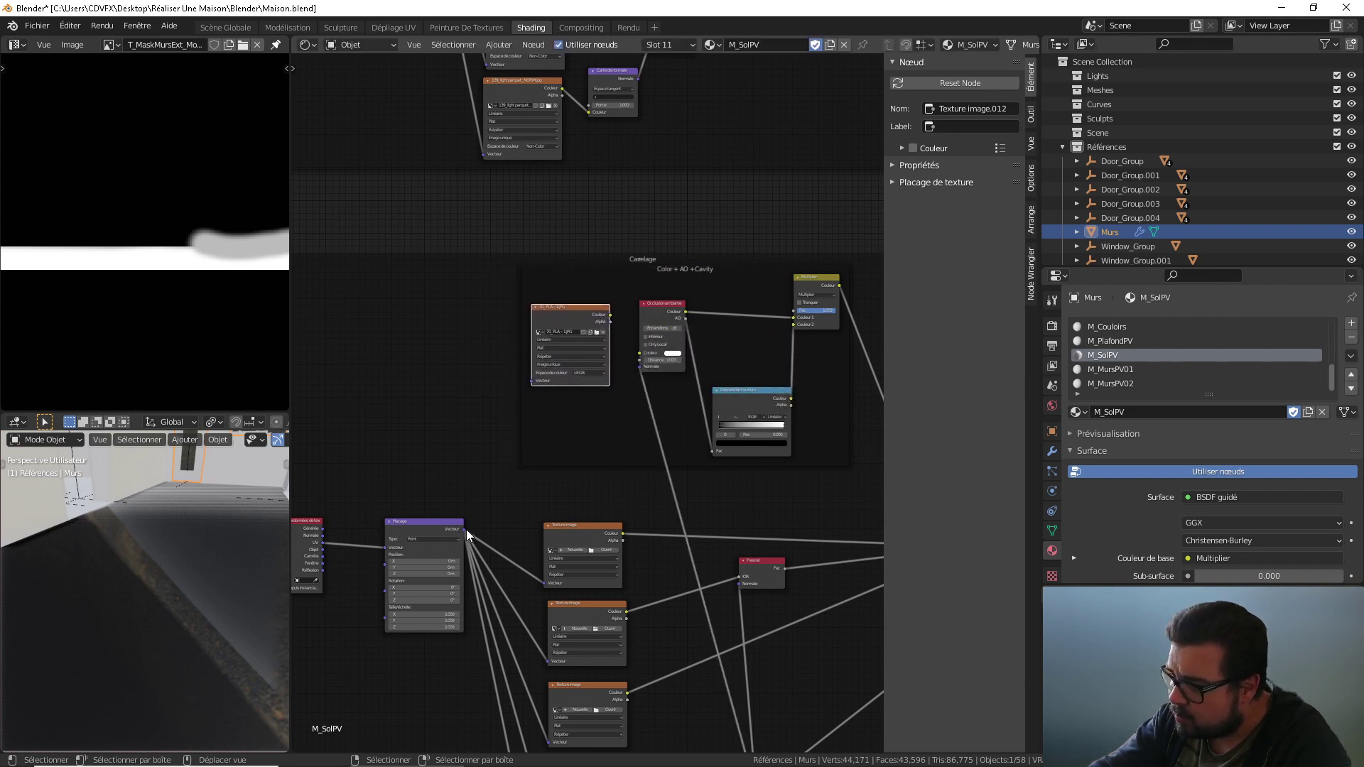
{"action": "left_click_drag", "start_coordinate": [466, 530], "coordinate": [639, 353]}
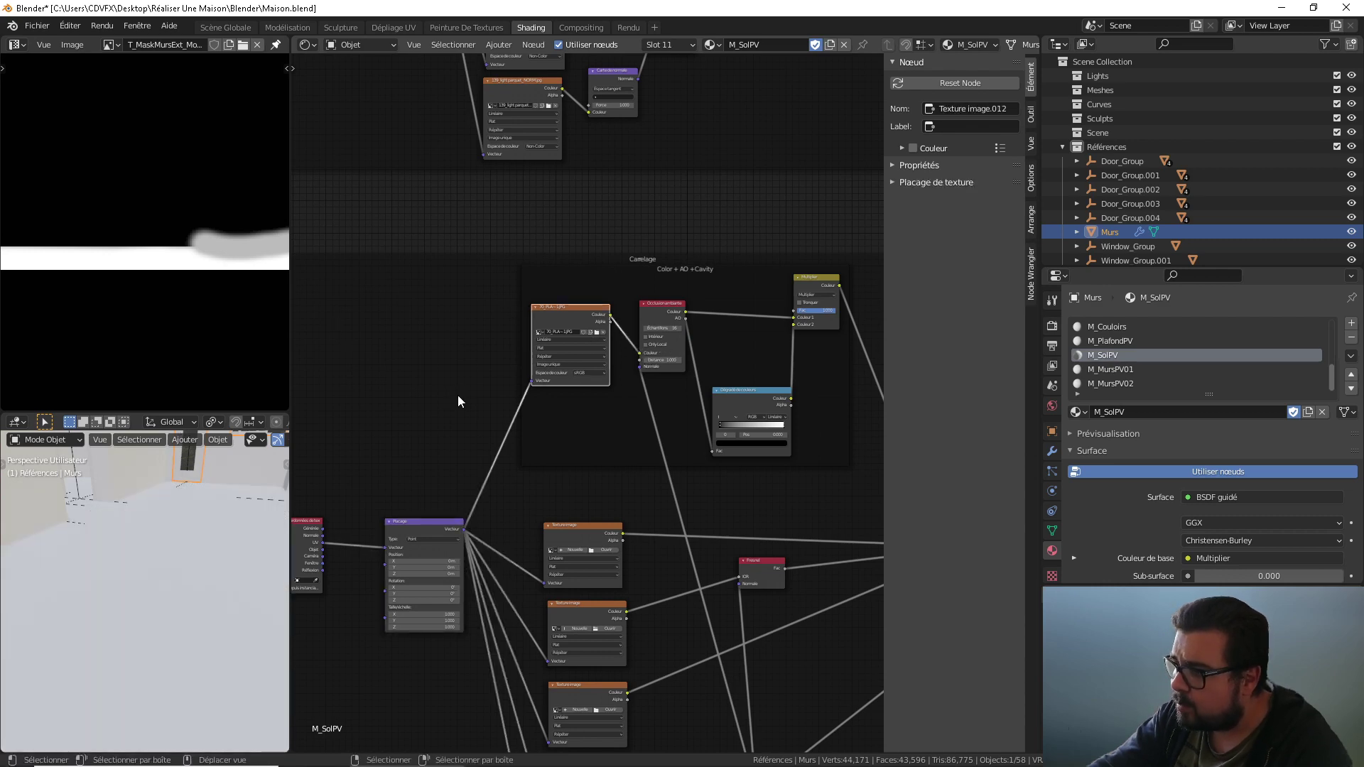
Step: Disconnect the lowest empty image texture from the Normal Map node's colour input in the Carrelage set
{"action": "middle_click_drag", "start_coordinate": [692, 697], "coordinate": [647, 374]}
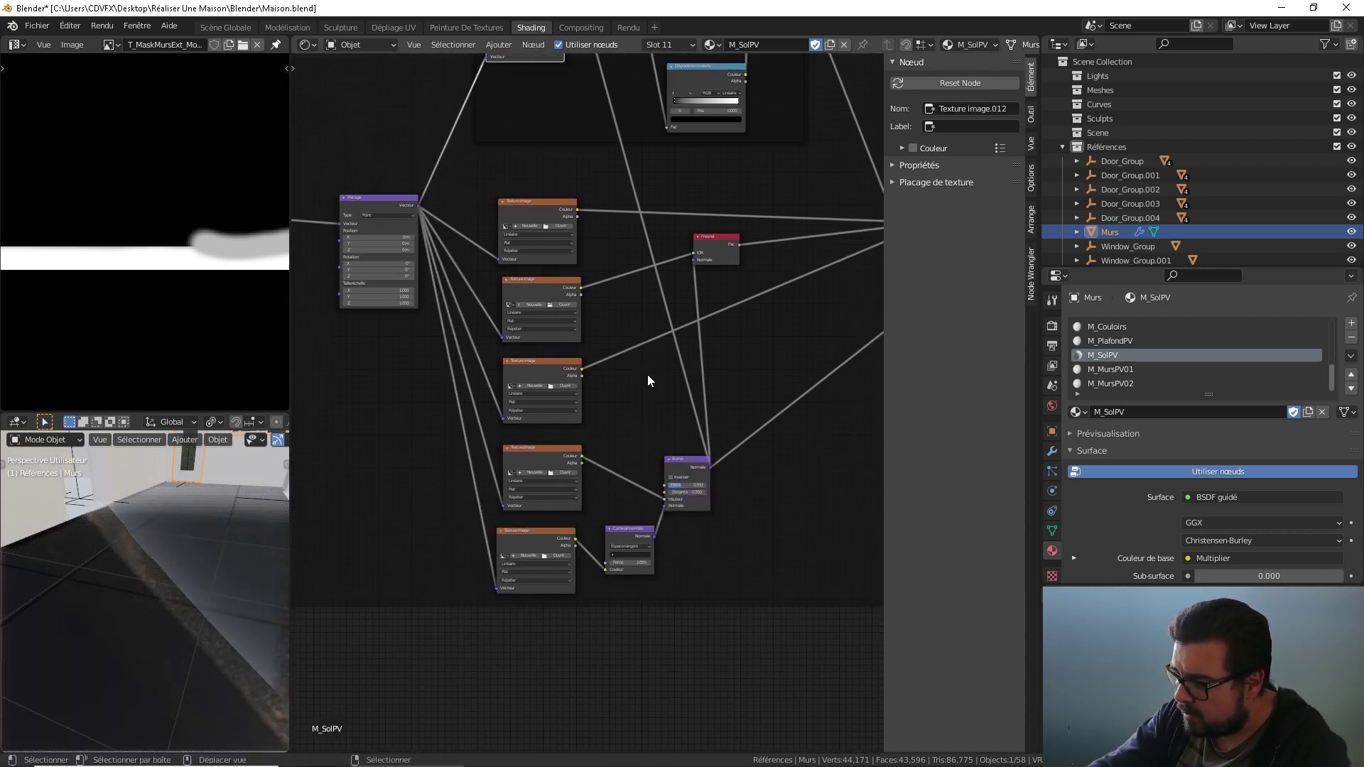
{"action": "scroll", "coordinate": [643, 556], "scroll_direction": "up", "scroll_amount": 3}
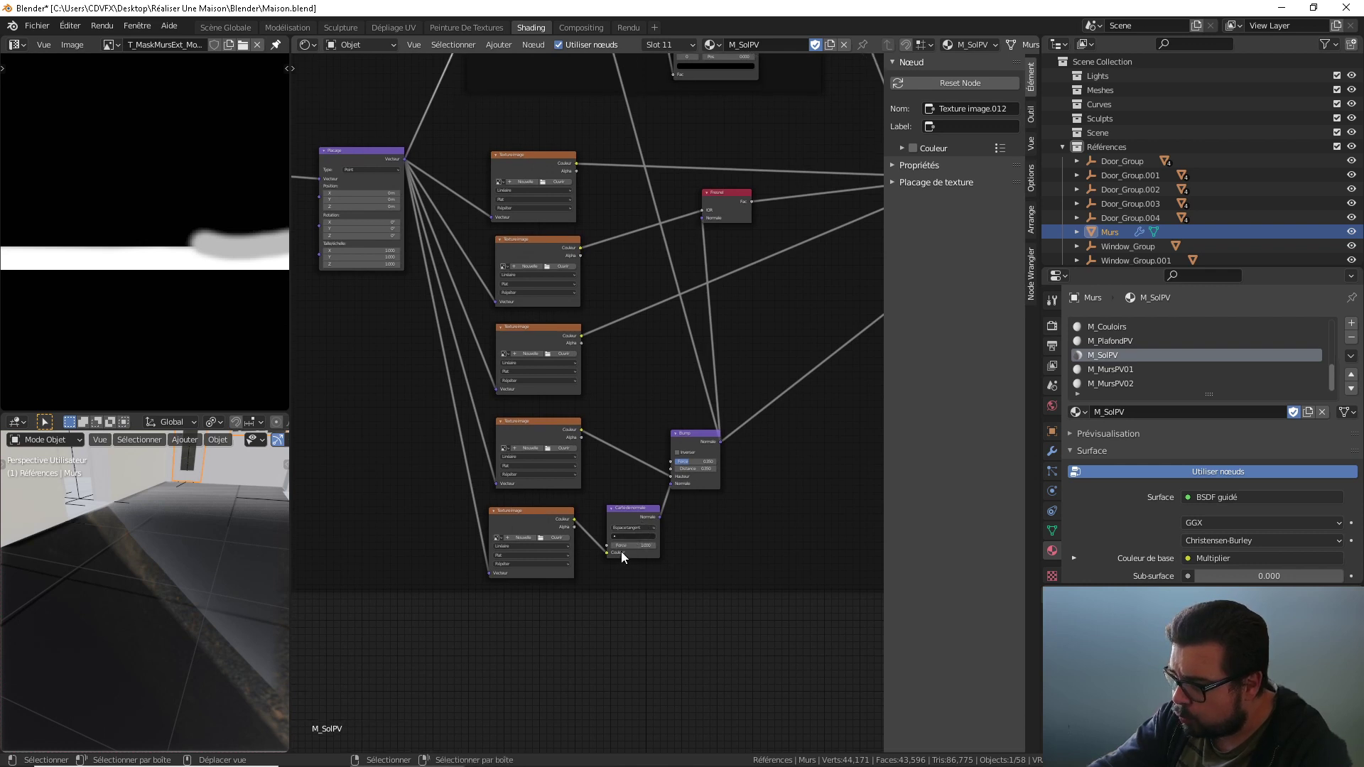
{"action": "left_click_drag", "start_coordinate": [608, 554], "coordinate": [598, 554]}
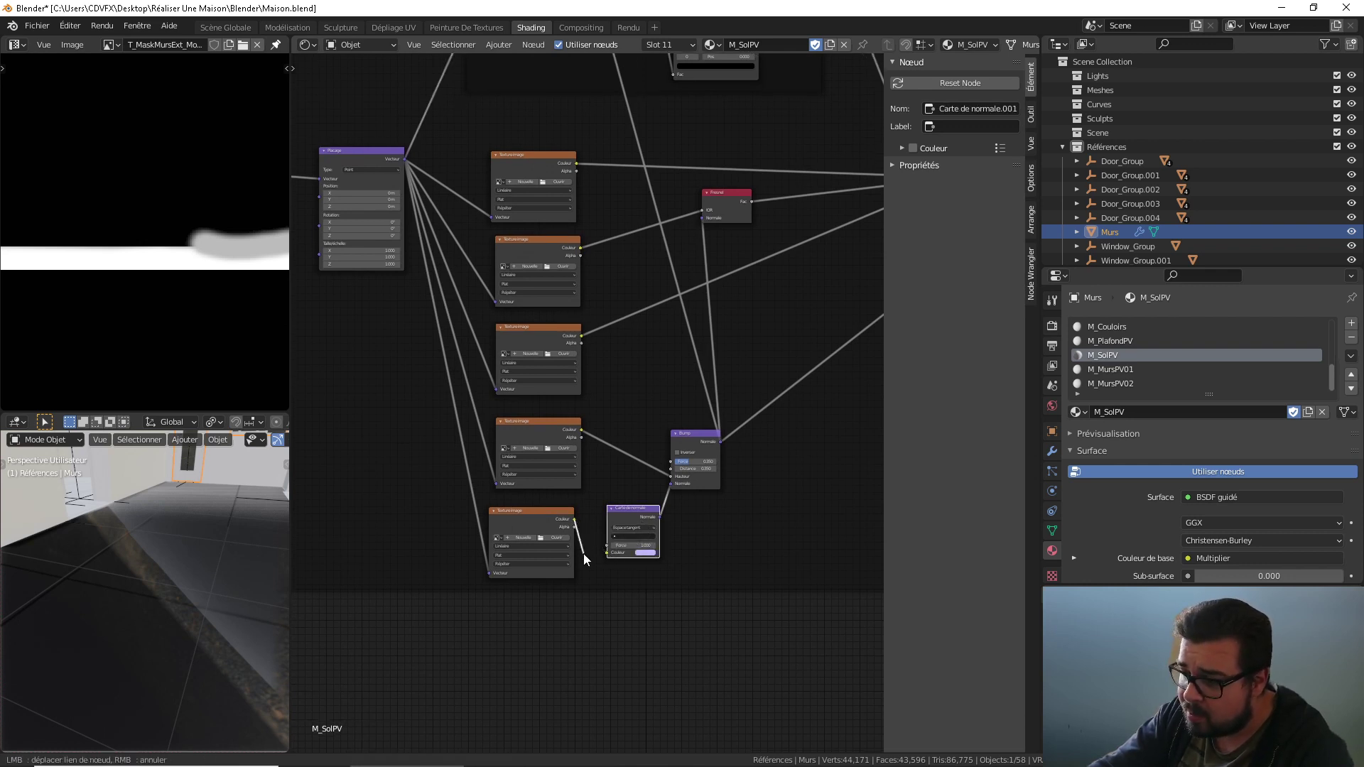
{"action": "left_click_drag", "start_coordinate": [584, 559], "coordinate": [585, 555]}
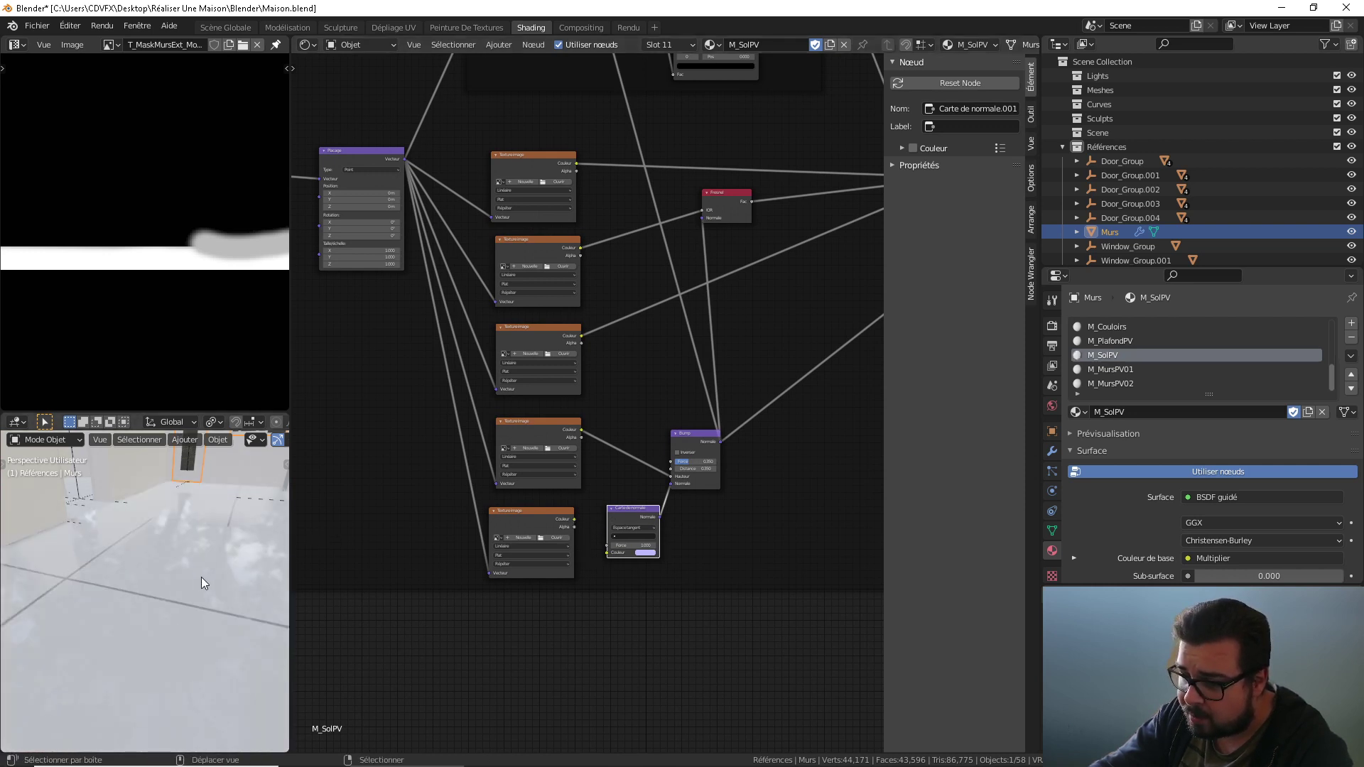
Step: Set the Carrelage Mapping node's X and Y scale to 5
{"action": "scroll", "coordinate": [212, 571], "scroll_direction": "down", "scroll_amount": 1}
{"action": "scroll", "coordinate": [582, 429], "scroll_direction": "up", "scroll_amount": 4}
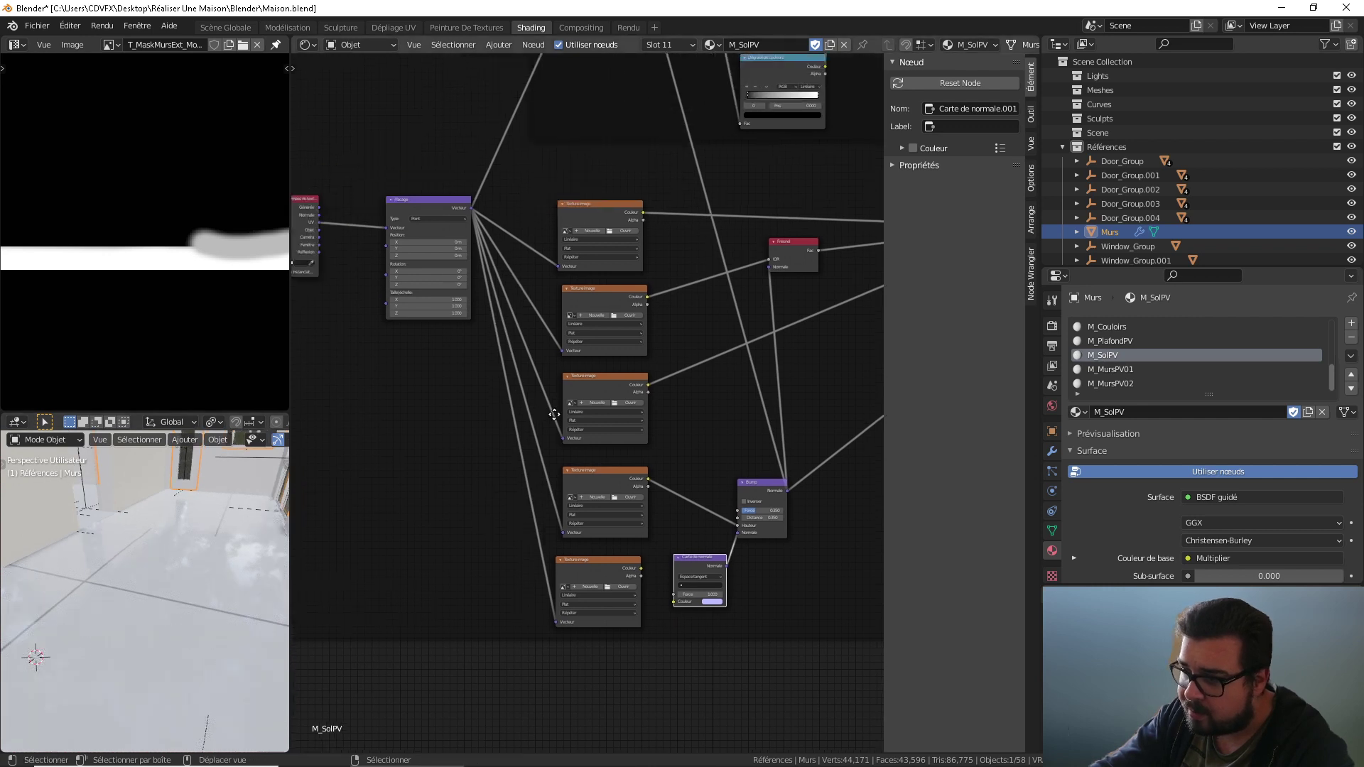
{"action": "left_click", "coordinate": [513, 331]}
{"action": "type", "text": "1.0"}
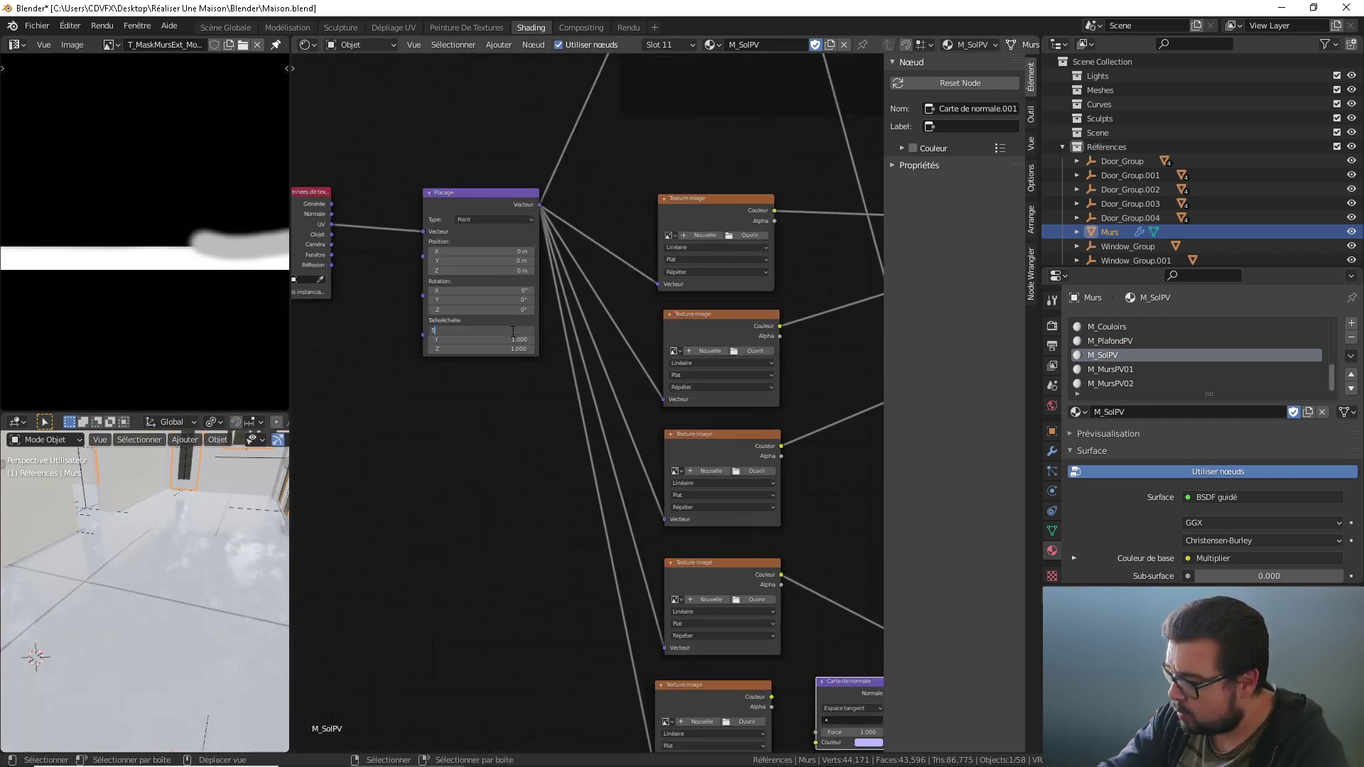
{"action": "key", "text": "Return"}
{"action": "left_click_drag", "start_coordinate": [511, 331], "coordinate": [498, 340]}
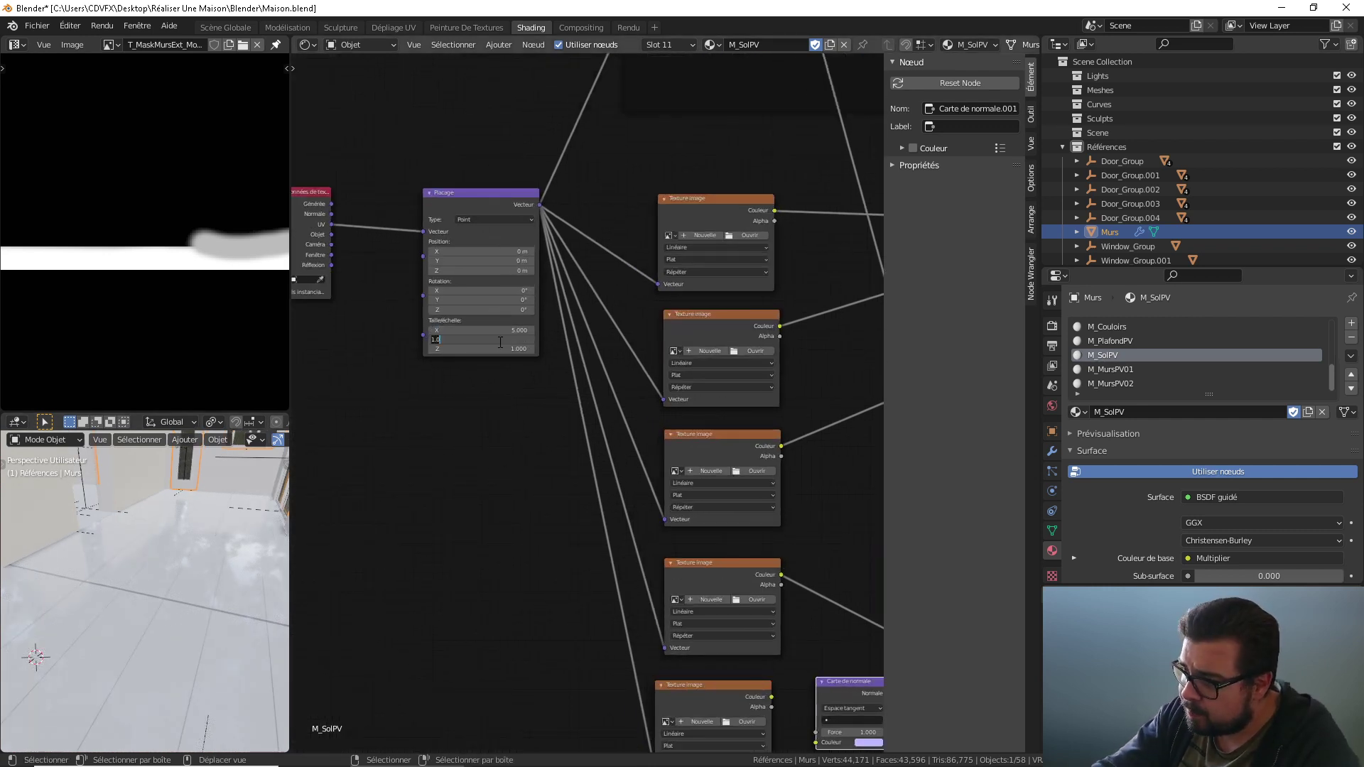
{"action": "type", "text": "5"}
{"action": "key", "text": "Return"}
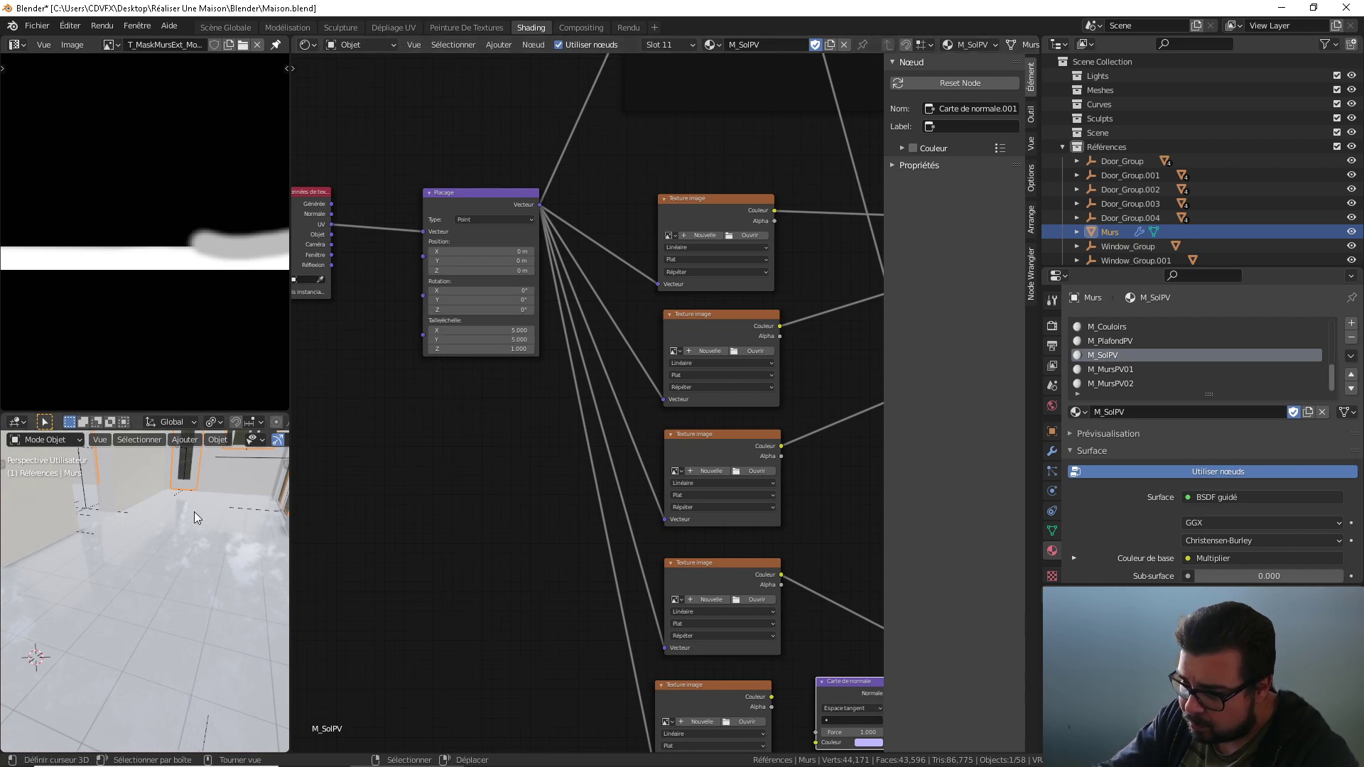
Step: Set the Carrelage Mapping node's X and Y scale to 8 and check the tile size on the room's floor
{"action": "left_click", "coordinate": [497, 324]}
{"action": "type", "text": "8"}
{"action": "key", "text": "Return"}
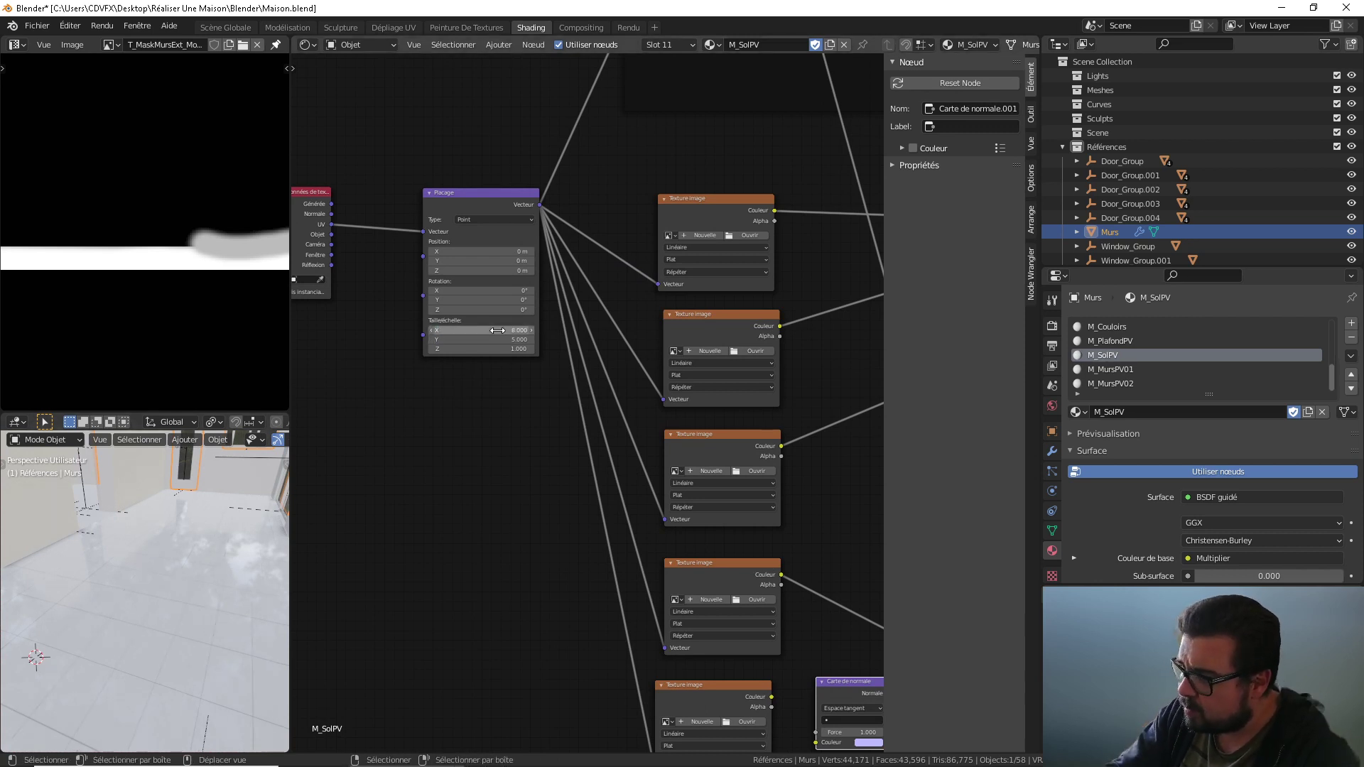
{"action": "left_click", "coordinate": [497, 340]}
{"action": "type", "text": "8"}
{"action": "key", "text": "Return"}
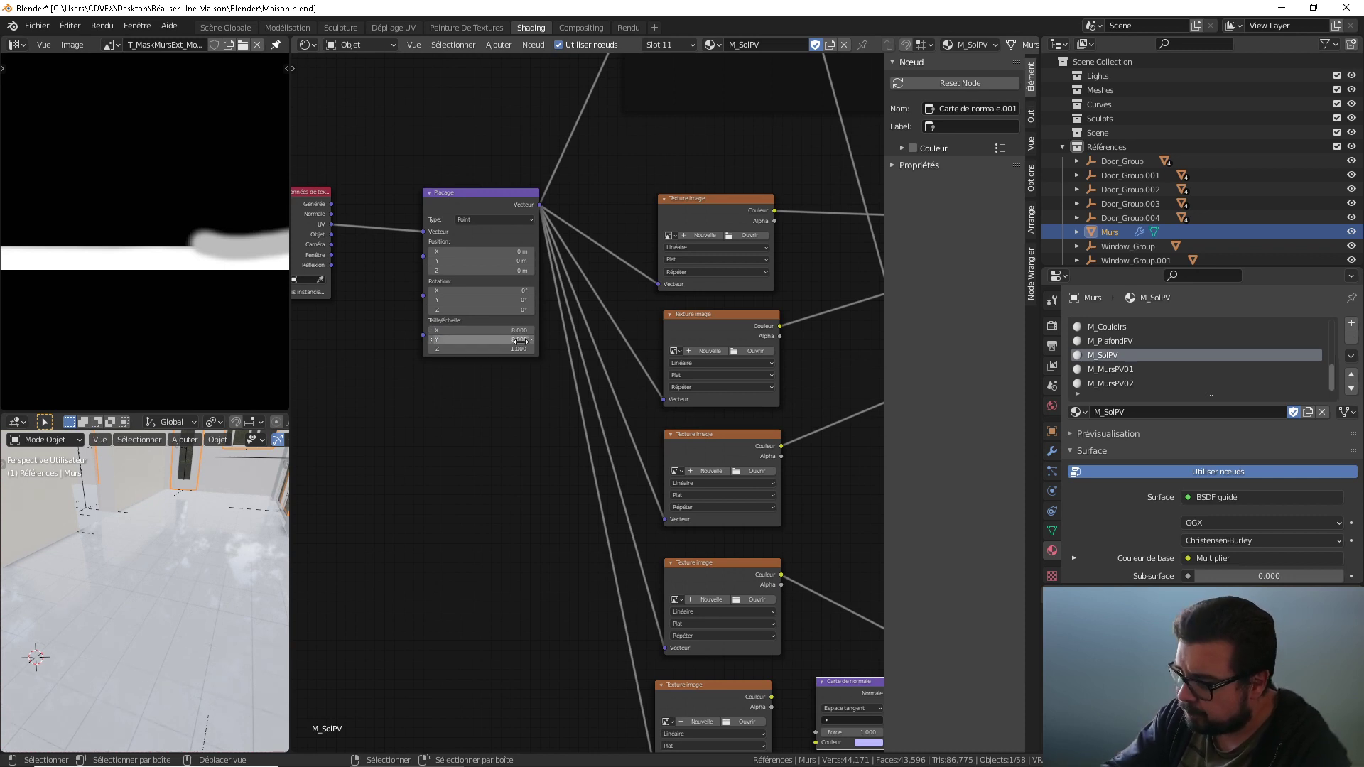
{"action": "middle_click_drag", "start_coordinate": [193, 626], "coordinate": [191, 579], "text": "ctrl"}
Step: Delete the disconnected image texture node beside the Normal Map node in the Carrelage set
{"action": "middle_click_drag", "start_coordinate": [557, 603], "coordinate": [488, 551]}
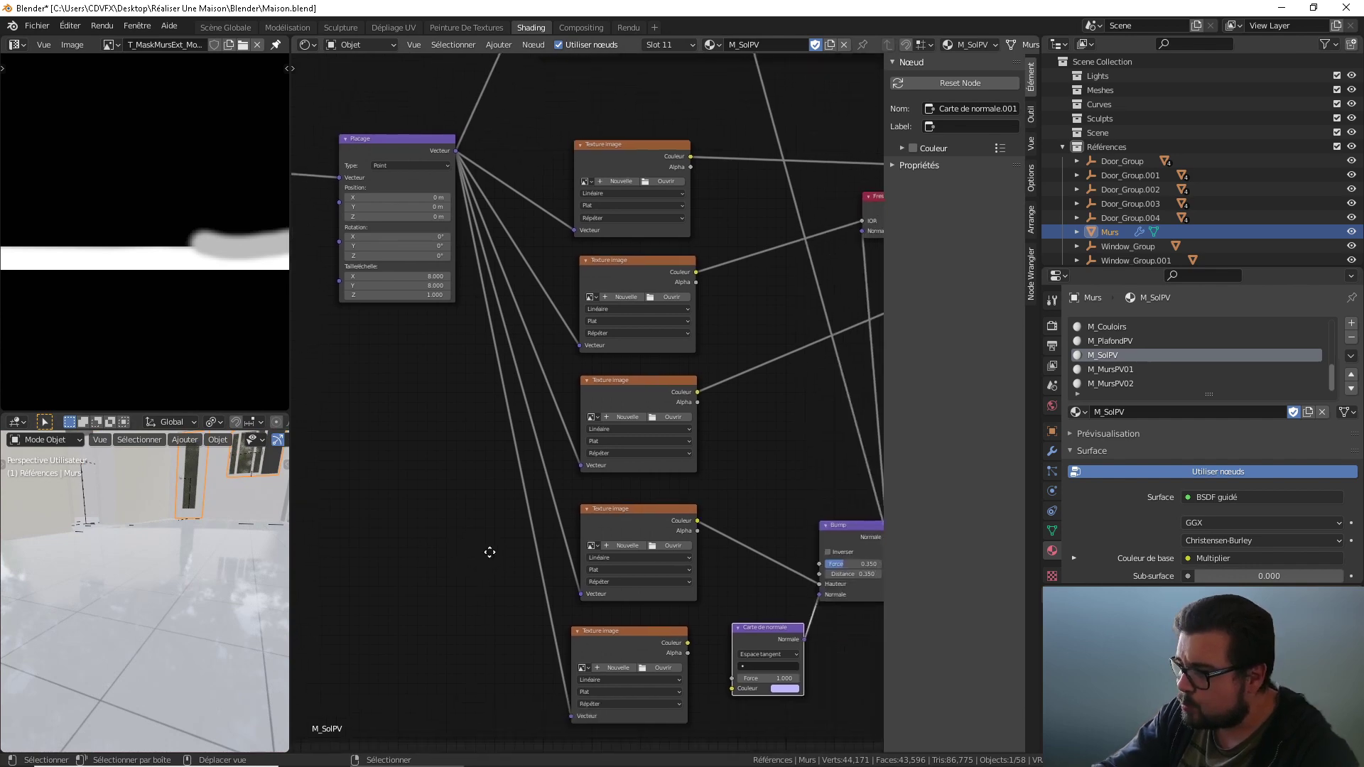
{"action": "left_click", "coordinate": [636, 631]}
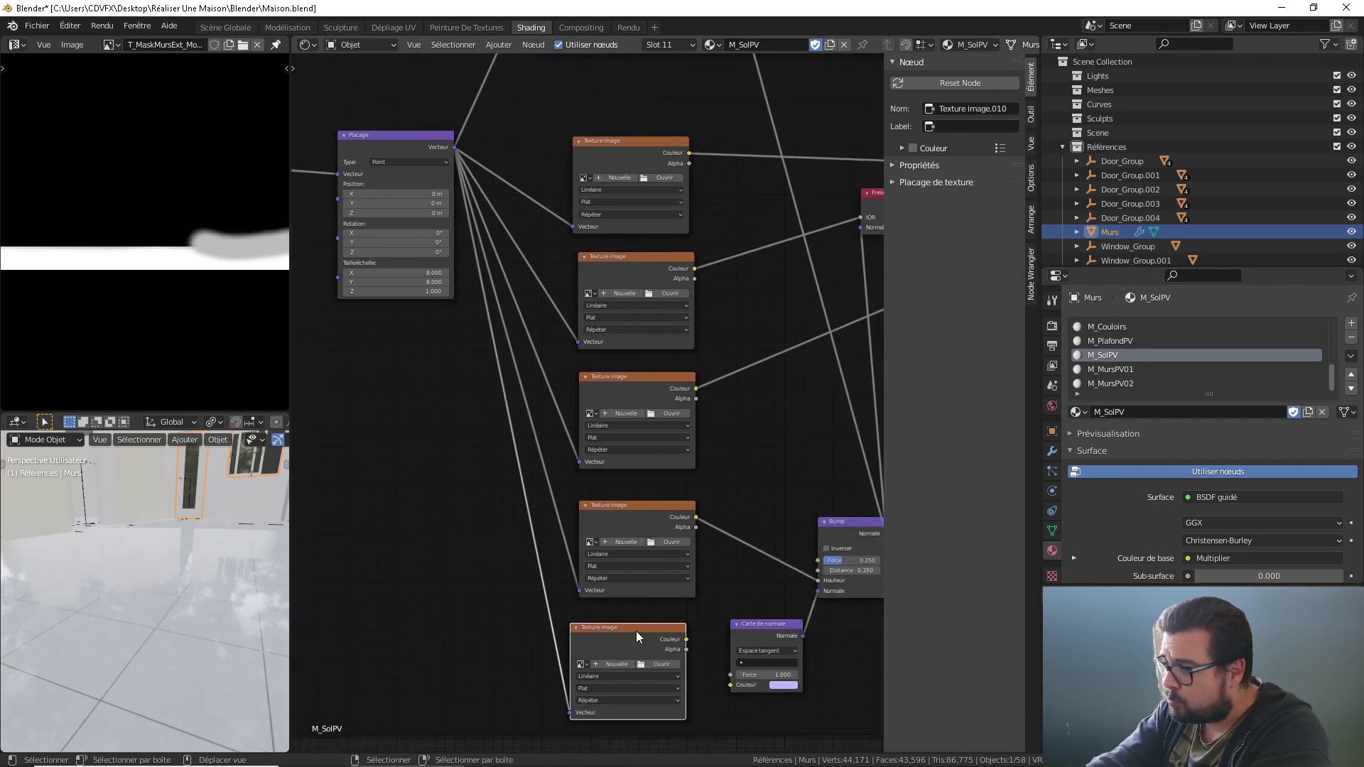
{"action": "key", "text": "x"}
Step: Delete the topmost empty image texture node and the one feeding the Fresnel node's IOR in the Carrelage set
{"action": "scroll", "coordinate": [685, 444], "scroll_direction": "down", "scroll_amount": 2}
{"action": "scroll", "coordinate": [687, 447], "scroll_direction": "down", "scroll_amount": 1}
{"action": "middle_click_drag", "start_coordinate": [687, 448], "coordinate": [585, 507]}
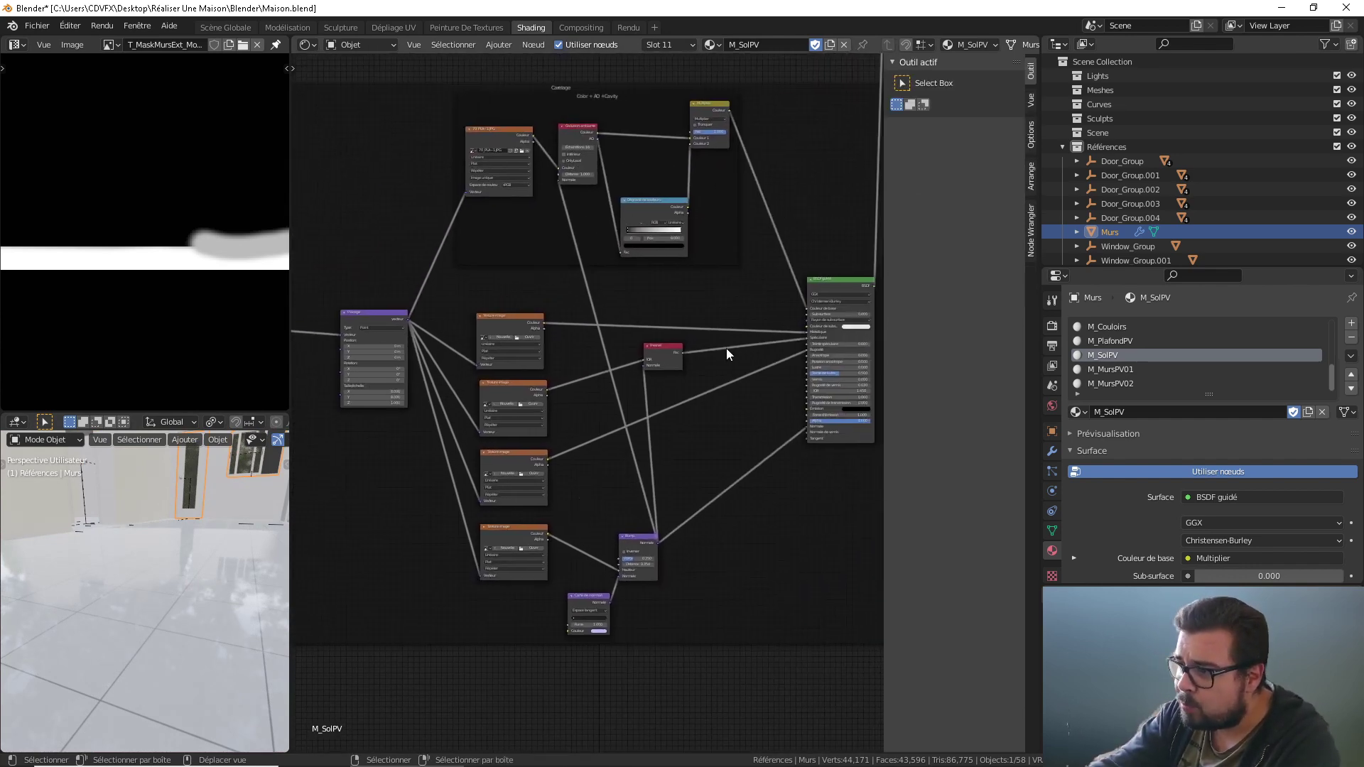
{"action": "left_click", "coordinate": [509, 130]}
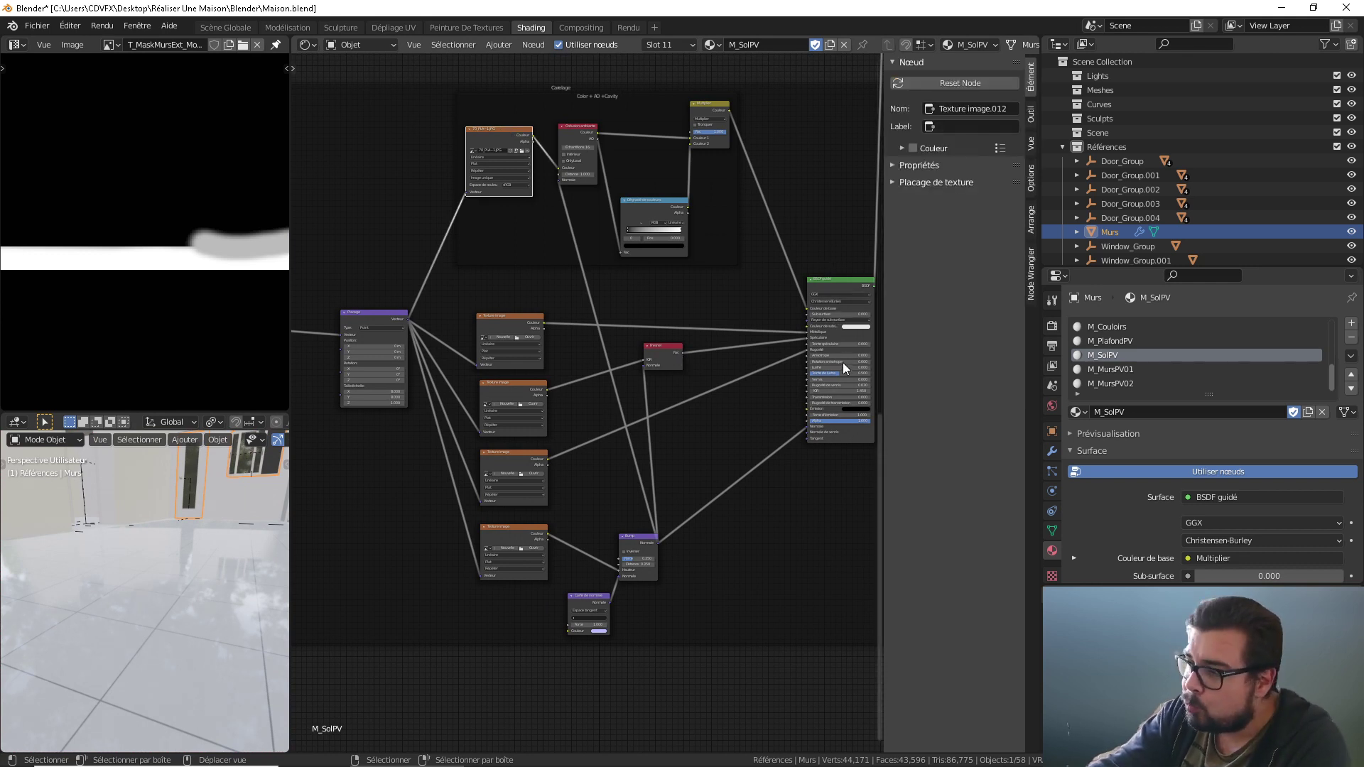
{"action": "middle_click_drag", "start_coordinate": [766, 373], "coordinate": [678, 399]}
{"action": "left_click", "coordinate": [492, 361]}
{"action": "key", "text": "Delete"}
{"action": "scroll", "coordinate": [603, 396], "scroll_direction": "up", "scroll_amount": 1}
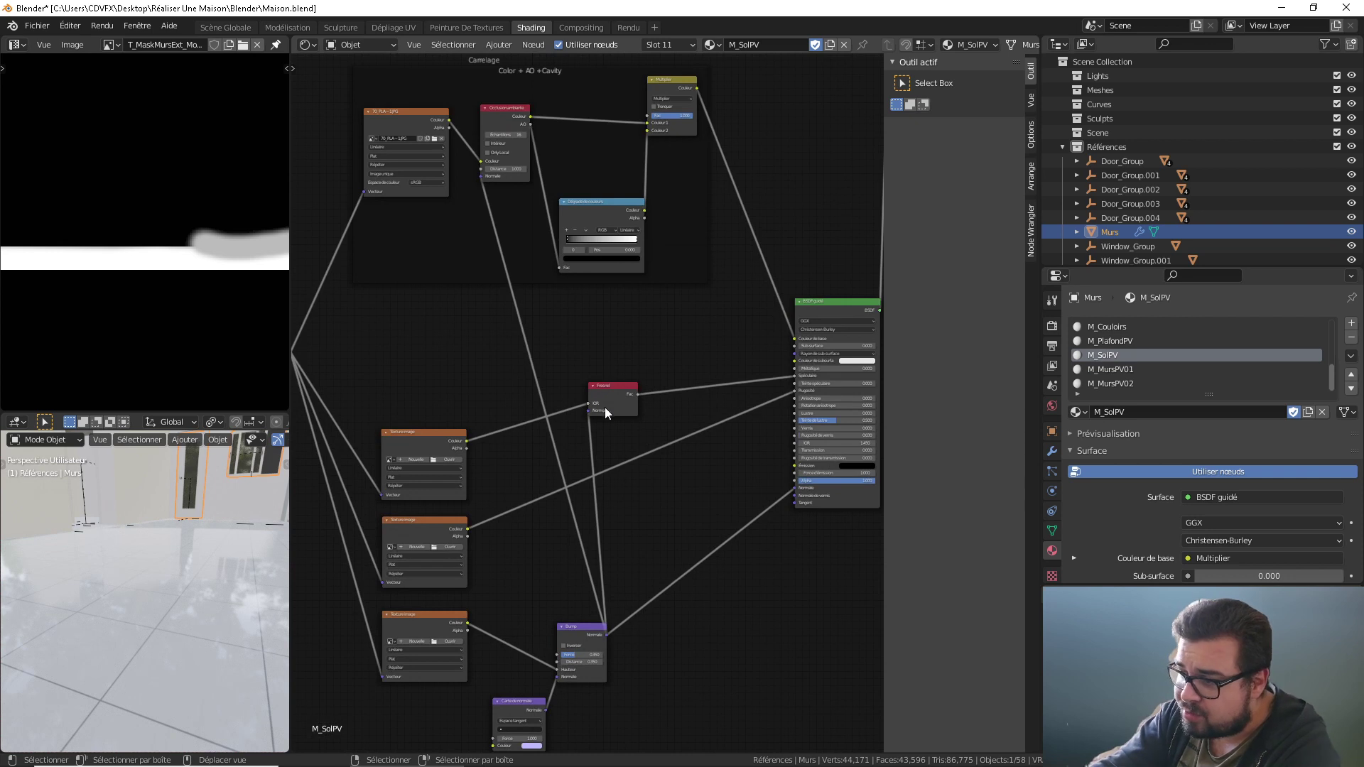
{"action": "left_click", "coordinate": [425, 435]}
{"action": "key", "text": "Delete"}
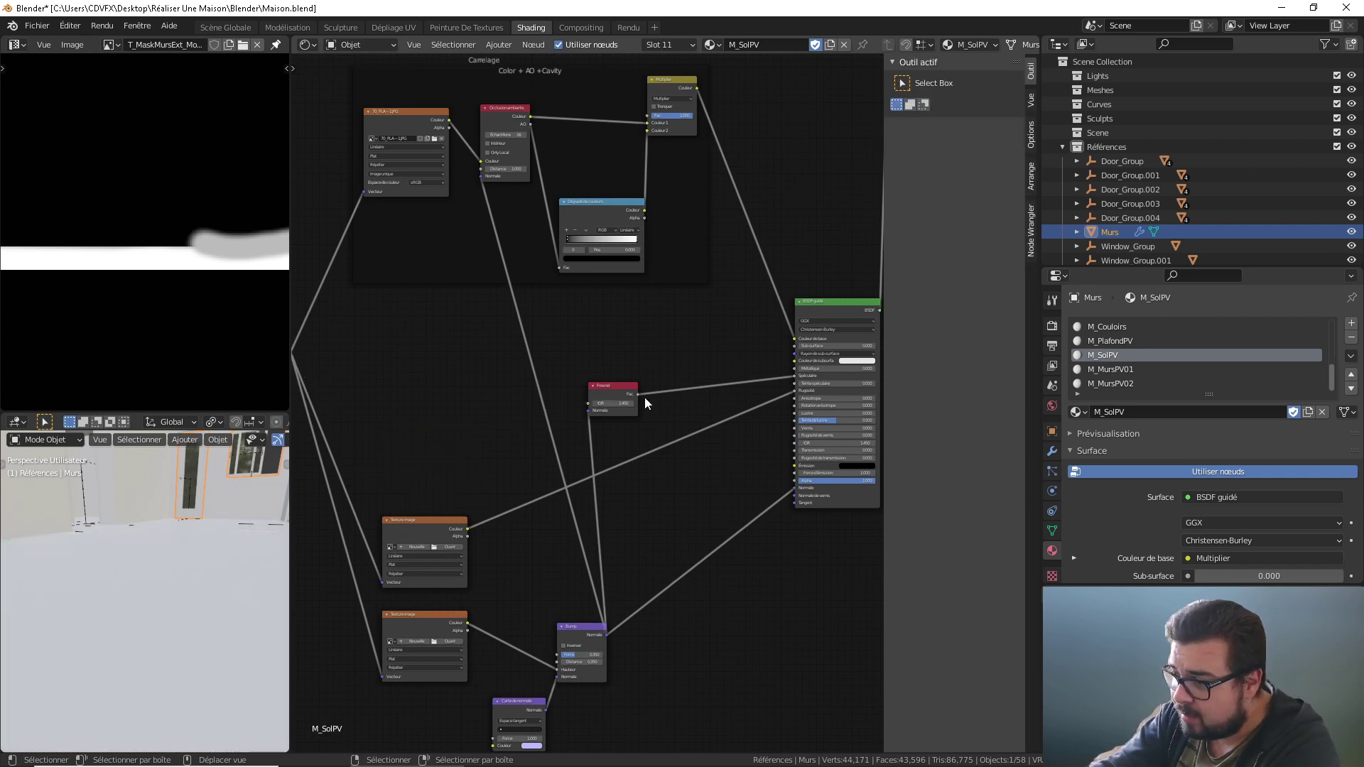
Step: Set the Fresnel node's IOR to 1.25 and move the node closer to the Principled BSDF
{"action": "left_click", "coordinate": [615, 403]}
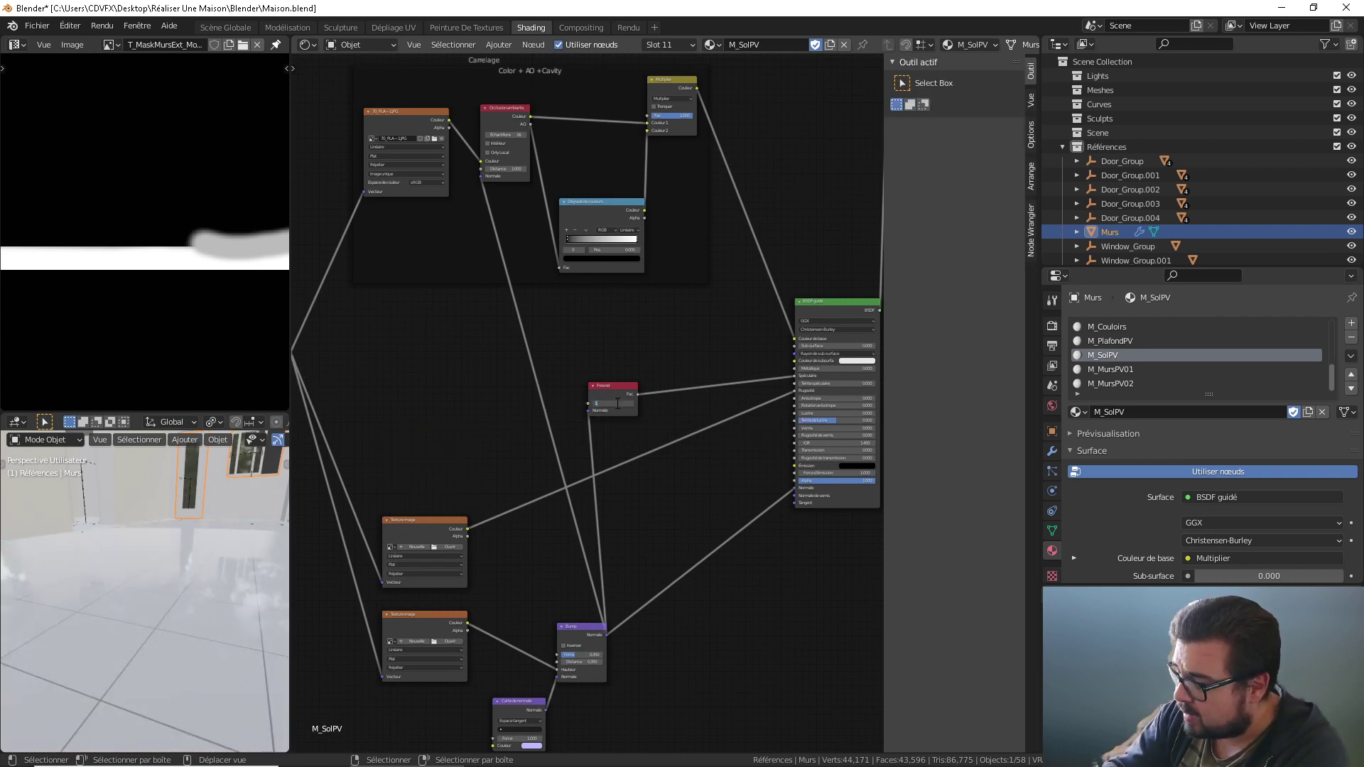
{"action": "type", "text": "1.25"}
{"action": "key", "text": "Return"}
{"action": "left_click_drag", "start_coordinate": [617, 392], "coordinate": [699, 362]}
Step: Delete the two remaining empty image texture nodes feeding the BSDF's Roughness and the Bump node's Height
{"action": "left_click_drag", "start_coordinate": [442, 521], "coordinate": [452, 459]}
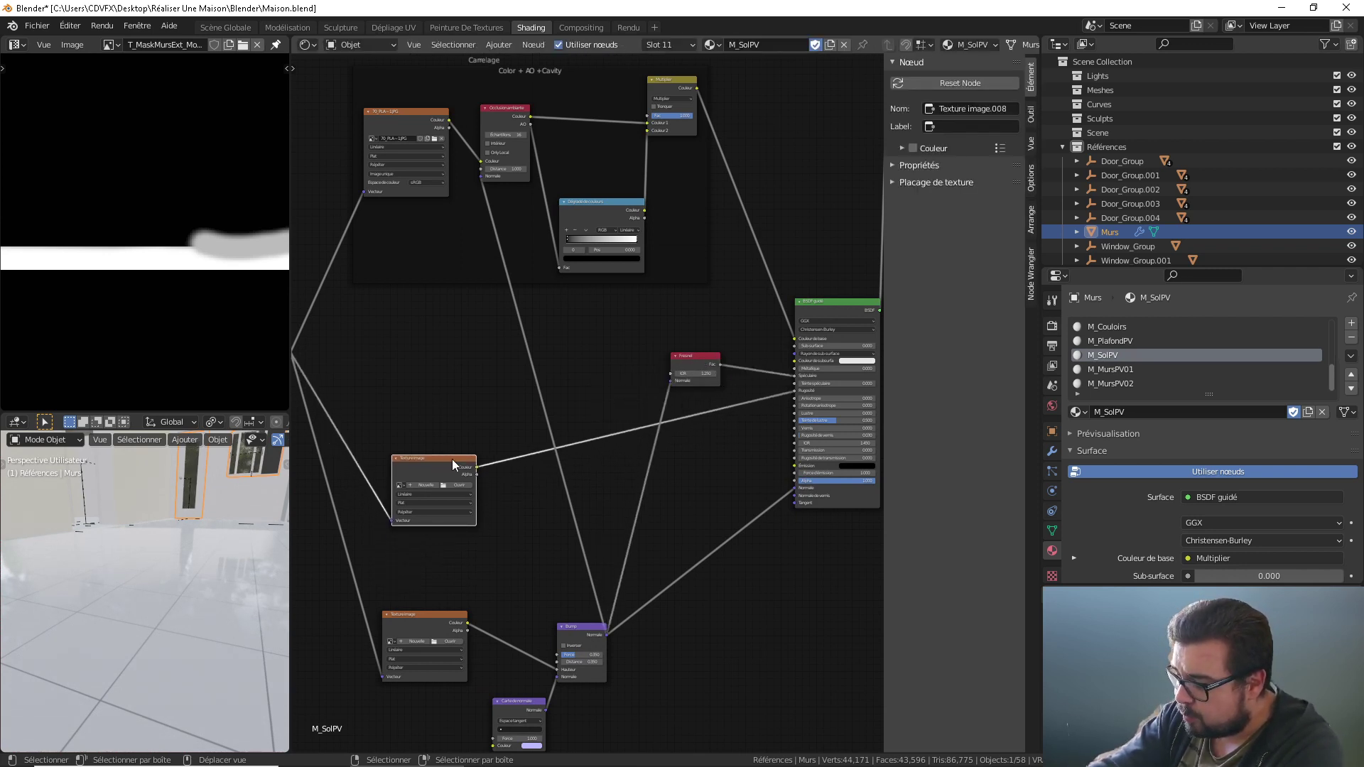
{"action": "key", "text": "Delete"}
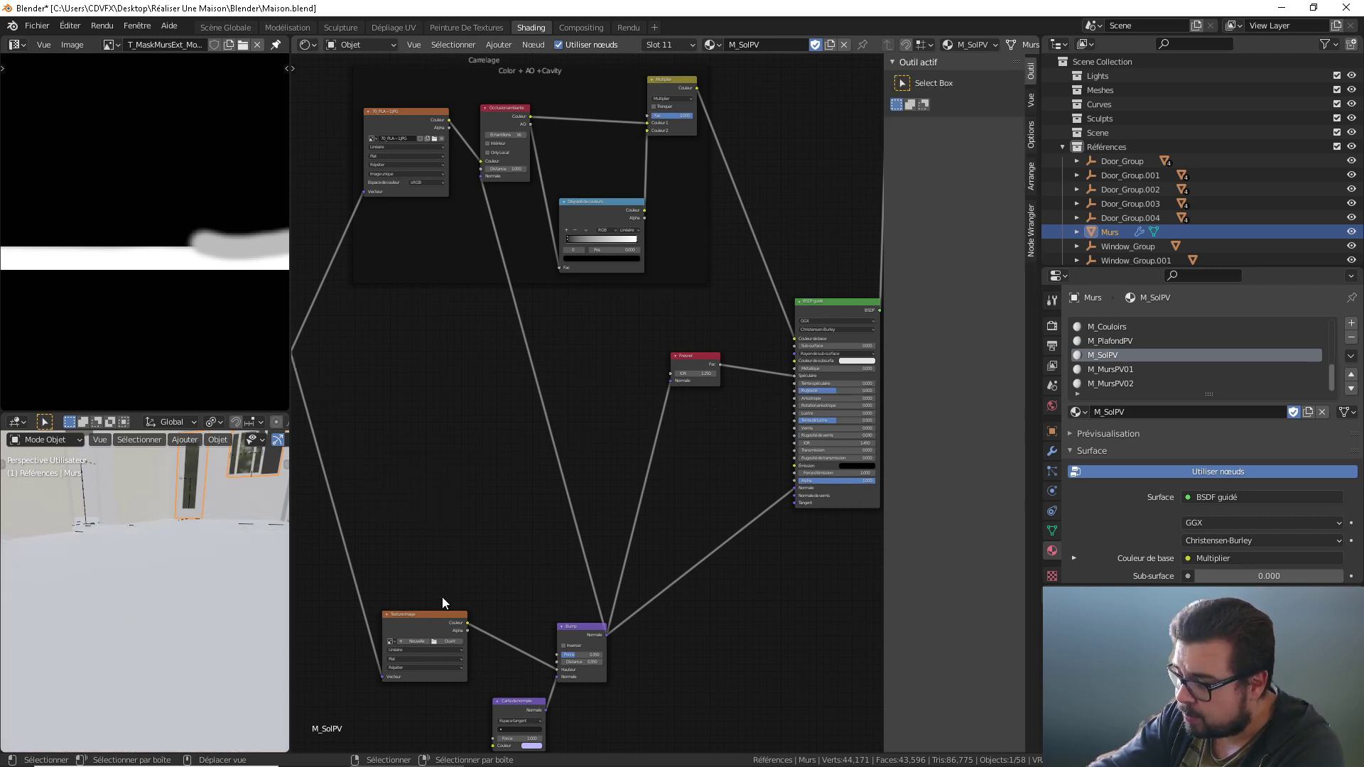
{"action": "left_click_drag", "start_coordinate": [428, 620], "coordinate": [421, 486]}
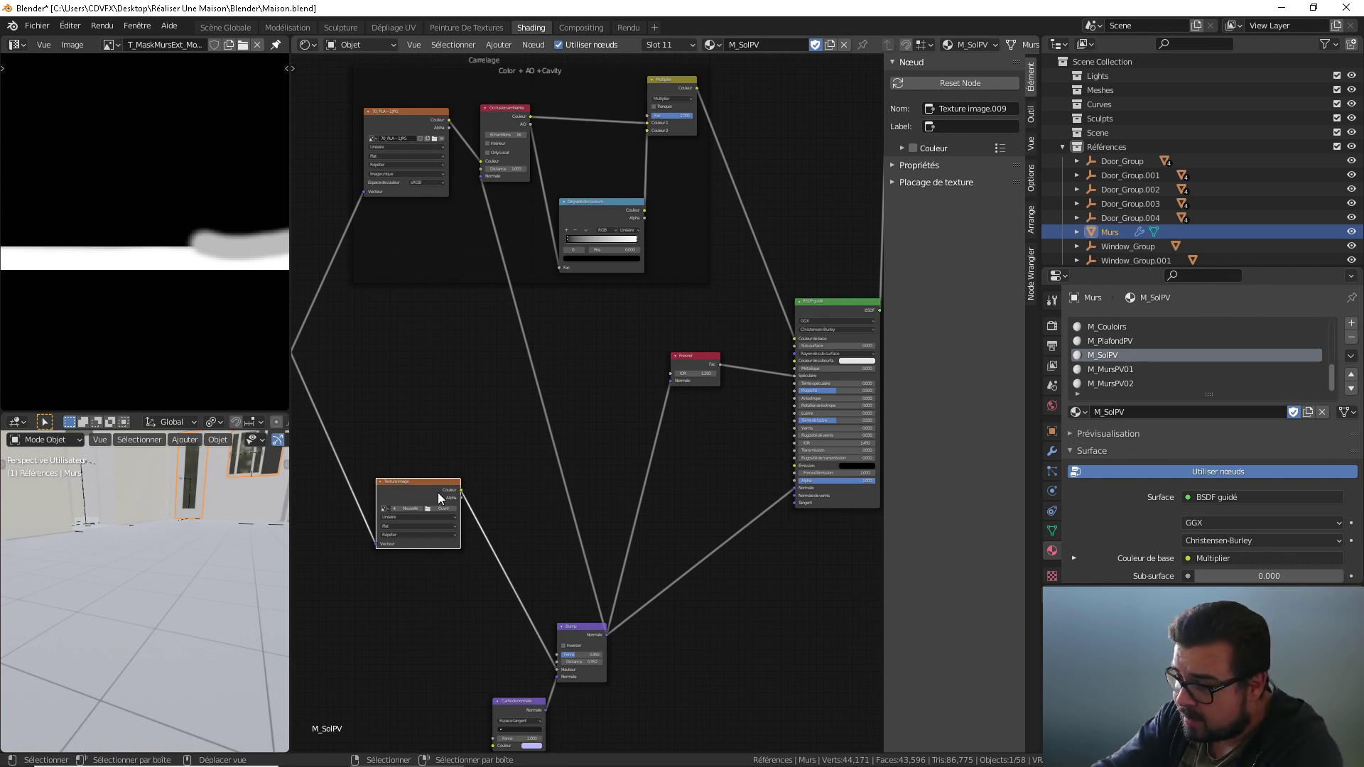
{"action": "key", "text": "Delete"}
Step: Reposition the Normal Map node beside the Bump node and move the tile image texture farther from the Ambient Occlusion node
{"action": "middle_click_drag", "start_coordinate": [466, 497], "coordinate": [498, 421]}
{"action": "left_click_drag", "start_coordinate": [561, 669], "coordinate": [534, 625]}
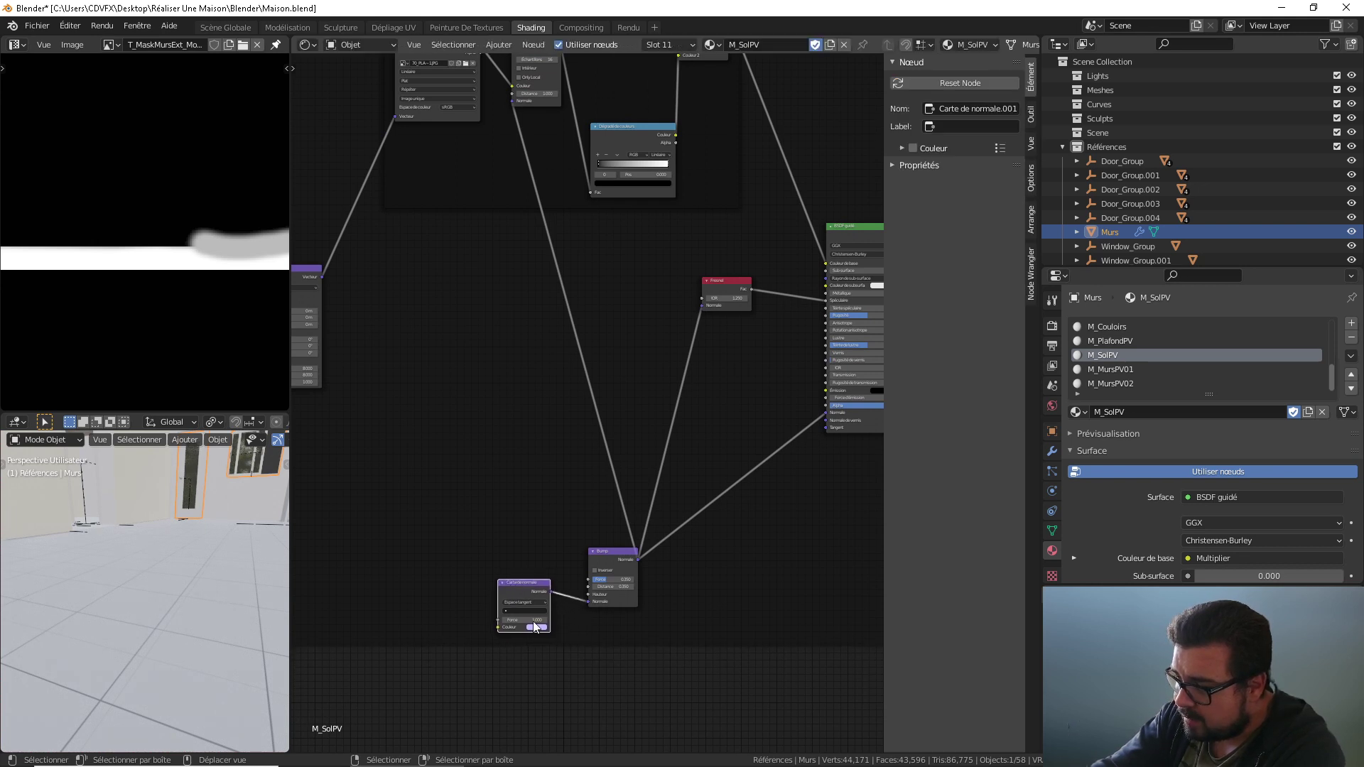
{"action": "middle_click_drag", "start_coordinate": [619, 469], "coordinate": [589, 611]}
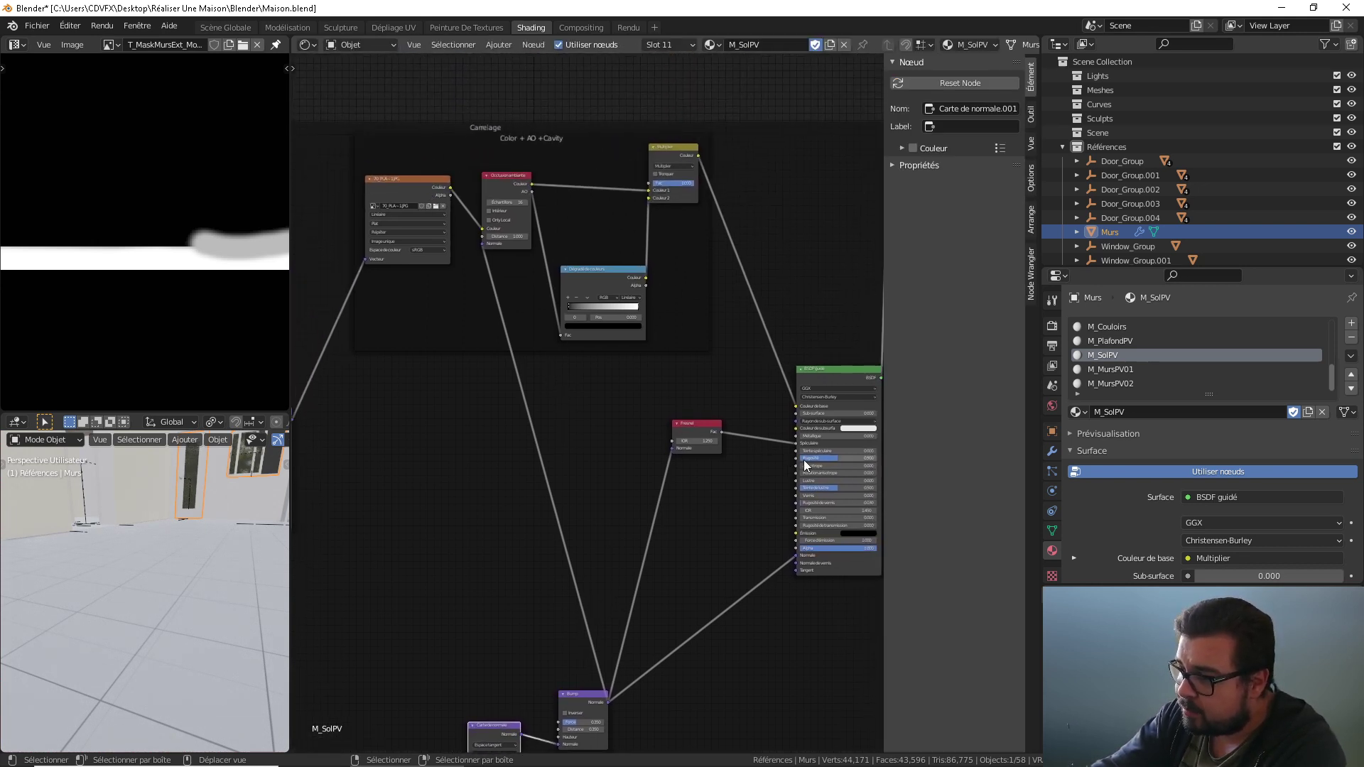
{"action": "scroll", "coordinate": [810, 568], "scroll_direction": "up", "scroll_amount": 1}
{"action": "middle_click_drag", "start_coordinate": [561, 490], "coordinate": [594, 479]}
{"action": "left_click_drag", "start_coordinate": [421, 155], "coordinate": [372, 195]}
{"action": "middle_click_drag", "start_coordinate": [383, 249], "coordinate": [408, 233]}
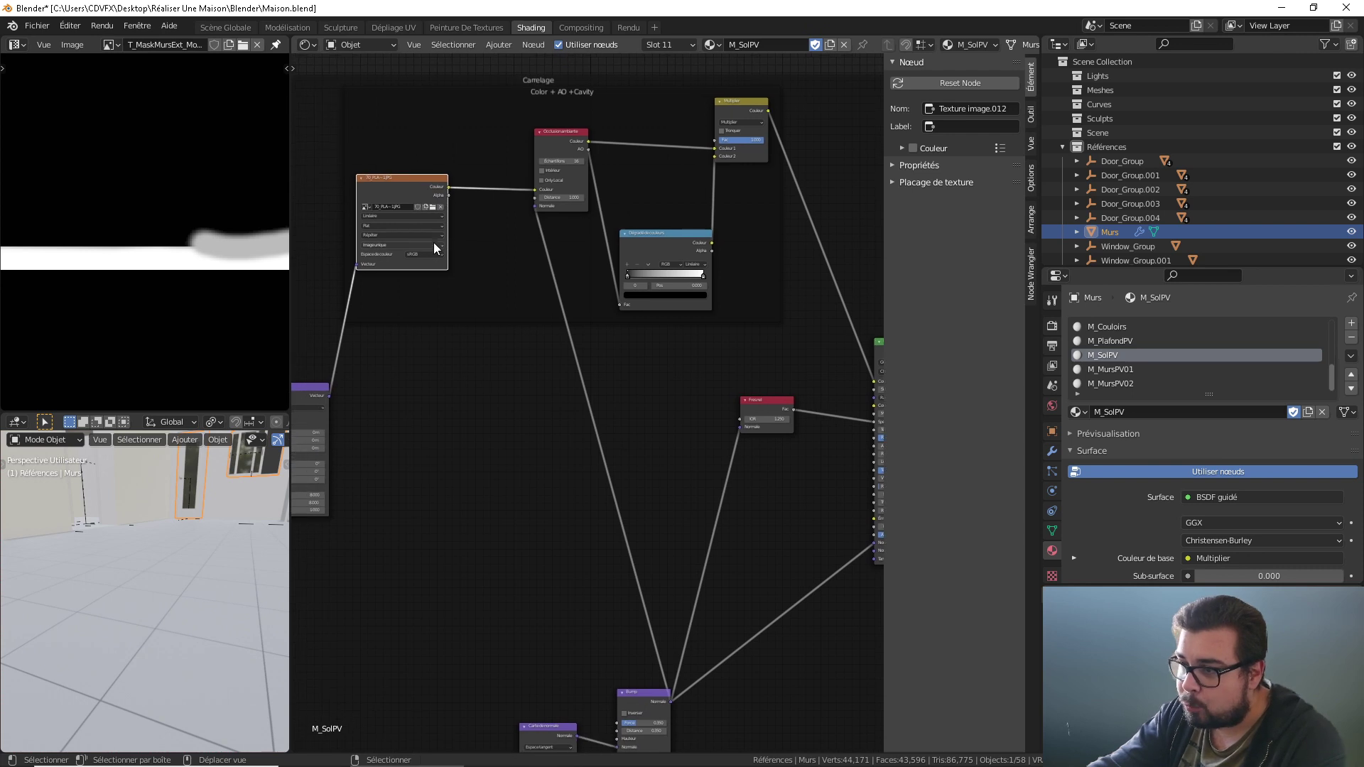
Step: Add a Separate RGB node below the Color + AO + Cavity frame and feed it the tile image's Color output
{"action": "key", "text": "shift+a"}
{"action": "mouse_move", "coordinate": [423, 265]}
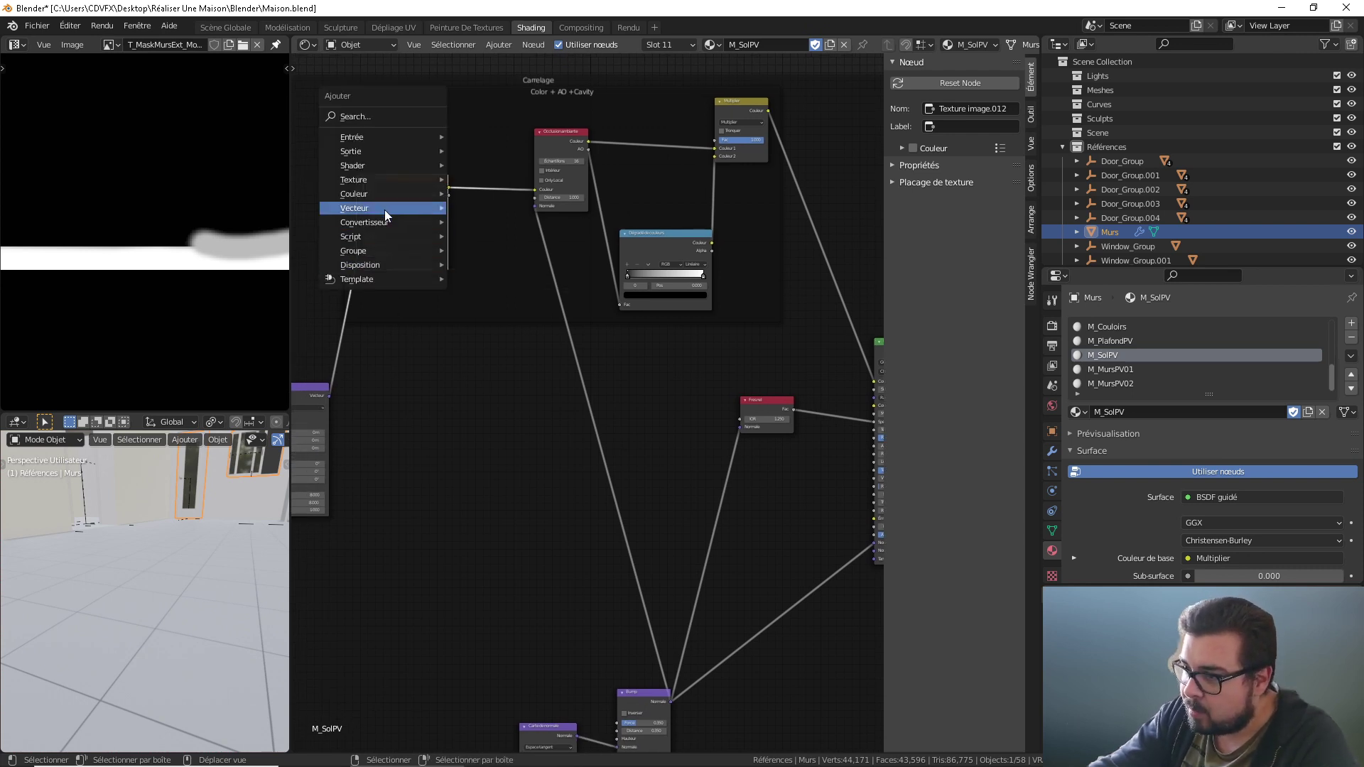
{"action": "mouse_move", "coordinate": [388, 219]}
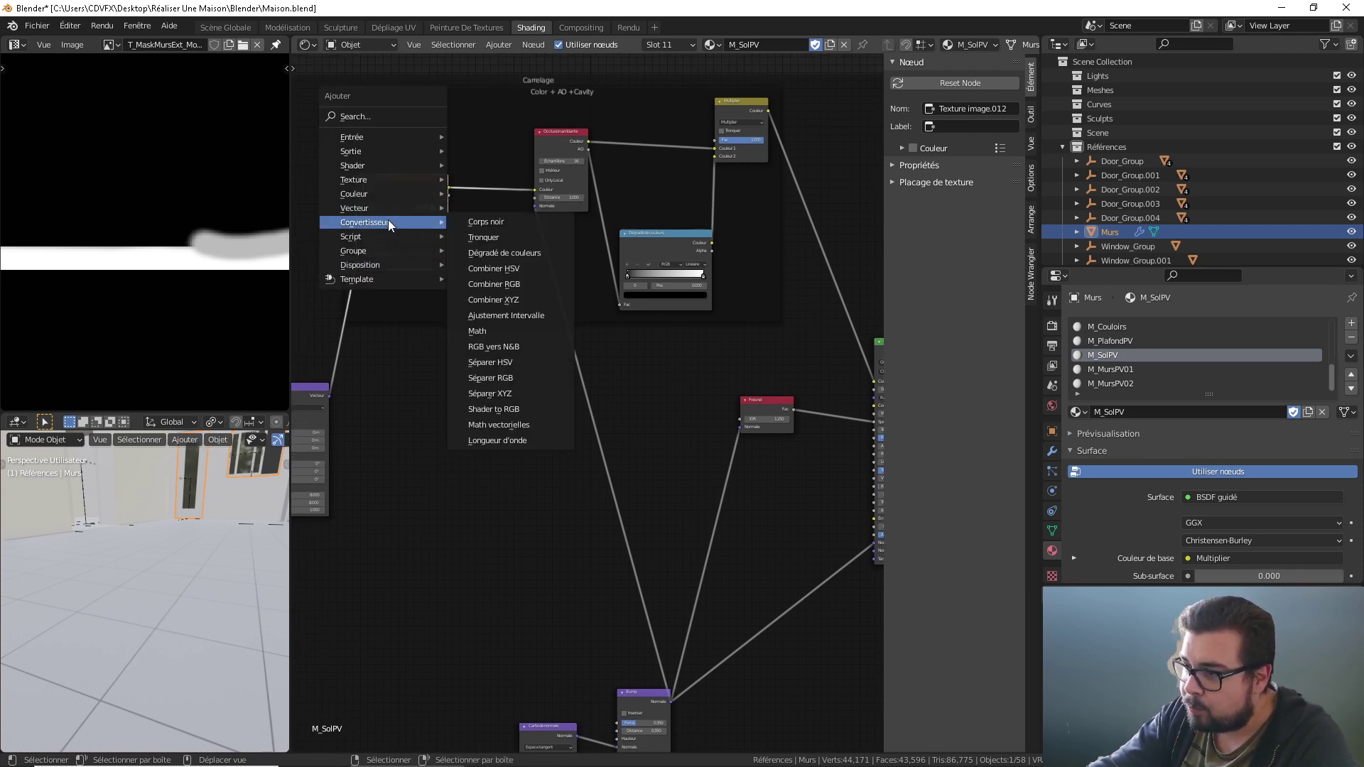
{"action": "left_click", "coordinate": [504, 377]}
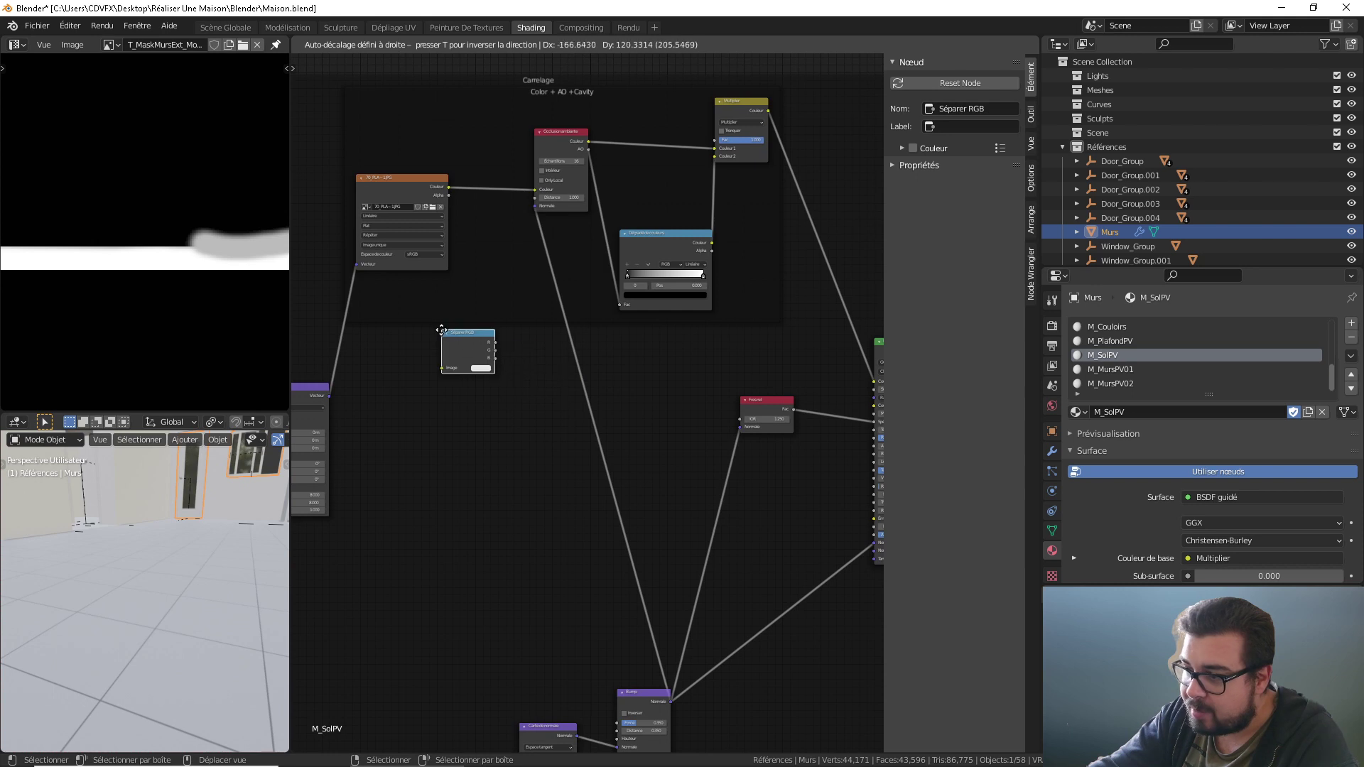
{"action": "left_click", "coordinate": [486, 334]}
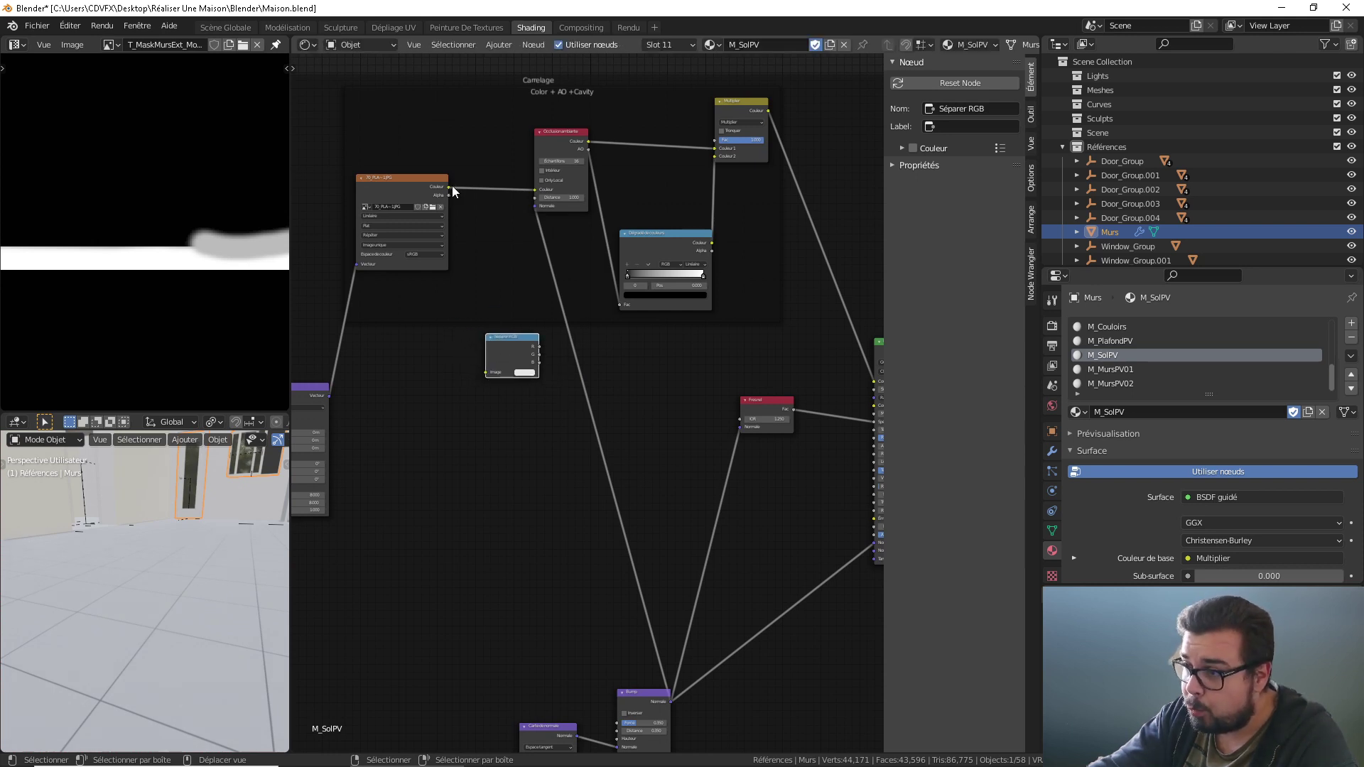
{"action": "left_click_drag", "start_coordinate": [452, 186], "coordinate": [488, 370]}
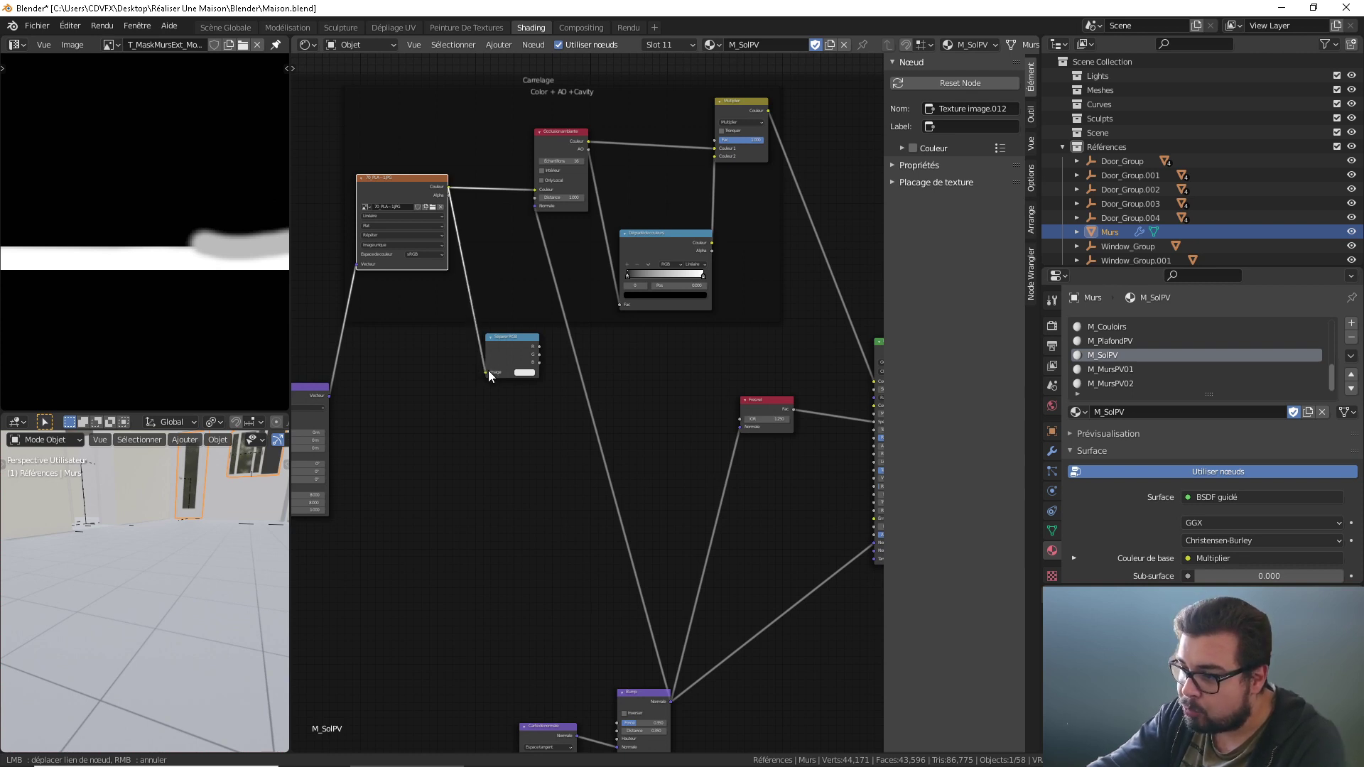
{"action": "middle_click_drag", "start_coordinate": [525, 343], "coordinate": [501, 333]}
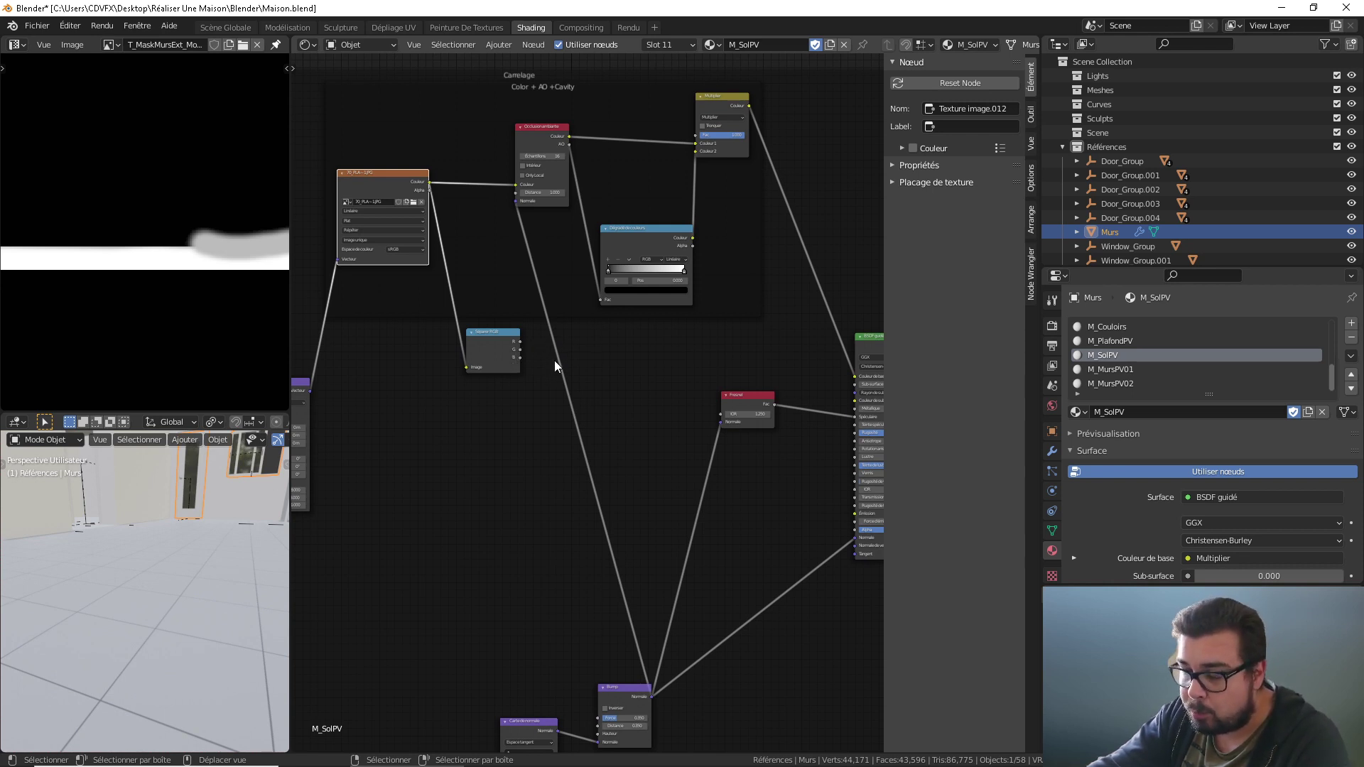
Step: Preview the Separate RGB node's R, G and B channels on the floor, and delete the node
{"action": "left_click", "coordinate": [496, 338], "text": "ctrl+shift"}
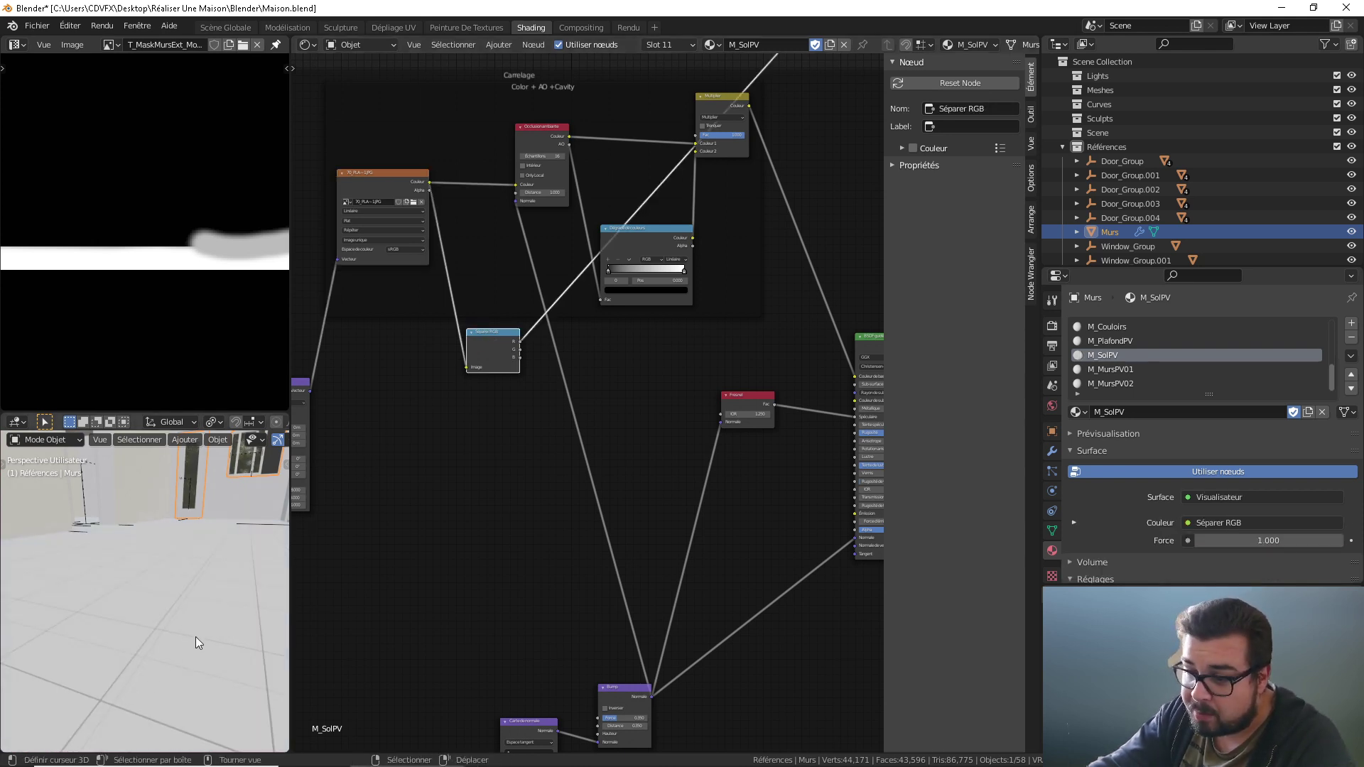
{"action": "left_click", "coordinate": [501, 333], "text": "ctrl+shift"}
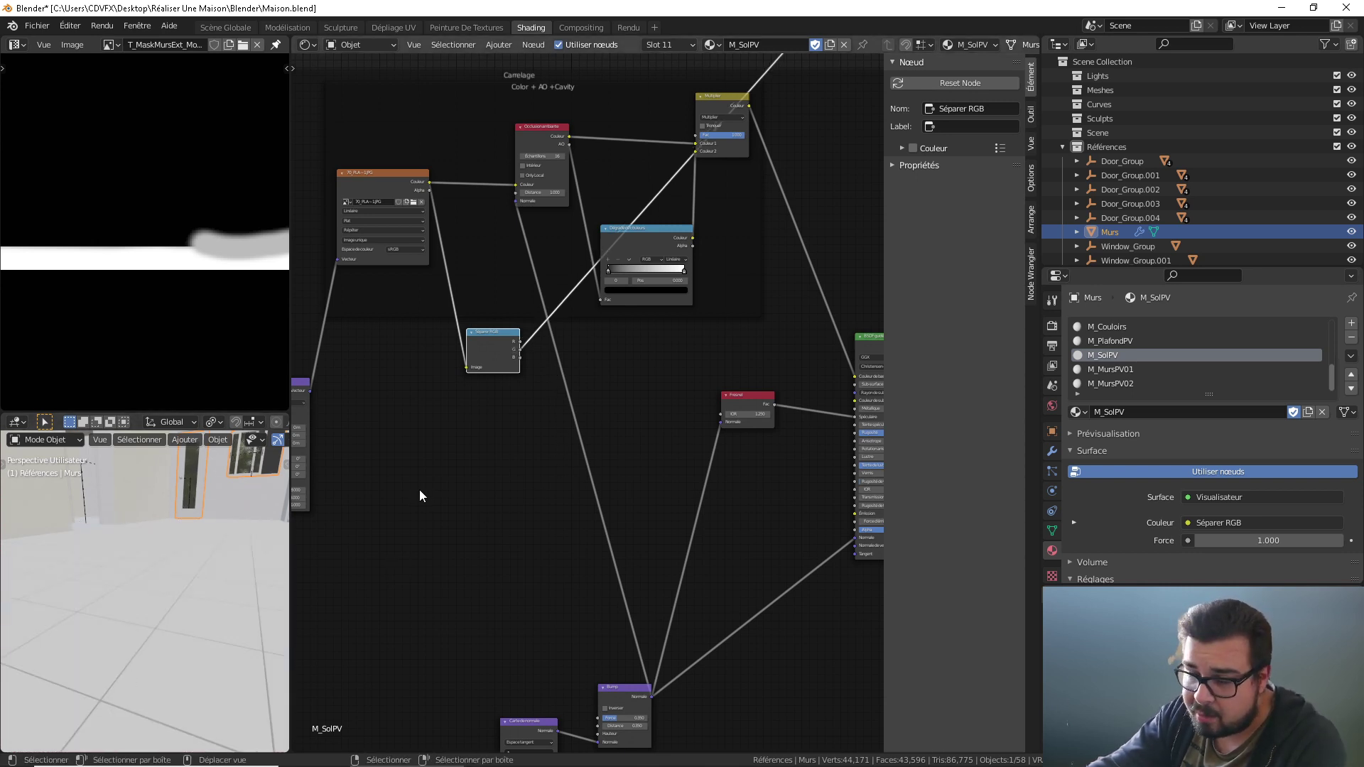
{"action": "left_click", "coordinate": [499, 335], "text": "ctrl+shift"}
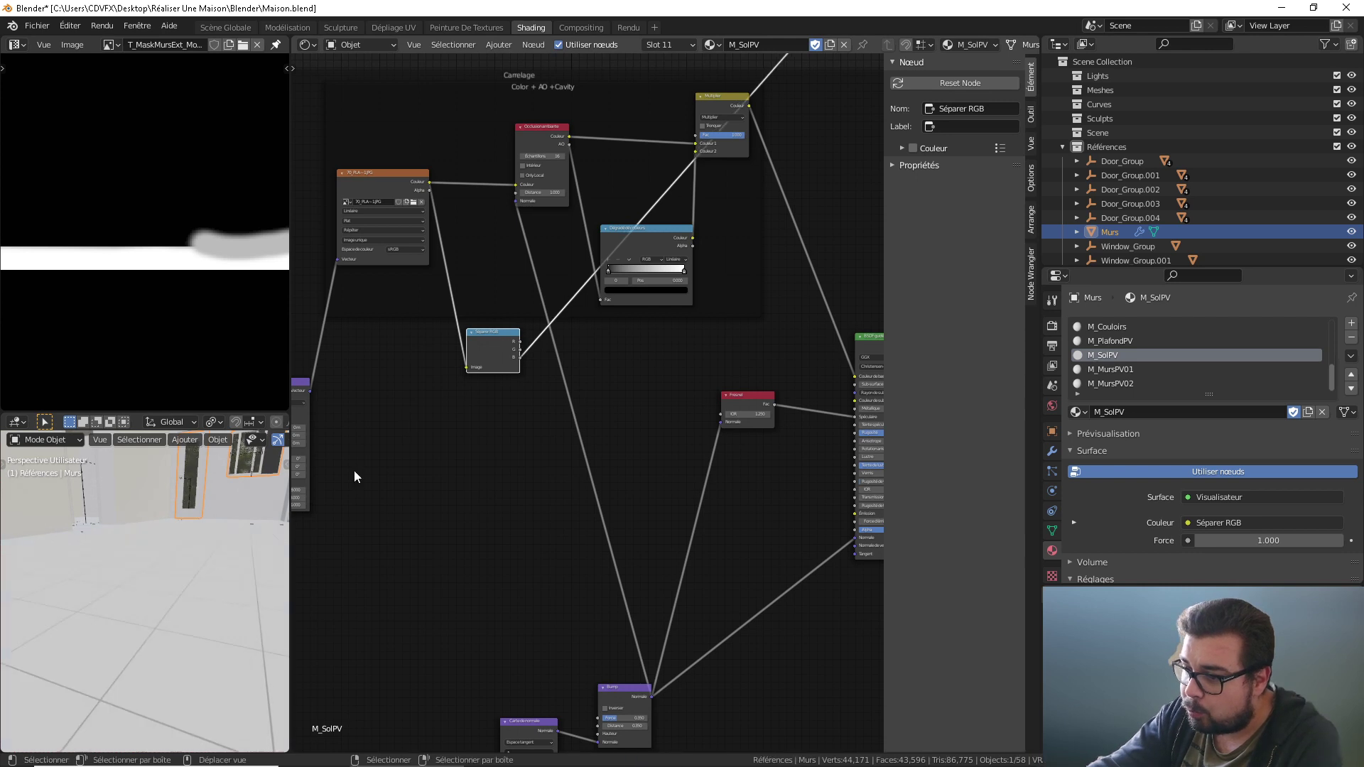
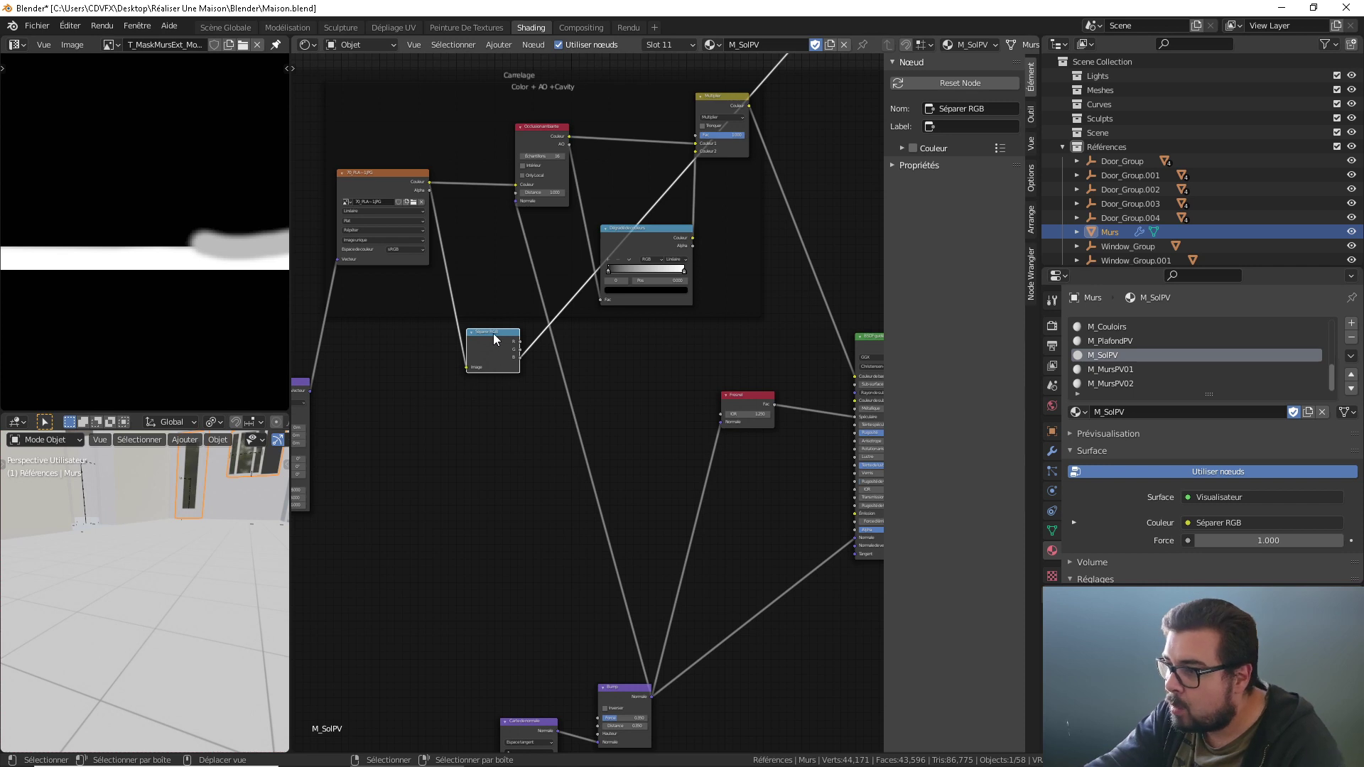
{"action": "key", "text": "x"}
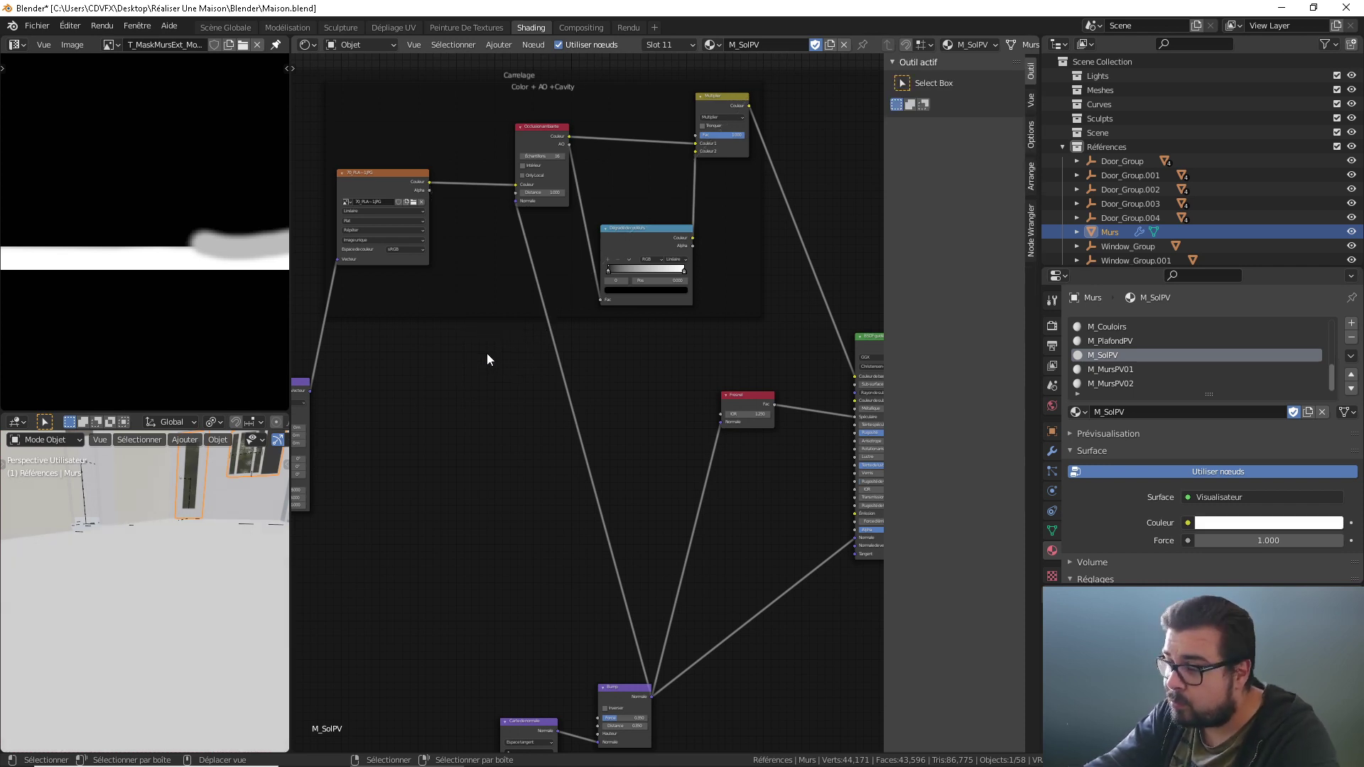
{"action": "middle_click_drag", "start_coordinate": [486, 363], "coordinate": [467, 375]}
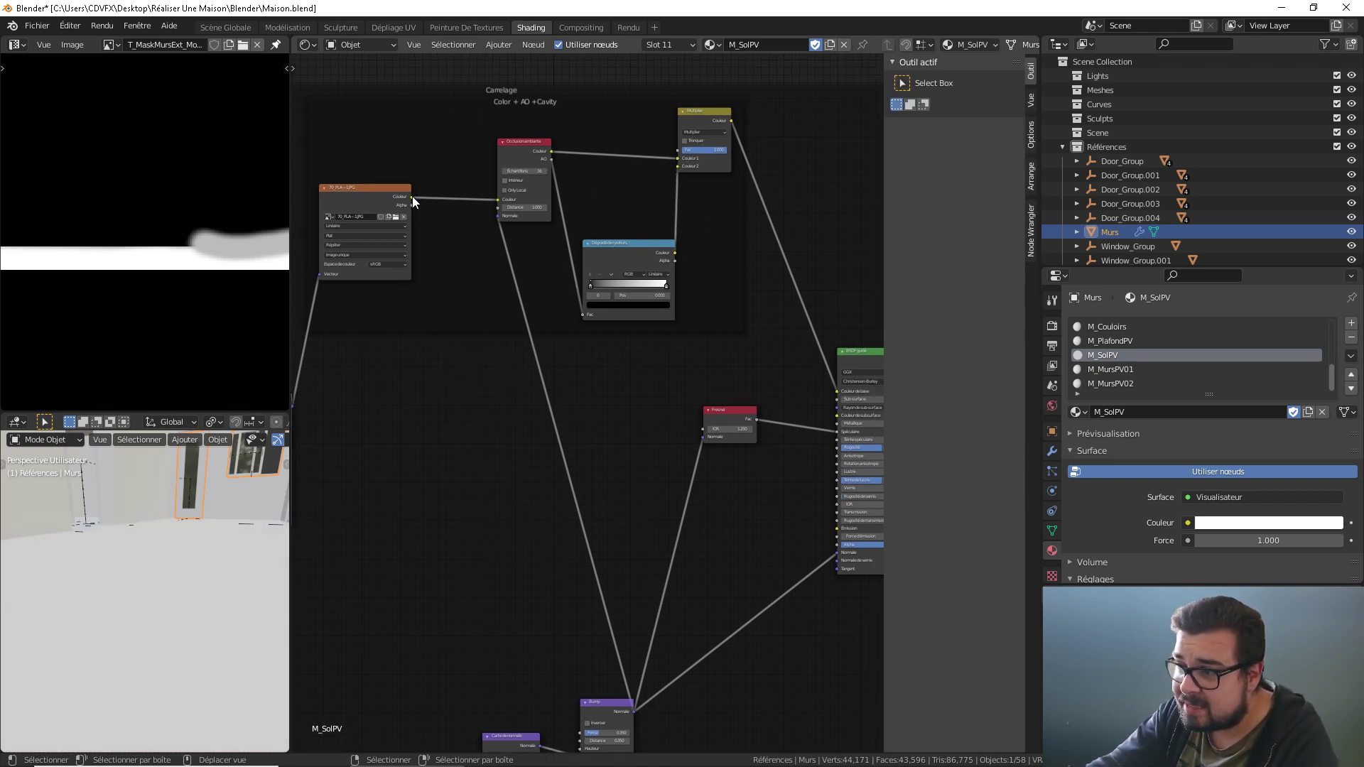
{"action": "left_click_drag", "start_coordinate": [412, 196], "coordinate": [421, 191]}
{"action": "left_click_drag", "start_coordinate": [462, 279], "coordinate": [786, 463]}
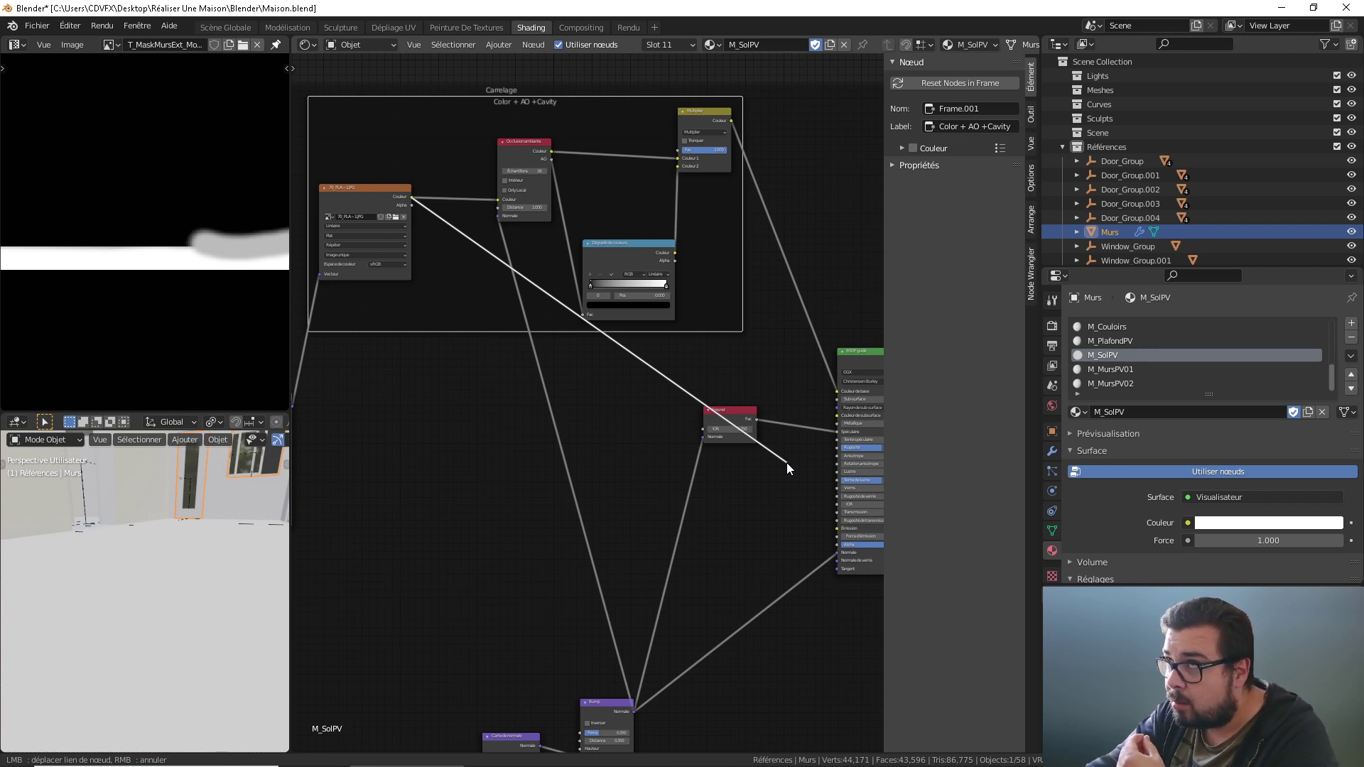
{"action": "left_click_drag", "start_coordinate": [786, 463], "coordinate": [505, 467]}
Step: Add an Invert node fed by the tile image's Color output and preview the inverted image on the floor
{"action": "key", "text": "shift+a"}
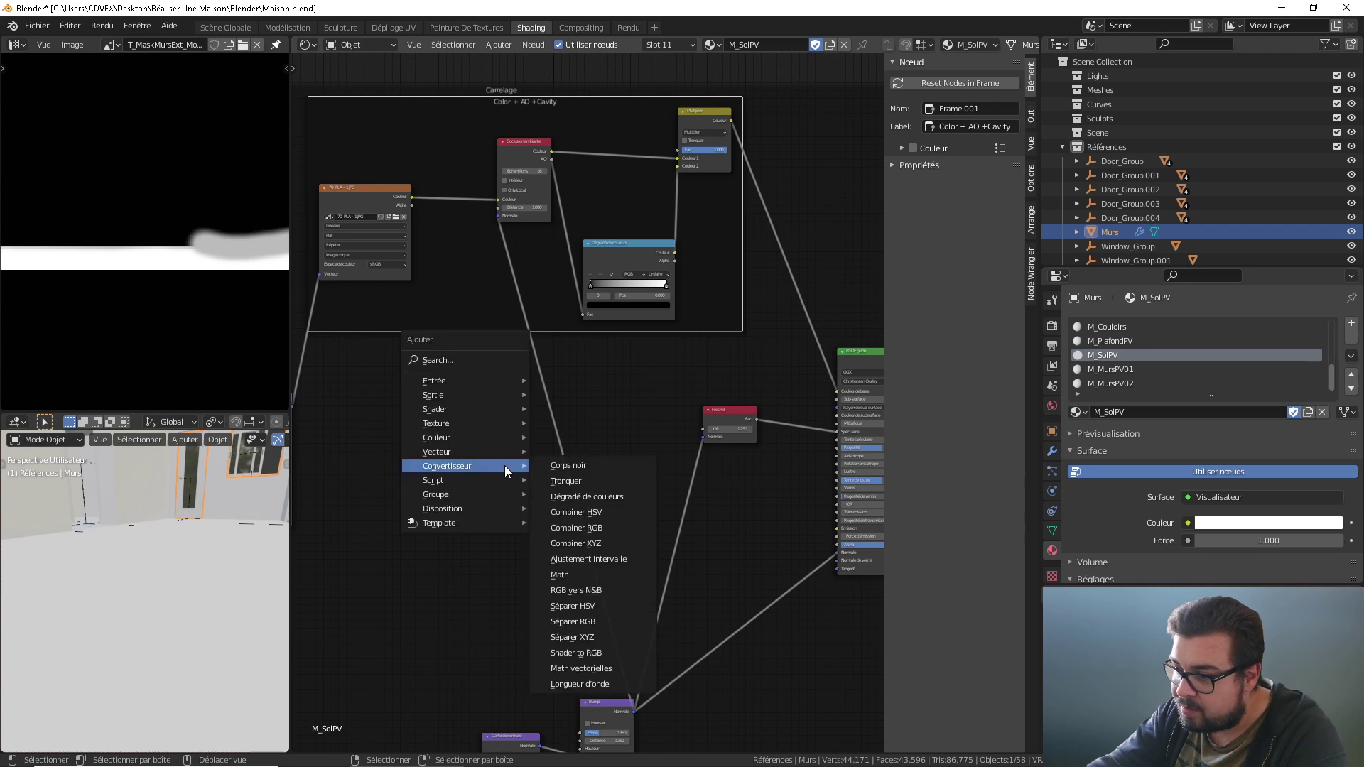
{"action": "mouse_move", "coordinate": [533, 447]}
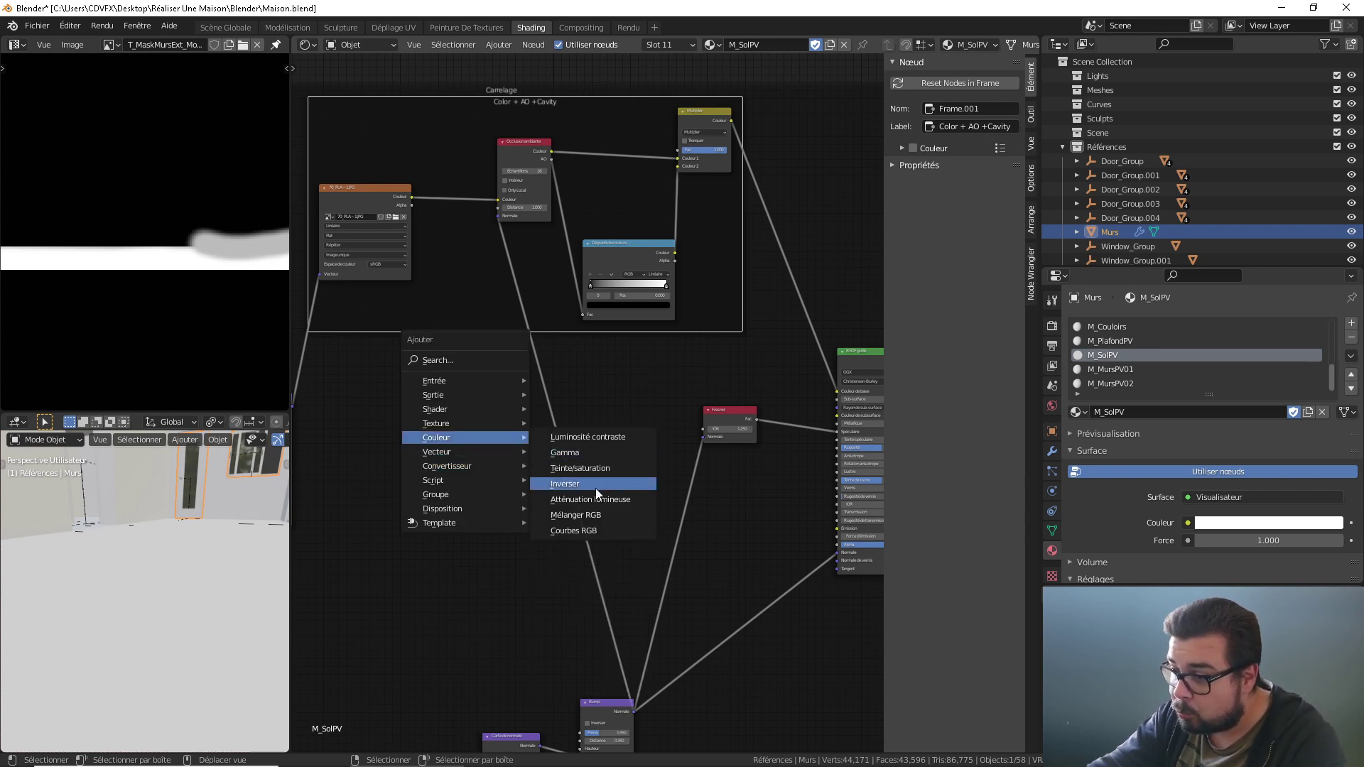
{"action": "left_click", "coordinate": [595, 488]}
{"action": "left_click", "coordinate": [513, 459]}
{"action": "left_click_drag", "start_coordinate": [410, 199], "coordinate": [492, 479]}
{"action": "left_click", "coordinate": [518, 456], "text": "ctrl+shift"}
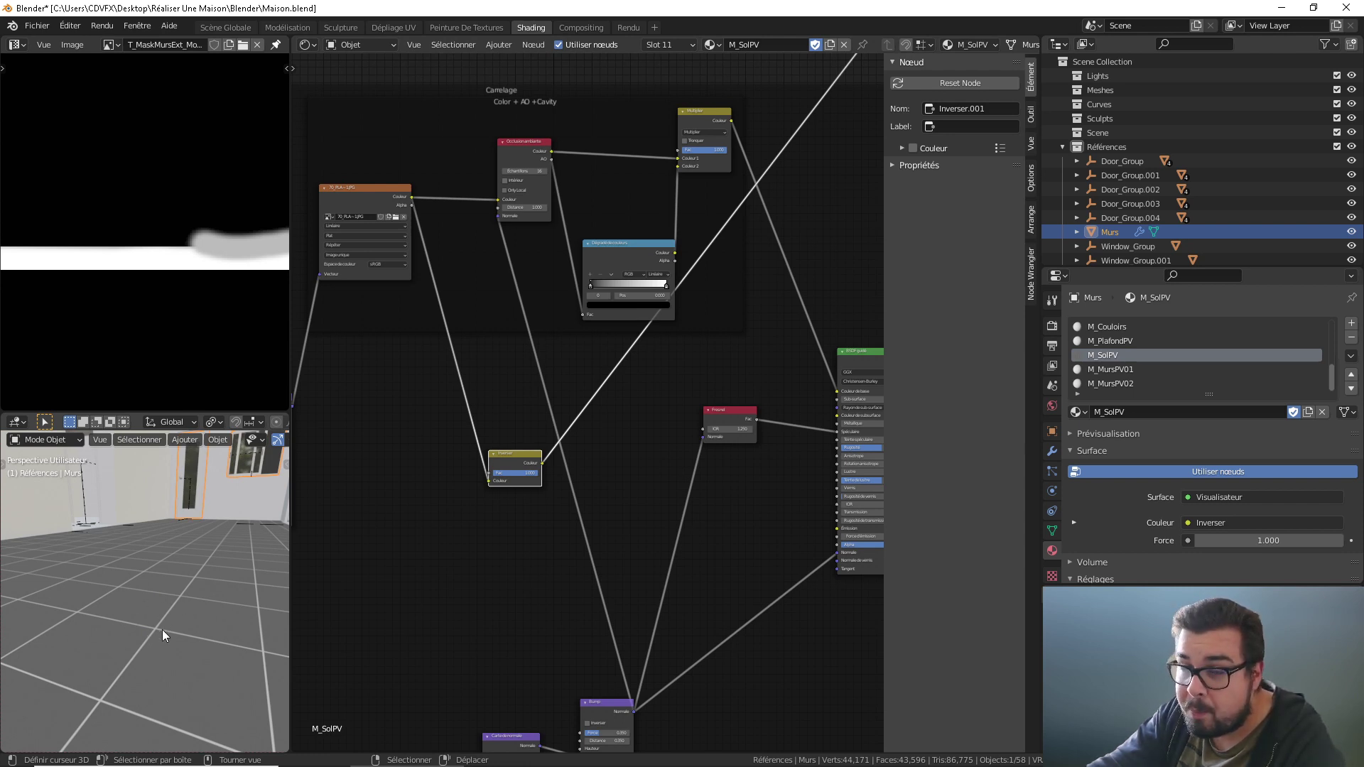
Step: Connect the Invert node to the Principled BSDF's Roughness, preview the full shader on the floor, and move the Invert node lower
{"action": "left_click_drag", "start_coordinate": [542, 463], "coordinate": [843, 449]}
{"action": "scroll", "coordinate": [803, 346], "scroll_direction": "down", "scroll_amount": 3, "text": "ctrl"}
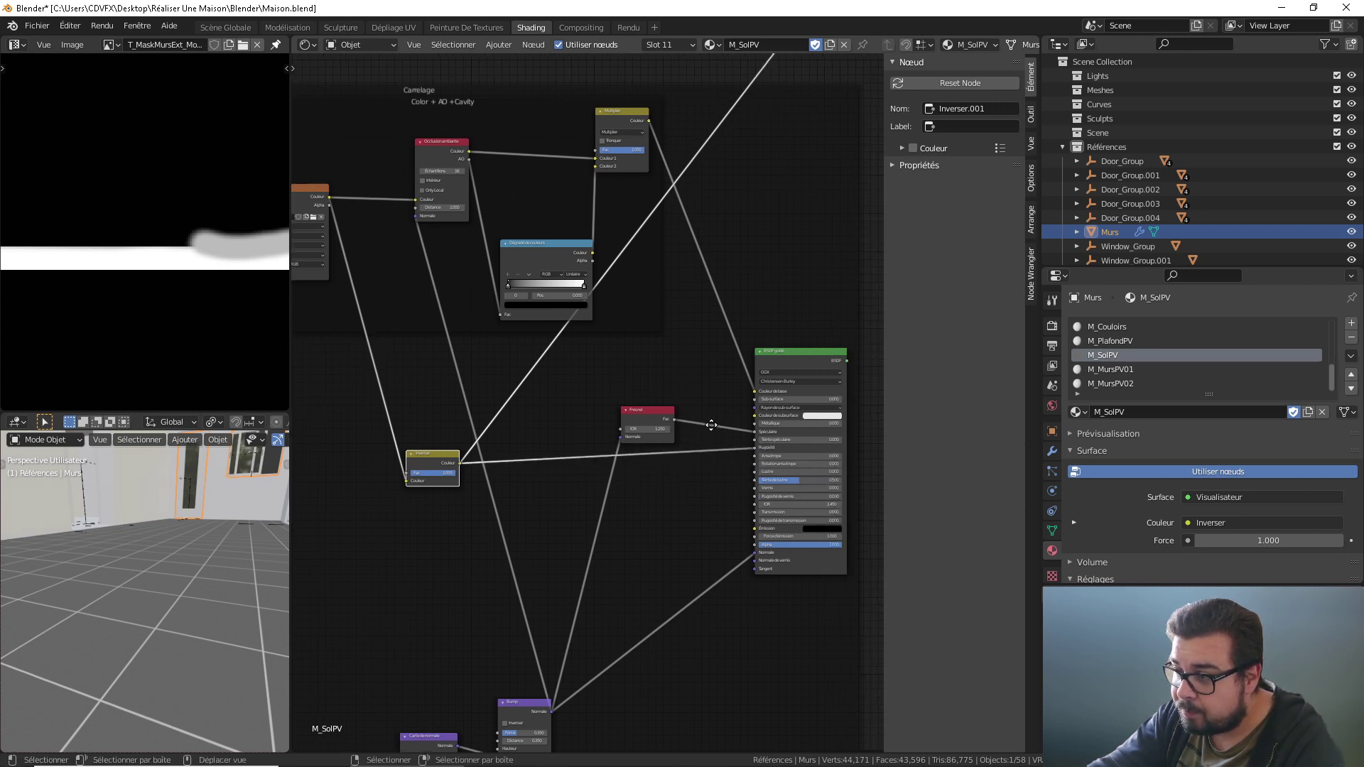
{"action": "left_click", "coordinate": [804, 351], "text": "ctrl+shift"}
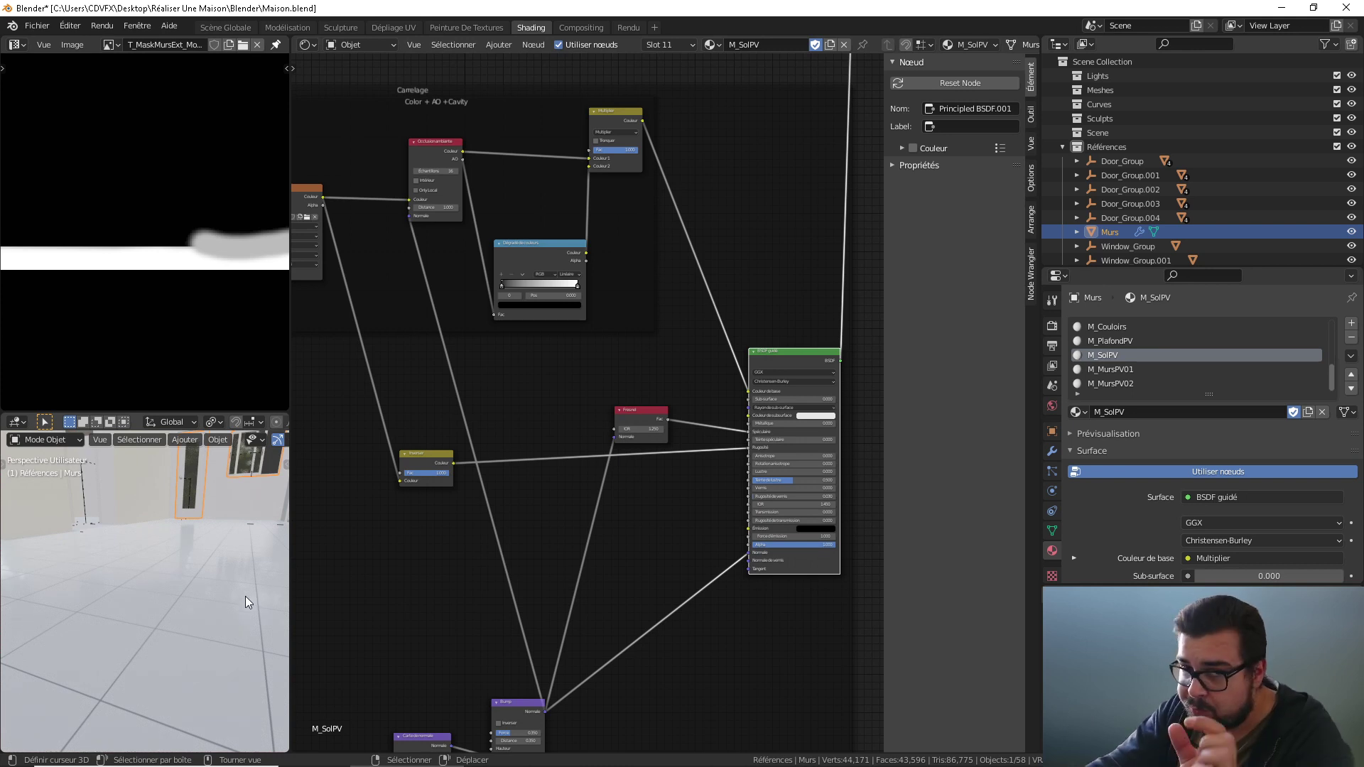
{"action": "left_click_drag", "start_coordinate": [434, 455], "coordinate": [428, 506]}
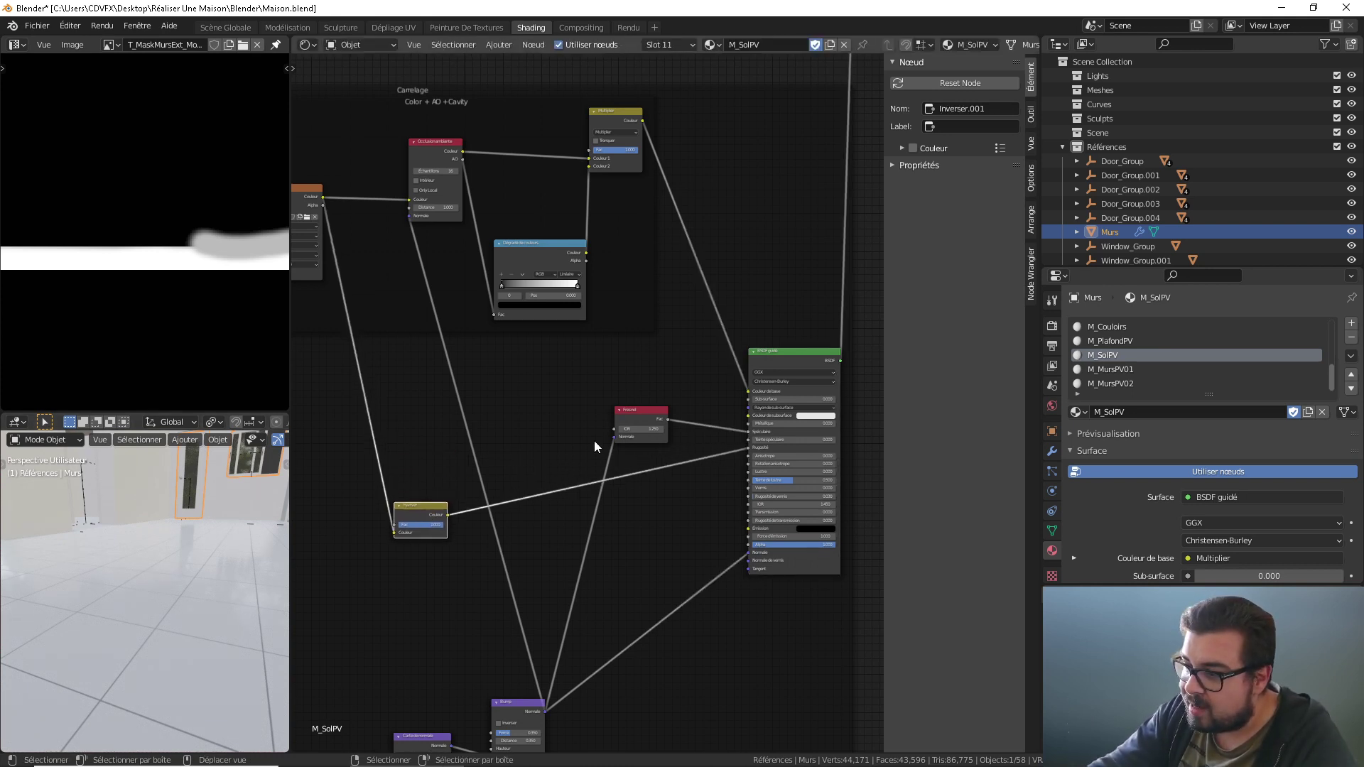
Step: Connect the tile image's Color output to the Fresnel node's IOR and move the Invert node up level with the Roughness input
{"action": "mouse_move", "coordinate": [323, 197]}
{"action": "left_mouse_down"}
{"action": "mouse_move", "coordinate": [404, 445]}
{"action": "mouse_move", "coordinate": [490, 394]}
{"action": "mouse_move", "coordinate": [615, 428]}
{"action": "left_mouse_up"}
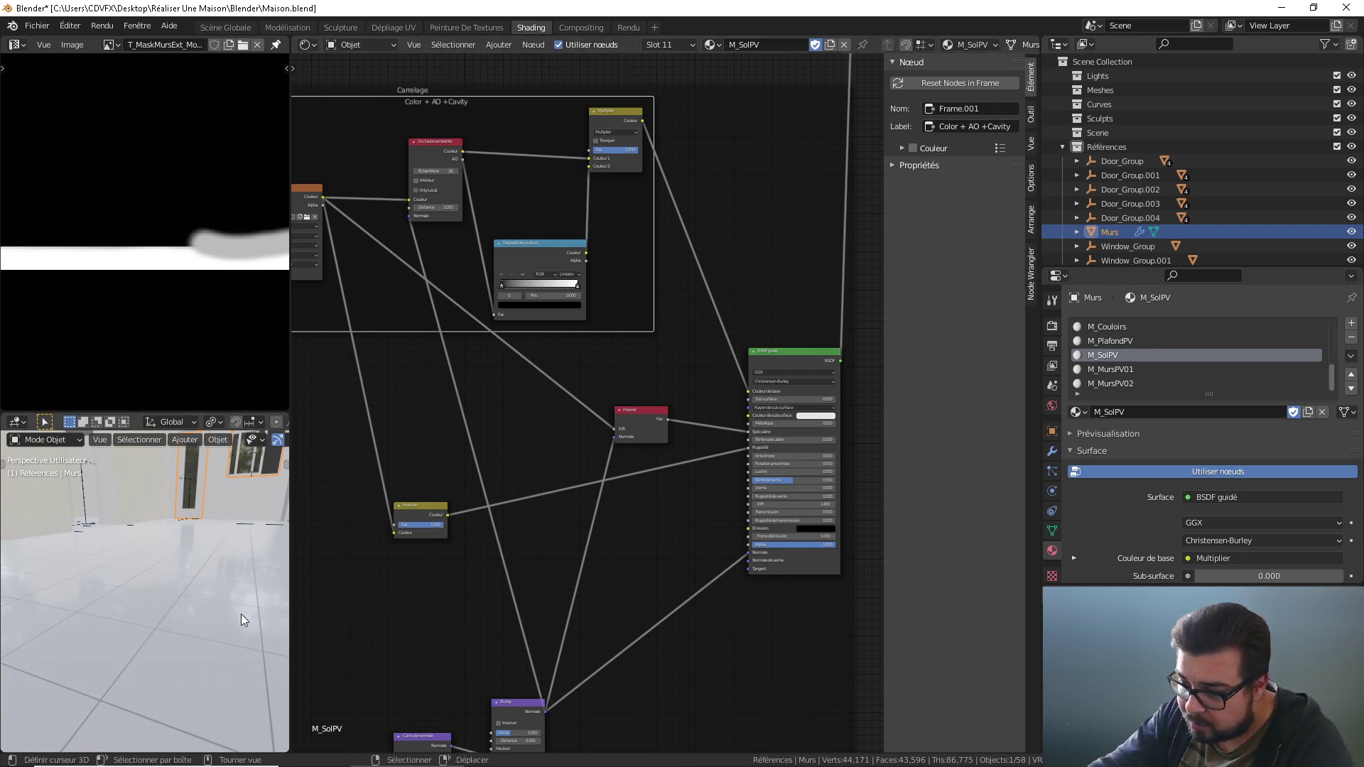
{"action": "middle_click_drag", "start_coordinate": [433, 587], "coordinate": [456, 556]}
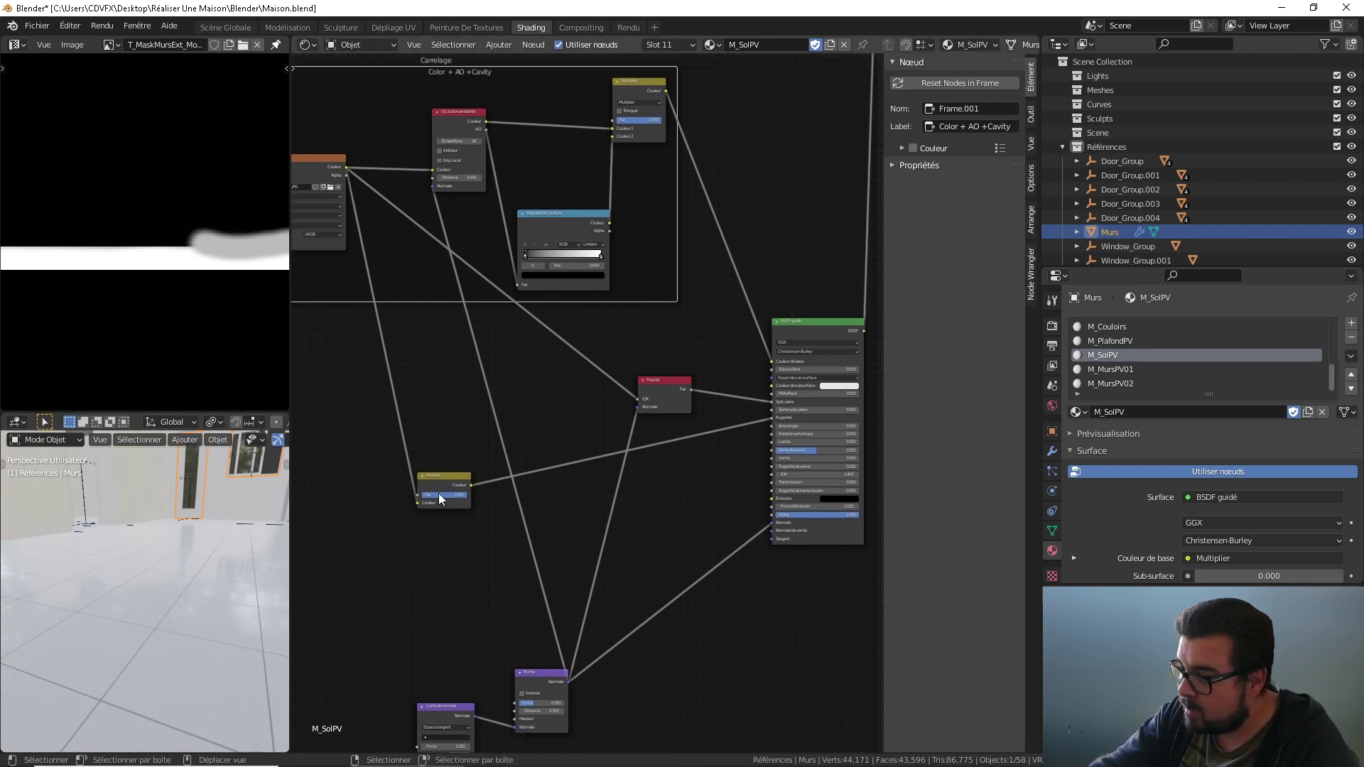
{"action": "left_click_drag", "start_coordinate": [435, 475], "coordinate": [439, 405]}
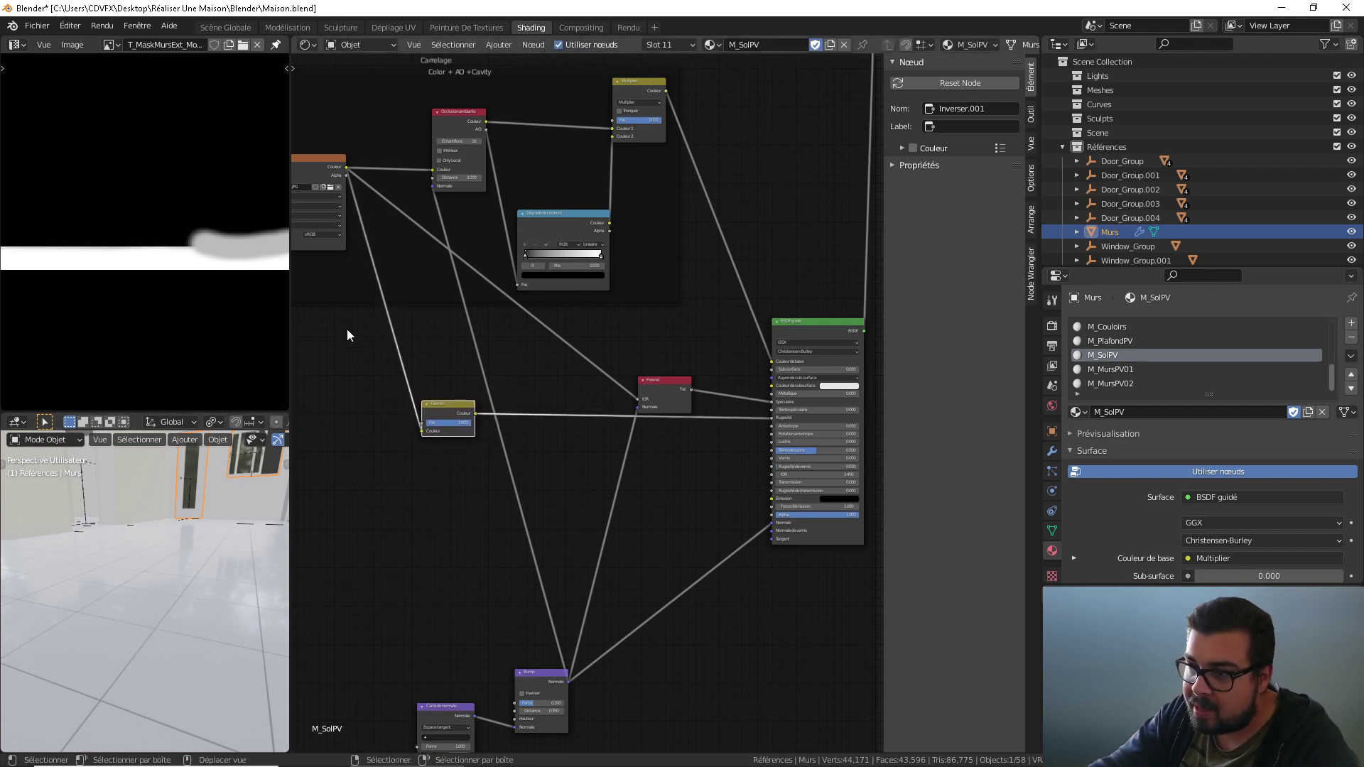
Step: Preview the tile image texture alone on the floor
{"action": "middle_click_drag", "start_coordinate": [349, 334], "coordinate": [407, 350]}
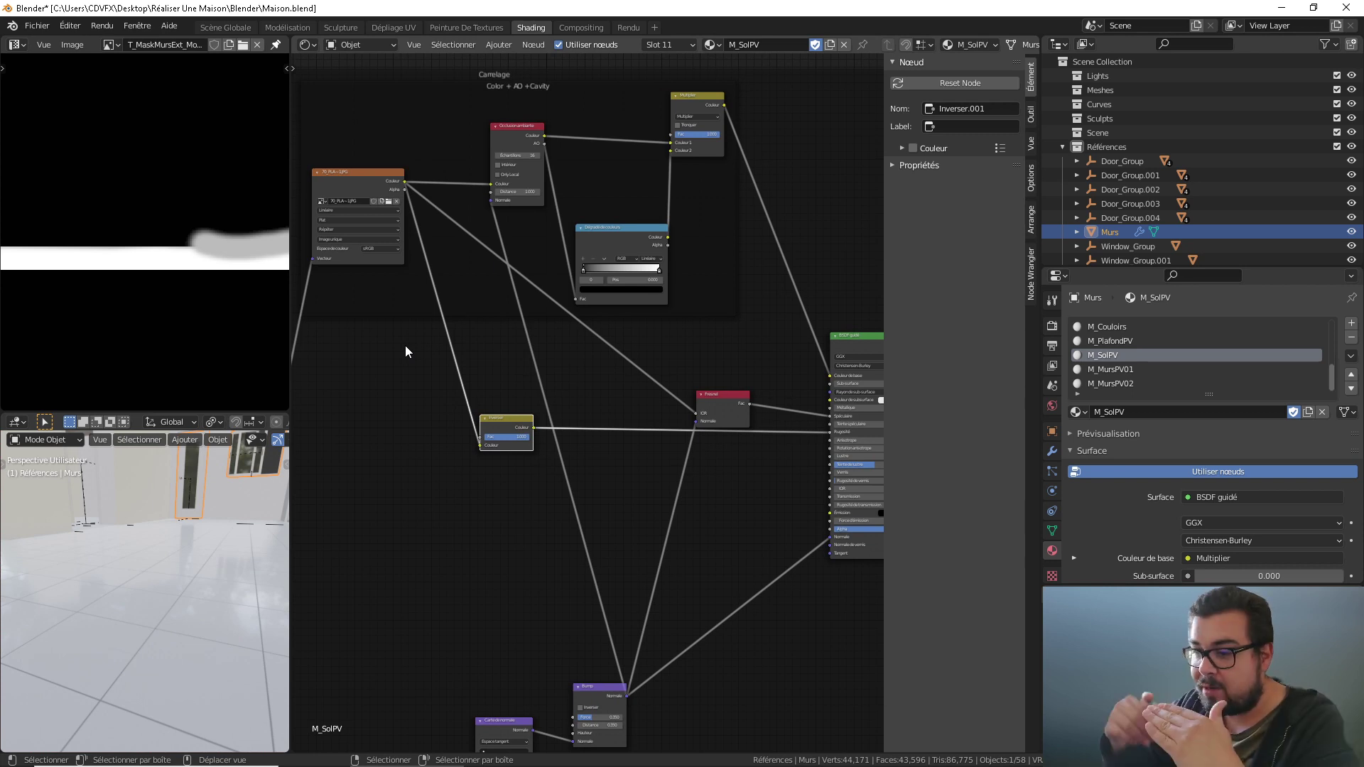
{"action": "left_click", "coordinate": [369, 176], "text": "ctrl+shift"}
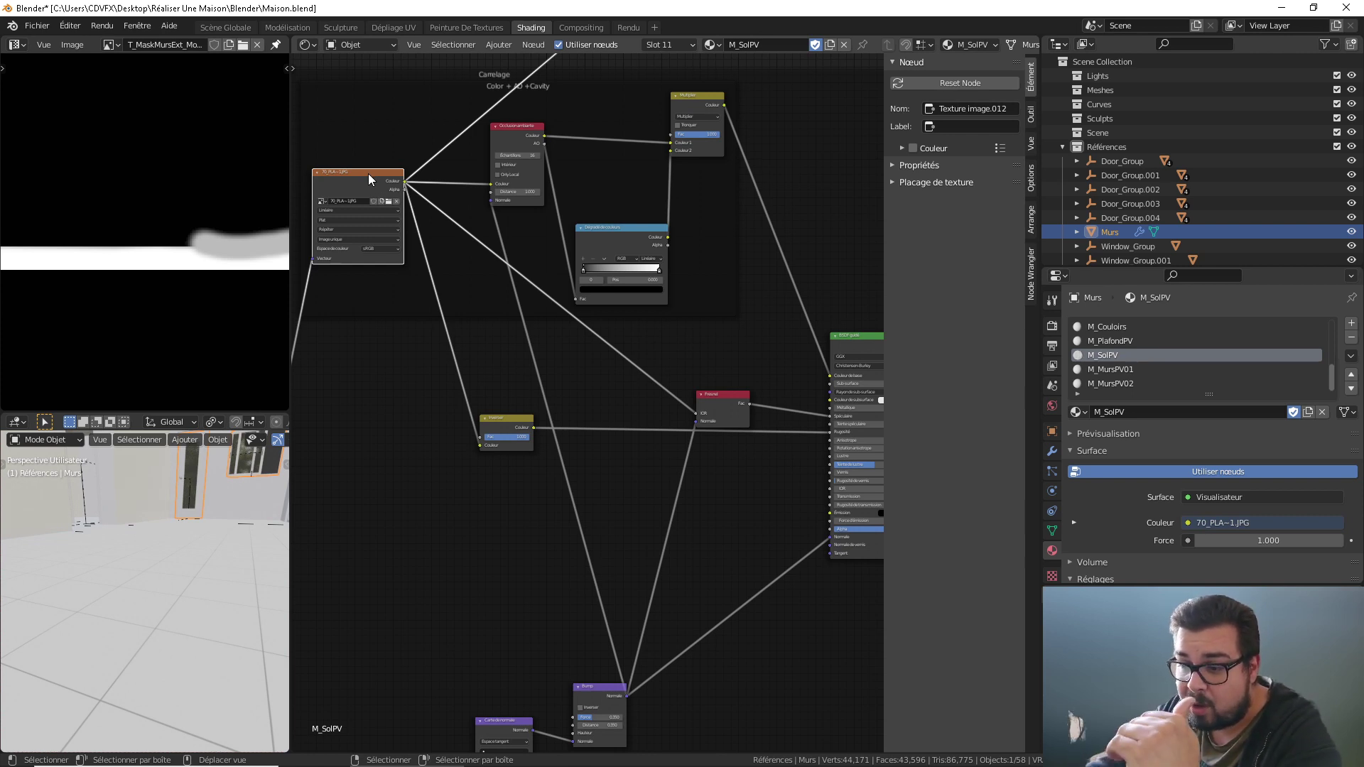
Step: Add a ColorRamp node, feed its Fac from the tile image's Color output and preview the ramp on the floor
{"action": "scroll", "coordinate": [467, 493], "scroll_direction": "down", "scroll_amount": 1}
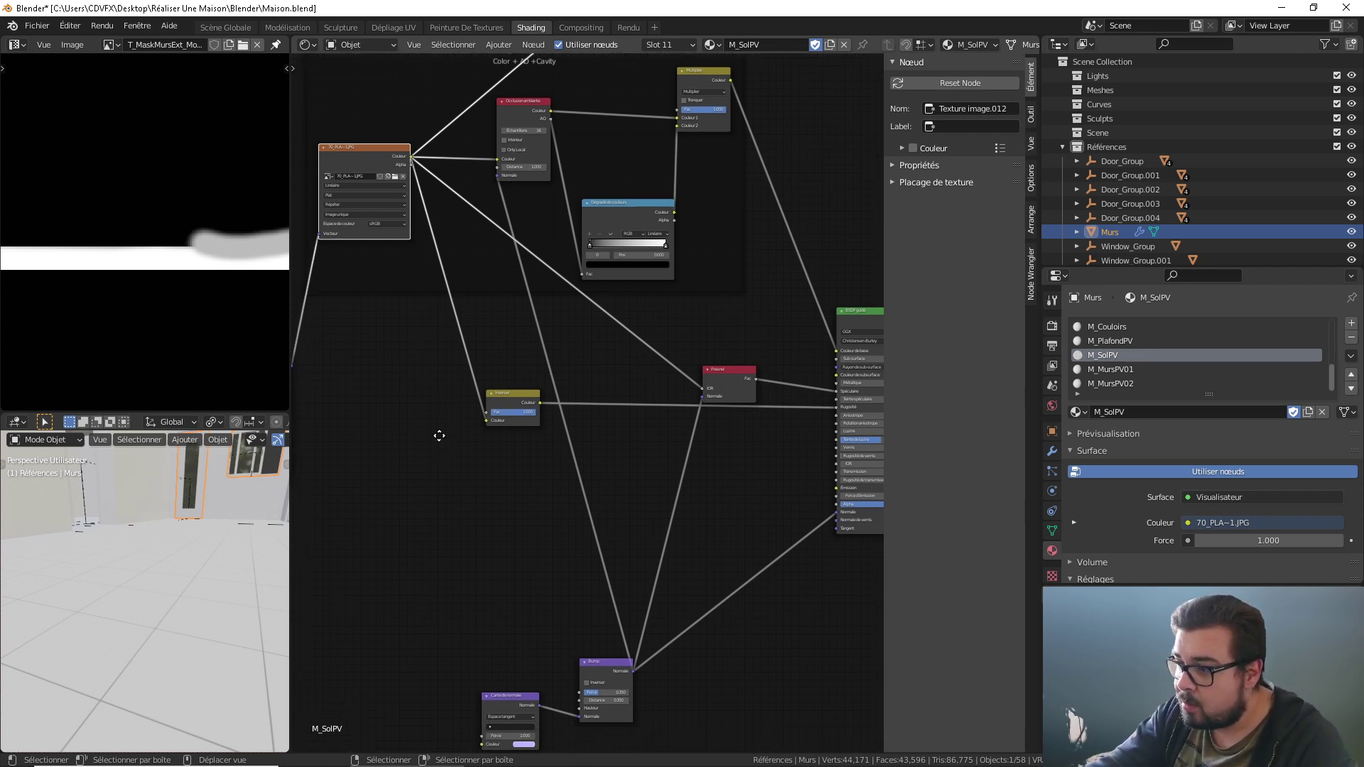
{"action": "key", "text": "shift+a"}
{"action": "mouse_move", "coordinate": [497, 521]}
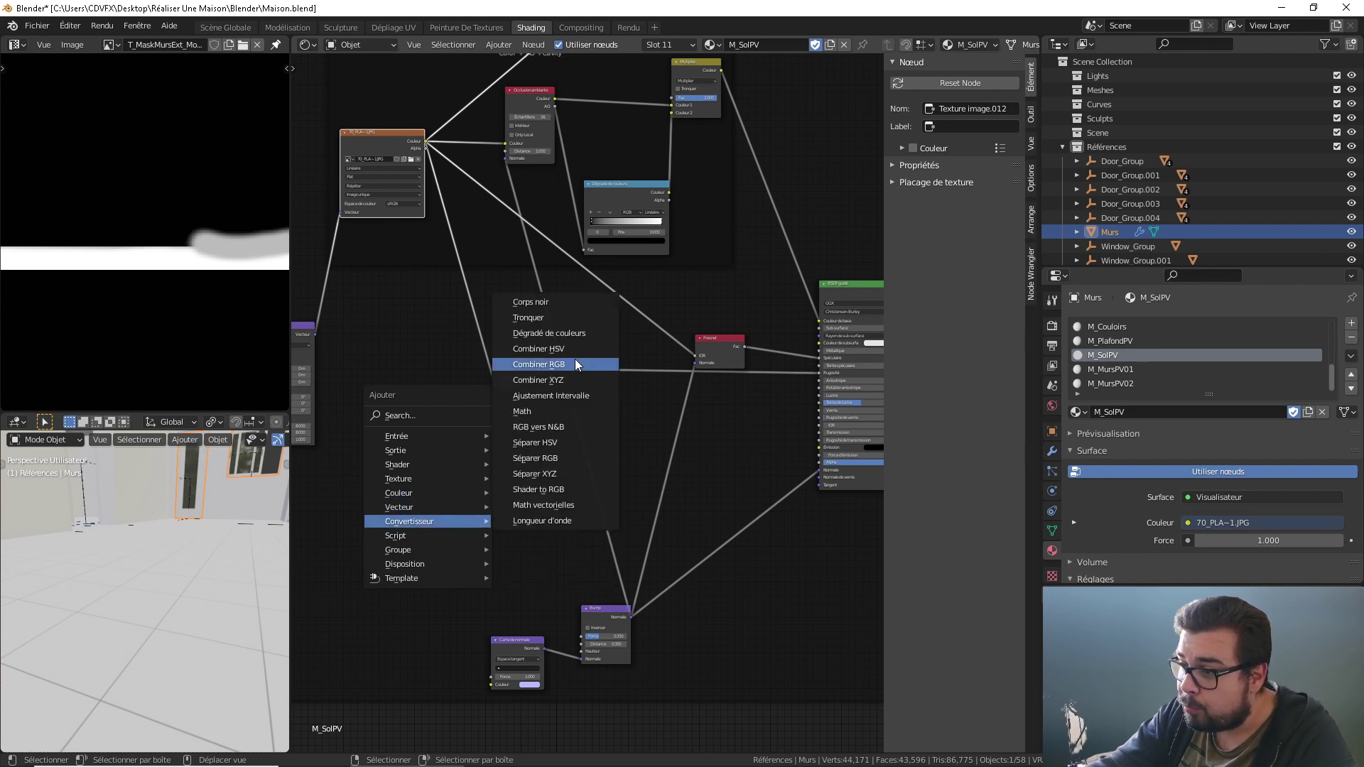
{"action": "left_click", "coordinate": [569, 339]}
{"action": "left_click", "coordinate": [467, 500]}
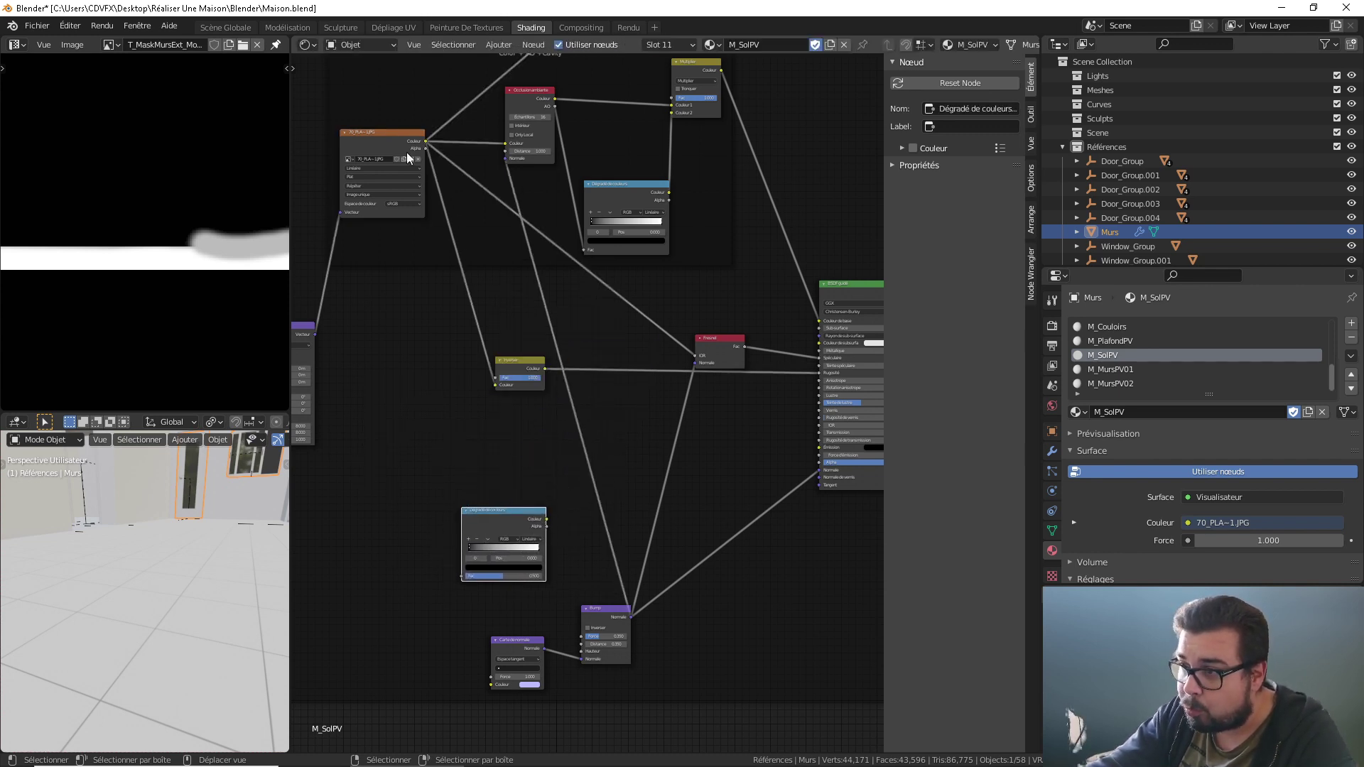
{"action": "left_click_drag", "start_coordinate": [424, 141], "coordinate": [462, 575]}
{"action": "left_click", "coordinate": [514, 517], "text": "ctrl+shift"}
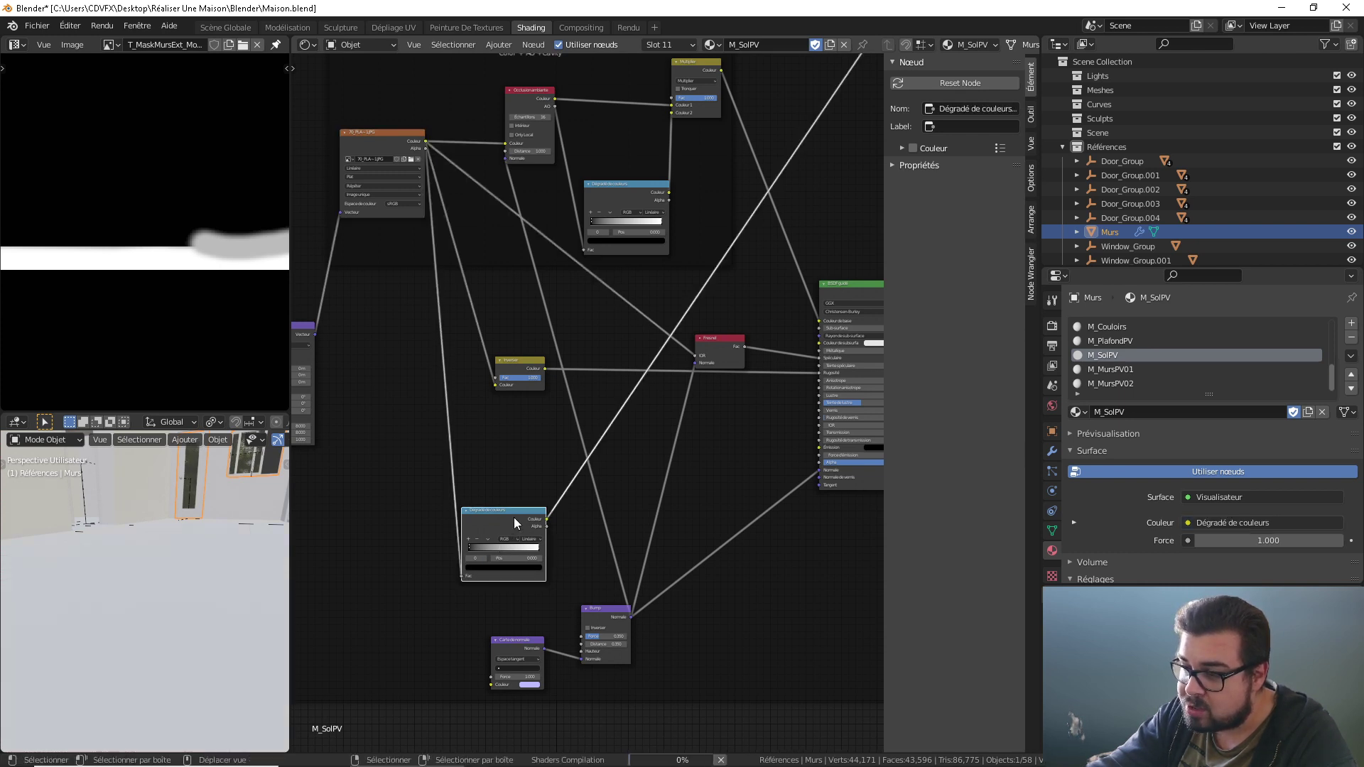
Step: Move the new ColorRamp's black stop to about the middle of the gradient to strengthen the grout contrast
{"action": "left_click", "coordinate": [537, 547]}
{"action": "left_click_drag", "start_coordinate": [518, 551], "coordinate": [487, 562]}
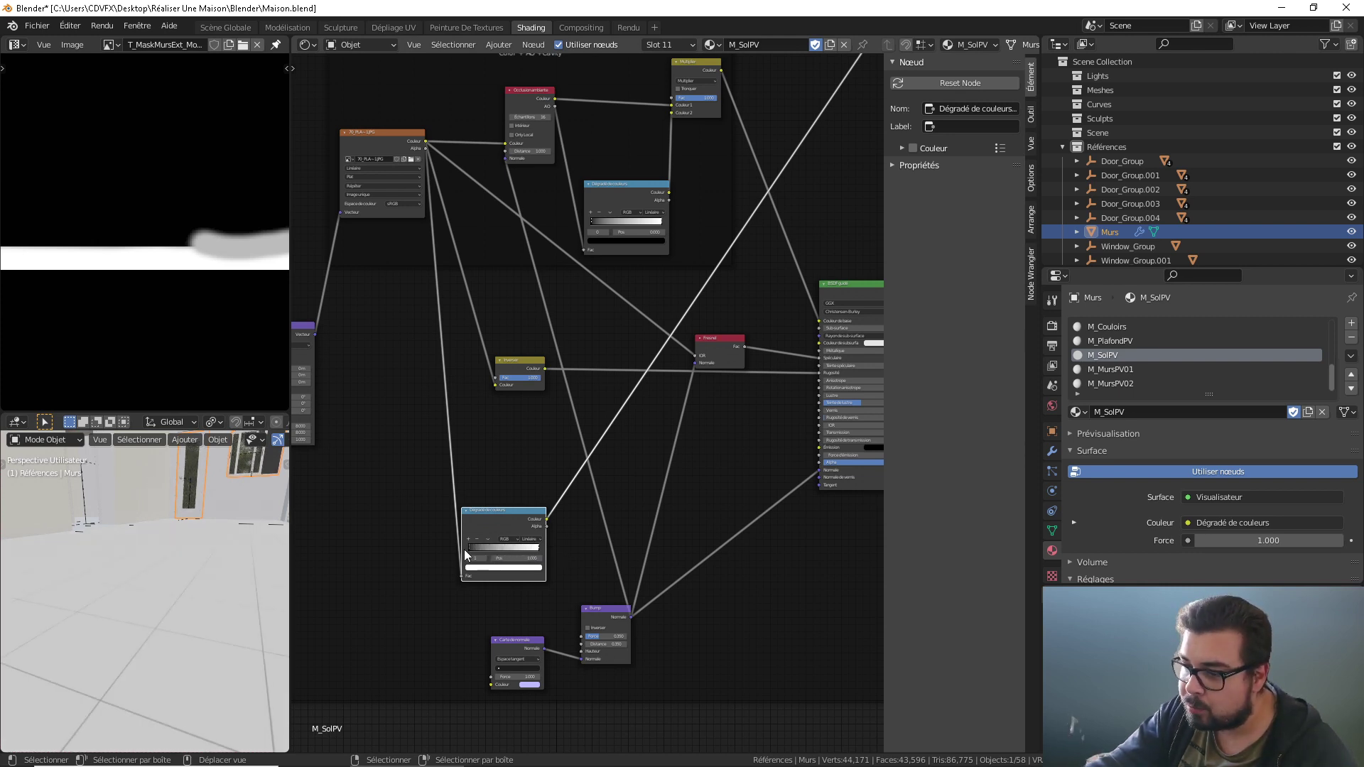
{"action": "left_click_drag", "start_coordinate": [467, 547], "coordinate": [509, 547]}
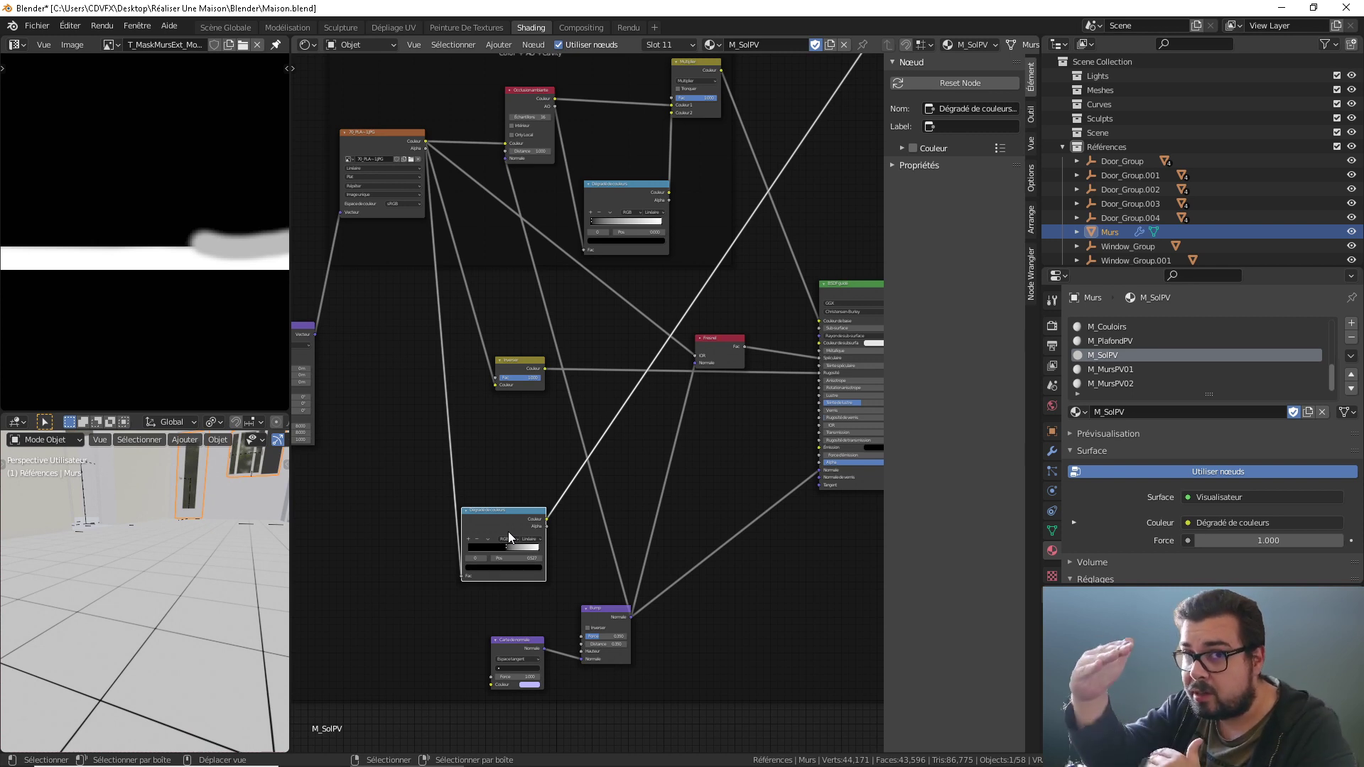
Step: Connect the ColorRamp's Color output to the Bump node's Height and preview the full Principled BSDF shader on the floor
{"action": "left_click", "coordinate": [577, 575]}
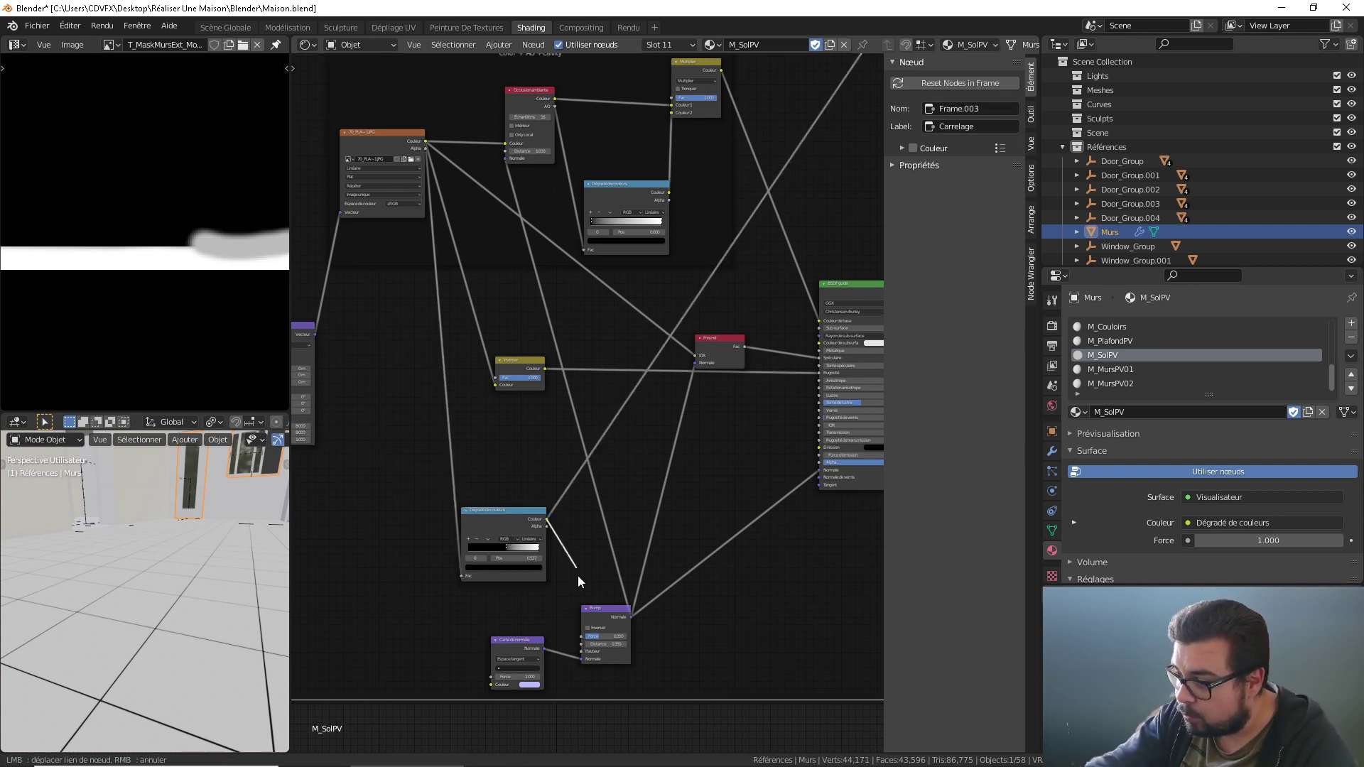
{"action": "key", "text": "KP_Decimal"}
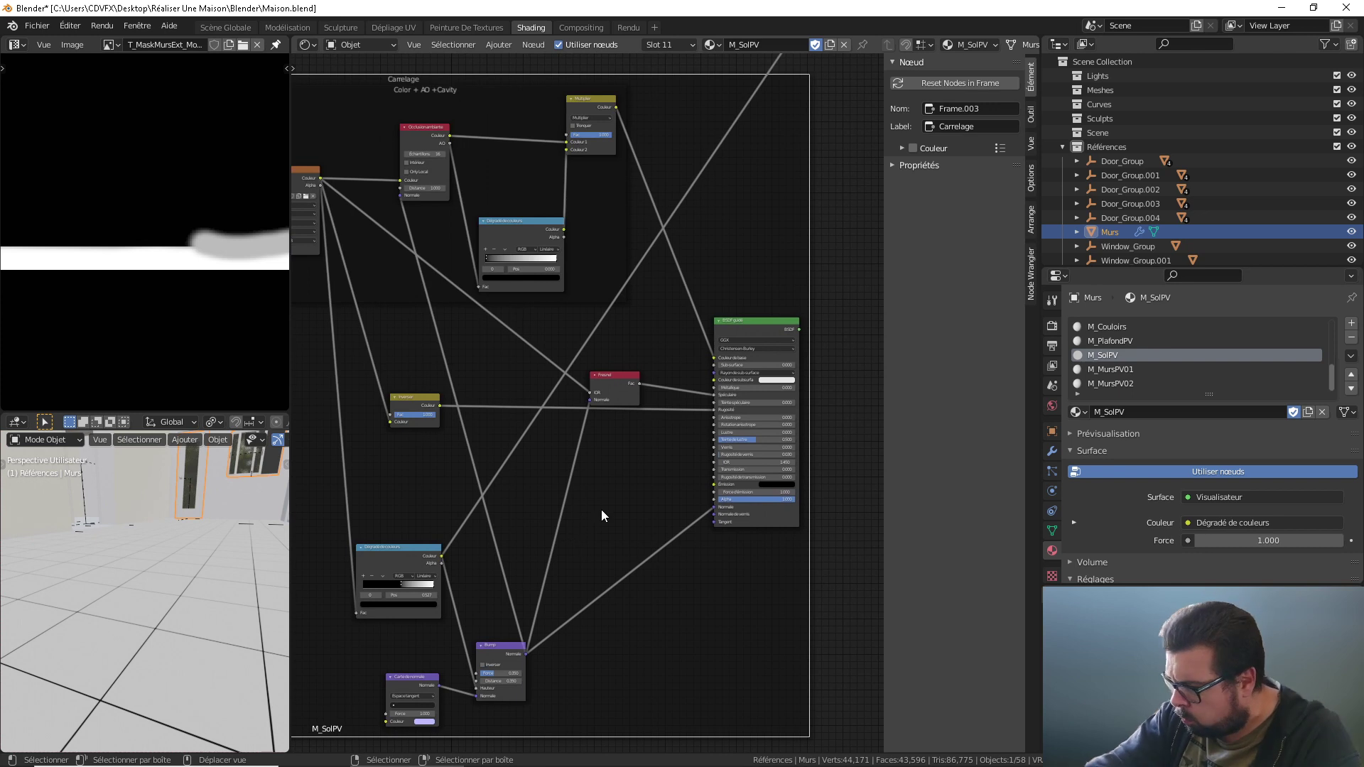
{"action": "left_click", "coordinate": [764, 324], "text": "ctrl+shift"}
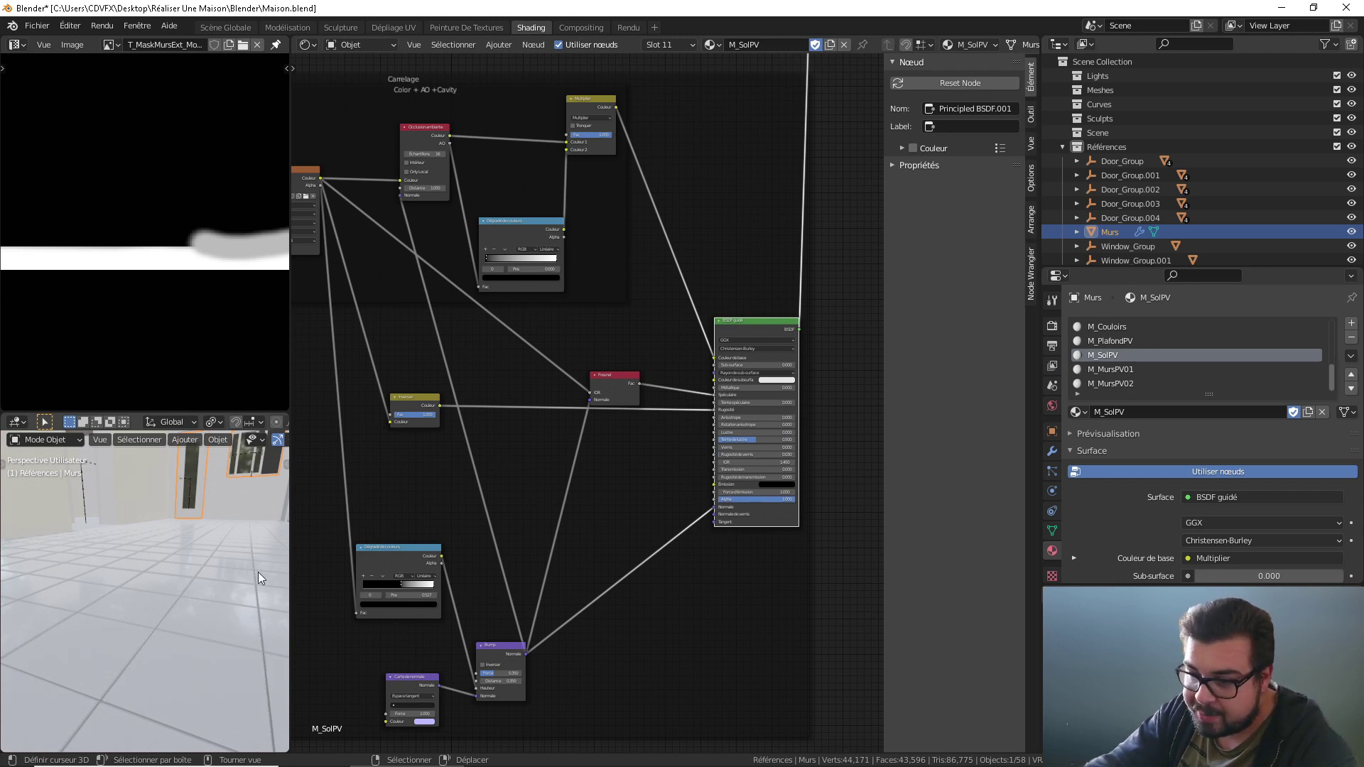
{"action": "middle_click_drag", "start_coordinate": [445, 316], "coordinate": [550, 367]}
{"action": "middle_click_drag", "start_coordinate": [416, 271], "coordinate": [434, 284]}
{"action": "middle_click_drag", "start_coordinate": [140, 628], "coordinate": [110, 701]}
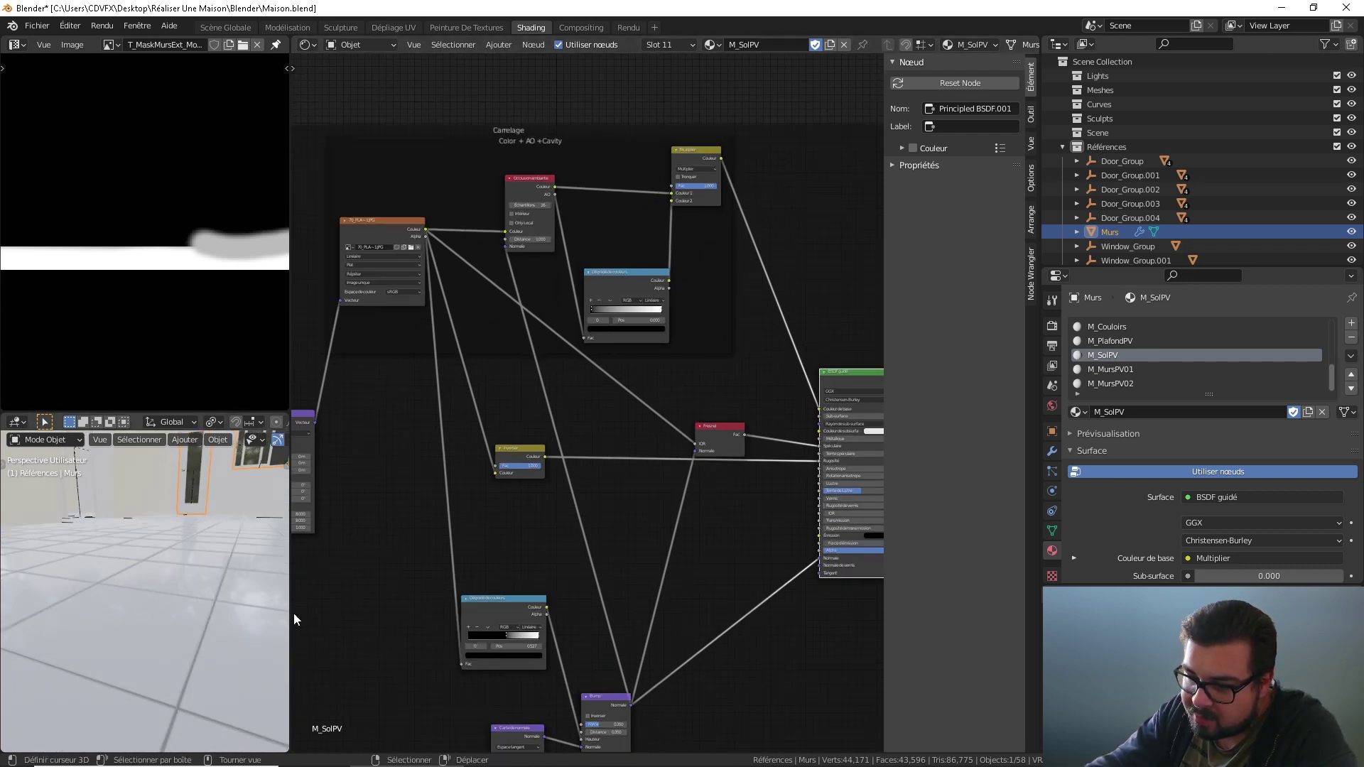
Step: Insert a ColorRamp between the tile image and the Ambient Occlusion node's Color, and move its black stop past the middle to darken the grout
{"action": "middle_click_drag", "start_coordinate": [513, 232], "coordinate": [547, 338]}
{"action": "key", "text": "shift+a"}
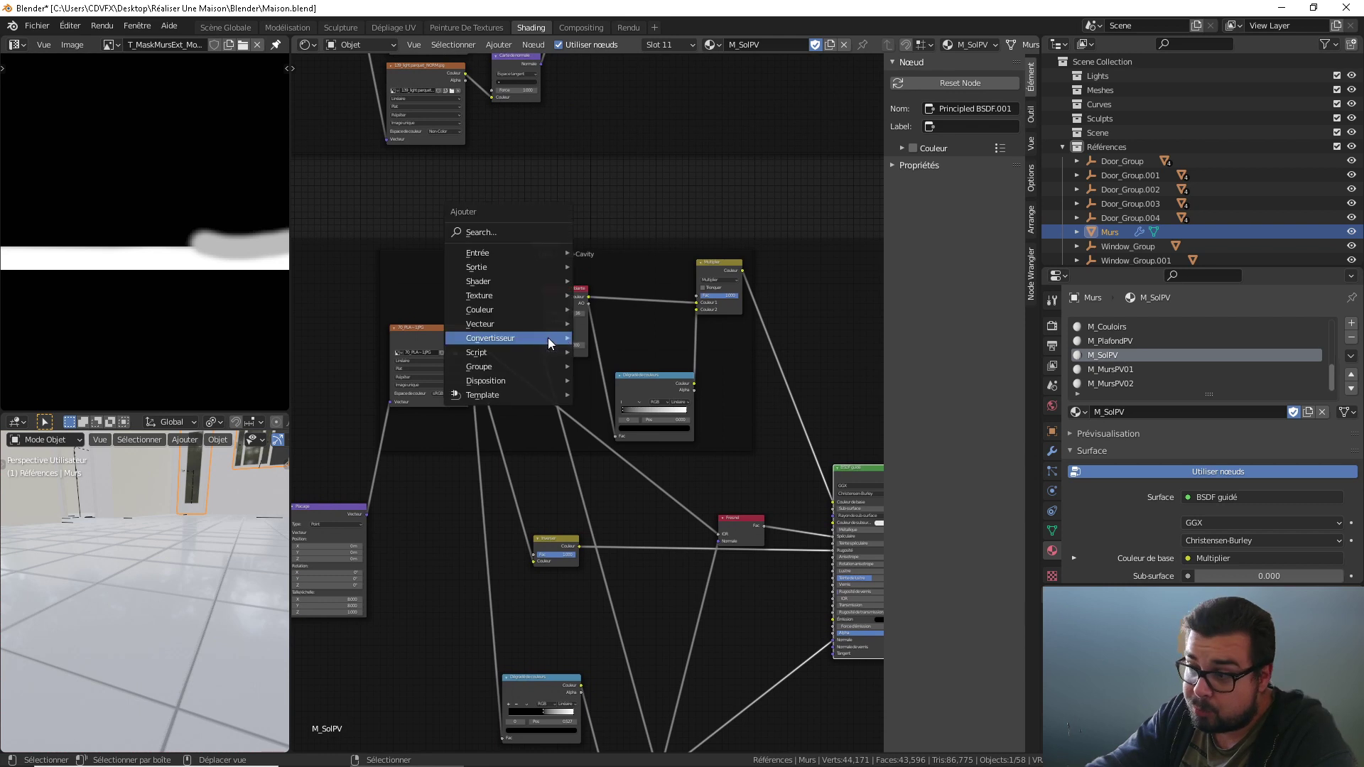
{"action": "left_click_drag", "start_coordinate": [412, 334], "coordinate": [387, 317]}
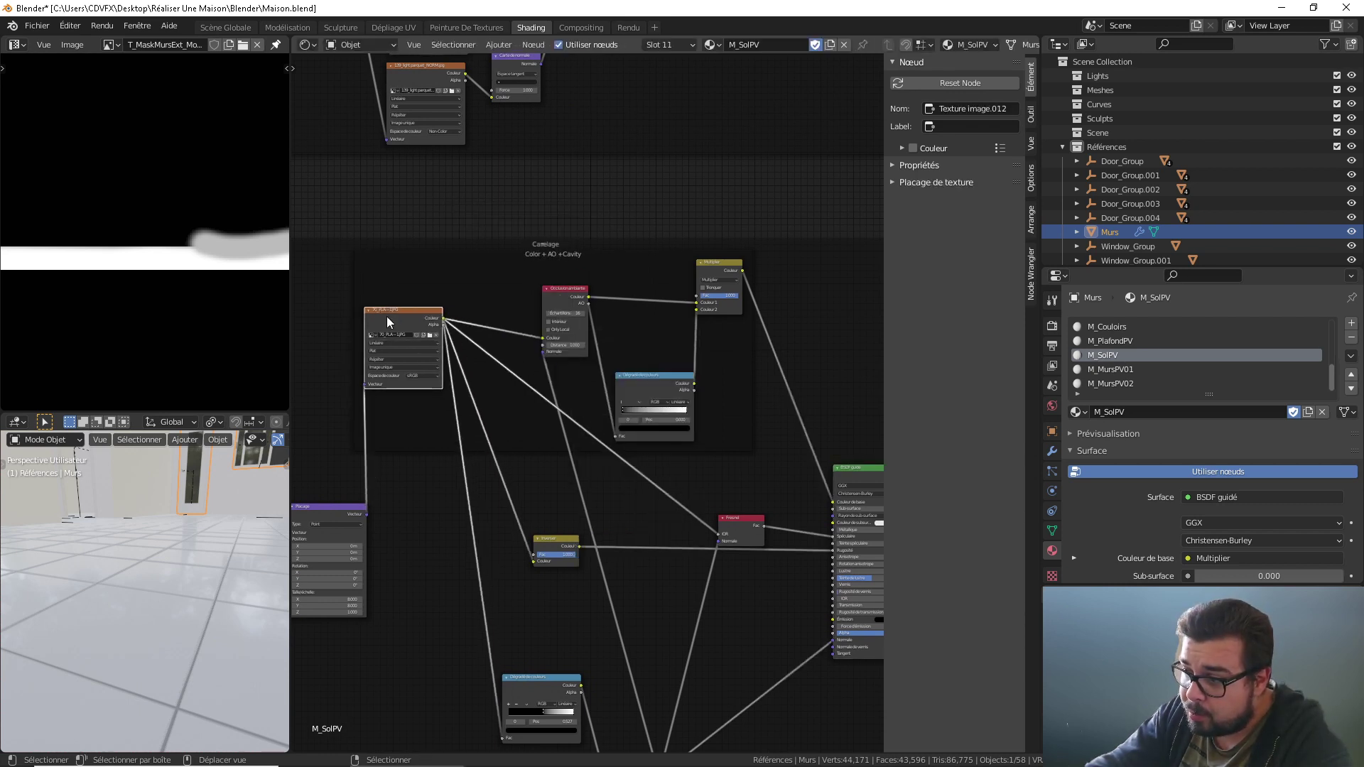
{"action": "key", "text": "shift+a"}
{"action": "mouse_move", "coordinate": [450, 361]}
{"action": "left_click", "coordinate": [590, 381]}
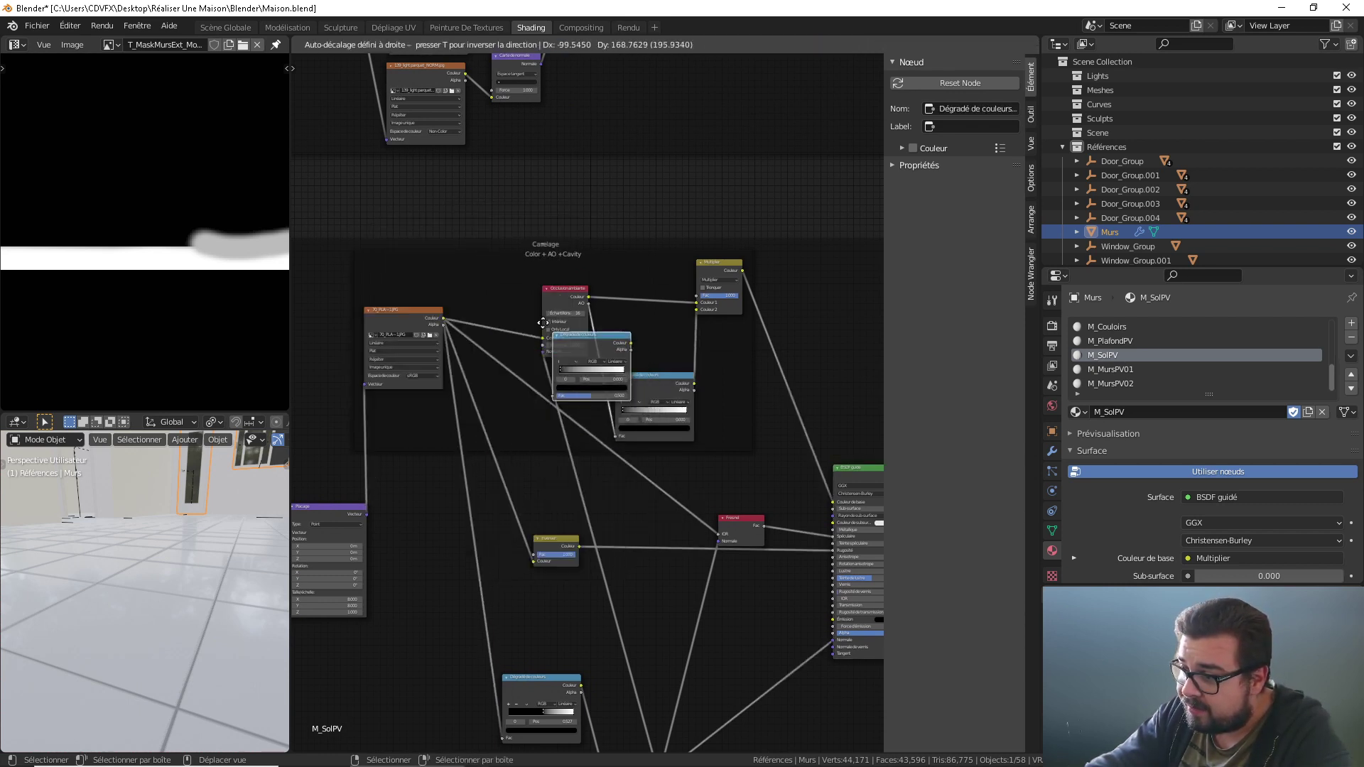
{"action": "left_click", "coordinate": [544, 293]}
{"action": "mouse_move", "coordinate": [544, 293]}
{"action": "left_mouse_down"}
{"action": "mouse_move", "coordinate": [486, 305]}
{"action": "mouse_move", "coordinate": [523, 305]}
{"action": "left_mouse_up"}
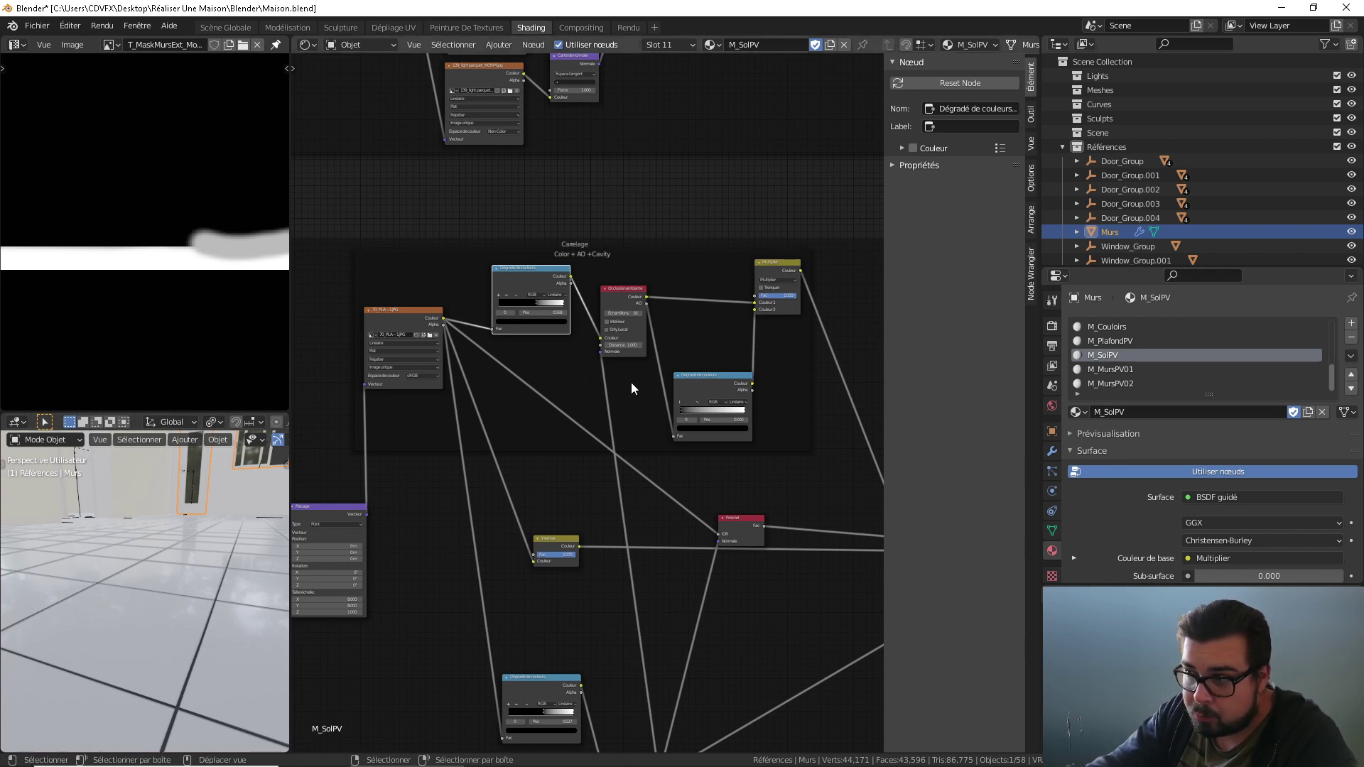
{"action": "middle_click_drag", "start_coordinate": [591, 329], "coordinate": [551, 331]}
{"action": "middle_click_drag", "start_coordinate": [217, 602], "coordinate": [105, 661]}
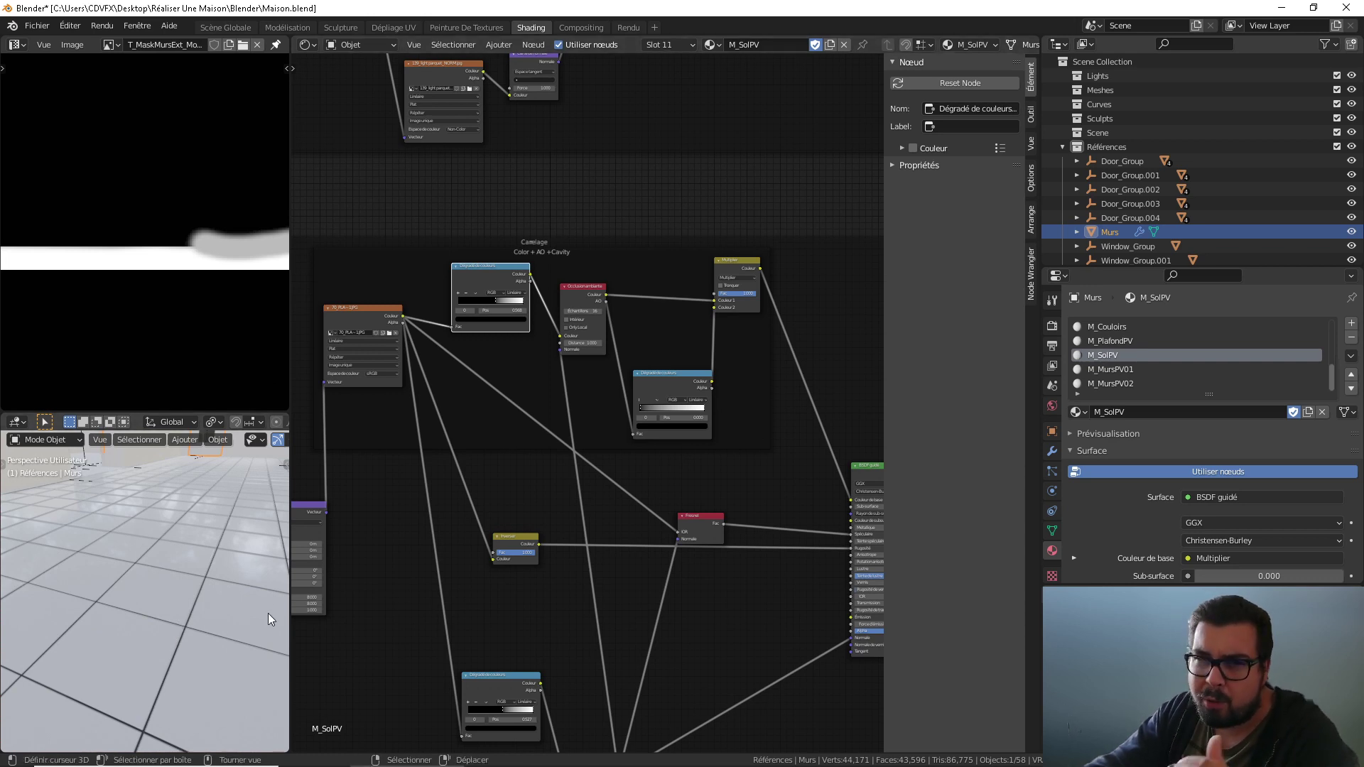
Step: Delete the "Color + AO +Cavity" frame and the surrounding "Carrelage" frame while keeping the tile nodes
{"action": "middle_click_drag", "start_coordinate": [582, 437], "coordinate": [577, 385]}
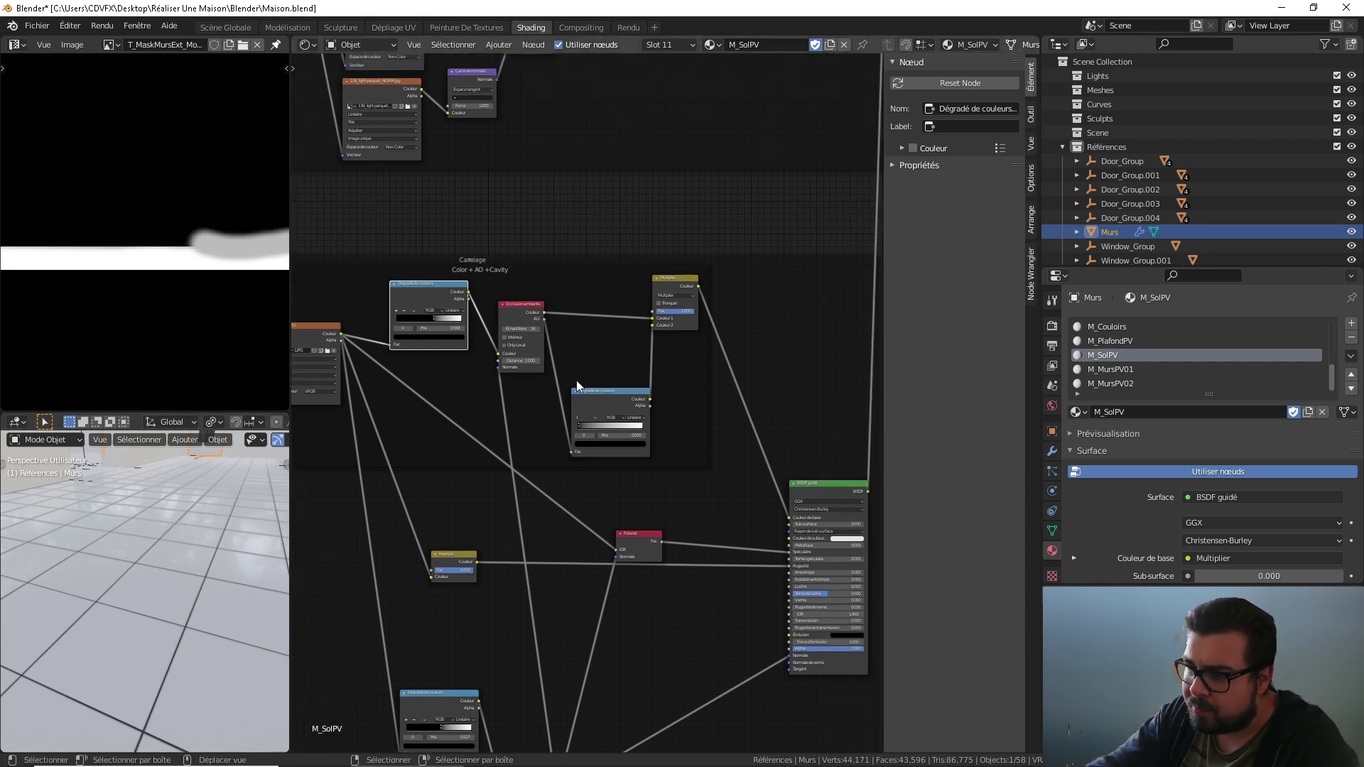
{"action": "scroll", "coordinate": [579, 384], "scroll_direction": "down", "scroll_amount": 2}
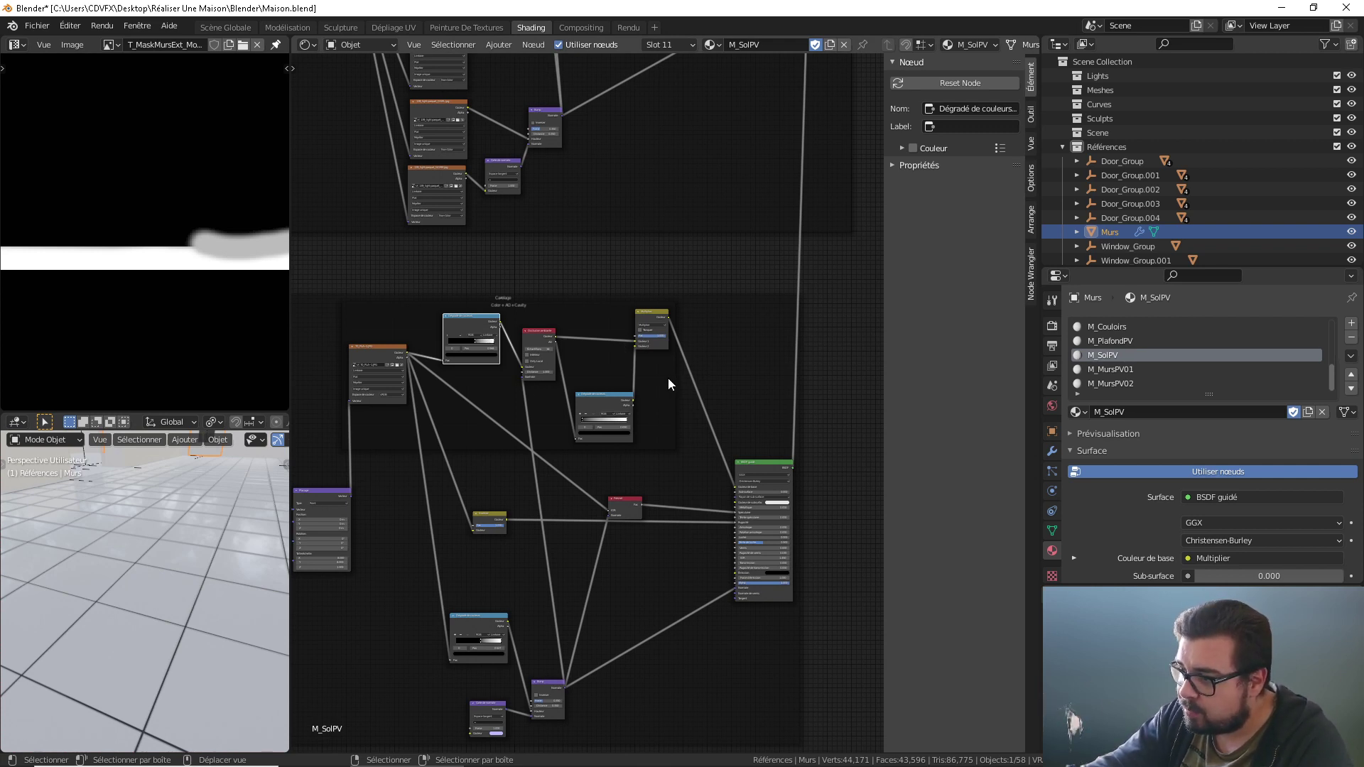
{"action": "left_click", "coordinate": [352, 320]}
{"action": "key", "text": "x"}
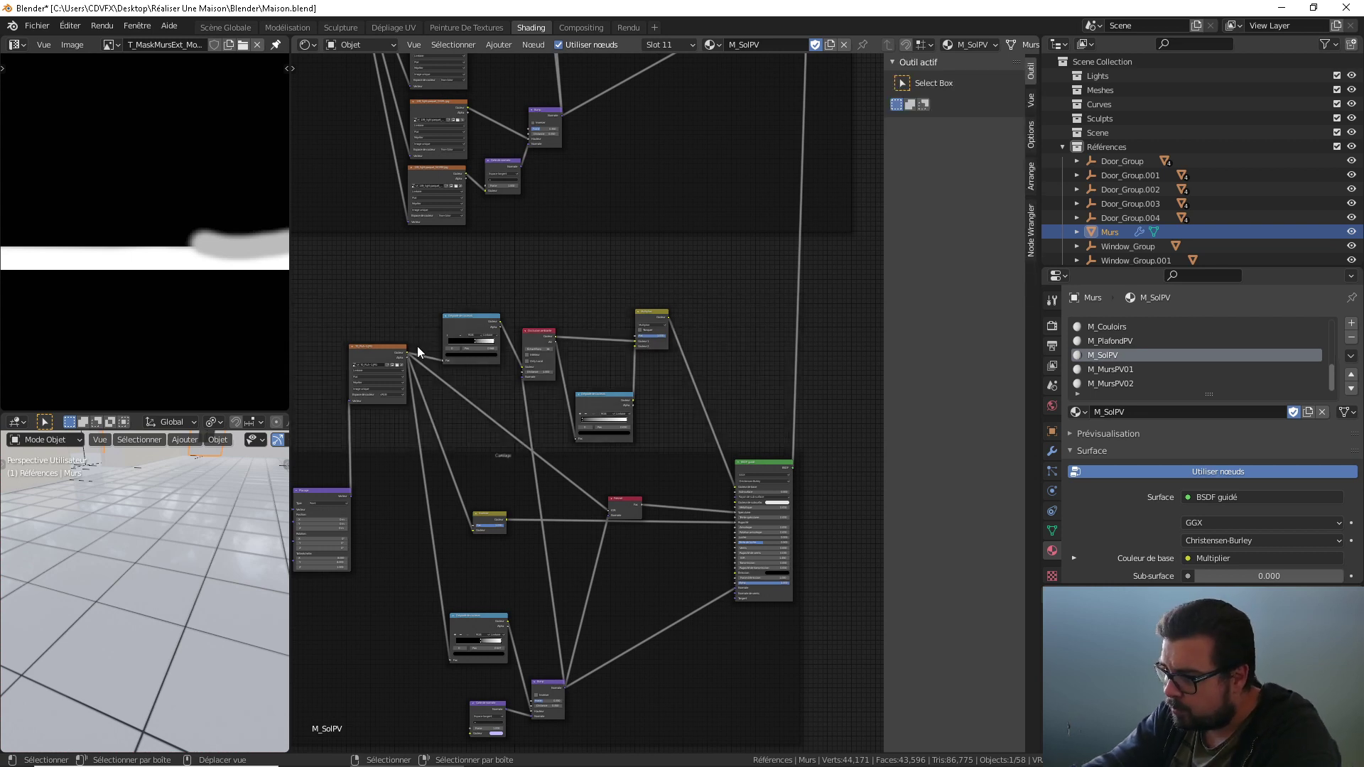
{"action": "left_click", "coordinate": [507, 458]}
{"action": "left_click_drag", "start_coordinate": [674, 297], "coordinate": [364, 422]}
{"action": "left_click", "coordinate": [411, 480]}
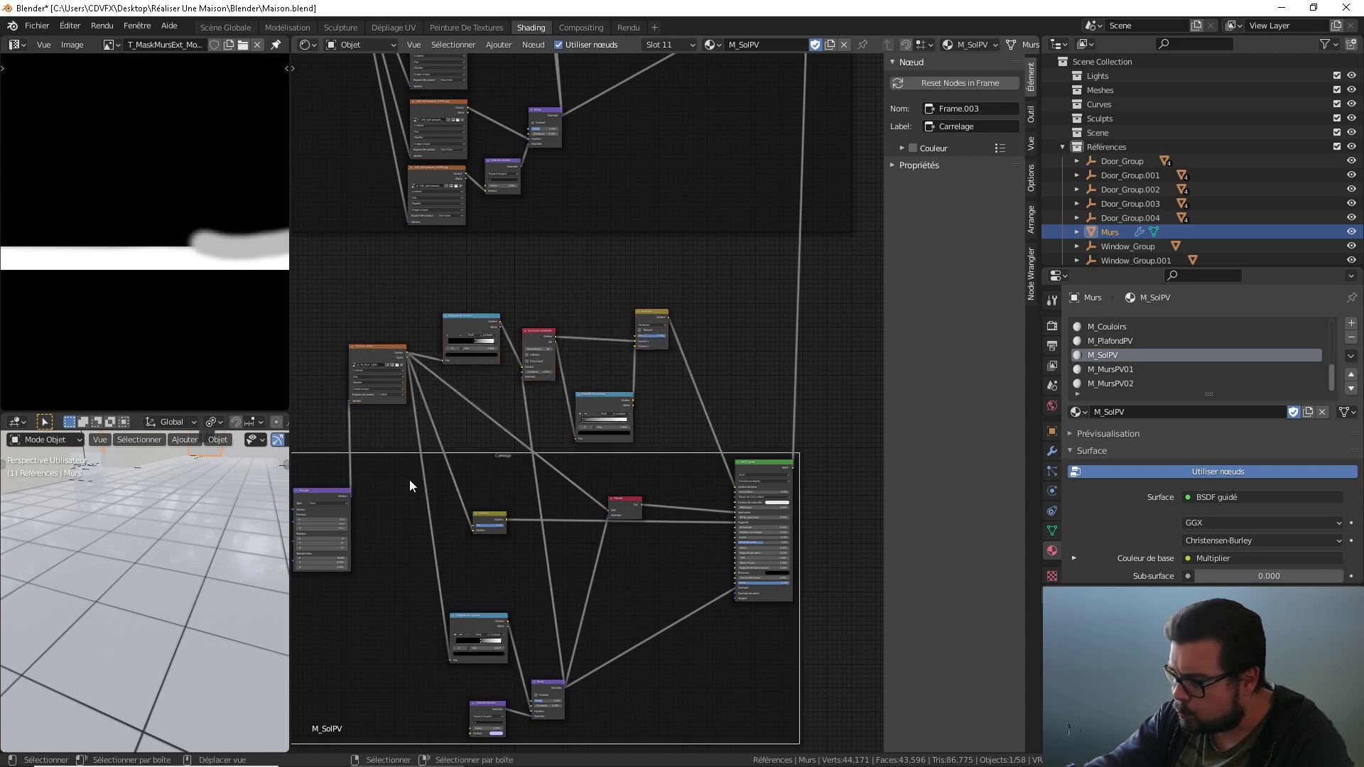
{"action": "key", "text": "x"}
Step: Move the Texture Coordinate, Mapping and tile image nodes further left, away from the ramps they feed
{"action": "scroll", "coordinate": [394, 394], "scroll_direction": "down", "scroll_amount": 3}
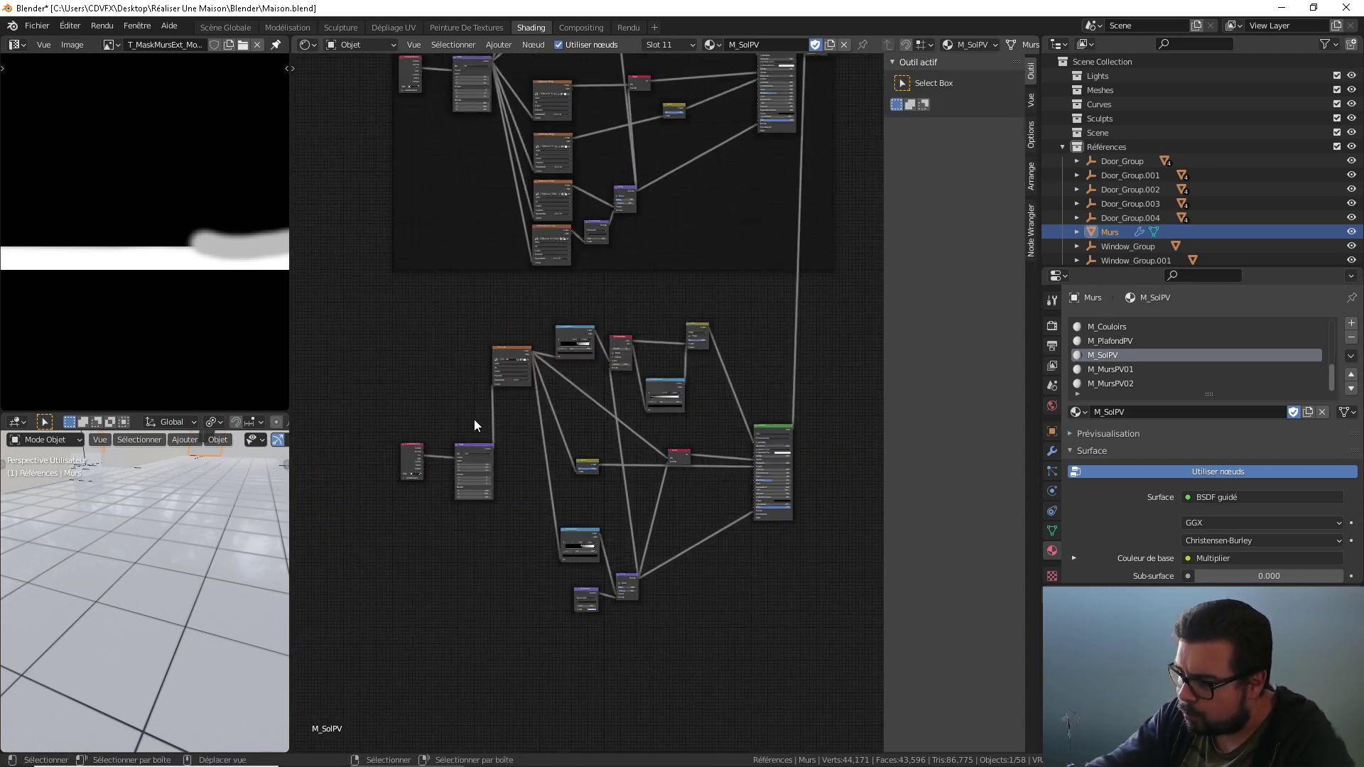
{"action": "left_click_drag", "start_coordinate": [456, 435], "coordinate": [343, 433]}
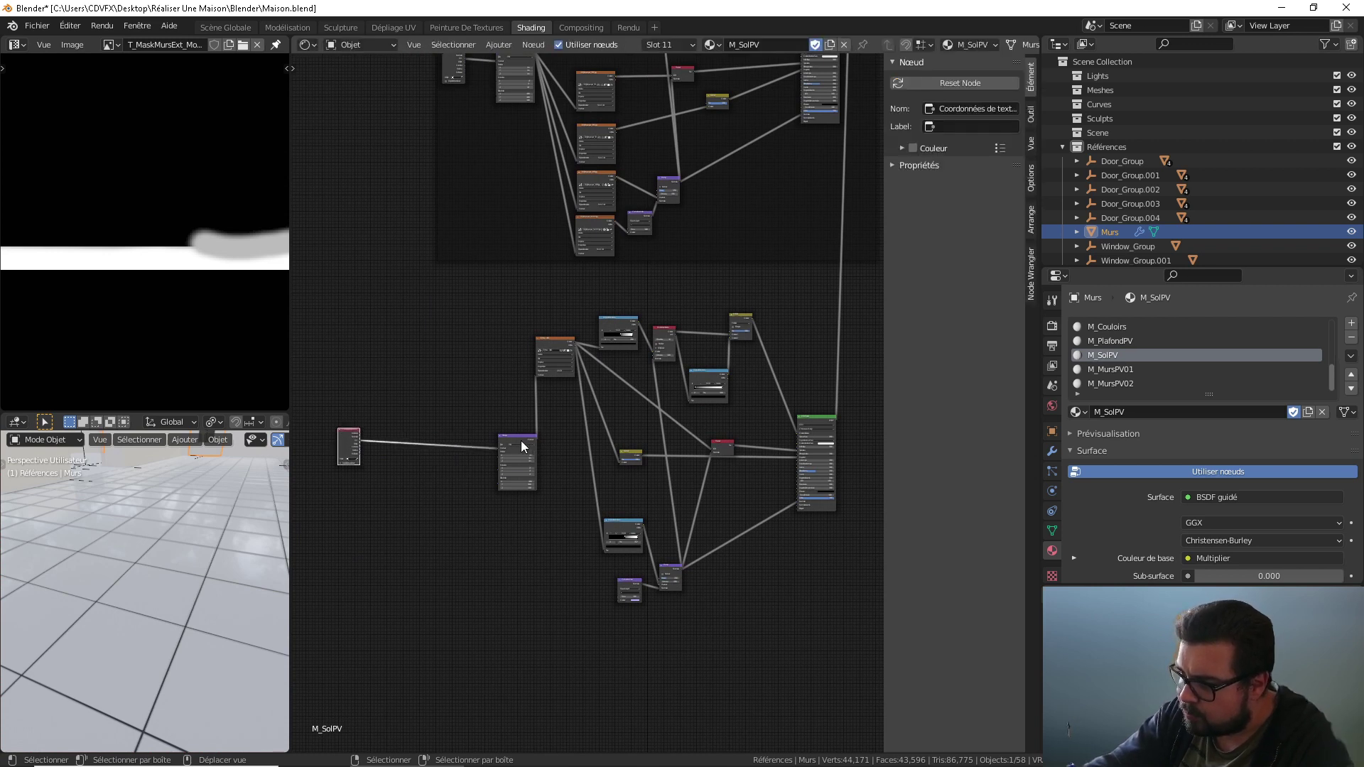
{"action": "left_click_drag", "start_coordinate": [522, 440], "coordinate": [403, 425]}
{"action": "left_click_drag", "start_coordinate": [555, 341], "coordinate": [458, 442]}
Step: Insert a Mix color node on the link between the tile image and the ColorRamp that feeds the Ambient Occlusion node
{"action": "scroll", "coordinate": [530, 365], "scroll_direction": "up", "scroll_amount": 5}
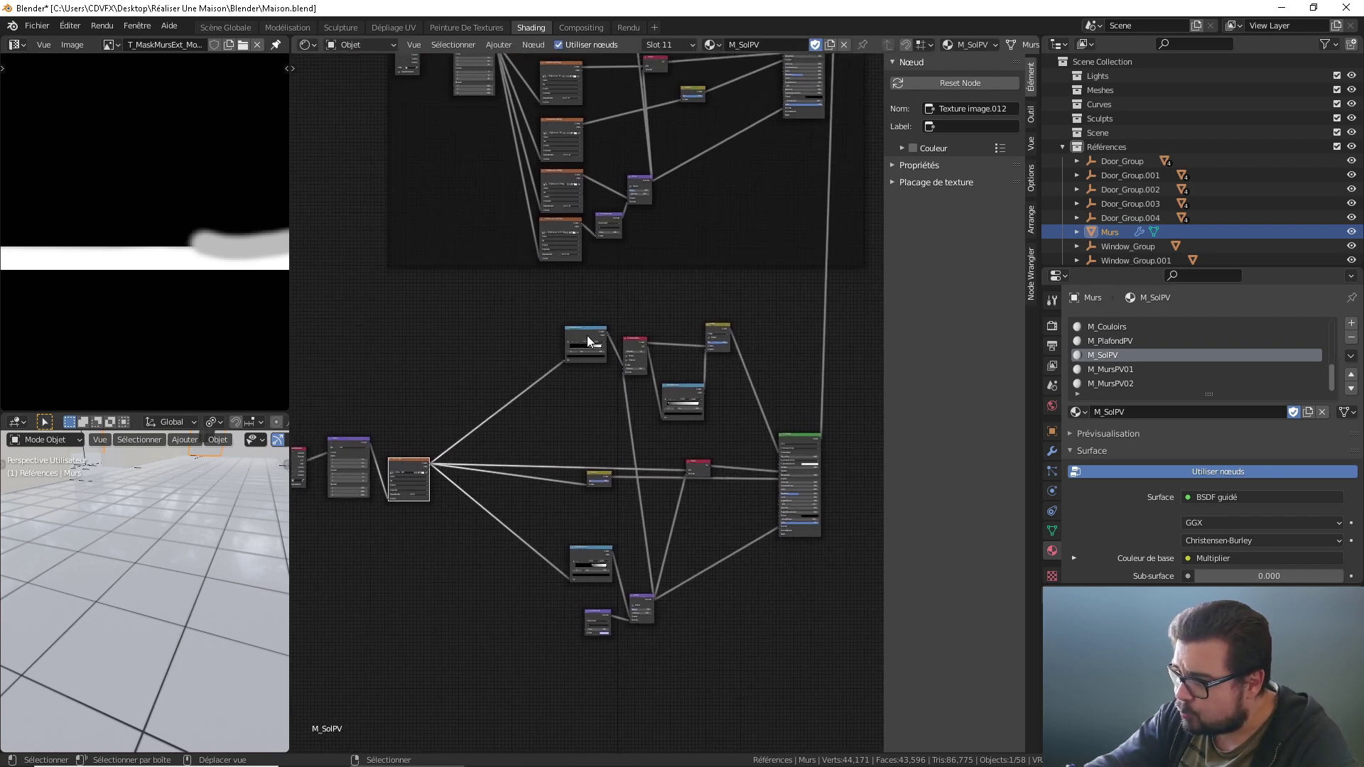
{"action": "key", "text": "shift+a"}
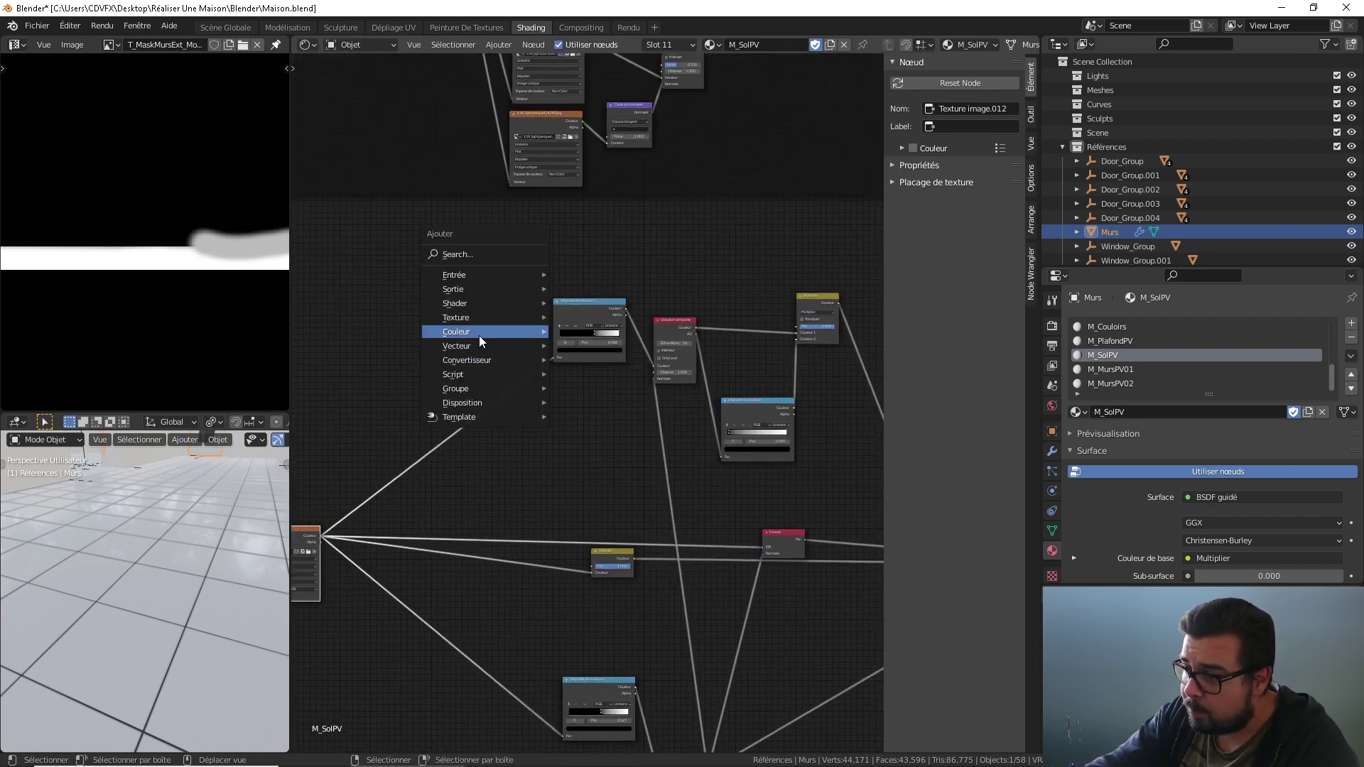
{"action": "mouse_move", "coordinate": [479, 335]}
{"action": "left_click", "coordinate": [603, 411]}
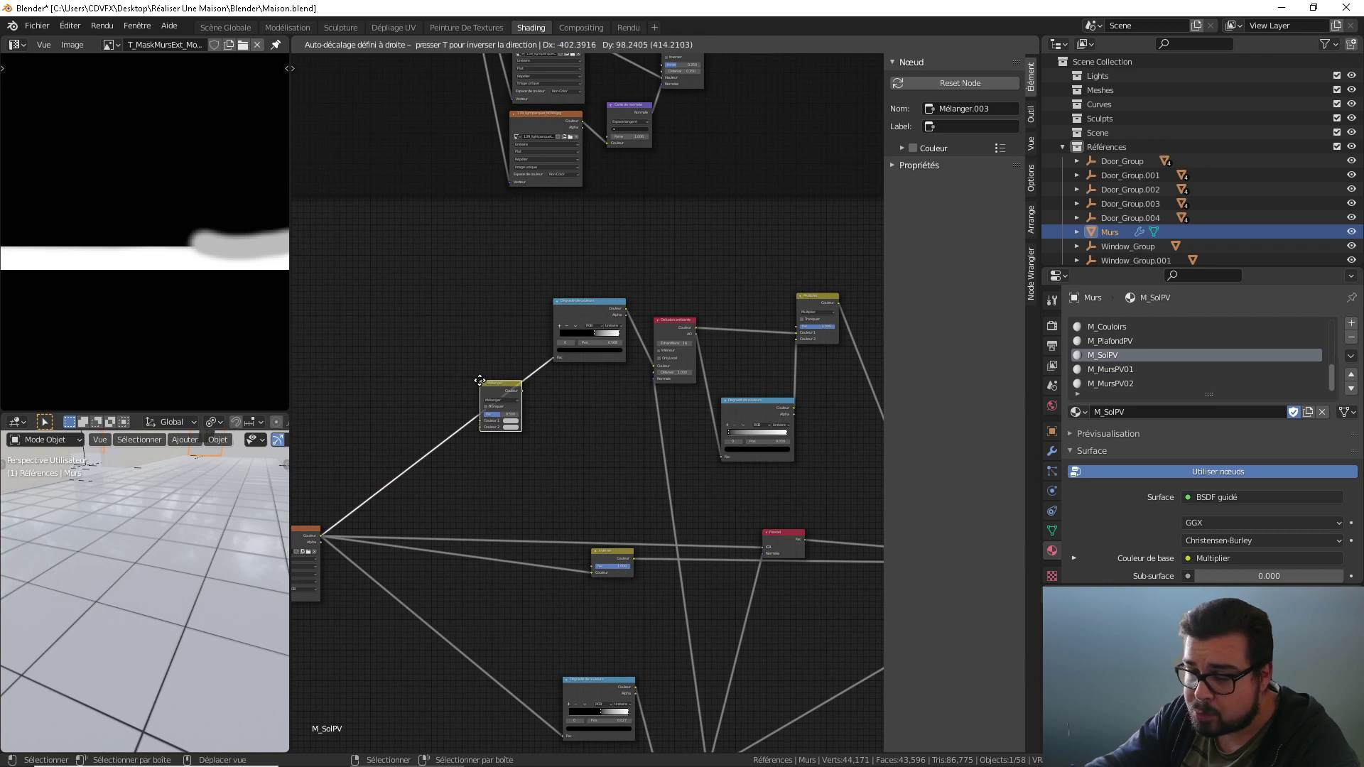
{"action": "left_click", "coordinate": [480, 380]}
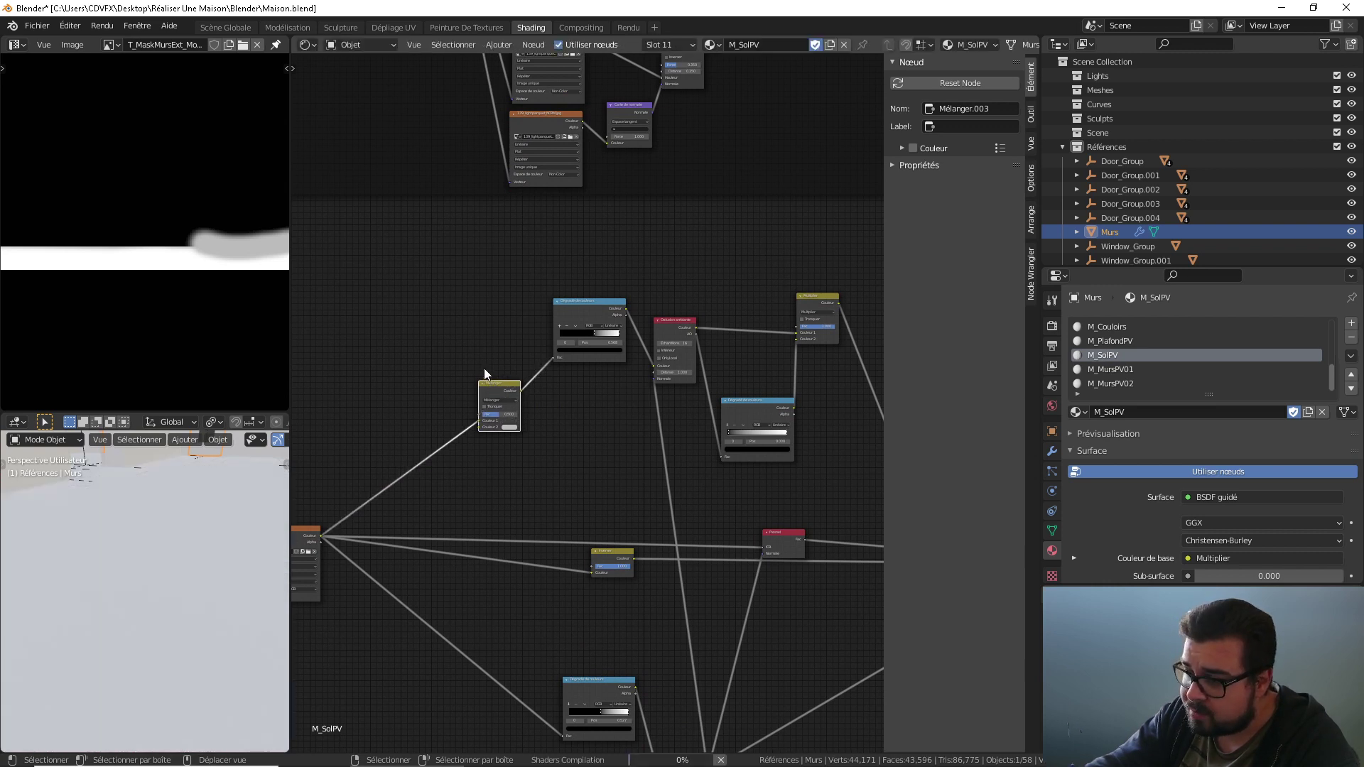
{"action": "left_click", "coordinate": [438, 386]}
{"action": "middle_click_drag", "start_coordinate": [438, 393], "coordinate": [490, 366]}
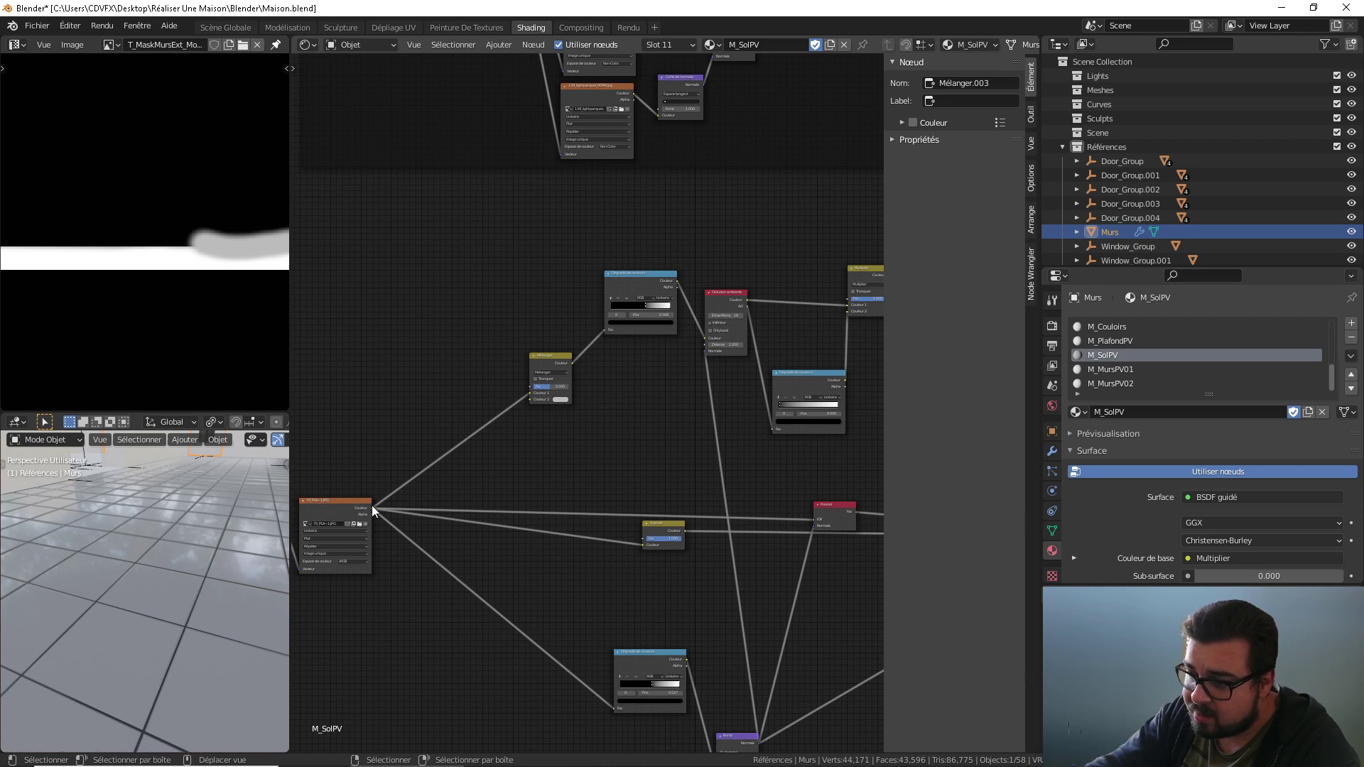
{"action": "left_click_drag", "start_coordinate": [372, 508], "coordinate": [481, 356]}
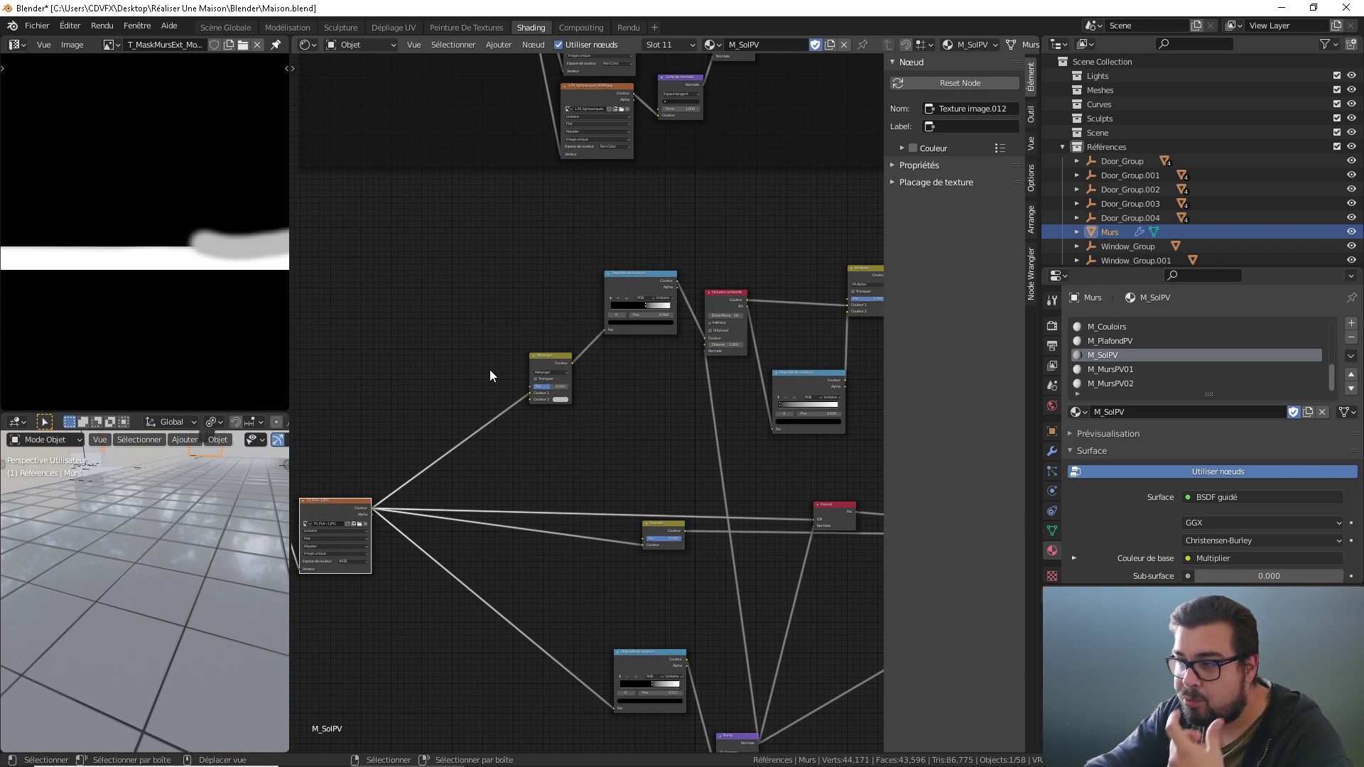
Step: Add a ColorRamp fed by the tile image's Color output and connect its Color output to the Mix node's Fac
{"action": "scroll", "coordinate": [490, 375], "scroll_direction": "down", "scroll_amount": 1}
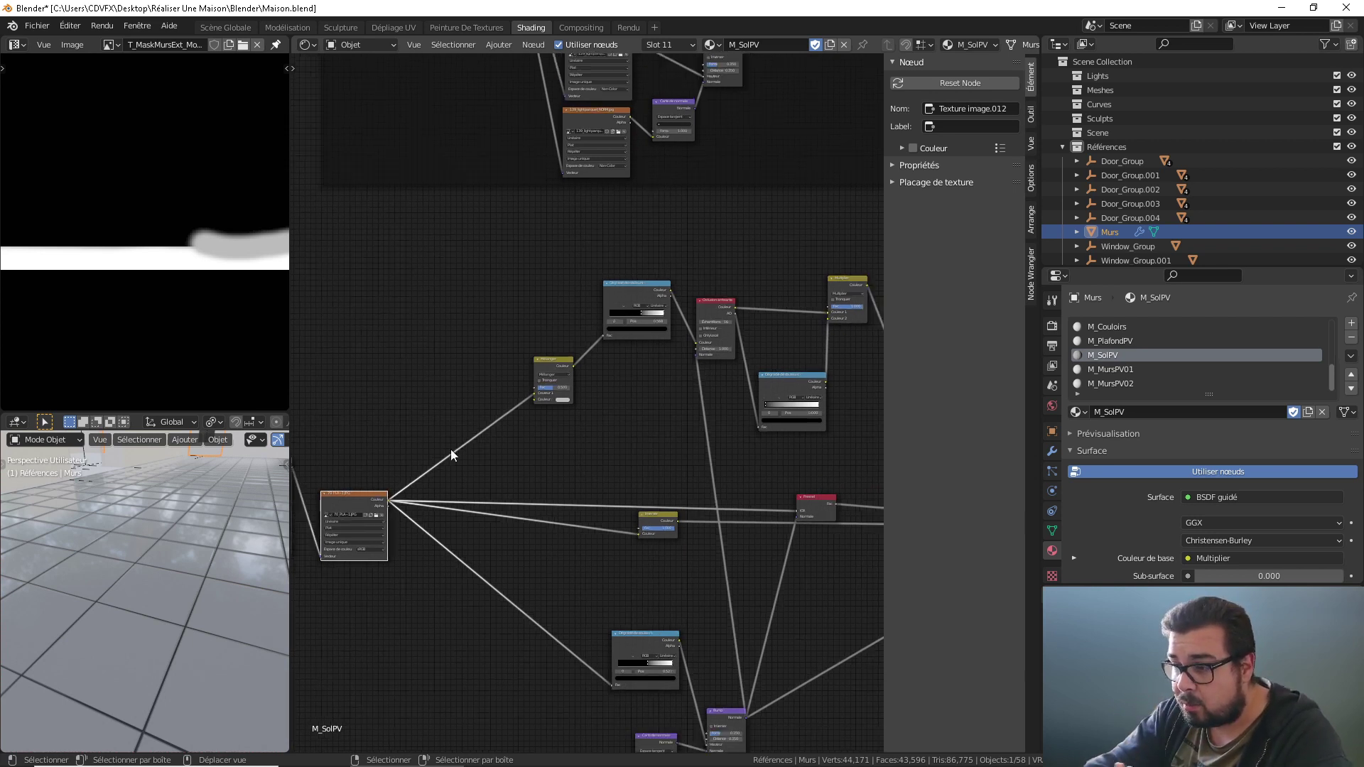
{"action": "left_click_drag", "start_coordinate": [387, 499], "coordinate": [534, 393]}
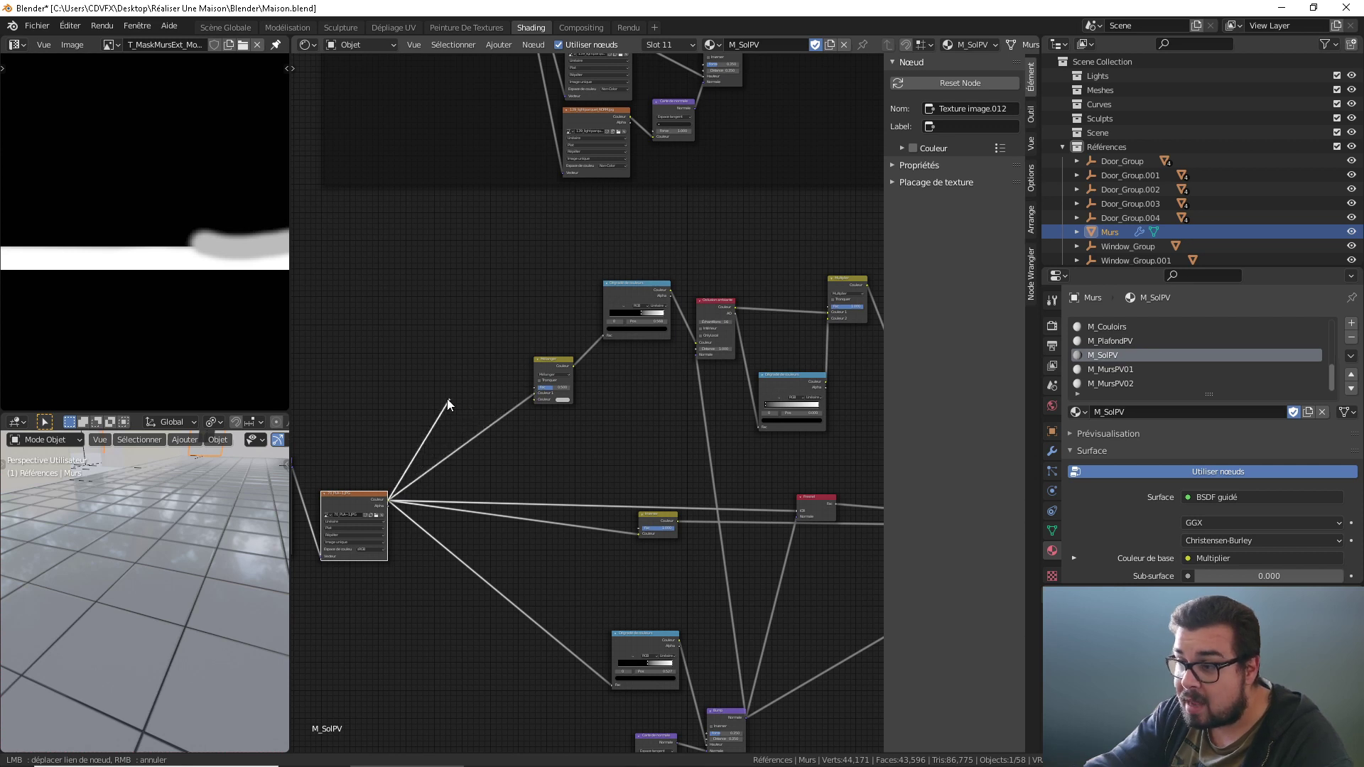
{"action": "key", "text": "shift+a"}
{"action": "mouse_move", "coordinate": [392, 432]}
{"action": "left_click", "coordinate": [518, 455]}
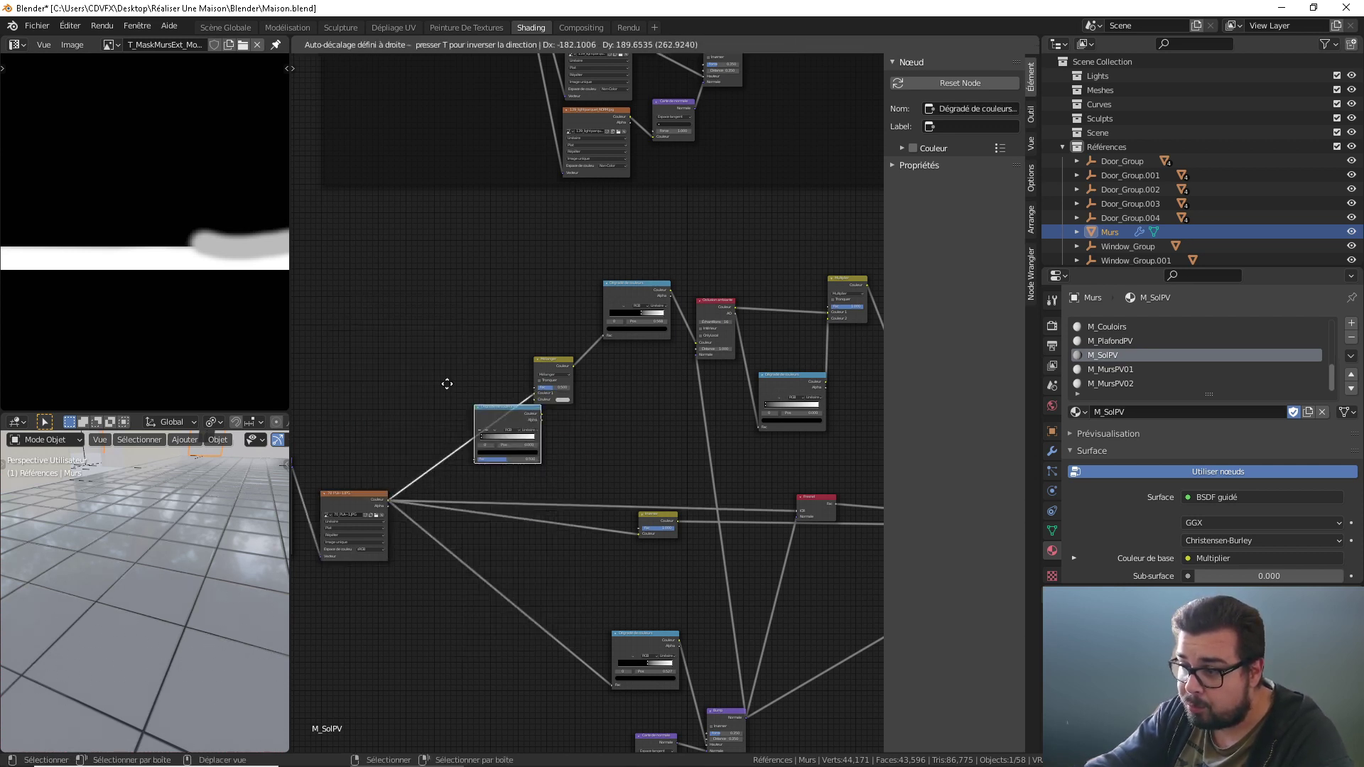
{"action": "left_click_drag", "start_coordinate": [385, 501], "coordinate": [428, 403]}
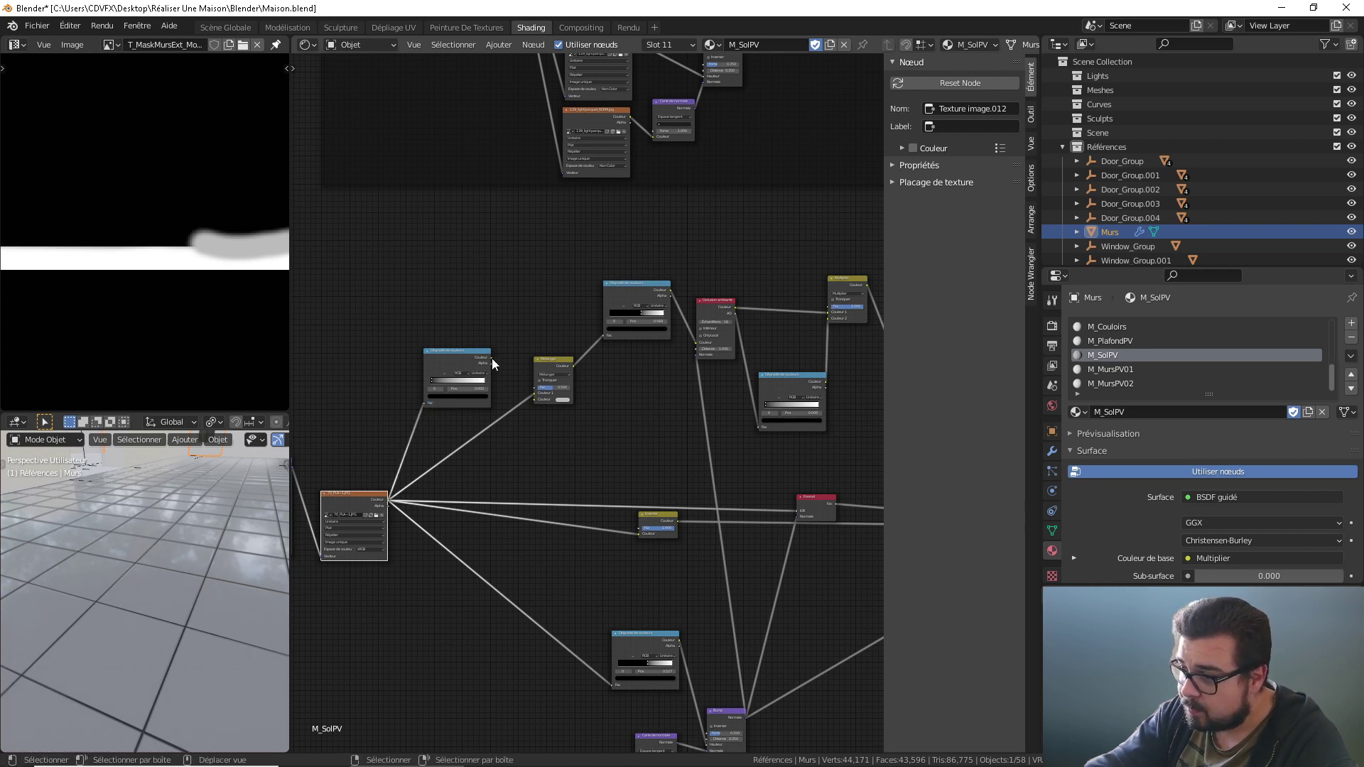
{"action": "left_click_drag", "start_coordinate": [491, 358], "coordinate": [535, 387]}
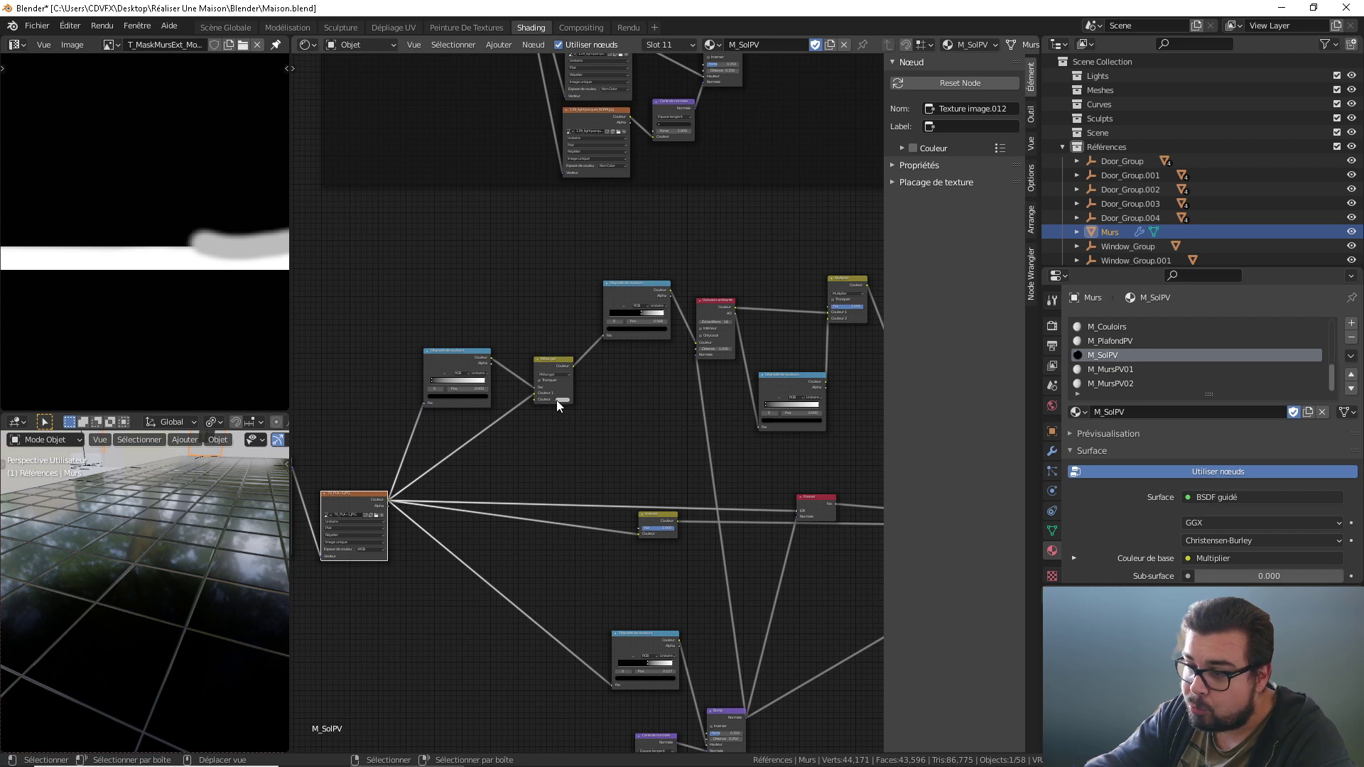
Step: Add a Musgrave texture node and connect its Height output to the Mix node's second color input
{"action": "middle_click_drag", "start_coordinate": [553, 412], "coordinate": [562, 407]}
{"action": "key", "text": "shift+a"}
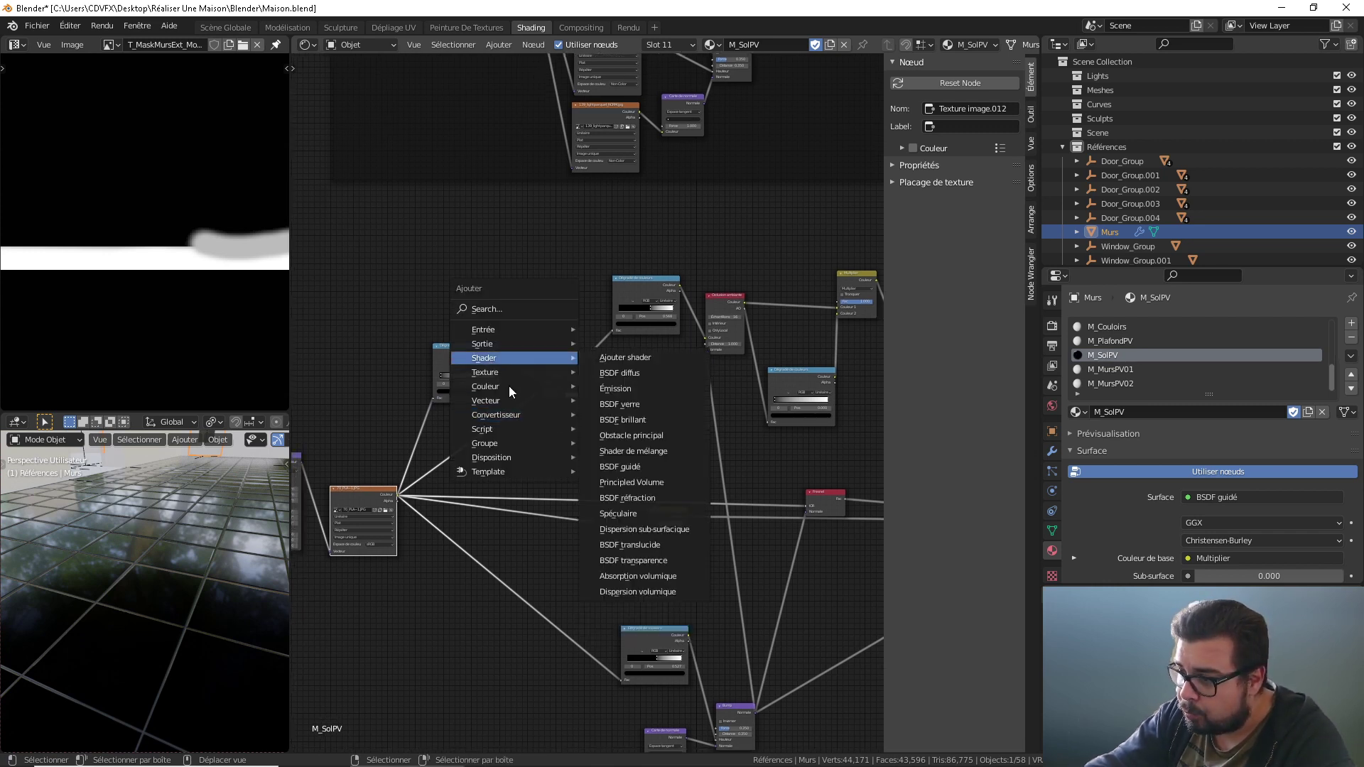
{"action": "mouse_move", "coordinate": [500, 403]}
{"action": "mouse_move", "coordinate": [506, 371]}
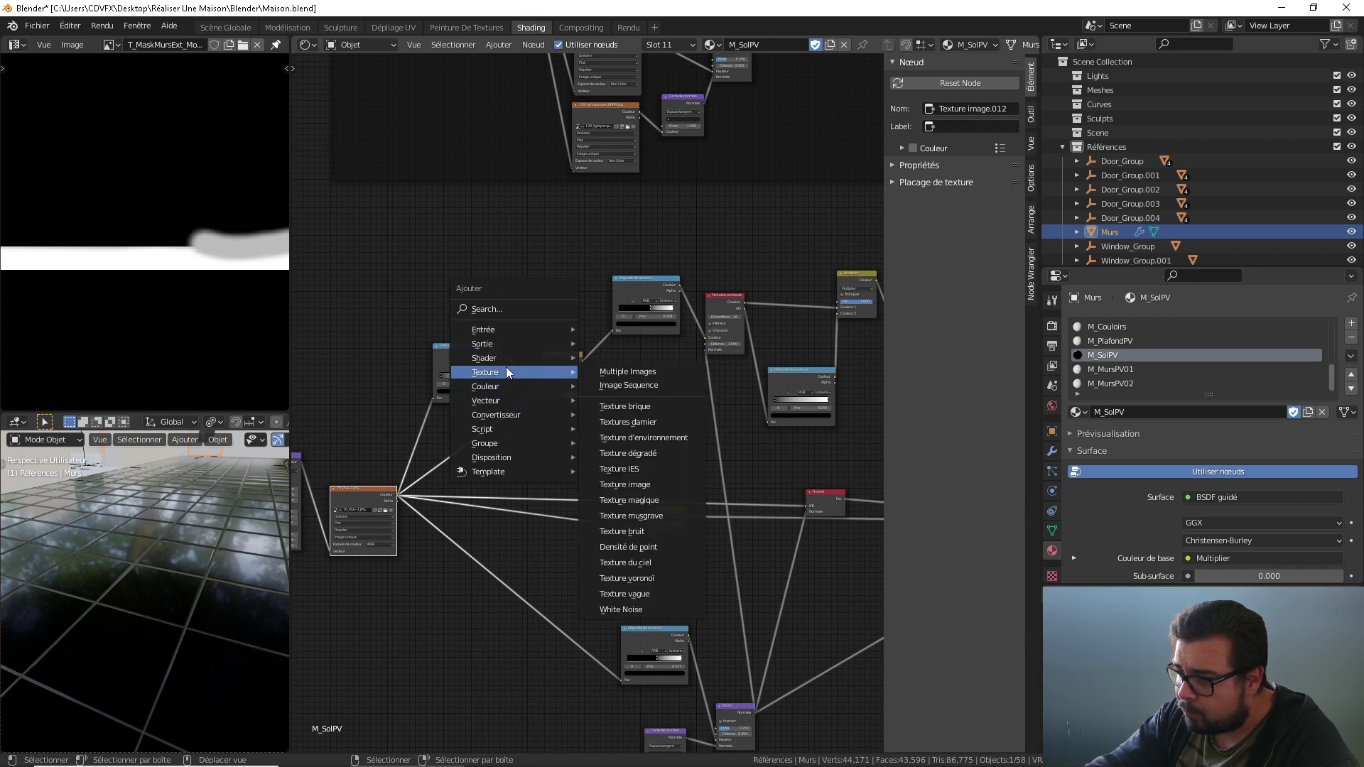
{"action": "left_click", "coordinate": [662, 517]}
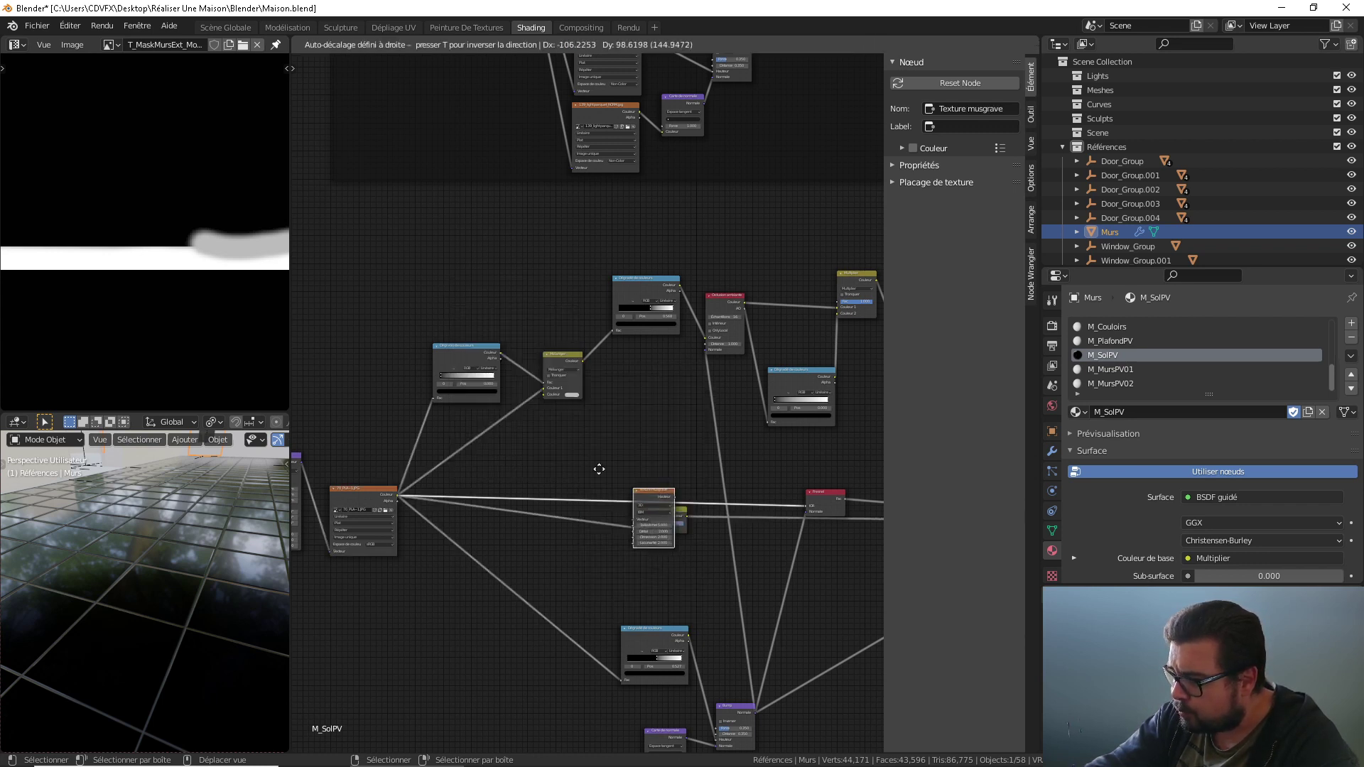
{"action": "left_click", "coordinate": [569, 435]}
{"action": "mouse_move", "coordinate": [568, 430]}
{"action": "left_mouse_down"}
{"action": "mouse_move", "coordinate": [578, 424]}
{"action": "mouse_move", "coordinate": [546, 394]}
{"action": "left_mouse_up"}
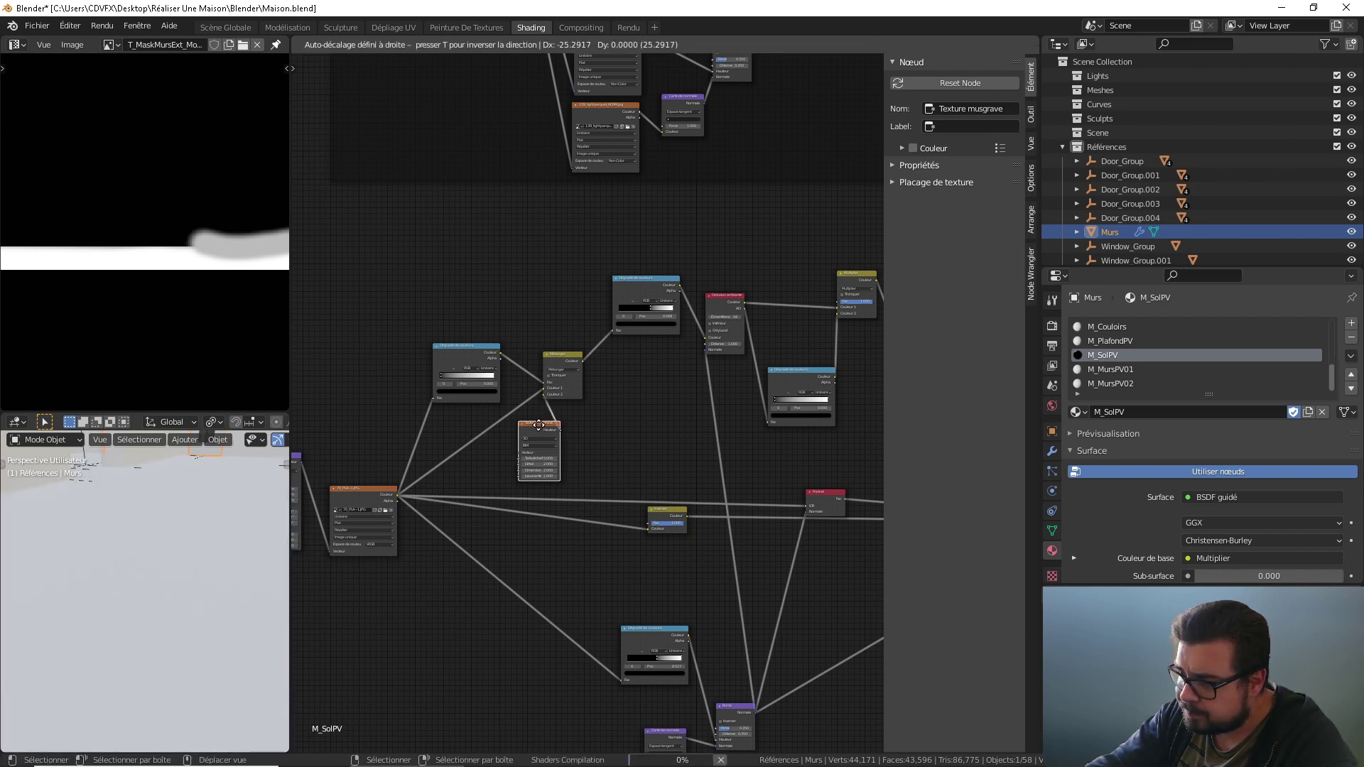
Step: Reverse the stops of the ColorRamp driving the Mix node's Fac so its gradient runs from white to black
{"action": "scroll", "coordinate": [522, 417], "scroll_direction": "up", "scroll_amount": 3}
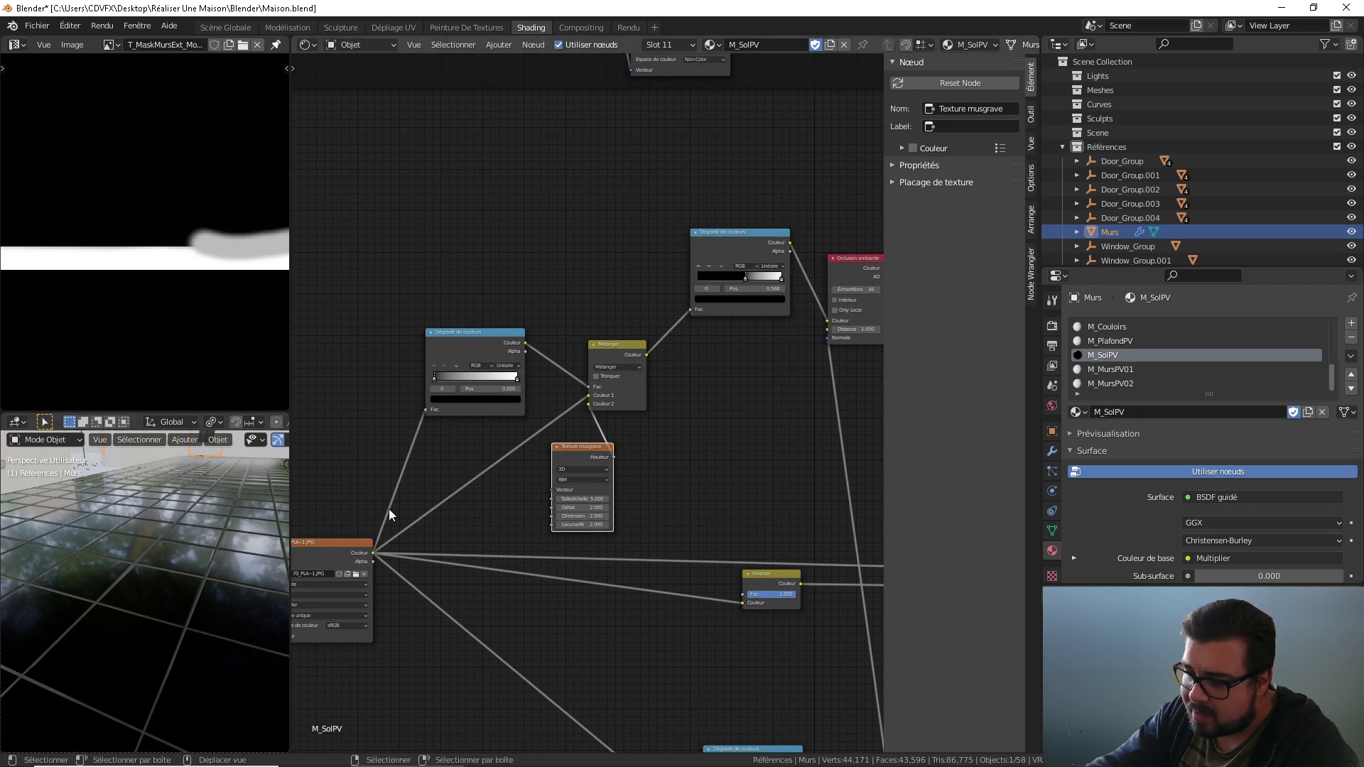
{"action": "left_click", "coordinate": [516, 378]}
{"action": "left_click_drag", "start_coordinate": [452, 382], "coordinate": [404, 383]}
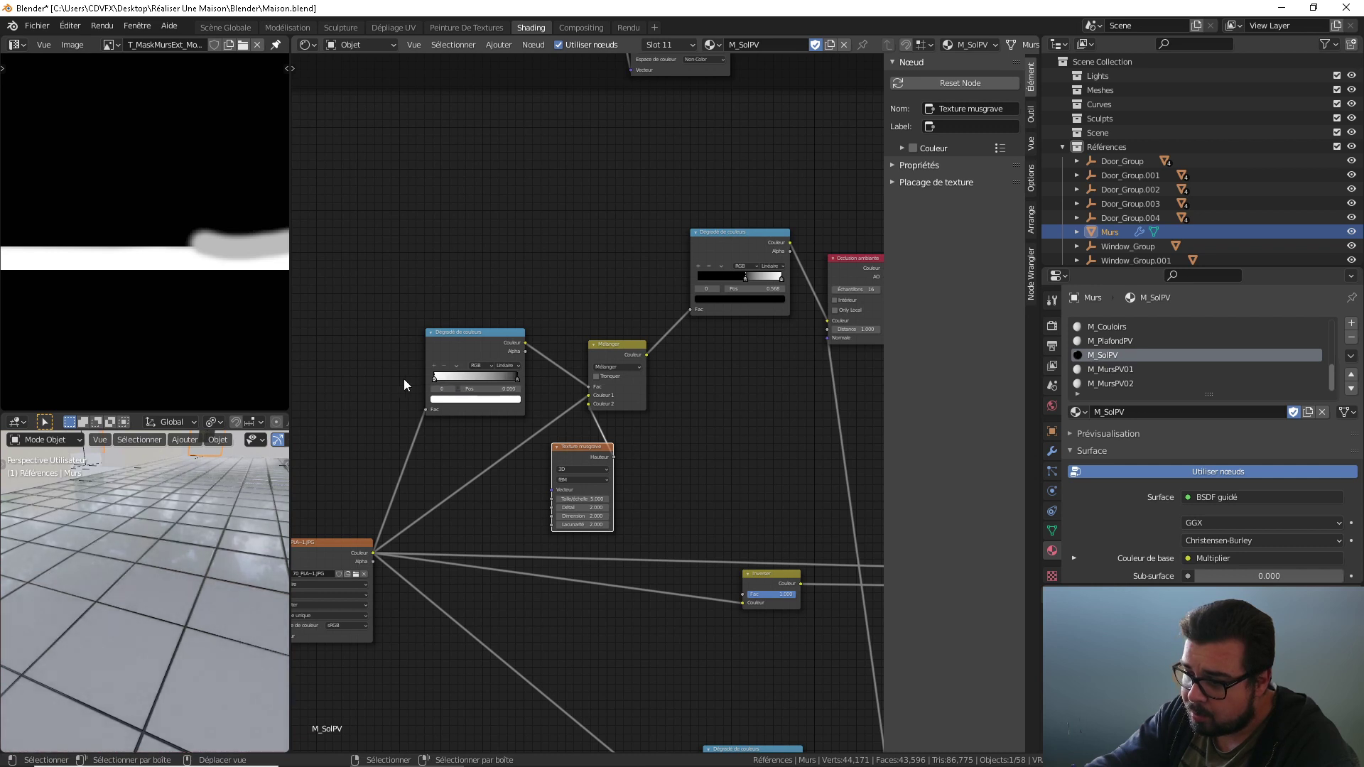
Step: Set the Musgrave texture's scale to 55, its detail to 16 and its dimension to 0.4
{"action": "left_click", "coordinate": [521, 381]}
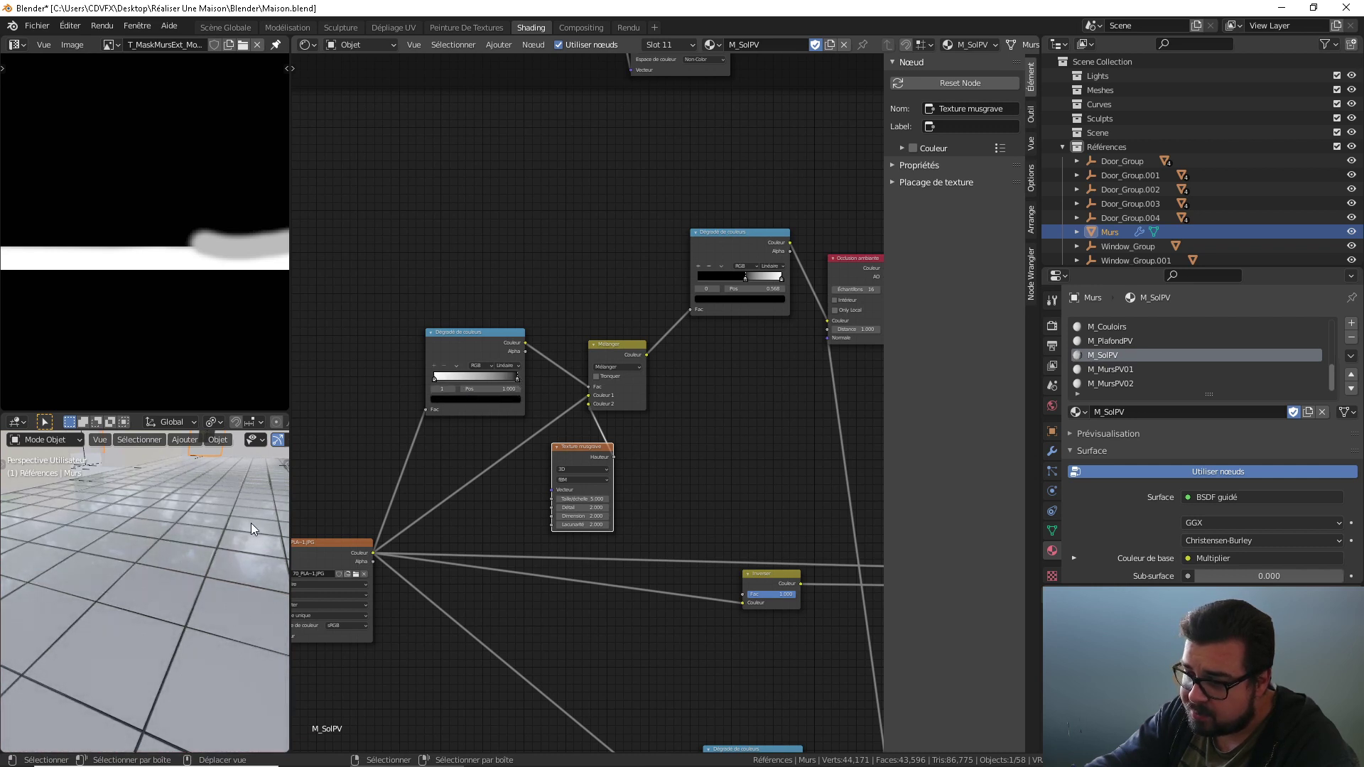
{"action": "left_click_drag", "start_coordinate": [577, 500], "coordinate": [670, 500]}
{"action": "left_click", "coordinate": [600, 499]}
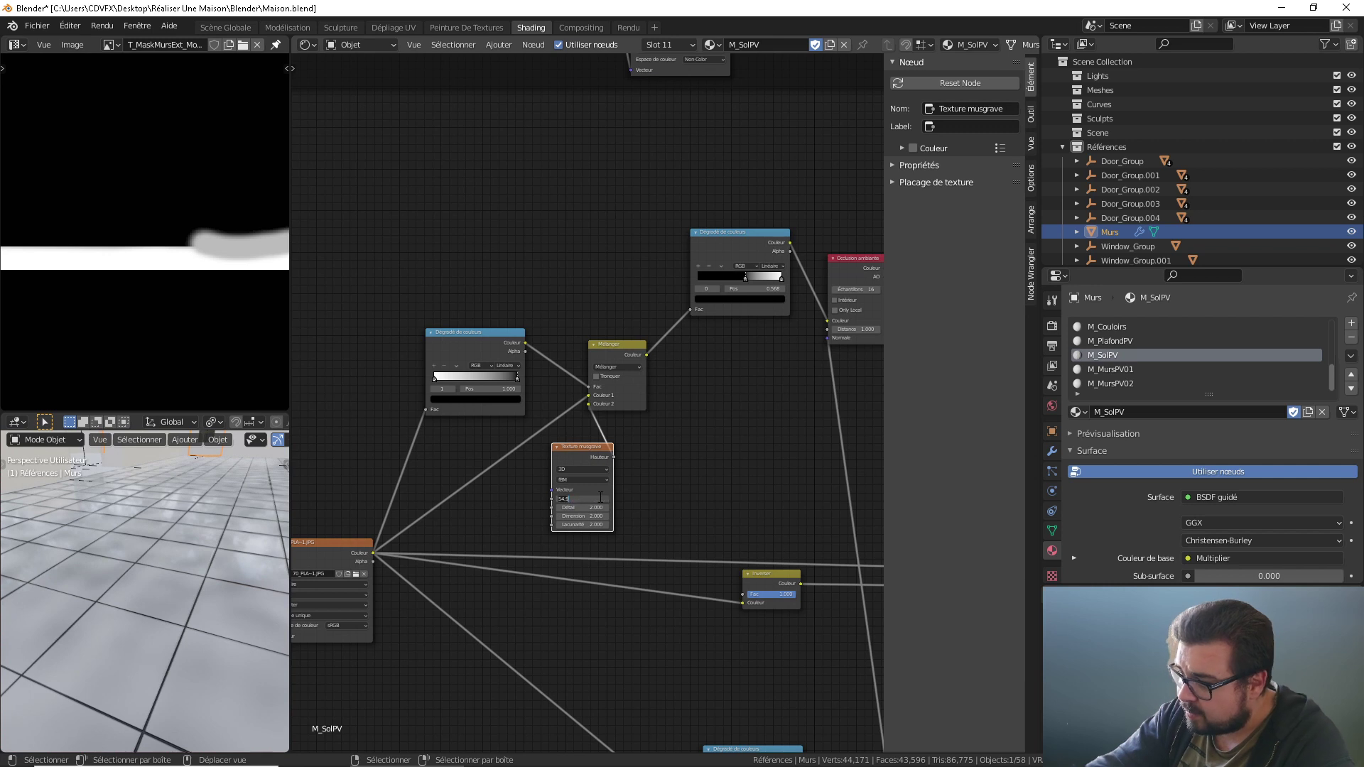
{"action": "type", "text": "55"}
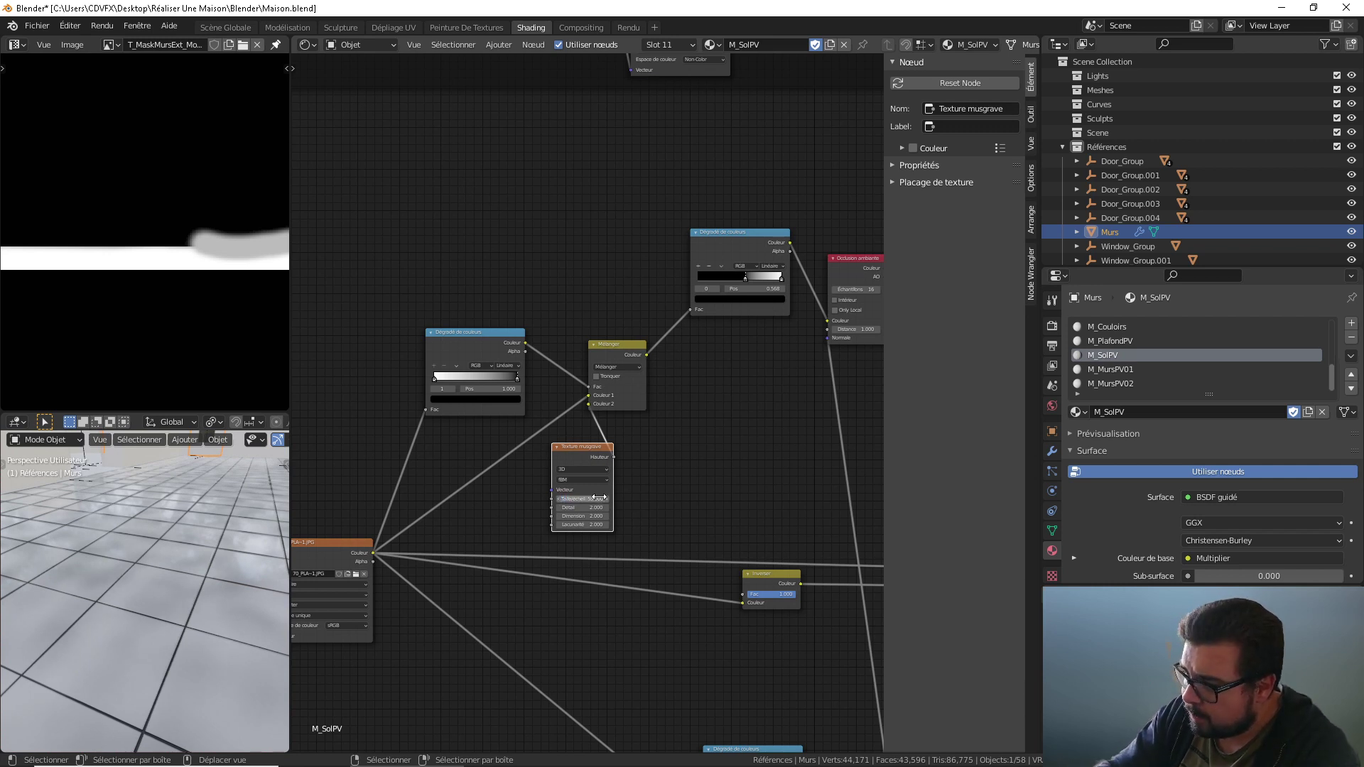
{"action": "key", "text": "Return"}
{"action": "left_click", "coordinate": [583, 507]}
{"action": "type", "text": "16"}
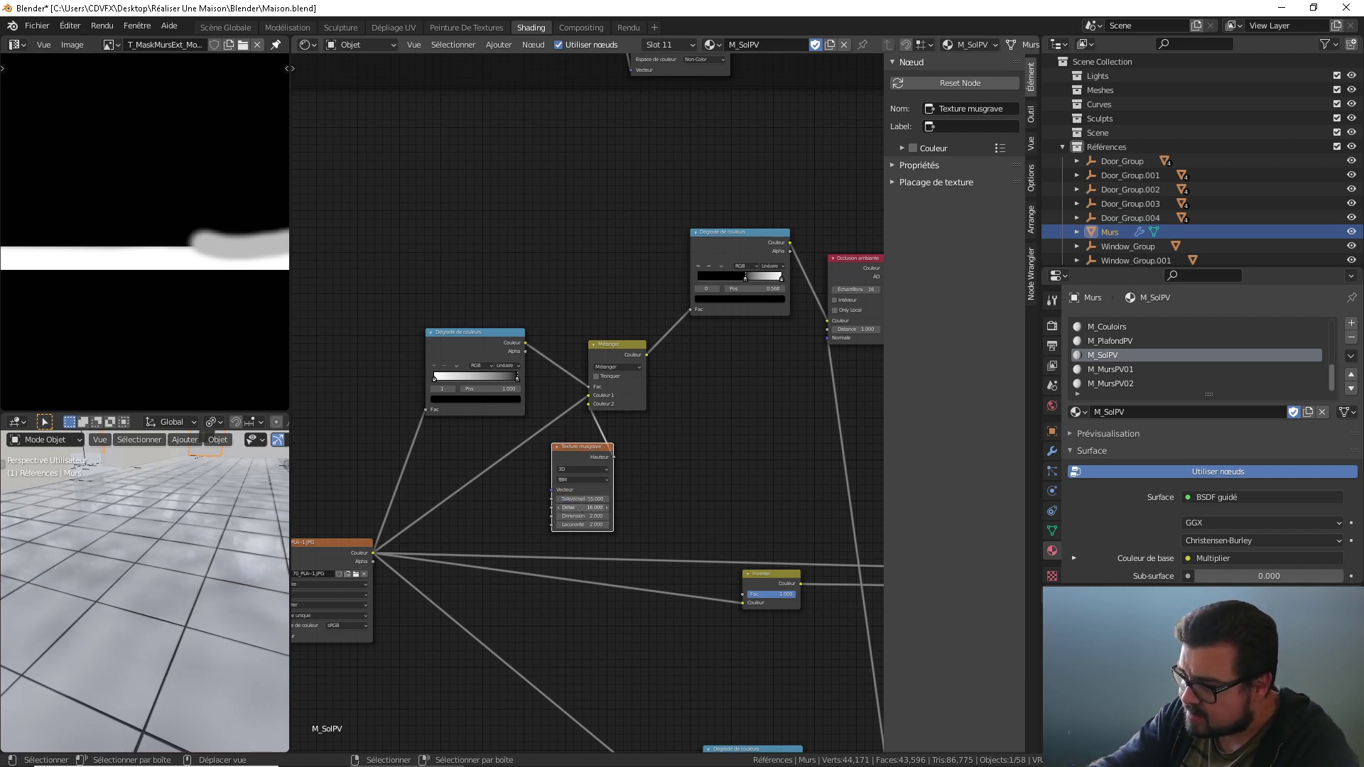
{"action": "key", "text": "Return"}
{"action": "left_click", "coordinate": [591, 517]}
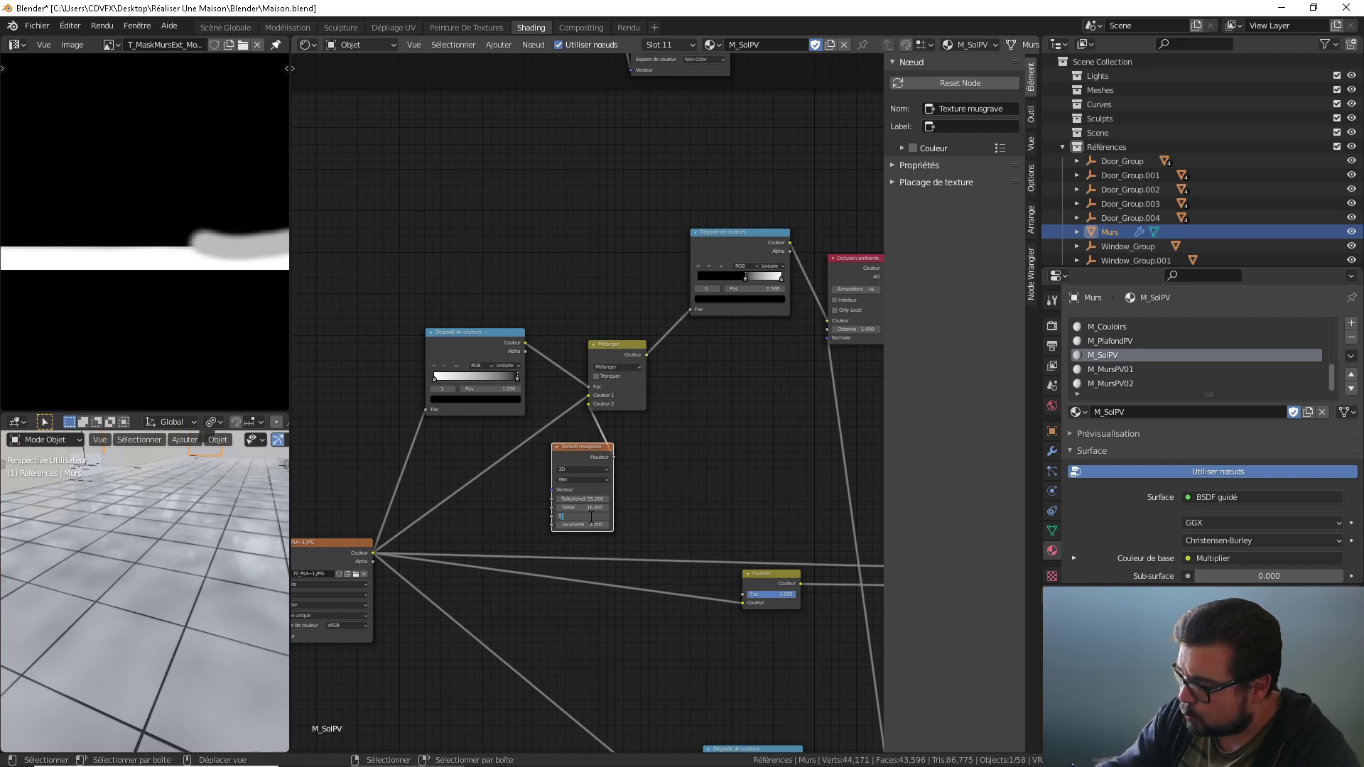
{"action": "type", "text": "0.4"}
{"action": "key", "text": "Return"}
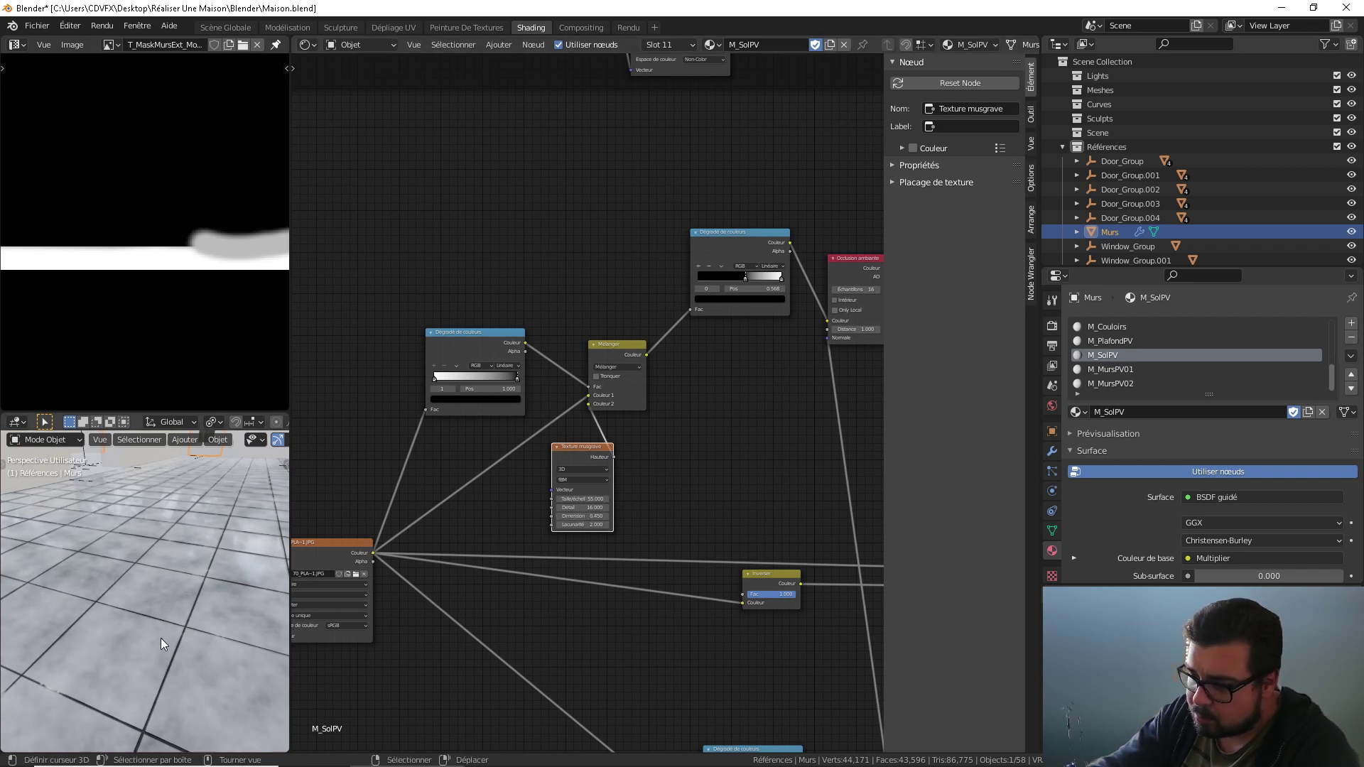
Step: Check the floor tiles up close and try shifting the end stops of the colour ramp feeding the mix factor
{"action": "scroll", "coordinate": [153, 642], "scroll_direction": "up", "scroll_amount": 3}
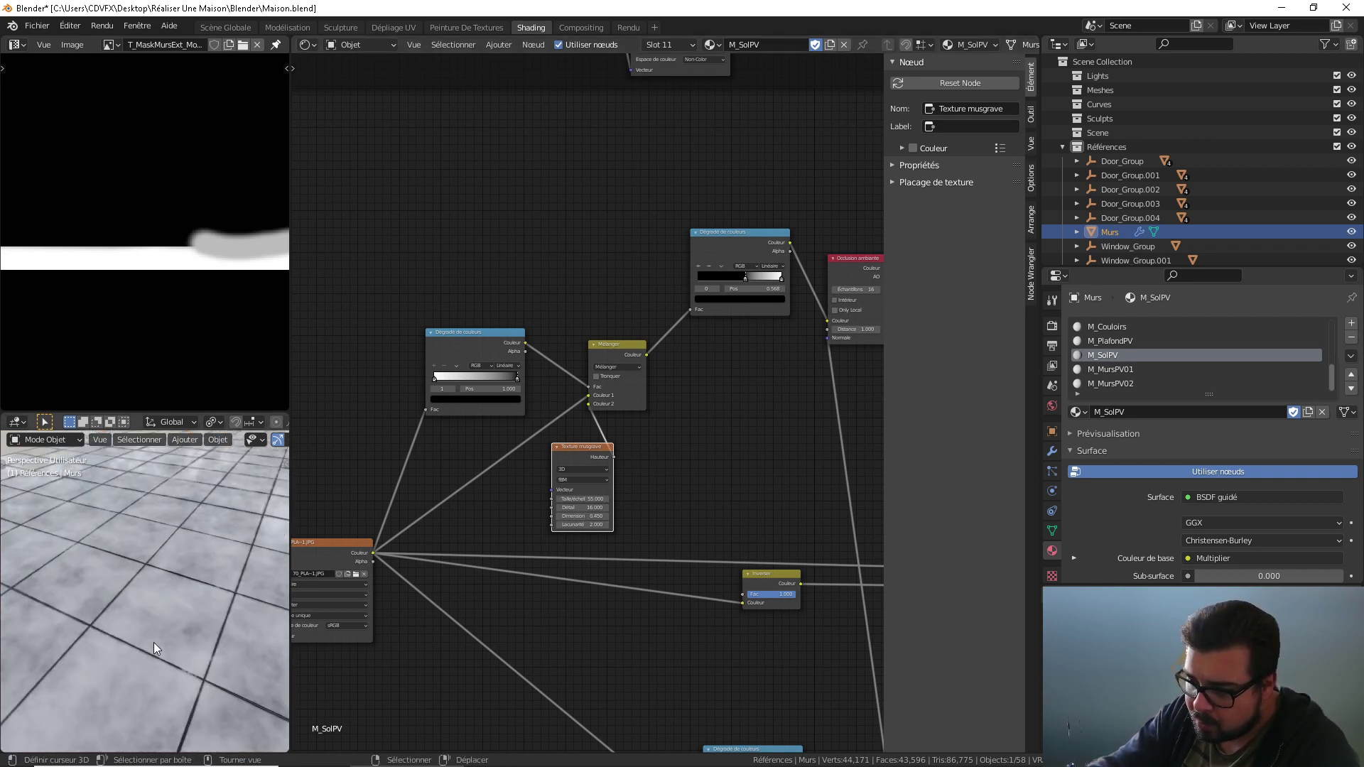
{"action": "middle_click_drag", "start_coordinate": [166, 661], "coordinate": [223, 666]}
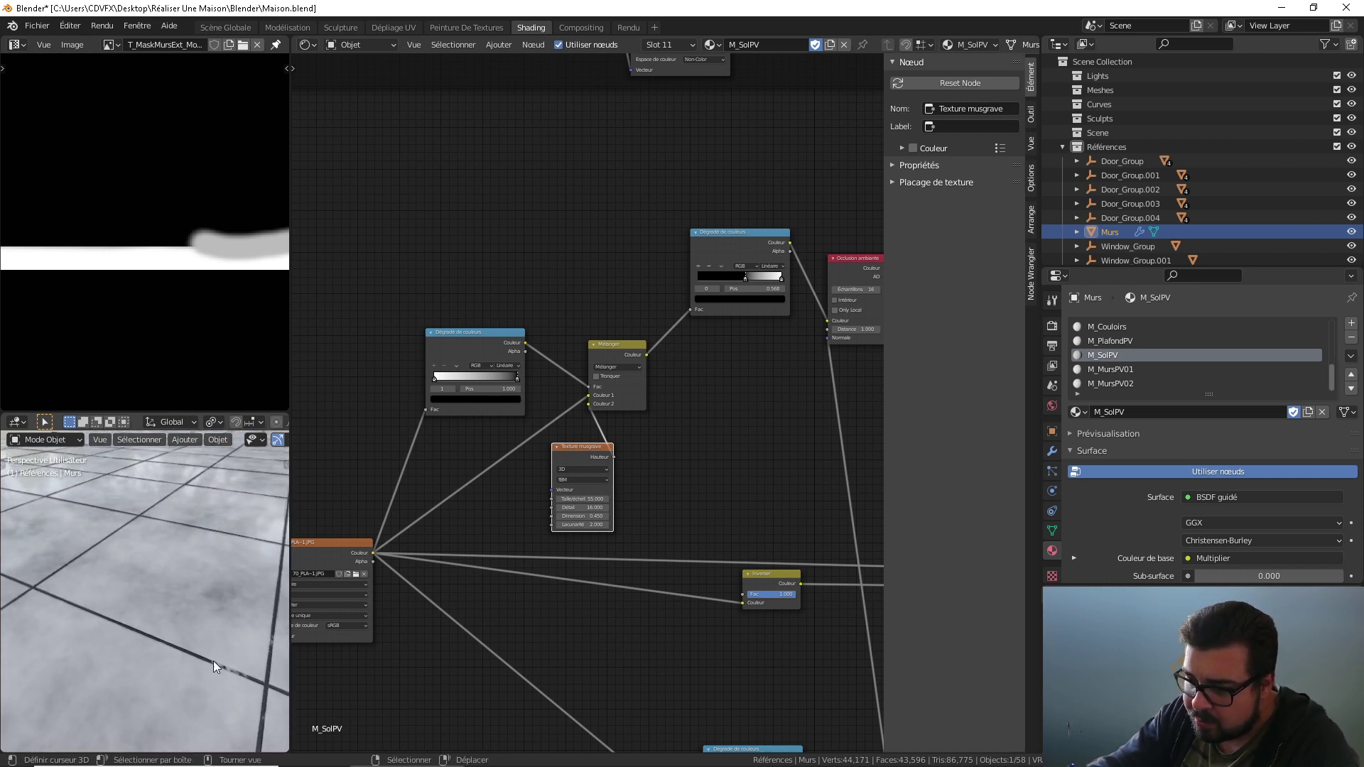
{"action": "scroll", "coordinate": [214, 666], "scroll_direction": "up", "scroll_amount": 2}
{"action": "scroll", "coordinate": [229, 650], "scroll_direction": "down", "scroll_amount": 4}
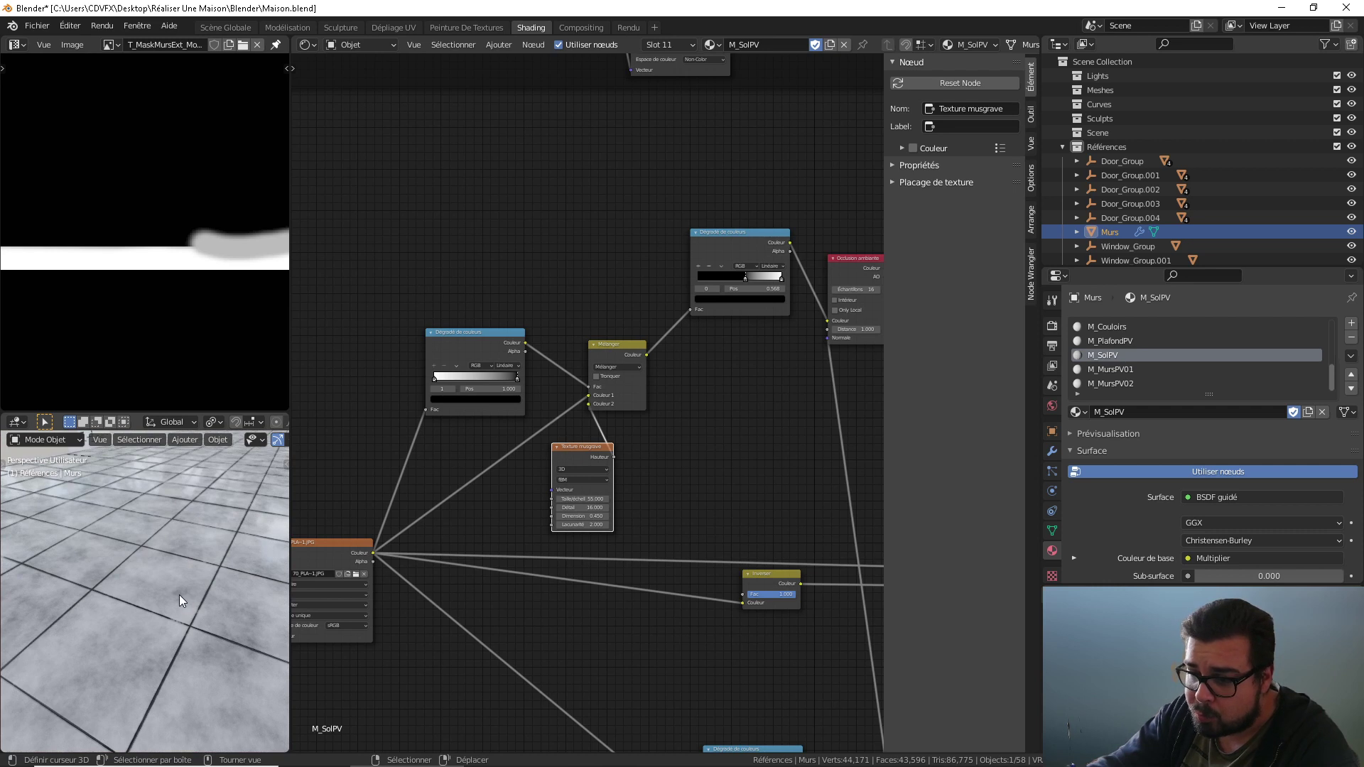
{"action": "left_click", "coordinate": [517, 379]}
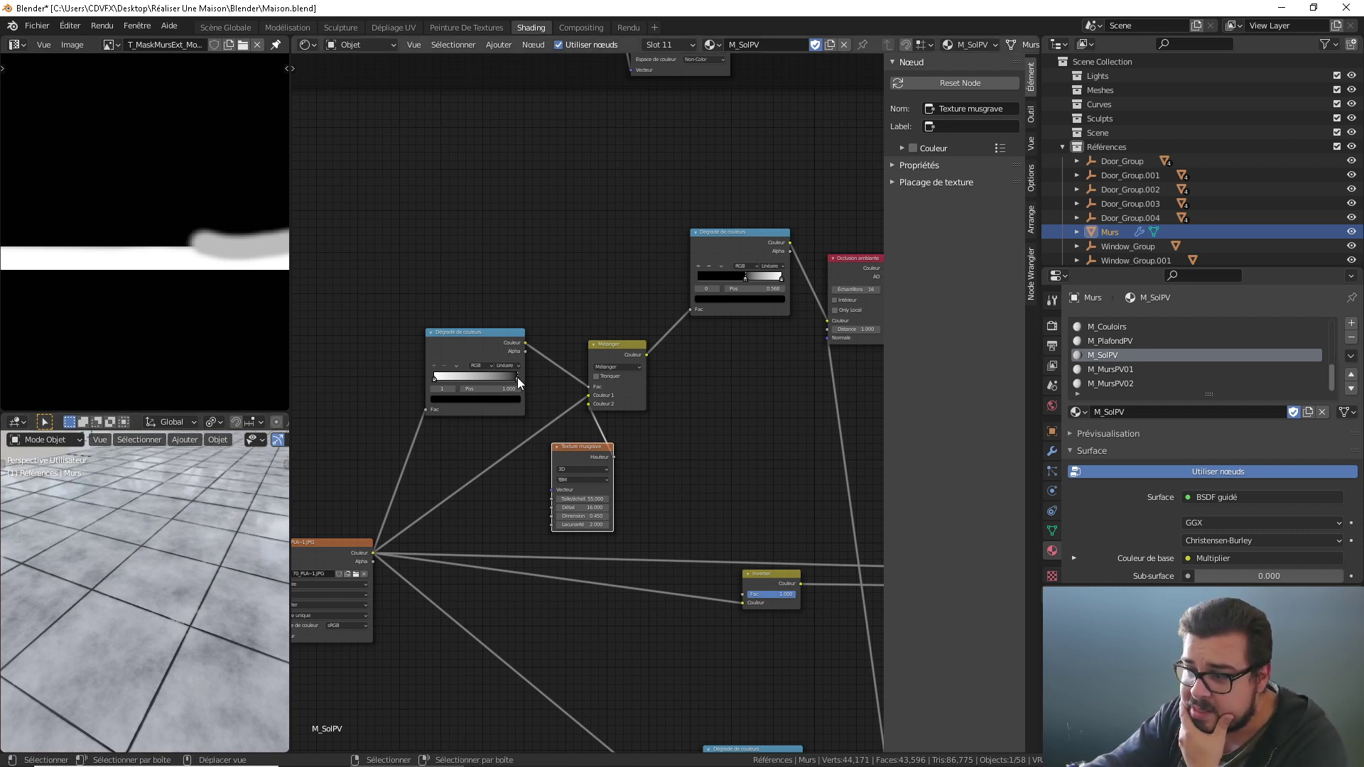
{"action": "mouse_move", "coordinate": [542, 377]}
{"action": "left_mouse_down"}
{"action": "mouse_move", "coordinate": [496, 378]}
{"action": "mouse_move", "coordinate": [560, 388]}
{"action": "left_mouse_up"}
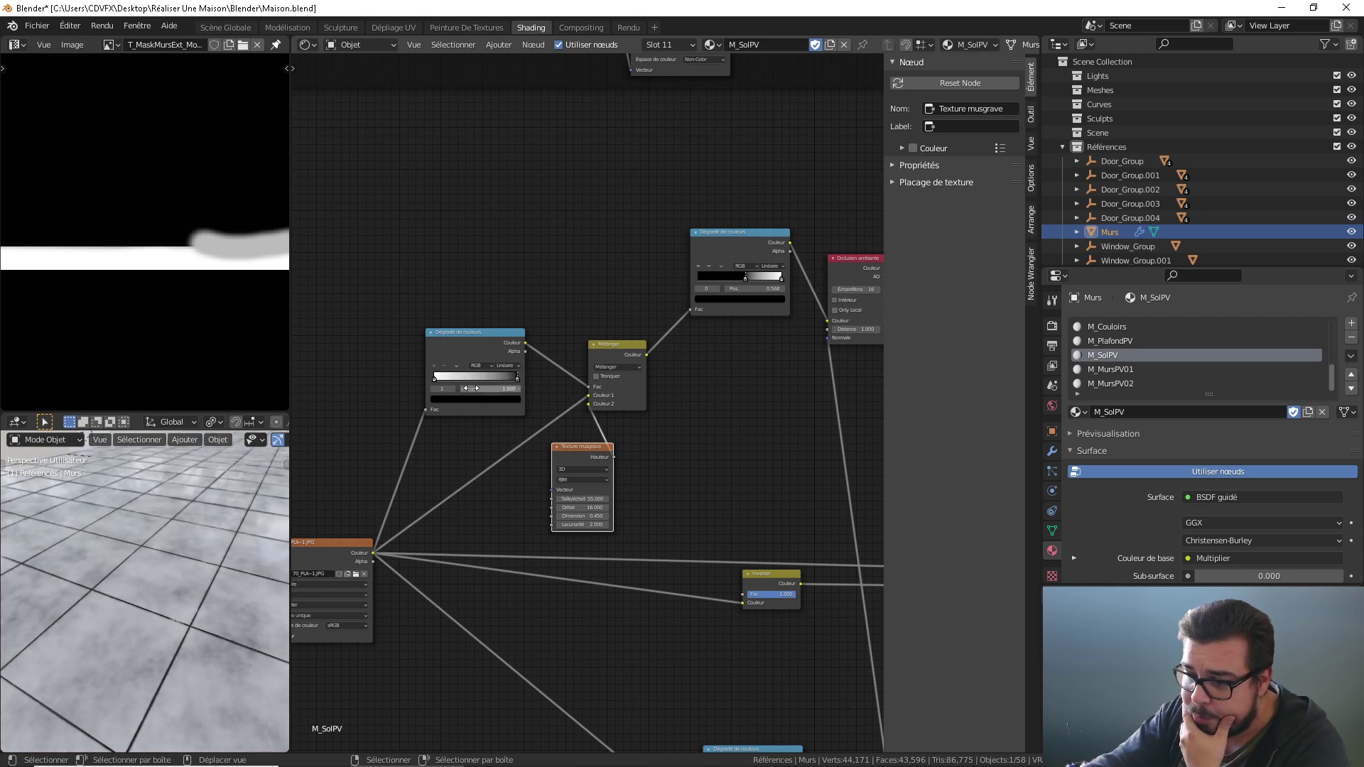
{"action": "mouse_move", "coordinate": [434, 378]}
{"action": "left_mouse_down"}
{"action": "mouse_move", "coordinate": [504, 372]}
{"action": "mouse_move", "coordinate": [425, 381]}
{"action": "left_mouse_up"}
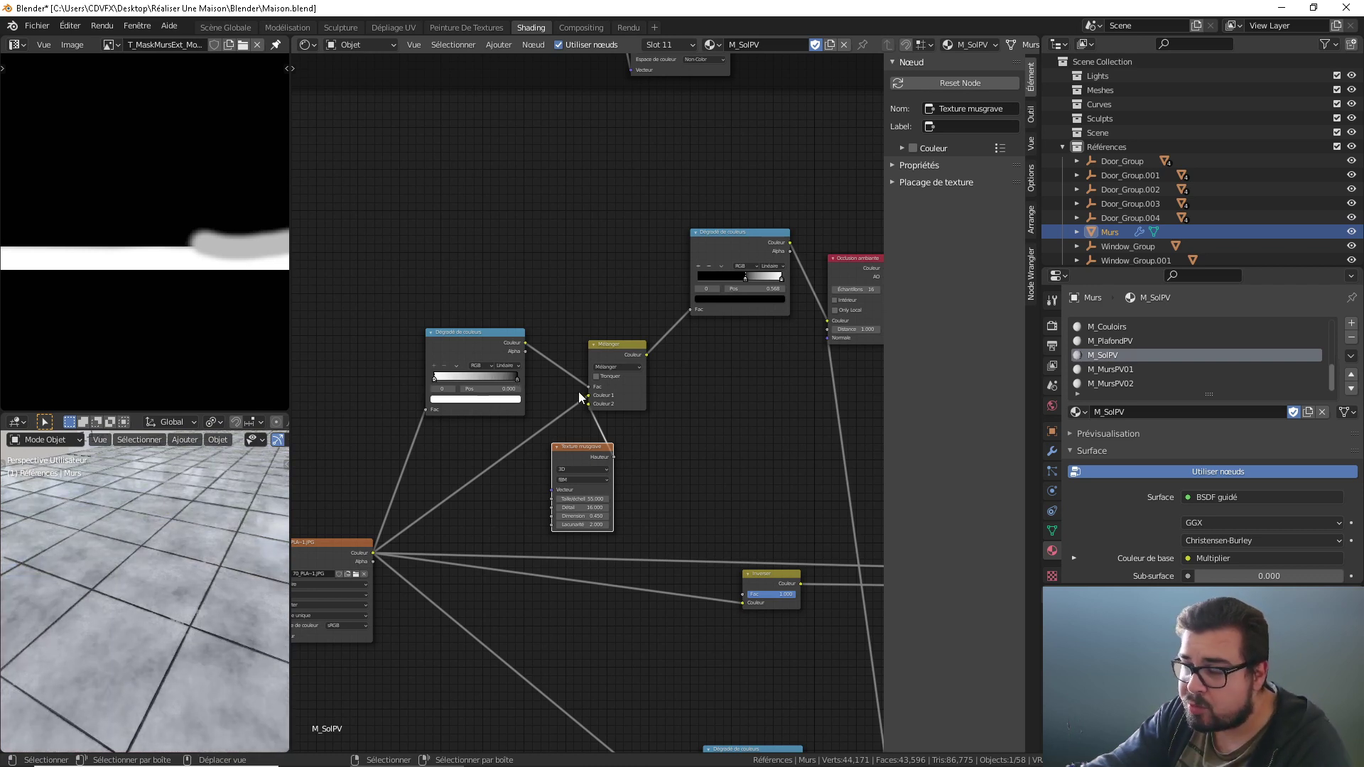
Step: Change the mix node's blending to Multiply, and move the colour ramp's black stop slightly inward and its white stop to about 0.19
{"action": "left_click", "coordinate": [625, 368]}
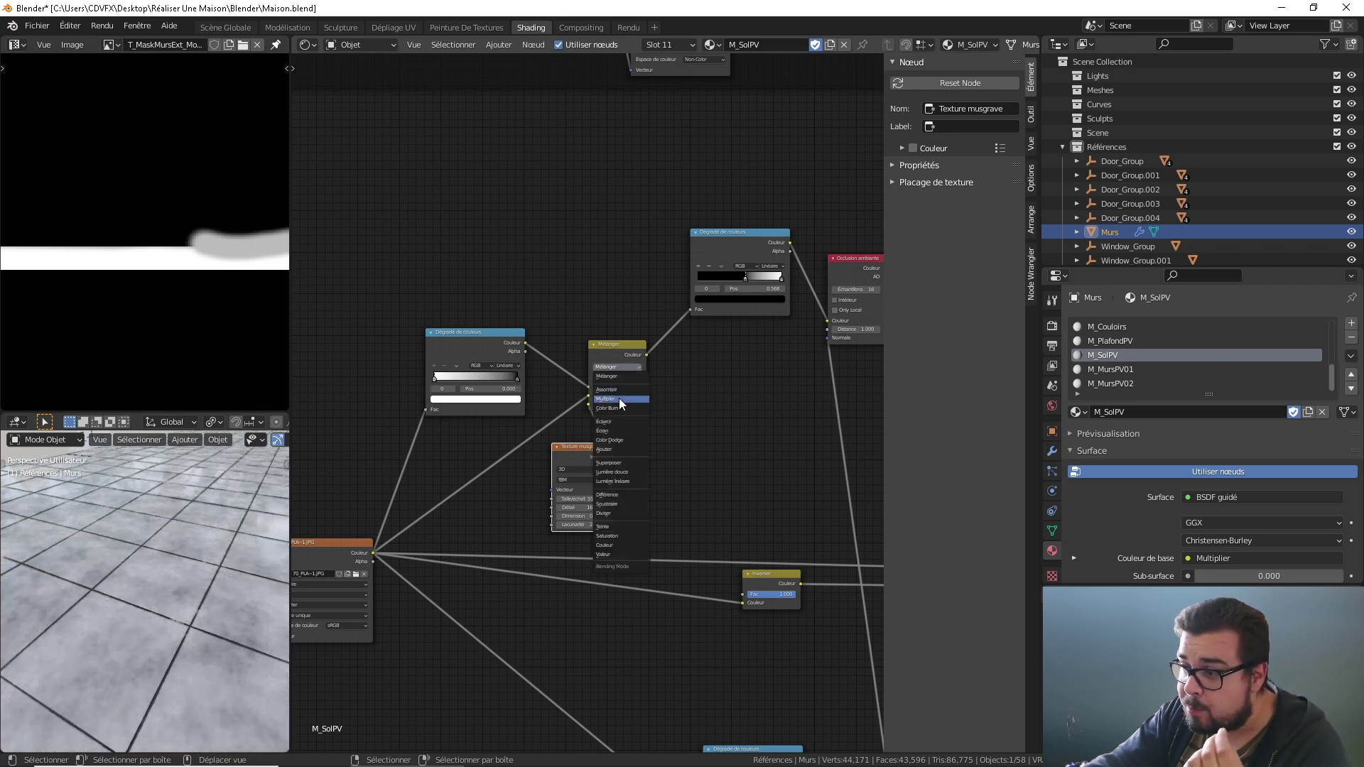
{"action": "left_click", "coordinate": [619, 398]}
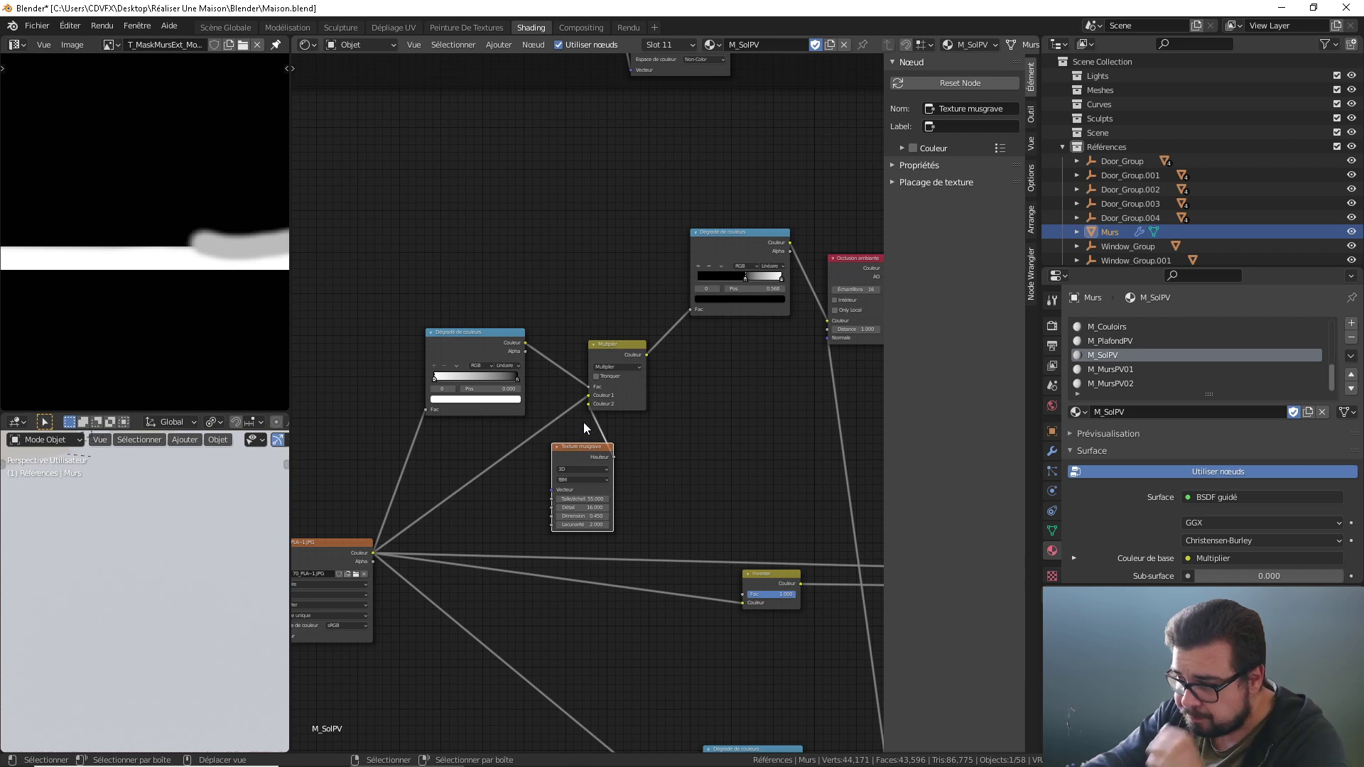
{"action": "left_click", "coordinate": [518, 379]}
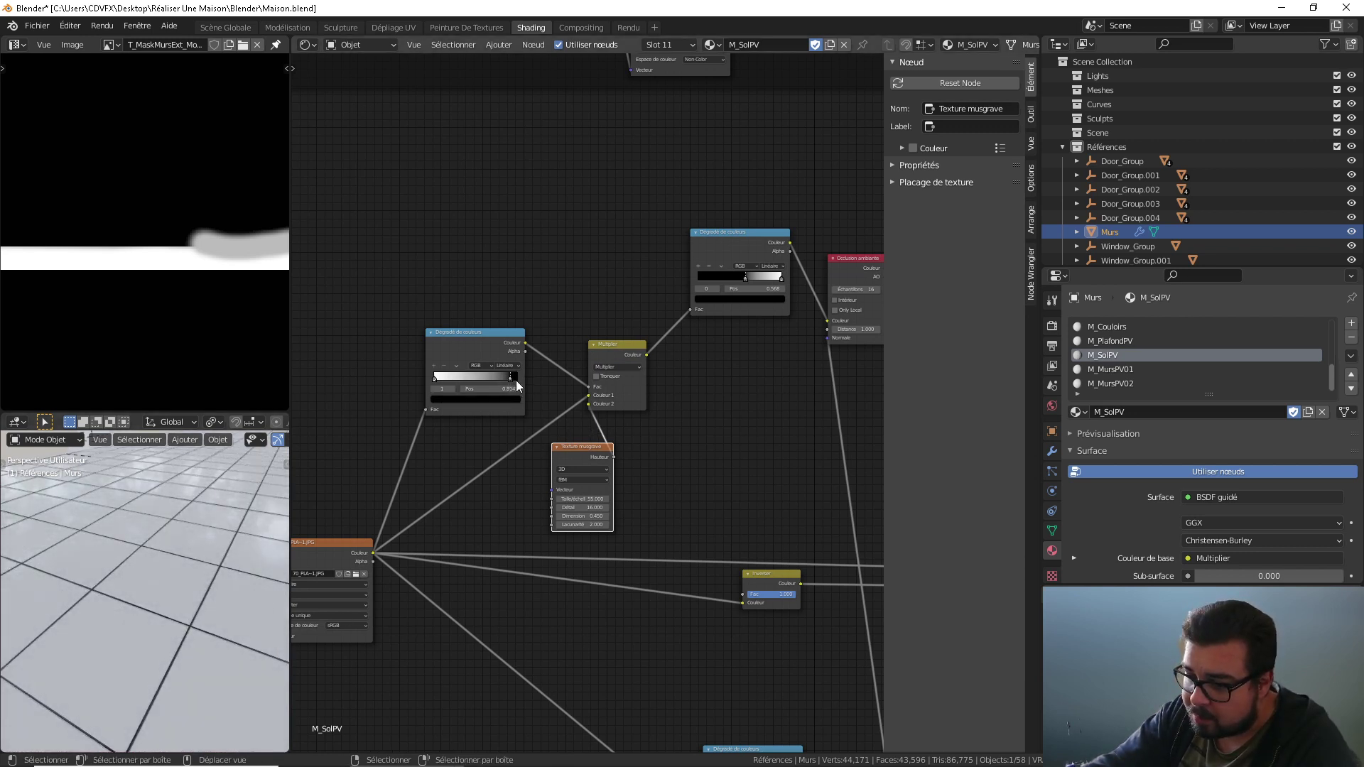
{"action": "left_click_drag", "start_coordinate": [530, 383], "coordinate": [529, 382]}
{"action": "left_click", "coordinate": [437, 379]}
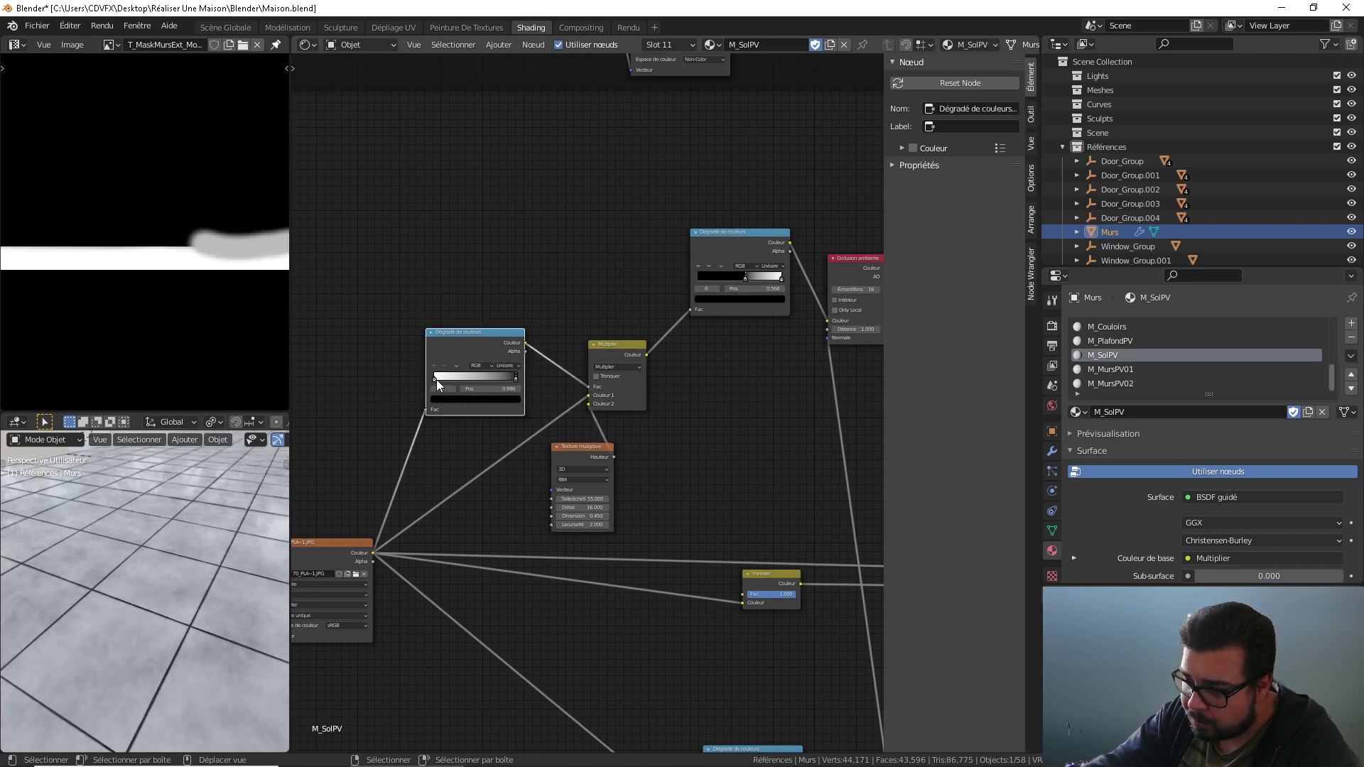
{"action": "left_click_drag", "start_coordinate": [437, 379], "coordinate": [450, 377]}
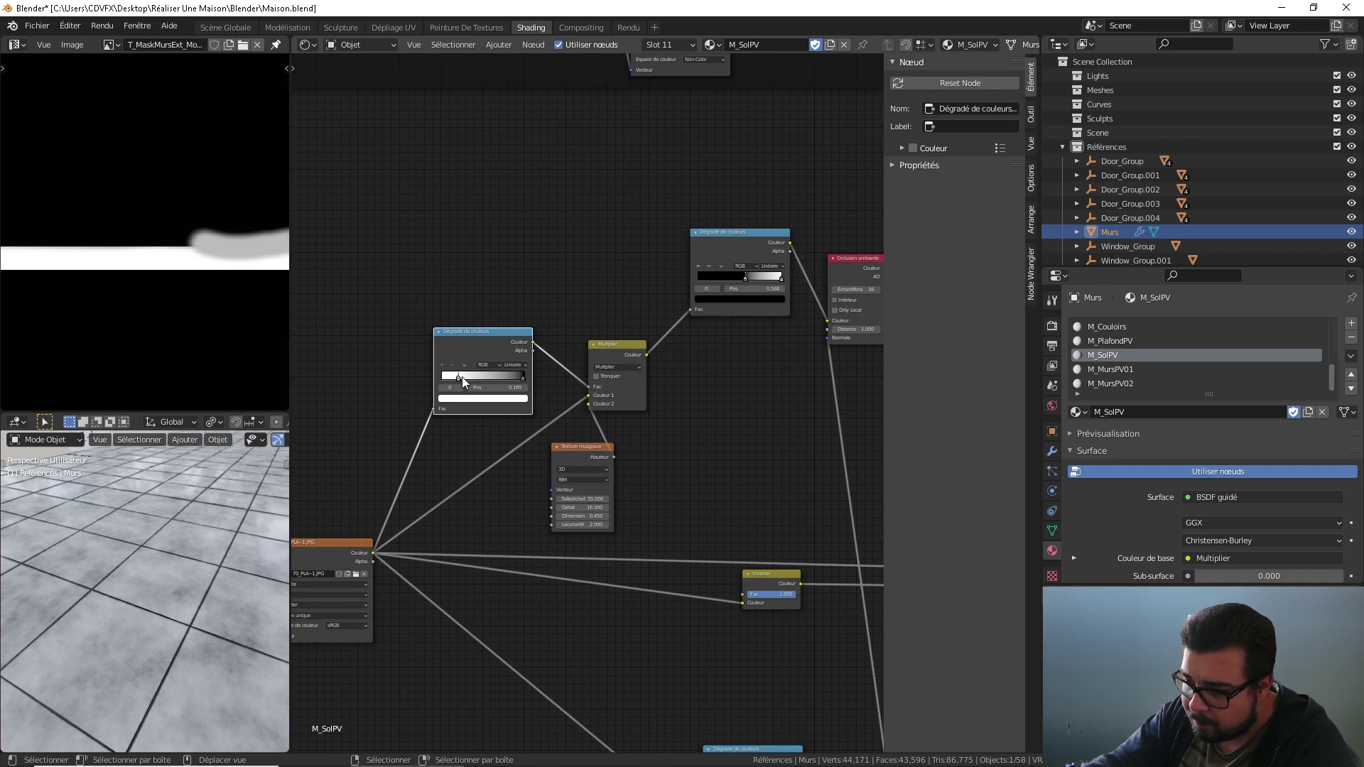
Step: Enter Edit Mode on the Murs object and select a single floor face near the crooked edge lines
{"action": "mouse_move", "coordinate": [178, 589]}
{"action": "middle_mouse_down"}
{"action": "mouse_move", "coordinate": [146, 621]}
{"action": "mouse_move", "coordinate": [157, 633]}
{"action": "mouse_move", "coordinate": [166, 610]}
{"action": "mouse_move", "coordinate": [190, 648]}
{"action": "mouse_move", "coordinate": [182, 661]}
{"action": "mouse_move", "coordinate": [197, 660]}
{"action": "mouse_move", "coordinate": [219, 626]}
{"action": "mouse_move", "coordinate": [186, 641]}
{"action": "mouse_move", "coordinate": [213, 629]}
{"action": "mouse_move", "coordinate": [206, 604]}
{"action": "mouse_move", "coordinate": [134, 598]}
{"action": "mouse_move", "coordinate": [176, 605]}
{"action": "middle_mouse_up"}
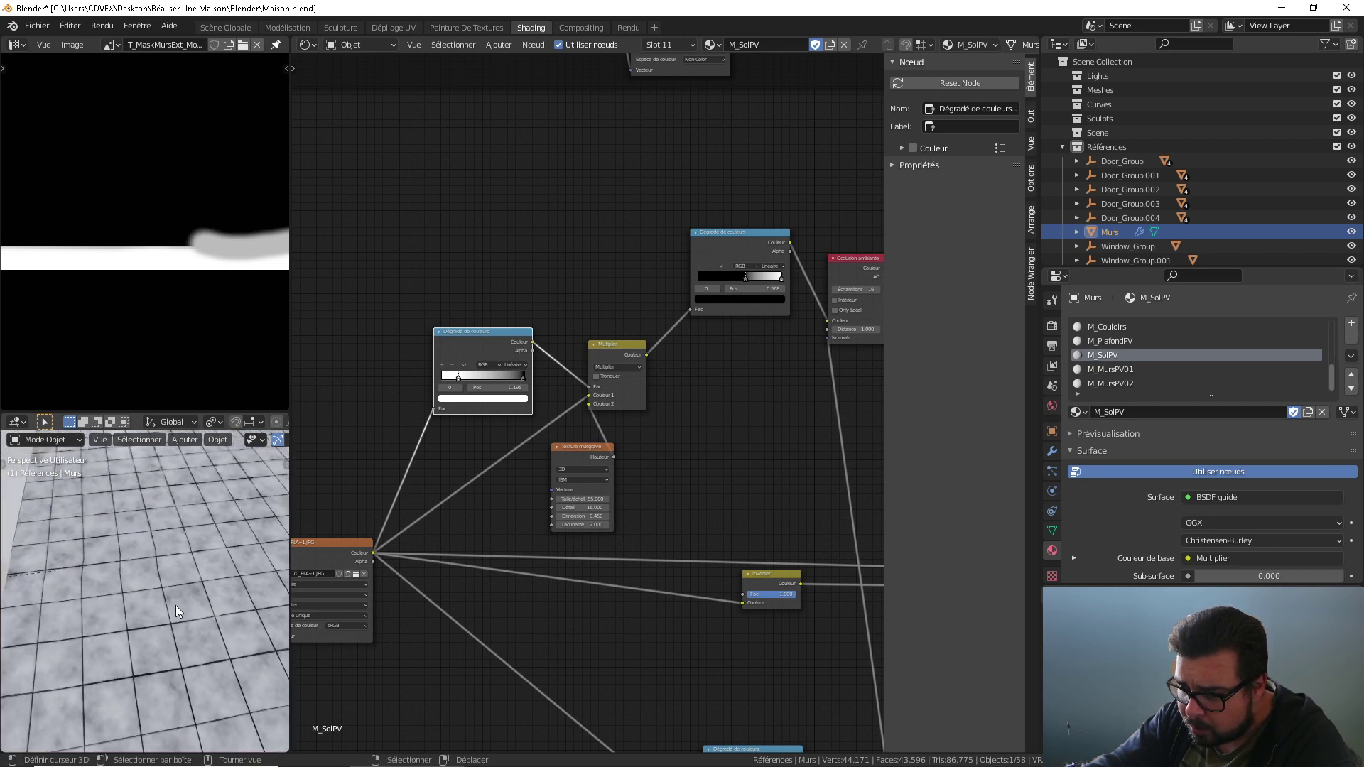
{"action": "middle_click_drag", "start_coordinate": [151, 547], "coordinate": [162, 611]}
{"action": "key", "text": "Tab"}
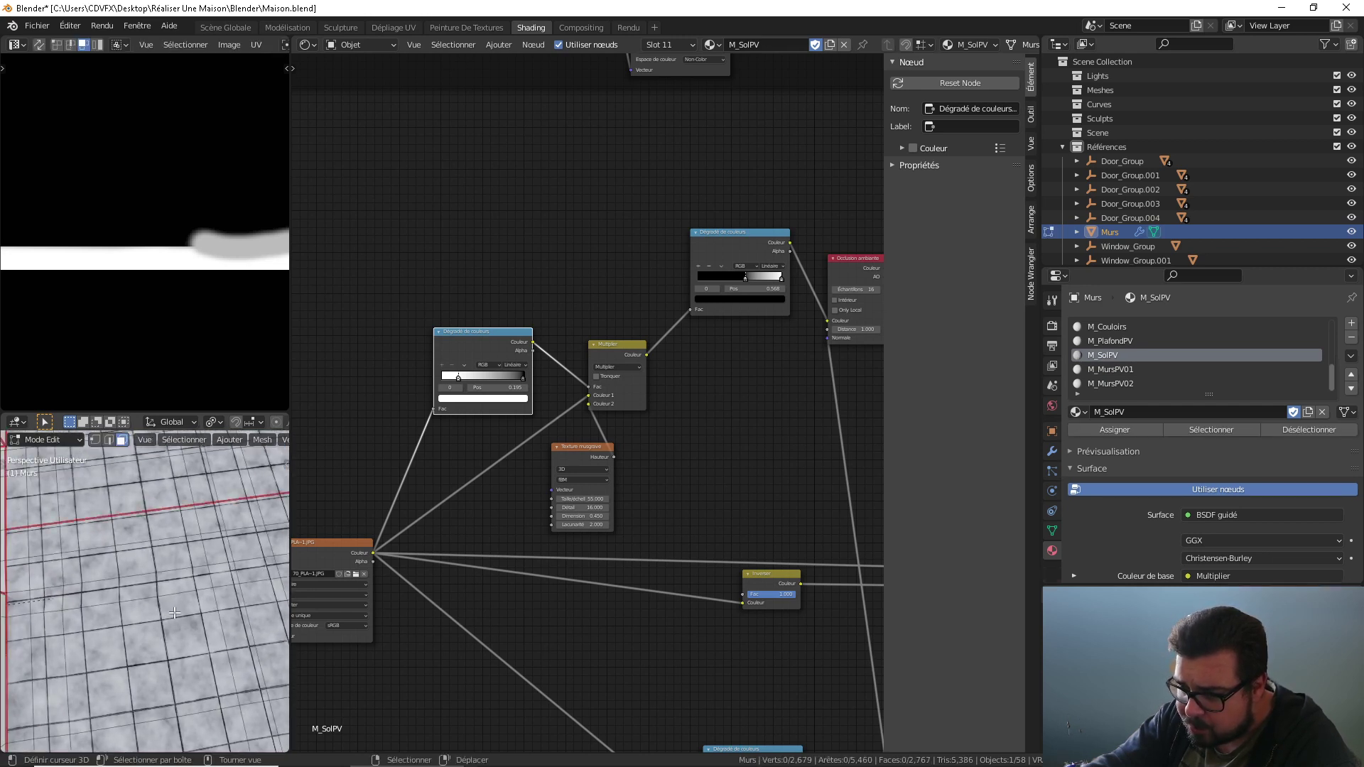
{"action": "scroll", "coordinate": [184, 614], "scroll_direction": "up", "scroll_amount": 3}
{"action": "scroll", "coordinate": [173, 586], "scroll_direction": "up", "scroll_amount": 2}
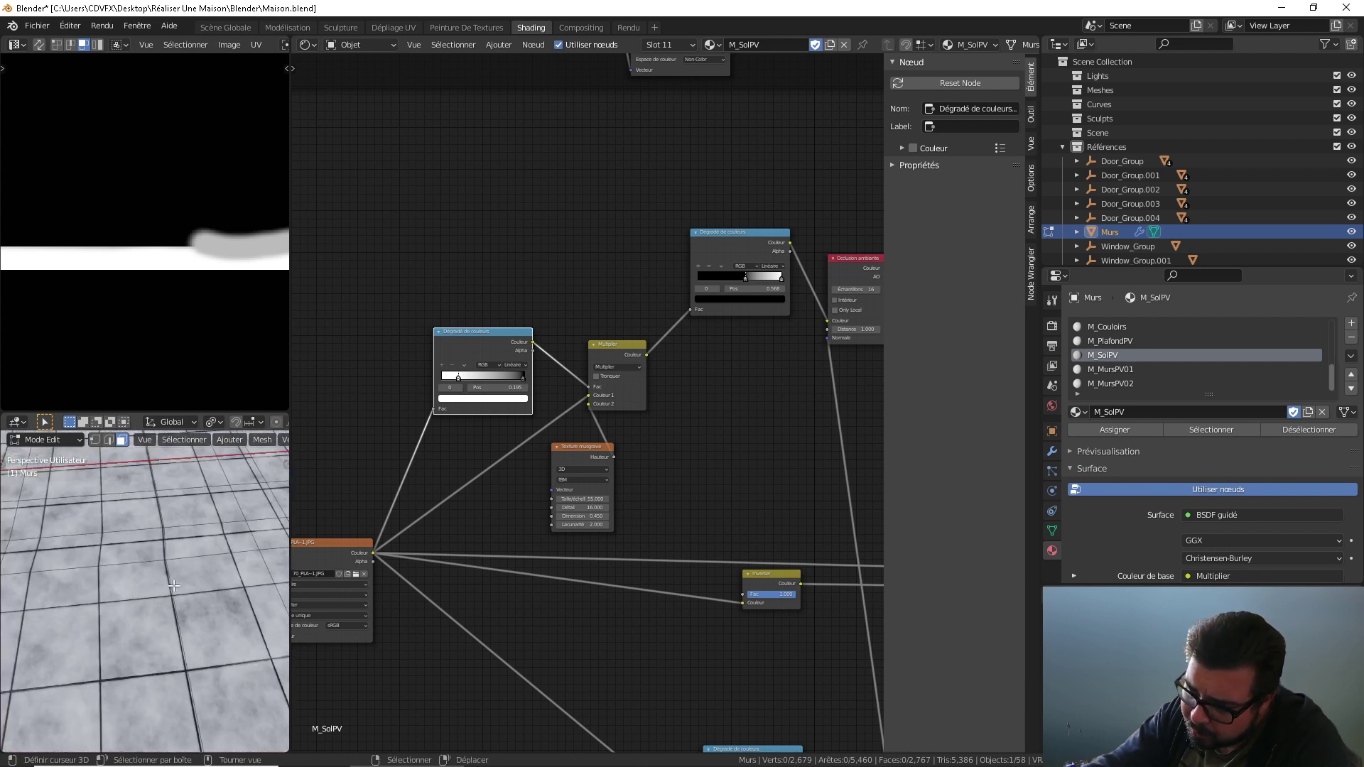
{"action": "middle_click_drag", "start_coordinate": [174, 585], "coordinate": [133, 557]}
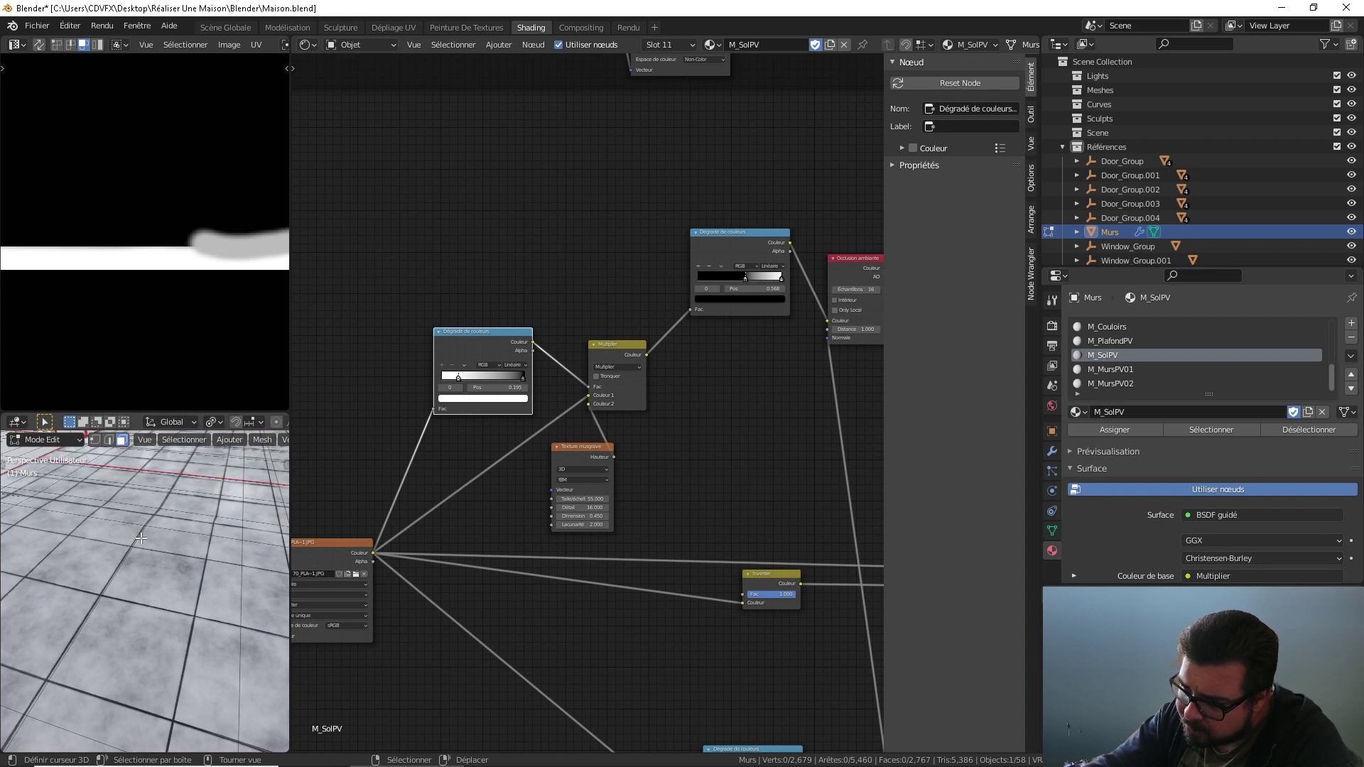
{"action": "left_click", "coordinate": [141, 539]}
{"action": "left_click", "coordinate": [204, 515]}
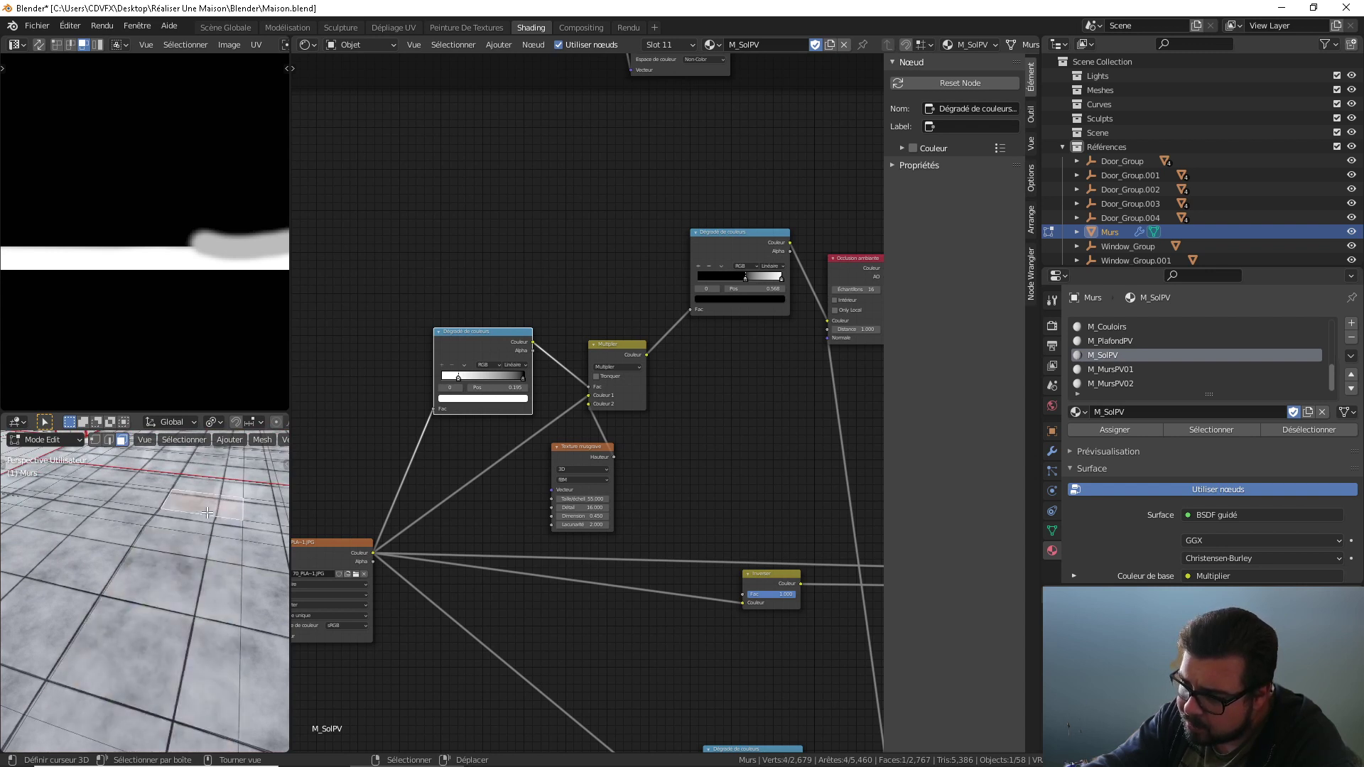
{"action": "middle_click_drag", "start_coordinate": [186, 520], "coordinate": [81, 632]}
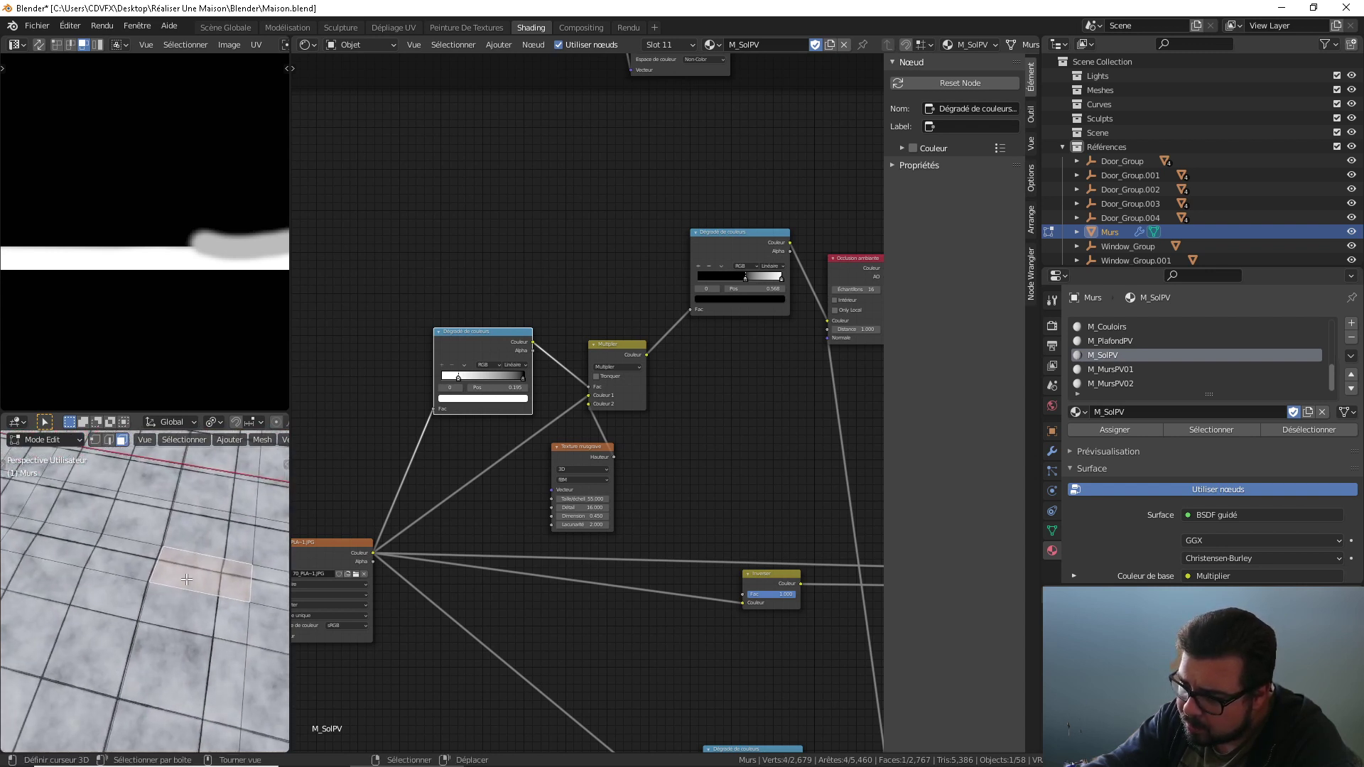
Step: In edge selection mode, select the crooked floor edge loop beside that face and flatten it by scaling to 0 along X
{"action": "left_click", "coordinate": [108, 439]}
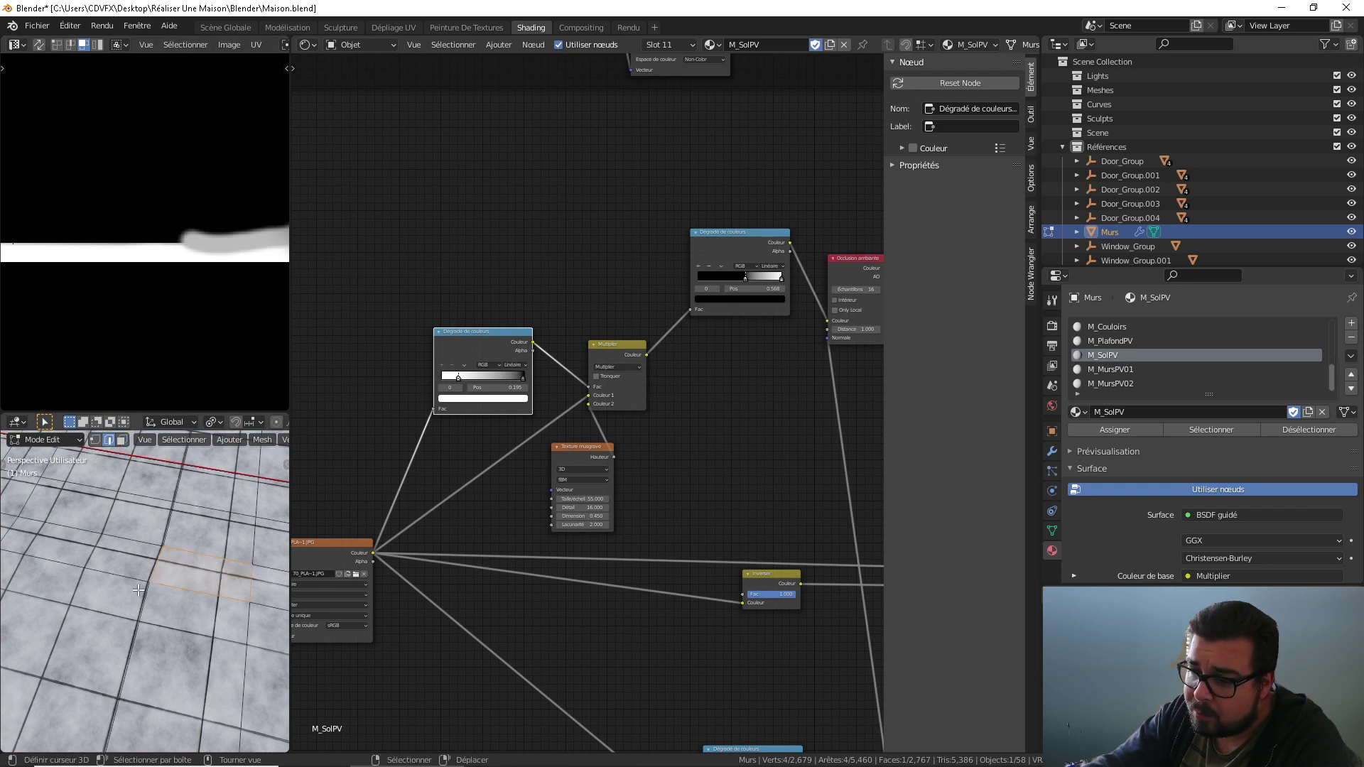
{"action": "key", "text": "alt+a"}
{"action": "left_click", "coordinate": [146, 604], "text": "alt"}
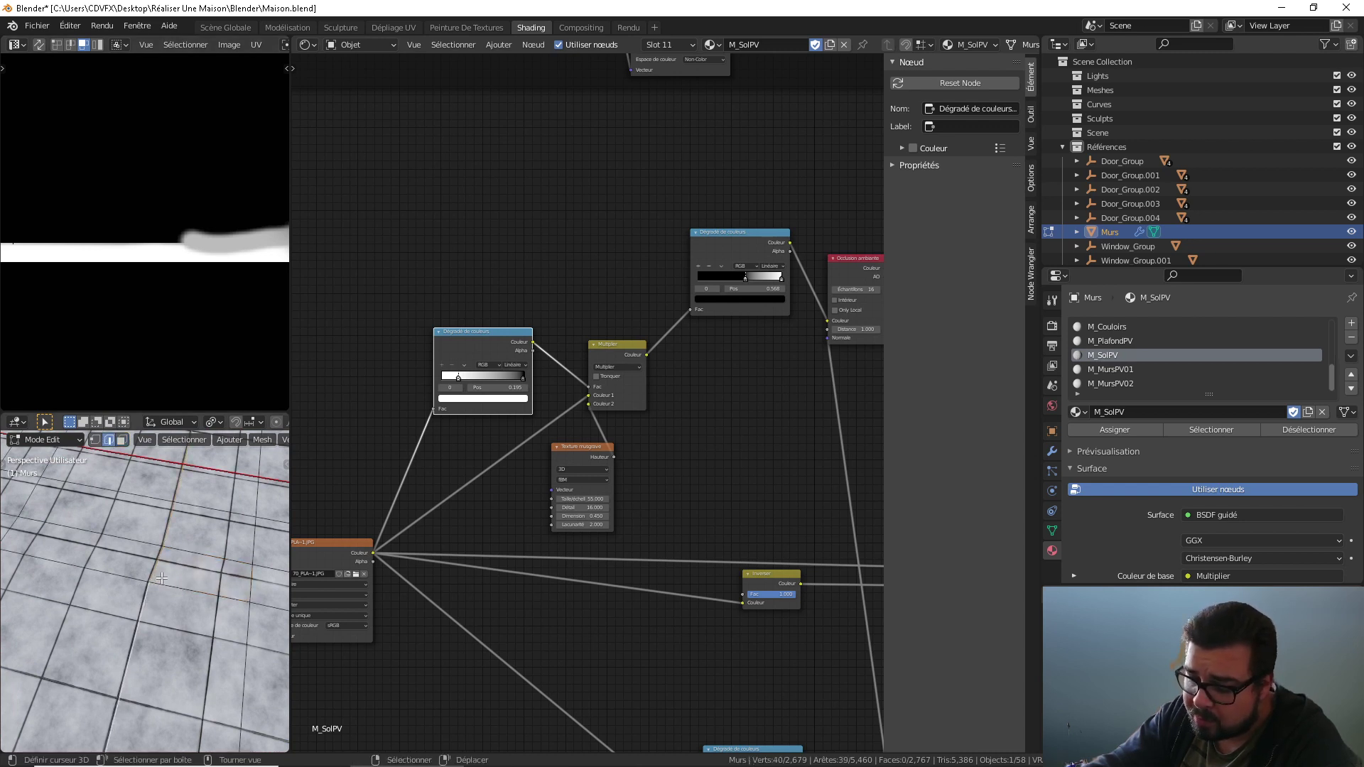
{"action": "middle_click_drag", "start_coordinate": [161, 578], "coordinate": [179, 559]}
{"action": "key", "text": "s"}
{"action": "key", "text": "x"}
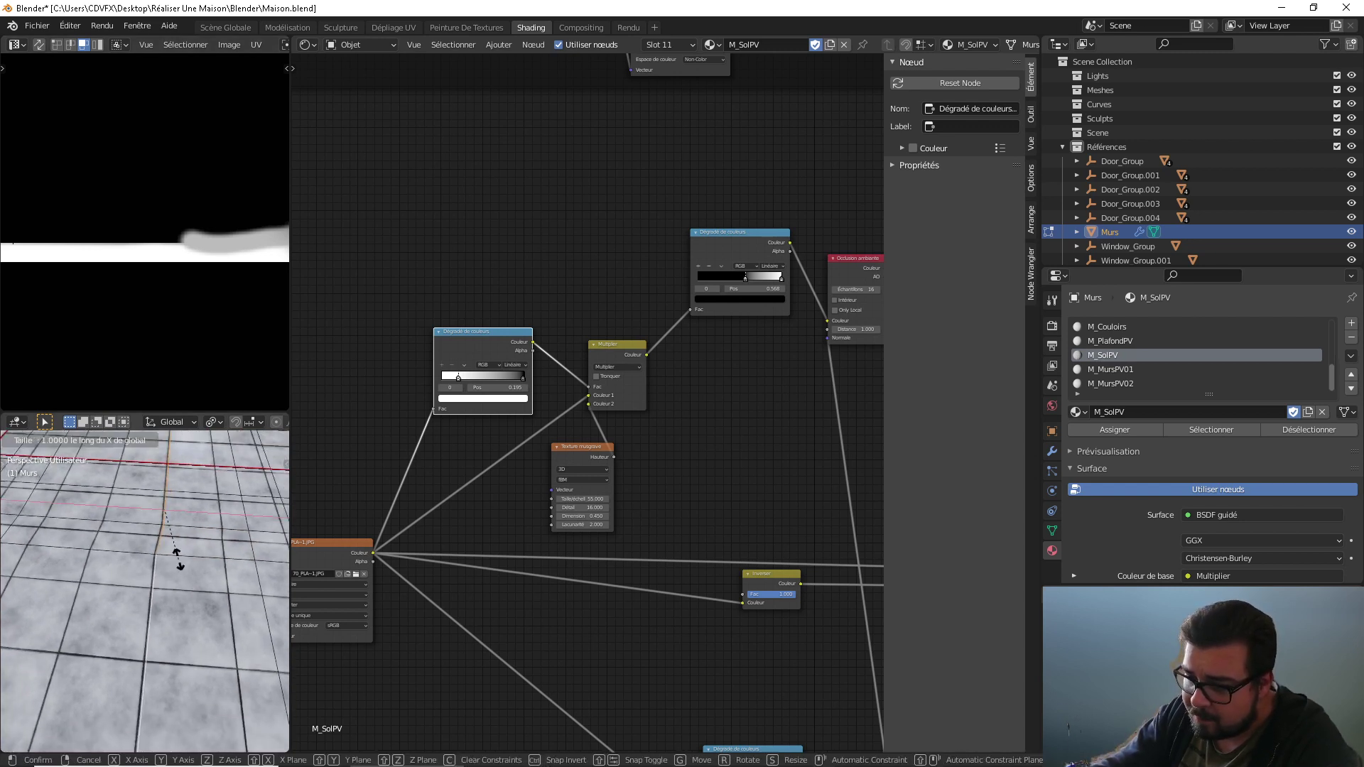
{"action": "key", "text": "0"}
{"action": "key", "text": "Return"}
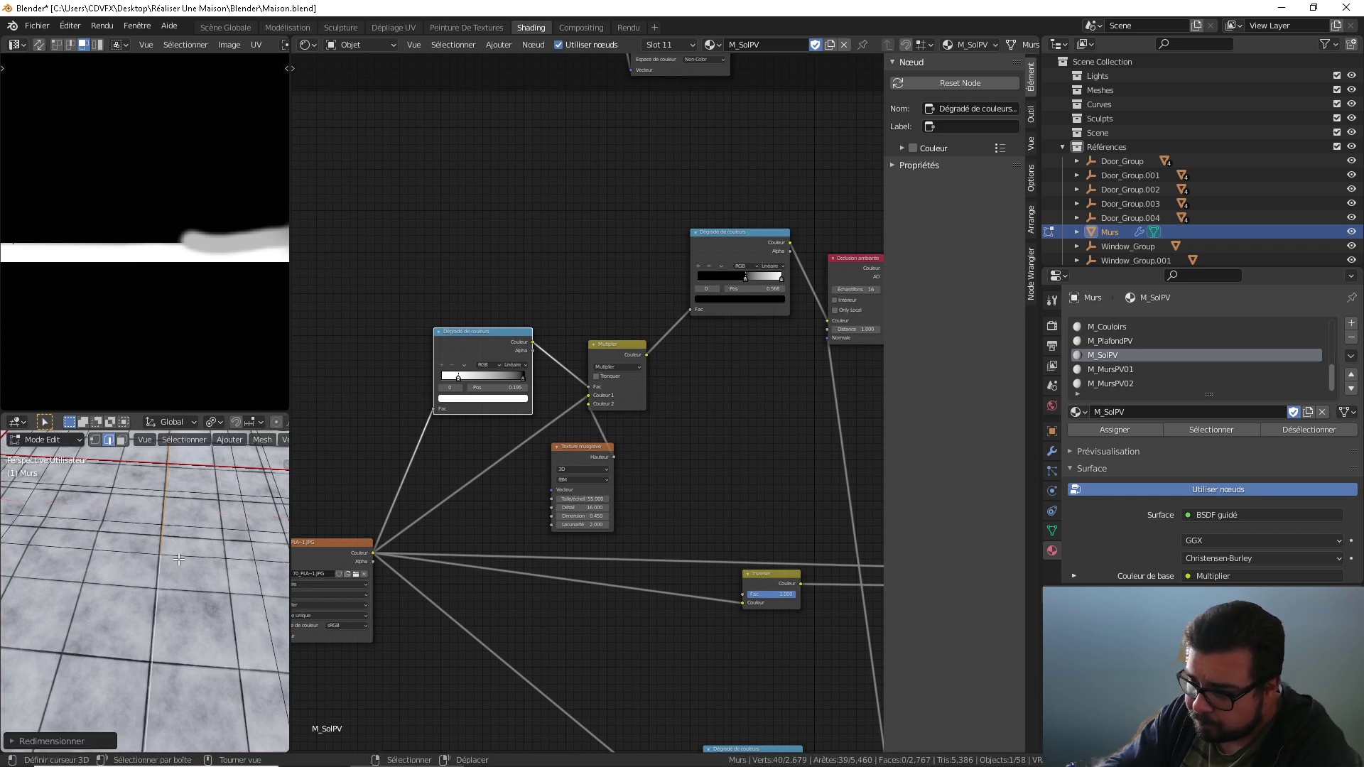
Step: Straighten two more lengthwise edge loops of the floor, one after the other, by scaling them flat along X
{"action": "left_click", "coordinate": [100, 489]}
{"action": "left_click", "coordinate": [89, 522]}
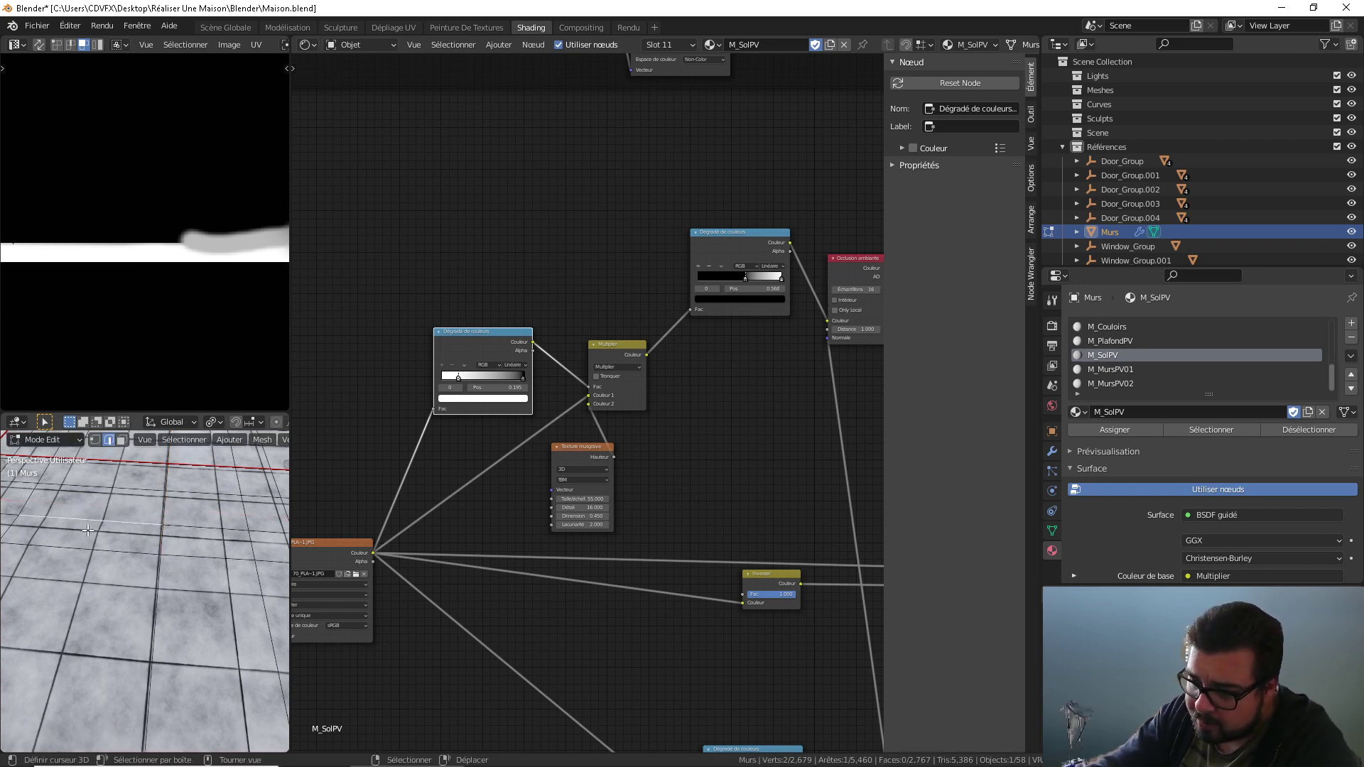
{"action": "mouse_move", "coordinate": [87, 531]}
{"action": "middle_mouse_down"}
{"action": "mouse_move", "coordinate": [107, 518]}
{"action": "mouse_move", "coordinate": [75, 526]}
{"action": "middle_mouse_up"}
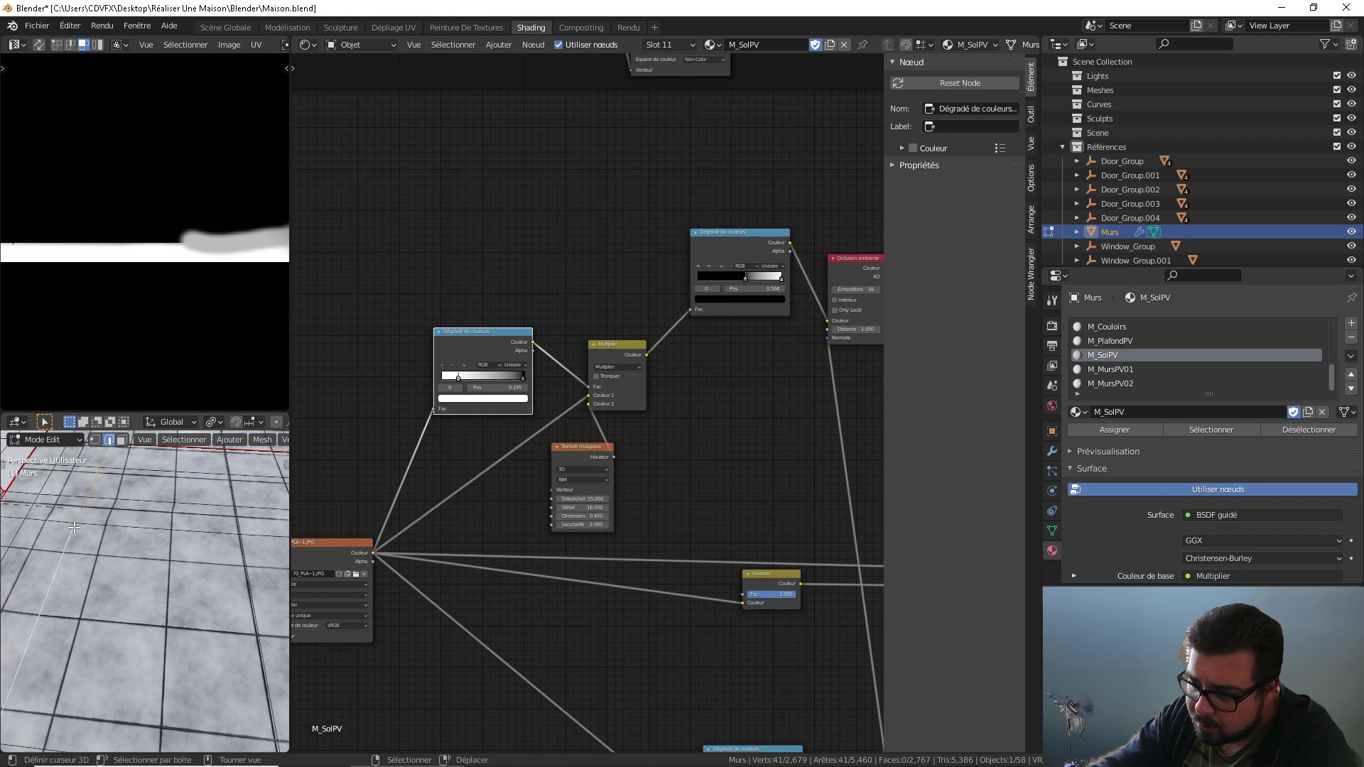
{"action": "key", "text": "s"}
{"action": "left_click", "coordinate": [75, 527]}
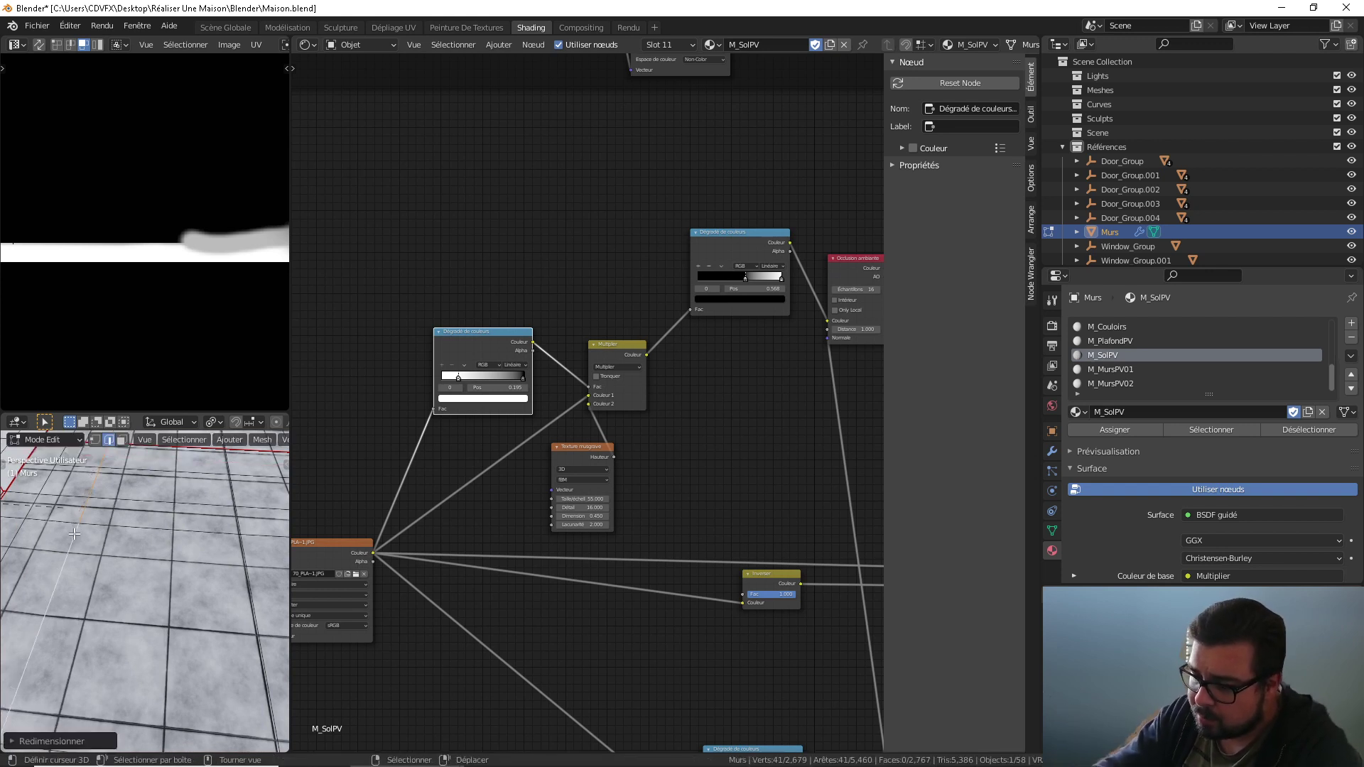
{"action": "middle_click_drag", "start_coordinate": [74, 533], "coordinate": [130, 550]}
{"action": "left_click", "coordinate": [130, 549], "text": "alt"}
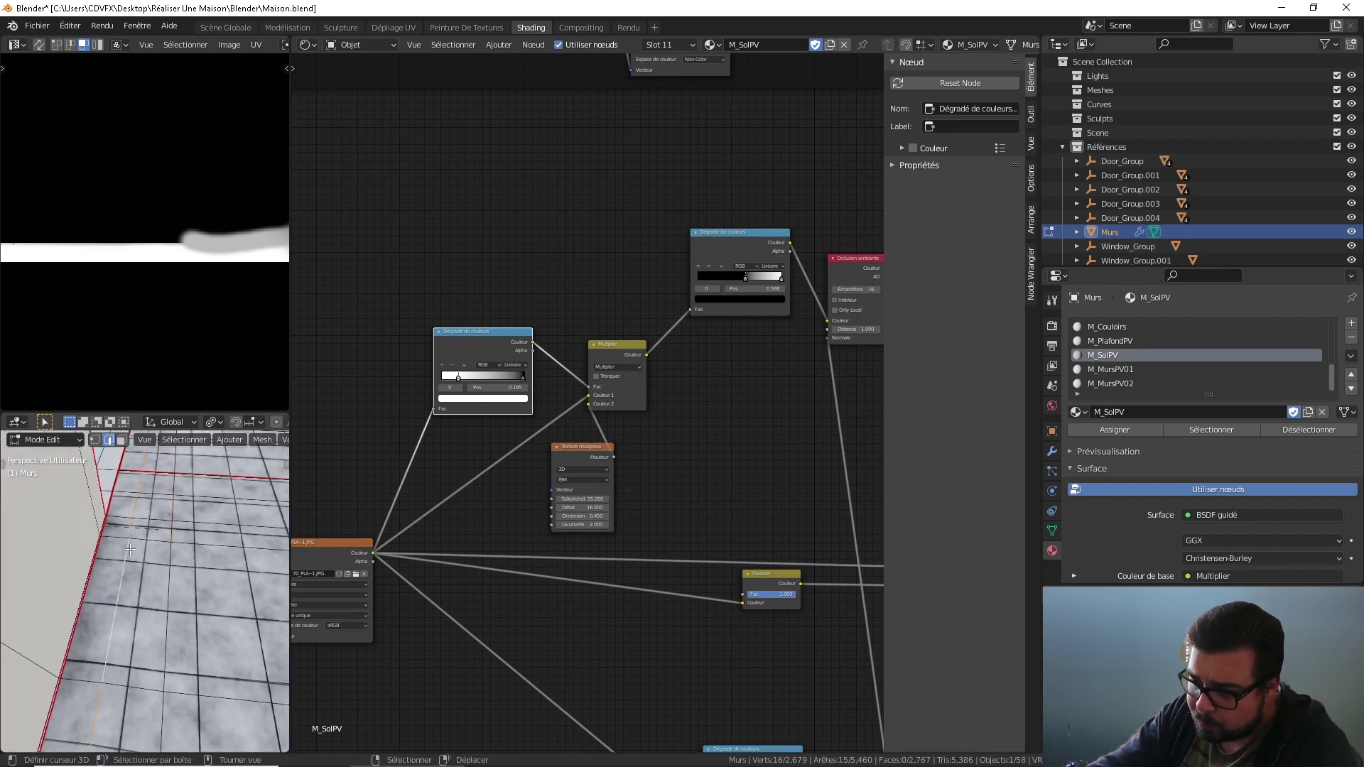
{"action": "key", "text": "s"}
{"action": "left_click", "coordinate": [130, 549]}
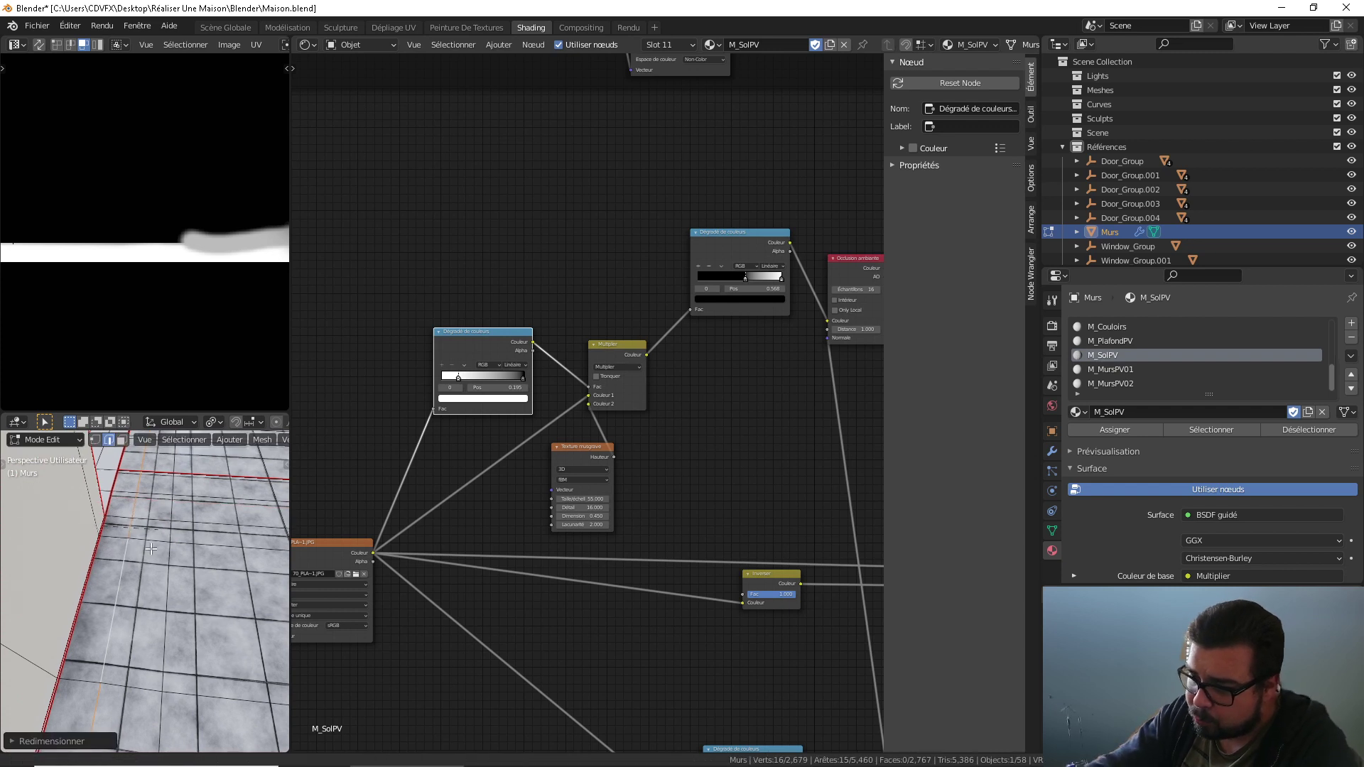
Step: Switch the 3D viewport to Solid shading so the floor's edges can be inspected without the material
{"action": "middle_click_drag", "start_coordinate": [152, 549], "coordinate": [206, 490]}
{"action": "scroll", "coordinate": [207, 442], "scroll_direction": "right", "scroll_amount": 2}
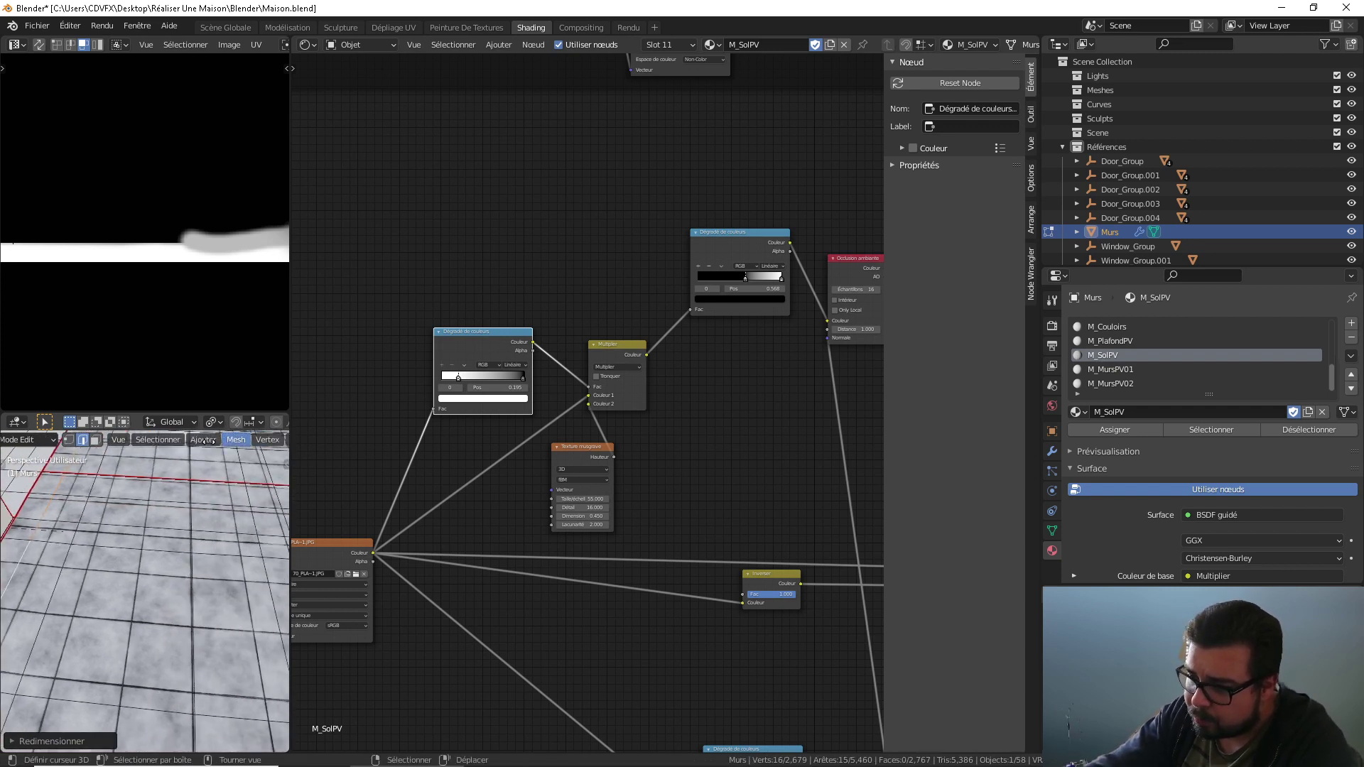
{"action": "scroll", "coordinate": [206, 441], "scroll_direction": "right", "scroll_amount": 4}
{"action": "scroll", "coordinate": [197, 442], "scroll_direction": "right", "scroll_amount": 5}
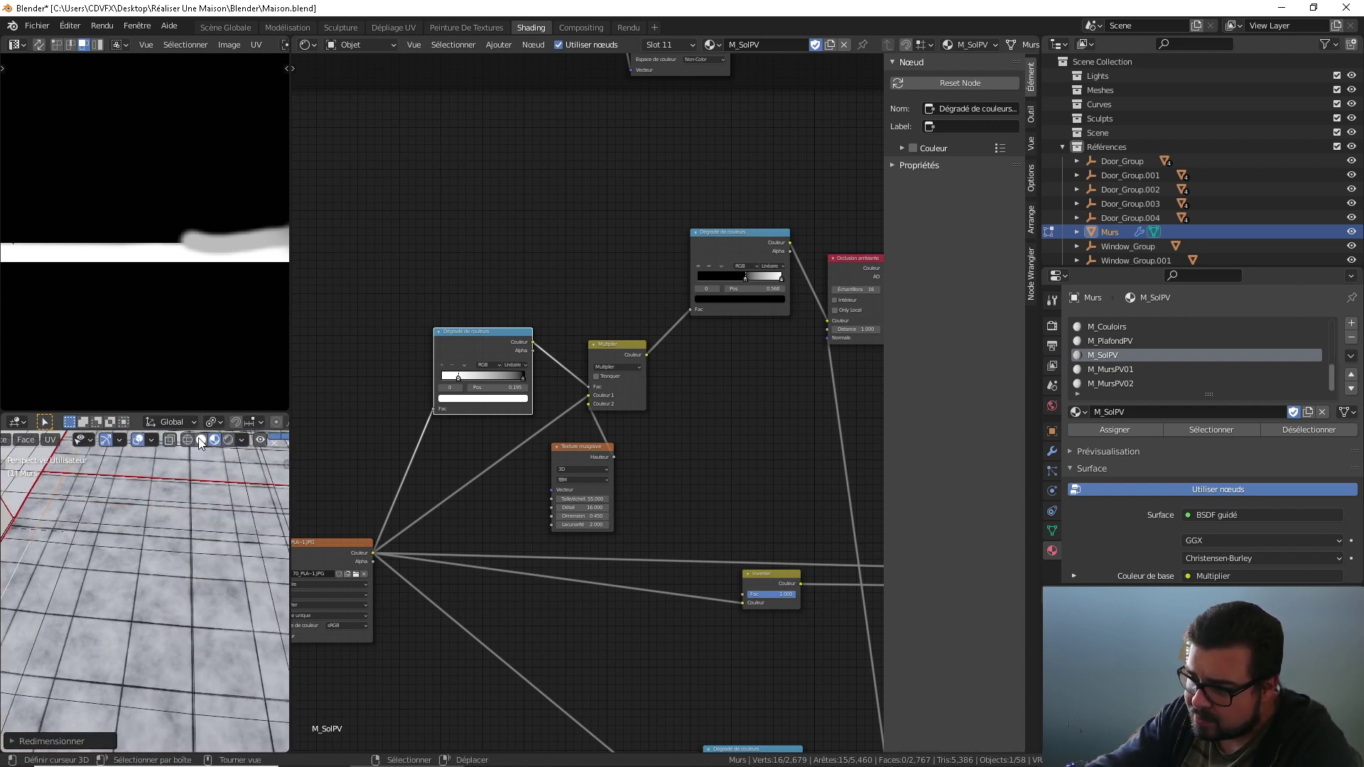
{"action": "left_click", "coordinate": [201, 439]}
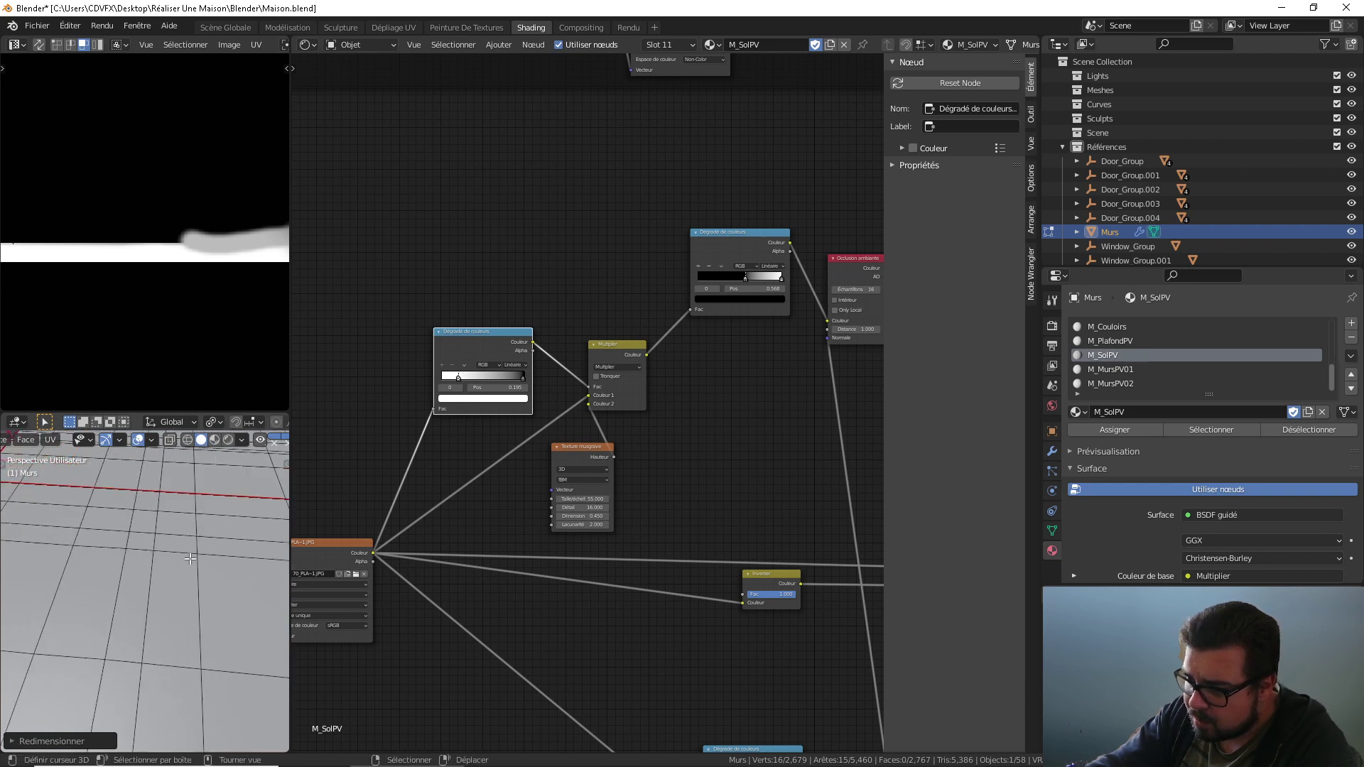
Step: Flatten the selected floor edge loop by scaling it to 0 along X and switch the 3D viewport back to Material Preview shading
{"action": "key", "text": "s"}
{"action": "key", "text": "x"}
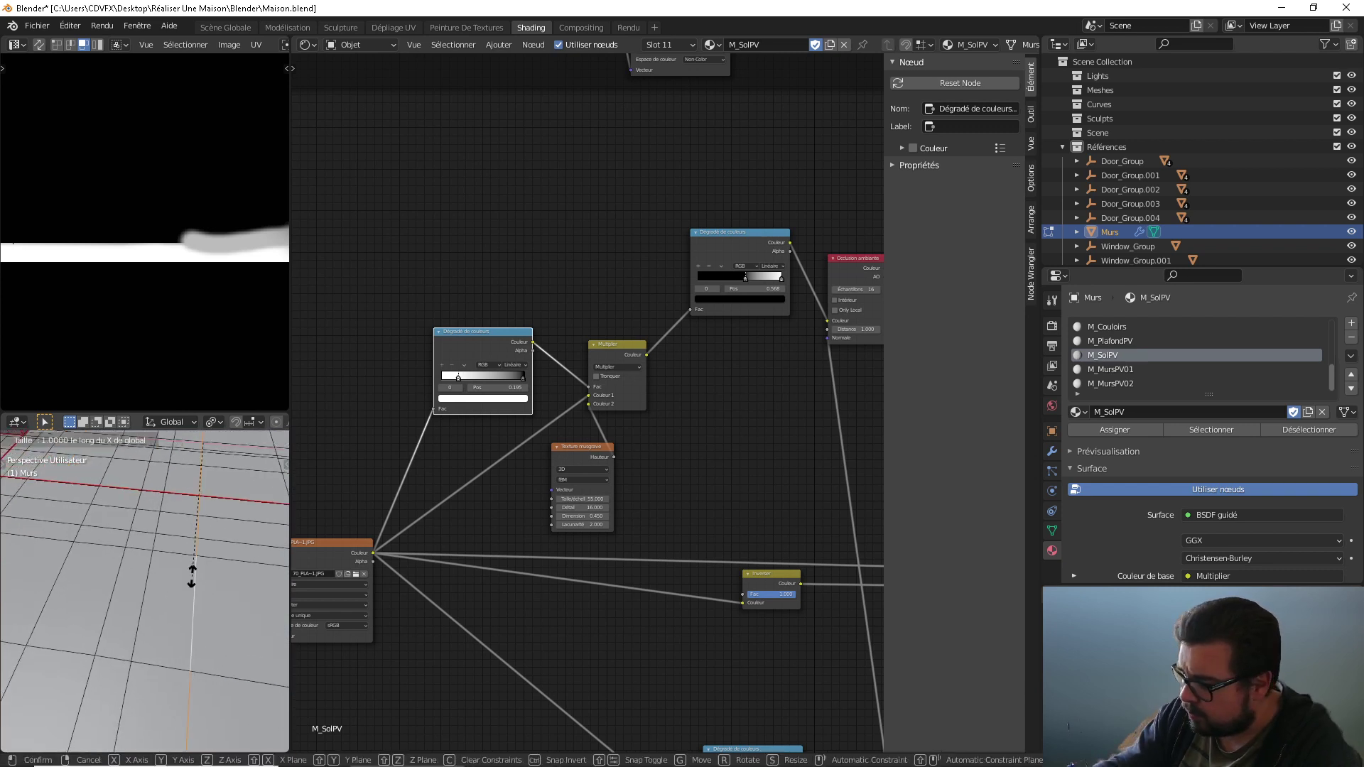
{"action": "key", "text": "0"}
{"action": "key", "text": "Return"}
{"action": "mouse_move", "coordinate": [191, 576]}
{"action": "middle_mouse_down"}
{"action": "mouse_move", "coordinate": [272, 512]}
{"action": "mouse_move", "coordinate": [144, 571]}
{"action": "mouse_move", "coordinate": [234, 653]}
{"action": "middle_mouse_up"}
{"action": "key", "text": "z"}
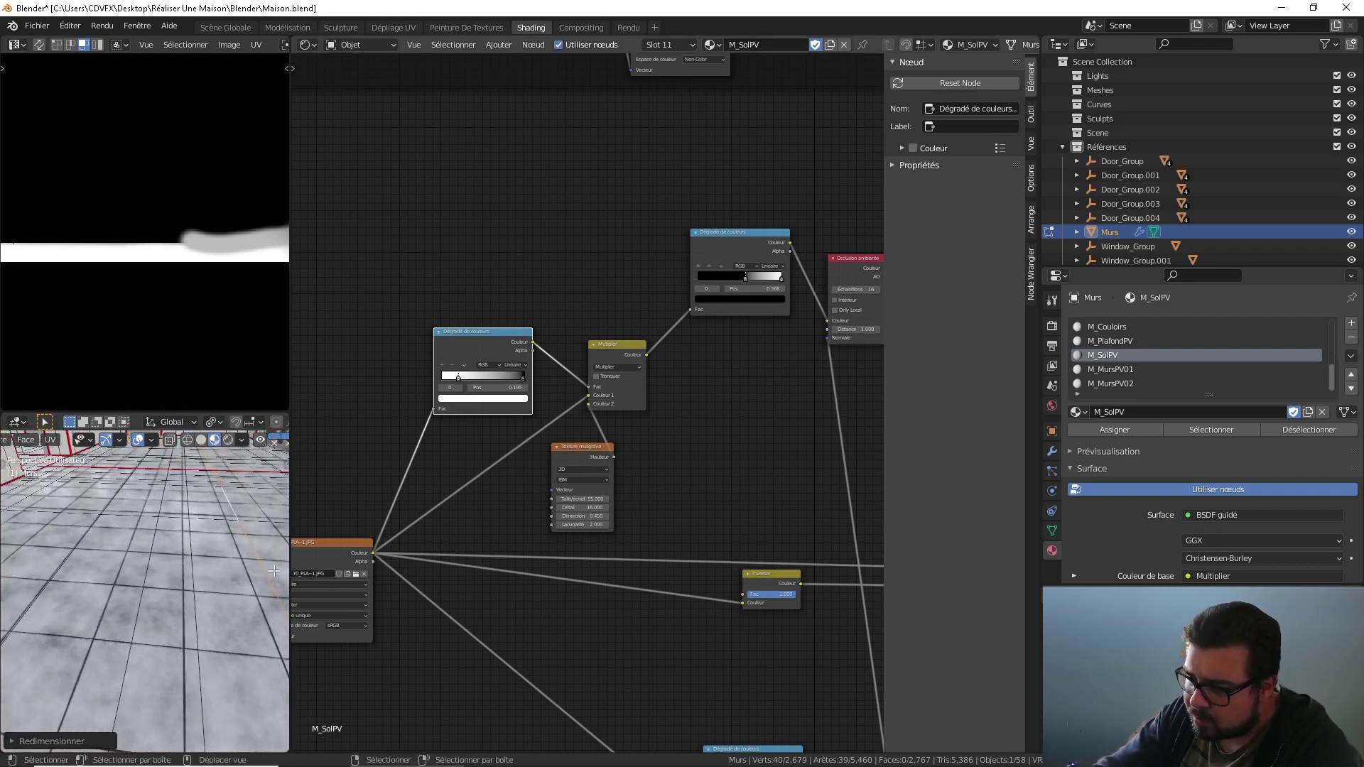
Step: Set the first color ramp's white stop to position 0.000 and the white stop of the ramp feeding Ambient Occlusion to about 0.84
{"action": "middle_click_drag", "start_coordinate": [446, 379], "coordinate": [464, 422]}
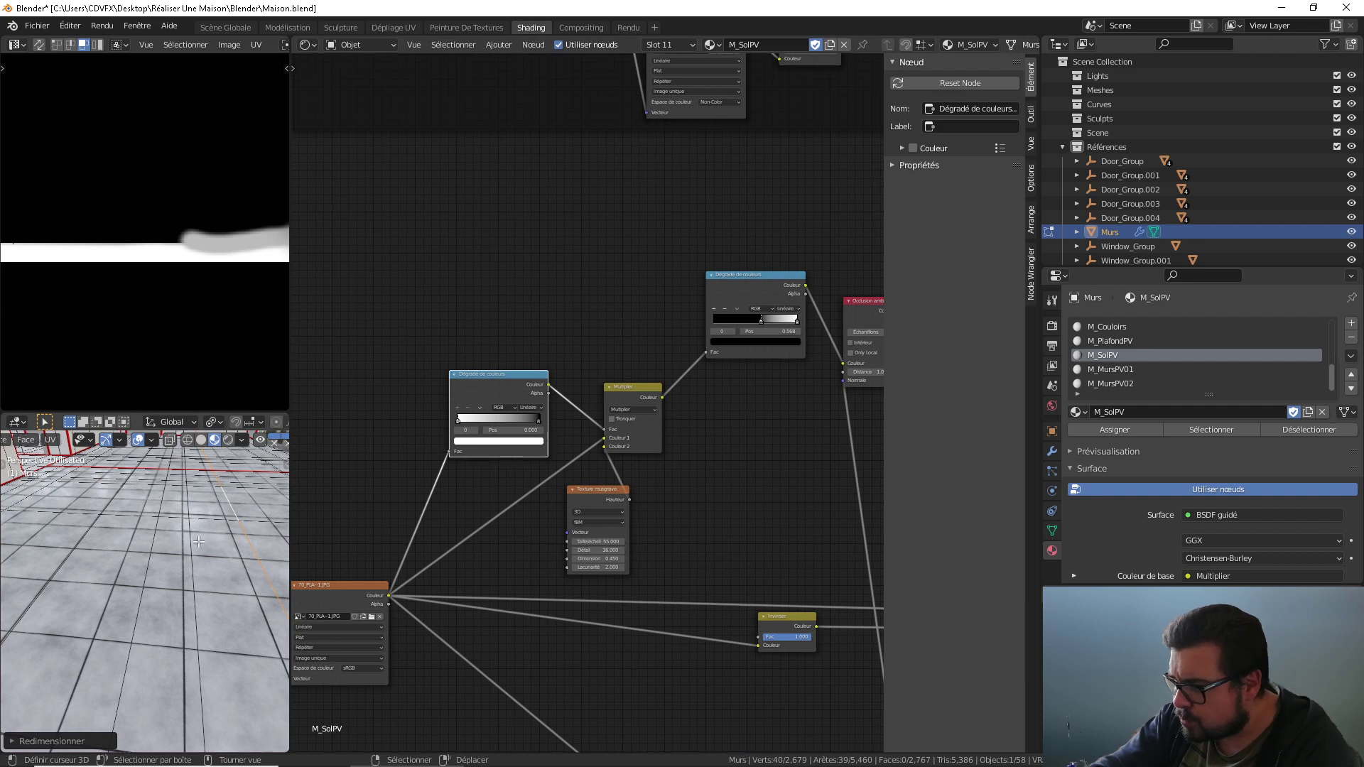
{"action": "middle_click_drag", "start_coordinate": [665, 464], "coordinate": [607, 476]}
{"action": "middle_click_drag", "start_coordinate": [677, 435], "coordinate": [629, 381]}
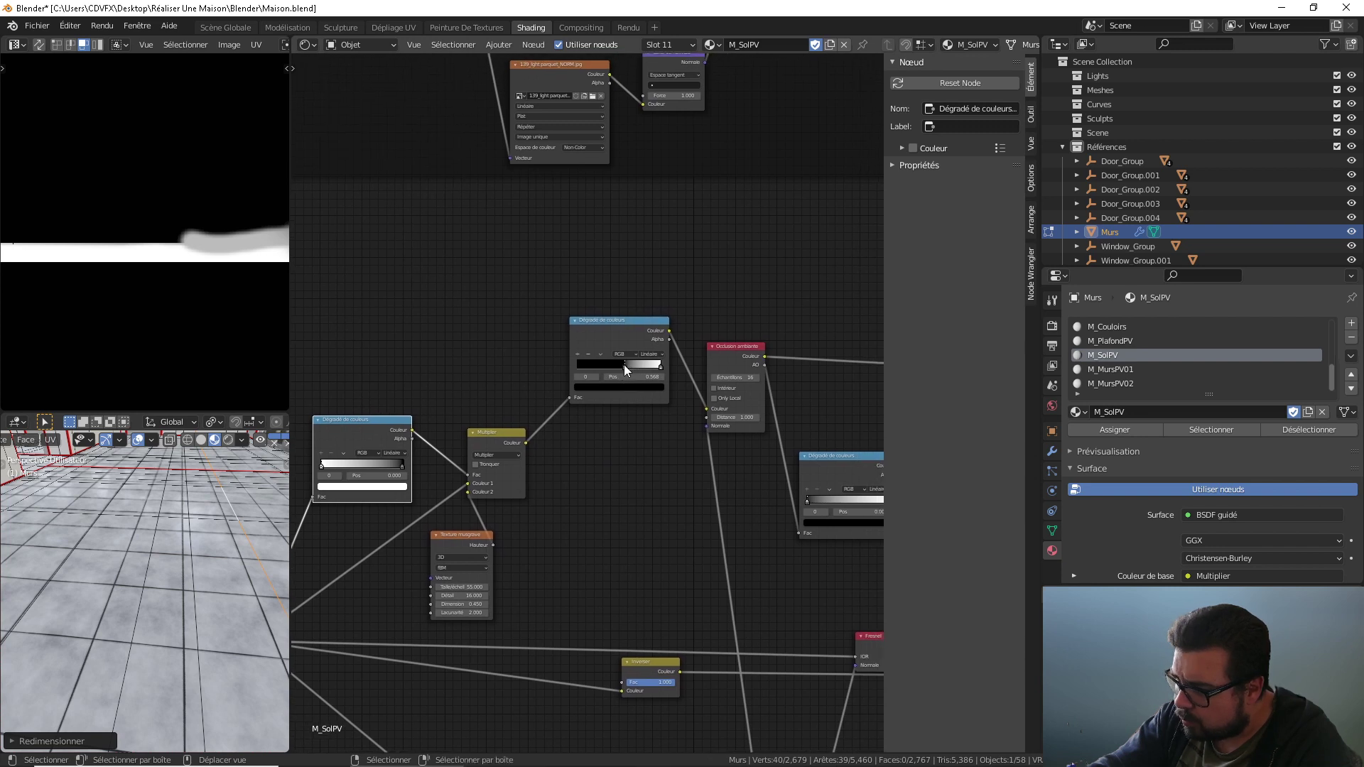
{"action": "mouse_move", "coordinate": [618, 369]}
{"action": "left_mouse_down"}
{"action": "mouse_move", "coordinate": [604, 367]}
{"action": "mouse_move", "coordinate": [660, 368]}
{"action": "mouse_move", "coordinate": [647, 368]}
{"action": "left_mouse_up"}
{"action": "middle_click_drag", "start_coordinate": [209, 611], "coordinate": [168, 620]}
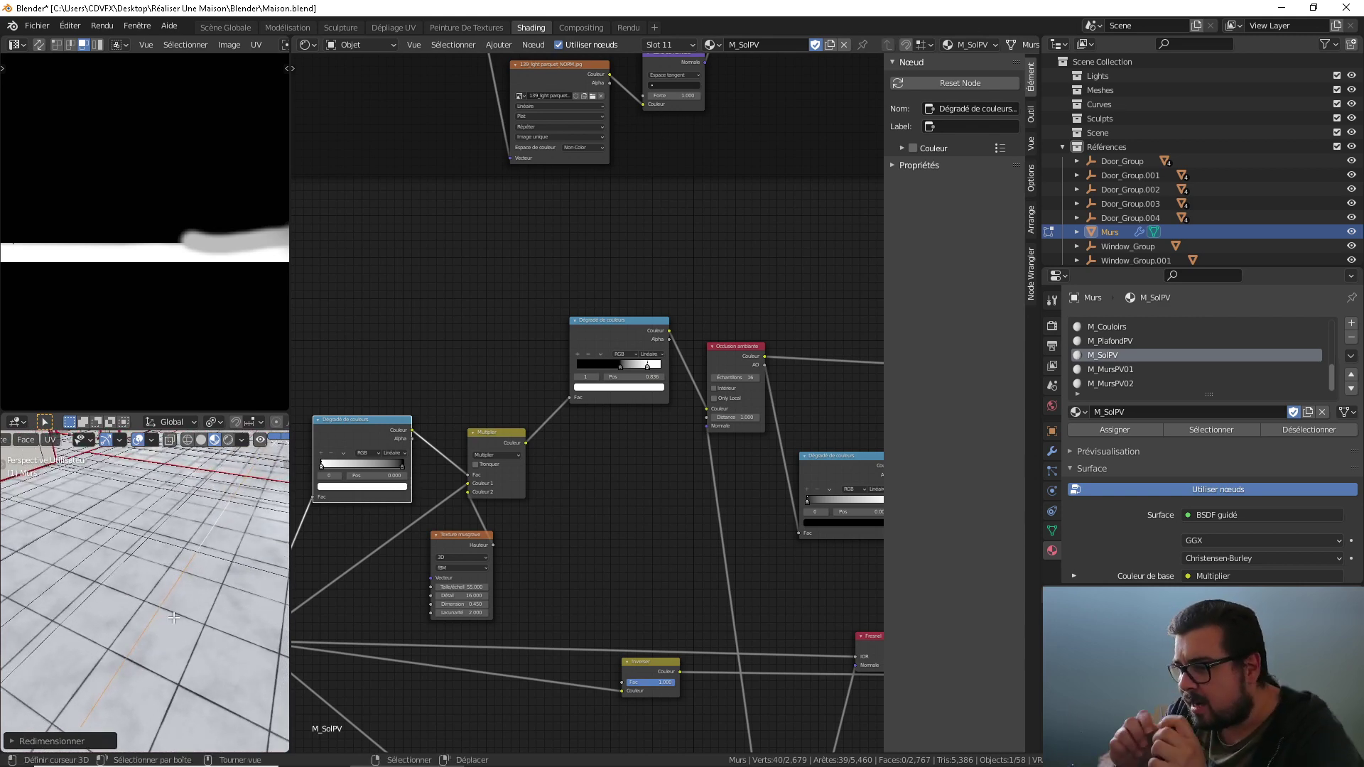
{"action": "middle_click_drag", "start_coordinate": [177, 619], "coordinate": [185, 633]}
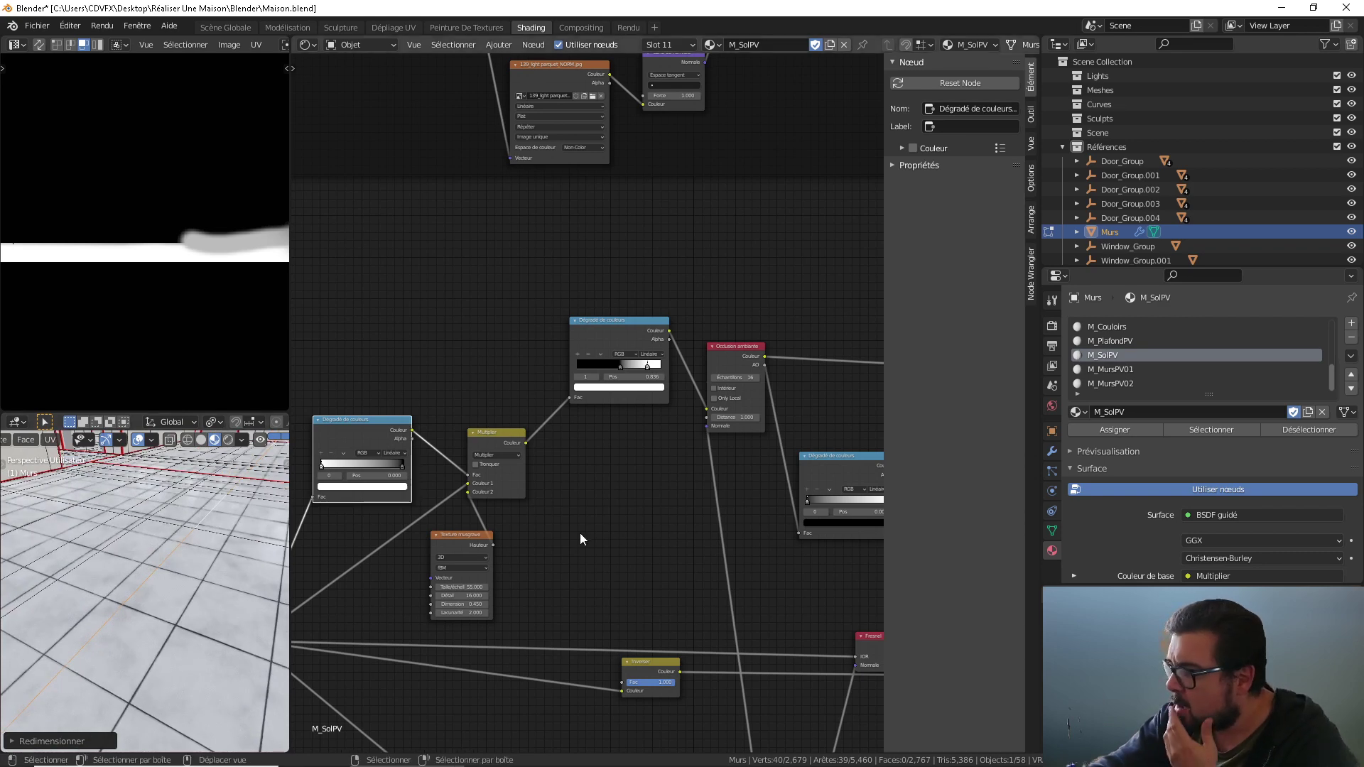
Step: Delete the frame around the upper parquet shader nodes and move the Material Output node well away from both BSDF nodes
{"action": "scroll", "coordinate": [580, 532], "scroll_direction": "down", "scroll_amount": 2}
{"action": "scroll", "coordinate": [736, 552], "scroll_direction": "down", "scroll_amount": 3}
{"action": "middle_click_drag", "start_coordinate": [781, 461], "coordinate": [599, 557]}
{"action": "scroll", "coordinate": [711, 497], "scroll_direction": "down", "scroll_amount": 1}
{"action": "middle_click_drag", "start_coordinate": [735, 463], "coordinate": [609, 523]}
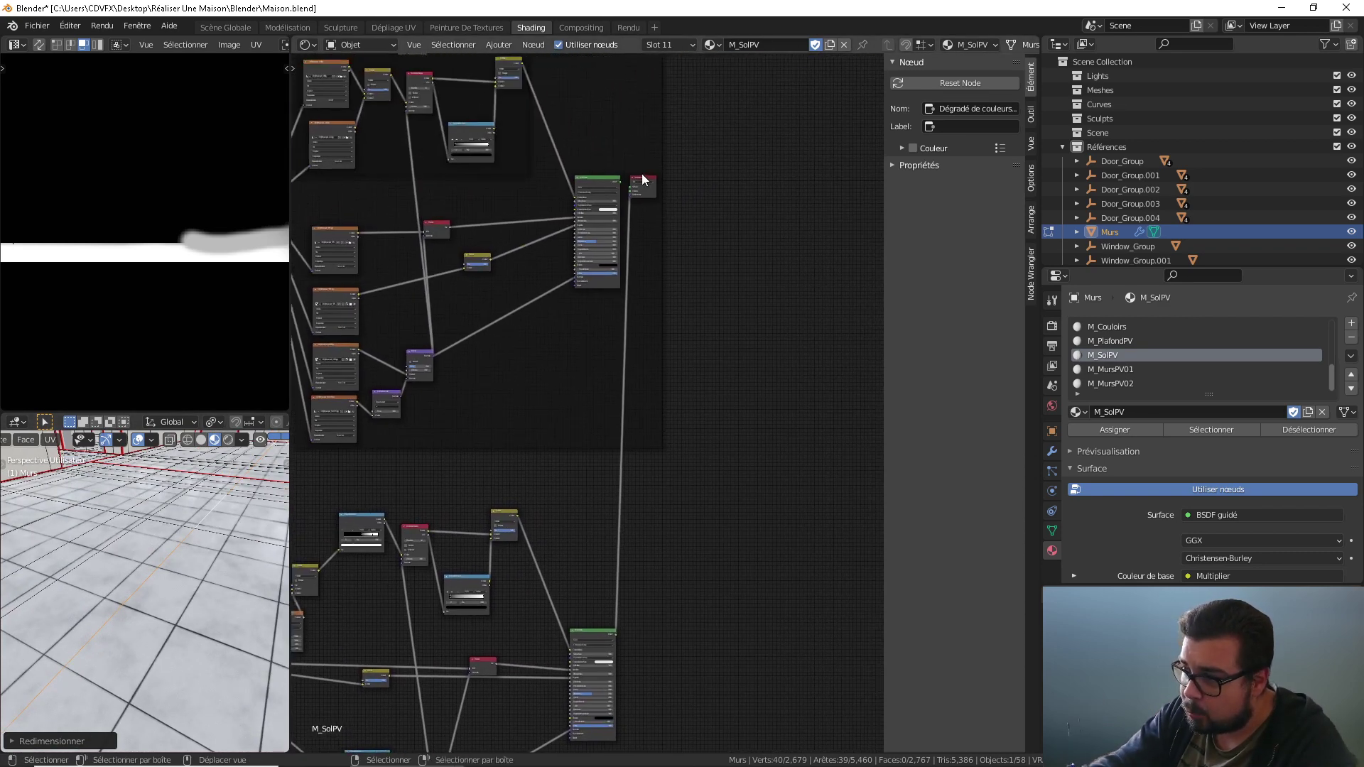
{"action": "left_click_drag", "start_coordinate": [642, 181], "coordinate": [684, 227]}
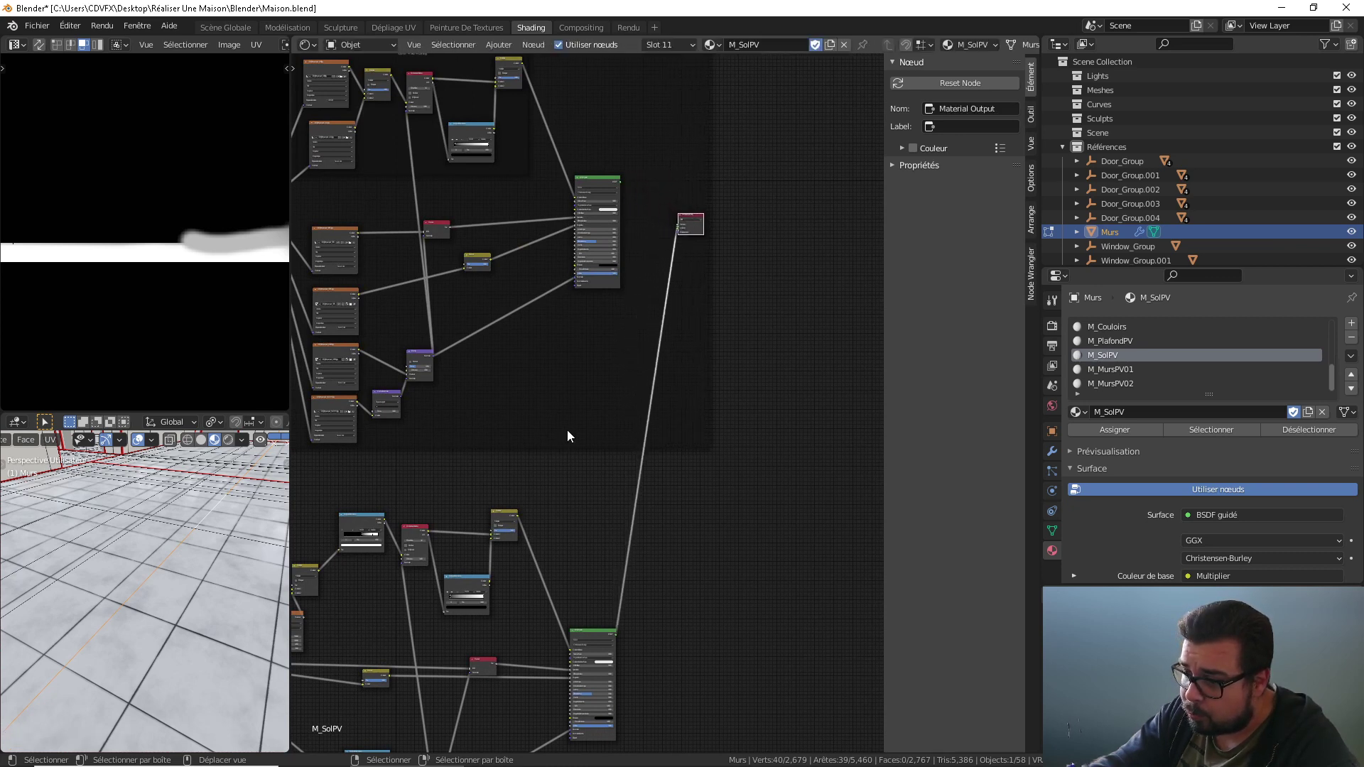
{"action": "left_click", "coordinate": [586, 395]}
{"action": "key", "text": "x"}
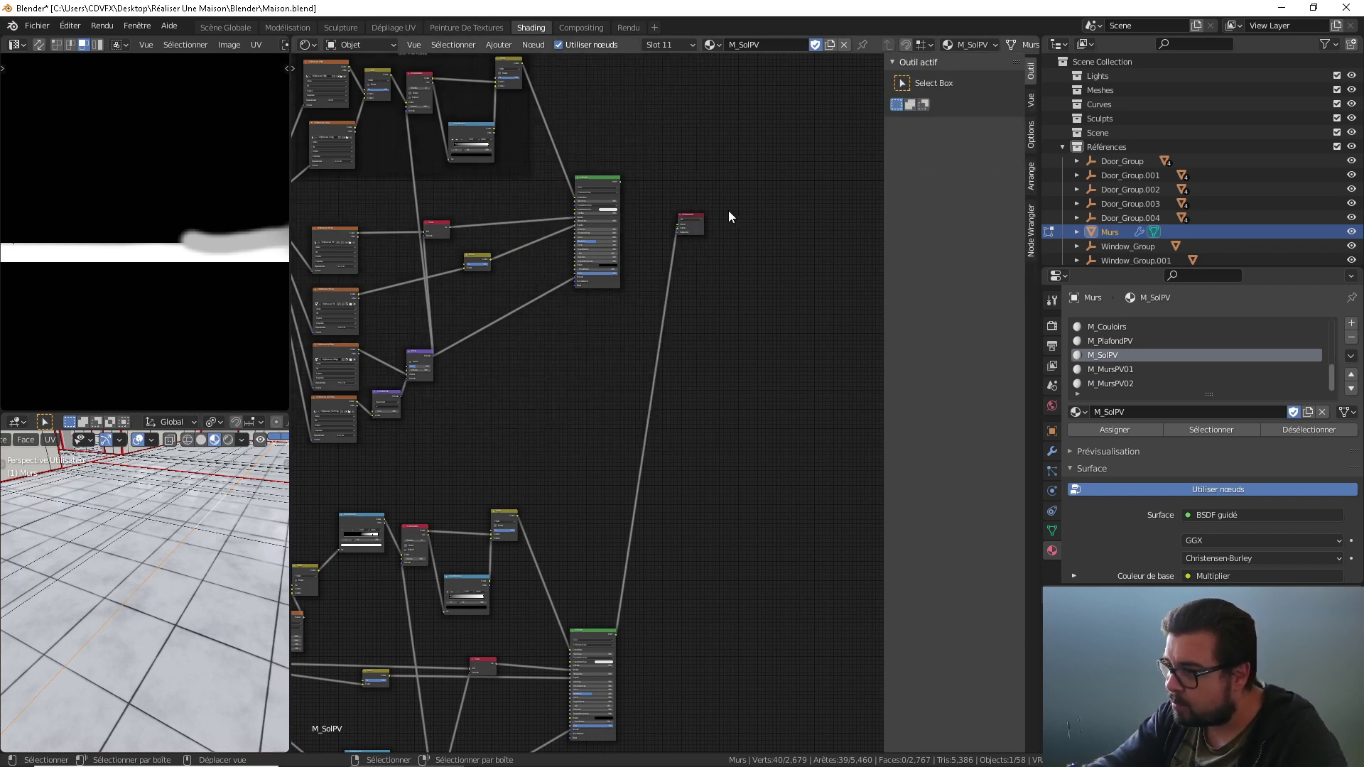
{"action": "left_click_drag", "start_coordinate": [695, 223], "coordinate": [851, 307]}
{"action": "scroll", "coordinate": [817, 298], "scroll_direction": "up", "scroll_amount": 2}
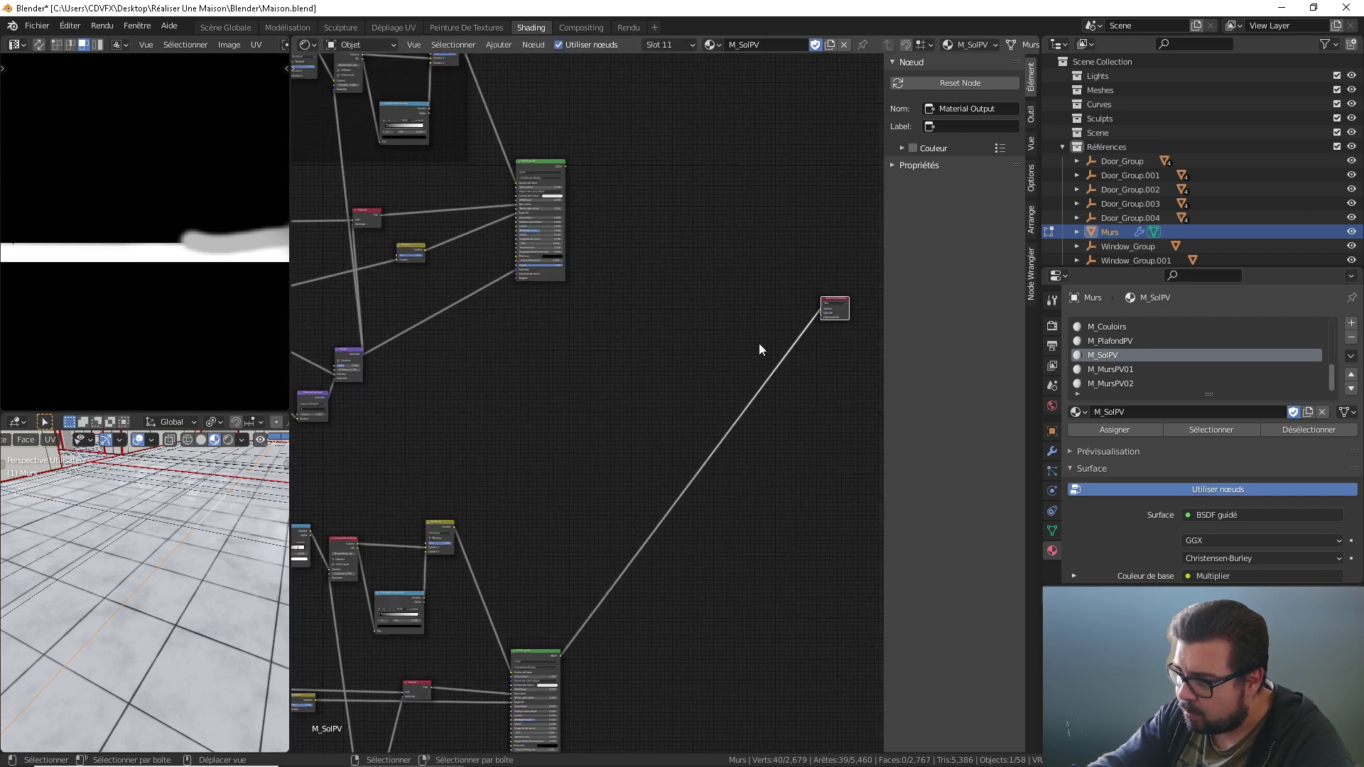
{"action": "key", "text": "shift+a"}
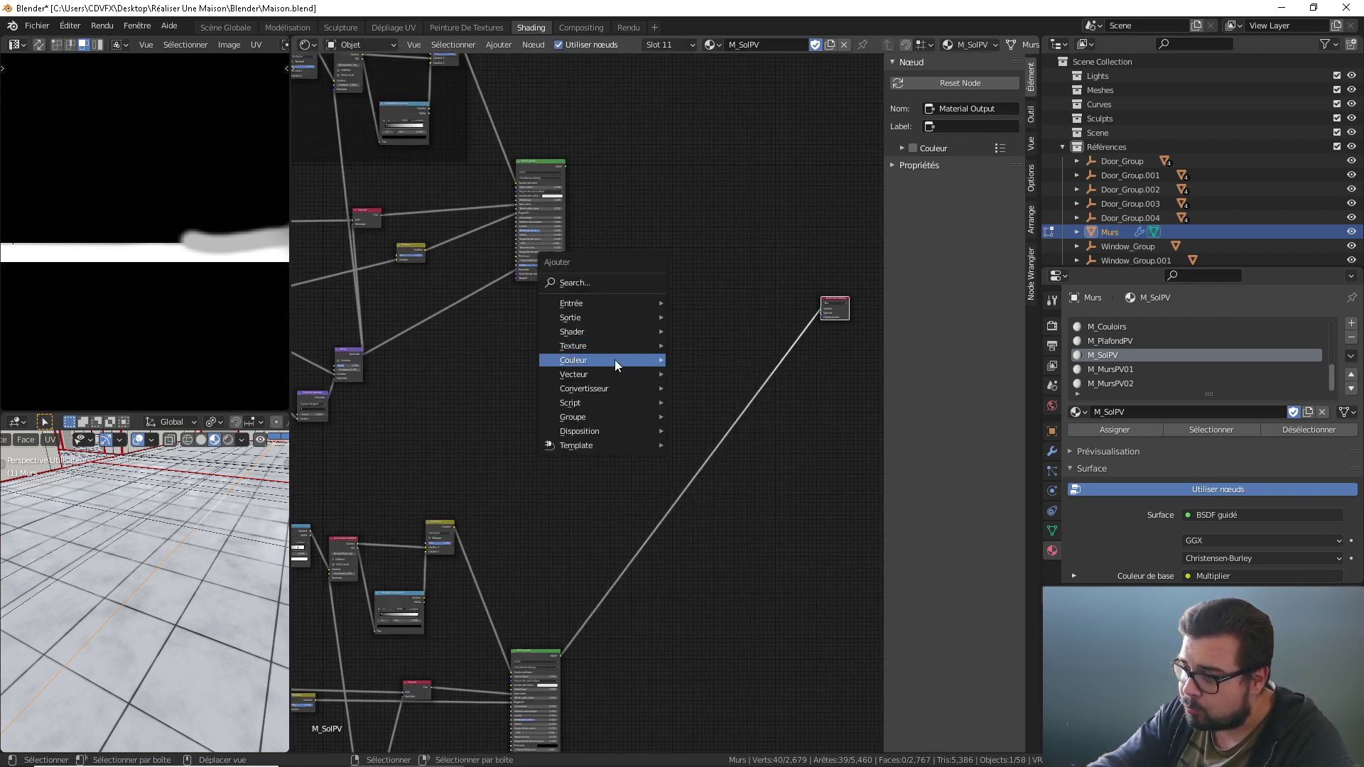
{"action": "mouse_move", "coordinate": [616, 360]}
{"action": "left_click", "coordinate": [727, 437]}
{"action": "left_click", "coordinate": [693, 316]}
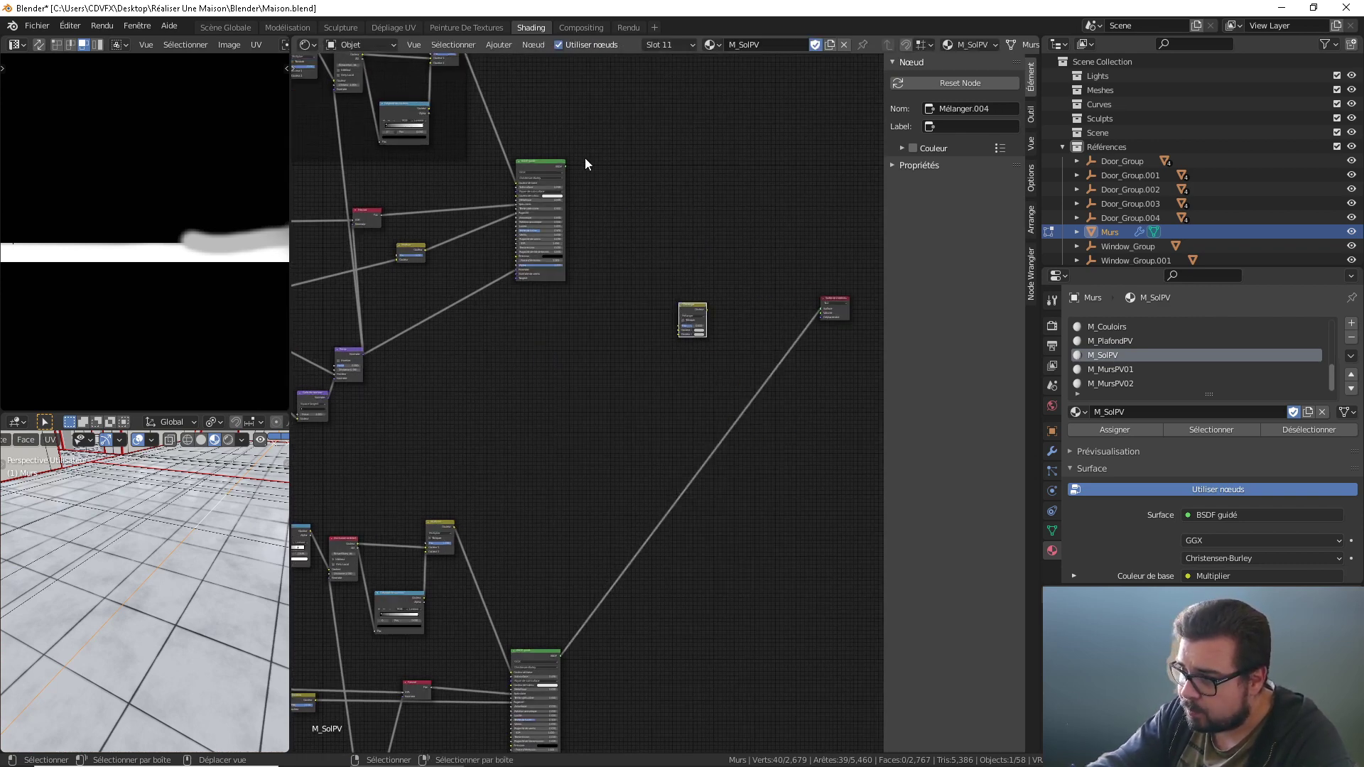
{"action": "mouse_move", "coordinate": [566, 167]}
{"action": "left_mouse_down"}
{"action": "mouse_move", "coordinate": [599, 173]}
{"action": "mouse_move", "coordinate": [680, 331]}
{"action": "left_mouse_up"}
{"action": "scroll", "coordinate": [581, 298], "scroll_direction": "down", "scroll_amount": 1, "text": "ctrl"}
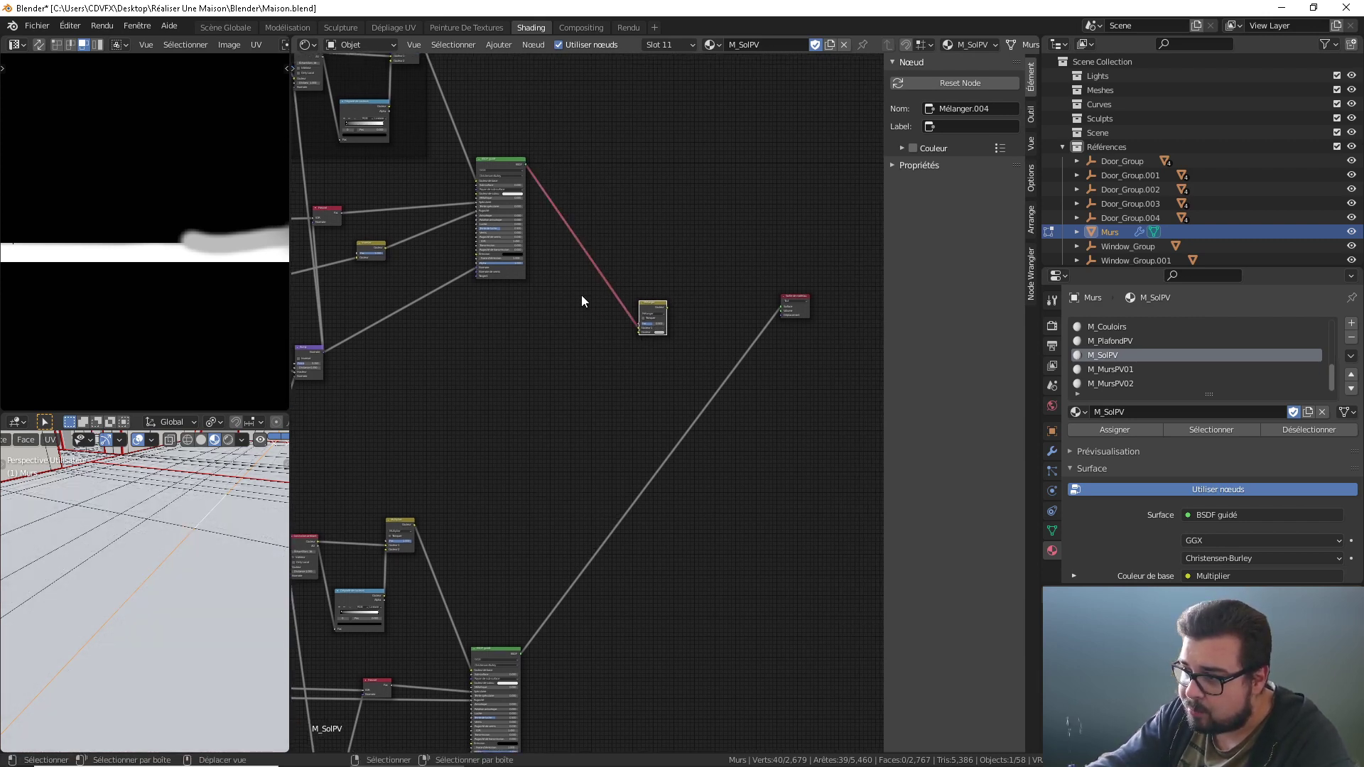
{"action": "scroll", "coordinate": [629, 331], "scroll_direction": "up", "scroll_amount": 3}
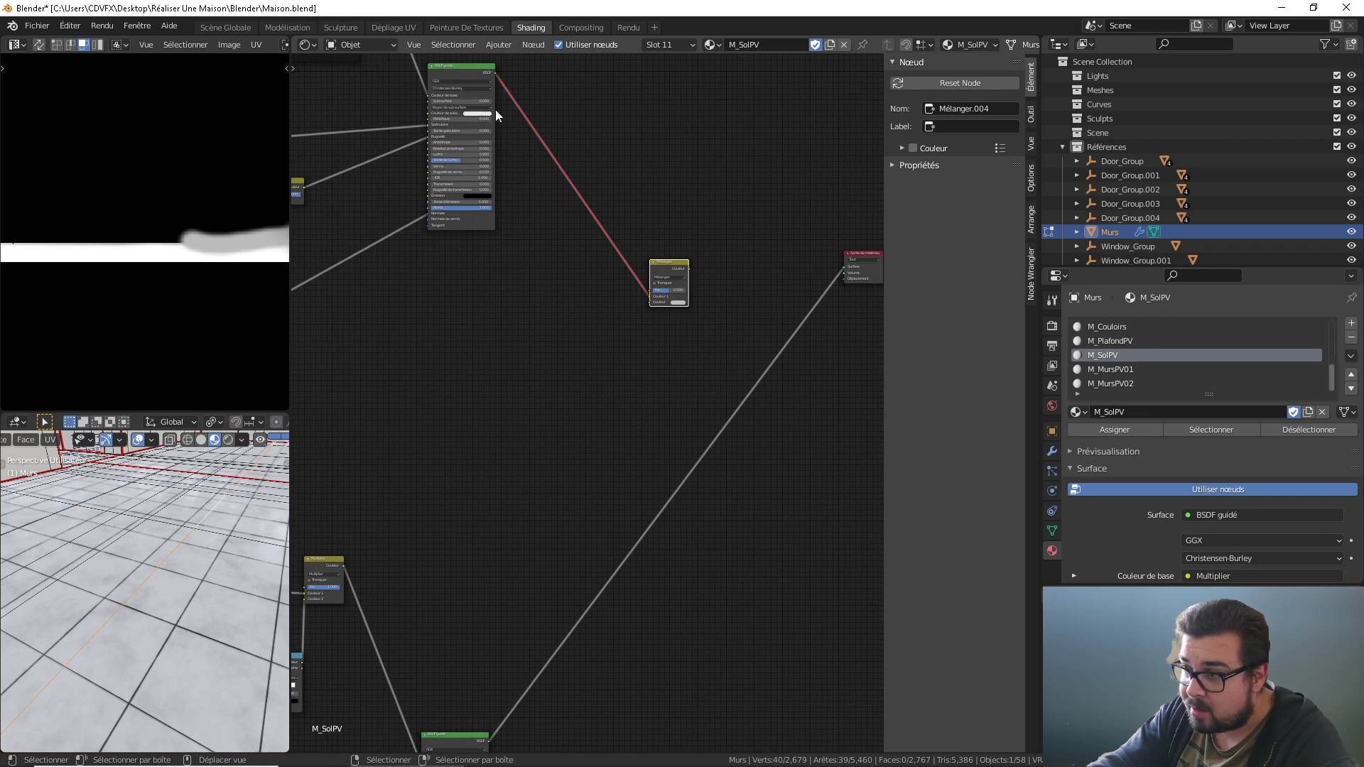
{"action": "scroll", "coordinate": [696, 277], "scroll_direction": "up", "scroll_amount": 1}
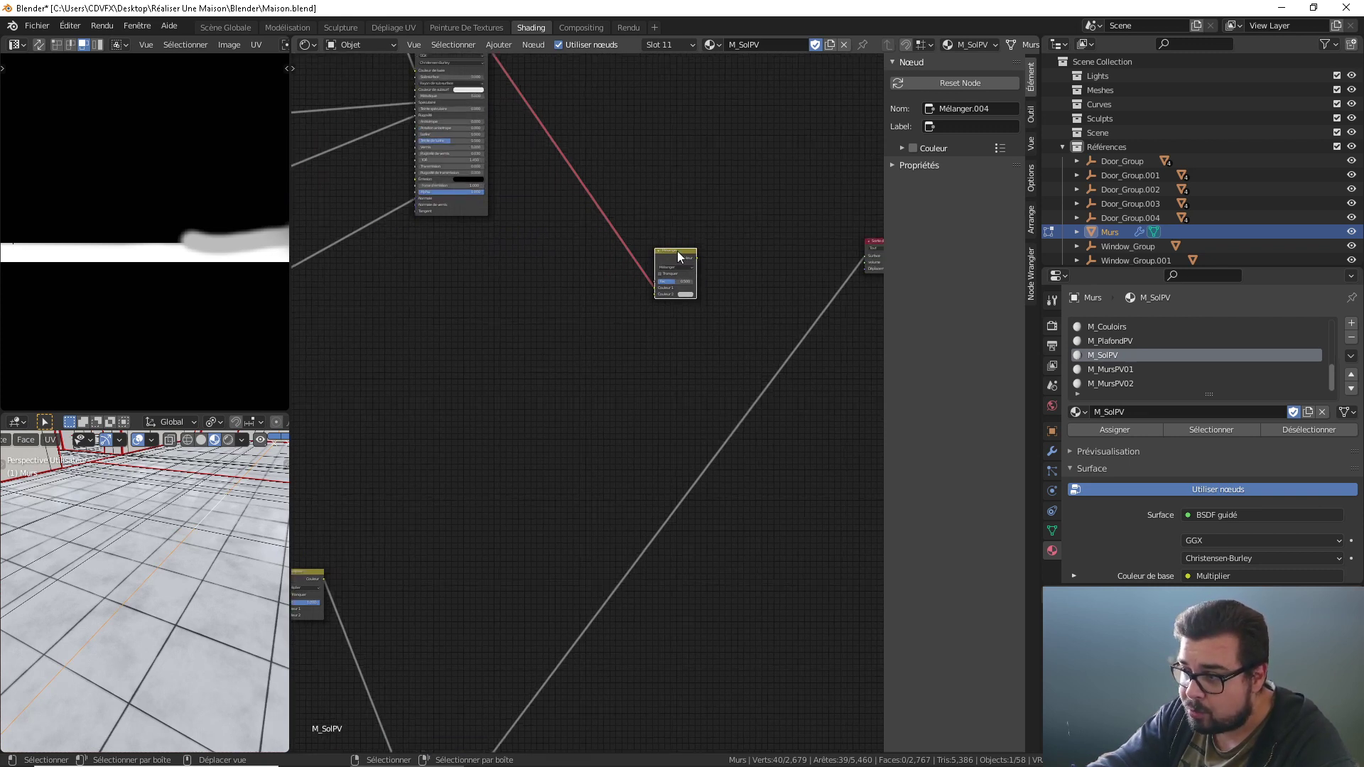
{"action": "key", "text": "Delete"}
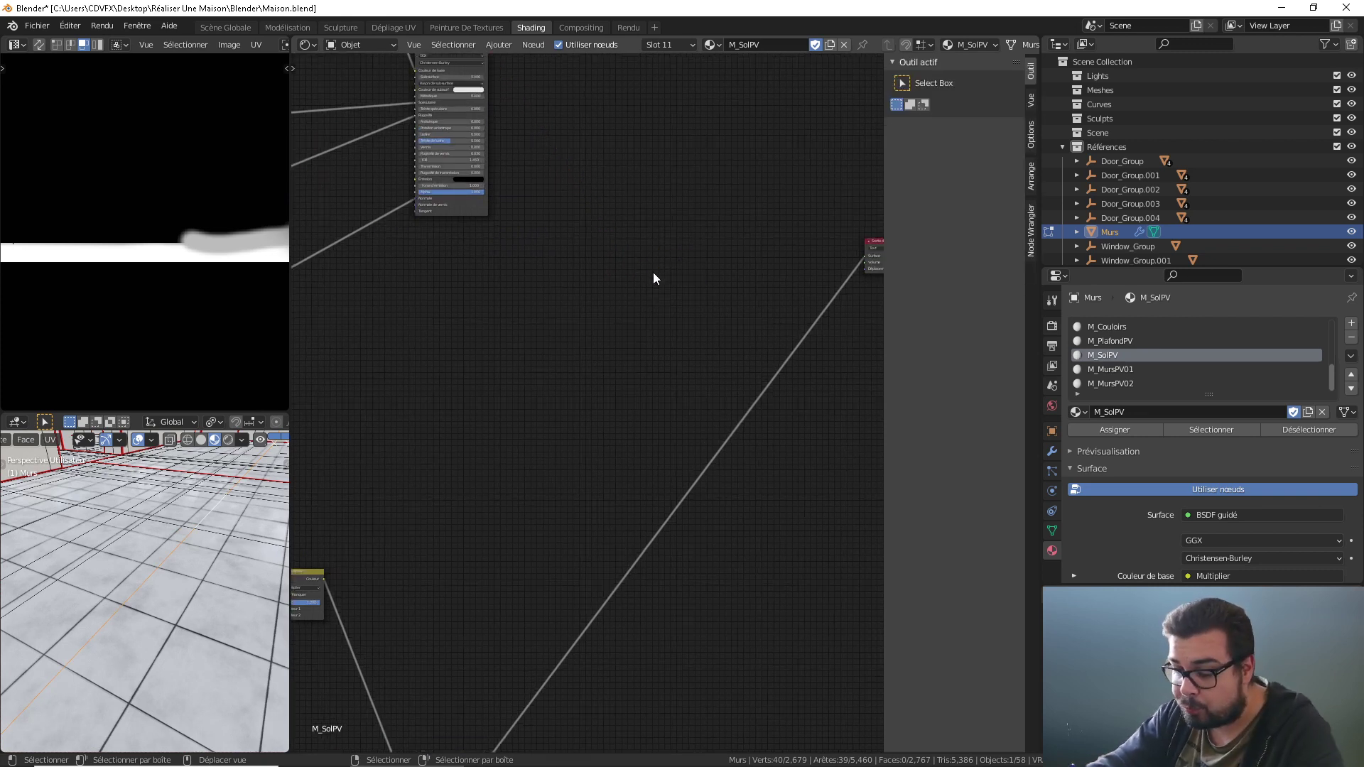
Step: Add a Mix Shader node before the Material Output and connect the upper Principled BSDF to its first shader input
{"action": "key", "text": "shift+a"}
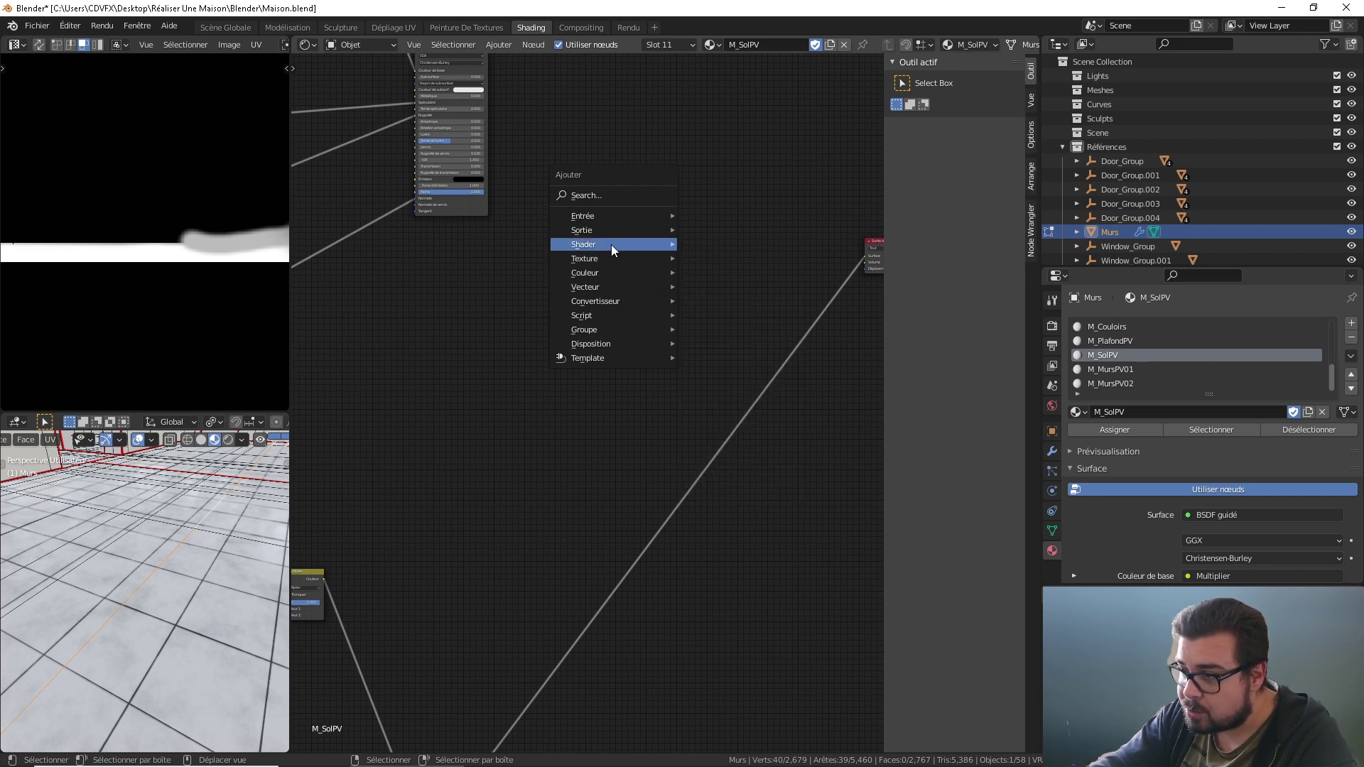
{"action": "mouse_move", "coordinate": [612, 245]}
{"action": "left_click", "coordinate": [736, 351]}
{"action": "left_click", "coordinate": [589, 228]}
{"action": "middle_click_drag", "start_coordinate": [590, 227], "coordinate": [579, 309]}
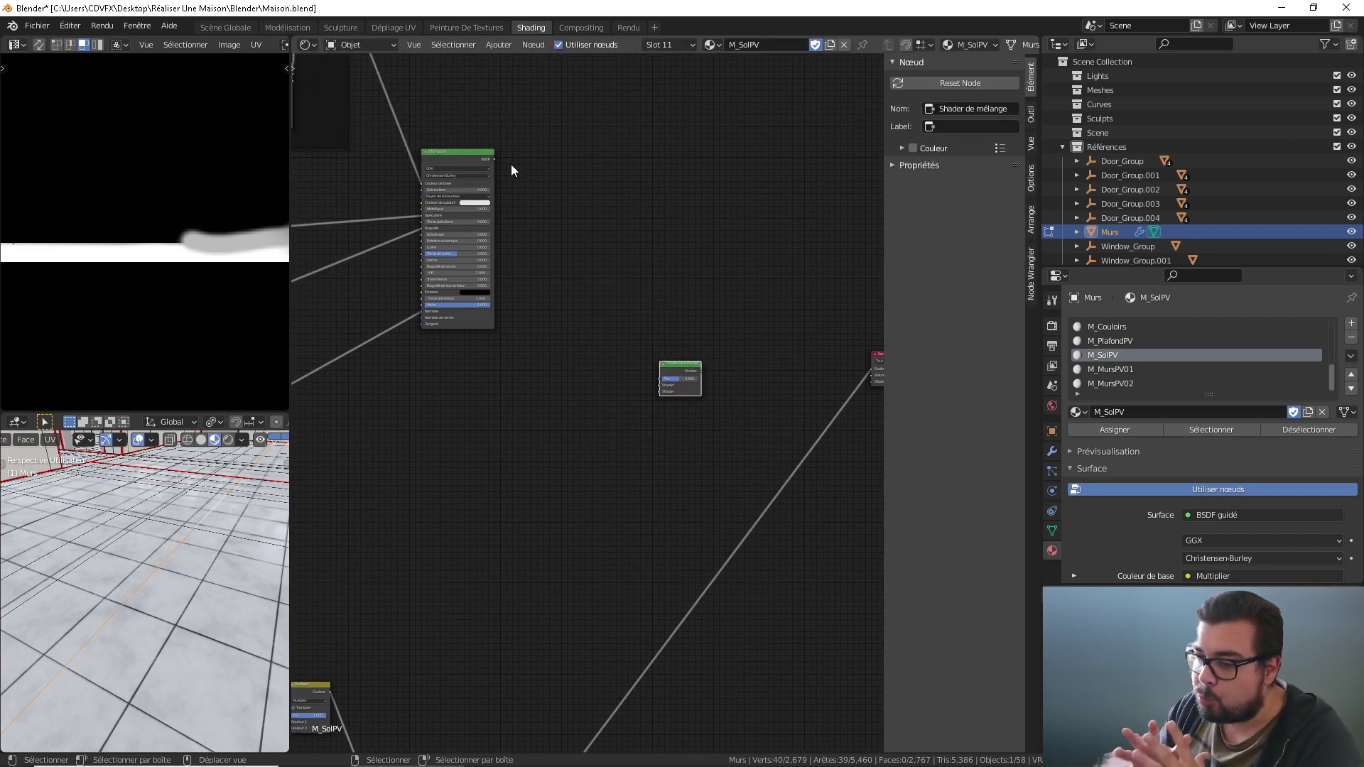
{"action": "middle_click_drag", "start_coordinate": [498, 71], "coordinate": [519, 105]}
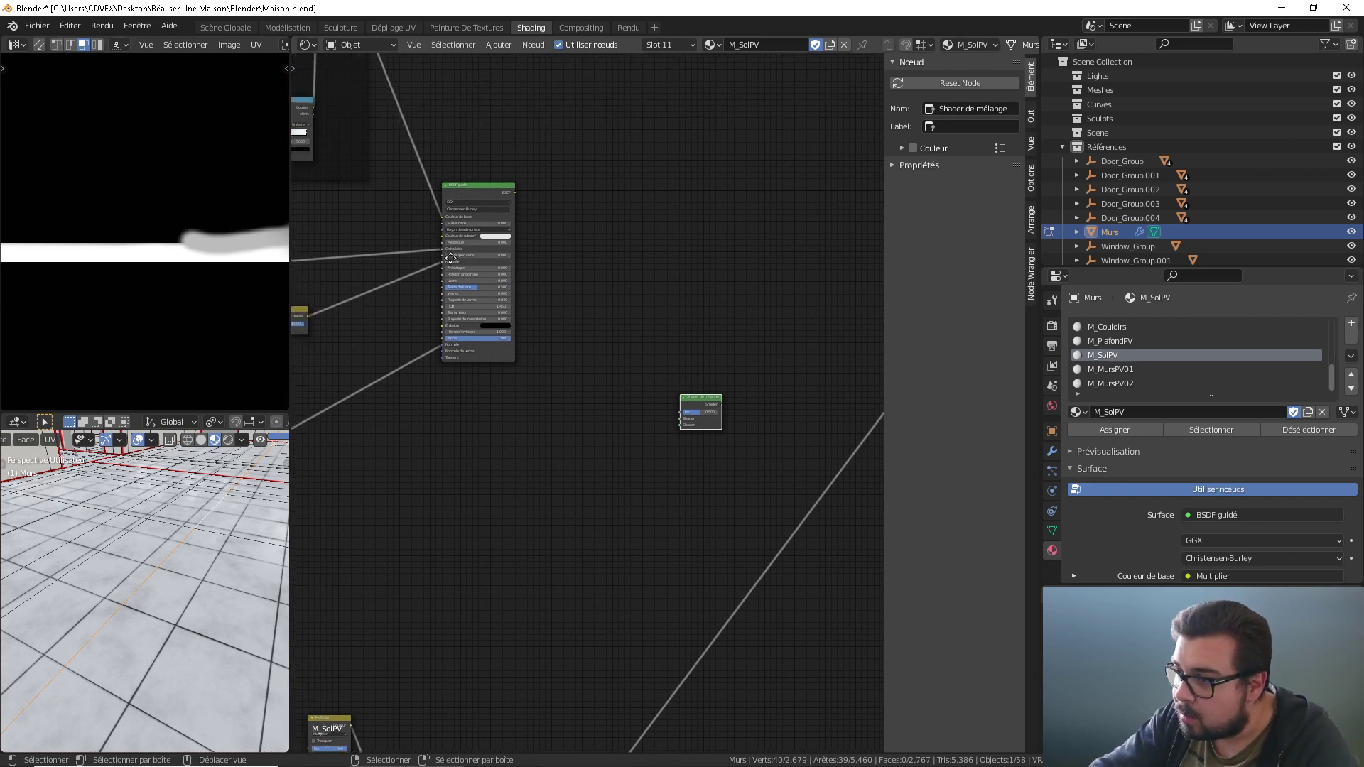
{"action": "scroll", "coordinate": [523, 386], "scroll_direction": "up", "scroll_amount": 4}
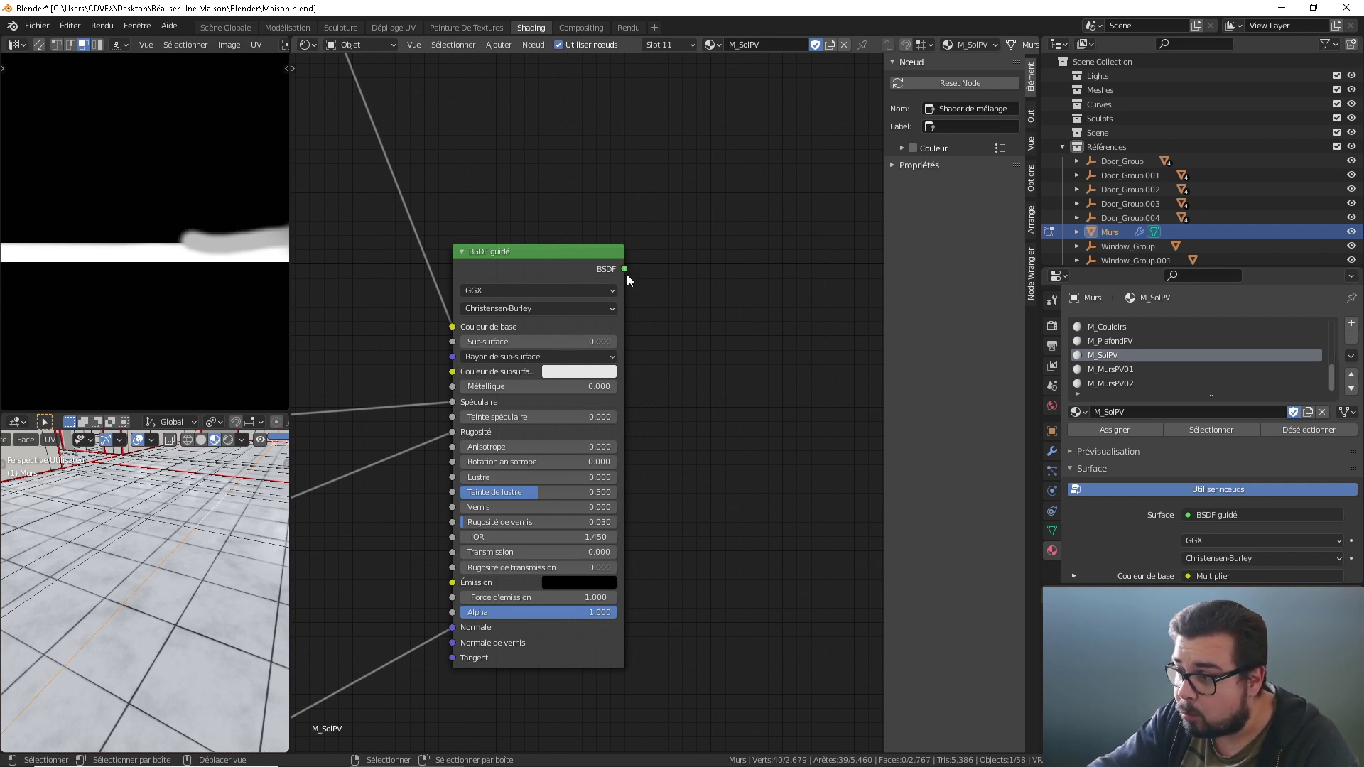
{"action": "scroll", "coordinate": [681, 414], "scroll_direction": "down", "scroll_amount": 5}
{"action": "left_click_drag", "start_coordinate": [556, 310], "coordinate": [691, 512]}
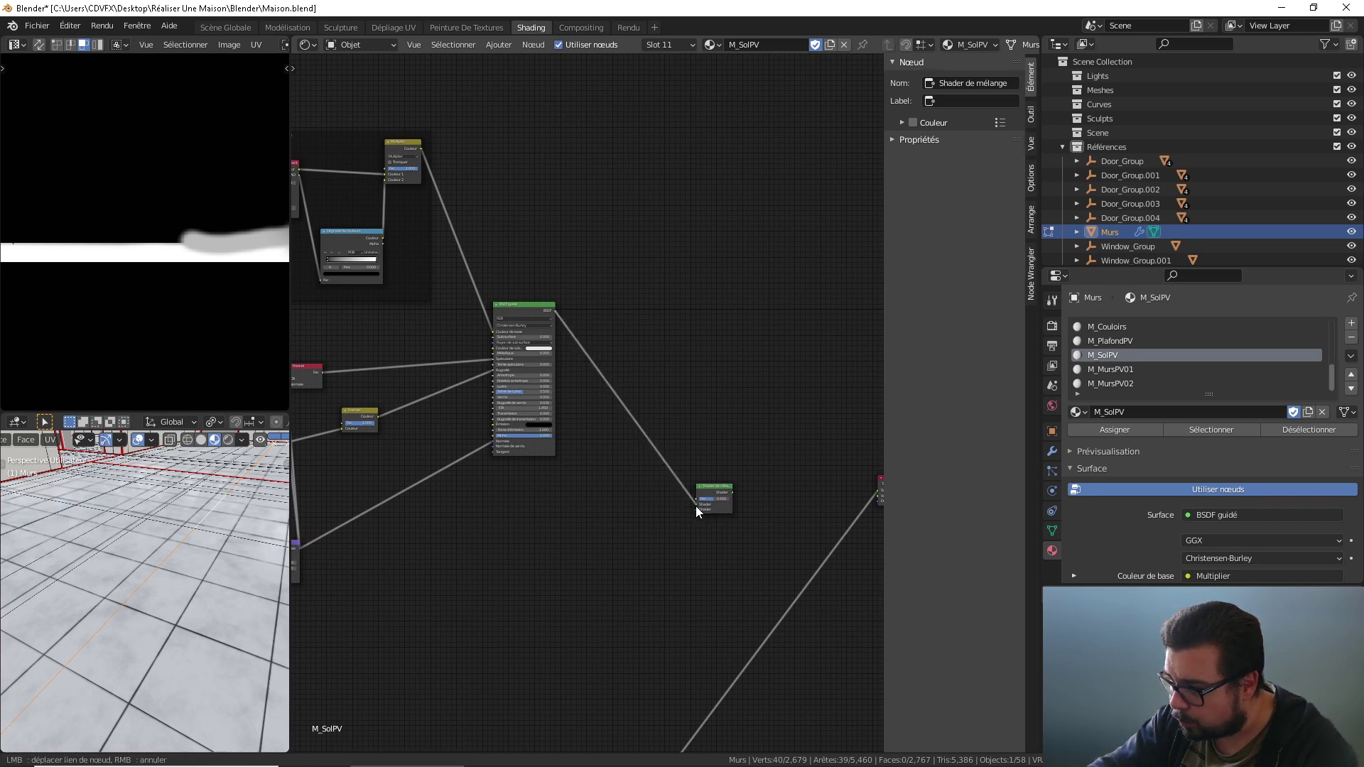
Step: Connect the lower Principled BSDF to the Mix Shader's second shader input and the Mix Shader's output to the Material Output's surface
{"action": "scroll", "coordinate": [513, 511], "scroll_direction": "down", "scroll_amount": 5, "text": "shift"}
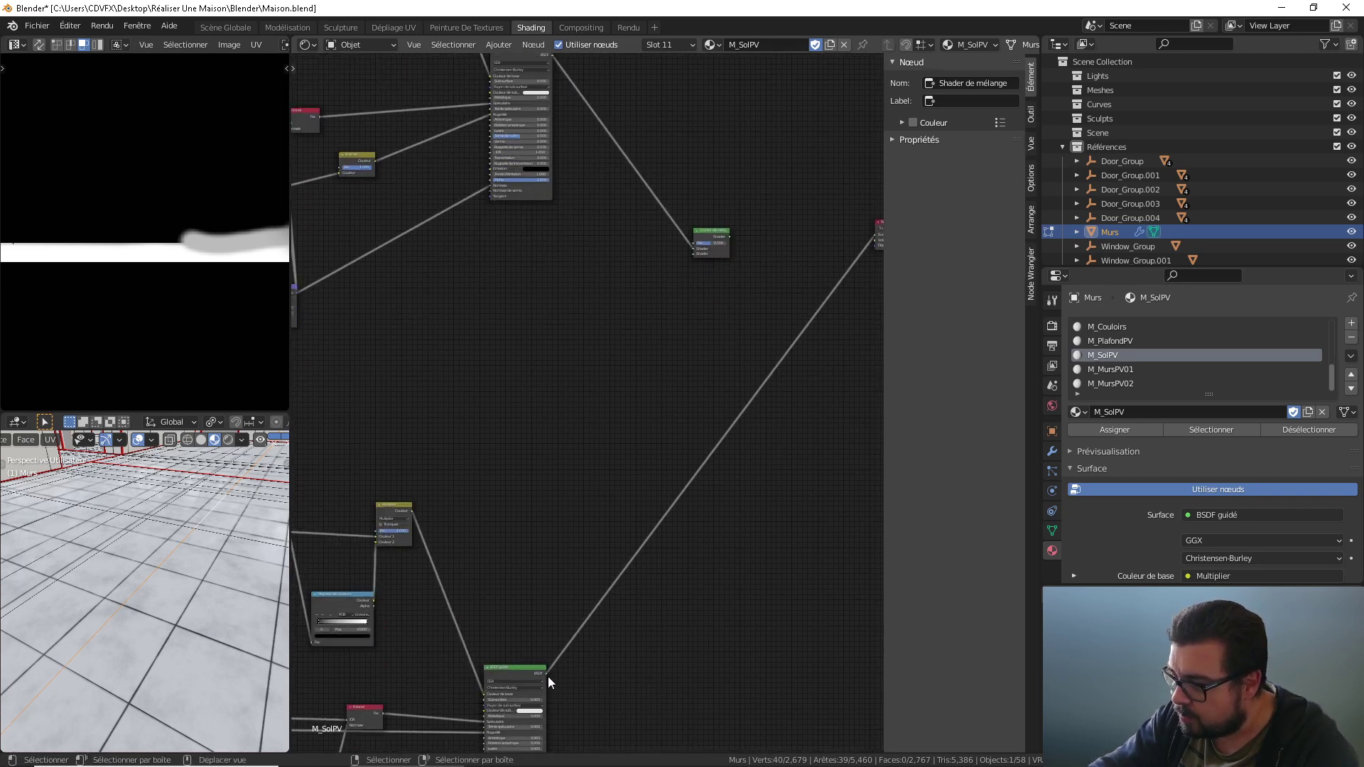
{"action": "left_click_drag", "start_coordinate": [547, 675], "coordinate": [692, 256]}
{"action": "middle_click_drag", "start_coordinate": [692, 256], "coordinate": [553, 304]}
{"action": "left_click_drag", "start_coordinate": [550, 306], "coordinate": [696, 305]}
{"action": "middle_click_drag", "start_coordinate": [585, 304], "coordinate": [651, 307]}
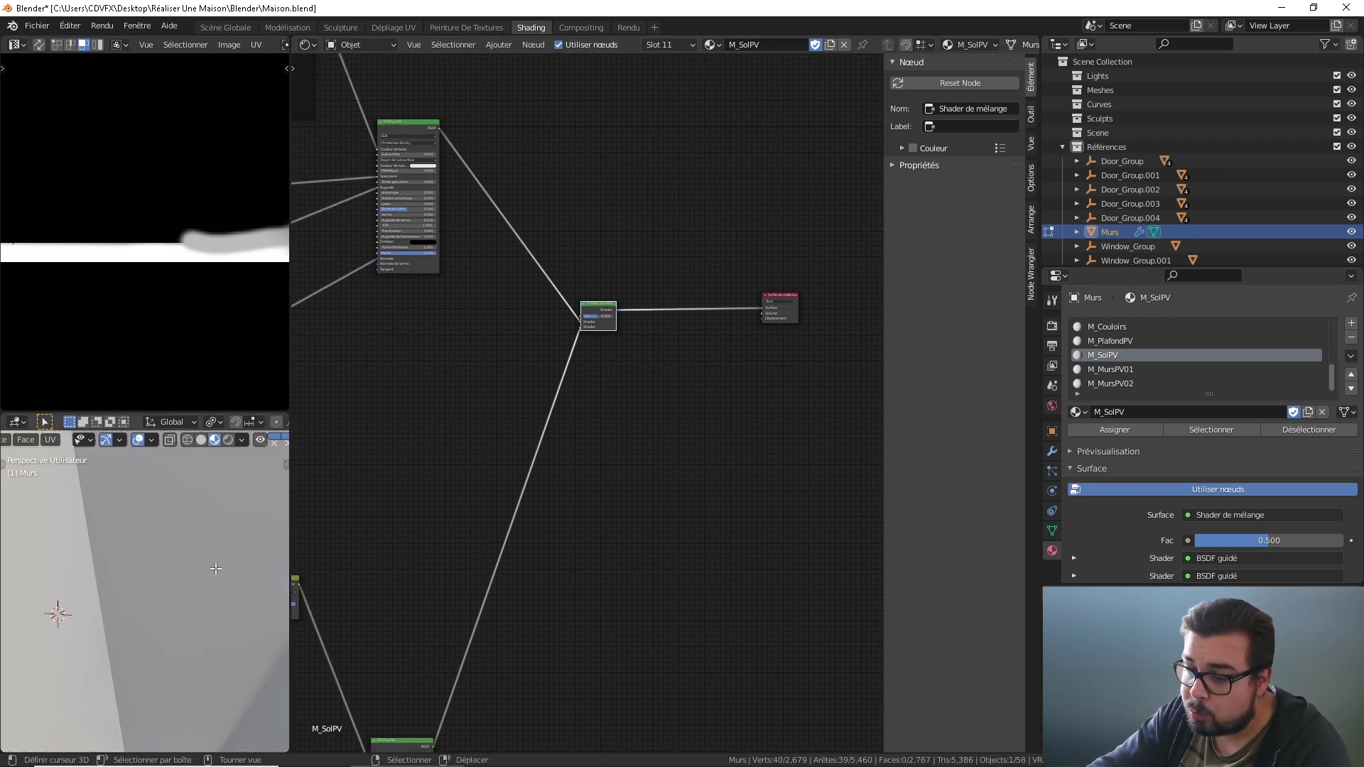
Step: Leave Edit Mode on the Murs object and examine the blended floor material up close and across the room
{"action": "mouse_move", "coordinate": [215, 569]}
{"action": "middle_mouse_down"}
{"action": "mouse_move", "coordinate": [200, 590]}
{"action": "mouse_move", "coordinate": [200, 575]}
{"action": "middle_mouse_up"}
{"action": "key", "text": "Tab"}
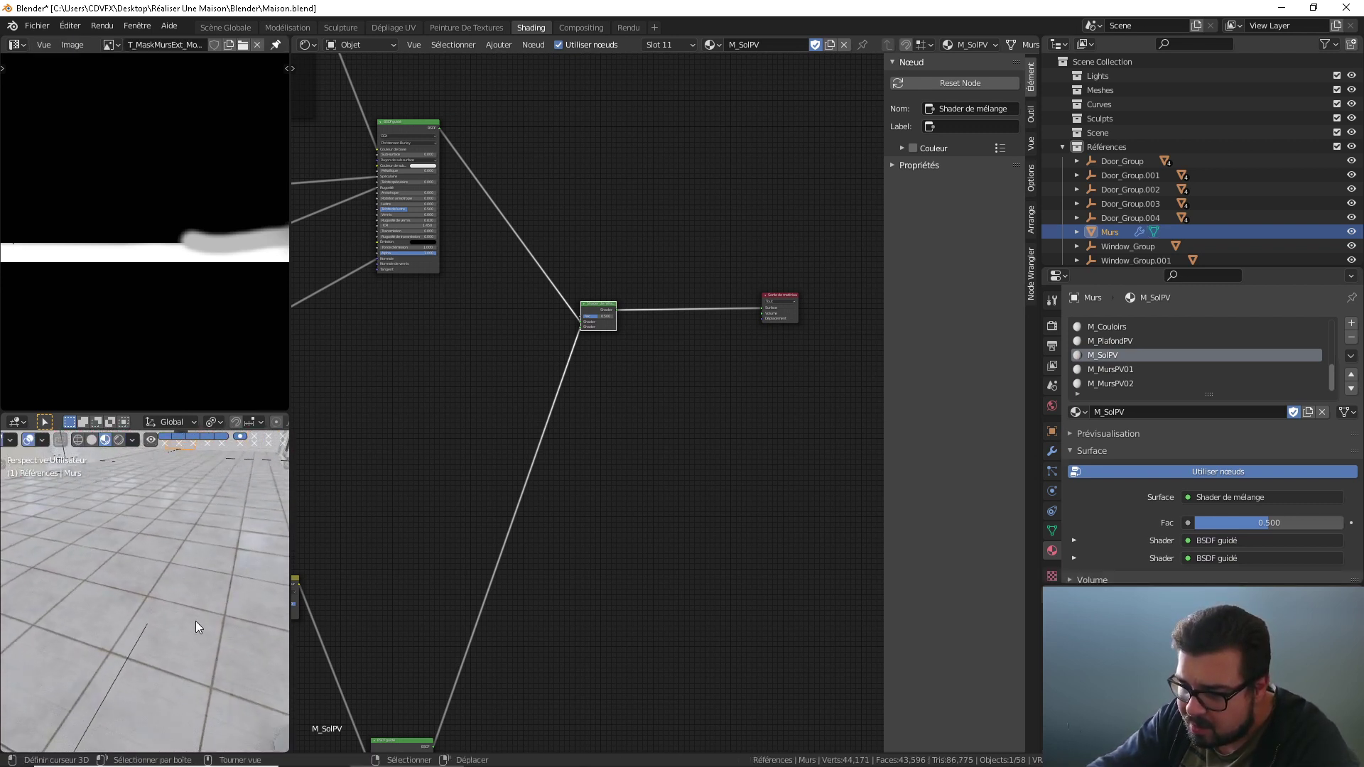
{"action": "middle_click_drag", "start_coordinate": [196, 625], "coordinate": [189, 658]}
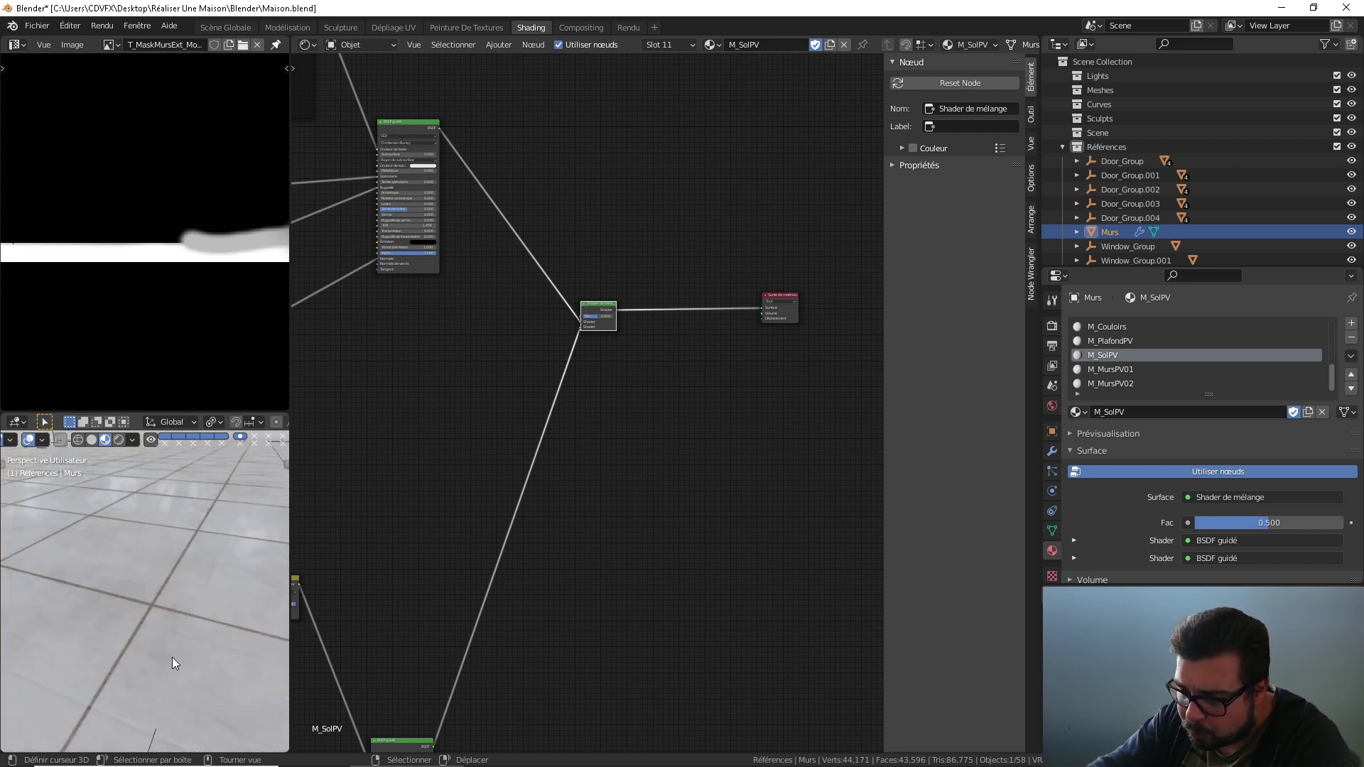
{"action": "middle_click_drag", "start_coordinate": [475, 451], "coordinate": [503, 497]}
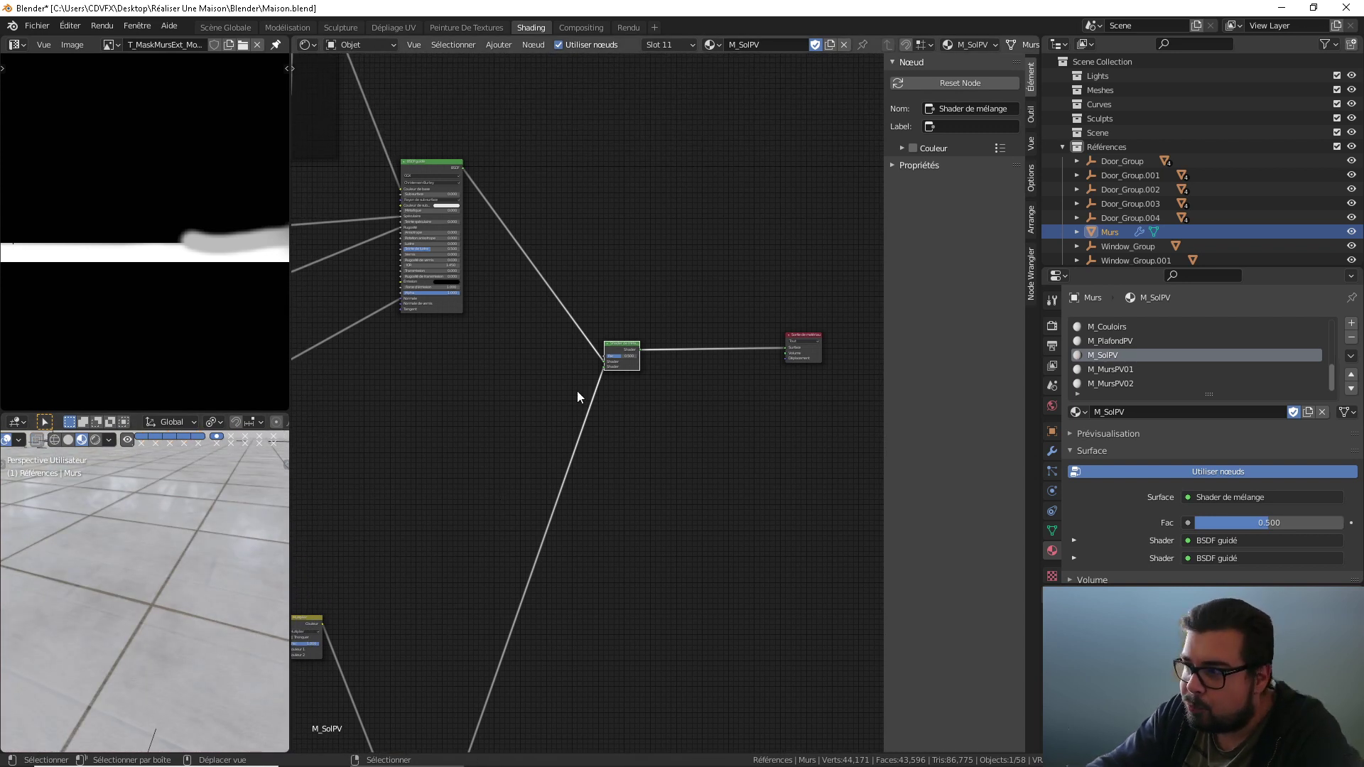
{"action": "middle_click_drag", "start_coordinate": [578, 393], "coordinate": [594, 450]}
{"action": "middle_click_drag", "start_coordinate": [262, 506], "coordinate": [142, 591]}
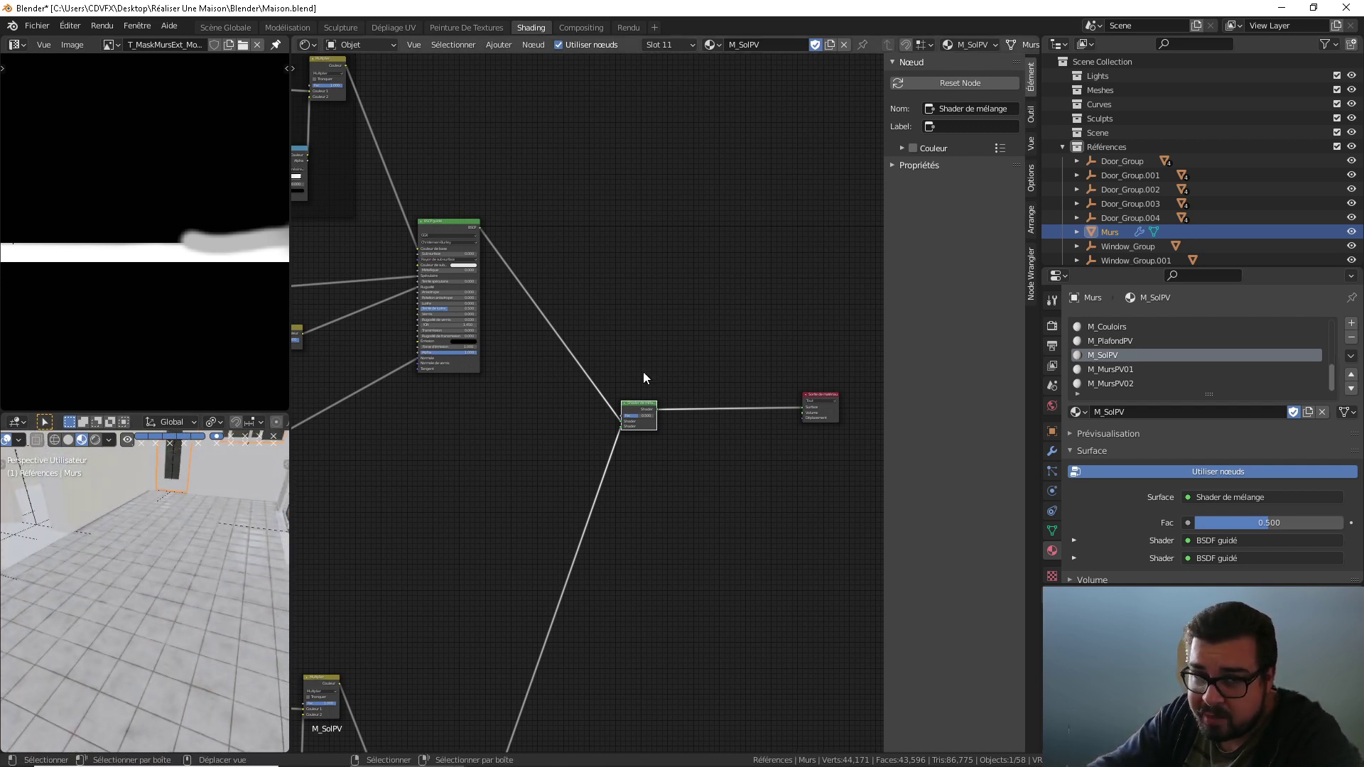
Step: Move the Mix Shader closer to the Material Output, add a Gradient Texture node and connect its color output to the Mix Shader's factor
{"action": "middle_click_drag", "start_coordinate": [627, 357], "coordinate": [653, 367]}
{"action": "left_click_drag", "start_coordinate": [677, 411], "coordinate": [745, 383]}
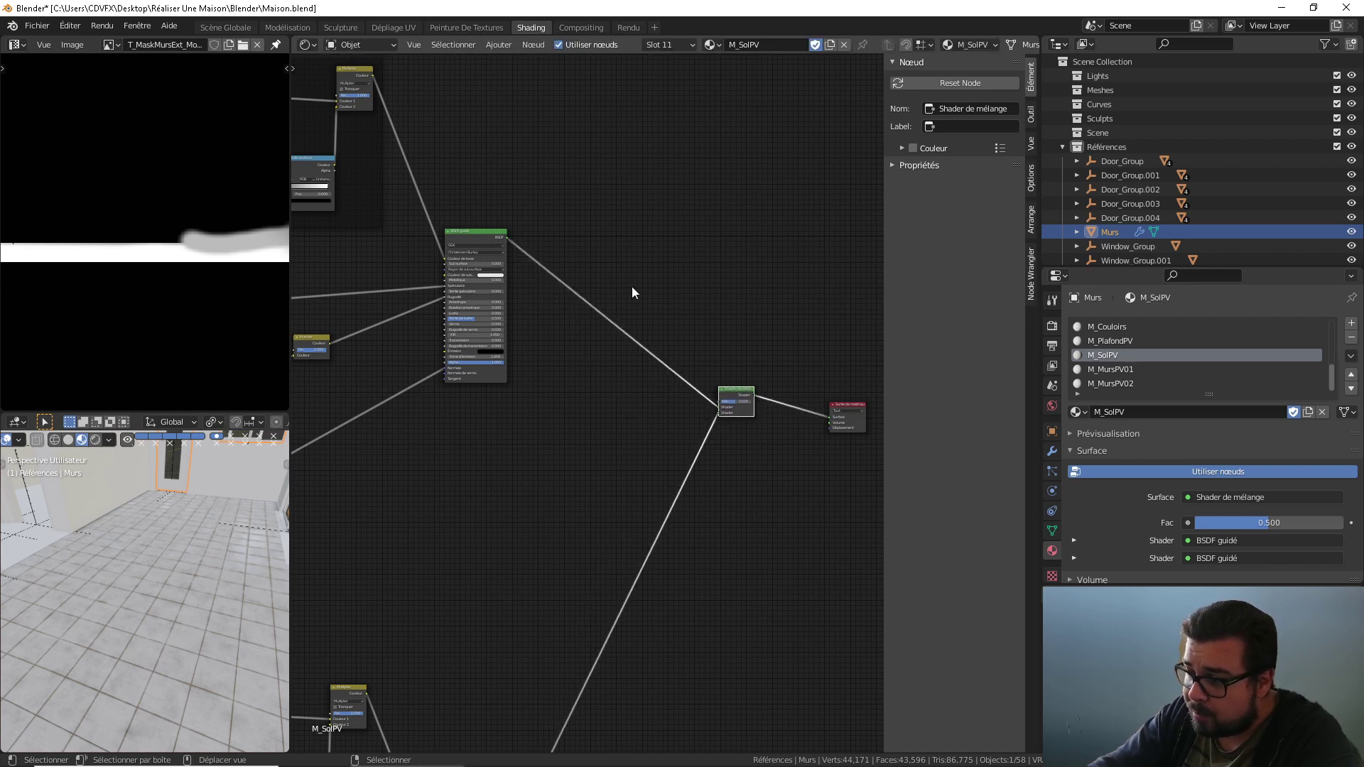
{"action": "middle_click_drag", "start_coordinate": [600, 235], "coordinate": [620, 301]}
{"action": "key", "text": "shift+a"}
{"action": "mouse_move", "coordinate": [558, 270]}
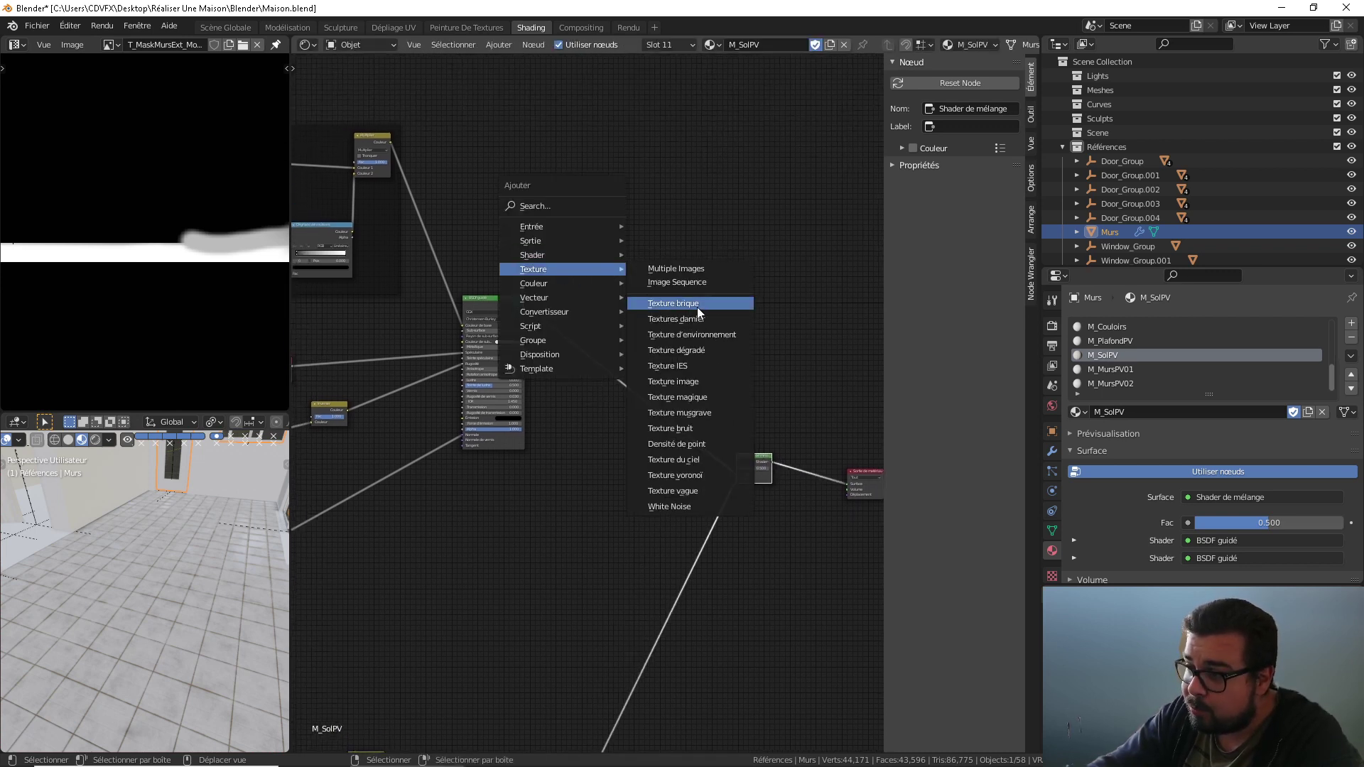
{"action": "left_click", "coordinate": [707, 348]}
{"action": "left_click", "coordinate": [650, 307]}
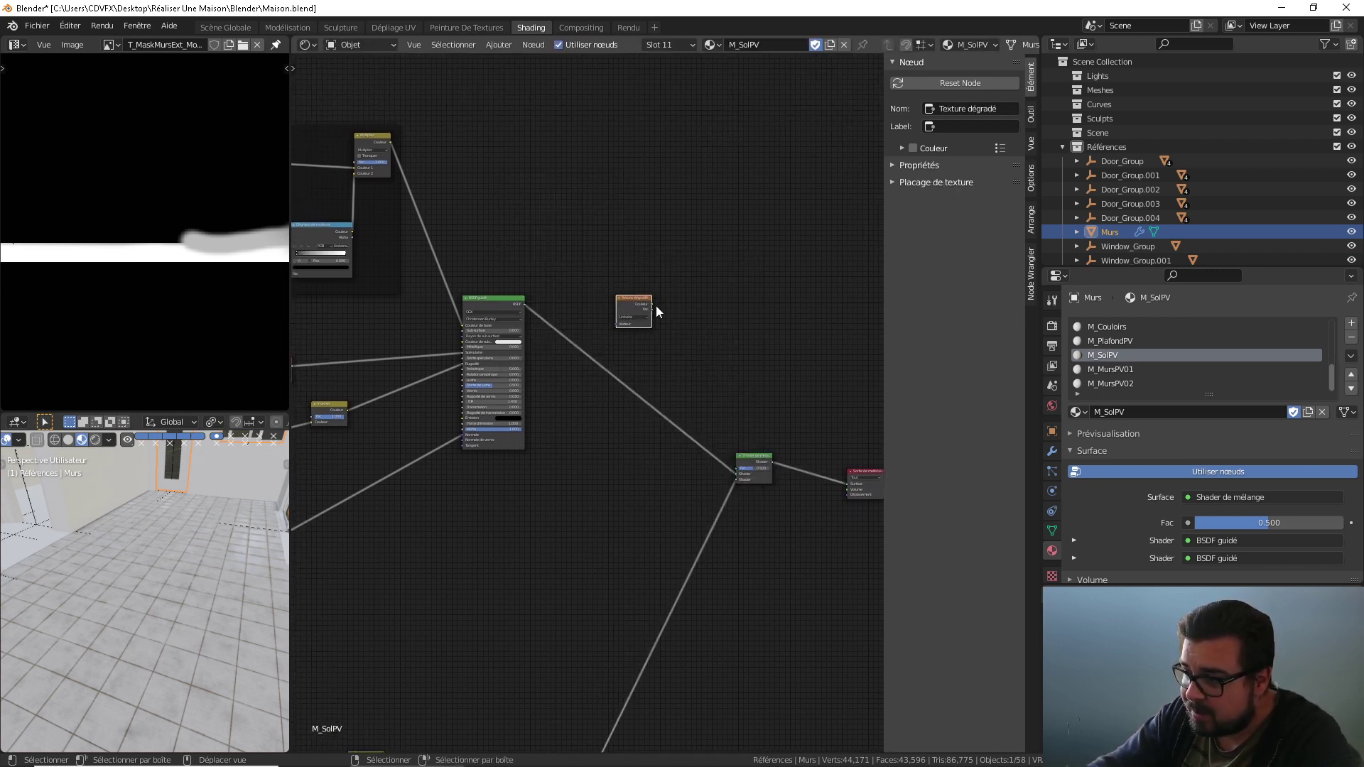
{"action": "left_click_drag", "start_coordinate": [652, 308], "coordinate": [737, 468]}
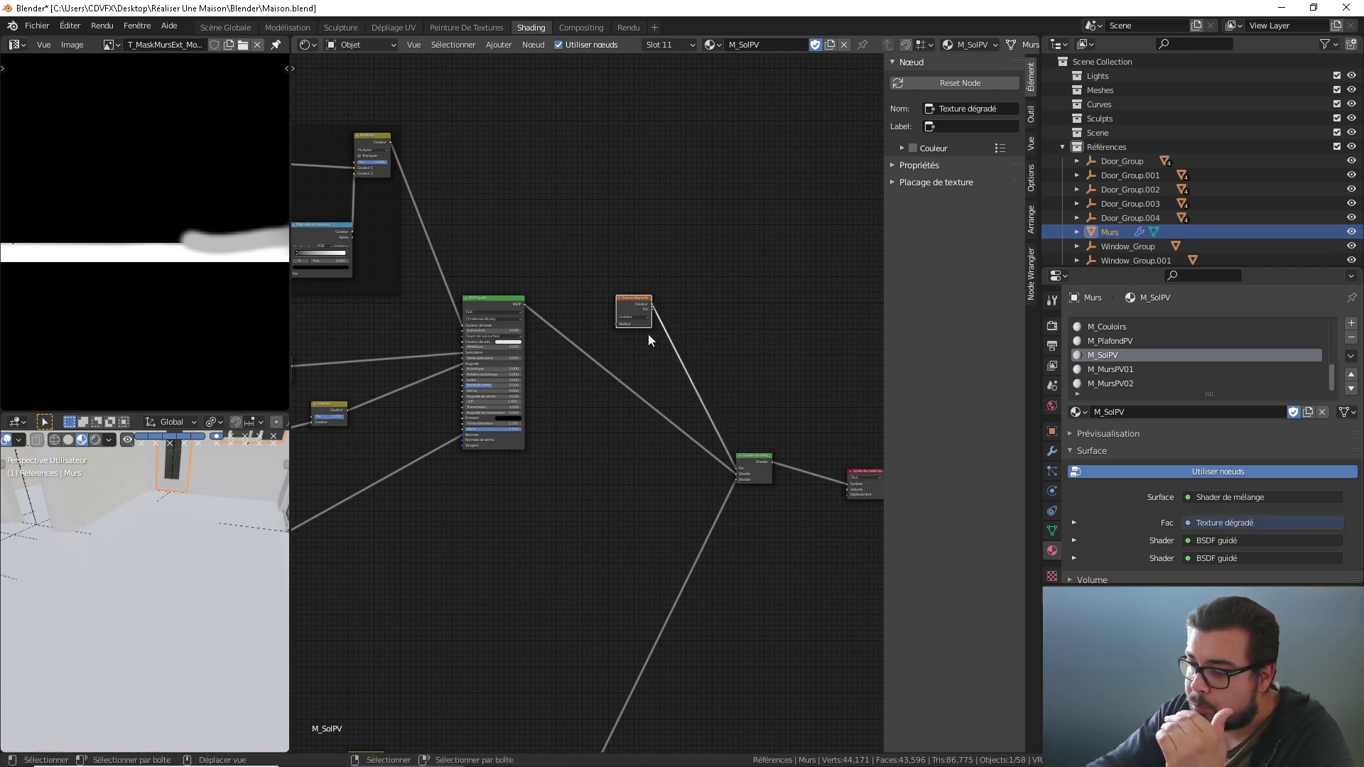
Step: Preview the Gradient Texture on the floor and add Texture Coordinate and Mapping nodes feeding it, placed above the upper Principled BSDF
{"action": "left_click", "coordinate": [636, 299], "text": "ctrl+shift"}
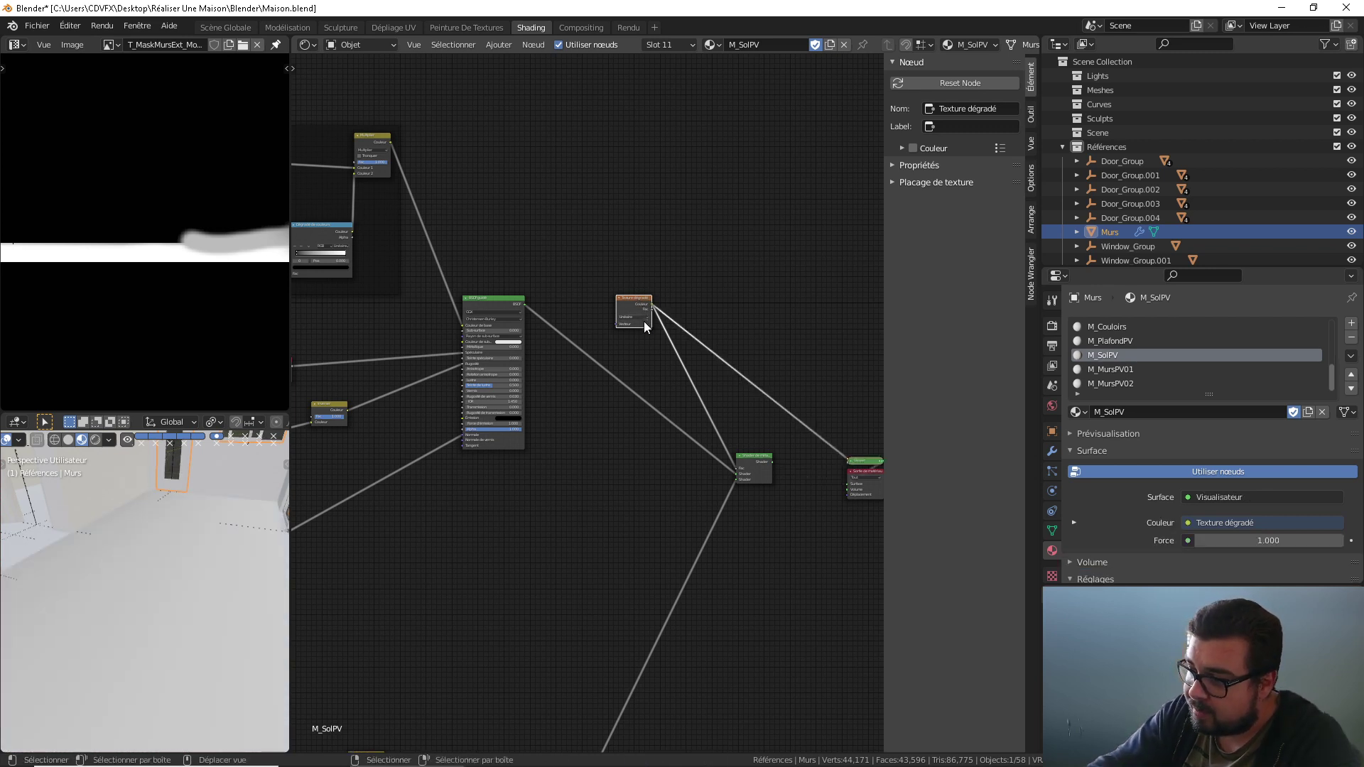
{"action": "middle_click_drag", "start_coordinate": [220, 550], "coordinate": [175, 578]}
{"action": "left_click_drag", "start_coordinate": [638, 298], "coordinate": [667, 205]}
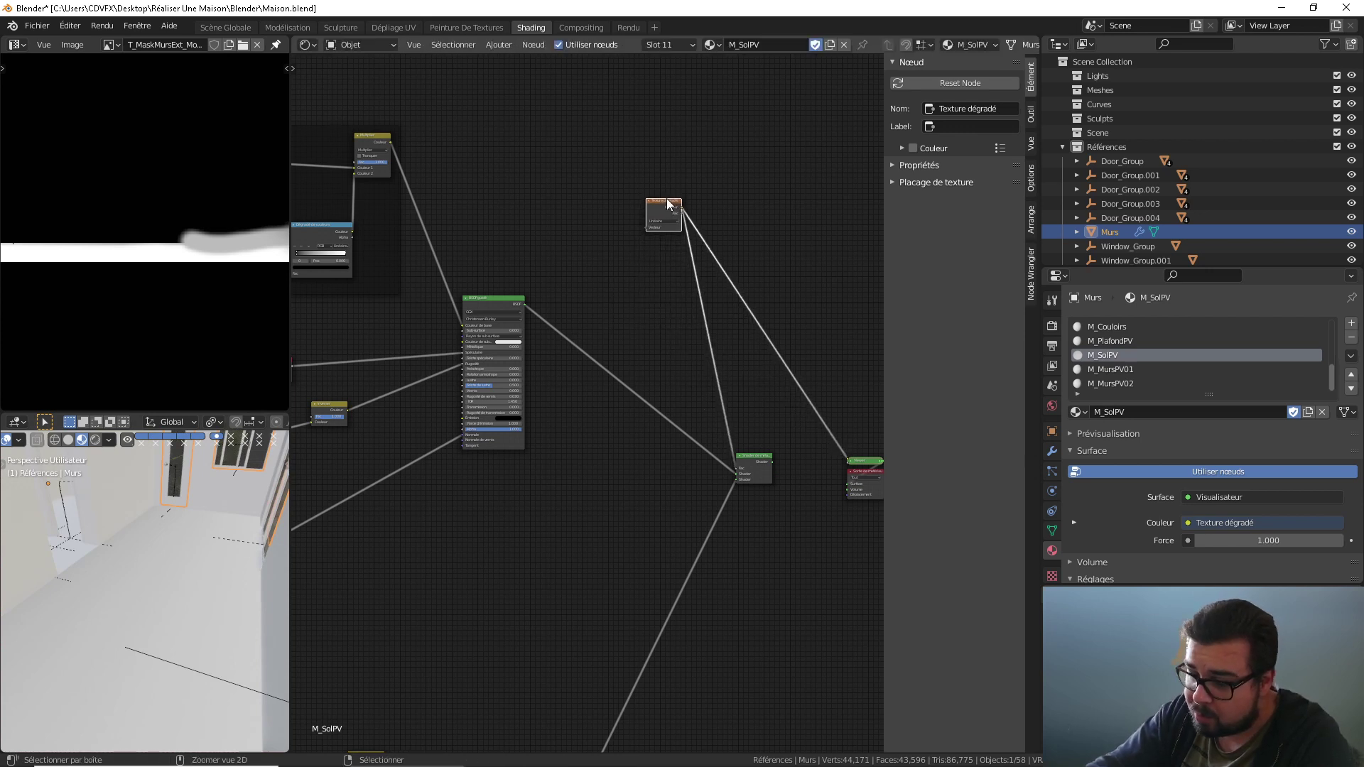
{"action": "key", "text": "ctrl+t"}
{"action": "middle_click_drag", "start_coordinate": [545, 192], "coordinate": [559, 230]}
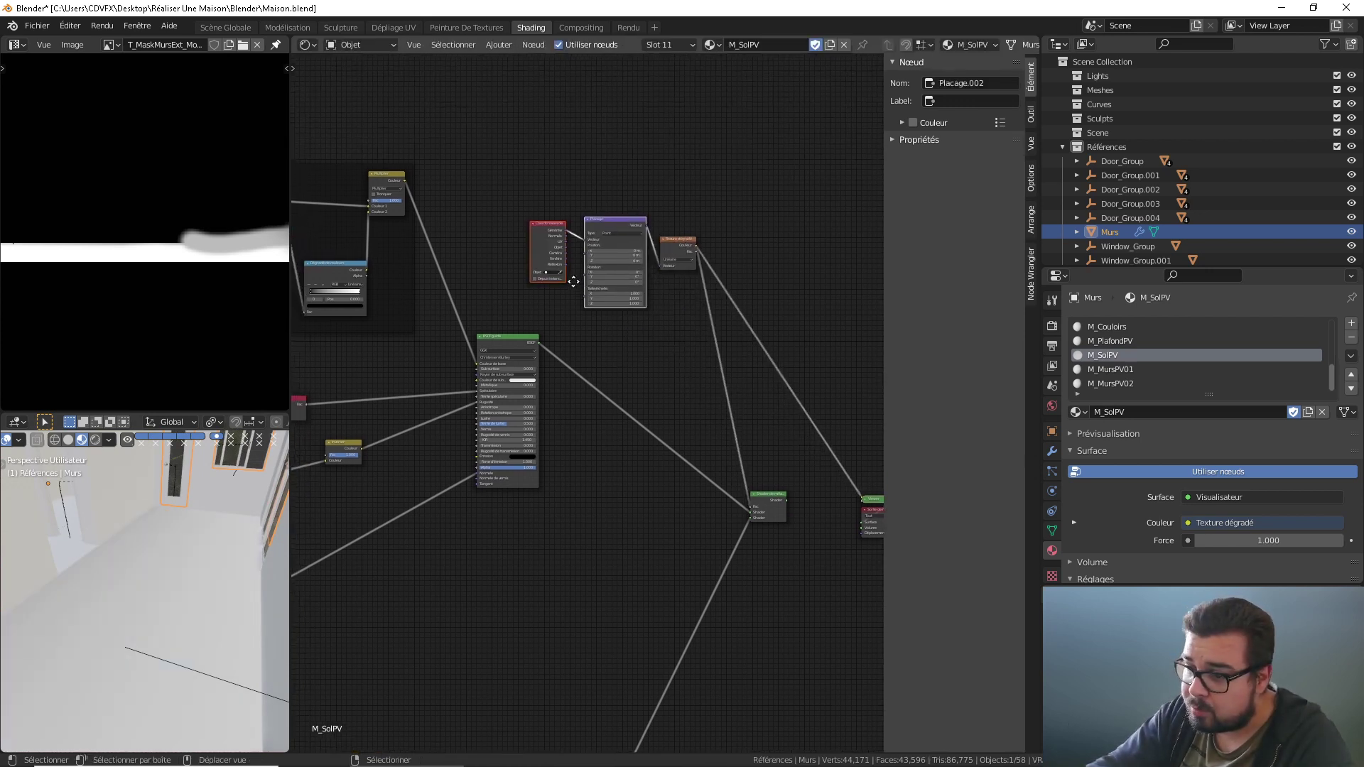
{"action": "left_click_drag", "start_coordinate": [559, 230], "coordinate": [532, 179]}
{"action": "middle_click_drag", "start_coordinate": [532, 179], "coordinate": [546, 297]}
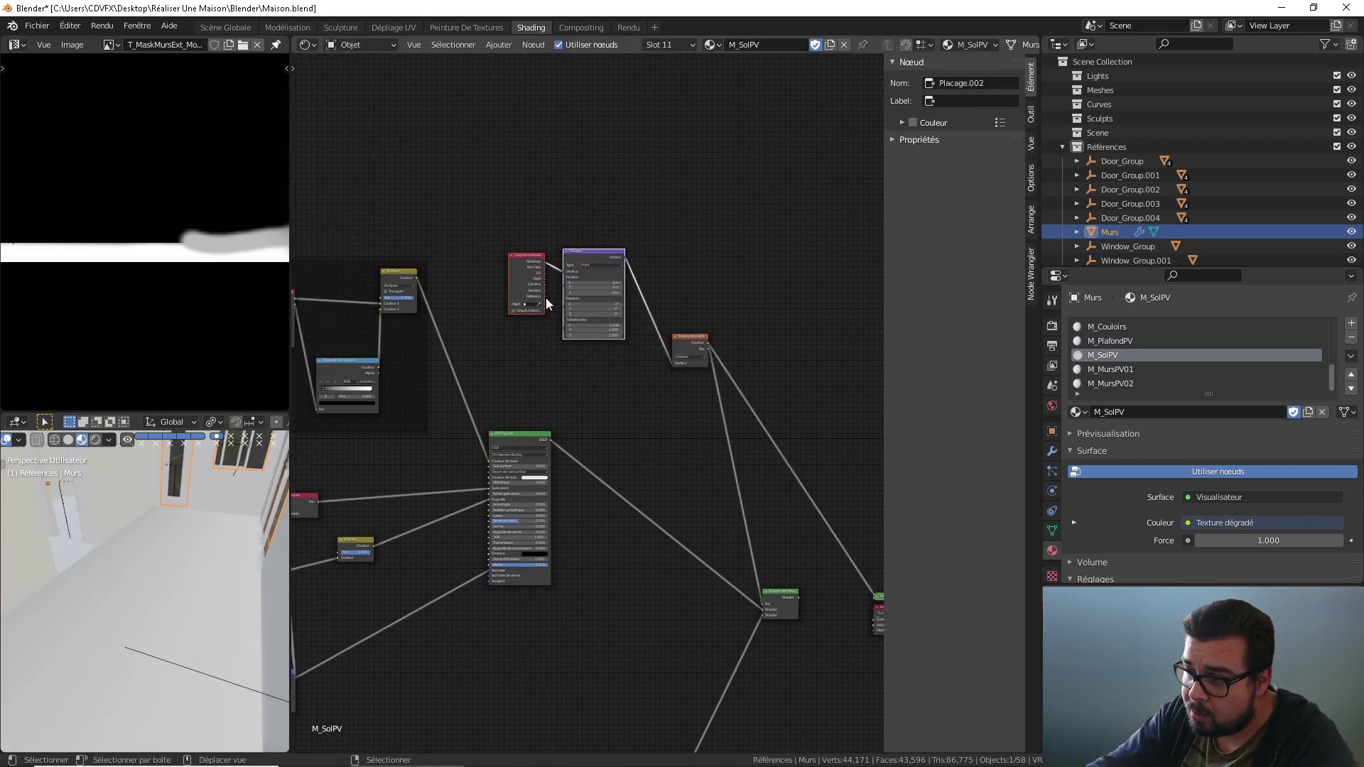
Step: Connect the Texture Coordinate node's UV output to the Mapping node's vector input
{"action": "scroll", "coordinate": [540, 290], "scroll_direction": "up", "scroll_amount": 1}
{"action": "left_click_drag", "start_coordinate": [532, 240], "coordinate": [556, 238]}
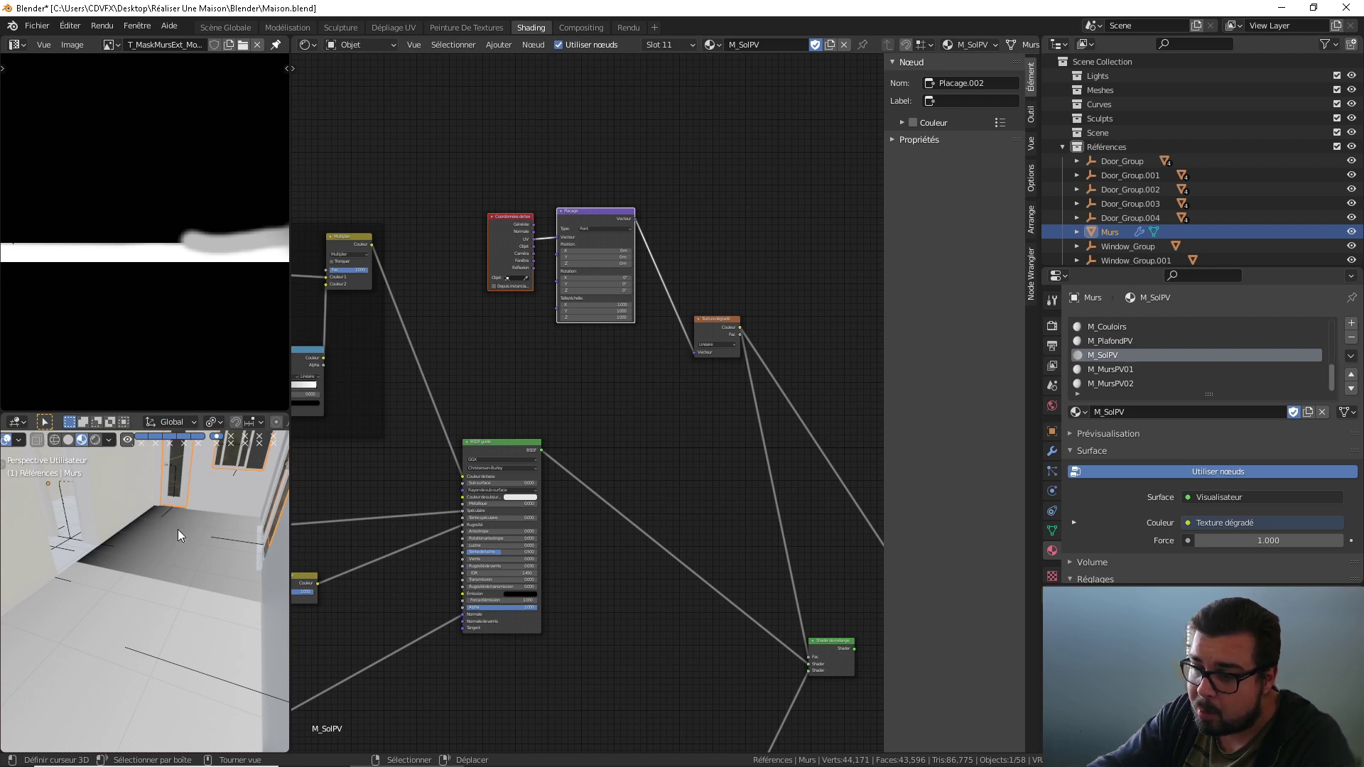
Step: Enter Edit Mode on Murs in the UV editing workspace, select the M_SolPV faces, inspect their UV layout and return to the shading workspace
{"action": "left_click", "coordinate": [393, 27]}
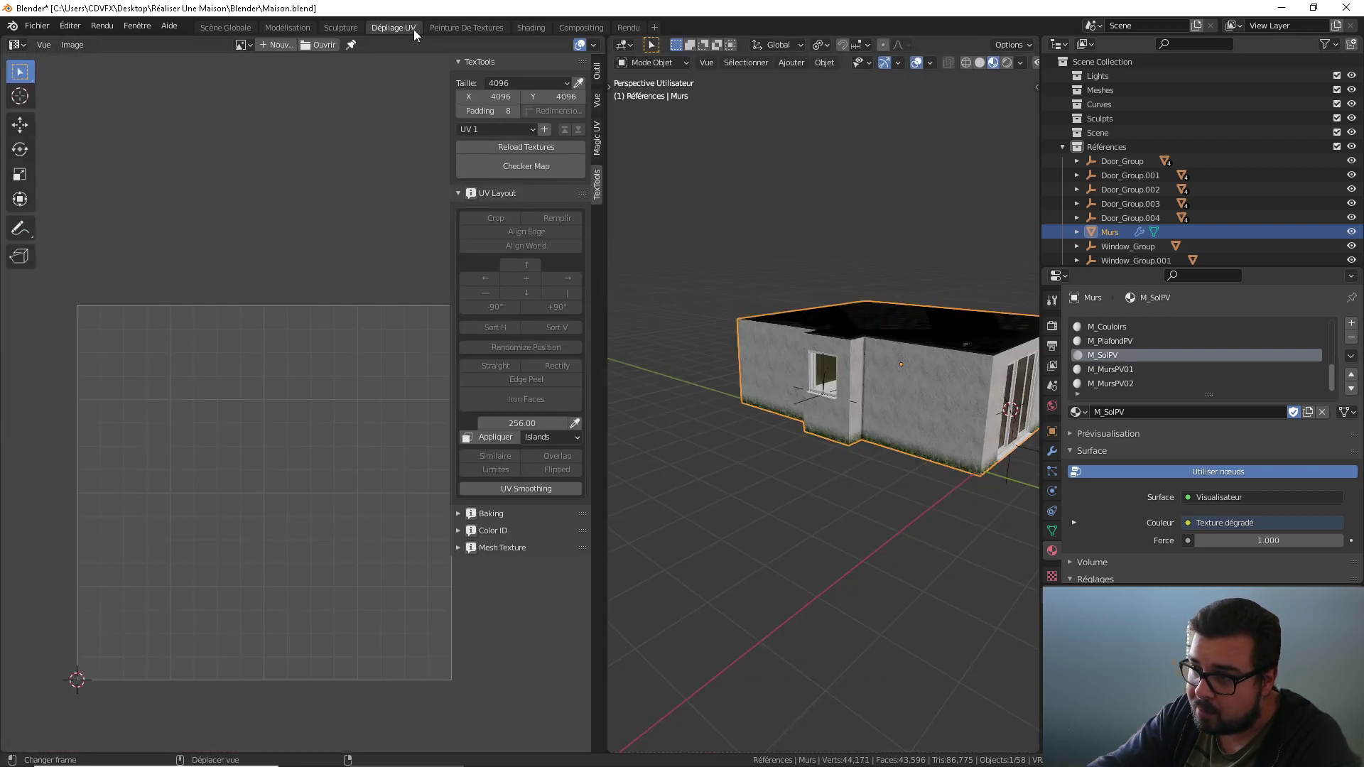
{"action": "key", "text": "Tab"}
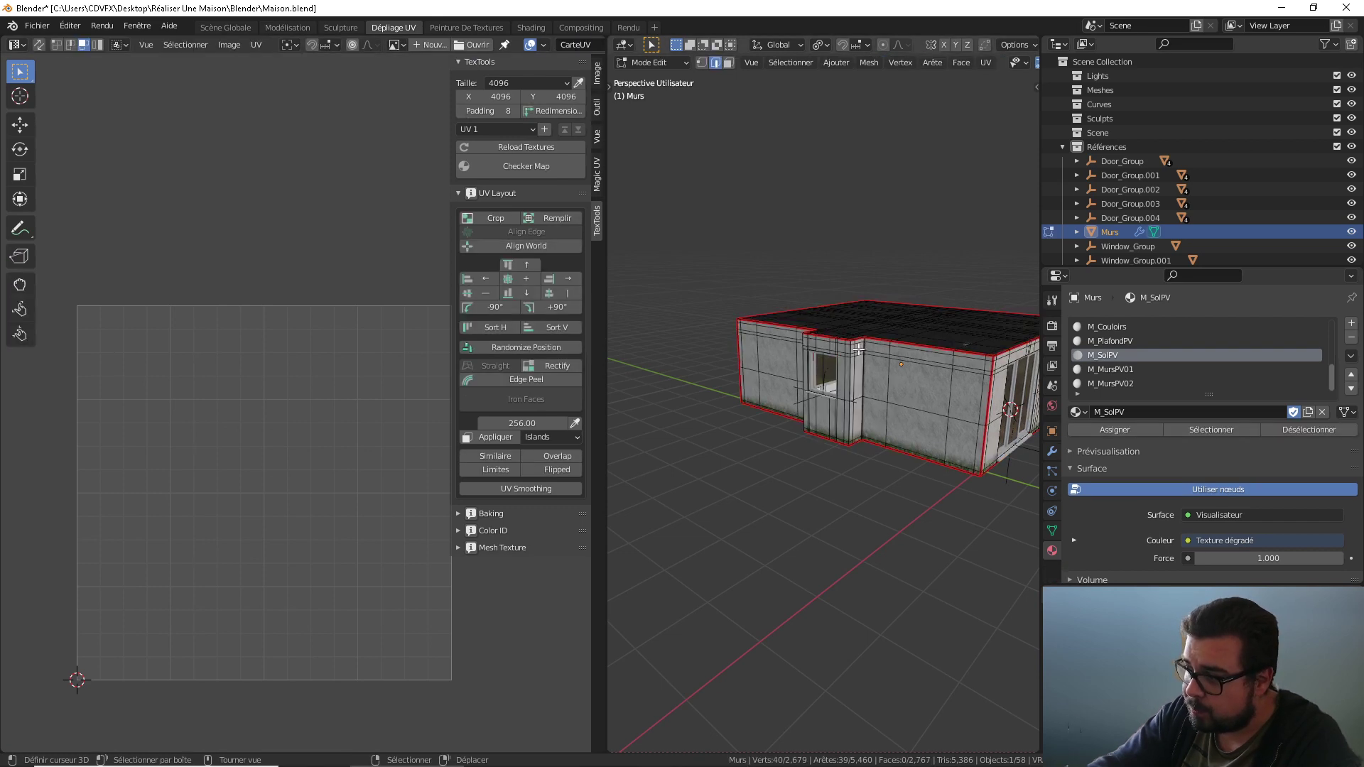
{"action": "middle_click_drag", "start_coordinate": [859, 343], "coordinate": [739, 348]}
{"action": "left_click", "coordinate": [1241, 429]}
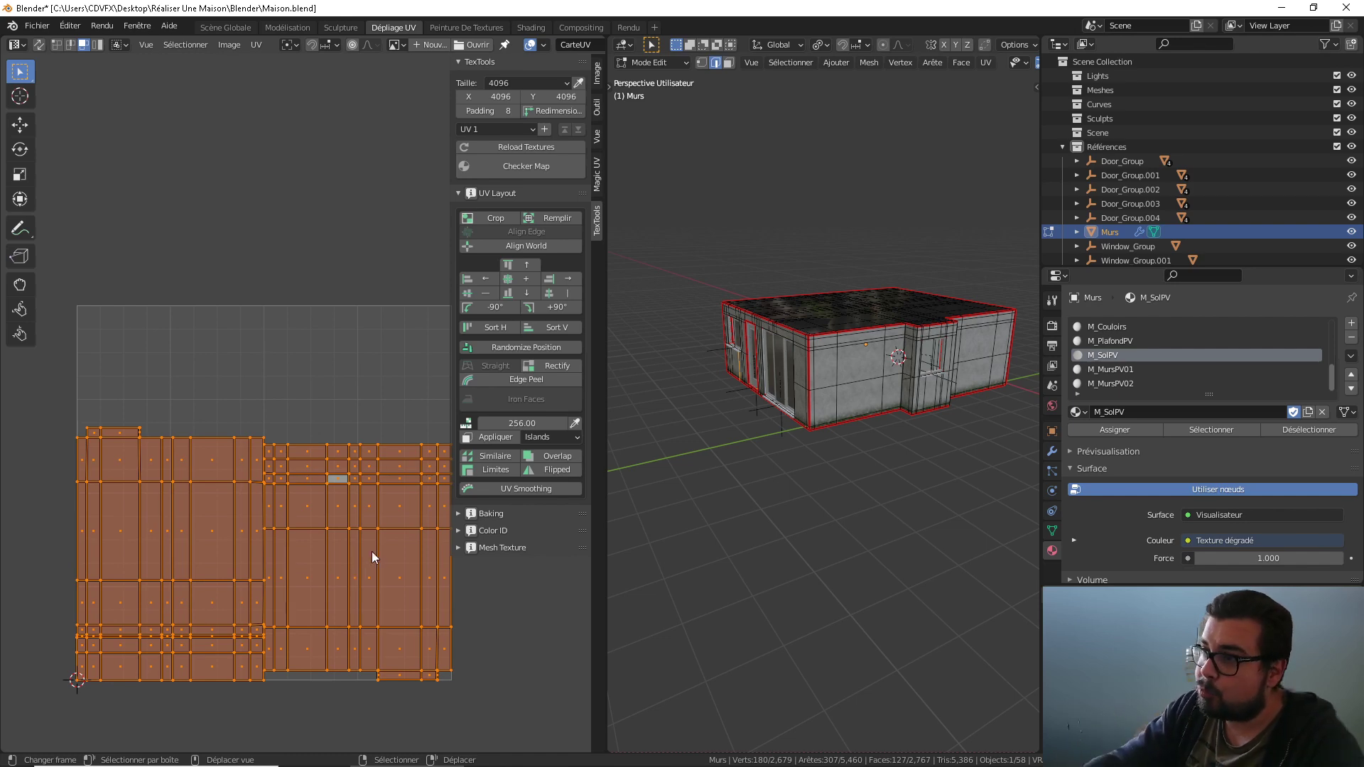
{"action": "left_click", "coordinate": [529, 28]}
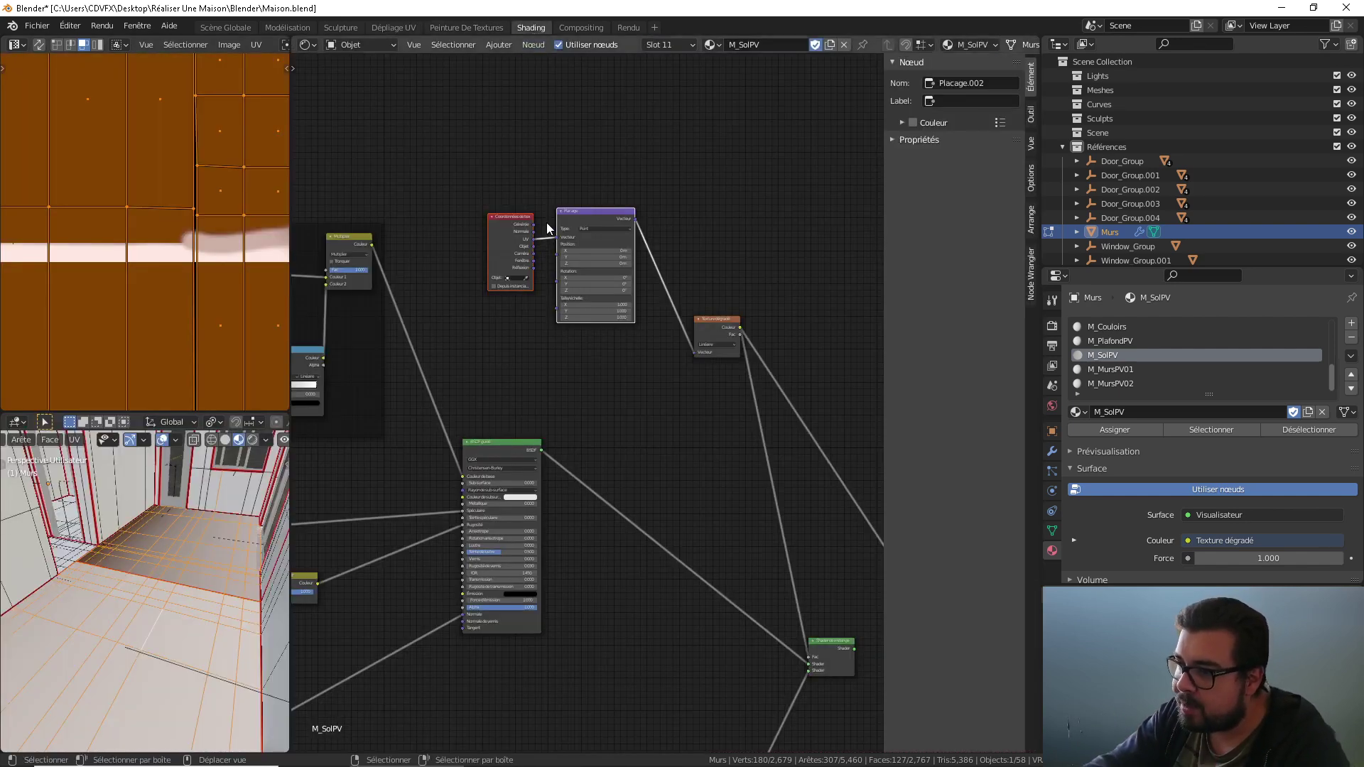
Step: Set the Mapping node's Z rotation to 90° for the gradient texture
{"action": "middle_click_drag", "start_coordinate": [520, 360], "coordinate": [501, 446]}
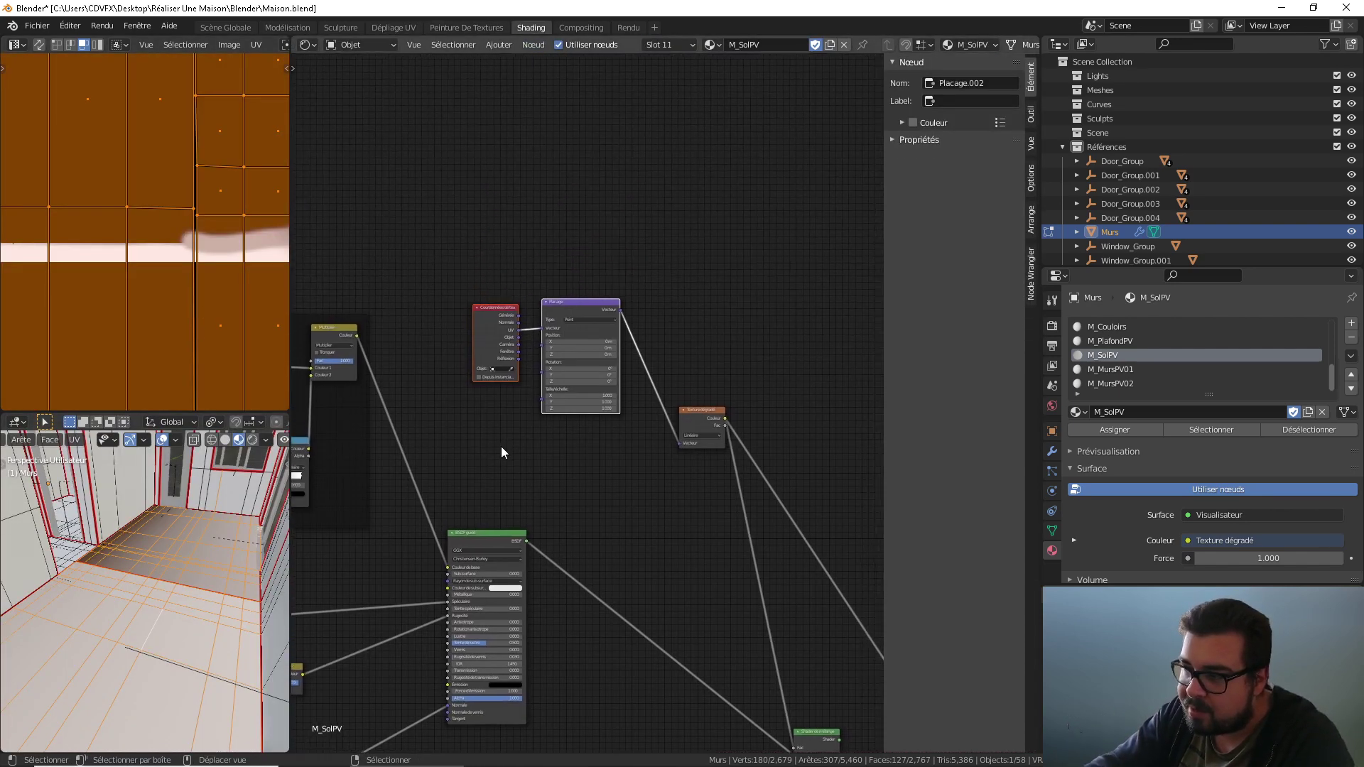
{"action": "scroll", "coordinate": [511, 448], "scroll_direction": "up", "scroll_amount": 2}
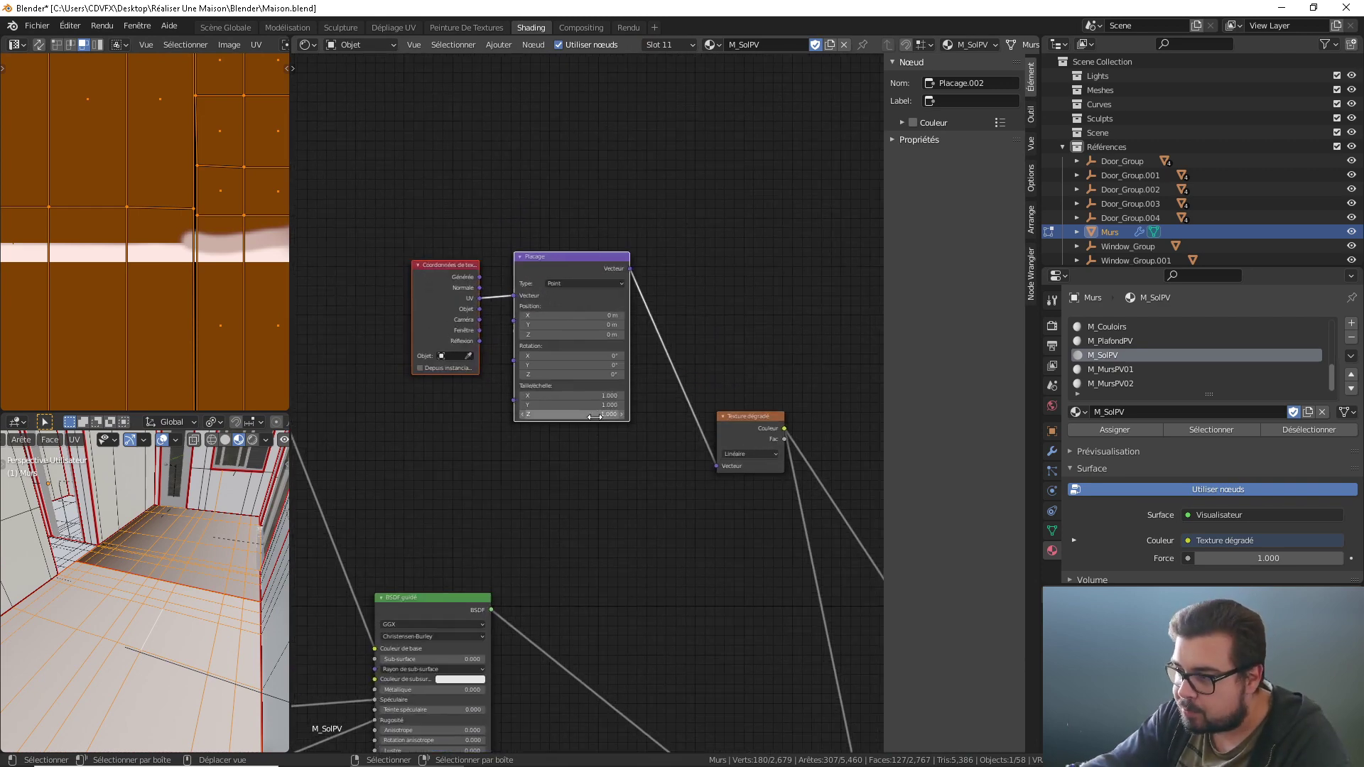
{"action": "middle_click_drag", "start_coordinate": [598, 425], "coordinate": [649, 383]}
{"action": "scroll", "coordinate": [553, 447], "scroll_direction": "up", "scroll_amount": 2}
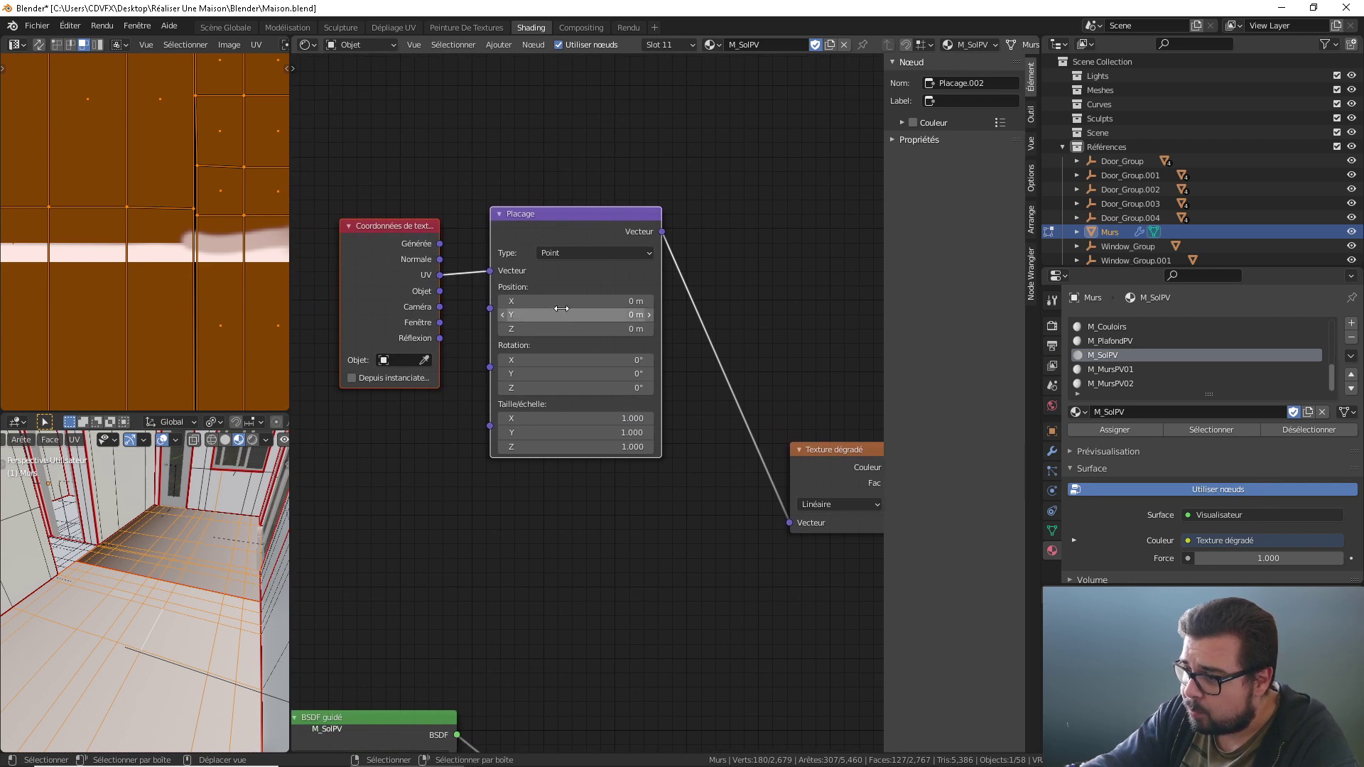
{"action": "left_click_drag", "start_coordinate": [540, 390], "coordinate": [656, 390]}
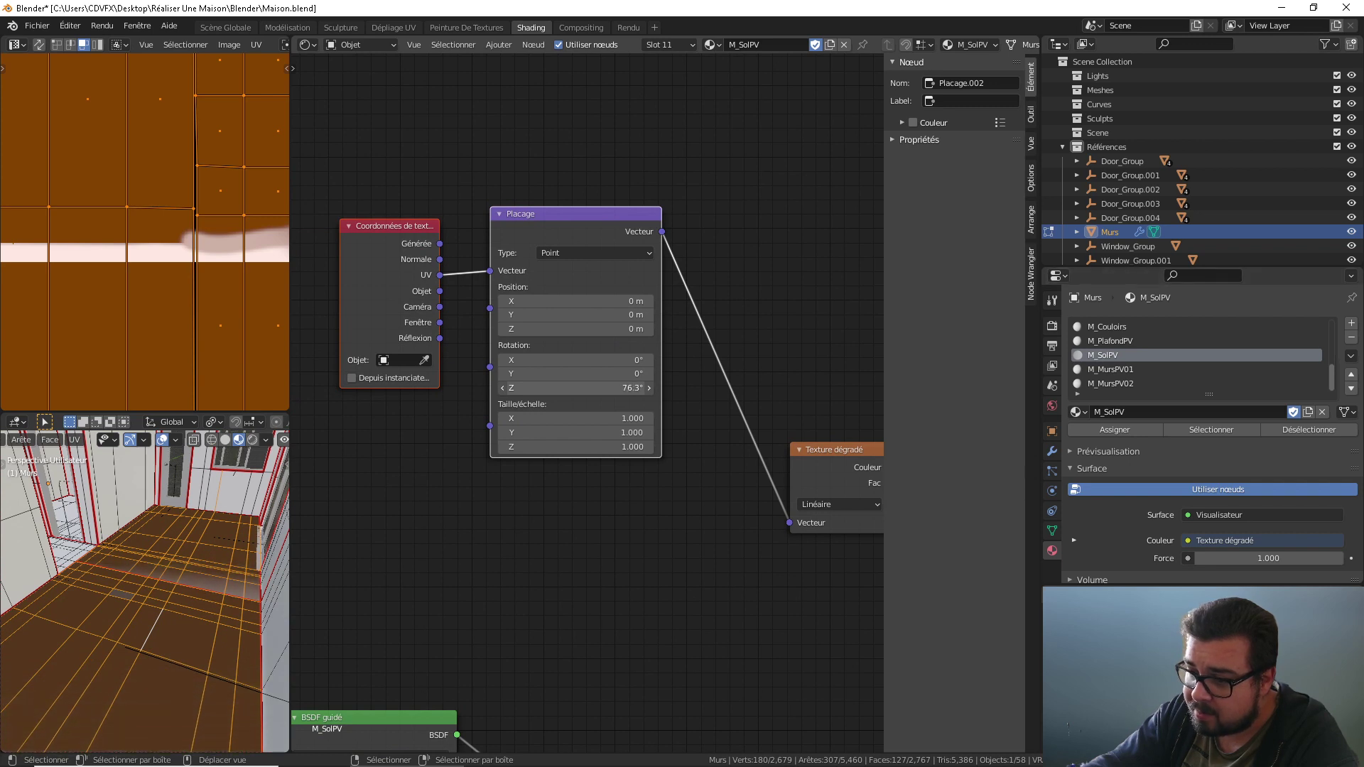
{"action": "left_click", "coordinate": [513, 387]}
{"action": "type", "text": "90"}
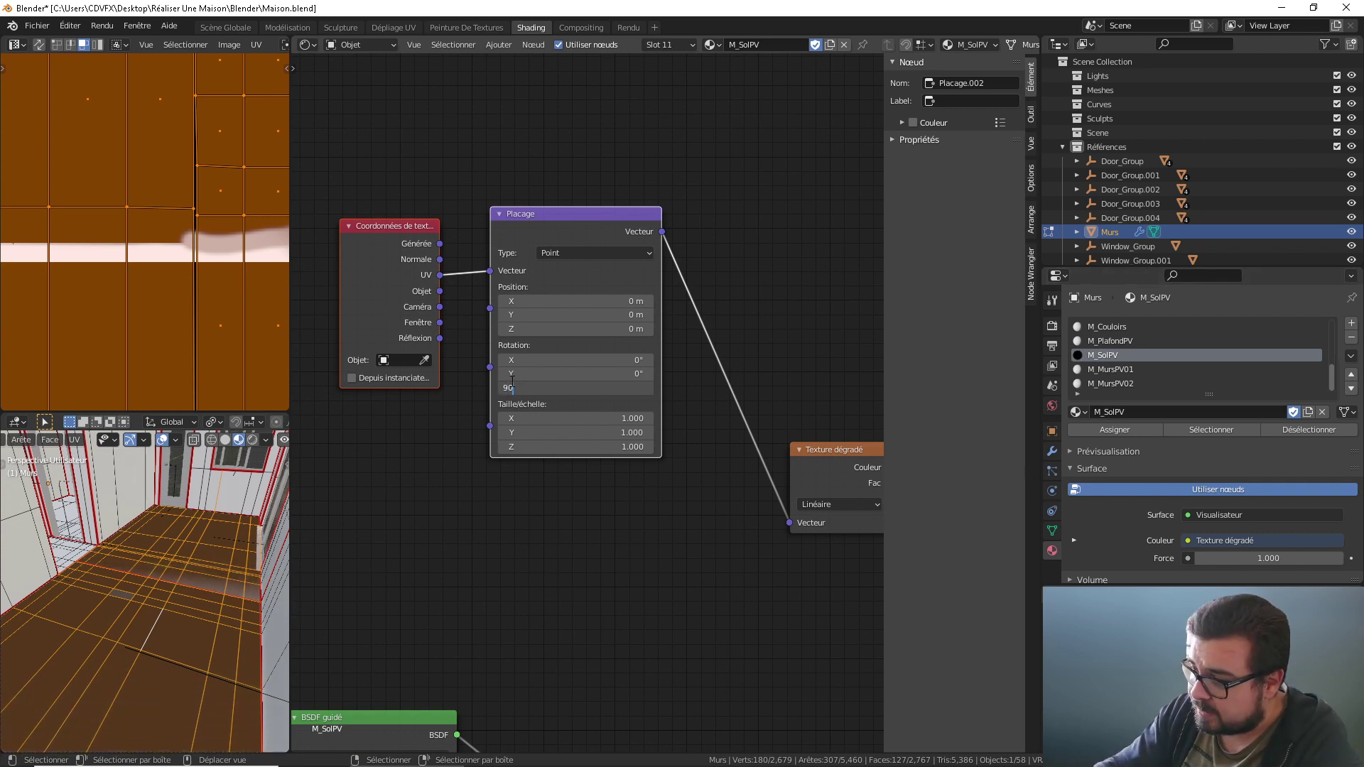
{"action": "key", "text": "Return"}
Step: Insert a ColorRamp node on the previewed link coming out of the Gradient Texture's color output
{"action": "middle_click_drag", "start_coordinate": [633, 432], "coordinate": [573, 435]}
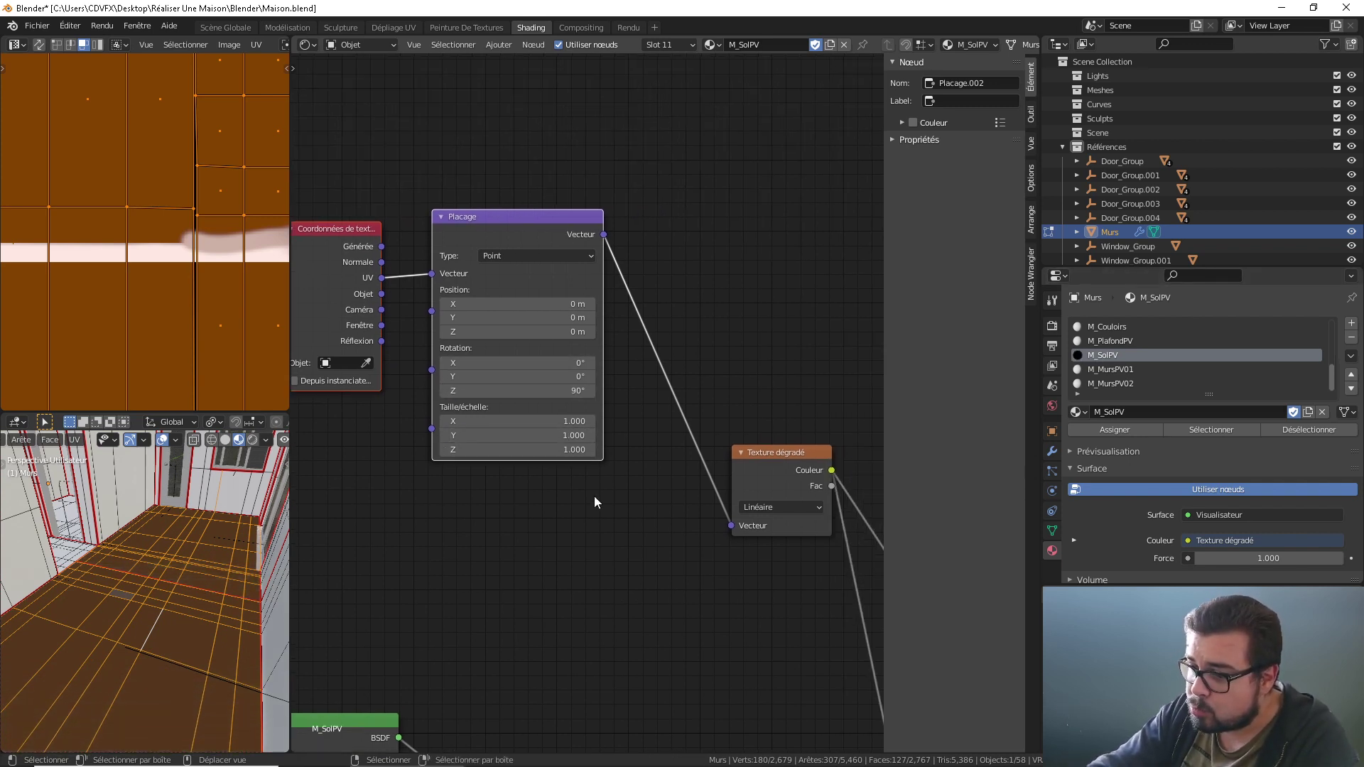
{"action": "middle_click_drag", "start_coordinate": [620, 503], "coordinate": [538, 396]}
{"action": "scroll", "coordinate": [590, 432], "scroll_direction": "down", "scroll_amount": 3}
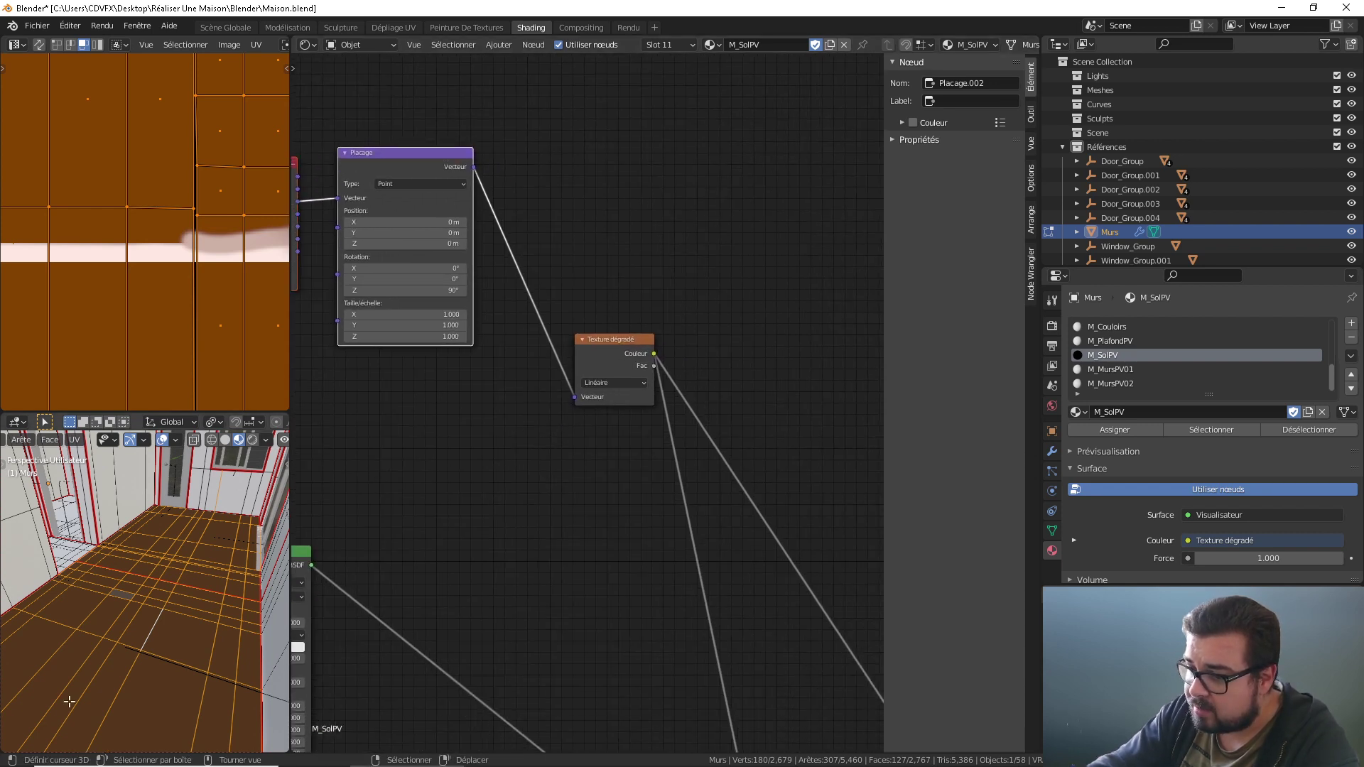
{"action": "key", "text": "shift+a"}
{"action": "mouse_move", "coordinate": [625, 500]}
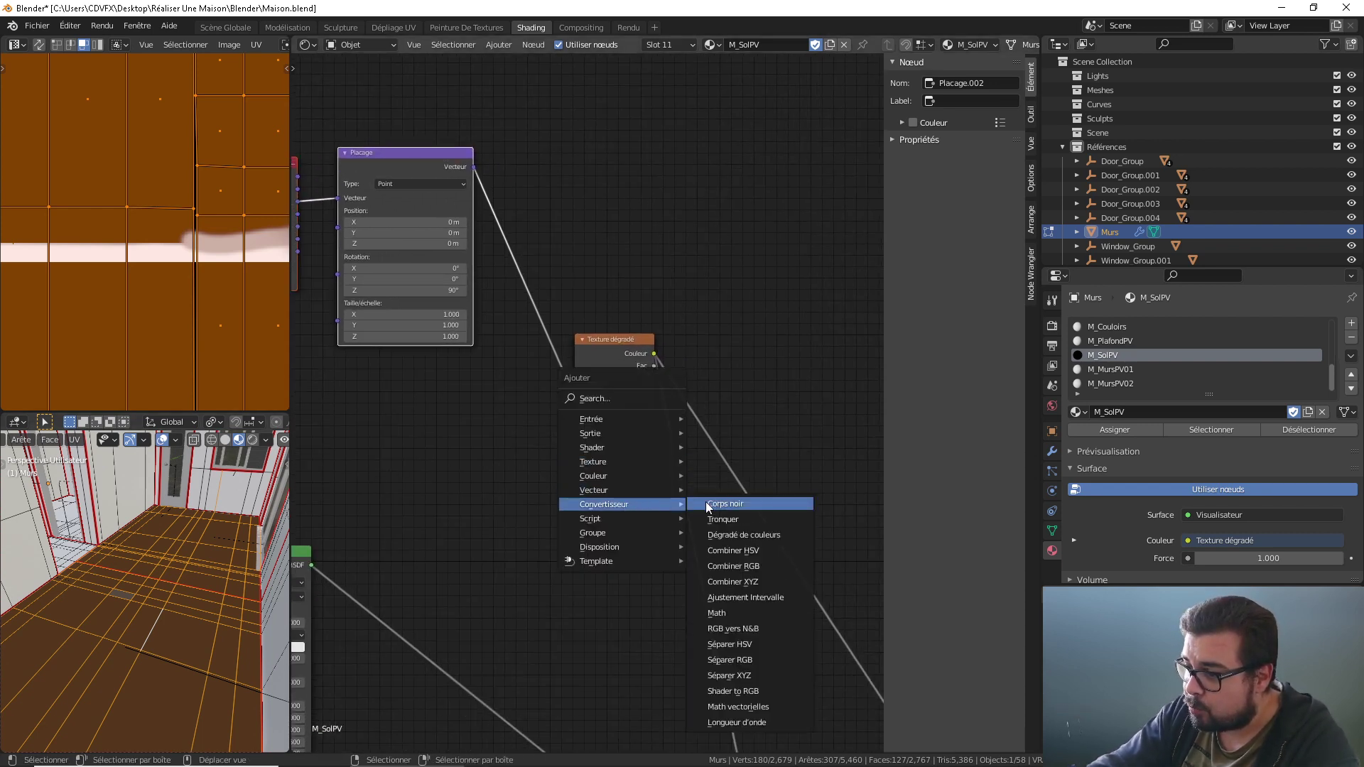
{"action": "left_click", "coordinate": [732, 536]}
{"action": "left_click", "coordinate": [734, 417]}
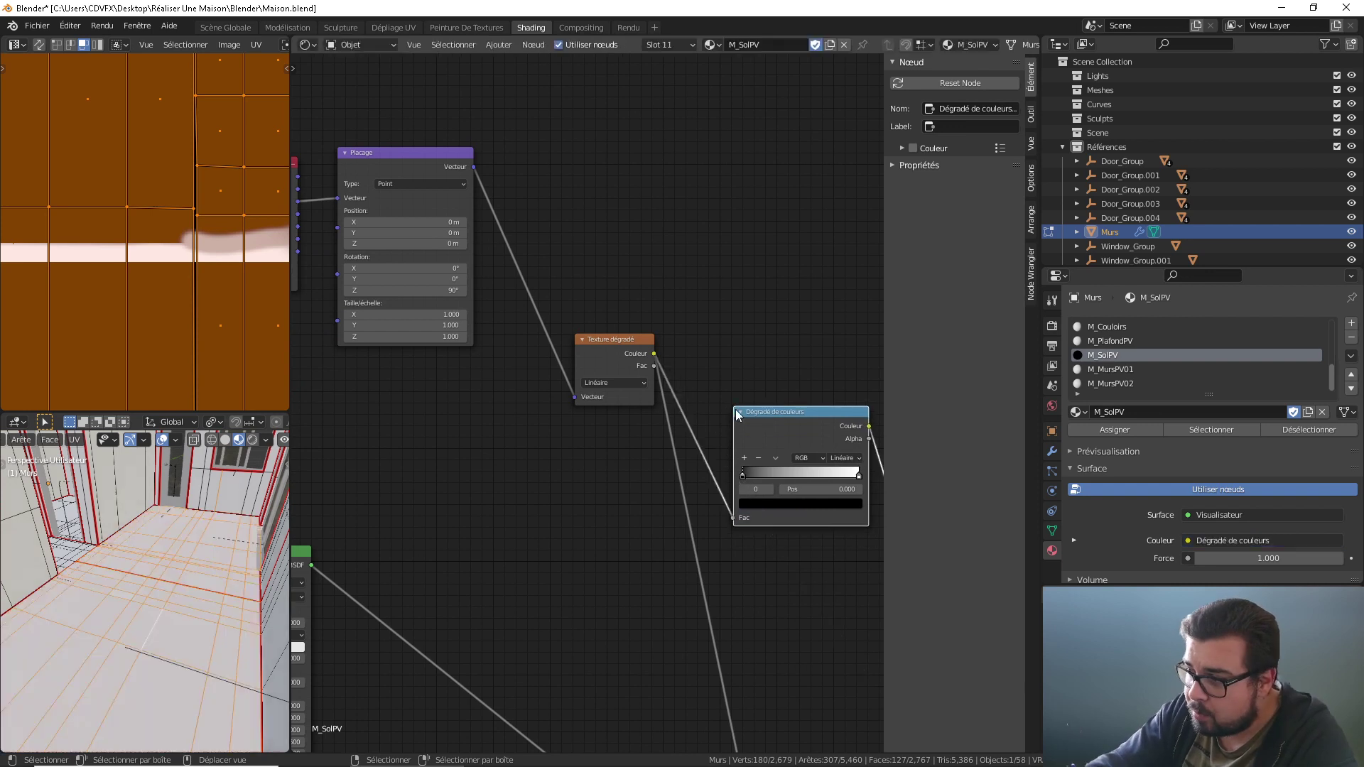
Step: Try shifting the ColorRamp's white and black stops outward and check the selected floor in the viewport
{"action": "middle_click_drag", "start_coordinate": [781, 491], "coordinate": [718, 494]}
{"action": "mouse_move", "coordinate": [795, 478]}
{"action": "left_mouse_down"}
{"action": "mouse_move", "coordinate": [693, 477]}
{"action": "mouse_move", "coordinate": [810, 487]}
{"action": "left_mouse_up"}
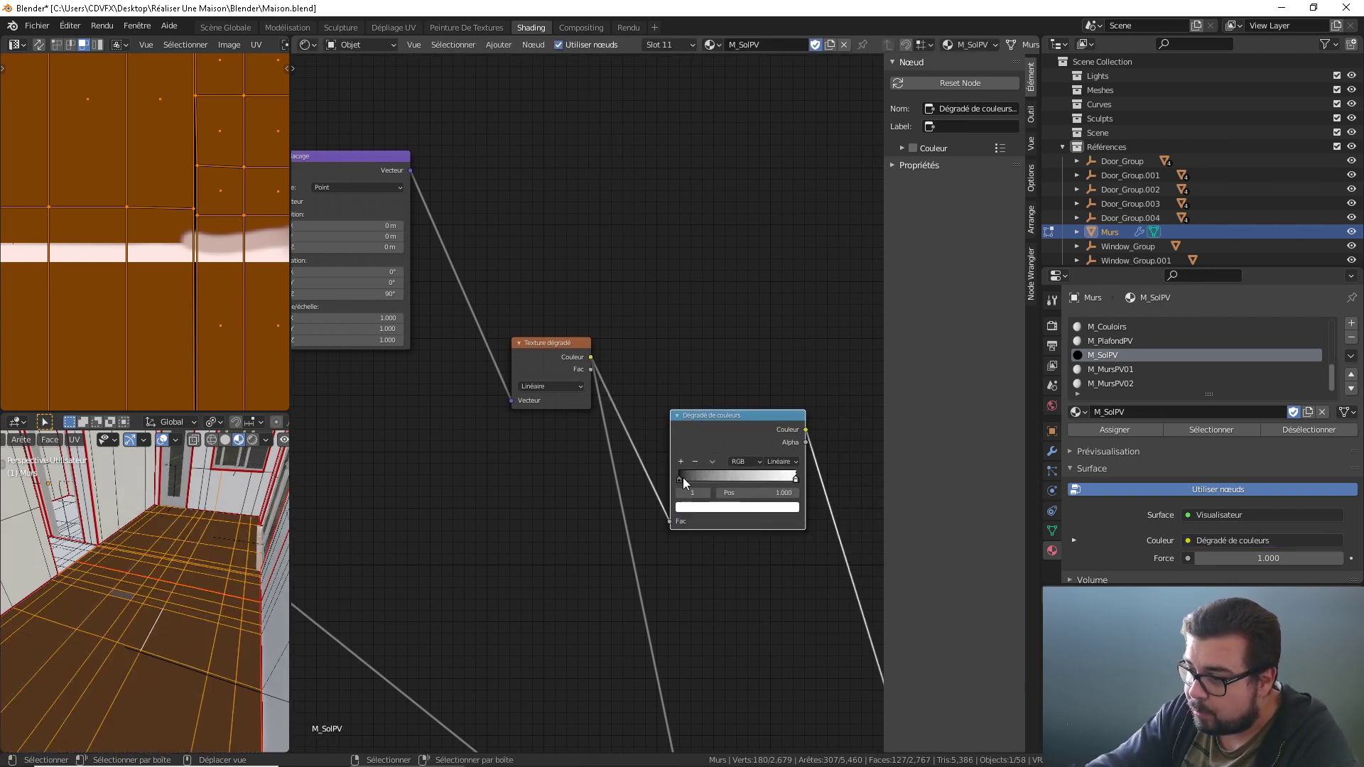
{"action": "mouse_move", "coordinate": [679, 479]}
{"action": "left_mouse_down"}
{"action": "mouse_move", "coordinate": [774, 479]}
{"action": "mouse_move", "coordinate": [664, 483]}
{"action": "left_mouse_up"}
{"action": "scroll", "coordinate": [140, 579], "scroll_direction": "up", "scroll_amount": 5}
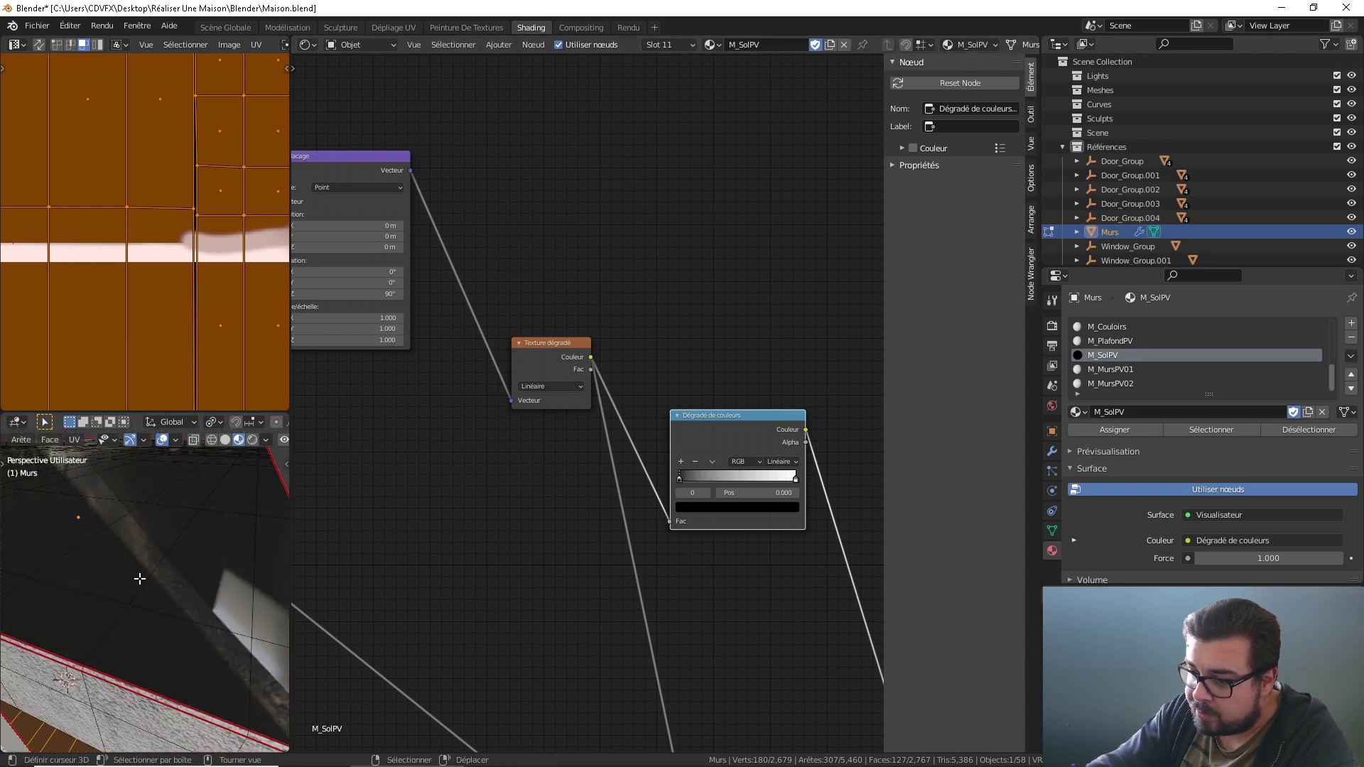
{"action": "scroll", "coordinate": [140, 579], "scroll_direction": "down", "scroll_amount": 6}
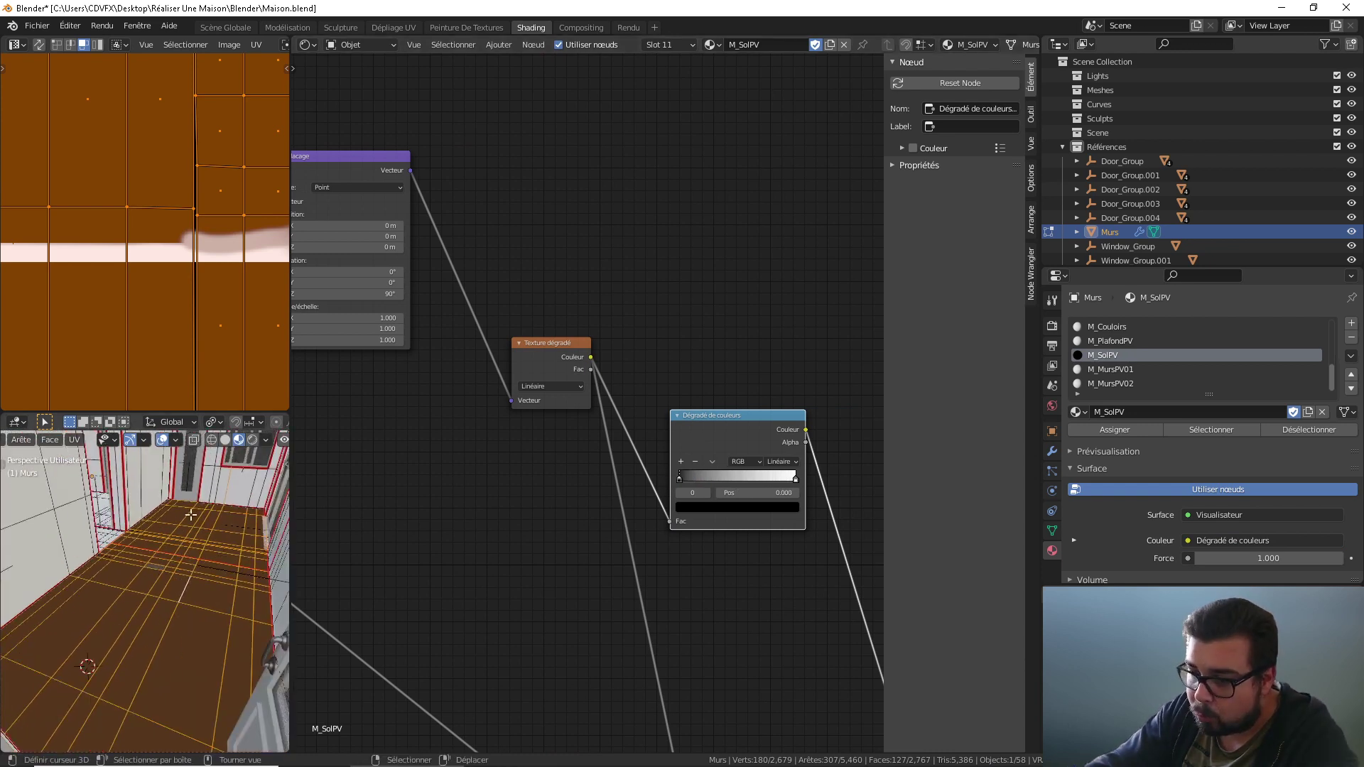
Step: Try a Y location of -2.1 m on the Mapping node and a ColorRamp white stop position of 0.277
{"action": "middle_click_drag", "start_coordinate": [485, 445], "coordinate": [580, 473]}
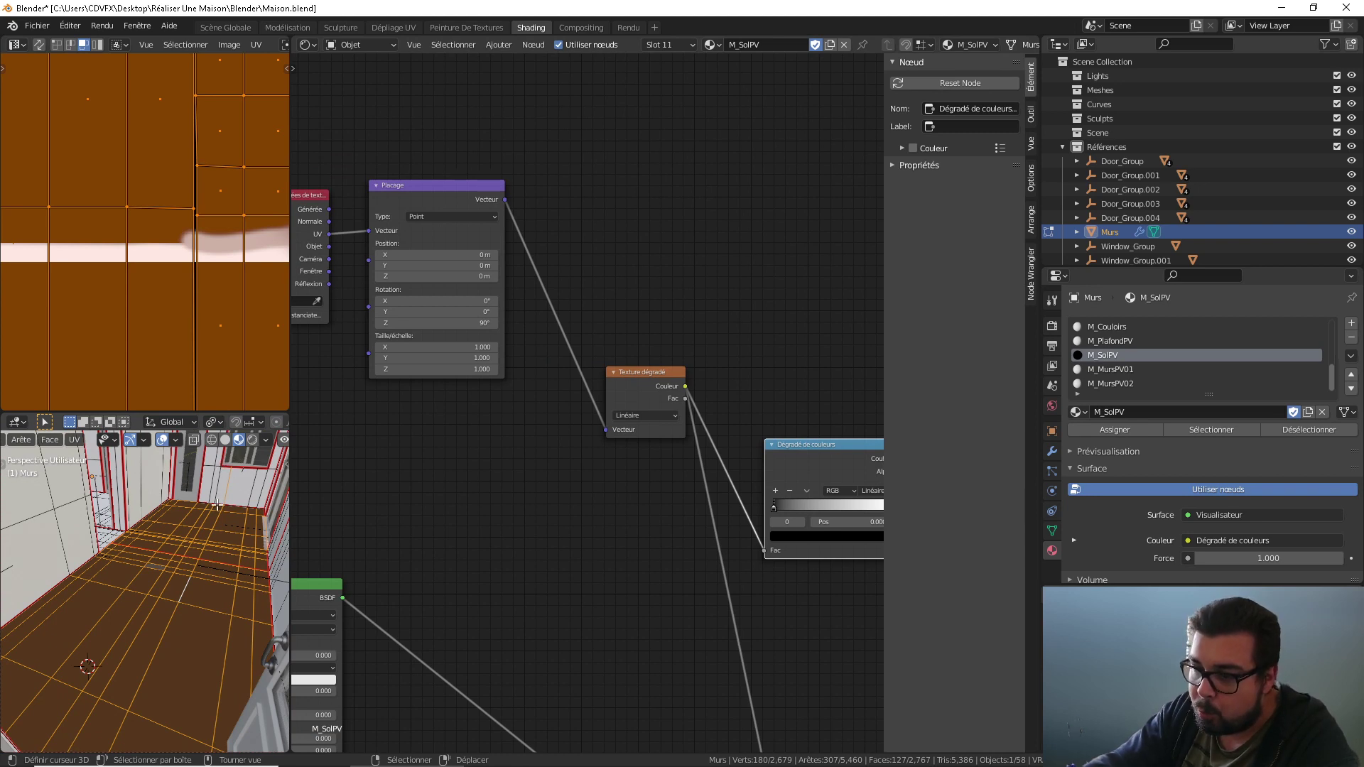
{"action": "middle_click_drag", "start_coordinate": [424, 395], "coordinate": [479, 475]}
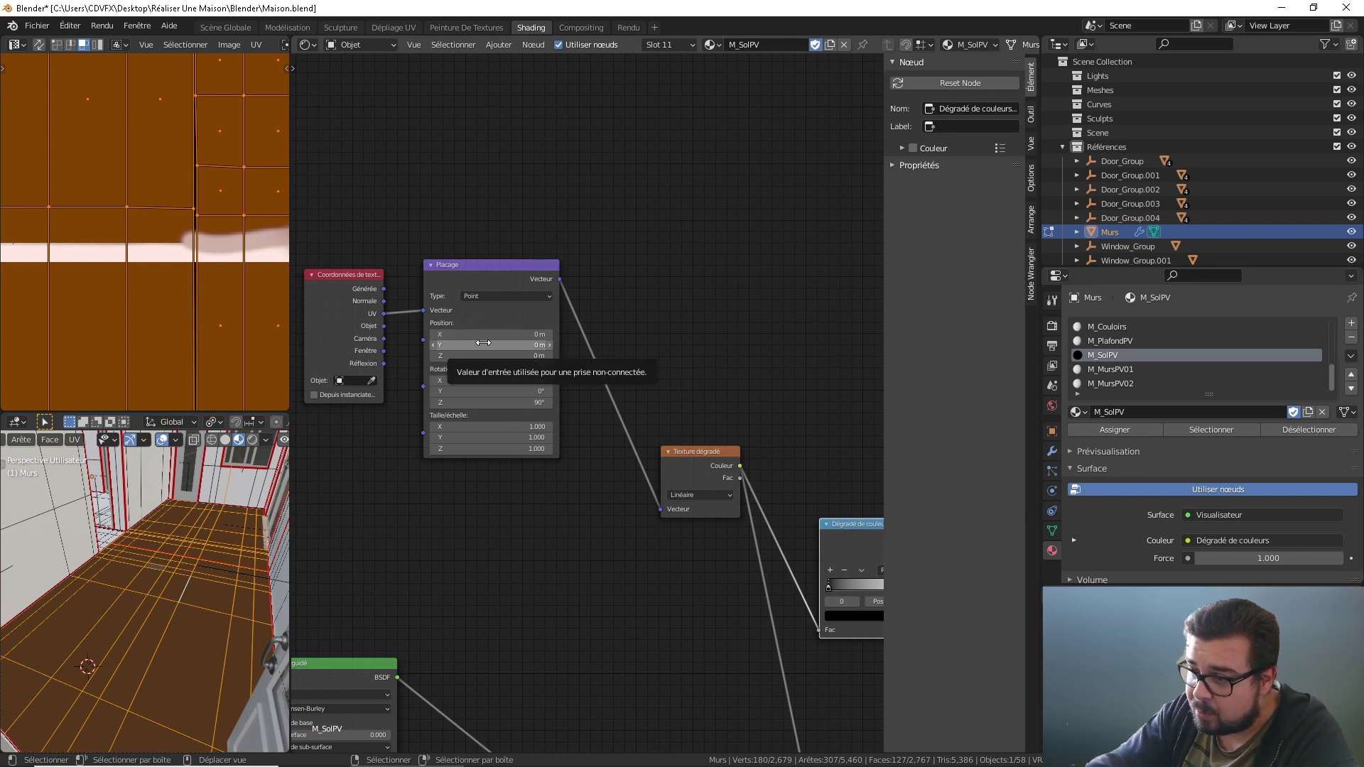
{"action": "mouse_move", "coordinate": [483, 343]}
{"action": "left_mouse_down"}
{"action": "mouse_move", "coordinate": [519, 344]}
{"action": "mouse_move", "coordinate": [498, 345]}
{"action": "left_mouse_up"}
{"action": "middle_click_drag", "start_coordinate": [540, 427], "coordinate": [371, 383]}
{"action": "left_click_drag", "start_coordinate": [774, 543], "coordinate": [690, 544]}
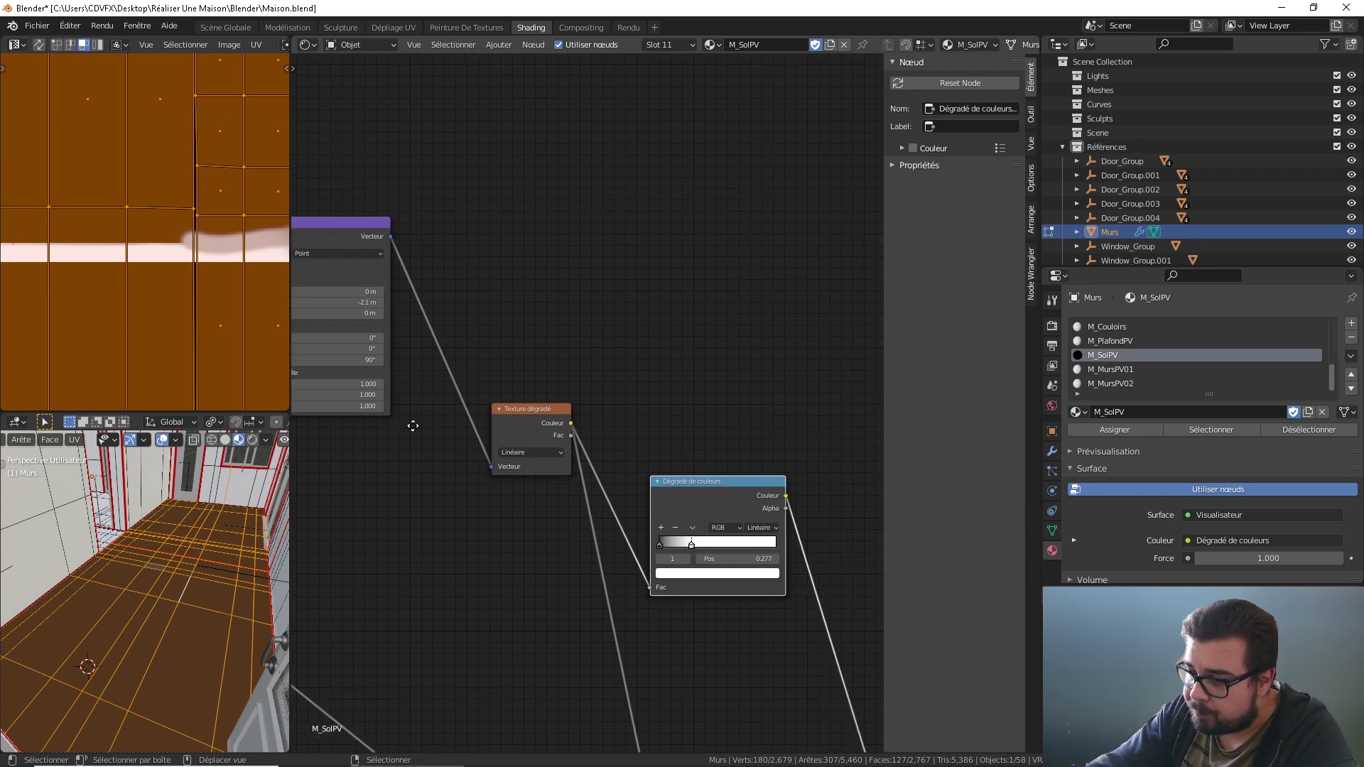
Step: Reset the Mapping node's Y location to 0 m after trying other offsets, and set its X location to 0.4 m
{"action": "middle_click_drag", "start_coordinate": [411, 424], "coordinate": [619, 483]}
{"action": "left_click_drag", "start_coordinate": [490, 362], "coordinate": [561, 362]}
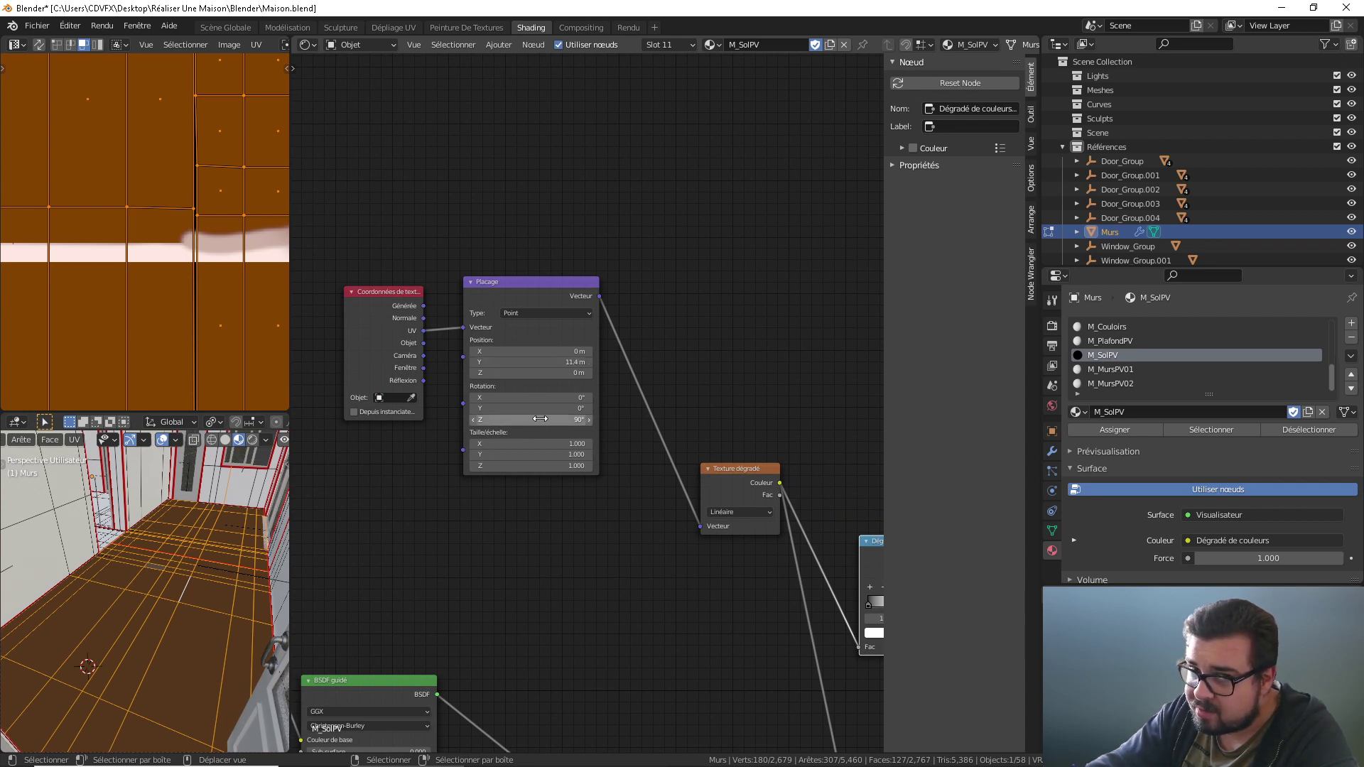
{"action": "left_click", "coordinate": [566, 363]}
{"action": "type", "text": "0"}
{"action": "key", "text": "Return"}
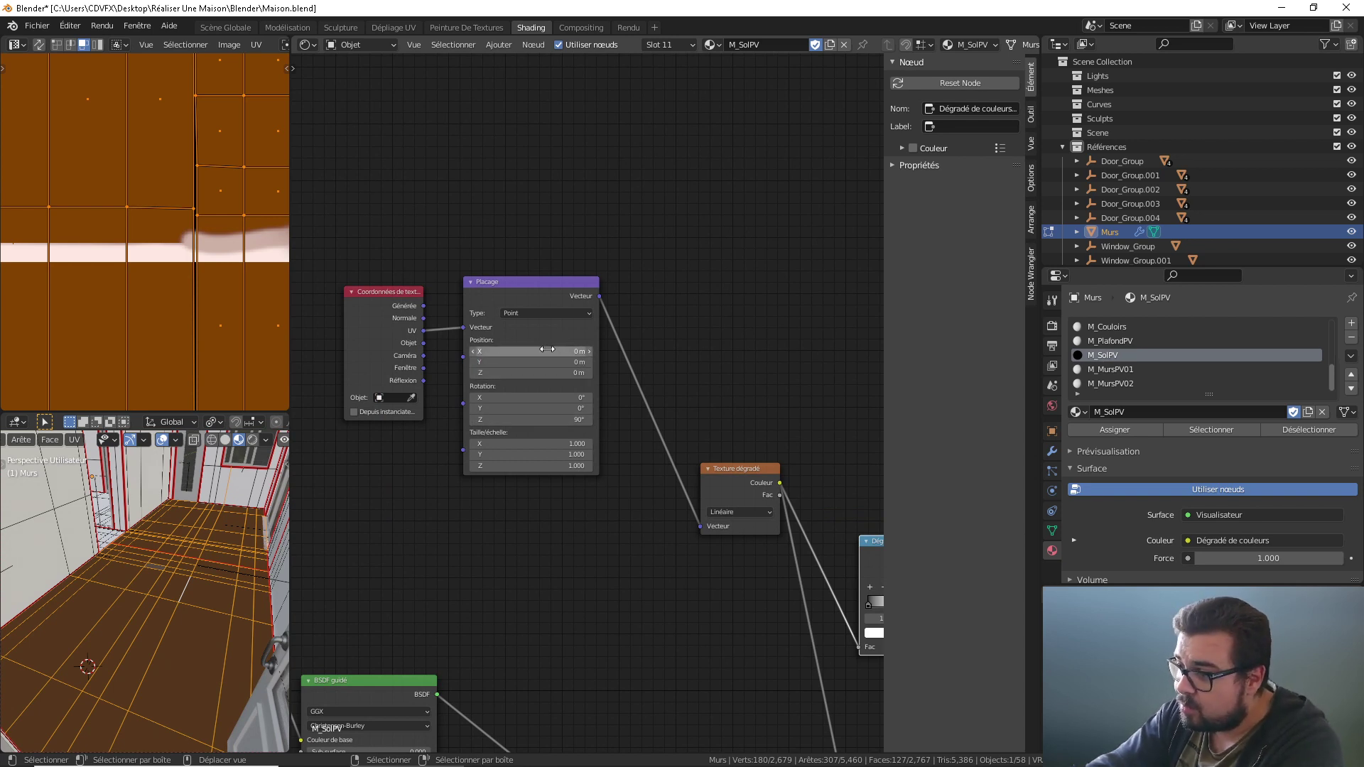
{"action": "mouse_move", "coordinate": [543, 351]}
{"action": "left_mouse_down"}
{"action": "mouse_move", "coordinate": [576, 351]}
{"action": "mouse_move", "coordinate": [546, 352]}
{"action": "left_mouse_up"}
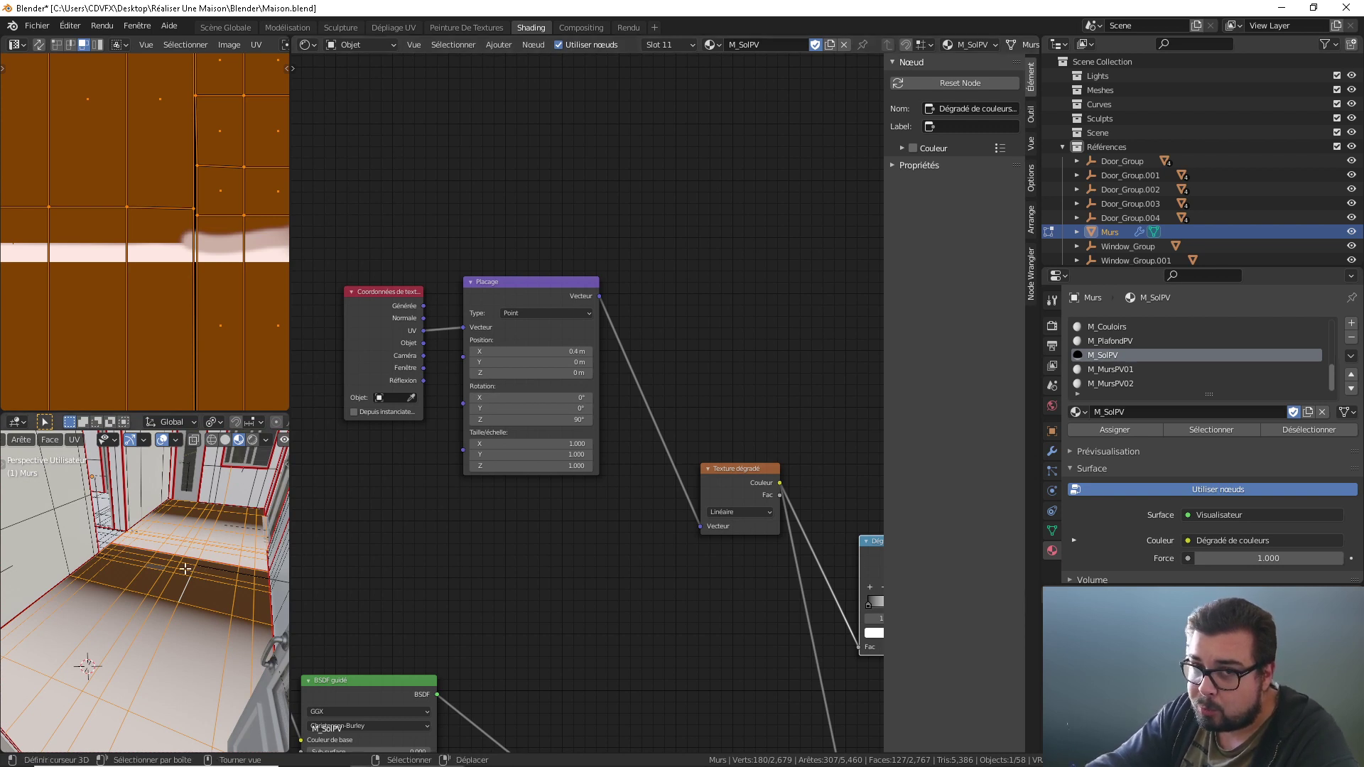
Step: Try a Y location of 2.3 m on the Mapping node and return it to 0 m
{"action": "left_click", "coordinate": [589, 362]}
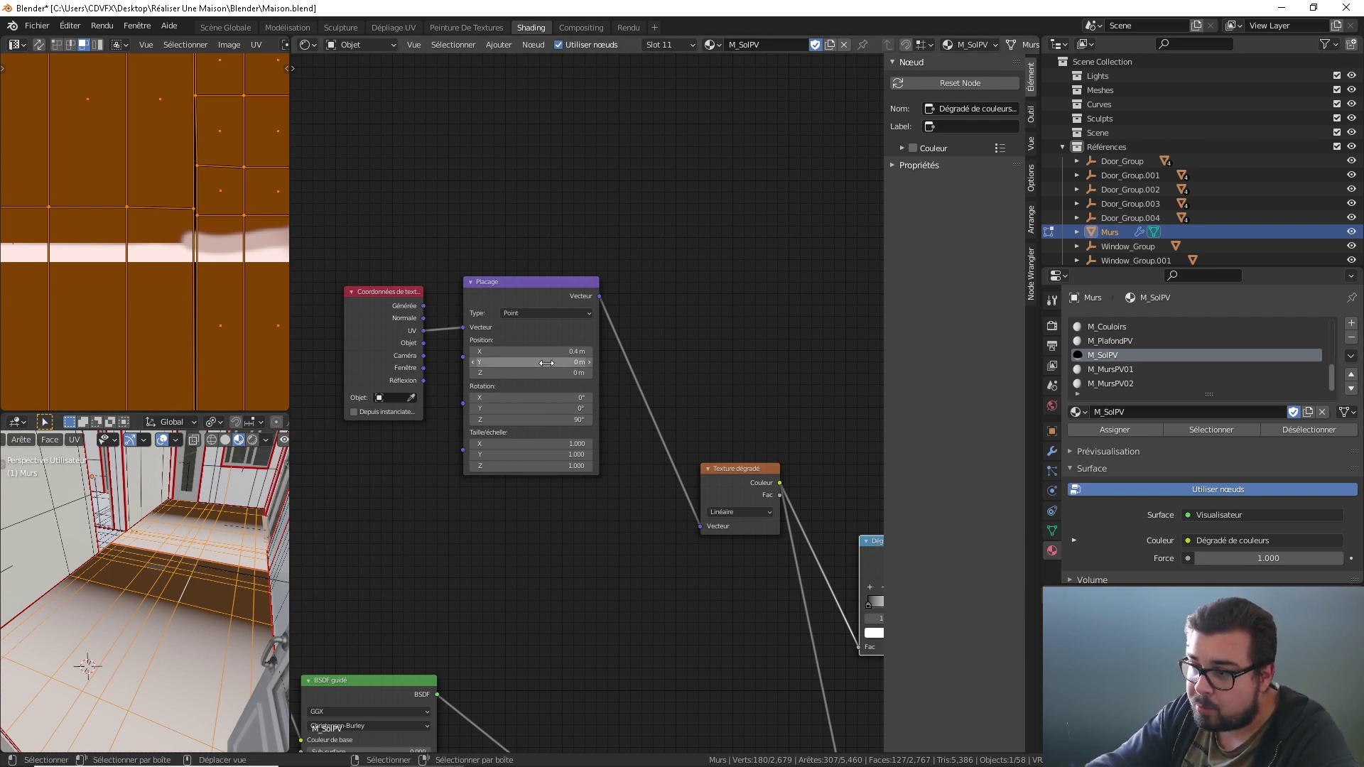
{"action": "left_click", "coordinate": [589, 363]}
{"action": "left_click_drag", "start_coordinate": [590, 365], "coordinate": [682, 365]}
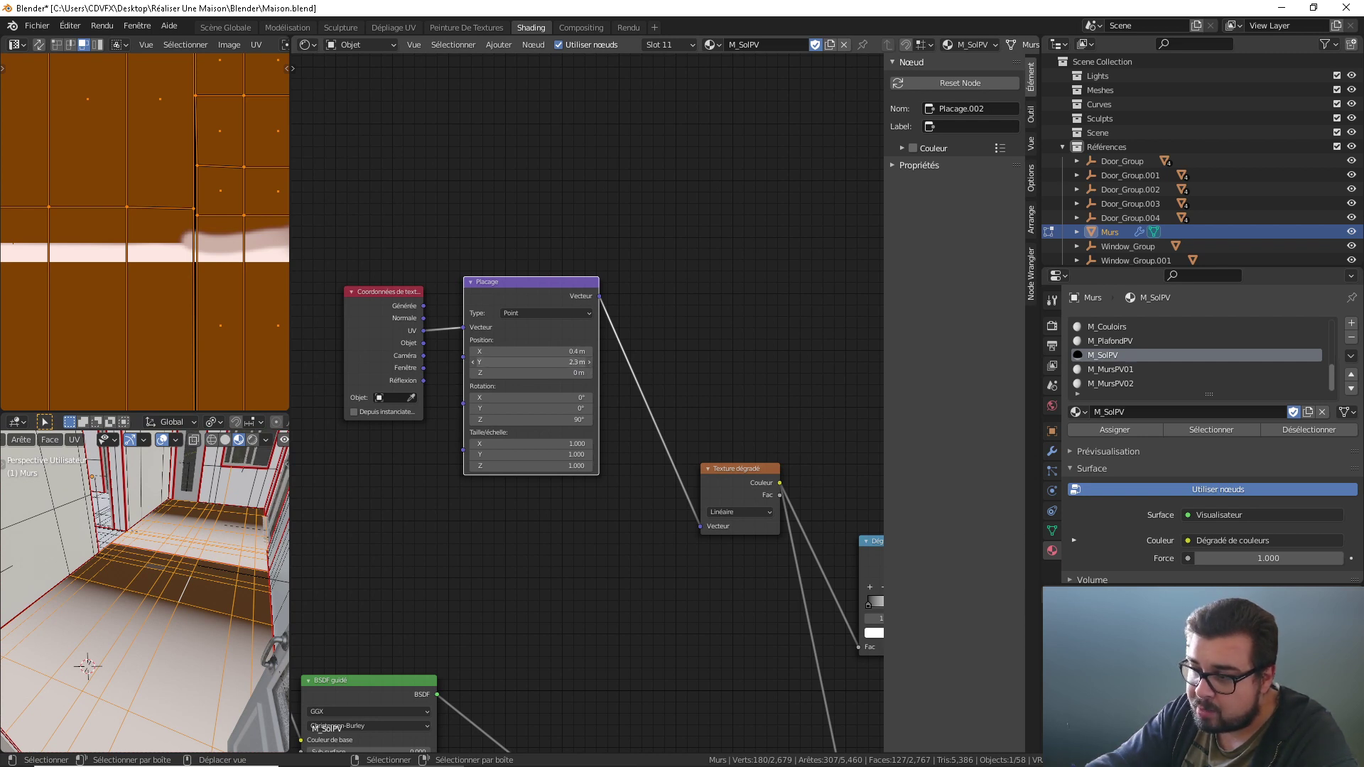
{"action": "left_click", "coordinate": [574, 362]}
{"action": "type", "text": "0"}
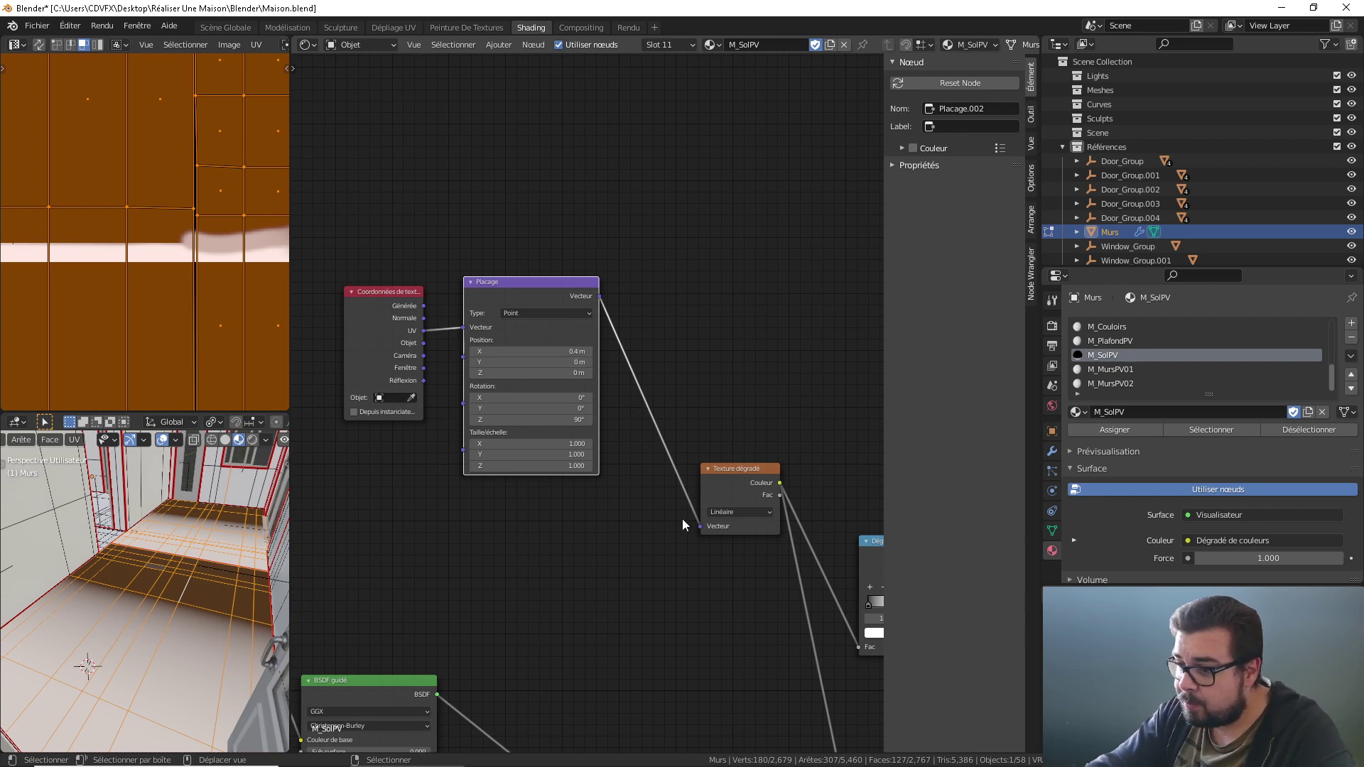
Step: Move the ColorRamp's white stop to position 0.014 to sharpen the gradient's edge on the floor
{"action": "middle_click_drag", "start_coordinate": [682, 524], "coordinate": [529, 469]}
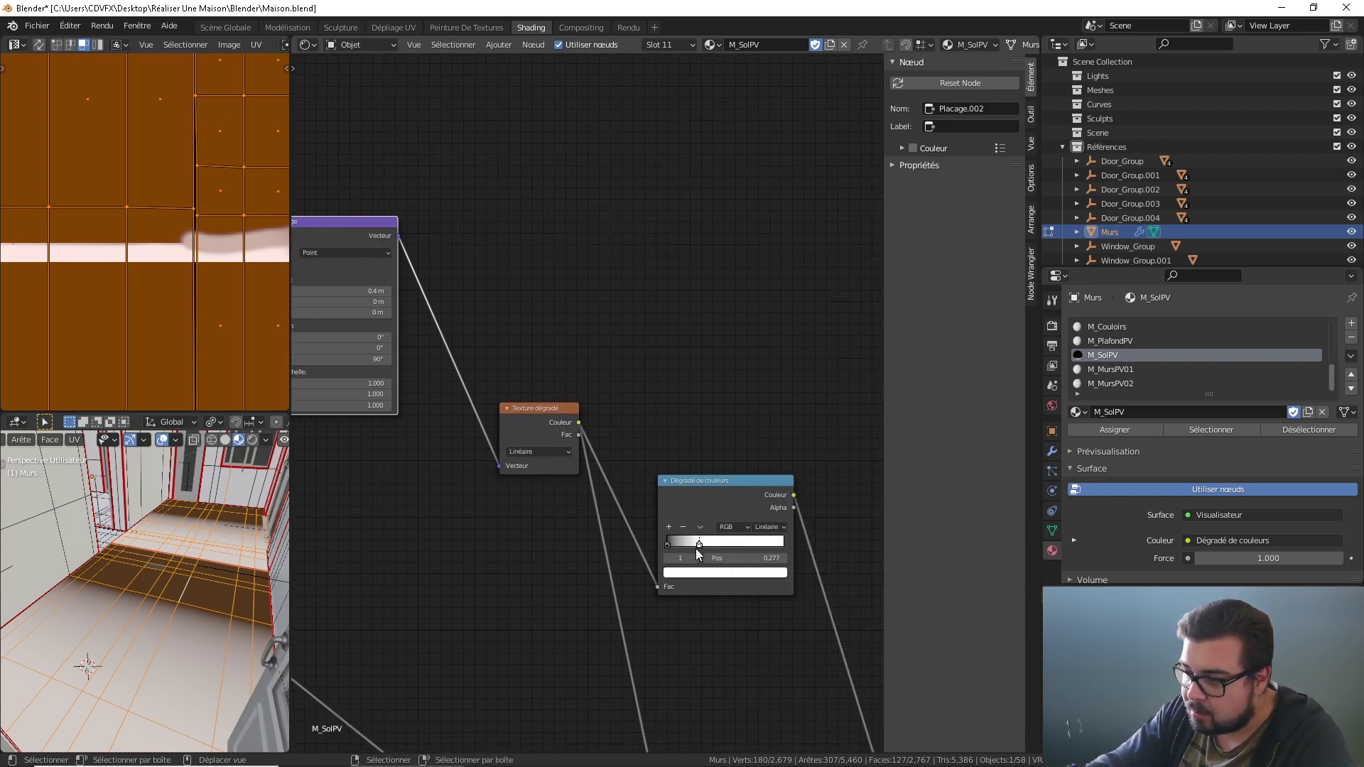
{"action": "left_click_drag", "start_coordinate": [699, 545], "coordinate": [661, 548]}
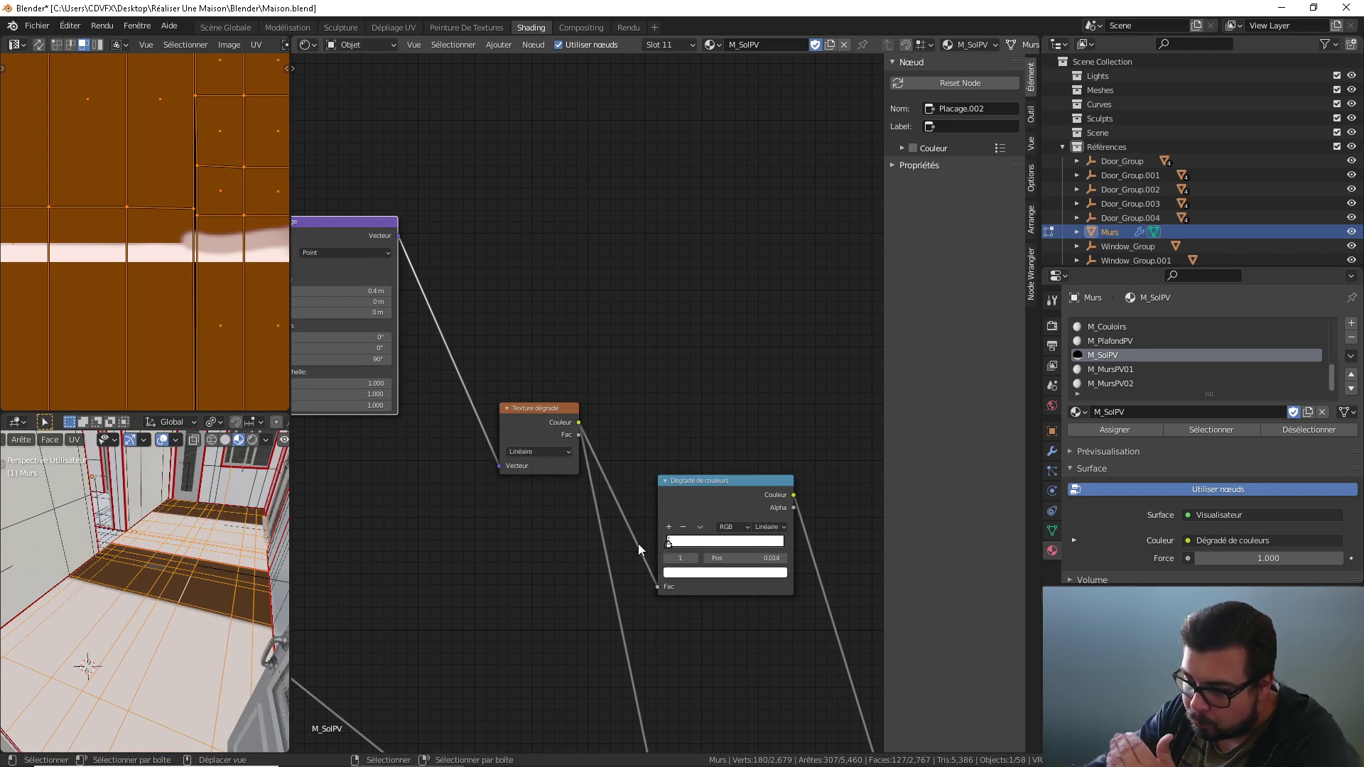
{"action": "scroll", "coordinate": [162, 611], "scroll_direction": "up", "scroll_amount": 4}
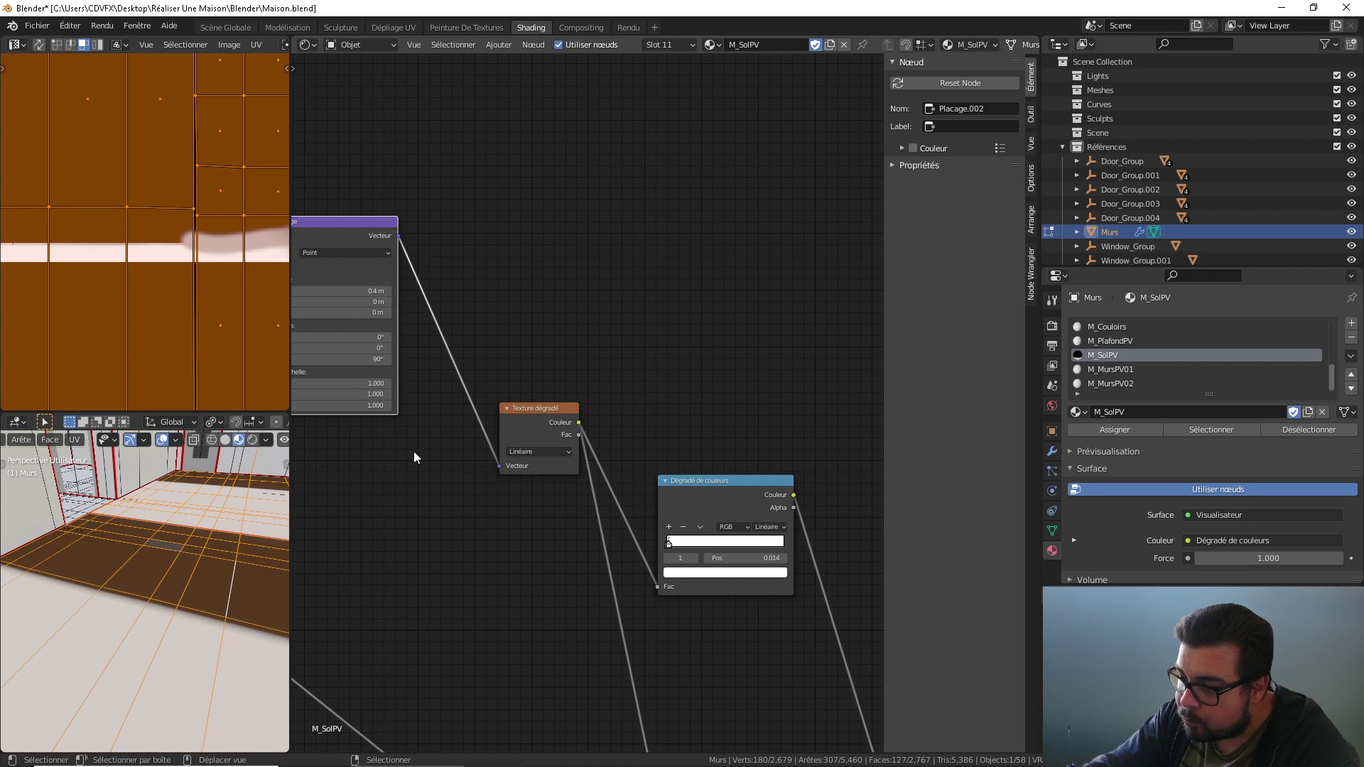
Step: Examine the sharpened black and white mask along the floor against the Mapping, Gradient Texture and ColorRamp nodes
{"action": "scroll", "coordinate": [348, 476], "scroll_direction": "left", "scroll_amount": 3, "text": "ctrl"}
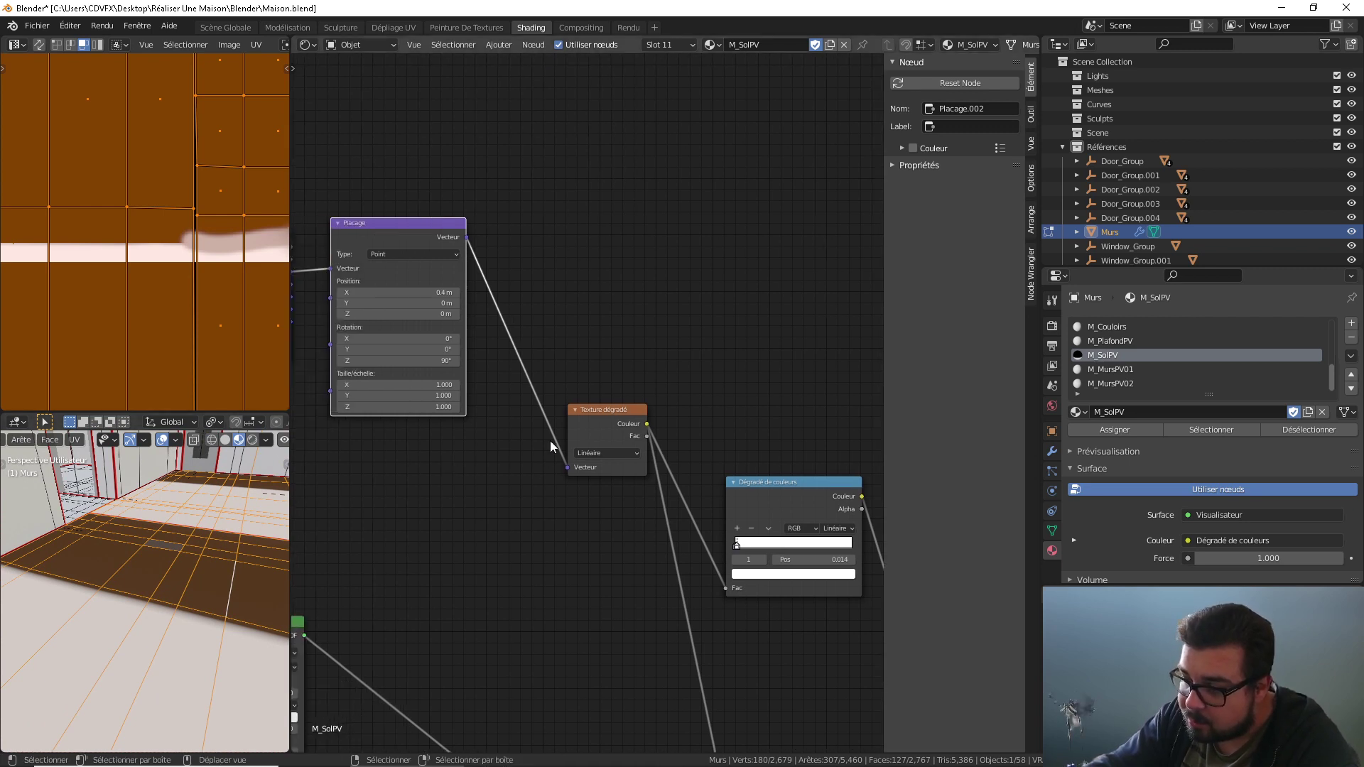
{"action": "middle_click_drag", "start_coordinate": [555, 429], "coordinate": [582, 453]}
{"action": "scroll", "coordinate": [573, 462], "scroll_direction": "down", "scroll_amount": 2}
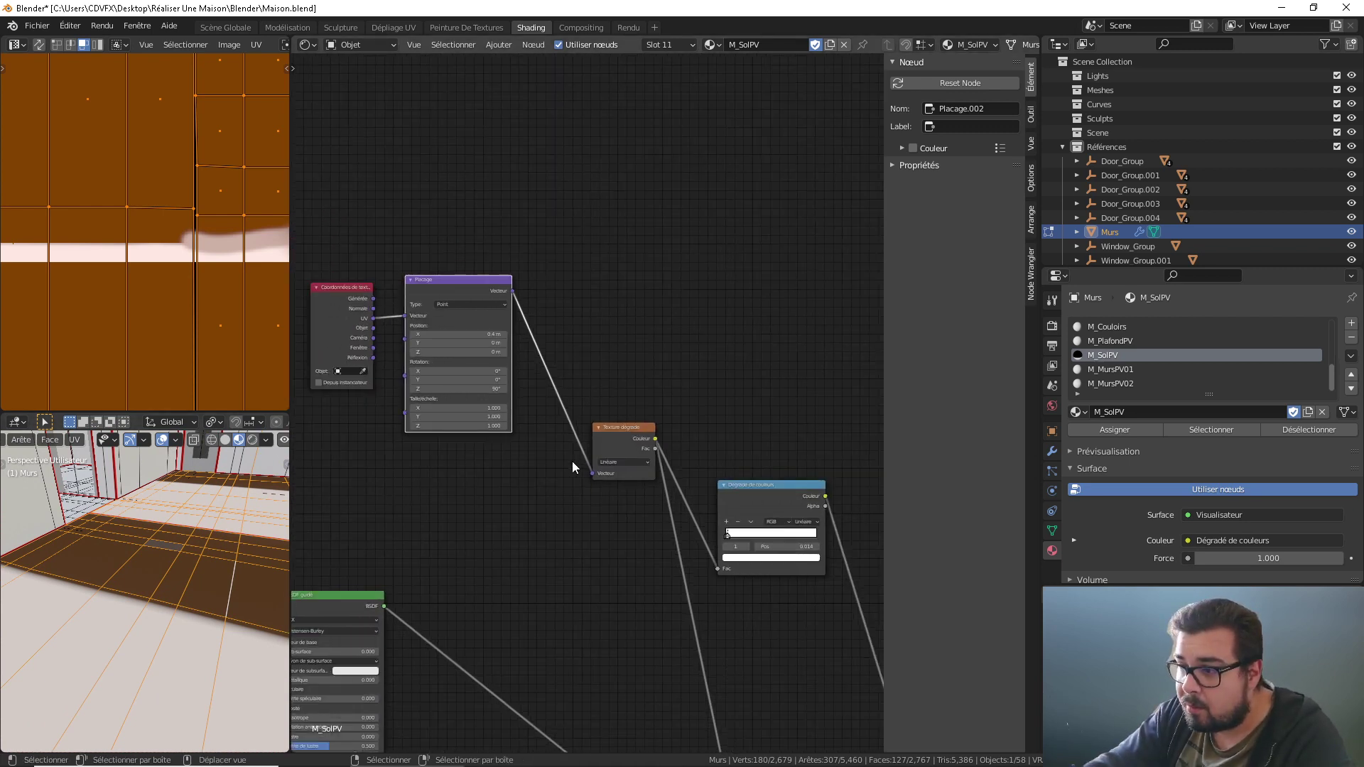
{"action": "scroll", "coordinate": [516, 427], "scroll_direction": "up", "scroll_amount": 2}
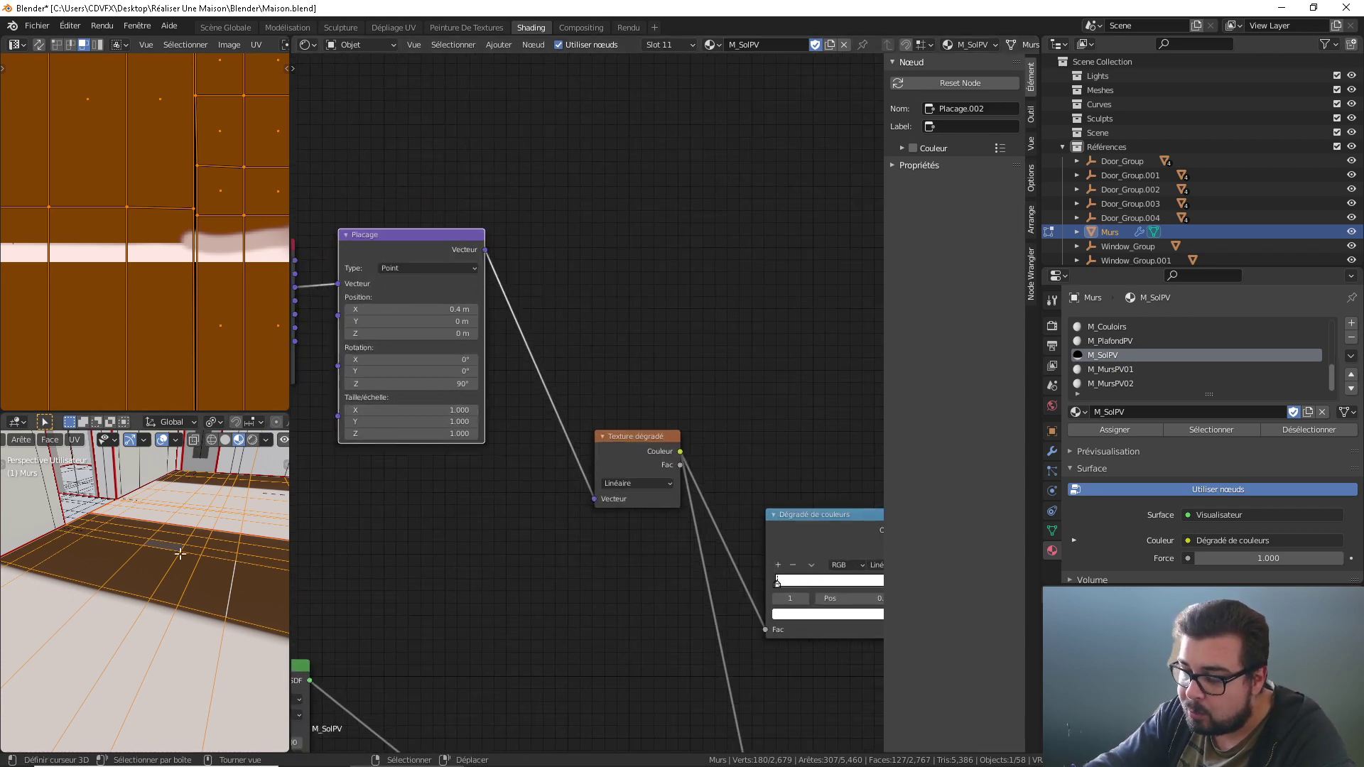
{"action": "scroll", "coordinate": [228, 559], "scroll_direction": "up", "scroll_amount": 5}
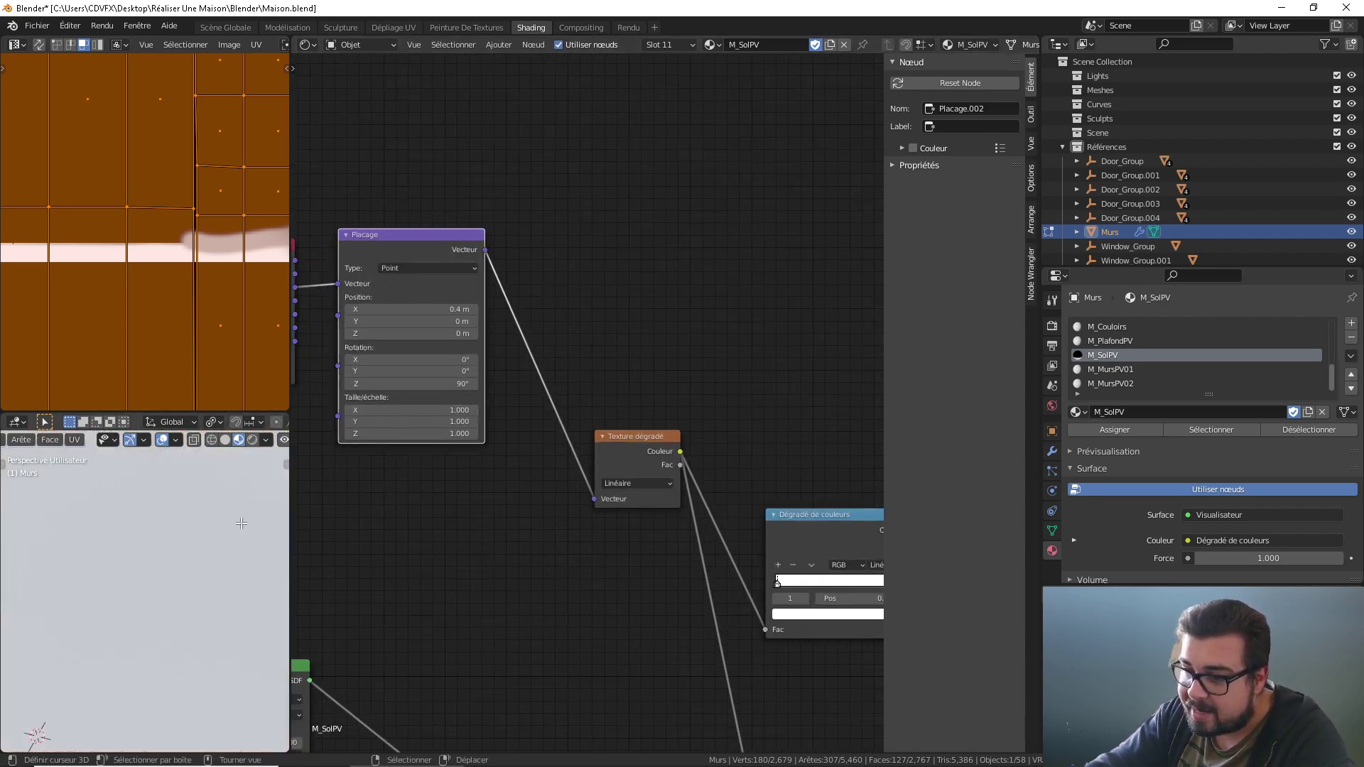
{"action": "middle_click_drag", "start_coordinate": [217, 534], "coordinate": [135, 523]}
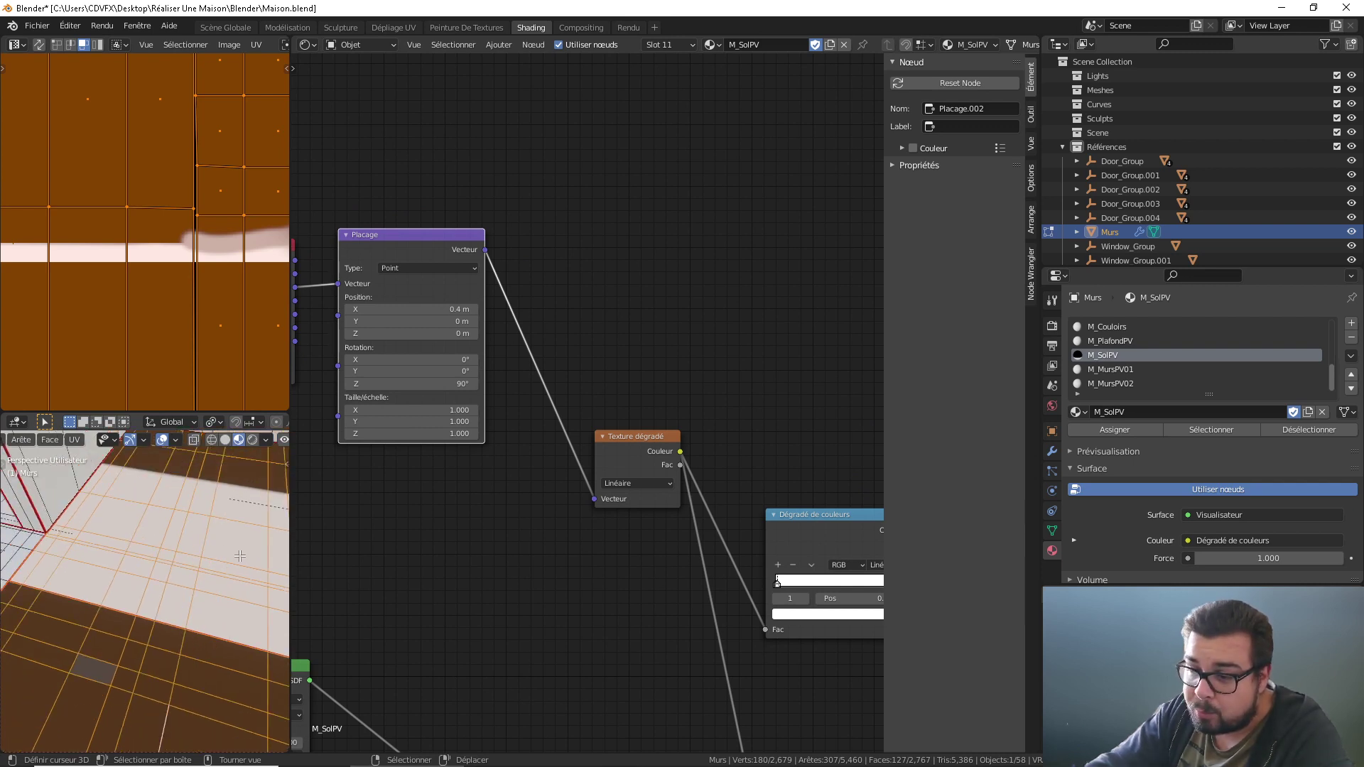
{"action": "middle_click_drag", "start_coordinate": [154, 491], "coordinate": [161, 508]}
{"action": "scroll", "coordinate": [527, 542], "scroll_direction": "up", "scroll_amount": 1}
{"action": "middle_click_drag", "start_coordinate": [528, 547], "coordinate": [573, 477]}
{"action": "mouse_move", "coordinate": [213, 568]}
{"action": "middle_mouse_down"}
{"action": "mouse_move", "coordinate": [206, 589]}
{"action": "mouse_move", "coordinate": [206, 551]}
{"action": "middle_mouse_up"}
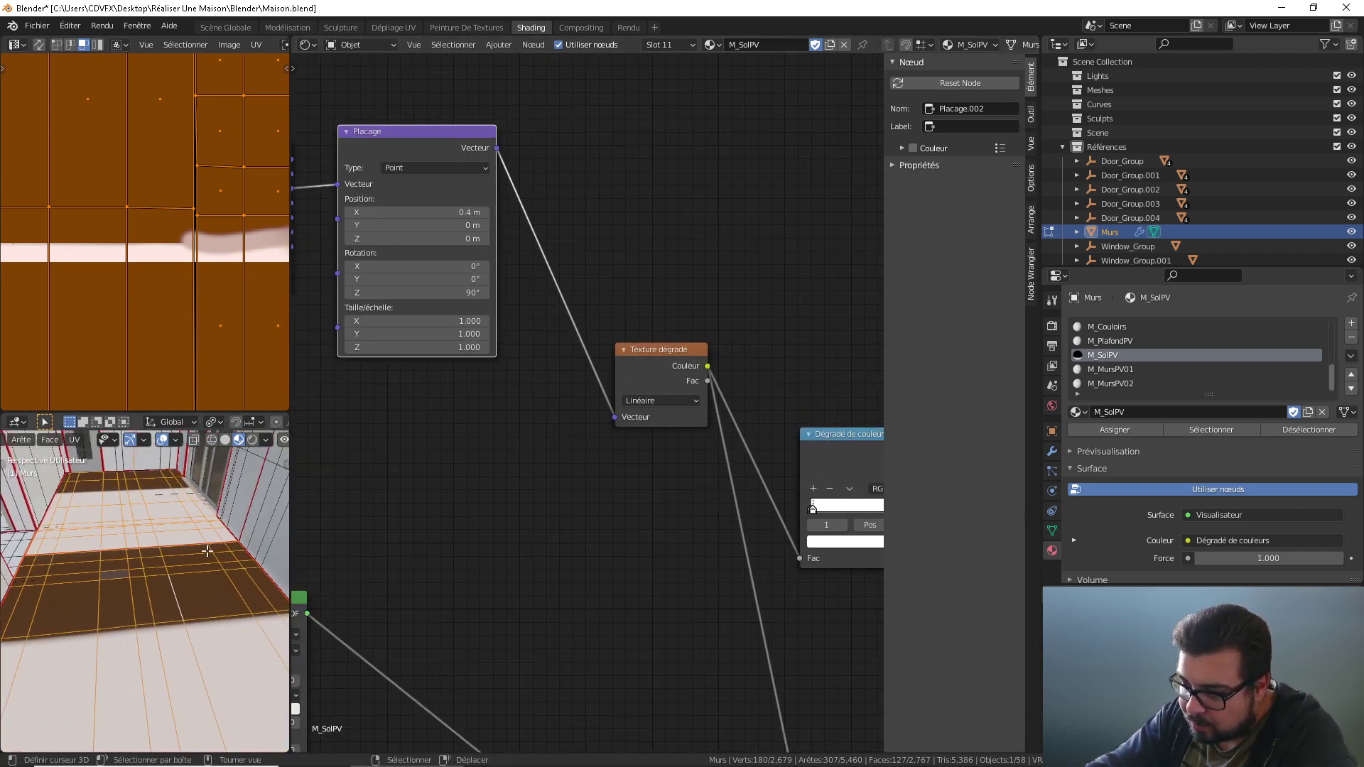
Step: Feed the Mapping node from the Texture Coordinate node's Object output instead of UV and inspect the floor mask
{"action": "middle_click_drag", "start_coordinate": [553, 476], "coordinate": [530, 506]}
{"action": "middle_click_drag", "start_coordinate": [437, 441], "coordinate": [609, 407]}
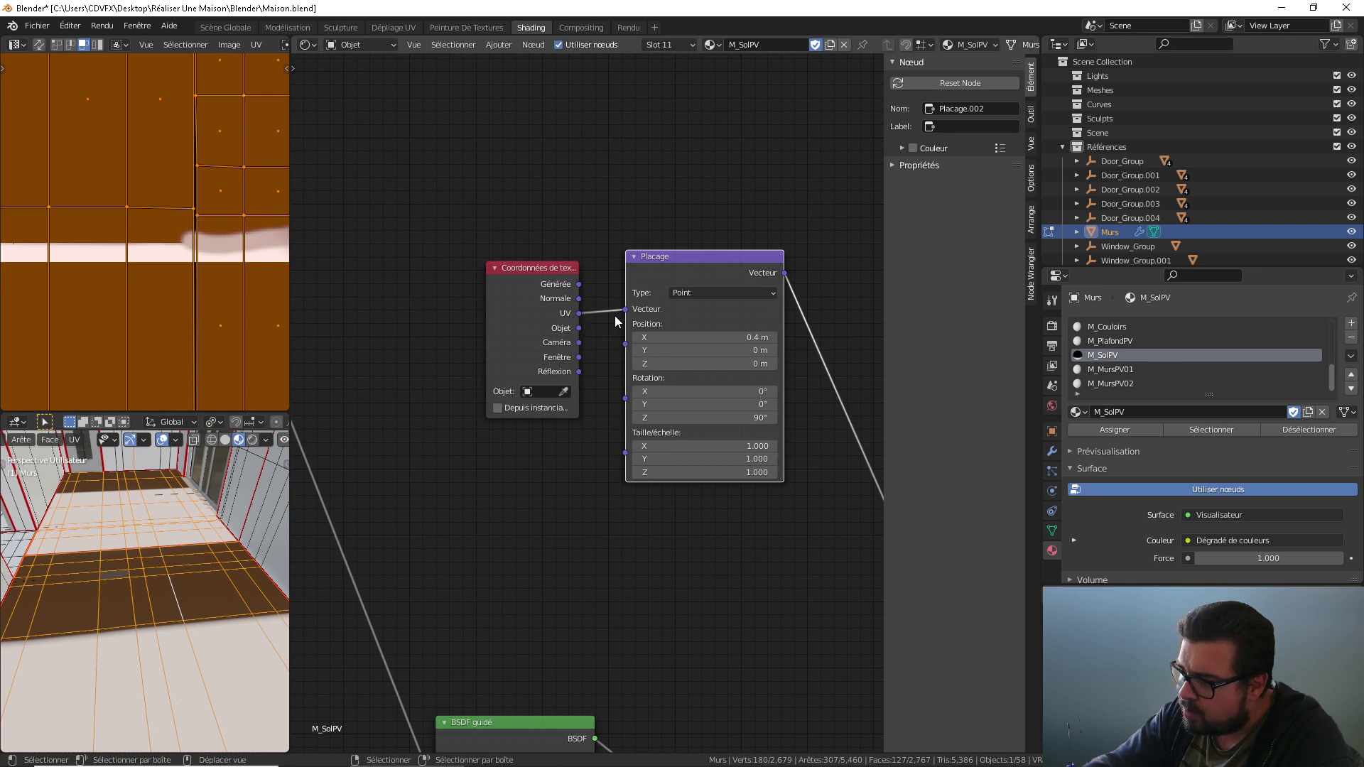
{"action": "left_click_drag", "start_coordinate": [580, 329], "coordinate": [626, 309]}
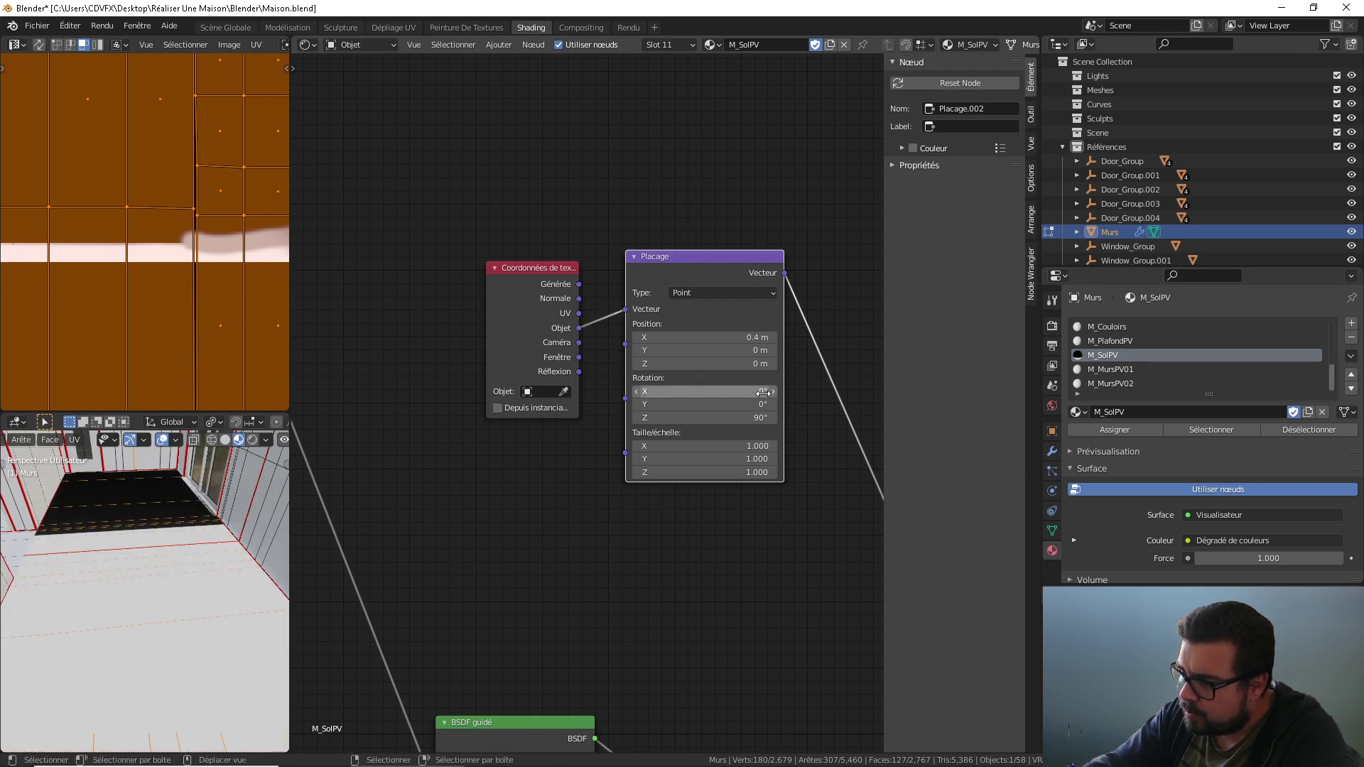
{"action": "middle_click_drag", "start_coordinate": [117, 525], "coordinate": [122, 523]}
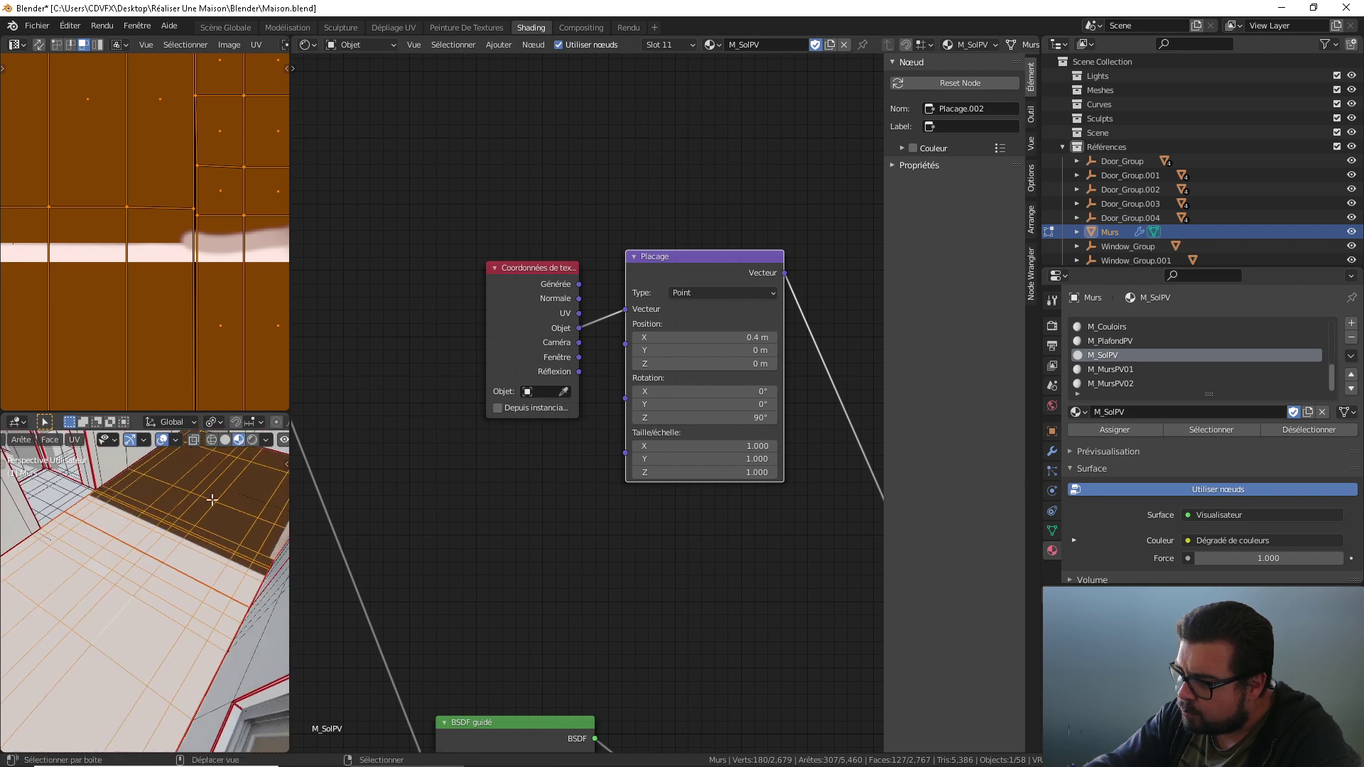
{"action": "scroll", "coordinate": [131, 519], "scroll_direction": "up", "scroll_amount": 6}
{"action": "scroll", "coordinate": [133, 516], "scroll_direction": "down", "scroll_amount": 8}
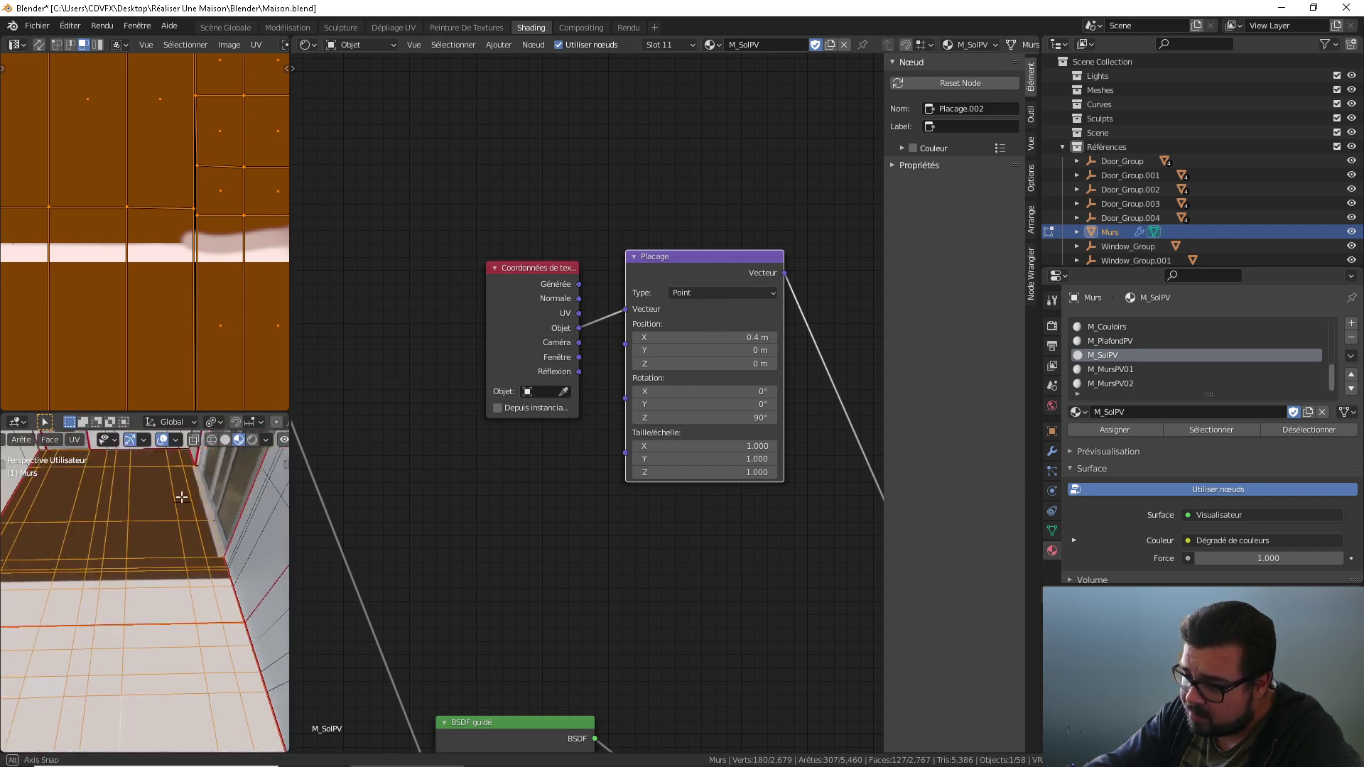
Step: Set the Mapping node's X location to 1.4 m and inspect where the mask's edge falls on the floor
{"action": "left_click_drag", "start_coordinate": [773, 337], "coordinate": [784, 337]}
{"action": "left_click", "coordinate": [773, 337]}
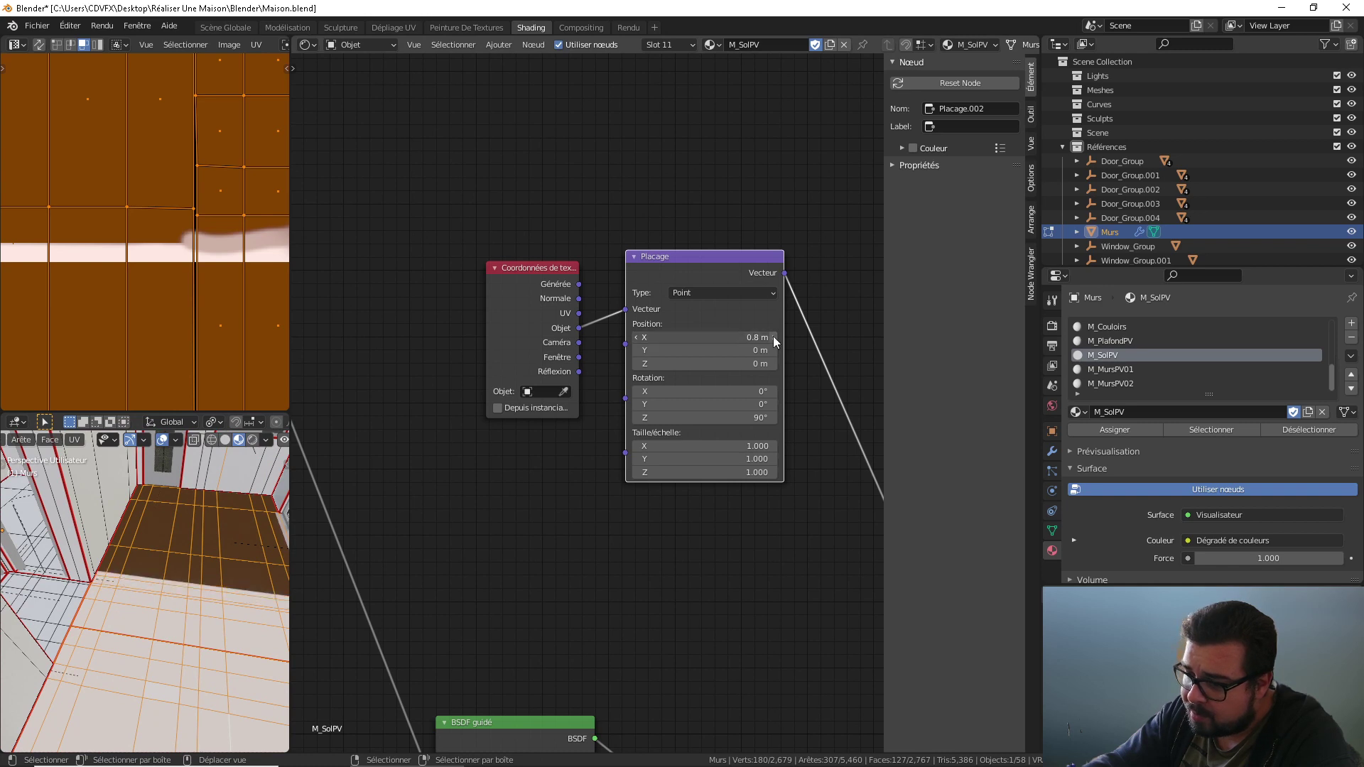
{"action": "left_click", "coordinate": [773, 337]}
{"action": "left_click", "coordinate": [773, 337]}
{"action": "left_click", "coordinate": [773, 337]}
{"action": "left_click", "coordinate": [773, 337]}
{"action": "left_click", "coordinate": [773, 337]}
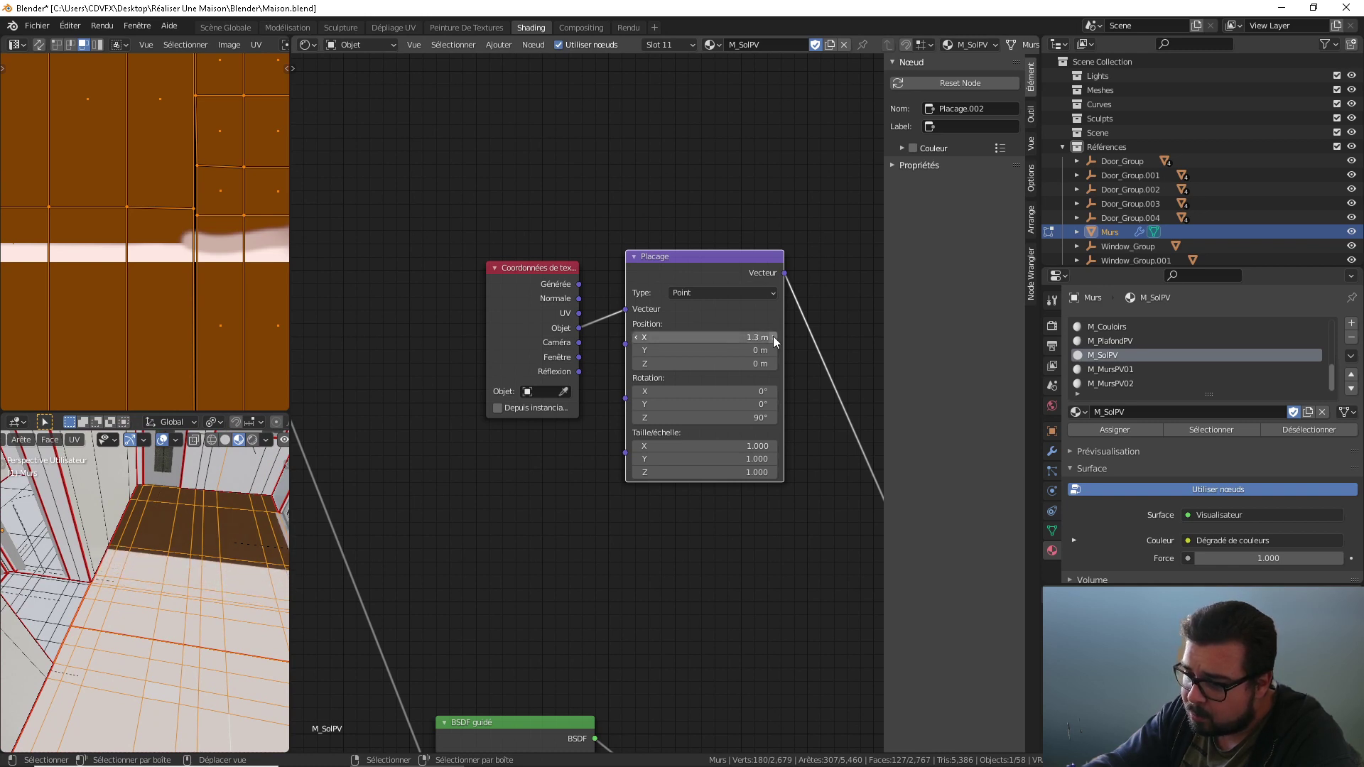
{"action": "left_click", "coordinate": [773, 336]}
{"action": "middle_click_drag", "start_coordinate": [213, 515], "coordinate": [189, 552]}
{"action": "scroll", "coordinate": [184, 624], "scroll_direction": "up", "scroll_amount": 5}
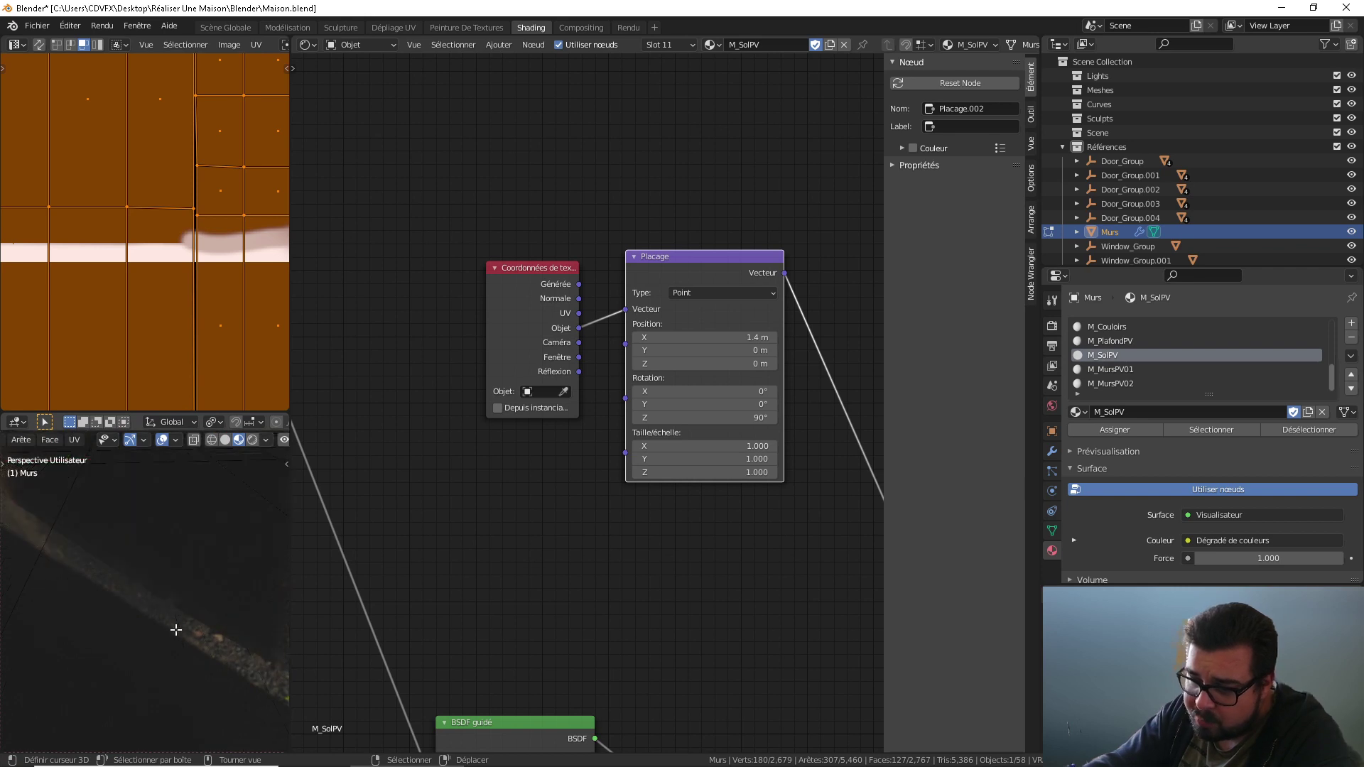
{"action": "scroll", "coordinate": [183, 624], "scroll_direction": "down", "scroll_amount": 5}
{"action": "middle_click_drag", "start_coordinate": [183, 625], "coordinate": [169, 594], "text": "shift"}
Step: Connect the Mix Shader back to the Material Output's surface in place of the ColorRamp preview
{"action": "middle_click_drag", "start_coordinate": [627, 532], "coordinate": [445, 395]}
{"action": "scroll", "coordinate": [619, 509], "scroll_direction": "down", "scroll_amount": 3}
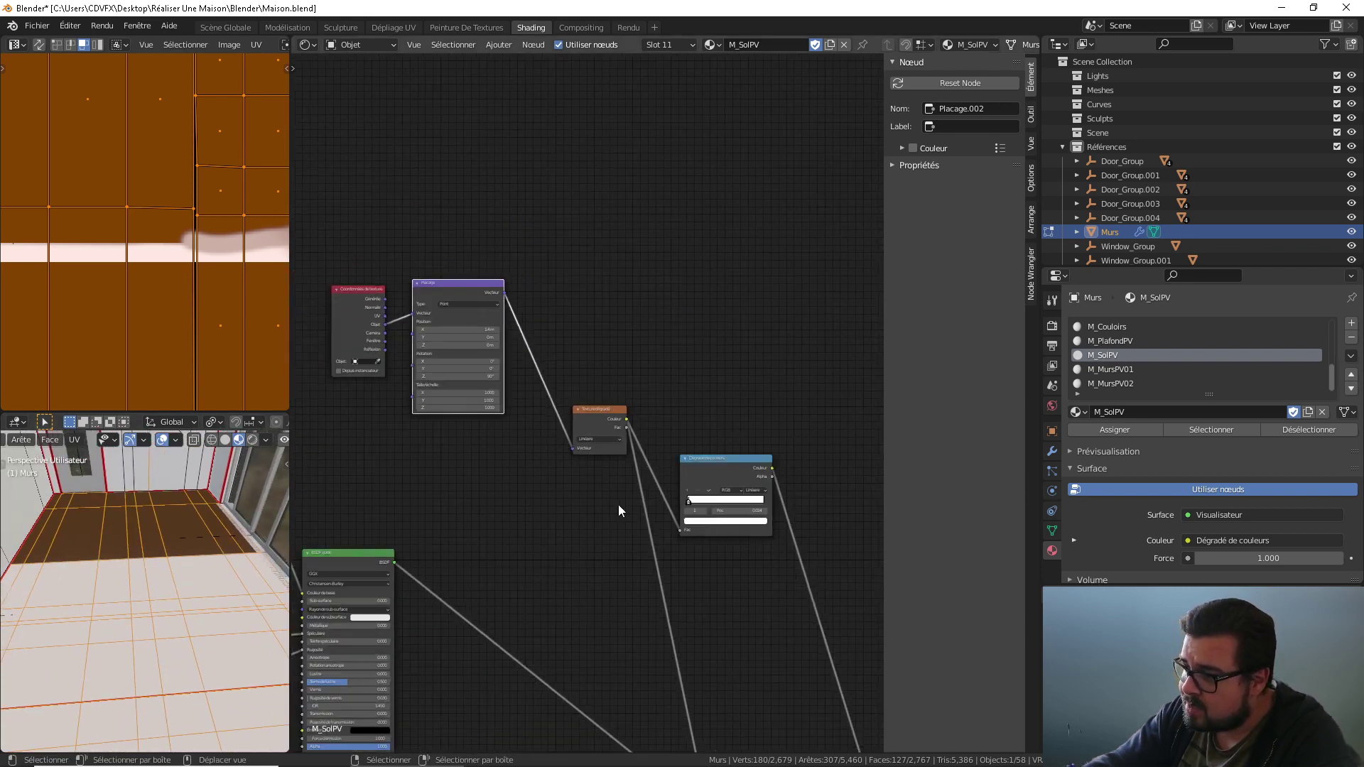
{"action": "middle_click_drag", "start_coordinate": [618, 508], "coordinate": [648, 487]}
{"action": "left_click", "coordinate": [611, 497], "text": "ctrl+shift"}
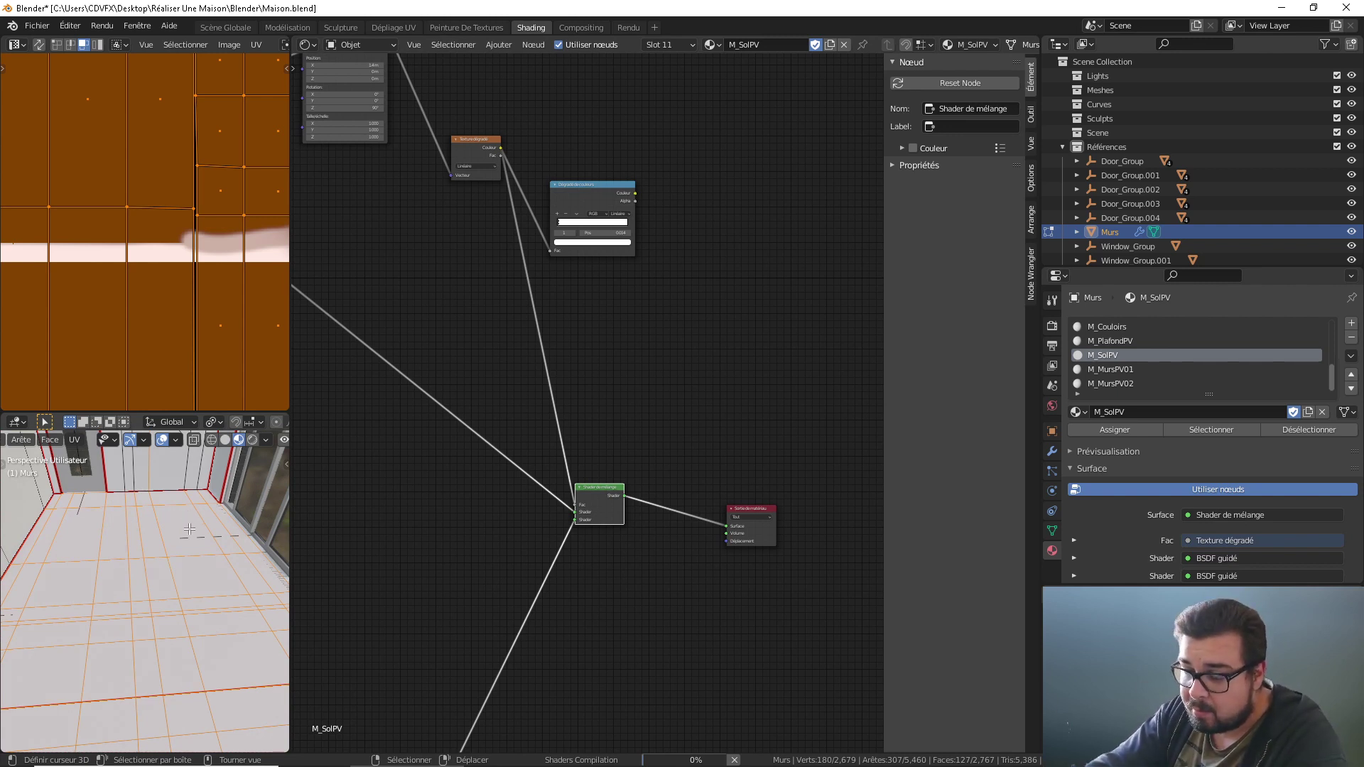
Step: Connect the ColorRamp's output to the Mix Shader's factor in place of the Gradient Texture, and reposition the ColorRamp node
{"action": "middle_click_drag", "start_coordinate": [188, 533], "coordinate": [157, 565]}
{"action": "middle_click_drag", "start_coordinate": [403, 473], "coordinate": [580, 427]}
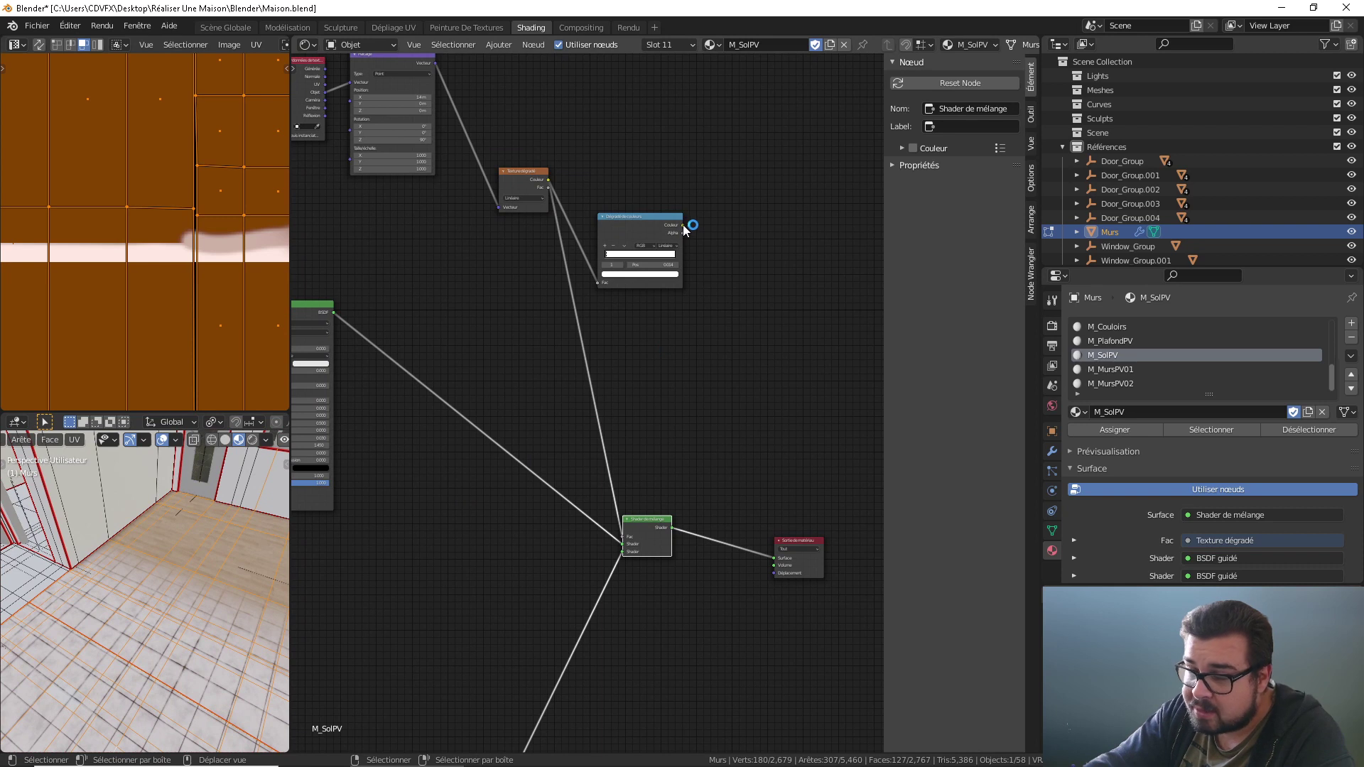
{"action": "left_click_drag", "start_coordinate": [683, 225], "coordinate": [638, 517]}
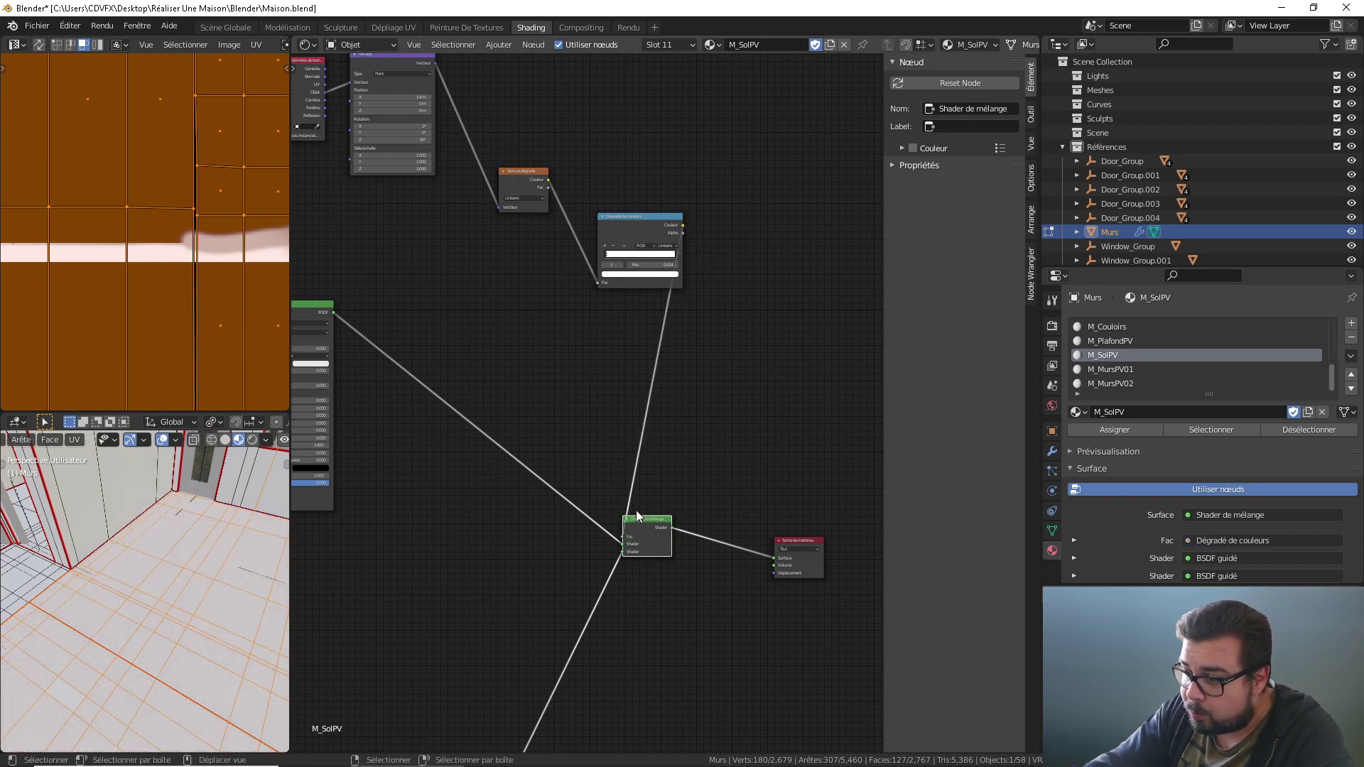
{"action": "left_click_drag", "start_coordinate": [646, 226], "coordinate": [614, 224]}
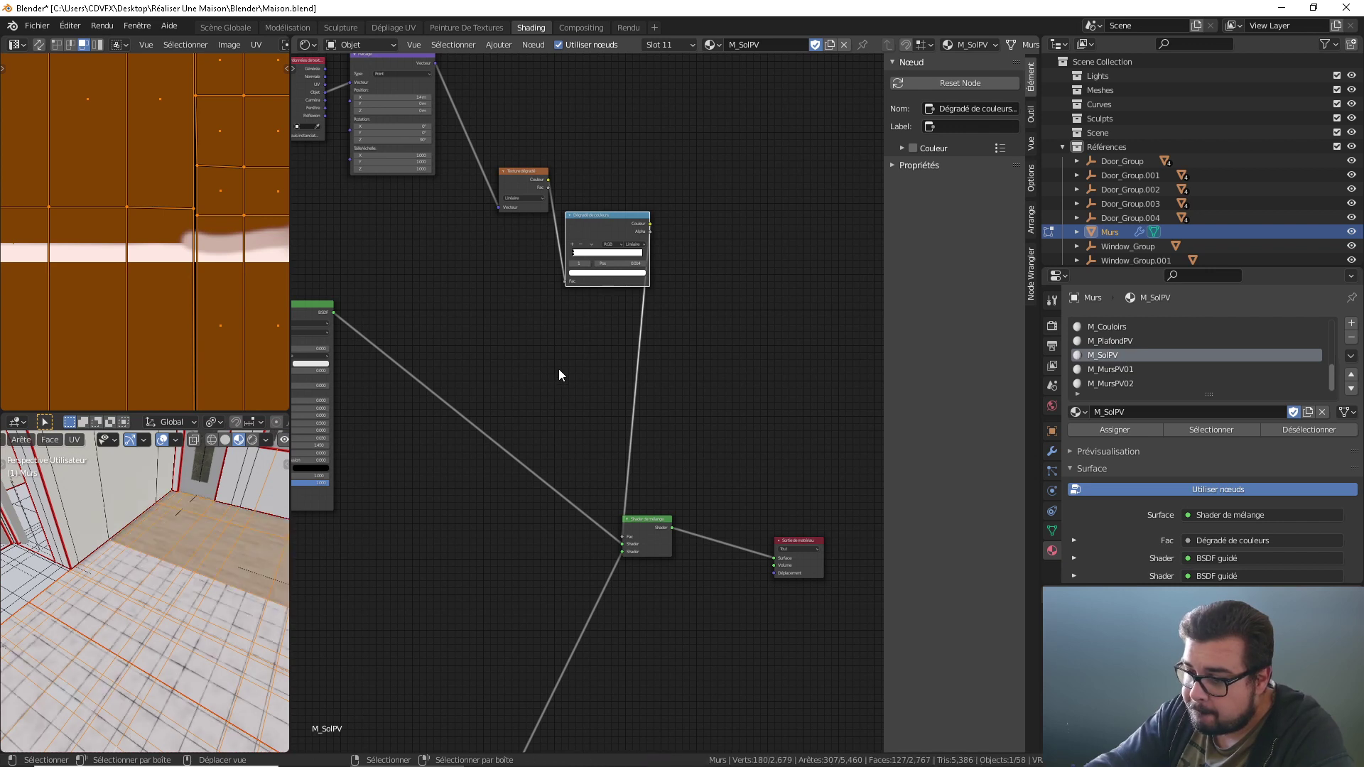
Step: Insert an Invert node between the ColorRamp and the Mix Shader, and return the walls object to Object Mode
{"action": "key", "text": "shift+a"}
{"action": "mouse_move", "coordinate": [531, 359]}
{"action": "mouse_move", "coordinate": [491, 341]}
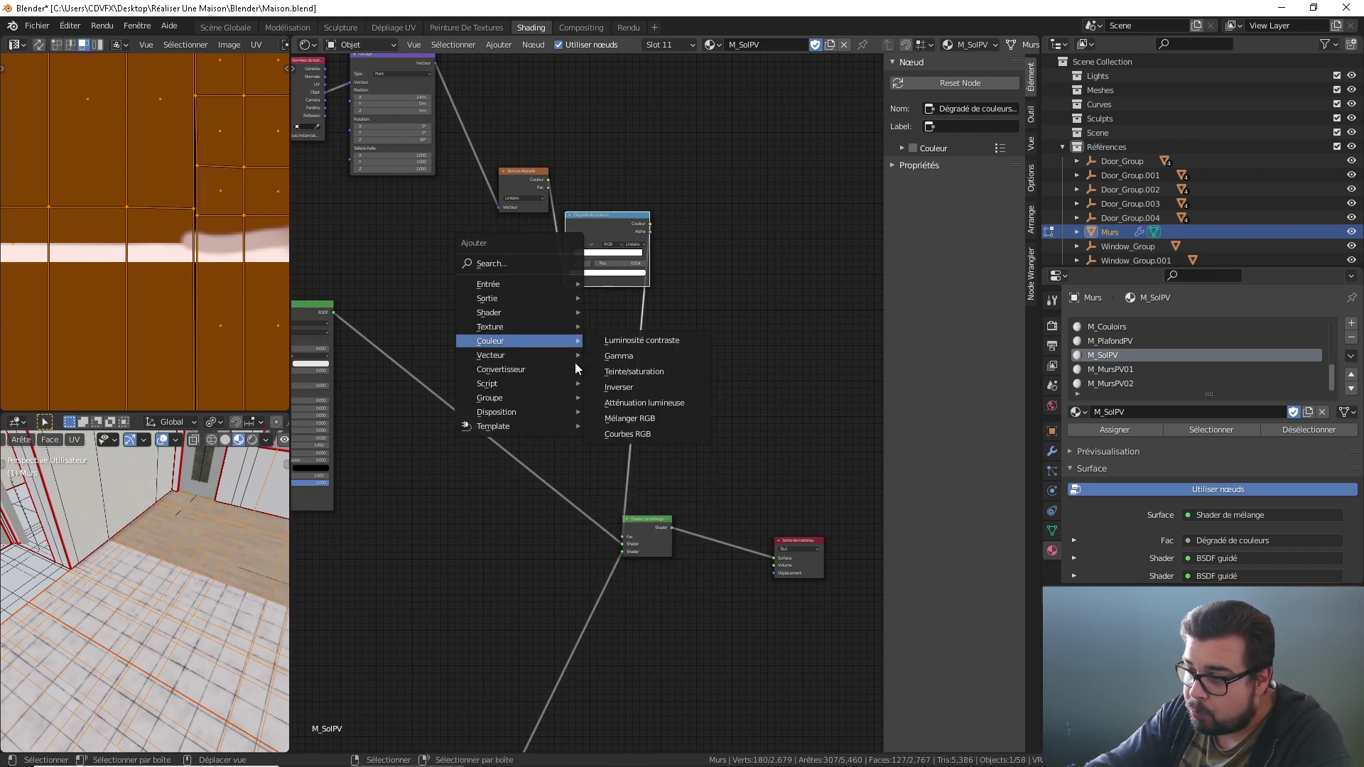
{"action": "left_click", "coordinate": [616, 382]}
{"action": "left_click", "coordinate": [665, 390]}
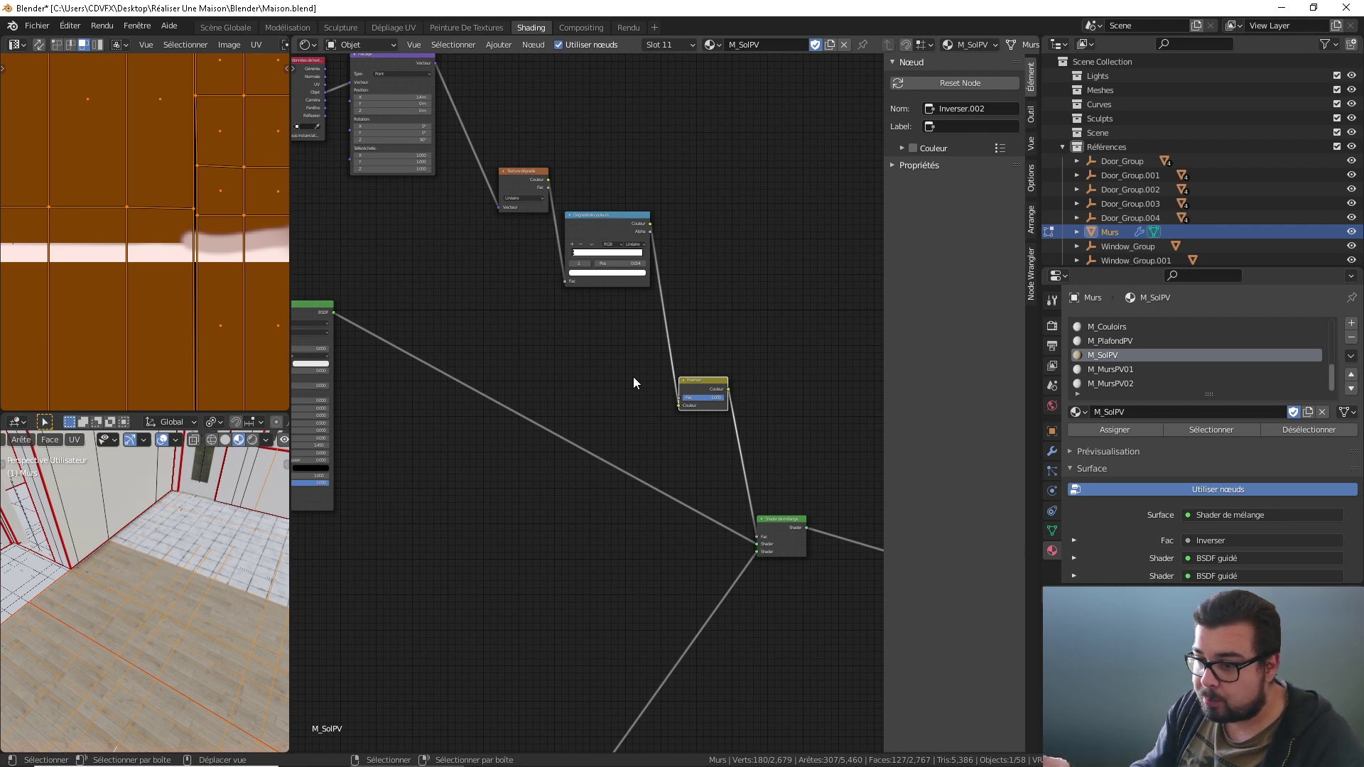
{"action": "scroll", "coordinate": [193, 540], "scroll_direction": "up", "scroll_amount": 5}
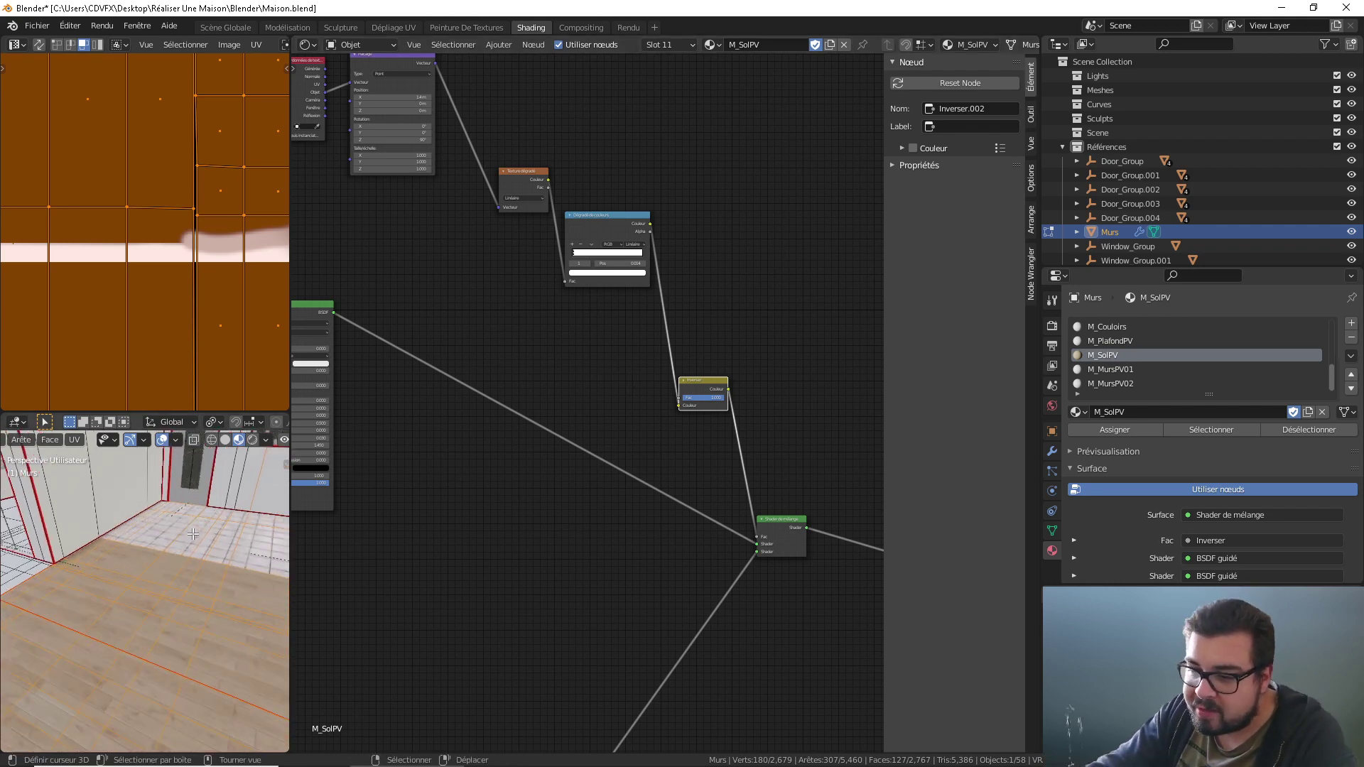
{"action": "key", "text": "Tab"}
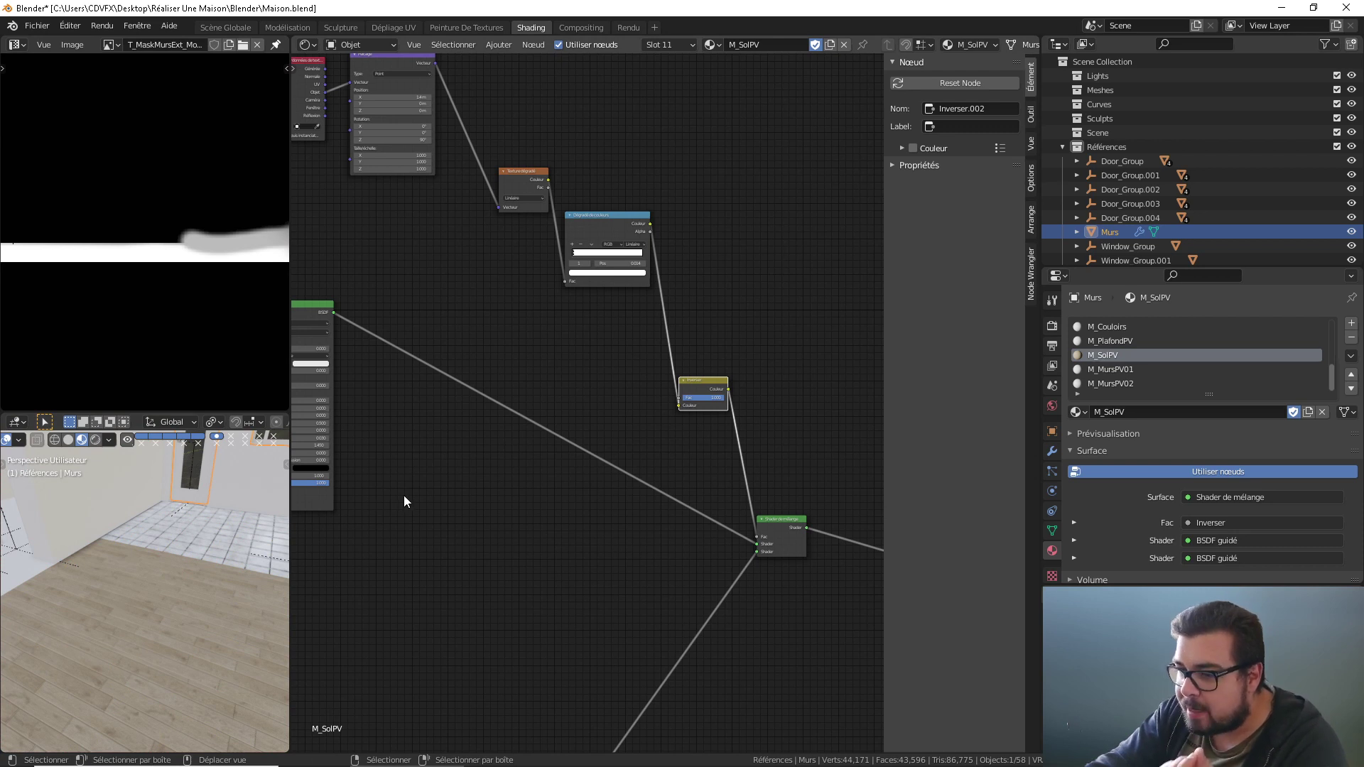
Step: Try other positions for the ColorRamp's white stop, including 0.027
{"action": "scroll", "coordinate": [402, 501], "scroll_direction": "down", "scroll_amount": 2}
{"action": "middle_click_drag", "start_coordinate": [399, 514], "coordinate": [497, 500]}
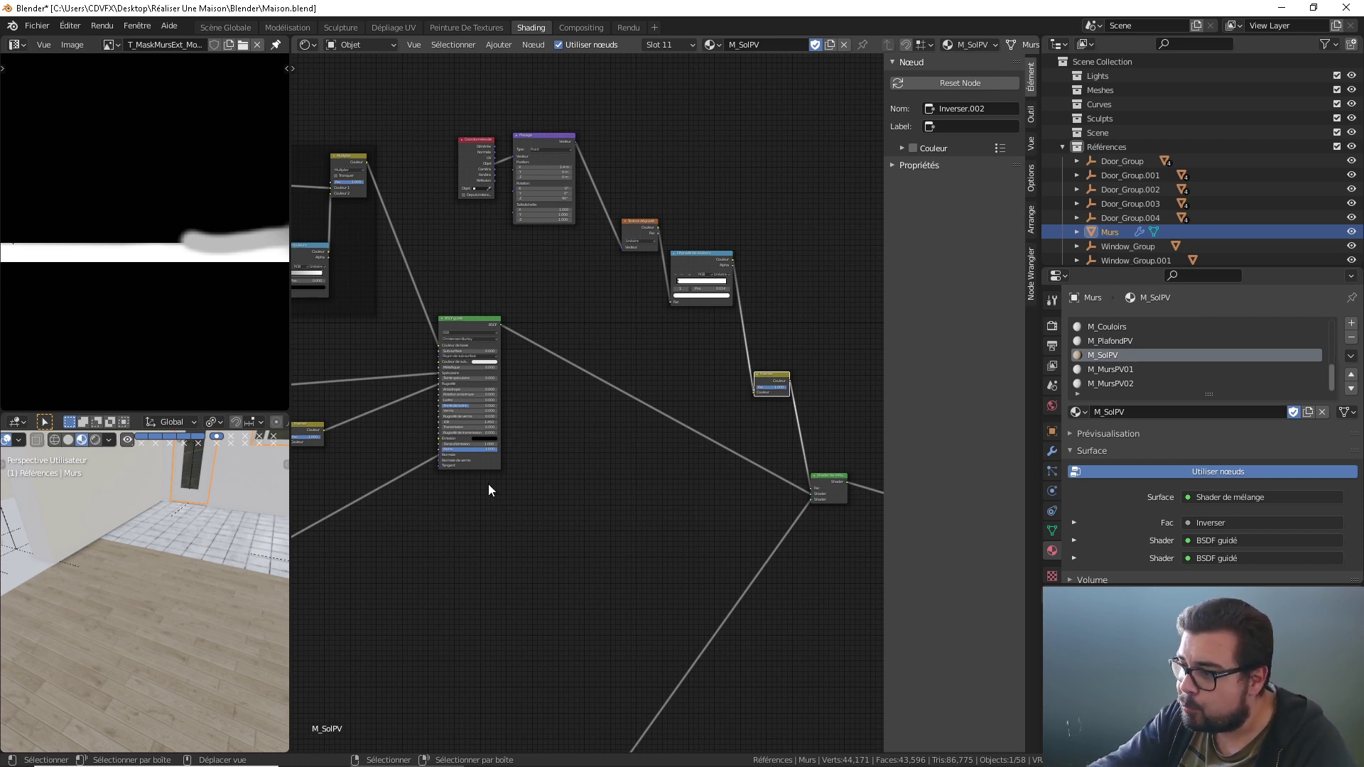
{"action": "scroll", "coordinate": [488, 484], "scroll_direction": "down", "scroll_amount": 2}
{"action": "middle_click_drag", "start_coordinate": [465, 609], "coordinate": [441, 624]}
{"action": "scroll", "coordinate": [440, 624], "scroll_direction": "up", "scroll_amount": 4}
{"action": "middle_click_drag", "start_coordinate": [496, 548], "coordinate": [669, 484]}
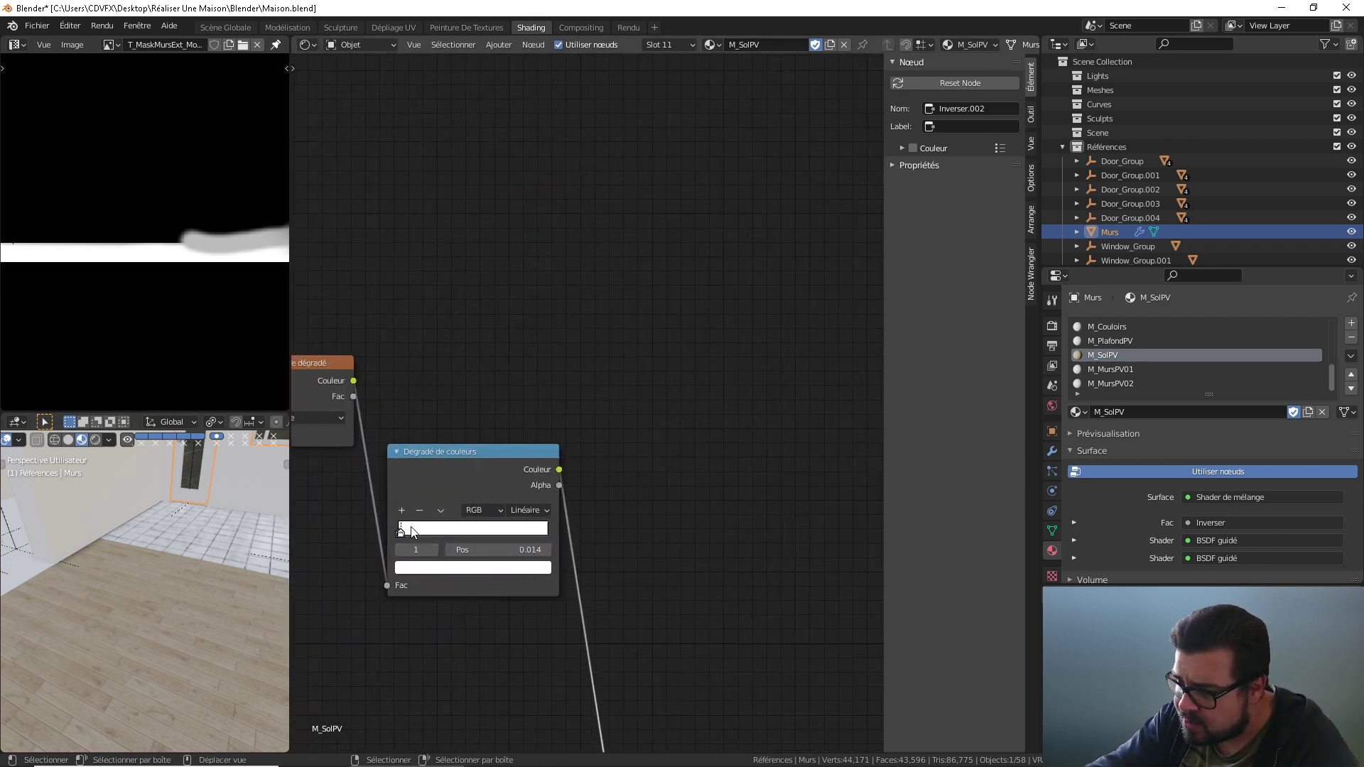
{"action": "mouse_move", "coordinate": [403, 533]}
{"action": "left_mouse_down"}
{"action": "mouse_move", "coordinate": [523, 531]}
{"action": "mouse_move", "coordinate": [407, 532]}
{"action": "left_mouse_up"}
{"action": "middle_click_drag", "start_coordinate": [321, 486], "coordinate": [608, 540]}
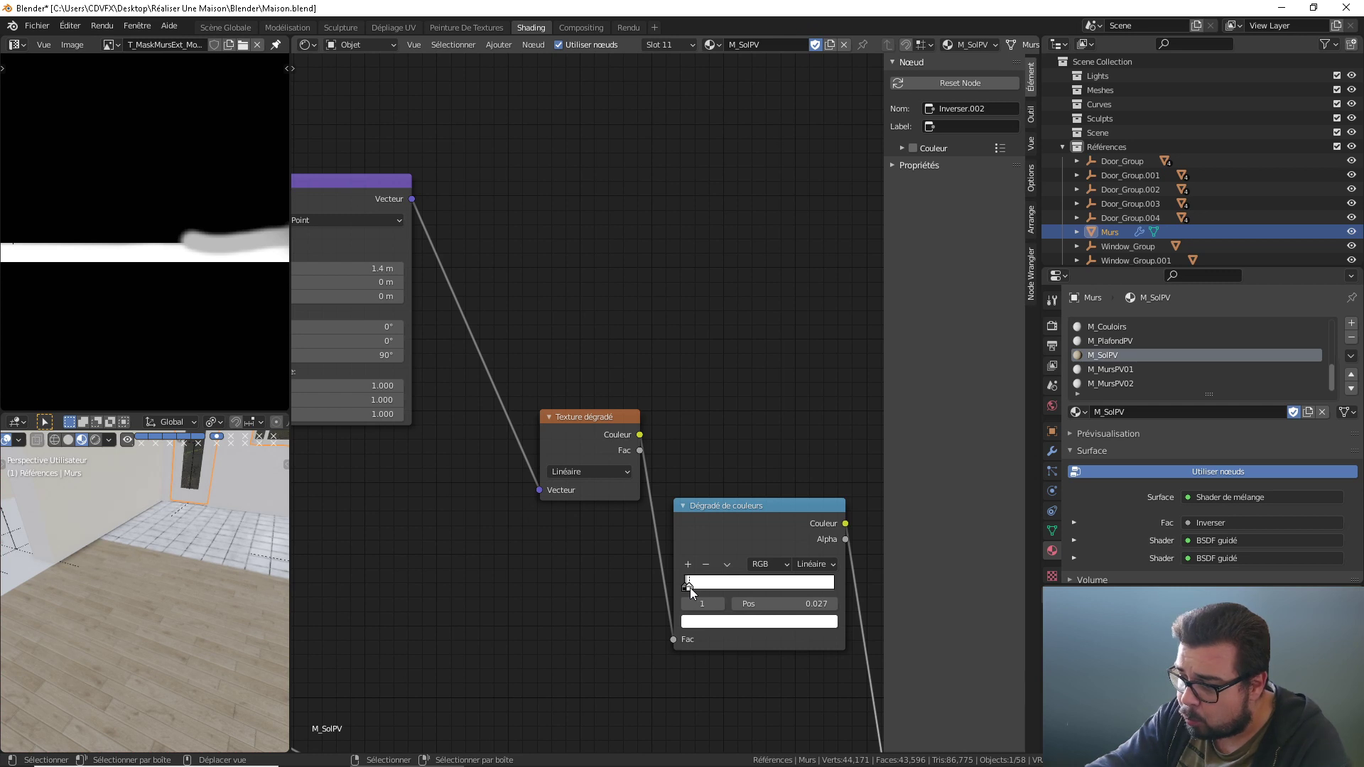
{"action": "left_click_drag", "start_coordinate": [685, 587], "coordinate": [420, 540]}
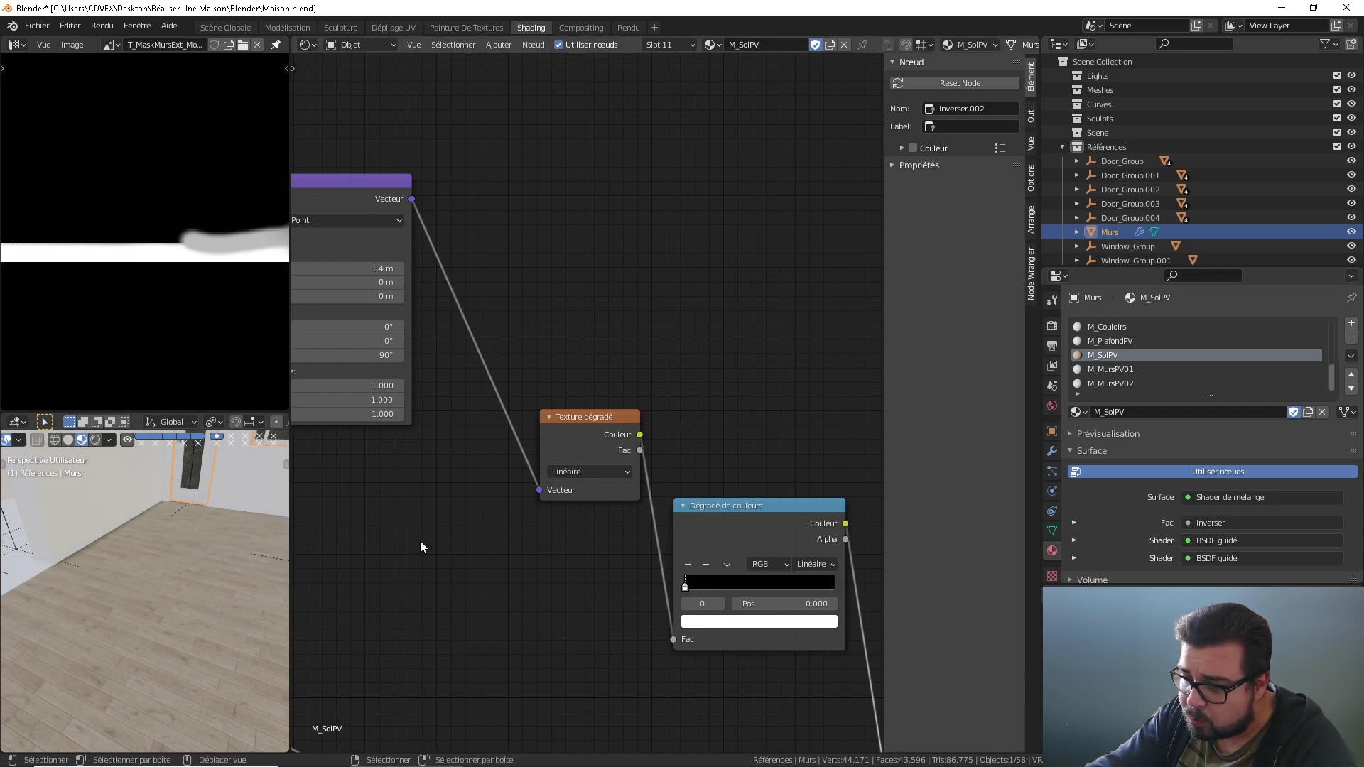
Step: Separate the ColorRamp's stops again and set the white stop's position to 0.01
{"action": "mouse_move", "coordinate": [685, 591]}
{"action": "left_mouse_down"}
{"action": "mouse_move", "coordinate": [764, 586]}
{"action": "mouse_move", "coordinate": [688, 588]}
{"action": "mouse_move", "coordinate": [706, 588]}
{"action": "left_mouse_up"}
{"action": "left_click", "coordinate": [717, 587]}
{"action": "left_click", "coordinate": [684, 588]}
{"action": "left_click", "coordinate": [790, 604]}
{"action": "type", "text": "0"}
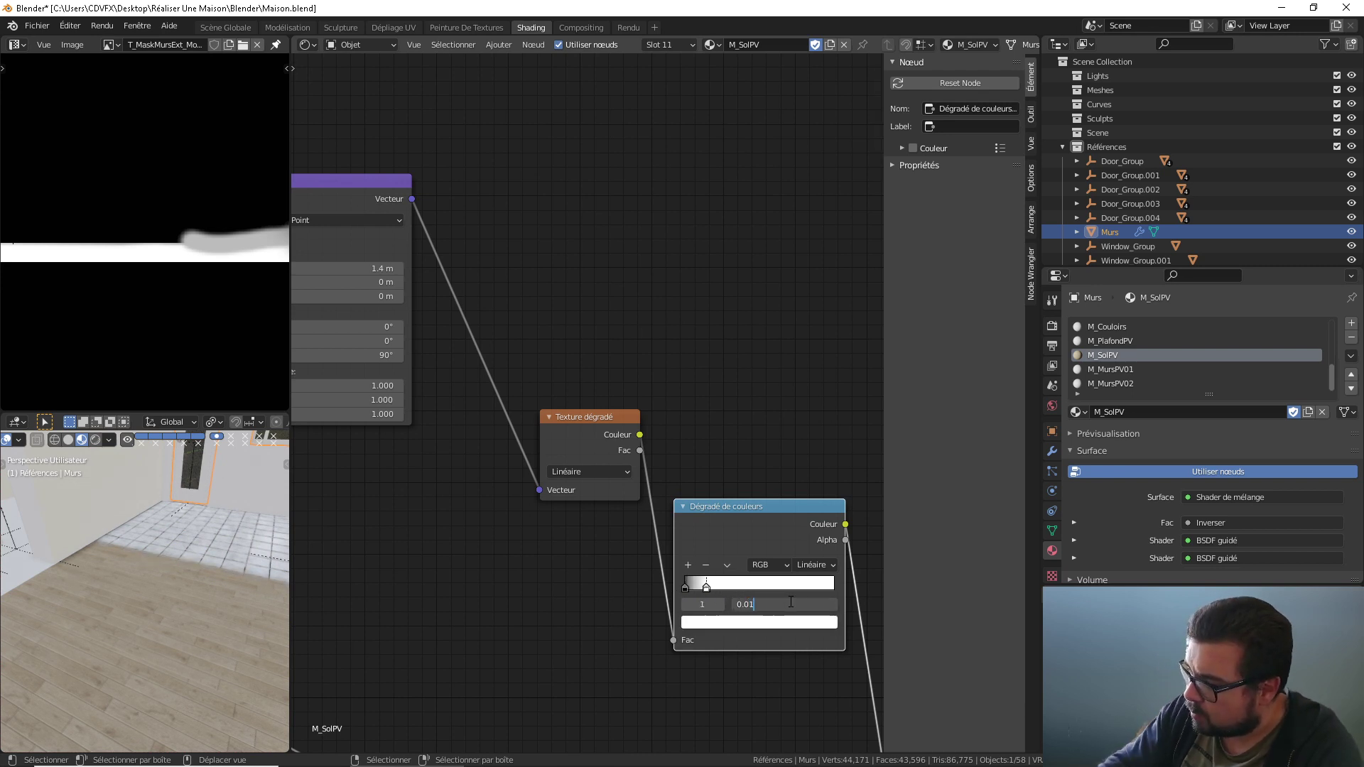
{"action": "type", "text": ".01"}
{"action": "key", "text": "Return"}
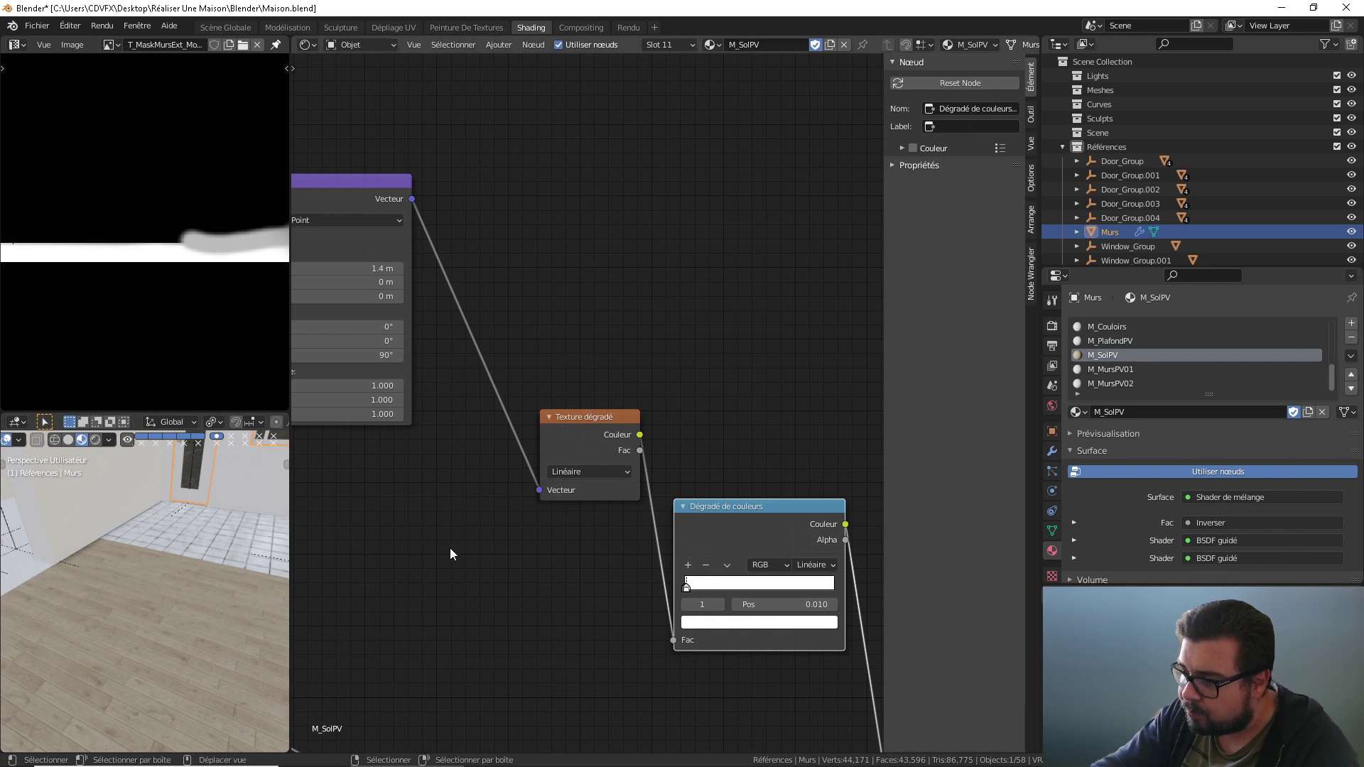
Step: Try an X location of 0.1 m on the Mapping node, and set it to 0.4 m
{"action": "middle_click_drag", "start_coordinate": [441, 455], "coordinate": [597, 543]}
{"action": "left_click_drag", "start_coordinate": [497, 356], "coordinate": [469, 356]}
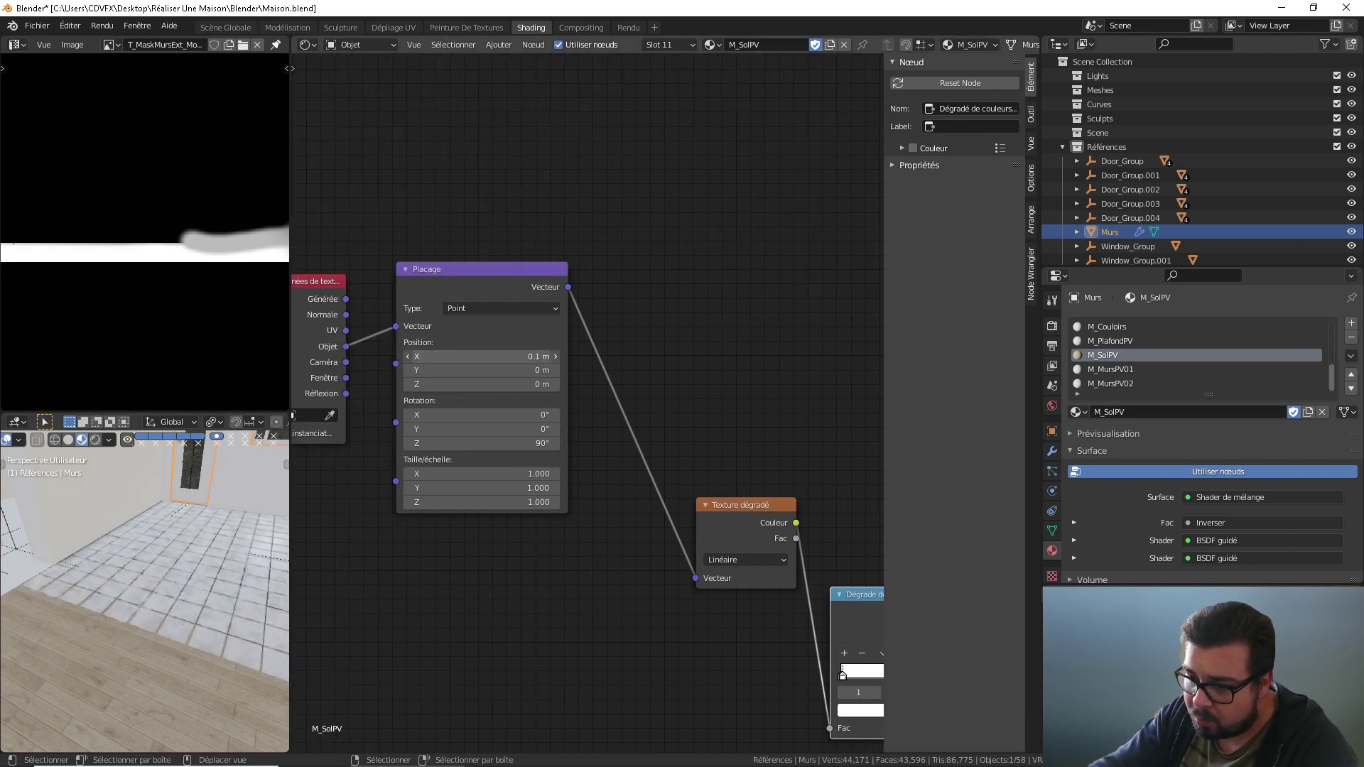
{"action": "left_click", "coordinate": [525, 356]}
{"action": "type", "text": "0.4"}
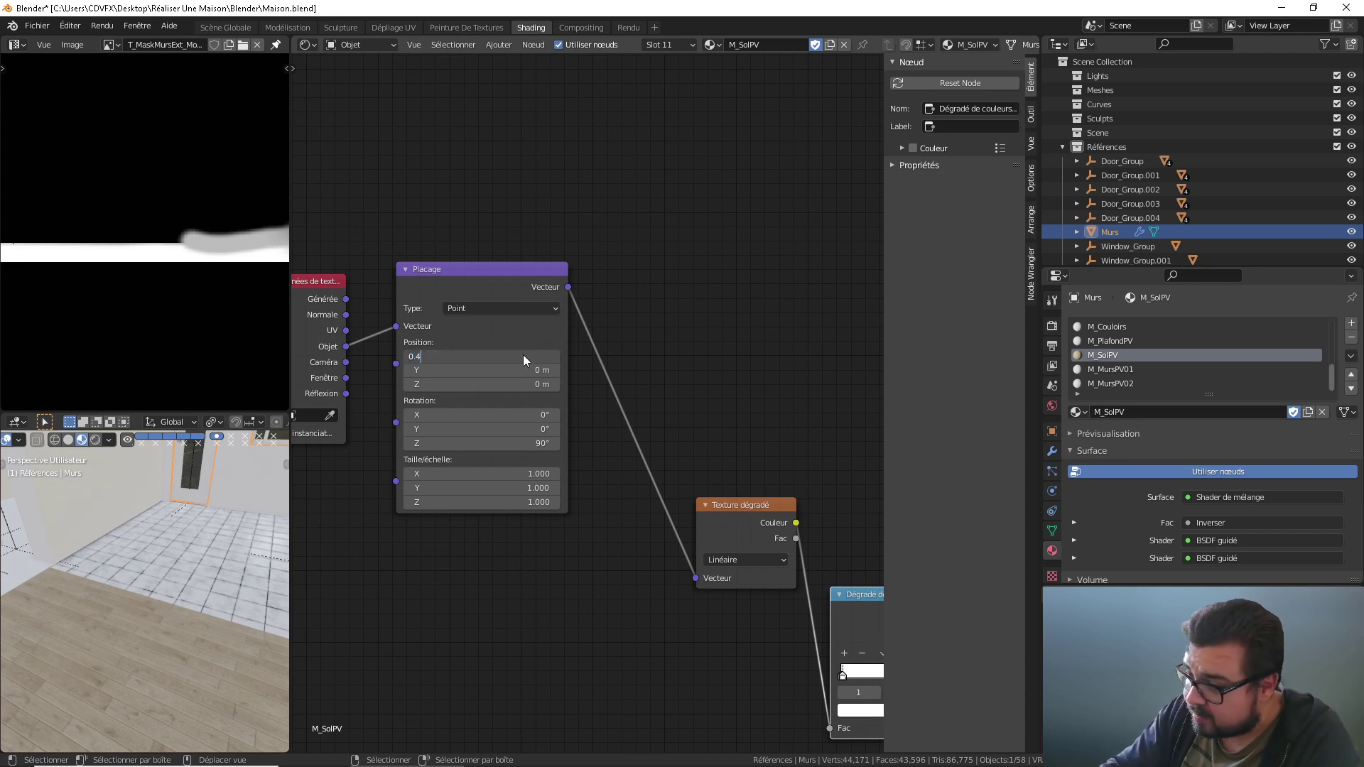
{"action": "key", "text": "Return"}
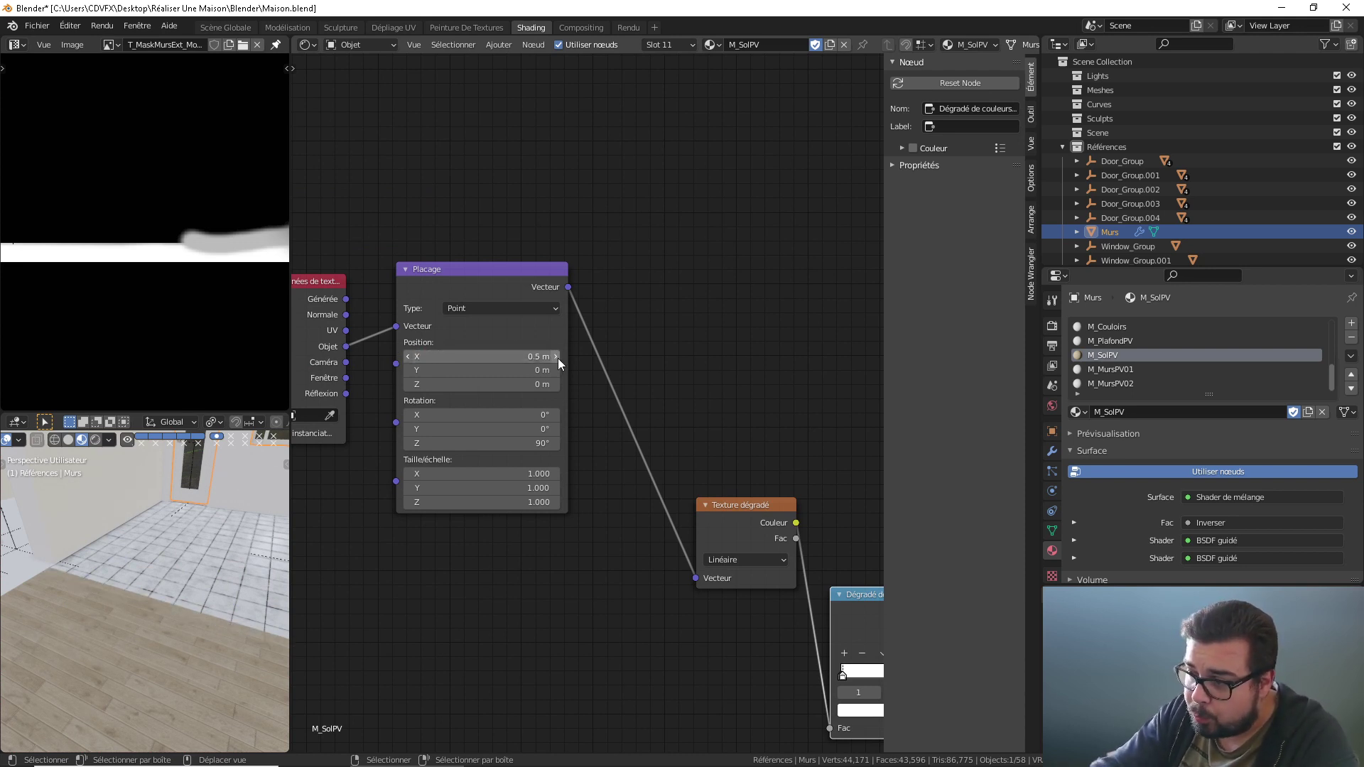
Step: Raise the Mapping node's X location stepwise to 1.1 m, and bring it back to 0.9 m
{"action": "left_click", "coordinate": [556, 357]}
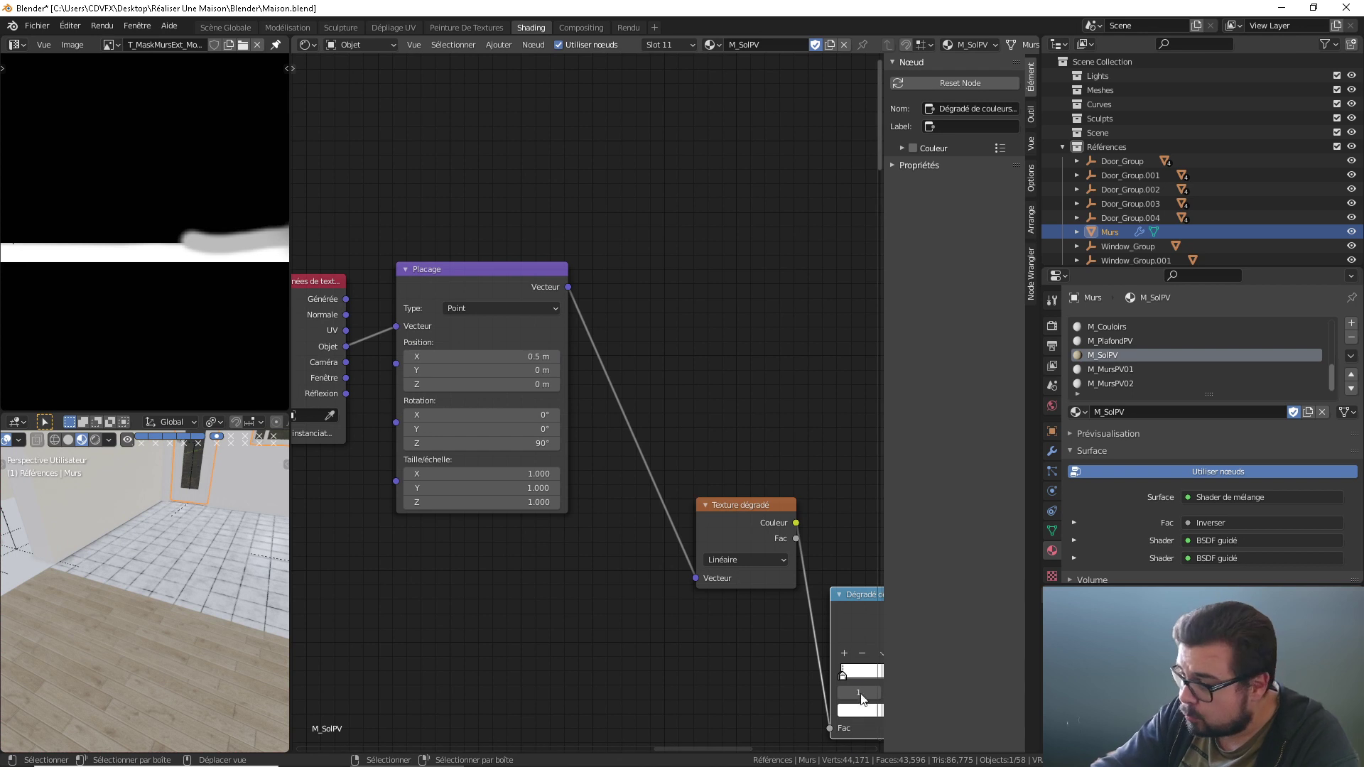
{"action": "left_click", "coordinate": [556, 357]}
{"action": "left_click", "coordinate": [555, 357]}
{"action": "left_click", "coordinate": [555, 356]}
{"action": "left_click", "coordinate": [556, 356]}
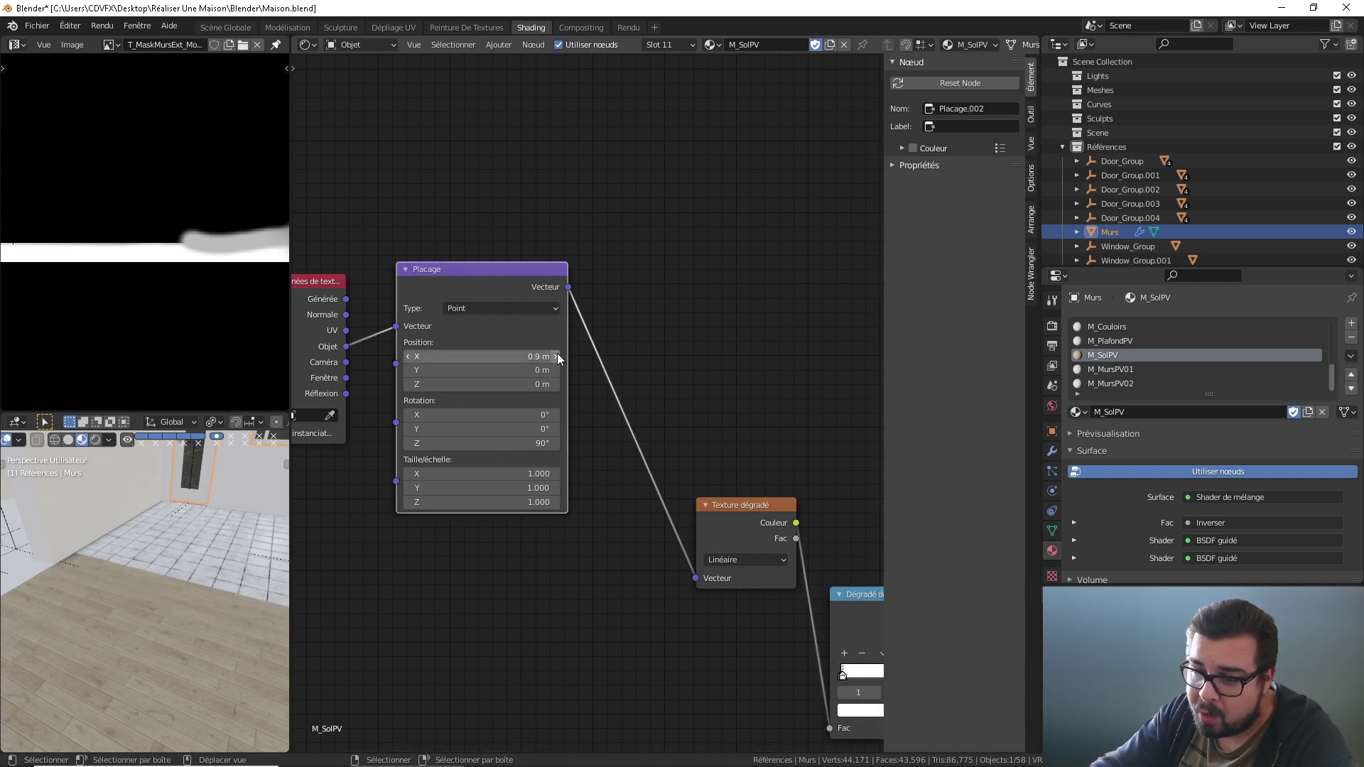
{"action": "left_click", "coordinate": [556, 356]}
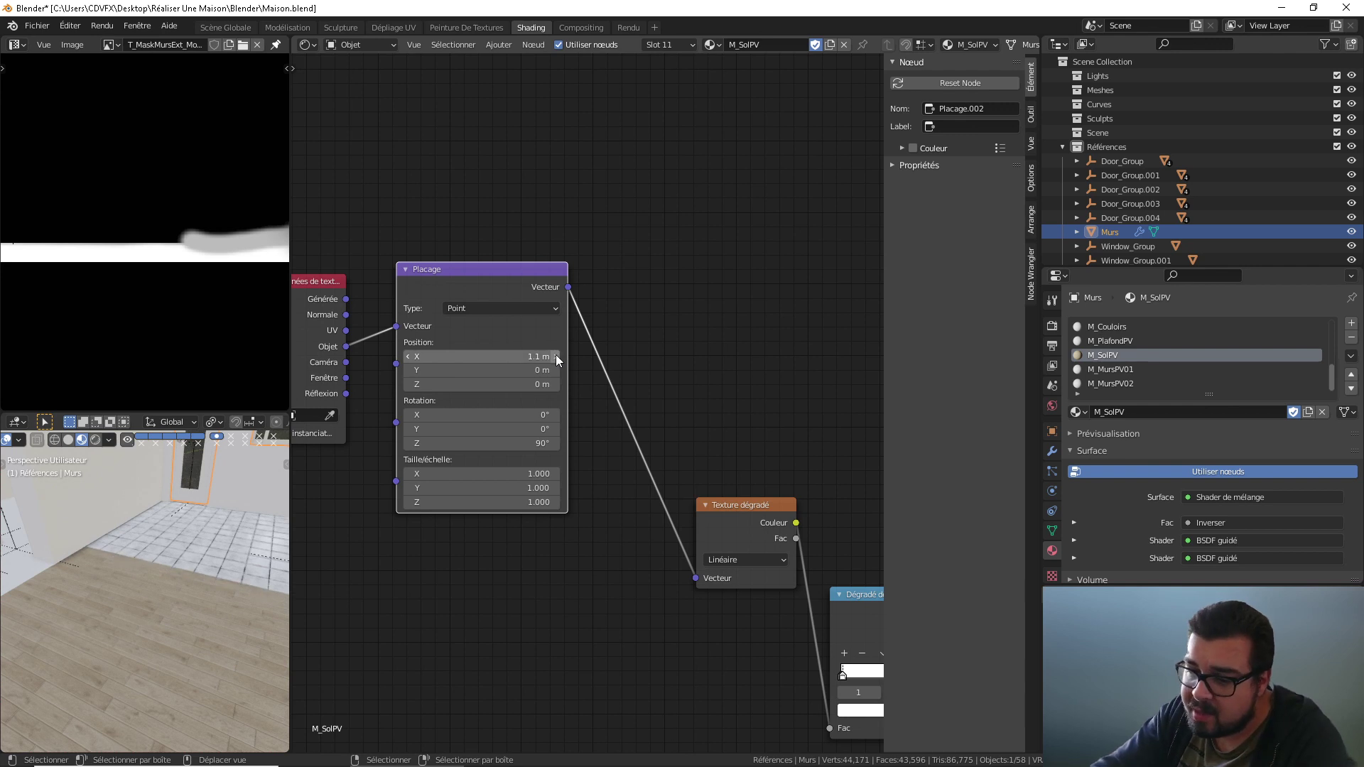
{"action": "left_click", "coordinate": [556, 356]}
{"action": "middle_click_drag", "start_coordinate": [171, 540], "coordinate": [202, 556]}
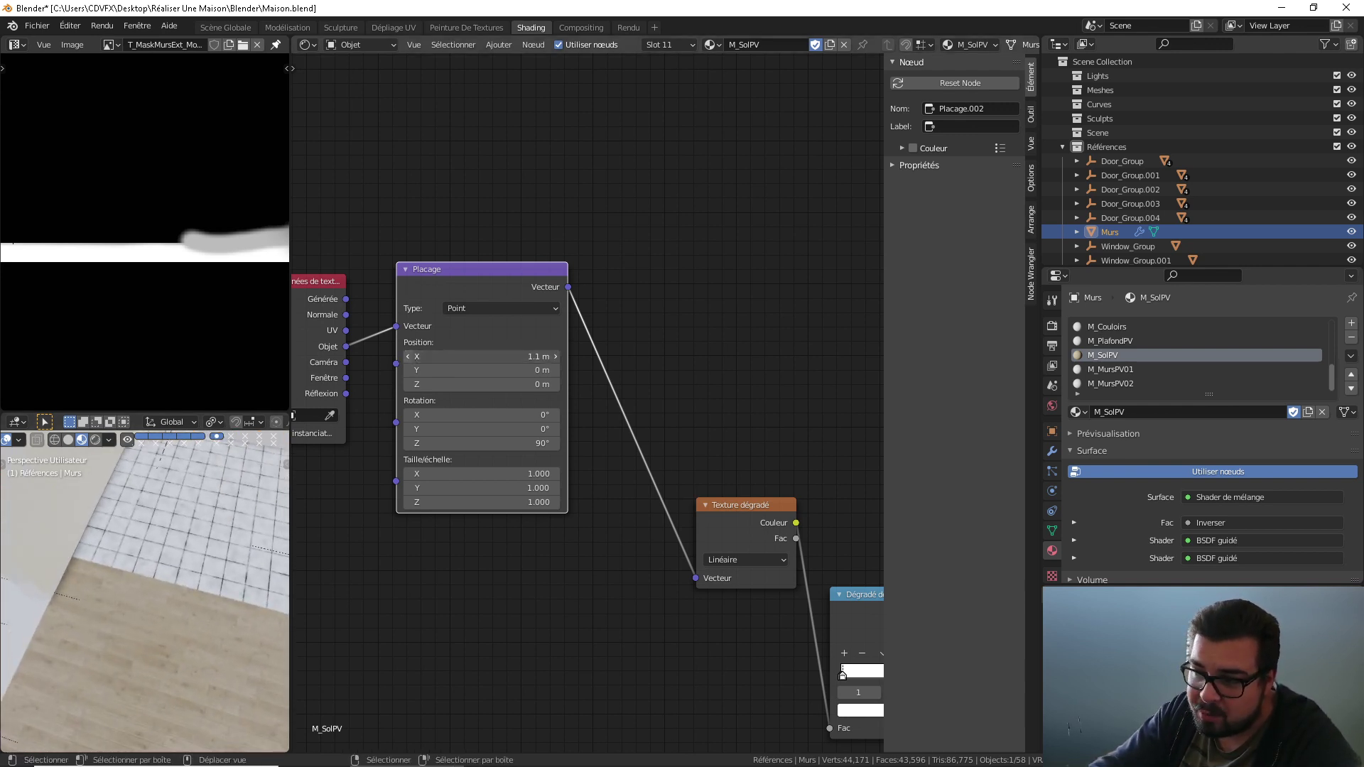
{"action": "left_click", "coordinate": [409, 357]}
{"action": "left_click", "coordinate": [409, 357]}
{"action": "scroll", "coordinate": [220, 575], "scroll_direction": "up", "scroll_amount": 3}
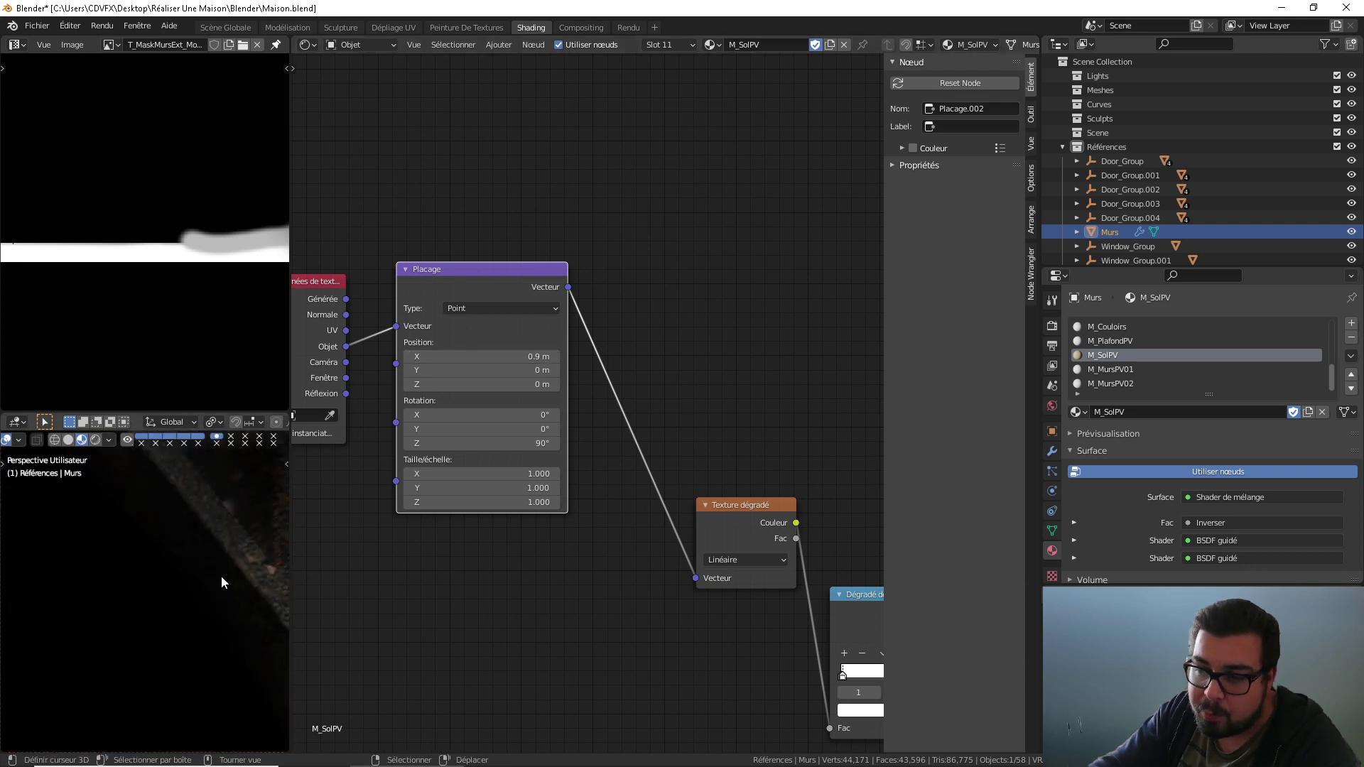
{"action": "scroll", "coordinate": [222, 580], "scroll_direction": "down", "scroll_amount": 3}
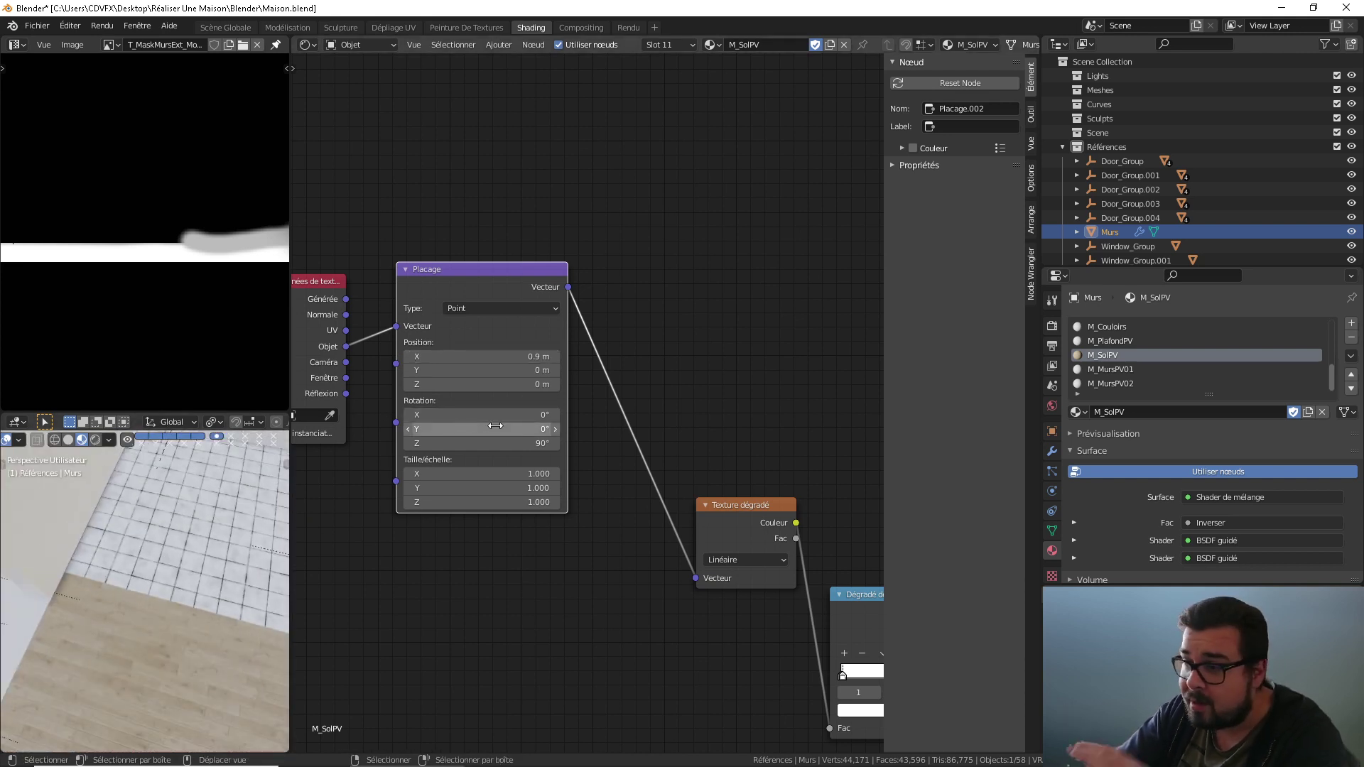
Step: Examine the parquet and tile boundary across the room, the mask nodes and the walls object's material slots
{"action": "middle_click_drag", "start_coordinate": [169, 565], "coordinate": [169, 522]}
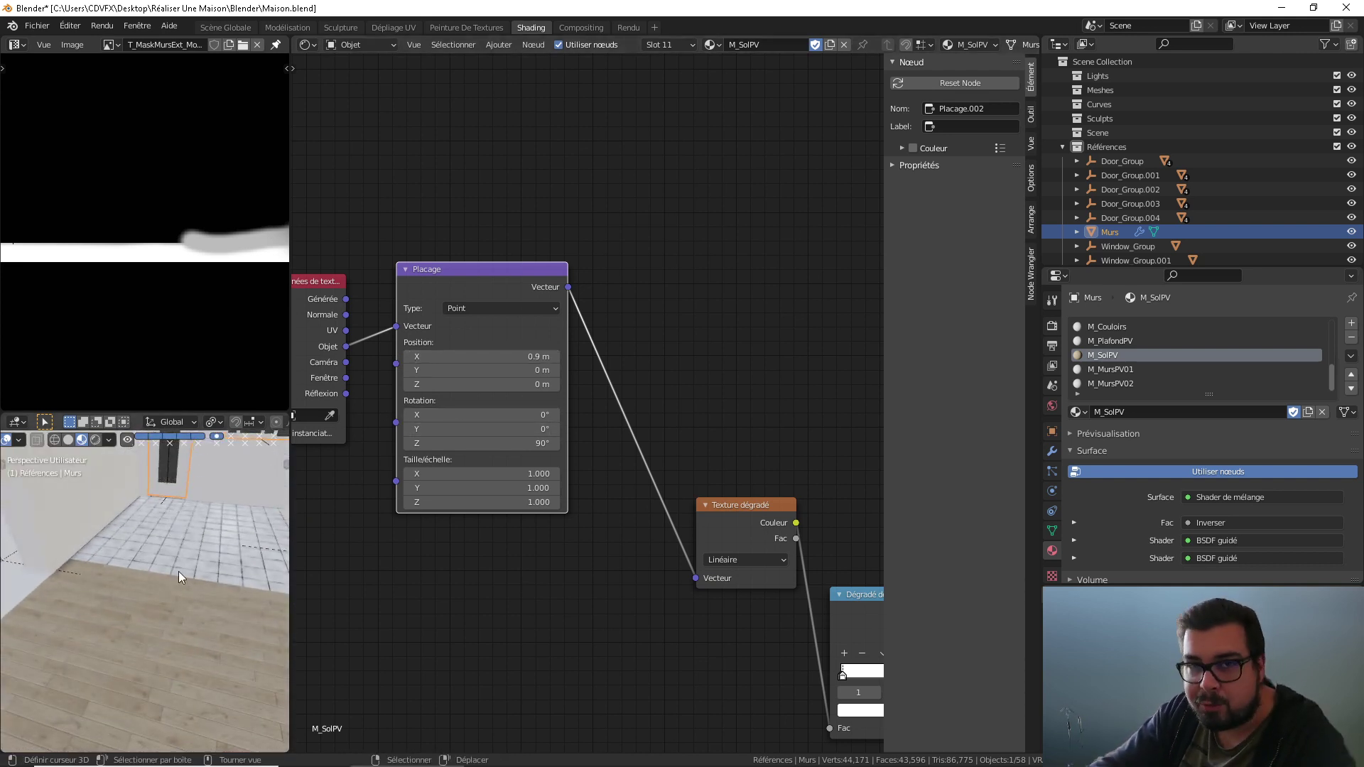
{"action": "scroll", "coordinate": [198, 585], "scroll_direction": "down", "scroll_amount": 2}
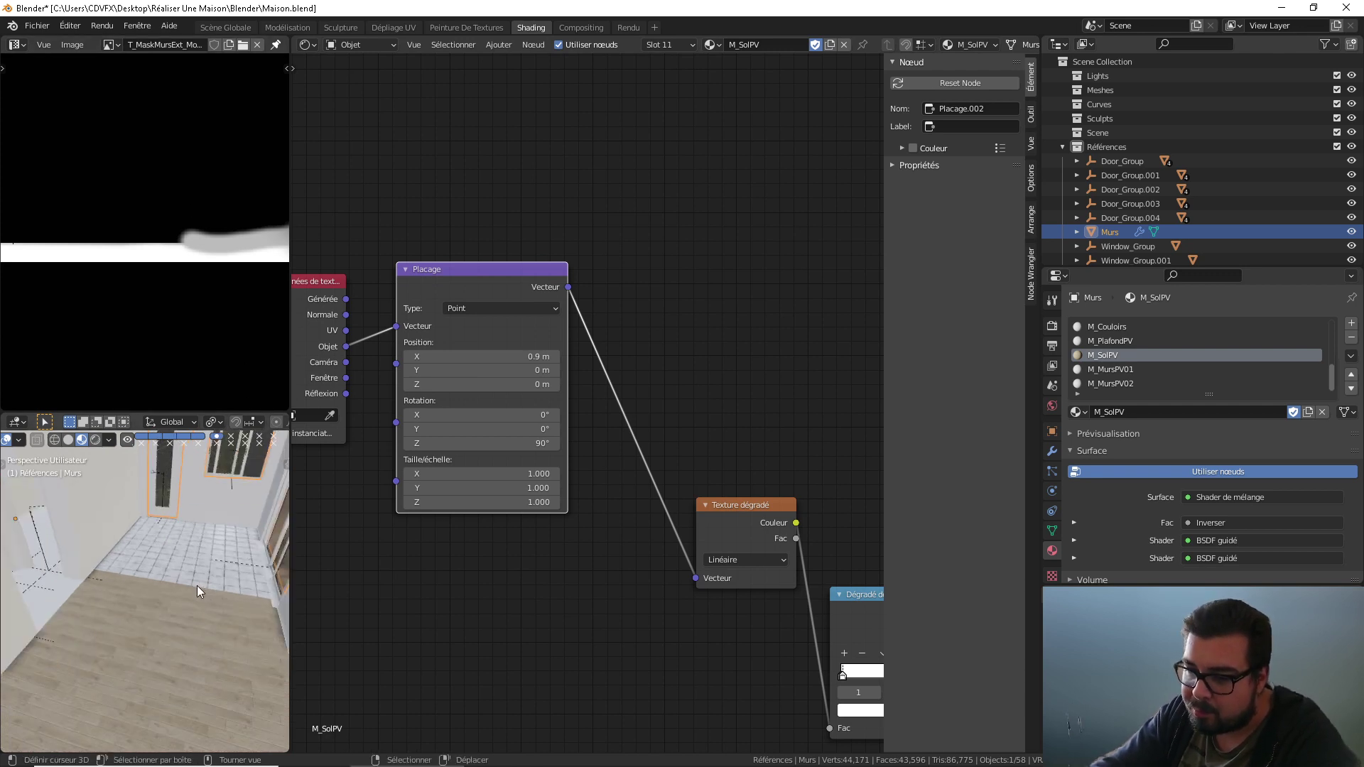
{"action": "middle_click_drag", "start_coordinate": [197, 586], "coordinate": [206, 508]}
{"action": "scroll", "coordinate": [135, 578], "scroll_direction": "up", "scroll_amount": 5}
{"action": "scroll", "coordinate": [173, 577], "scroll_direction": "down", "scroll_amount": 5}
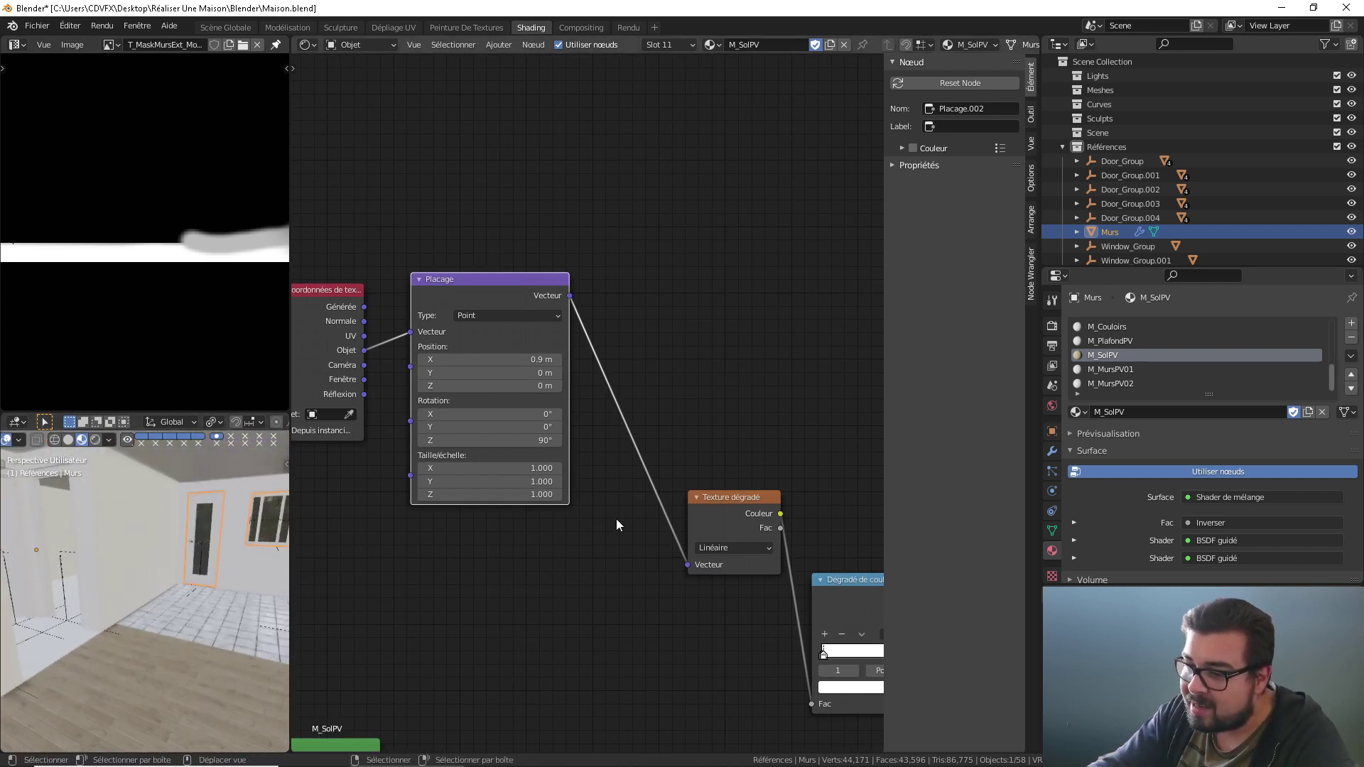
{"action": "scroll", "coordinate": [616, 525], "scroll_direction": "down", "scroll_amount": 2}
{"action": "scroll", "coordinate": [1130, 370], "scroll_direction": "down", "scroll_amount": 1}
{"action": "scroll", "coordinate": [1127, 343], "scroll_direction": "up", "scroll_amount": 3}
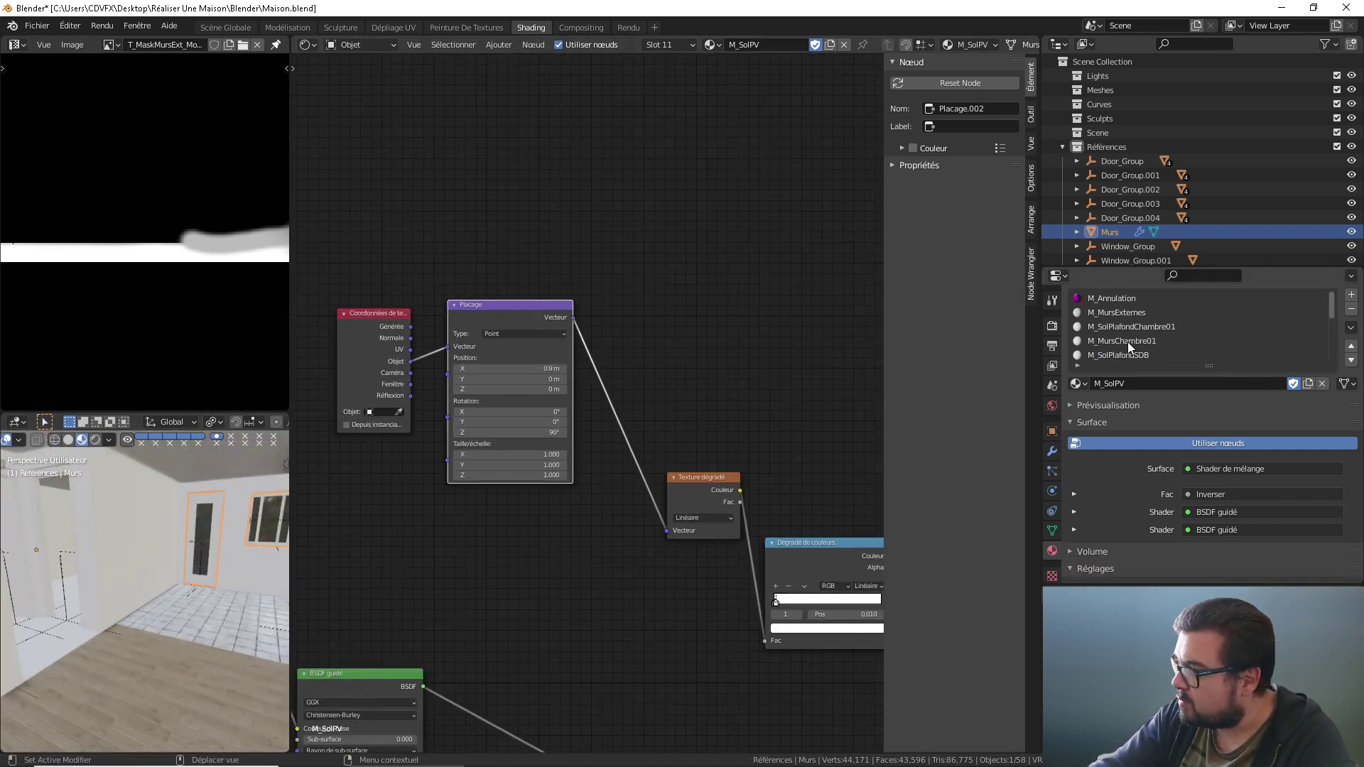
Step: Copy the complete node setup of the M_Annulation material
{"action": "left_click", "coordinate": [1112, 300]}
{"action": "scroll", "coordinate": [670, 451], "scroll_direction": "down", "scroll_amount": 4}
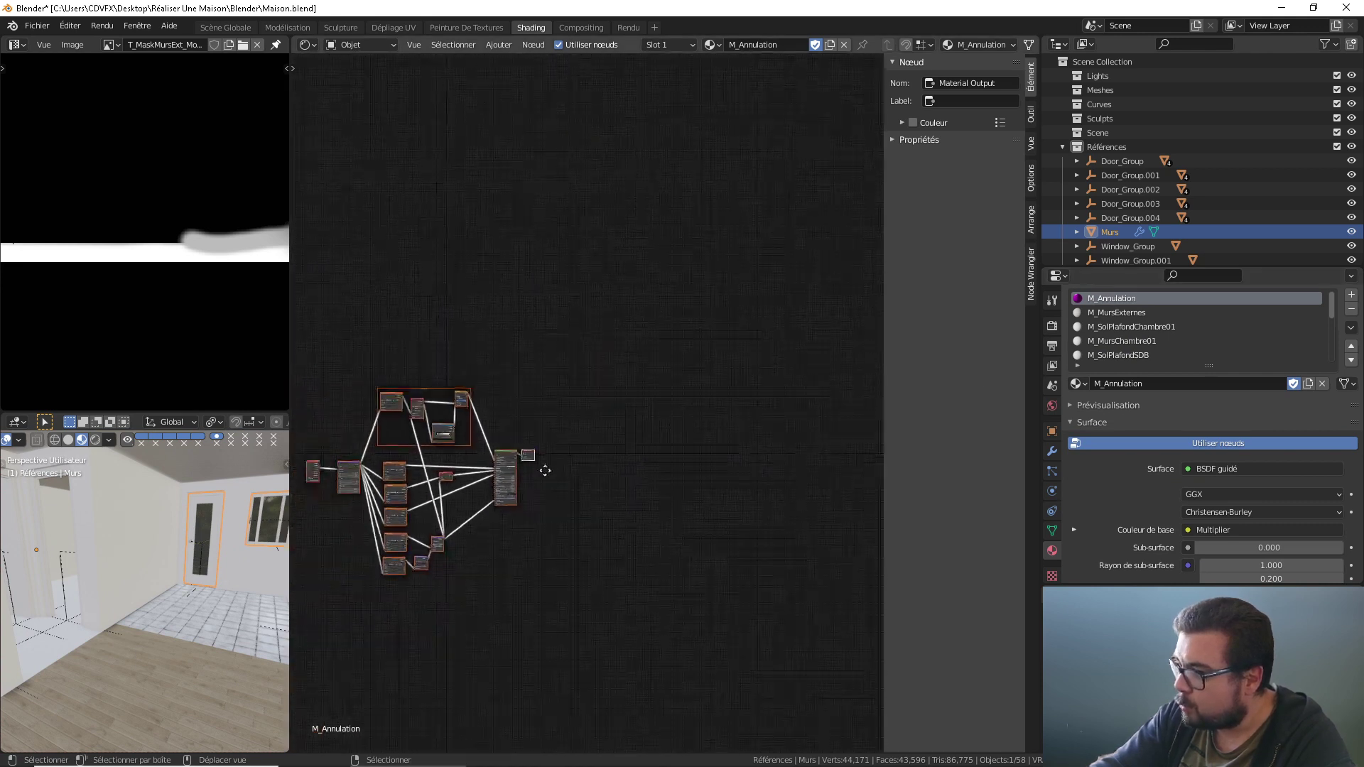
{"action": "middle_click_drag", "start_coordinate": [544, 471], "coordinate": [650, 470]}
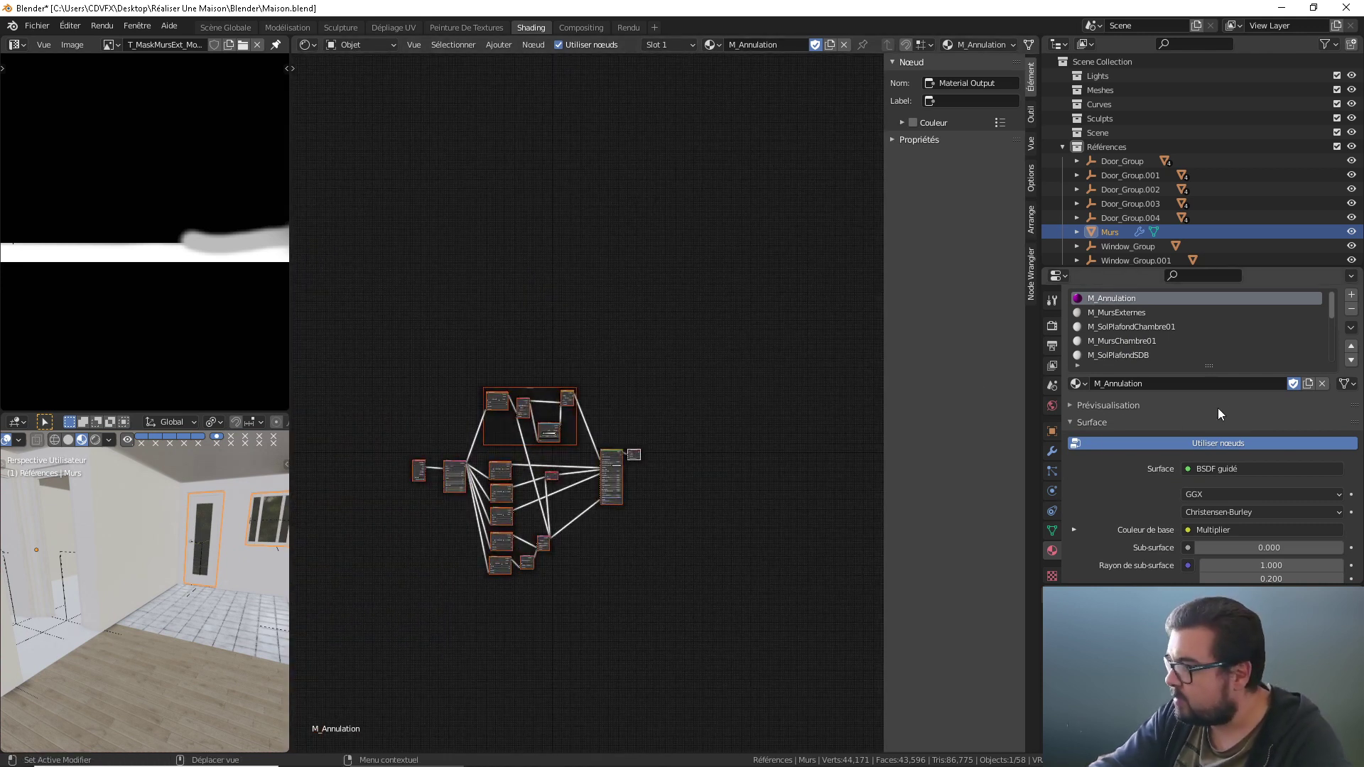
{"action": "scroll", "coordinate": [1171, 356], "scroll_direction": "down", "scroll_amount": 8}
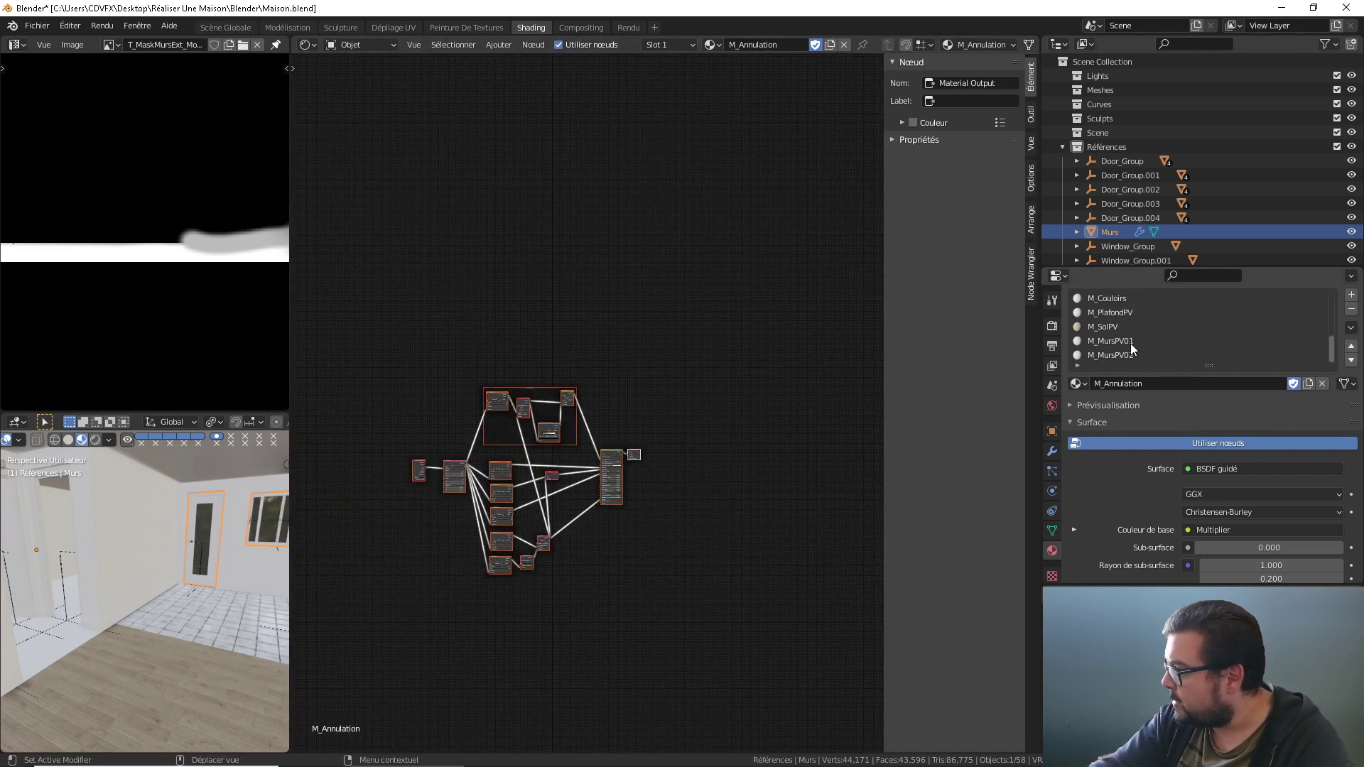
Step: Replace all nodes of the M_MursPV01 material with the copied node setup
{"action": "left_click", "coordinate": [1131, 343]}
{"action": "left_click_drag", "start_coordinate": [689, 365], "coordinate": [511, 579]}
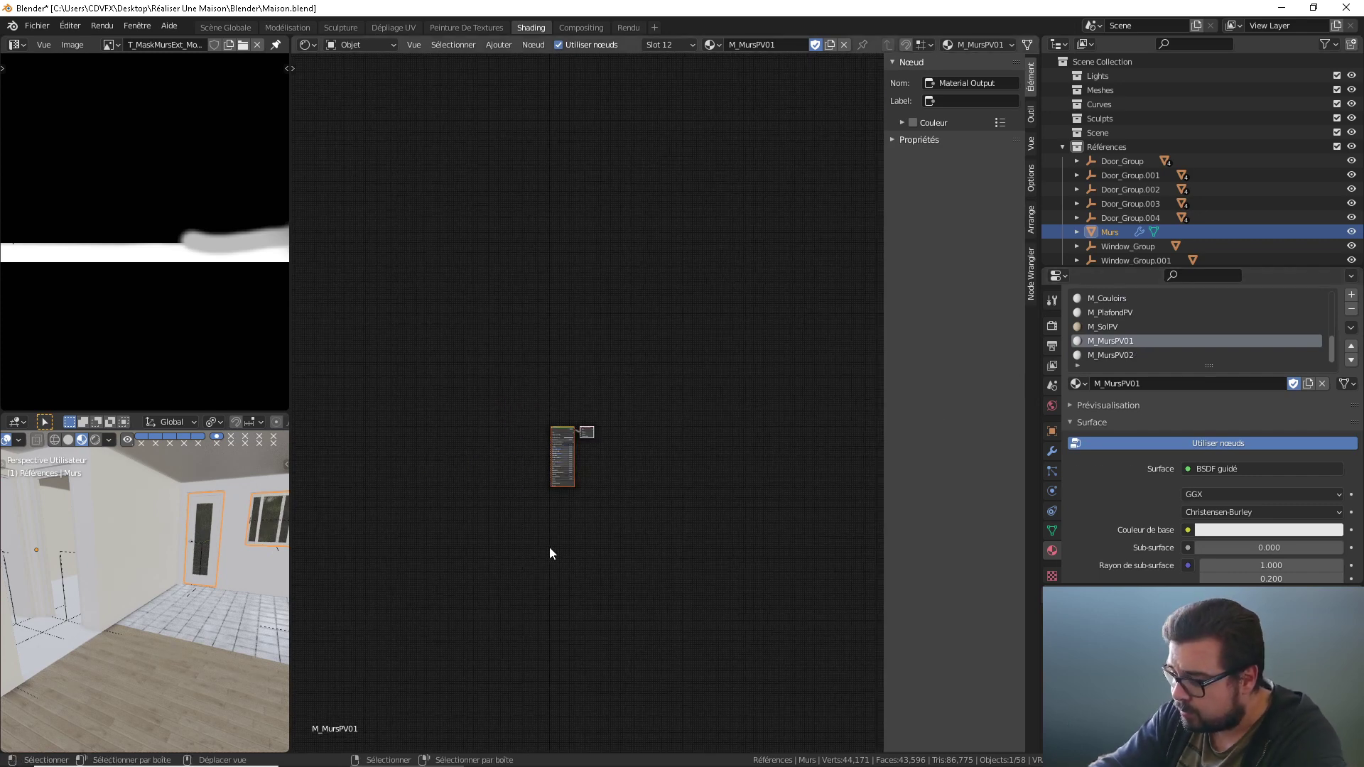
{"action": "key", "text": "Delete"}
{"action": "key", "text": "ctrl+v"}
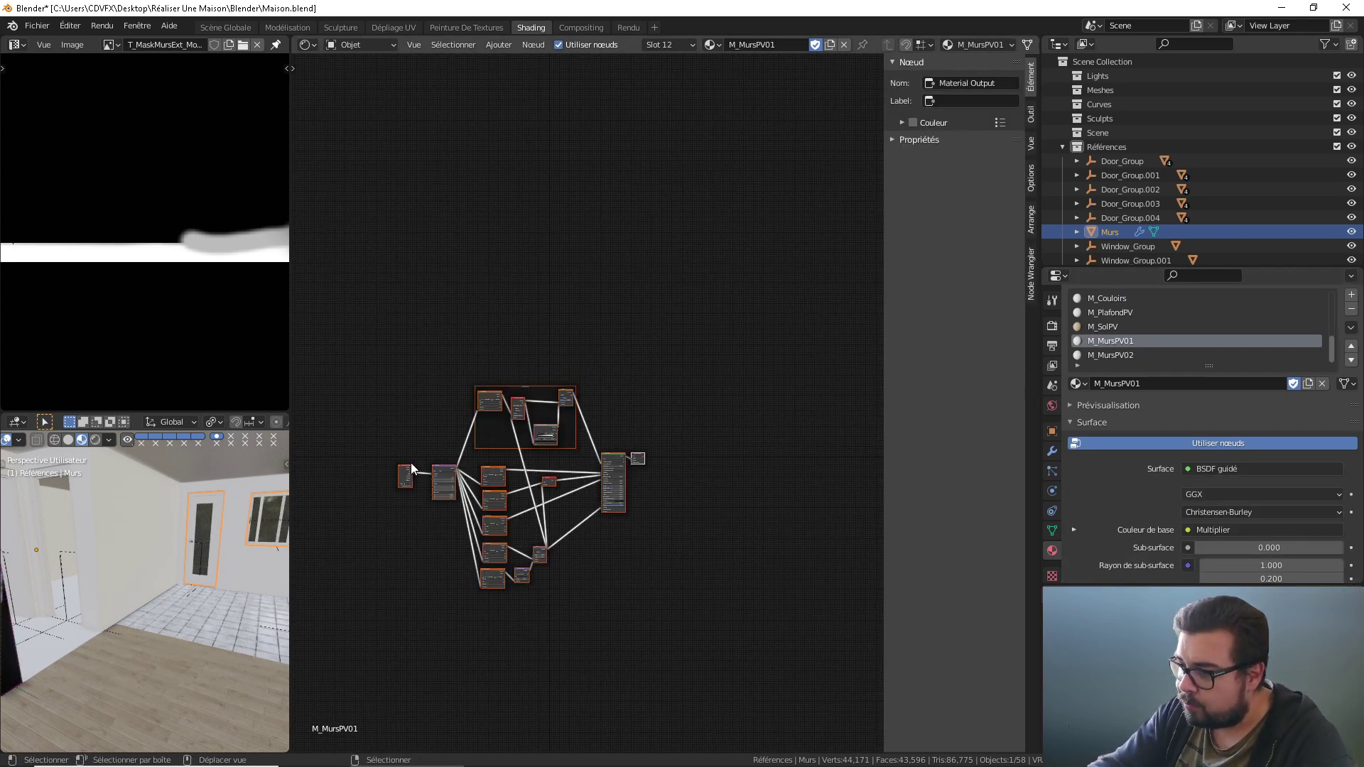
{"action": "left_click_drag", "start_coordinate": [411, 467], "coordinate": [516, 475]}
{"action": "middle_click_drag", "start_coordinate": [89, 590], "coordinate": [186, 599]}
Step: Look through the Textures folder and its Murs Extérieurs subfolder for an image for the colour texture node, without loading any
{"action": "scroll", "coordinate": [639, 520], "scroll_direction": "up", "scroll_amount": 4}
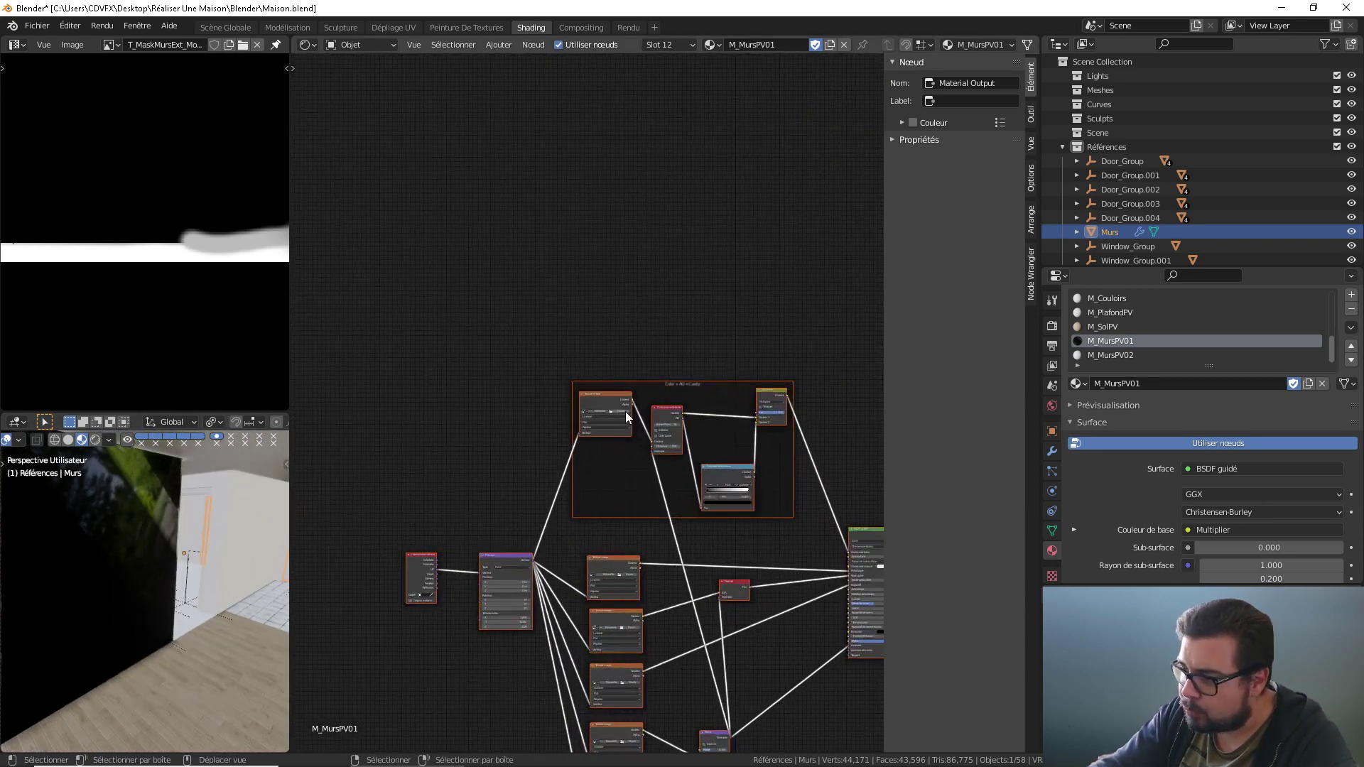
{"action": "left_click", "coordinate": [625, 412]}
{"action": "left_click", "coordinate": [419, 426]}
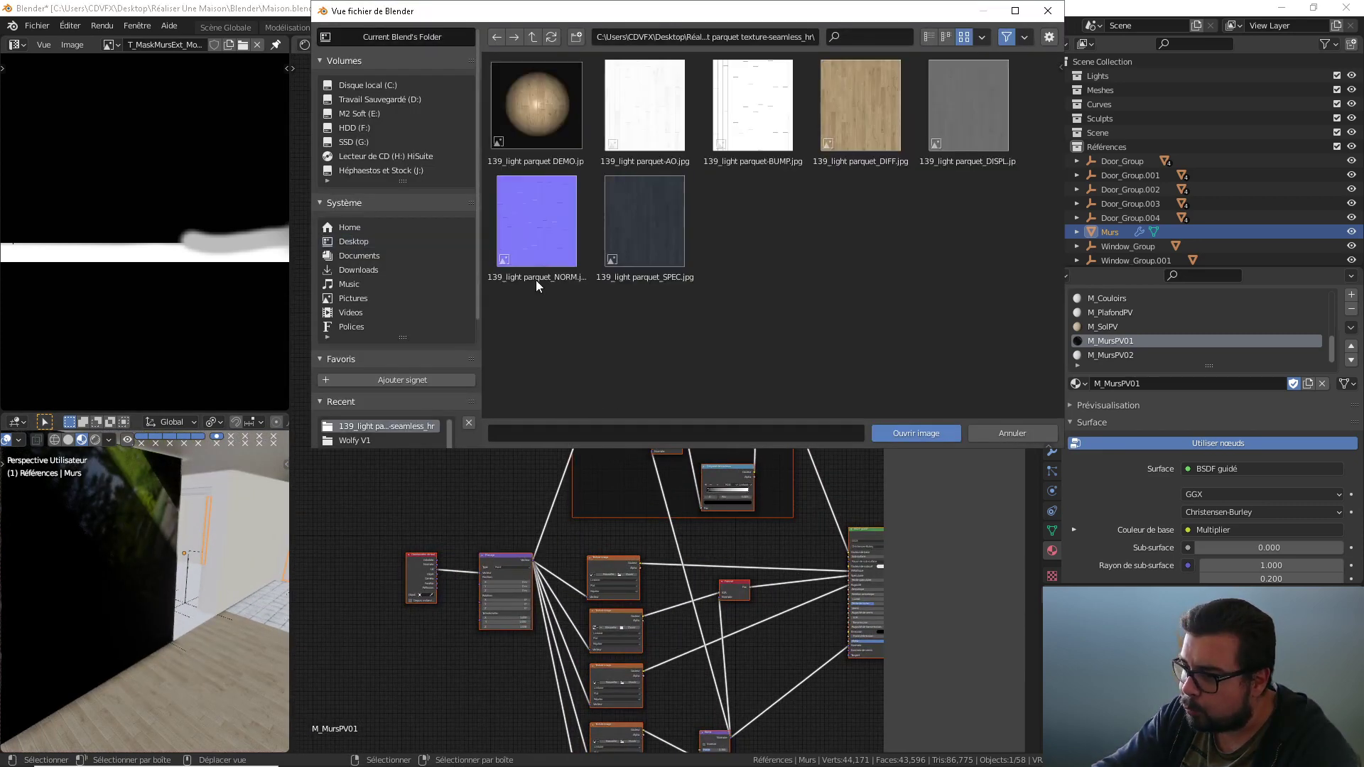
{"action": "left_click", "coordinate": [536, 35]}
{"action": "left_click", "coordinate": [536, 36]}
{"action": "left_click", "coordinate": [536, 36]}
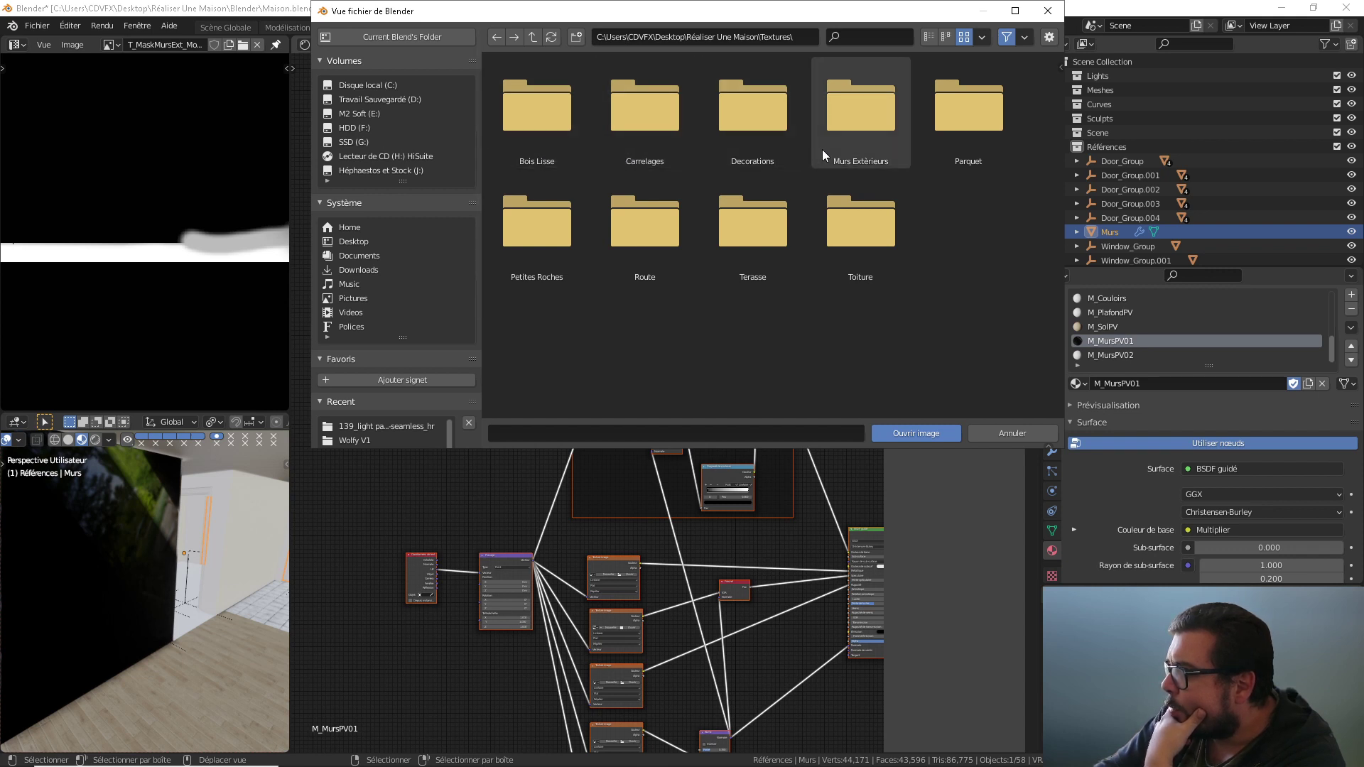
{"action": "left_click", "coordinate": [846, 139]}
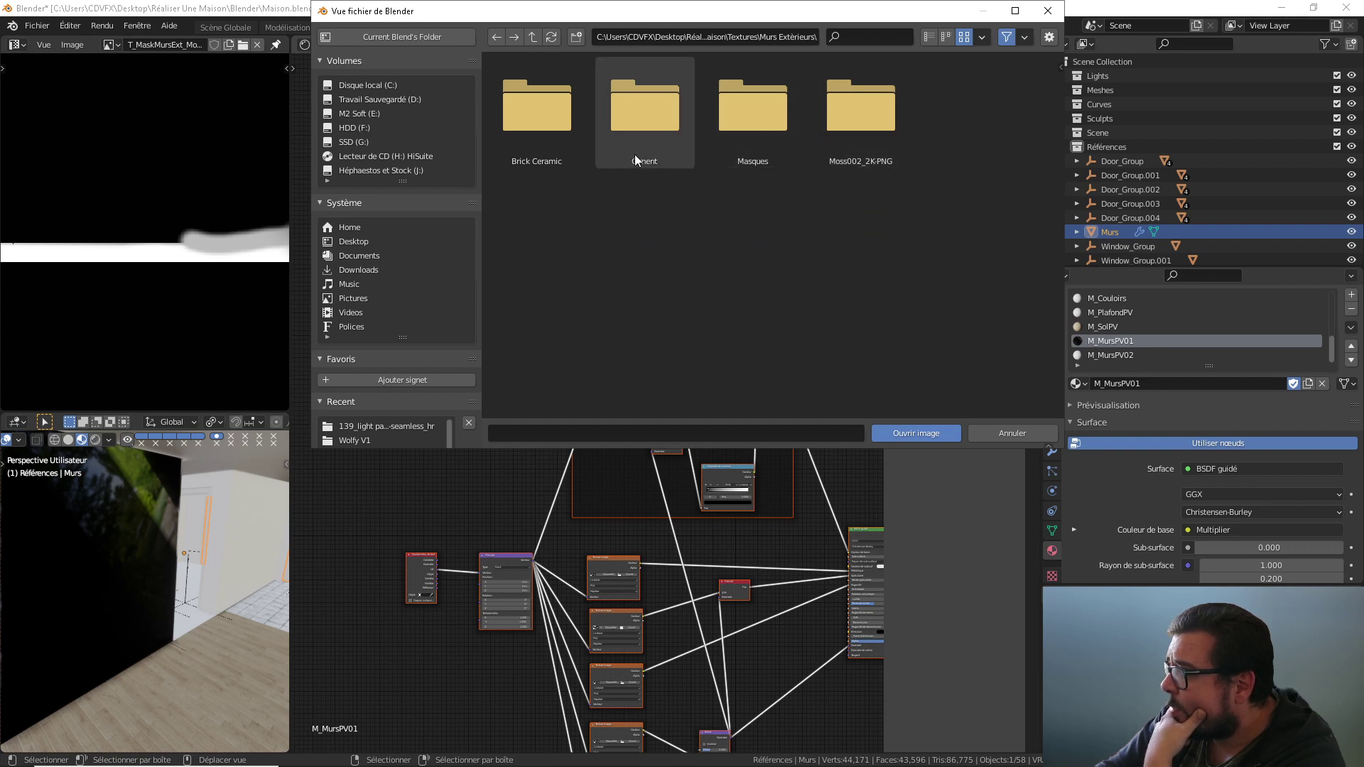
{"action": "left_click", "coordinate": [533, 37]}
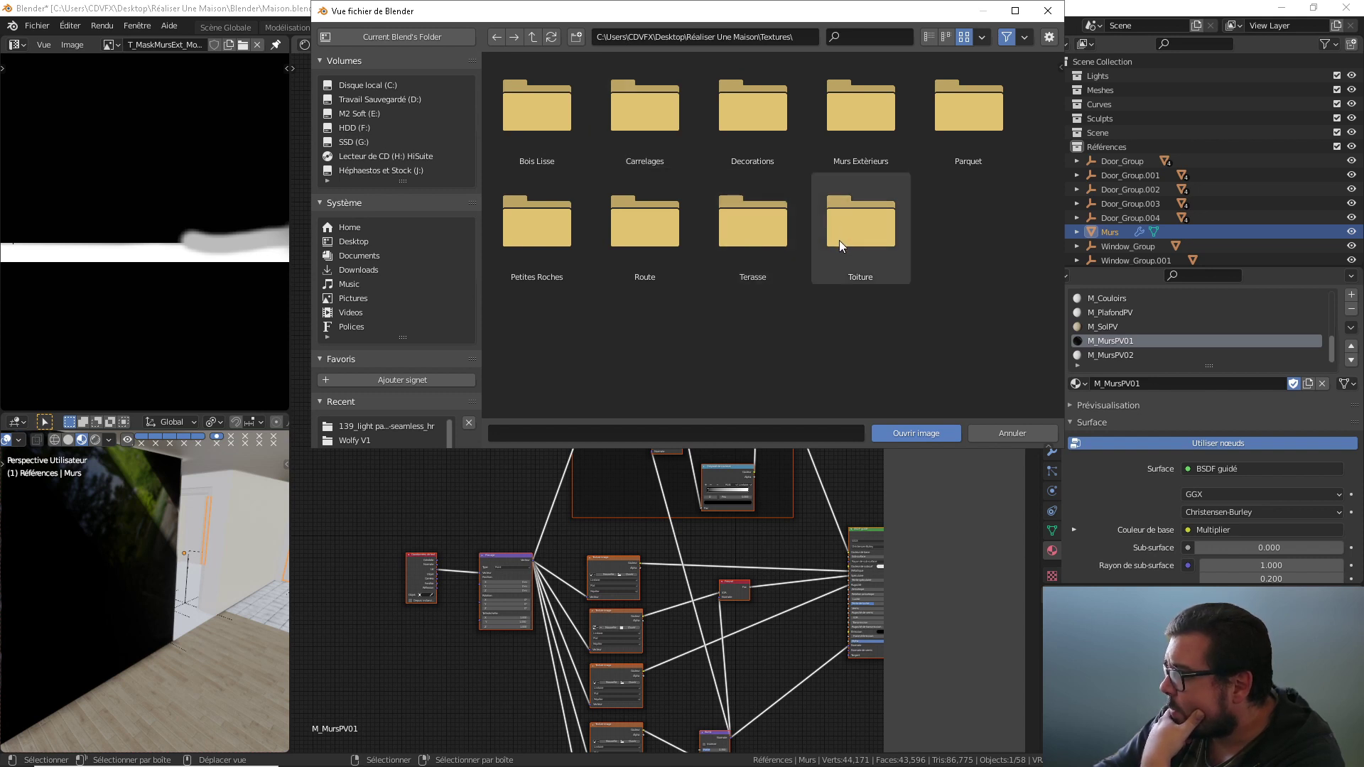
{"action": "left_click", "coordinate": [1026, 436]}
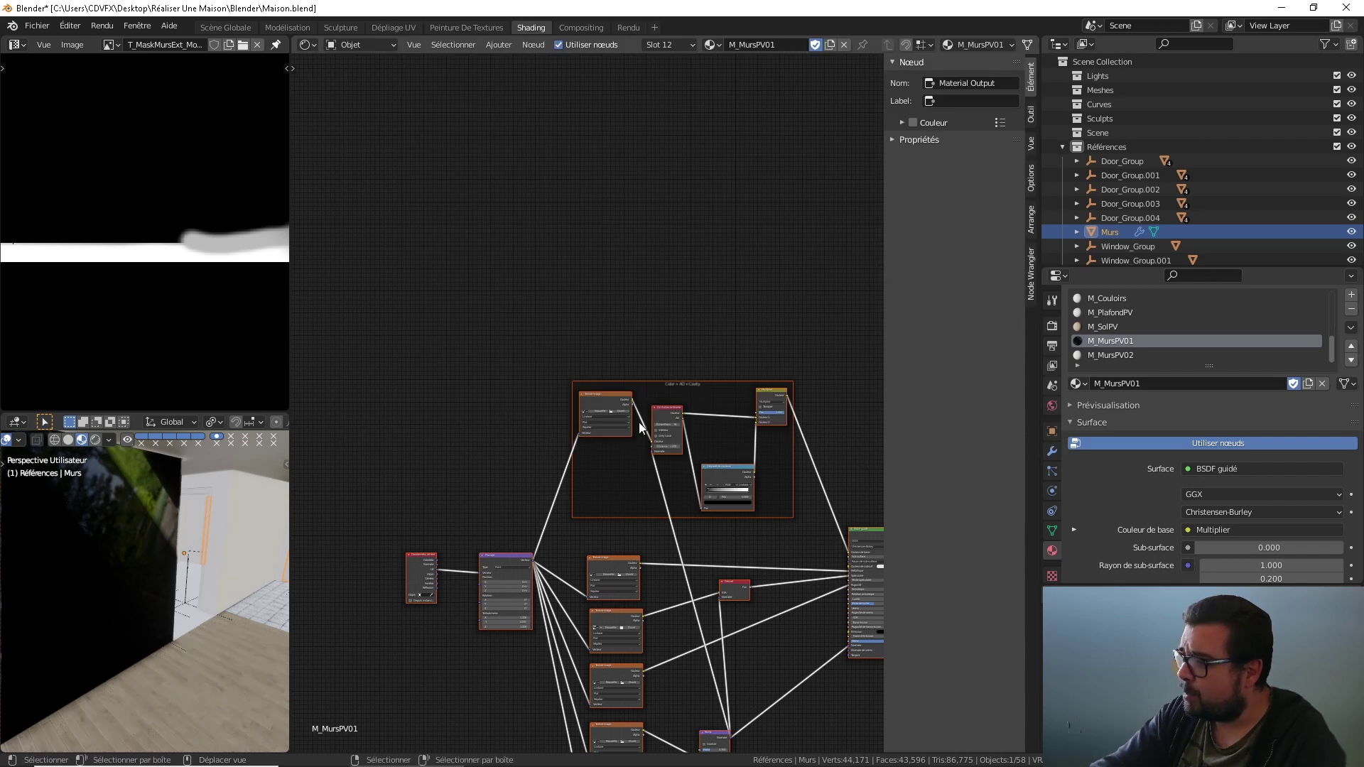
{"action": "key", "text": "Home"}
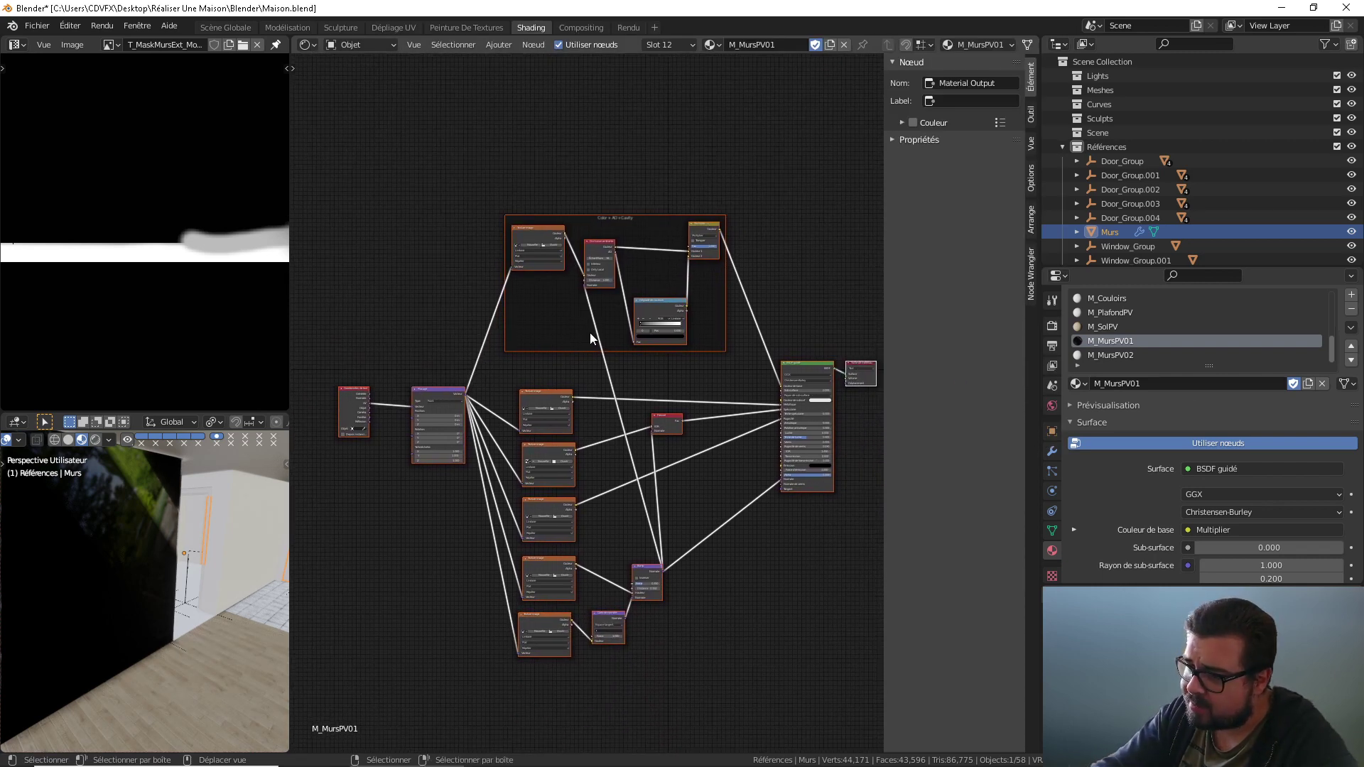
Step: Switch to Firefox and search Google for "cco texture"
{"action": "key", "text": "super"}
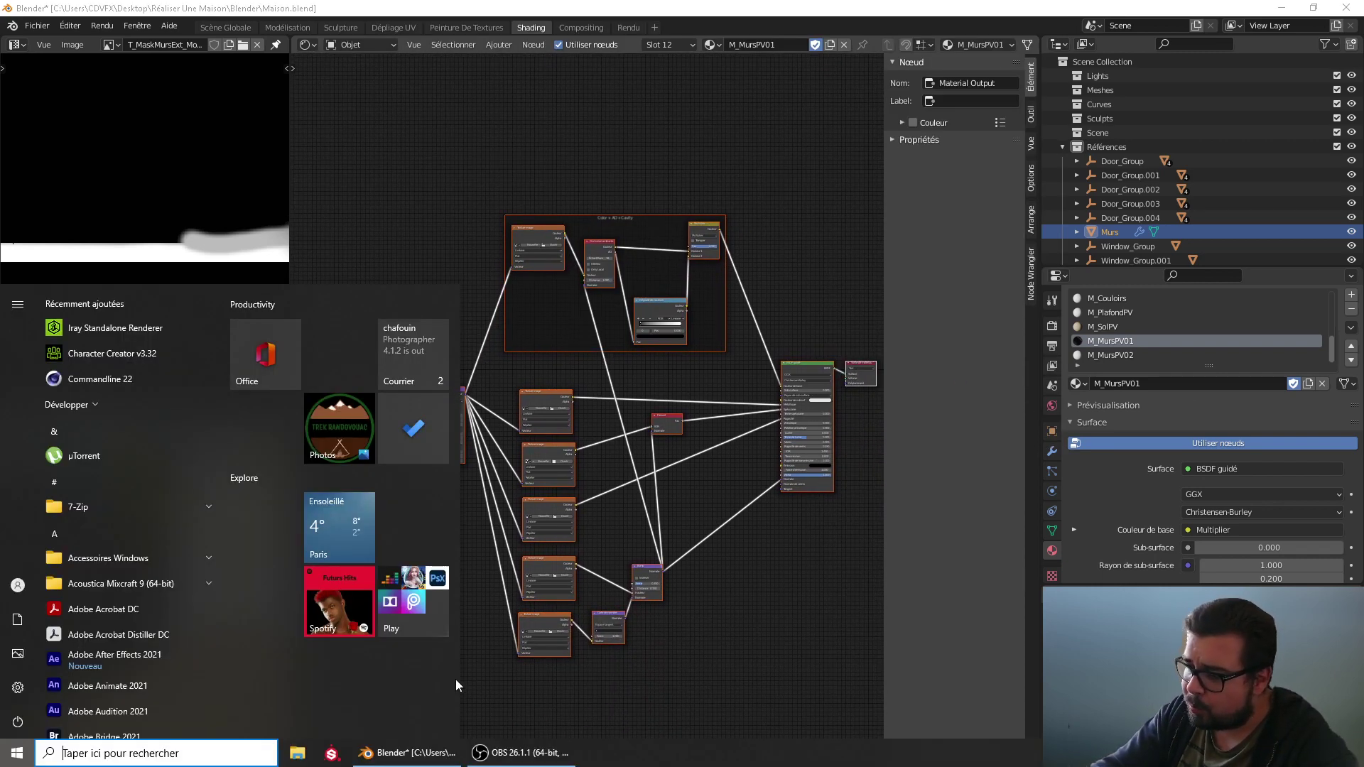
{"action": "left_click", "coordinate": [250, 745]}
{"action": "type", "text": "firefox"}
{"action": "left_click", "coordinate": [204, 375]}
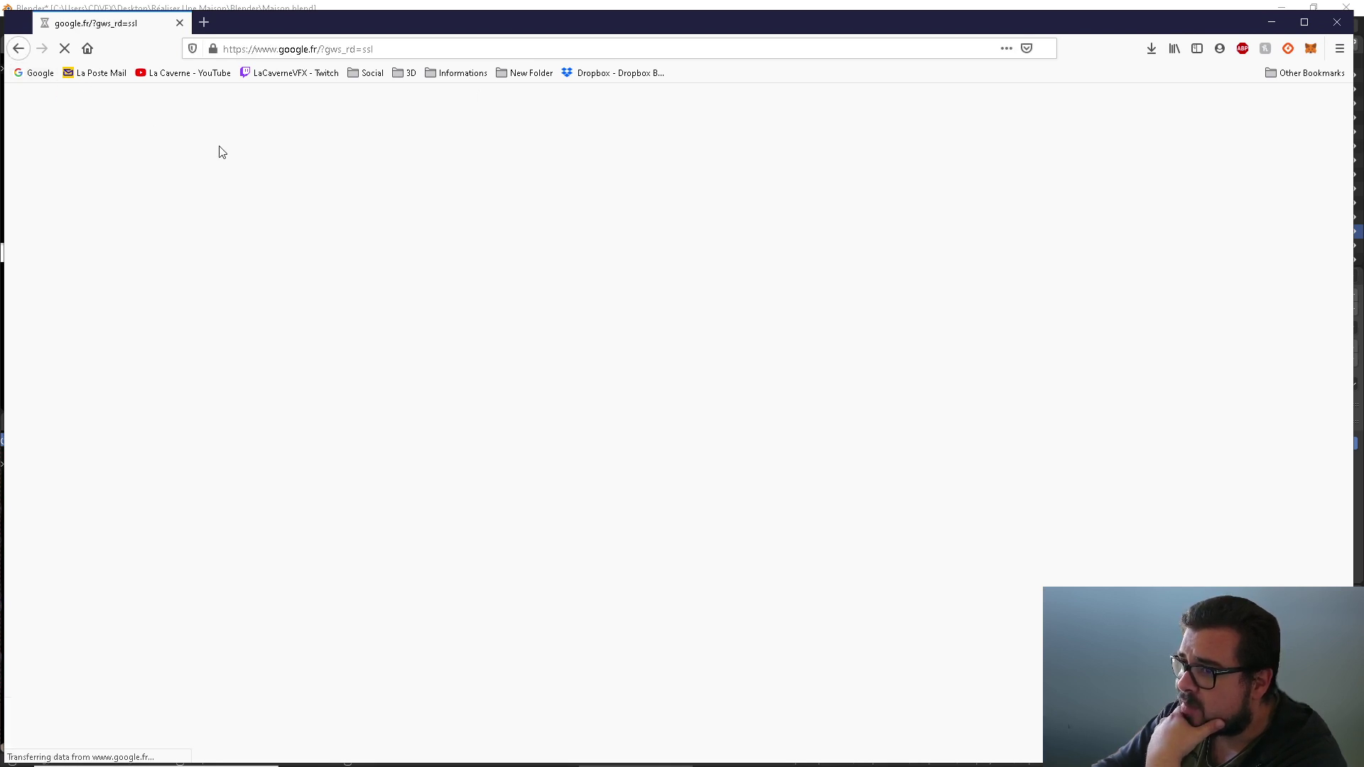
{"action": "left_click", "coordinate": [537, 369]}
{"action": "type", "text": "cco"}
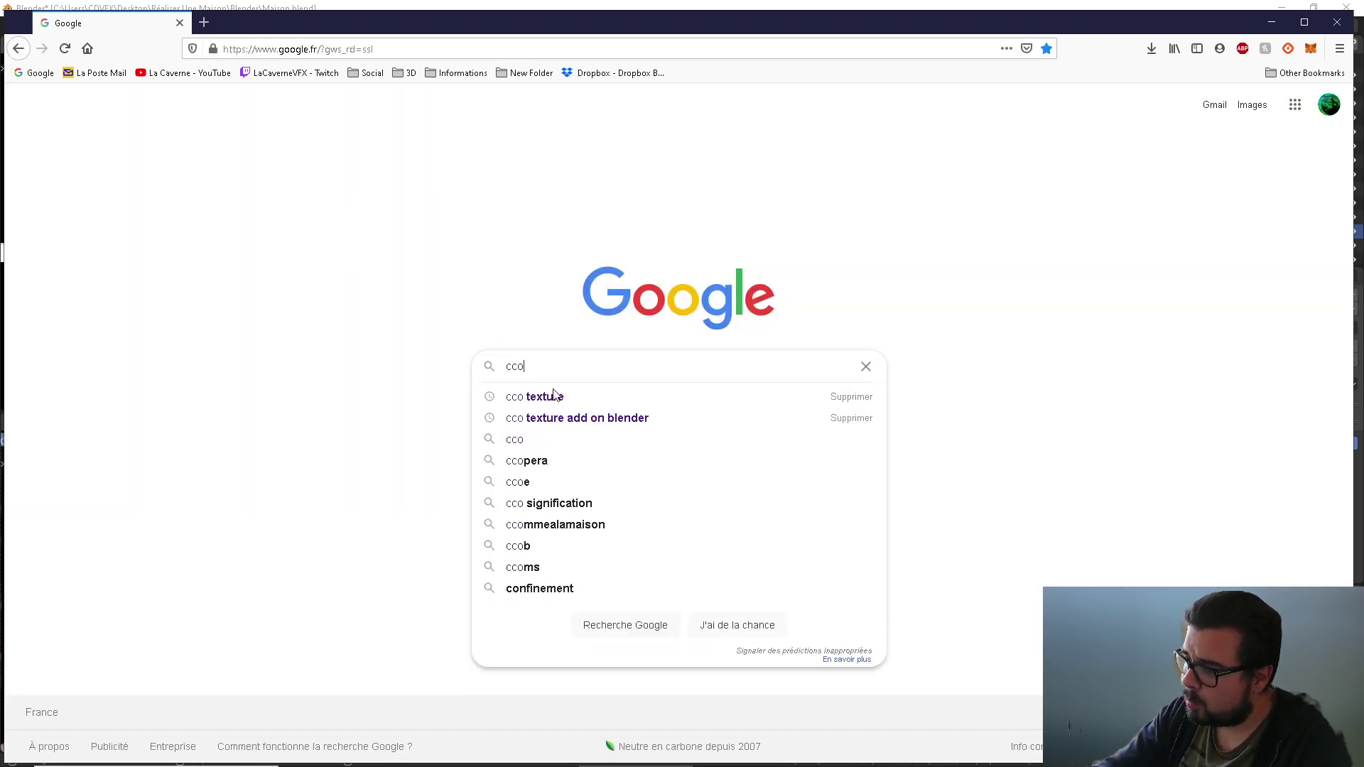
{"action": "left_click", "coordinate": [554, 396]}
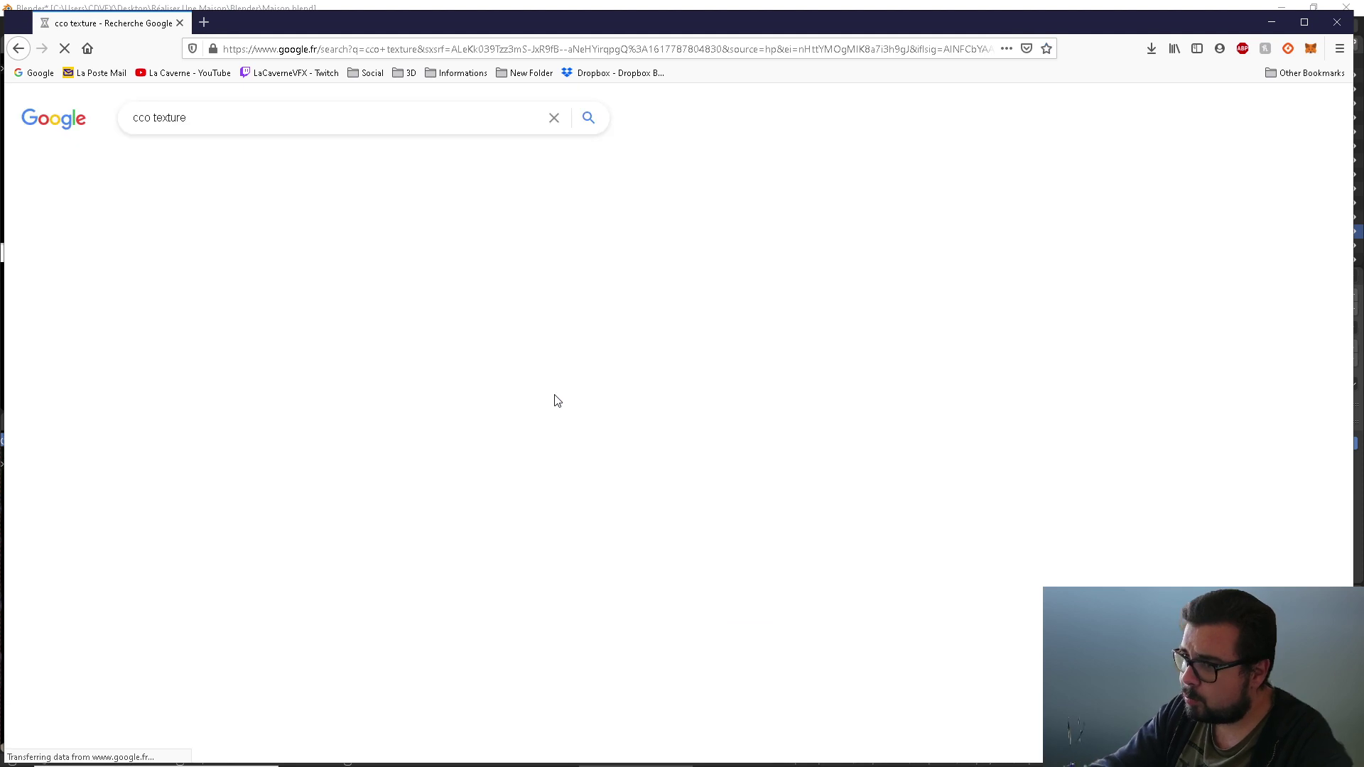
Step: Try the CC0 Textures search result, and open Texture Haven's texture catalogue instead
{"action": "left_click", "coordinate": [318, 242]}
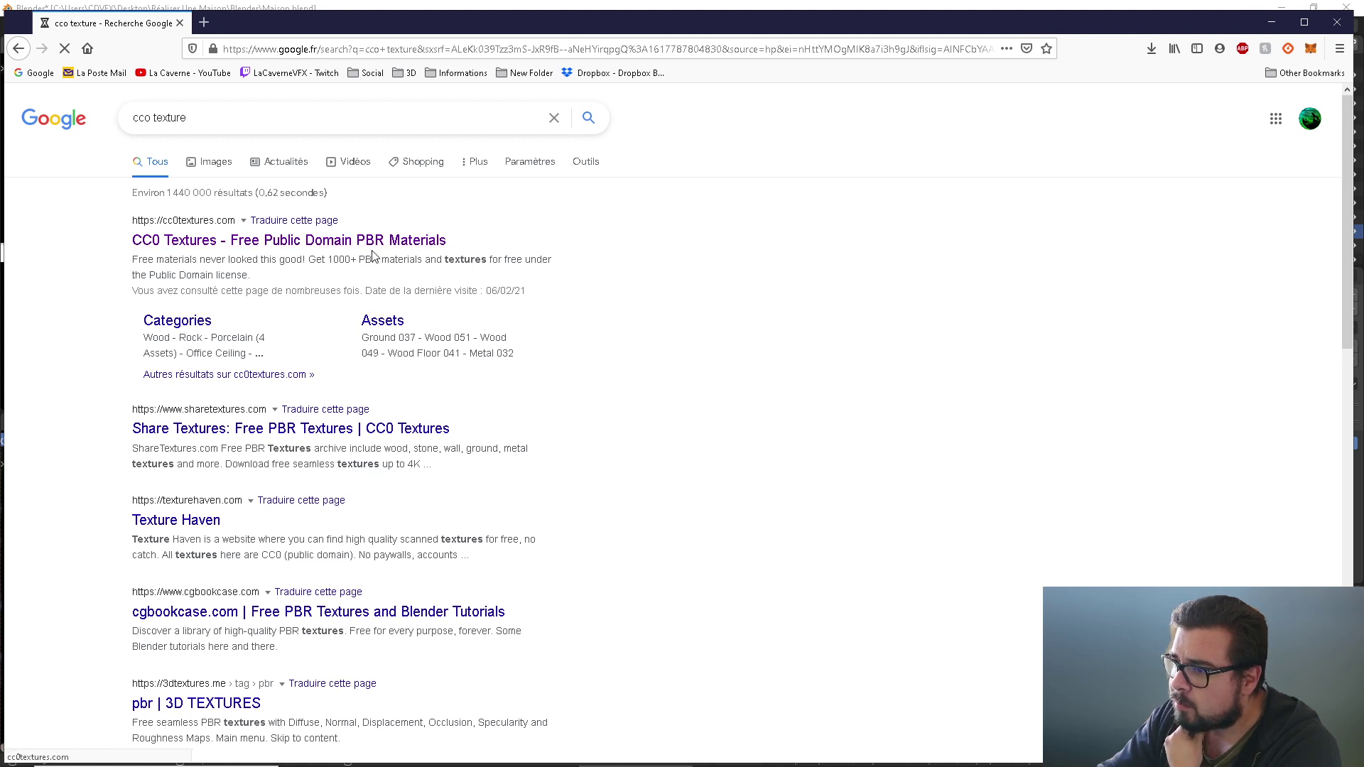
{"action": "scroll", "coordinate": [377, 235], "scroll_direction": "down", "scroll_amount": 1}
{"action": "scroll", "coordinate": [355, 234], "scroll_direction": "up", "scroll_amount": 3}
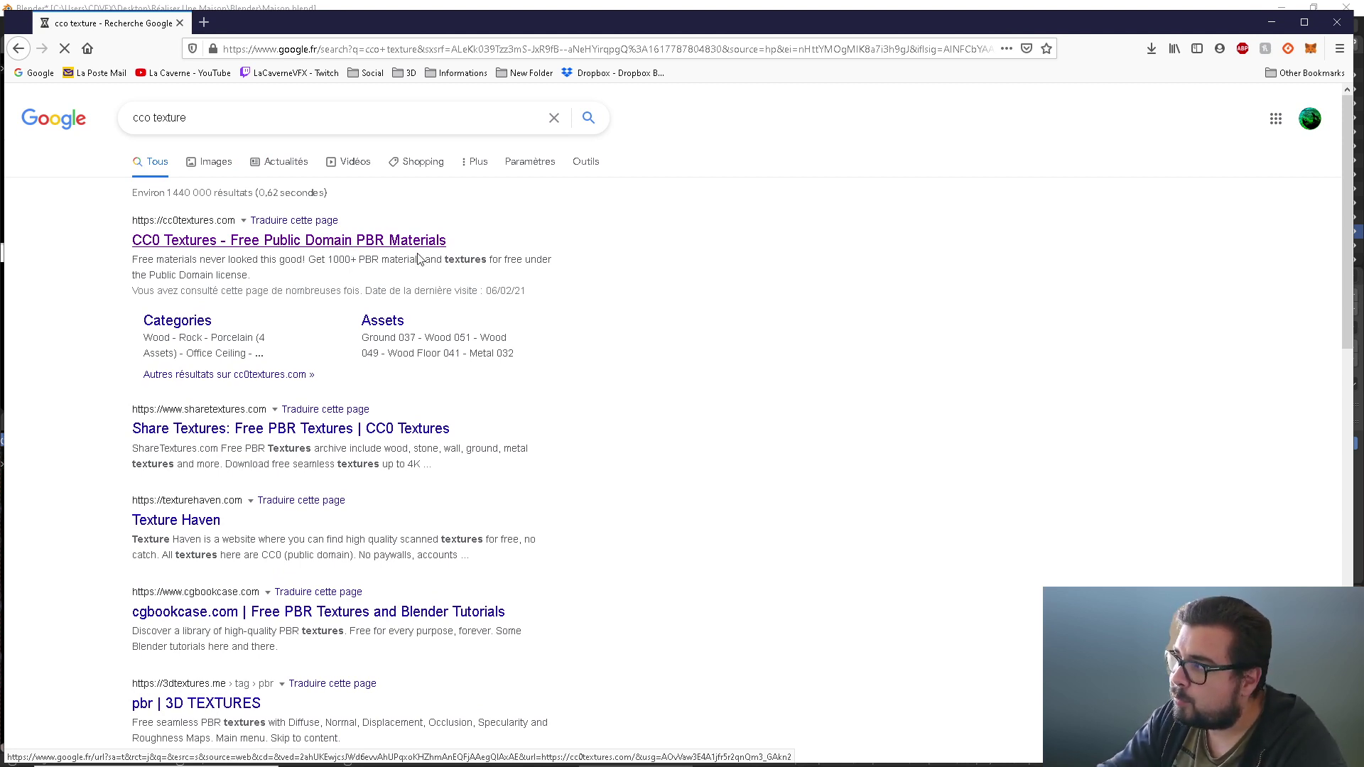
{"action": "scroll", "coordinate": [269, 286], "scroll_direction": "down", "scroll_amount": 2}
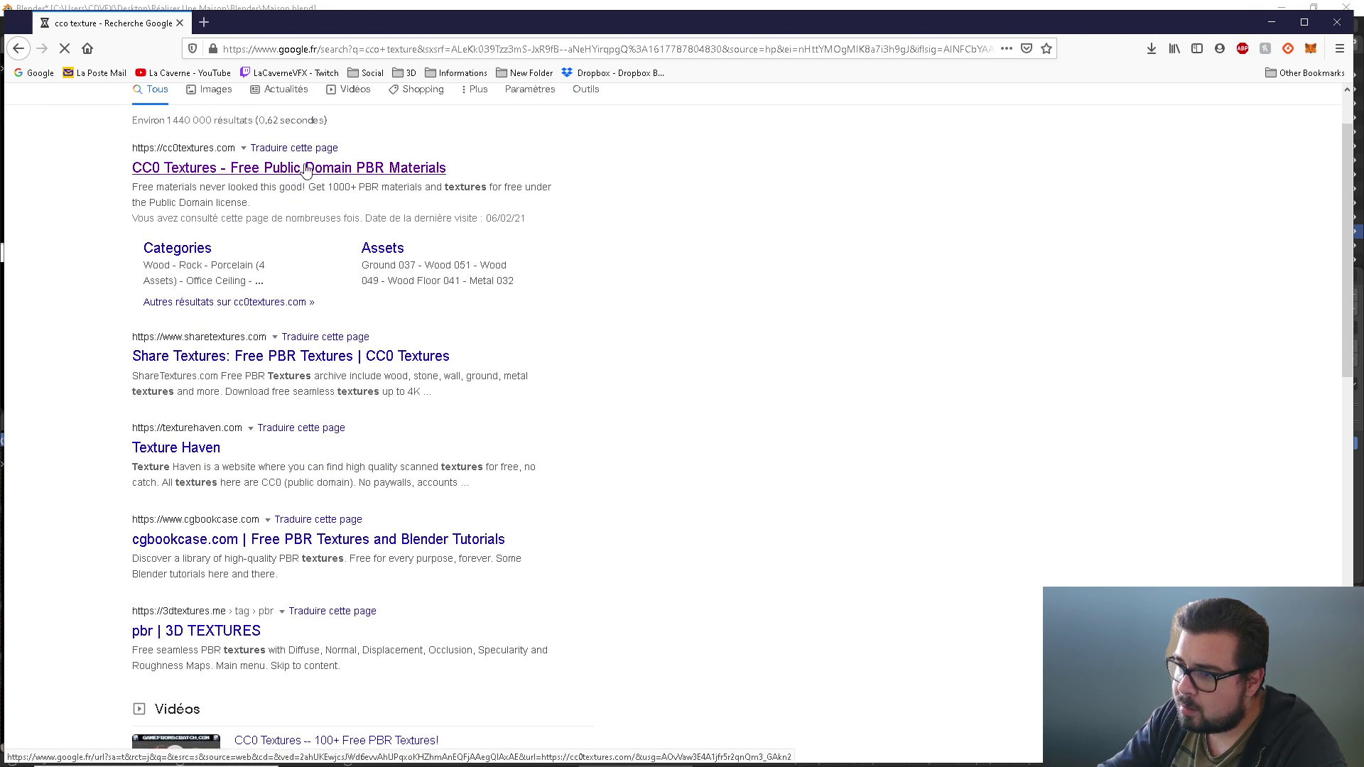
{"action": "scroll", "coordinate": [305, 179], "scroll_direction": "up", "scroll_amount": 2}
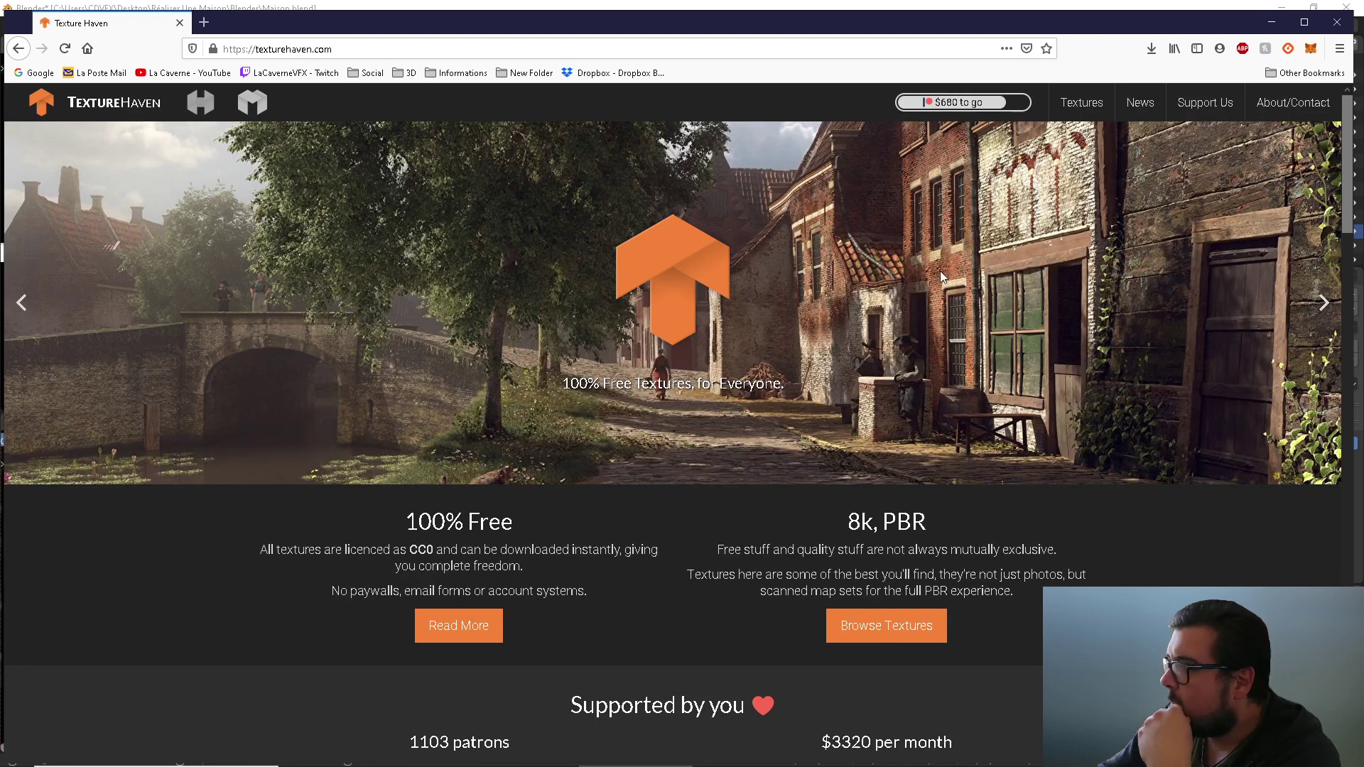
{"action": "left_click", "coordinate": [1082, 103]}
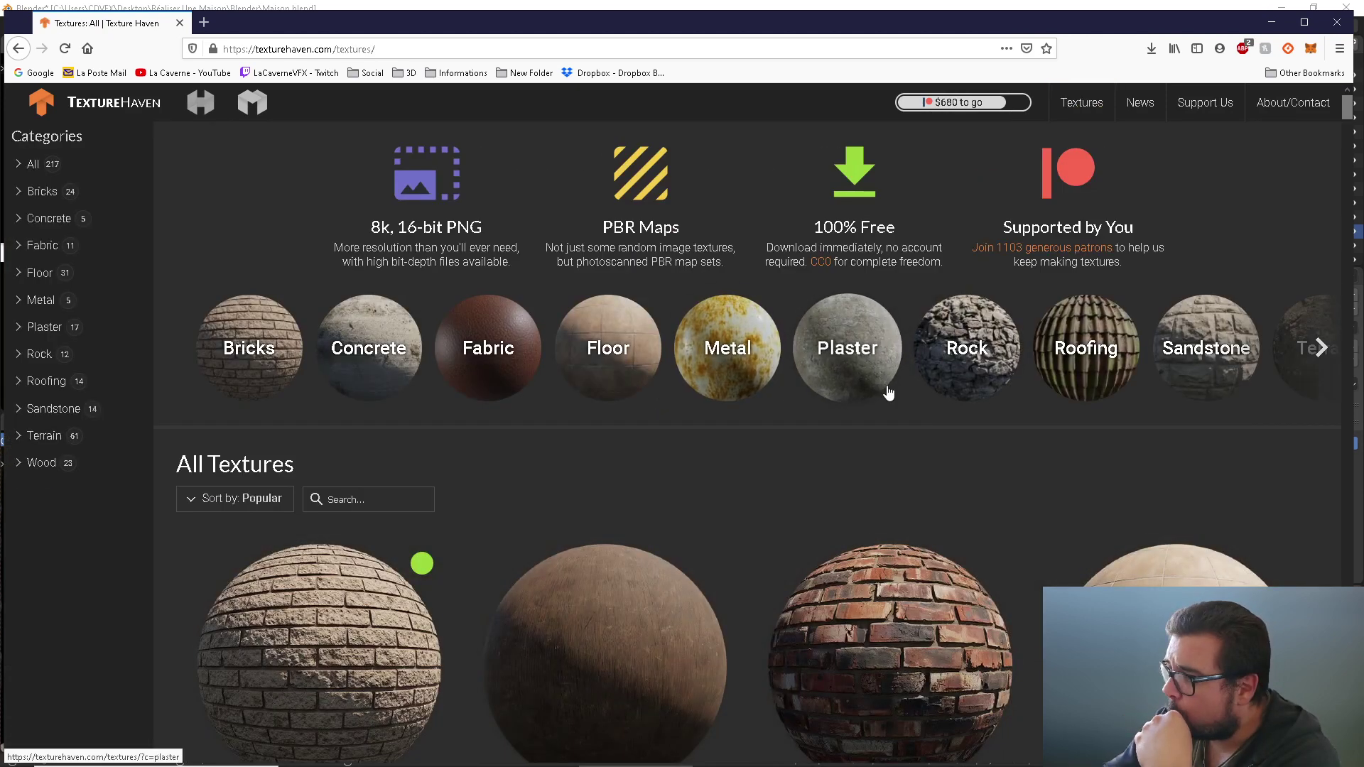
Step: Look through Texture Haven's full texture catalogue for a suitable interior wall texture
{"action": "left_click", "coordinate": [1316, 349]}
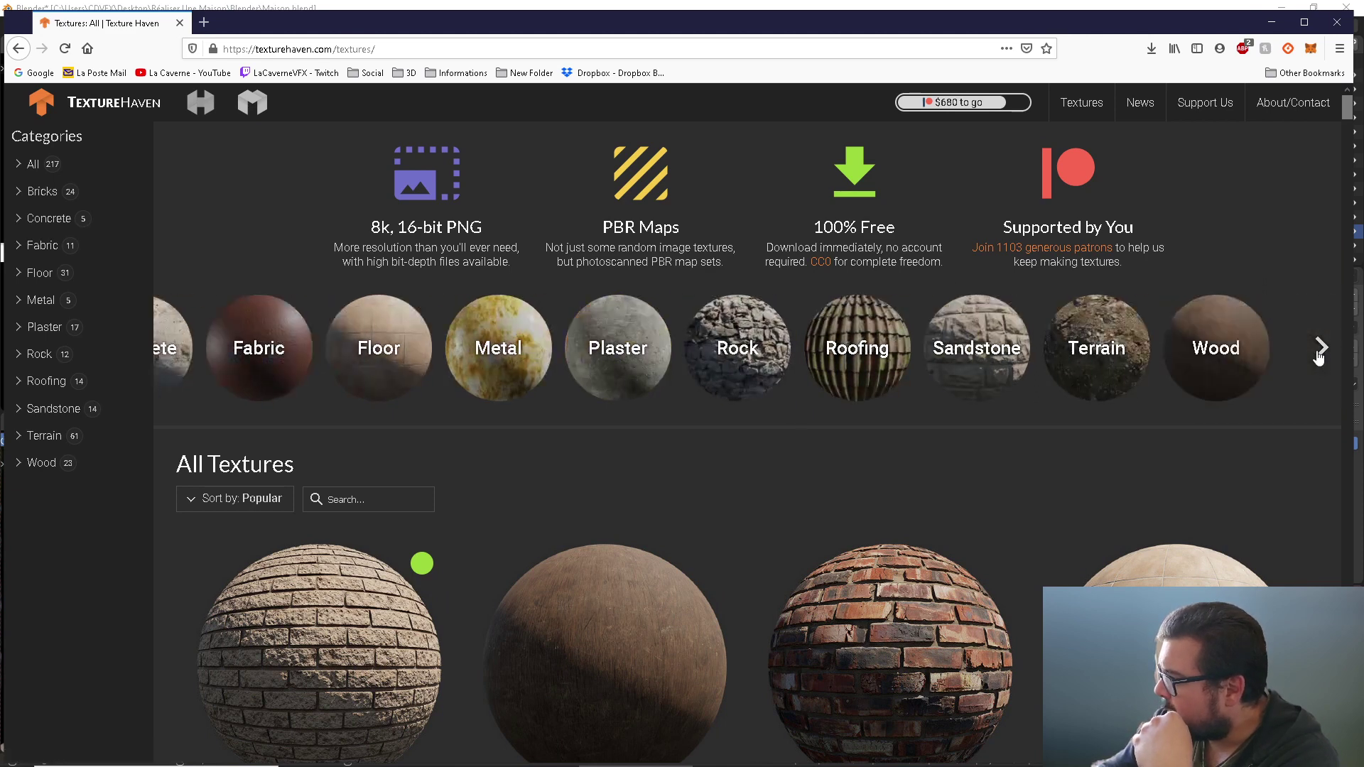
{"action": "scroll", "coordinate": [858, 444], "scroll_direction": "down", "scroll_amount": 1}
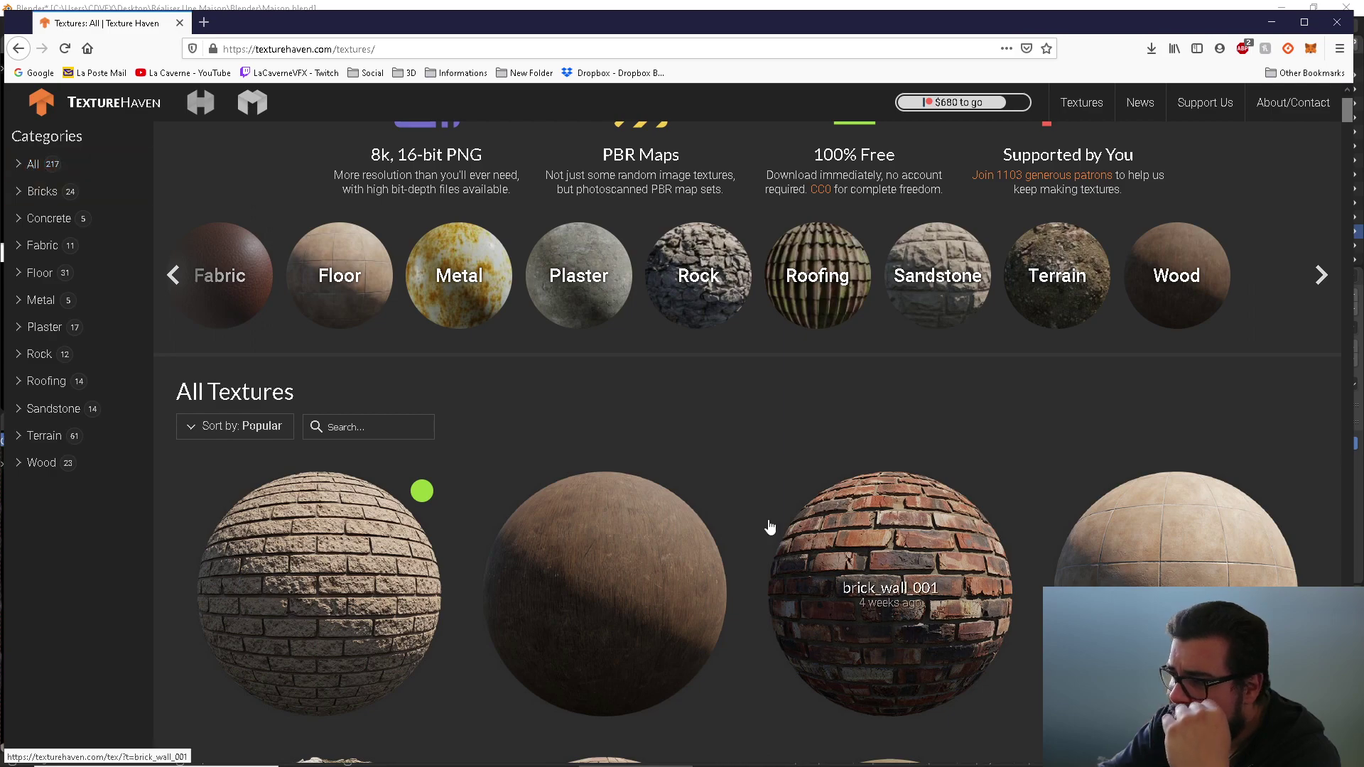
{"action": "scroll", "coordinate": [769, 527], "scroll_direction": "down", "scroll_amount": 7}
{"action": "scroll", "coordinate": [769, 527], "scroll_direction": "down", "scroll_amount": 10}
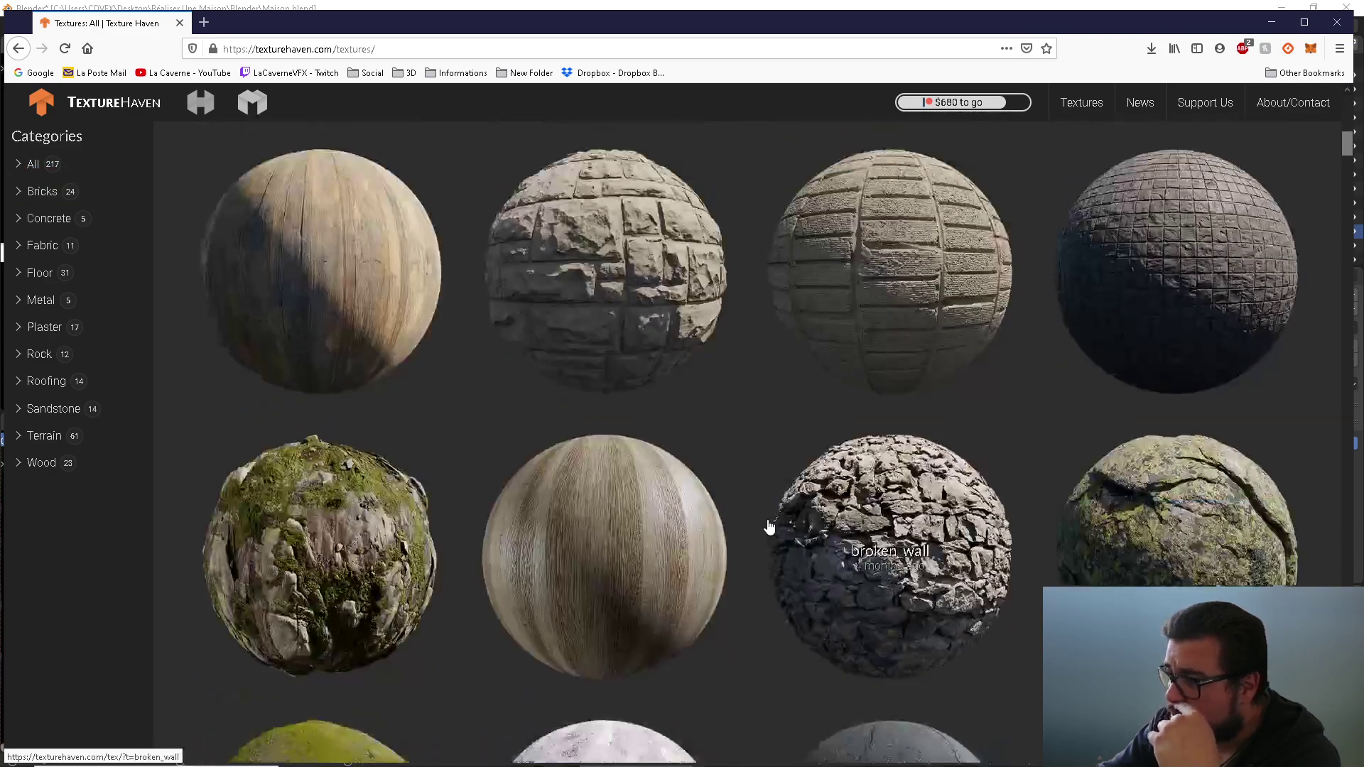
{"action": "scroll", "coordinate": [769, 528], "scroll_direction": "down", "scroll_amount": 5}
{"action": "scroll", "coordinate": [769, 527], "scroll_direction": "down", "scroll_amount": 4}
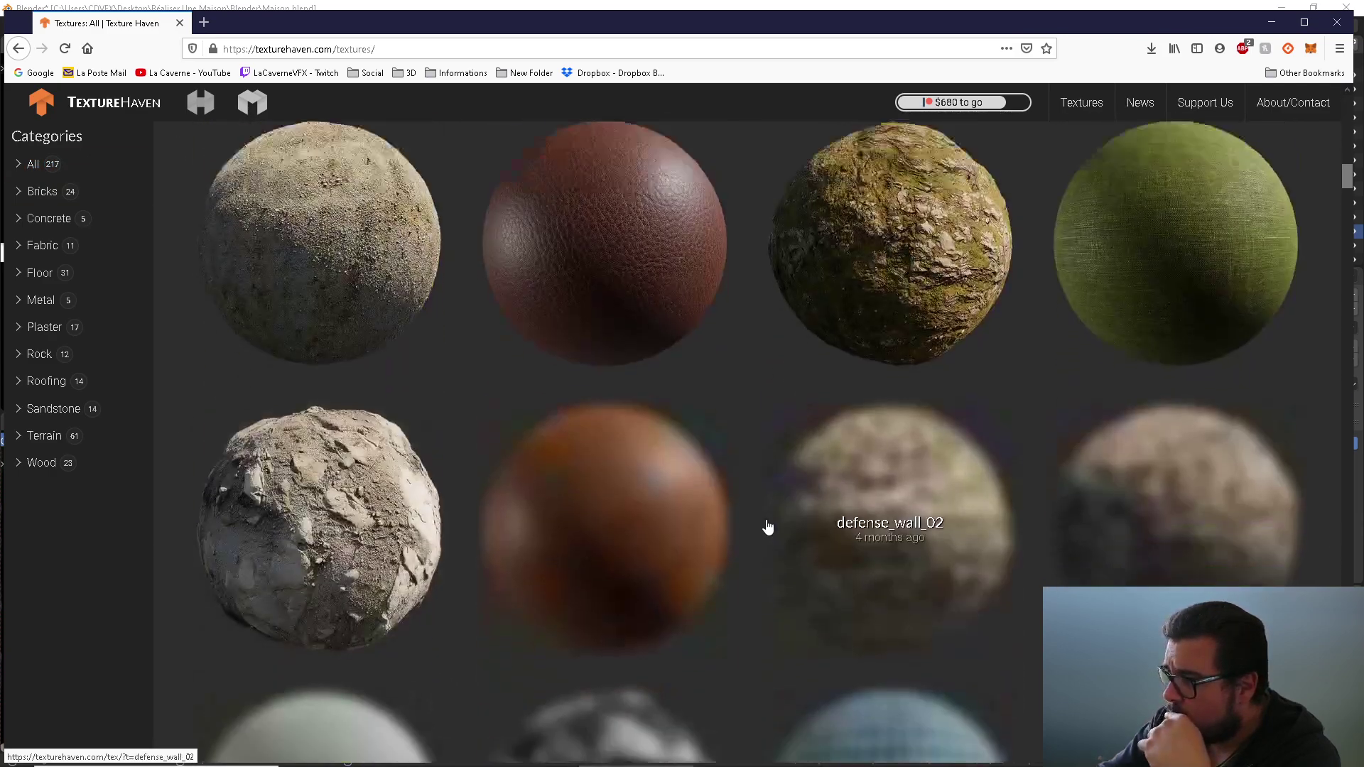
{"action": "scroll", "coordinate": [769, 527], "scroll_direction": "down", "scroll_amount": 2}
{"action": "scroll", "coordinate": [769, 527], "scroll_direction": "down", "scroll_amount": 1}
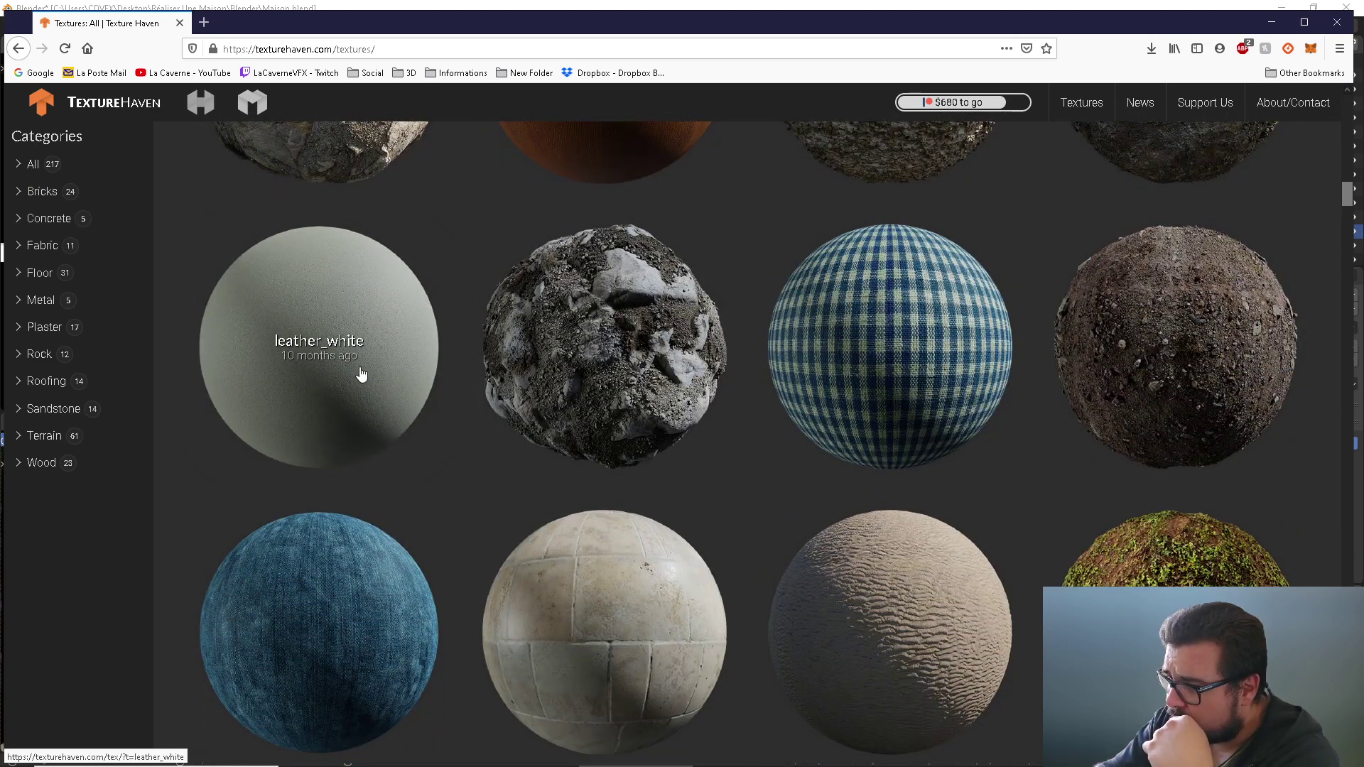
{"action": "scroll", "coordinate": [483, 378], "scroll_direction": "down", "scroll_amount": 5}
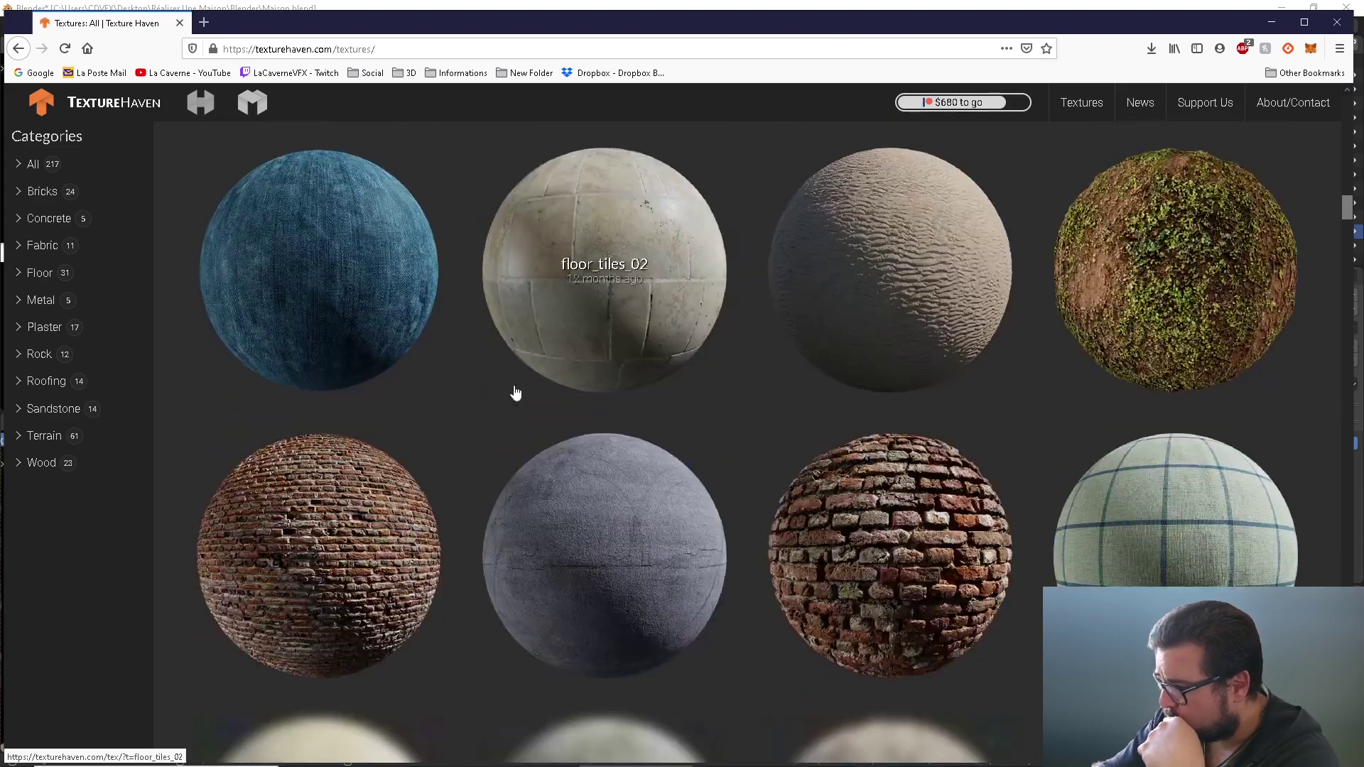
{"action": "scroll", "coordinate": [602, 394], "scroll_direction": "down", "scroll_amount": 4}
{"action": "scroll", "coordinate": [602, 394], "scroll_direction": "down", "scroll_amount": 3}
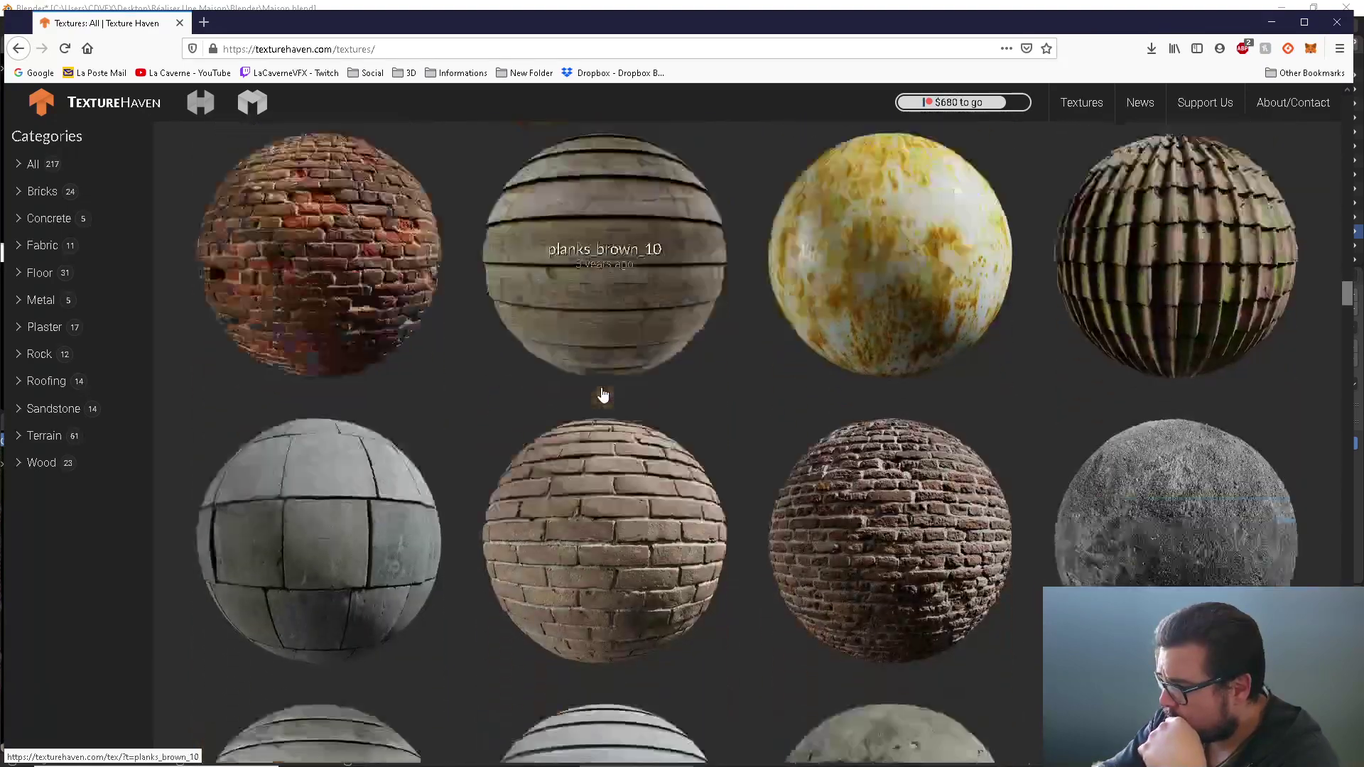
{"action": "scroll", "coordinate": [602, 395], "scroll_direction": "down", "scroll_amount": 4}
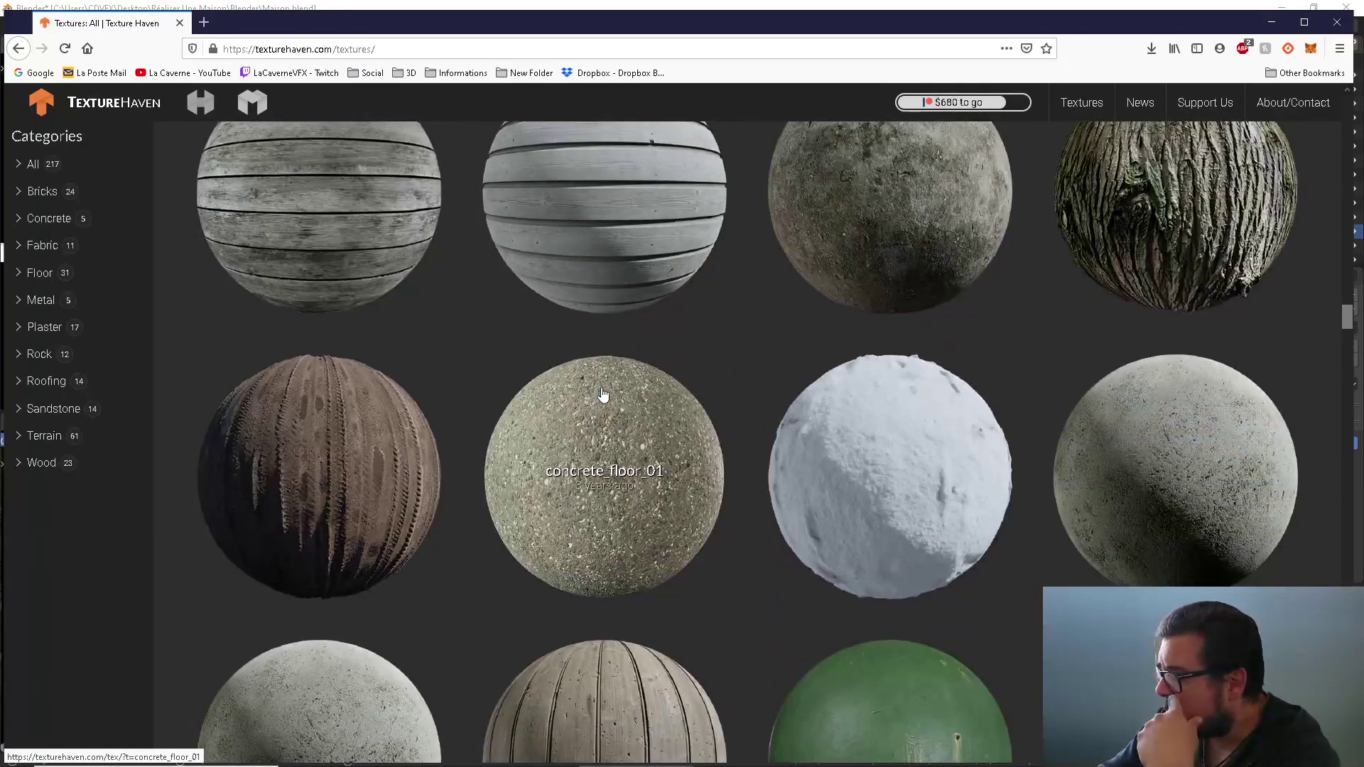
{"action": "scroll", "coordinate": [602, 395], "scroll_direction": "down", "scroll_amount": 3}
{"action": "scroll", "coordinate": [603, 394], "scroll_direction": "up", "scroll_amount": 1}
{"action": "scroll", "coordinate": [602, 394], "scroll_direction": "down", "scroll_amount": 5}
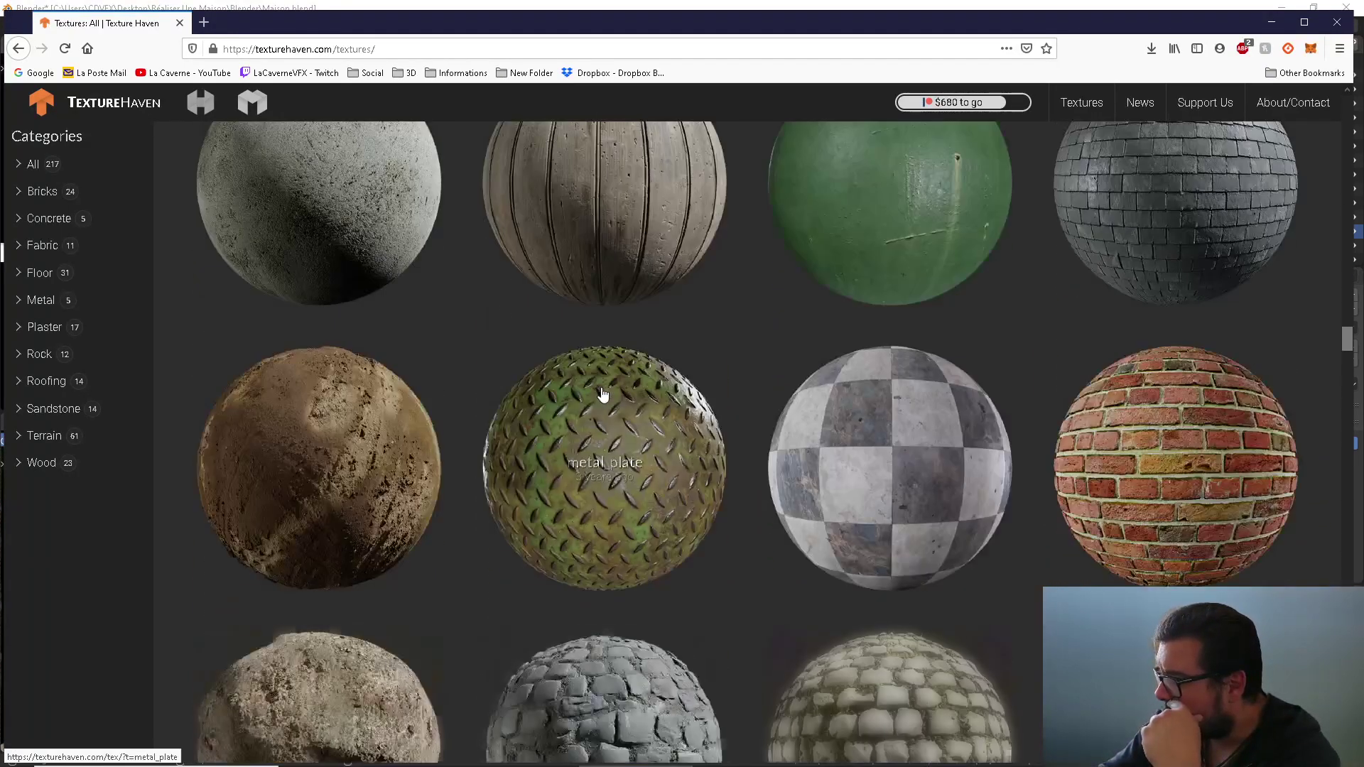
{"action": "scroll", "coordinate": [602, 394], "scroll_direction": "down", "scroll_amount": 9}
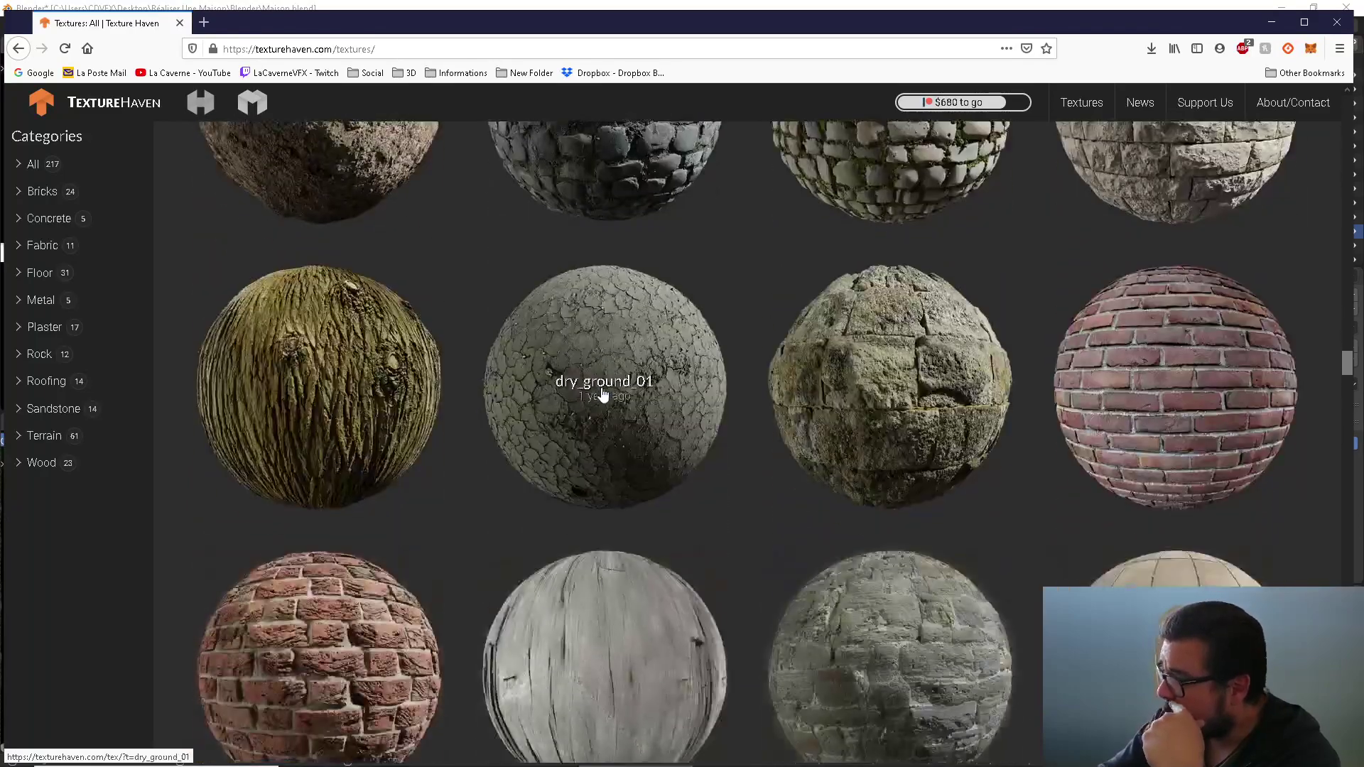
{"action": "scroll", "coordinate": [602, 394], "scroll_direction": "down", "scroll_amount": 7}
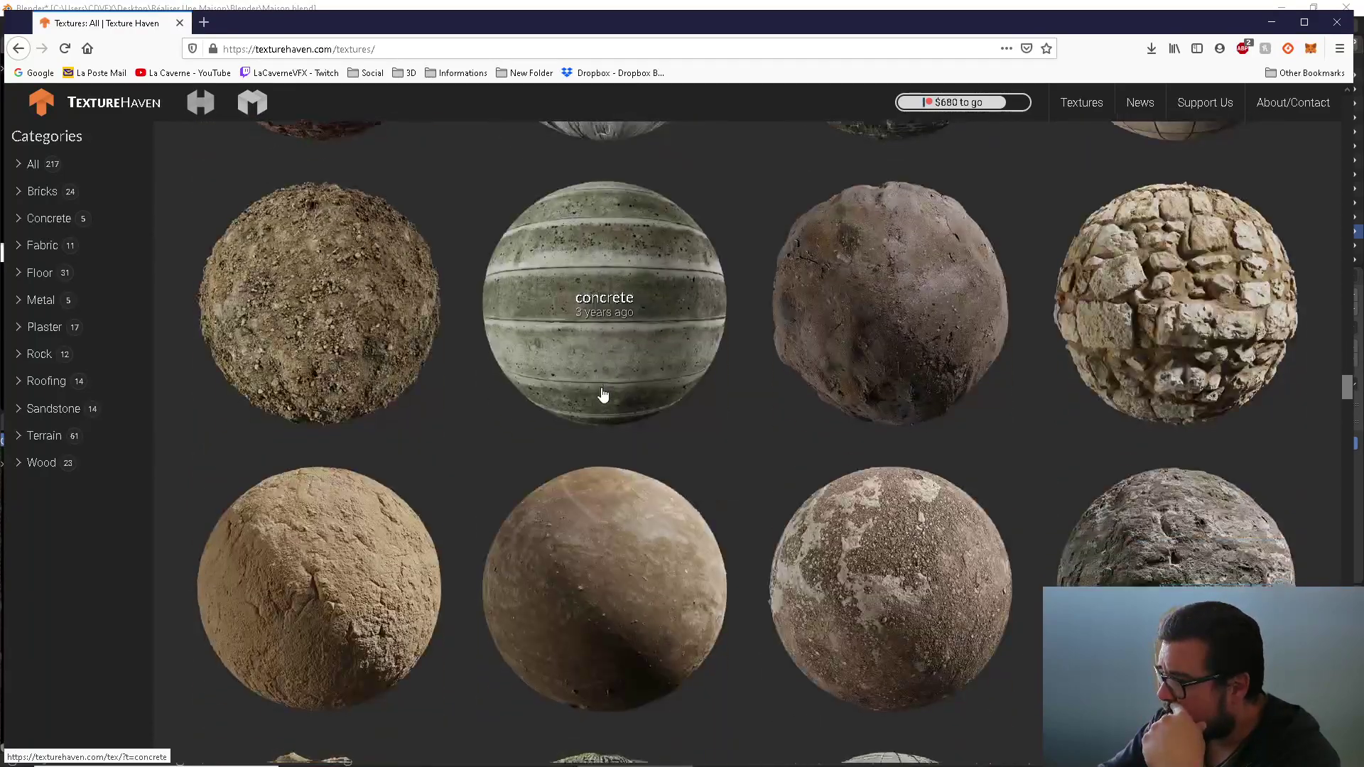
{"action": "scroll", "coordinate": [603, 394], "scroll_direction": "down", "scroll_amount": 5}
{"action": "scroll", "coordinate": [603, 395], "scroll_direction": "down", "scroll_amount": 3}
{"action": "scroll", "coordinate": [602, 397], "scroll_direction": "down", "scroll_amount": 4}
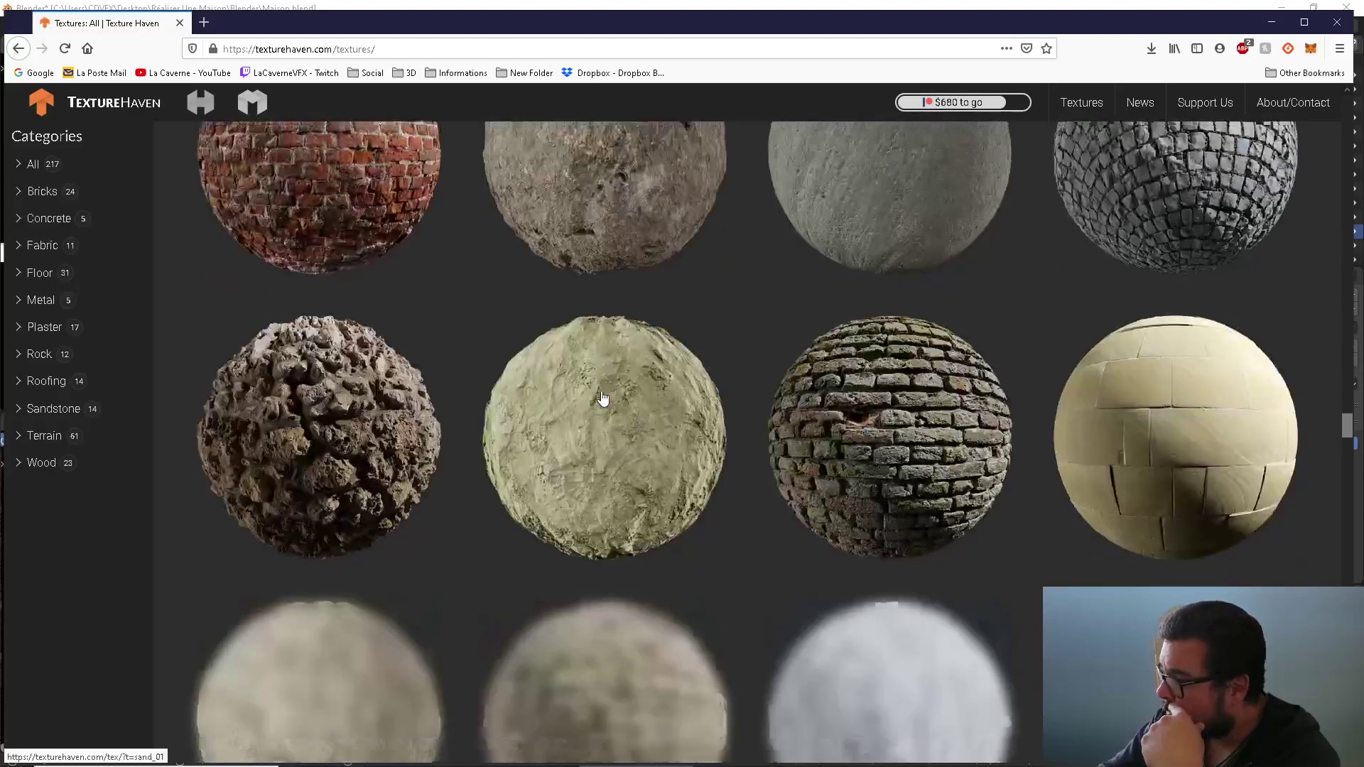
{"action": "scroll", "coordinate": [602, 397], "scroll_direction": "down", "scroll_amount": 3}
{"action": "scroll", "coordinate": [603, 396], "scroll_direction": "down", "scroll_amount": 3}
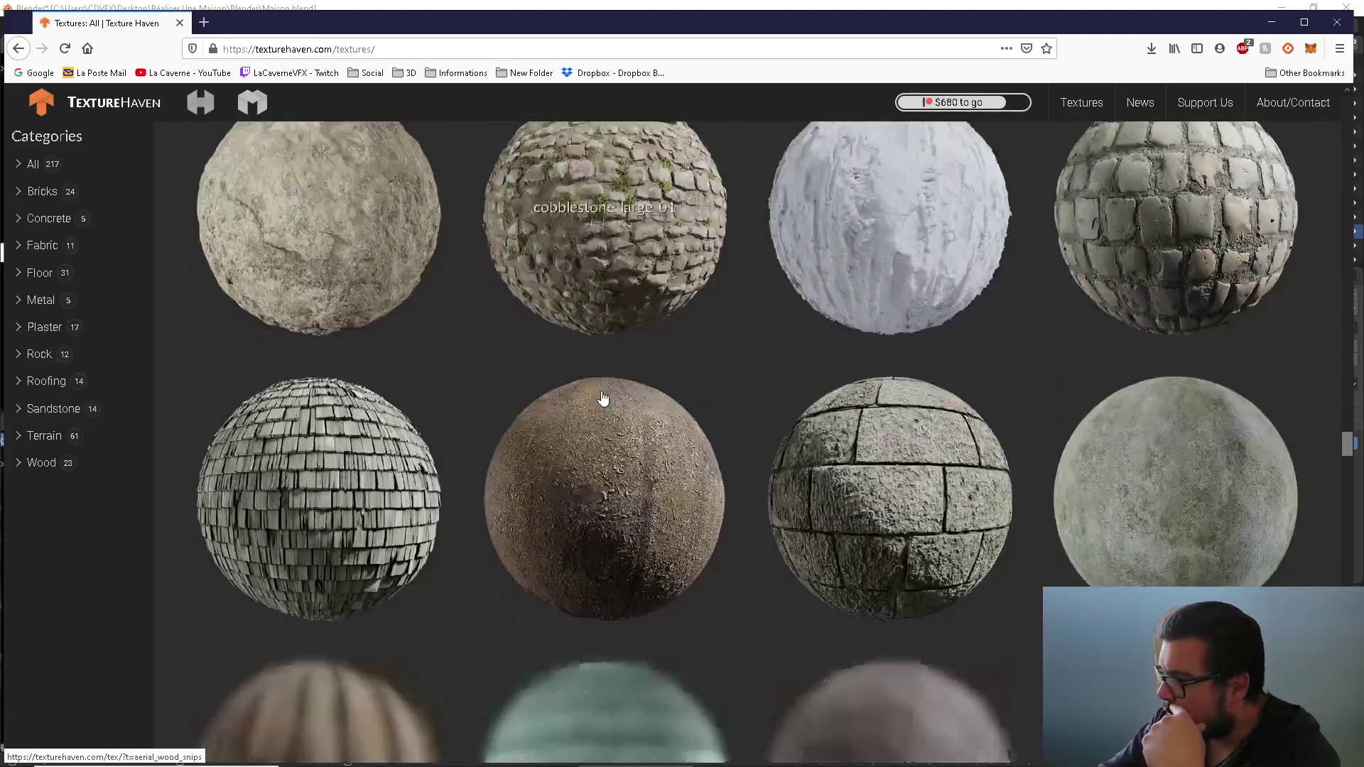
{"action": "scroll", "coordinate": [602, 396], "scroll_direction": "down", "scroll_amount": 3}
{"action": "scroll", "coordinate": [603, 396], "scroll_direction": "down", "scroll_amount": 4}
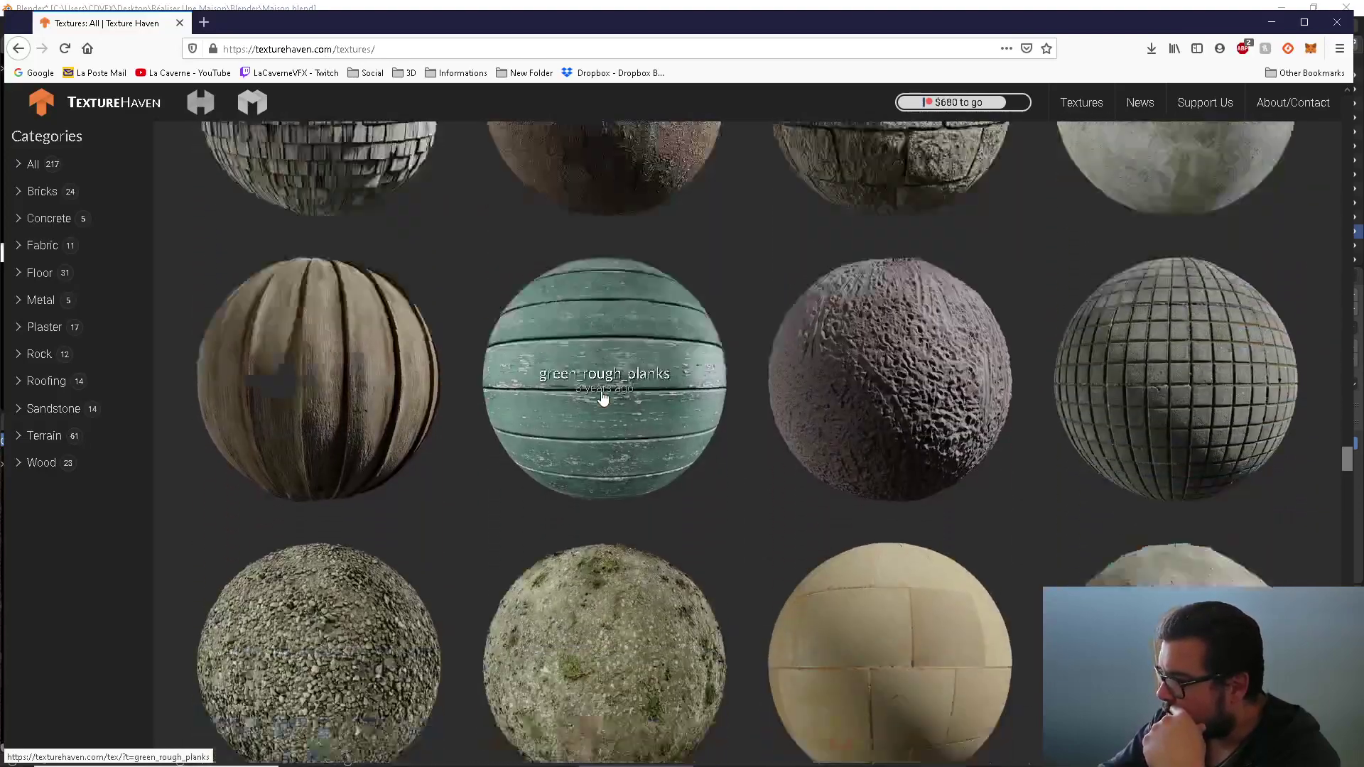
{"action": "scroll", "coordinate": [603, 396], "scroll_direction": "down", "scroll_amount": 2}
{"action": "scroll", "coordinate": [602, 397], "scroll_direction": "down", "scroll_amount": 9}
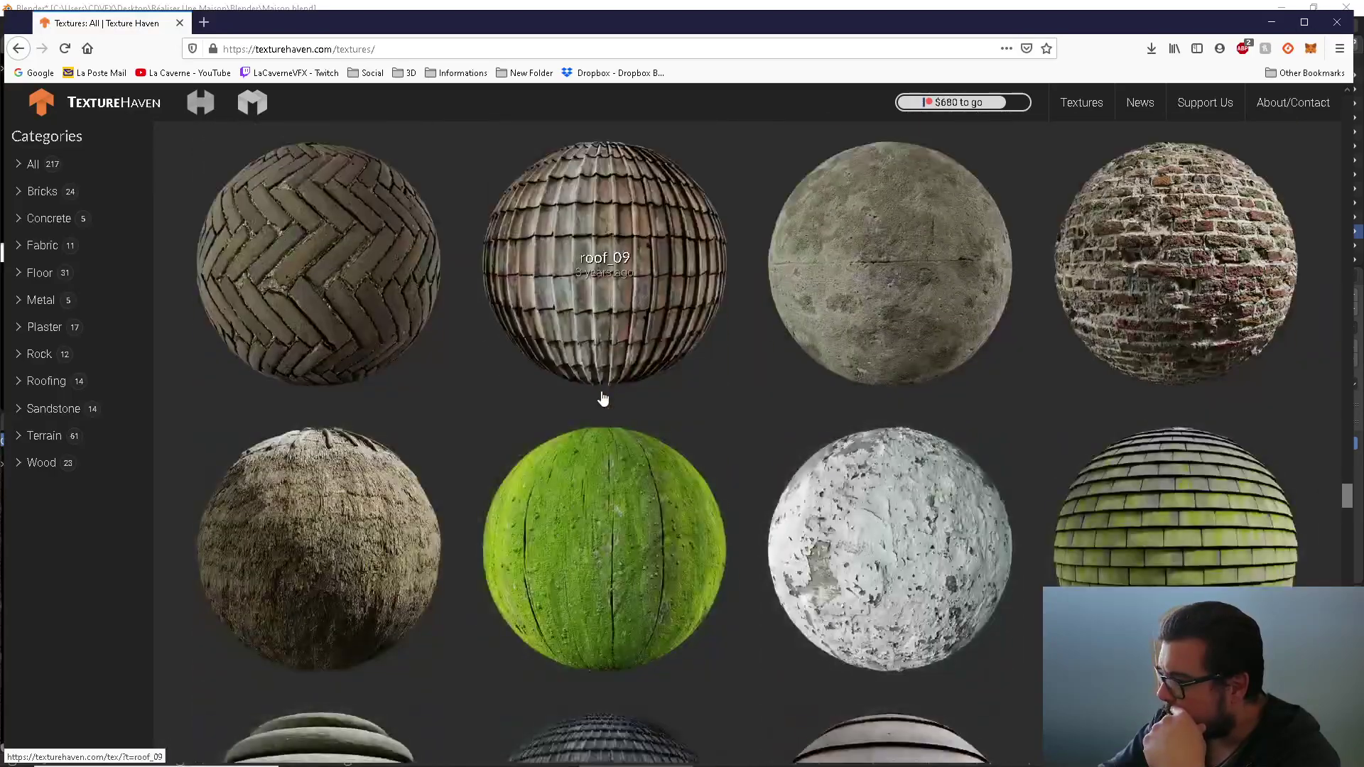
{"action": "scroll", "coordinate": [602, 397], "scroll_direction": "down", "scroll_amount": 4}
{"action": "scroll", "coordinate": [603, 397], "scroll_direction": "down", "scroll_amount": 3}
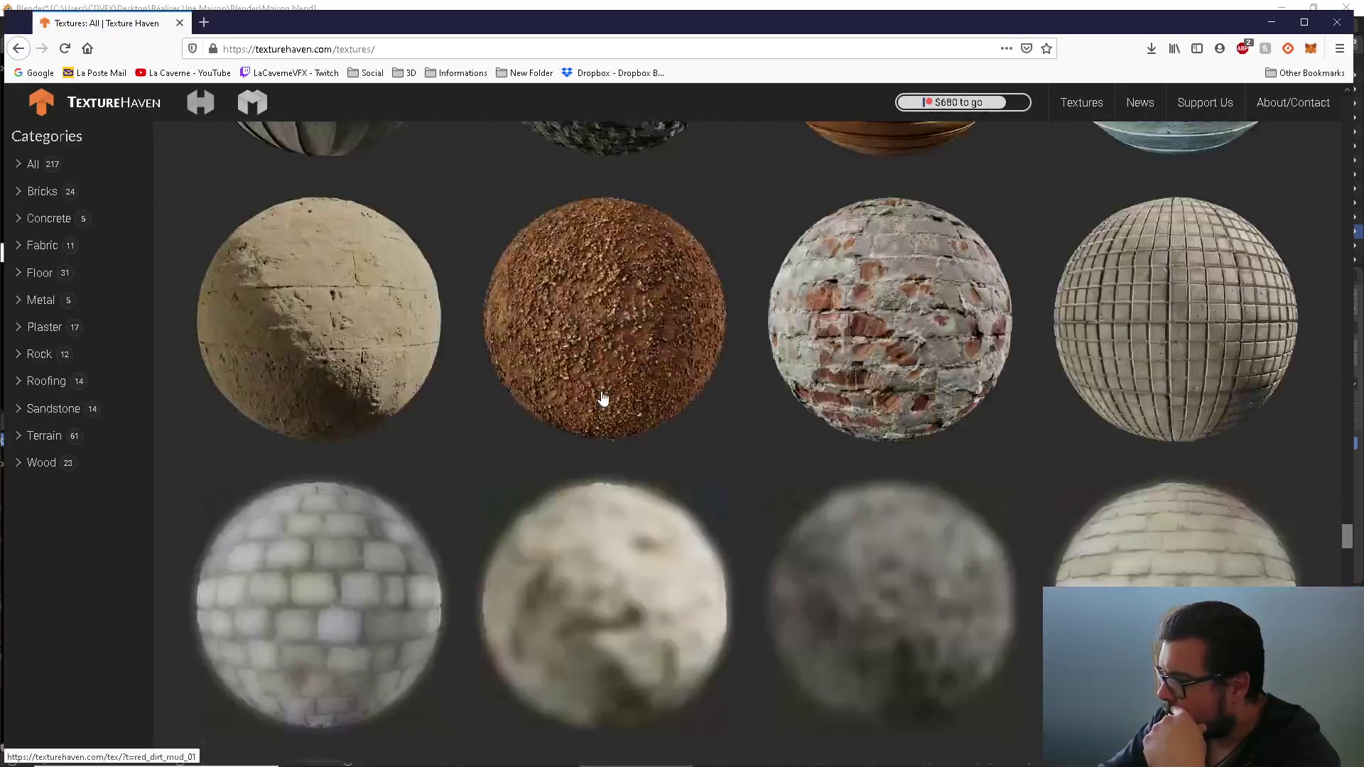
{"action": "scroll", "coordinate": [601, 394], "scroll_direction": "down", "scroll_amount": 5}
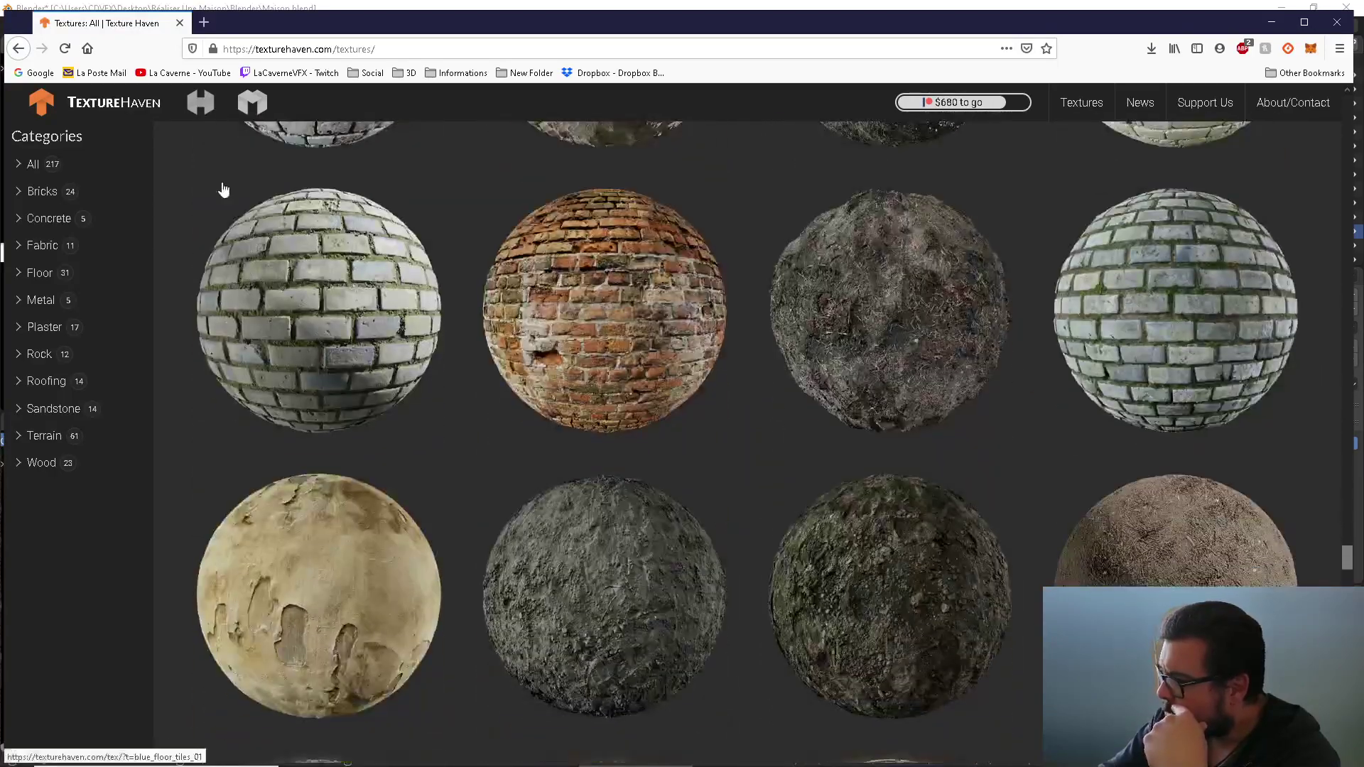
Step: Return to the Google results, try the CC0 Textures link, and open the 3D TEXTURES pbr page instead
{"action": "left_click", "coordinate": [18, 48]}
{"action": "left_click", "coordinate": [21, 49]}
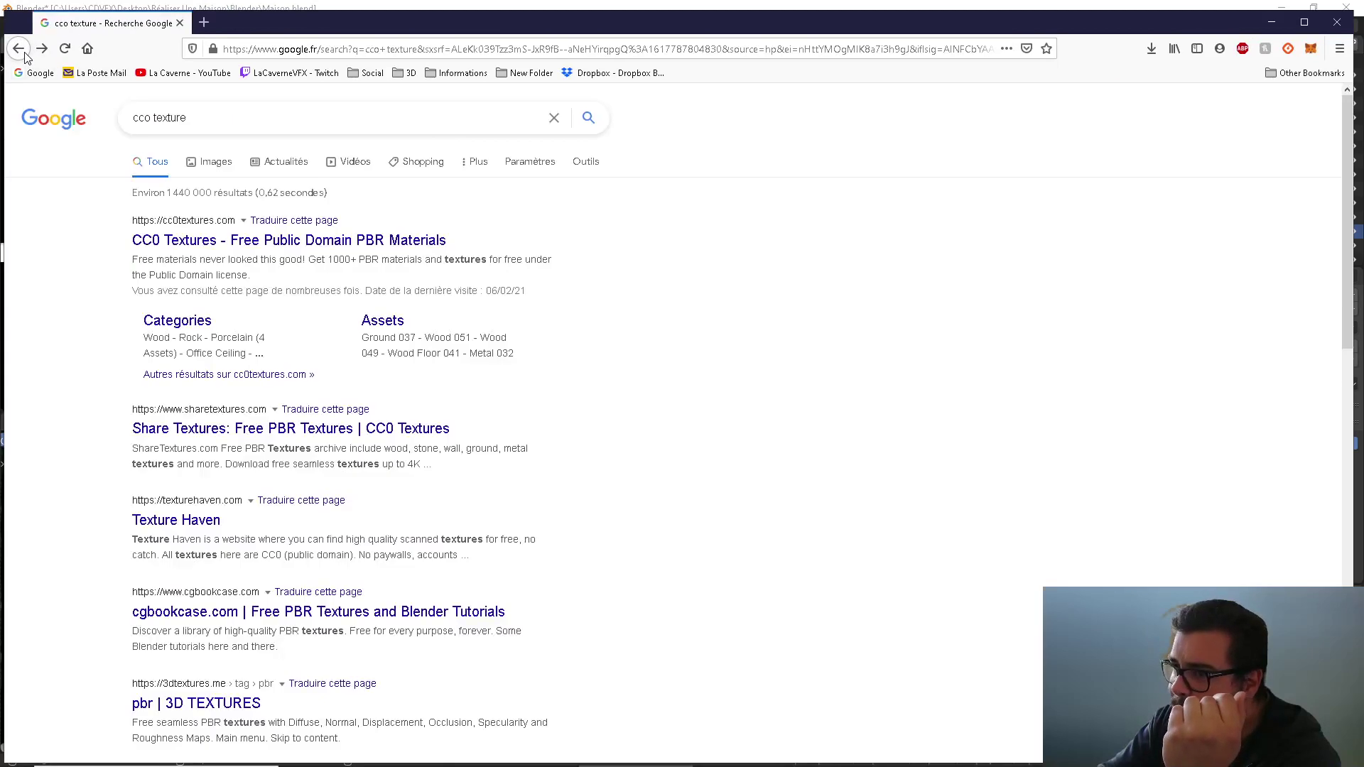
{"action": "left_click", "coordinate": [238, 243]}
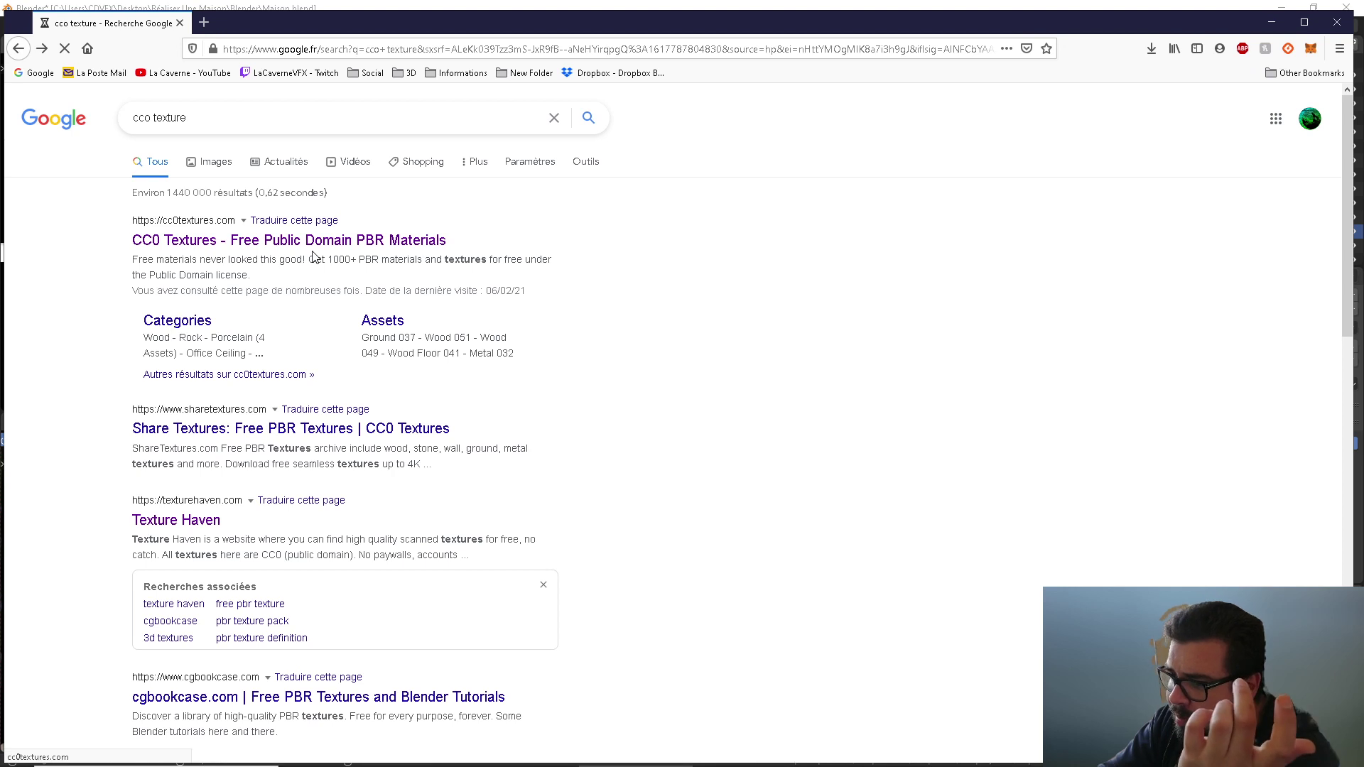
{"action": "scroll", "coordinate": [310, 255], "scroll_direction": "down", "scroll_amount": 2}
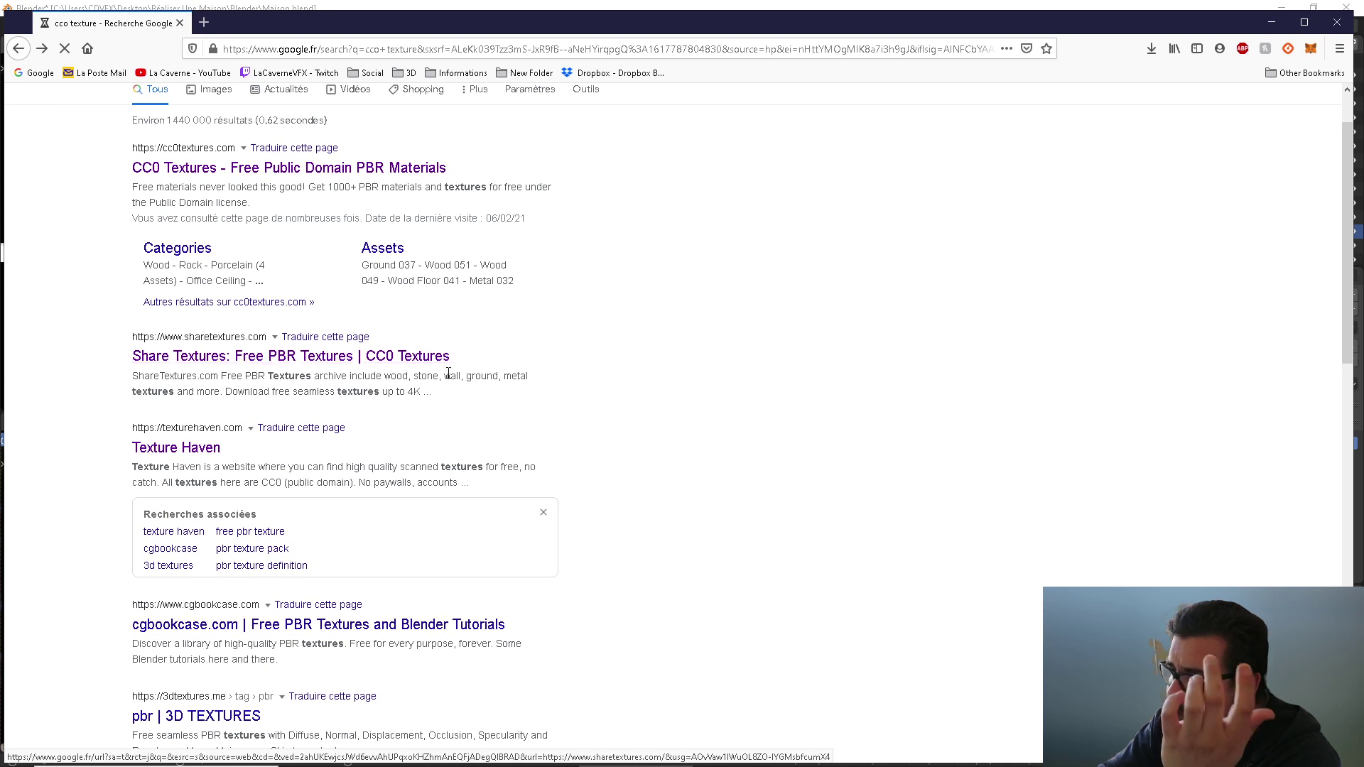
{"action": "scroll", "coordinate": [437, 373], "scroll_direction": "down", "scroll_amount": 5}
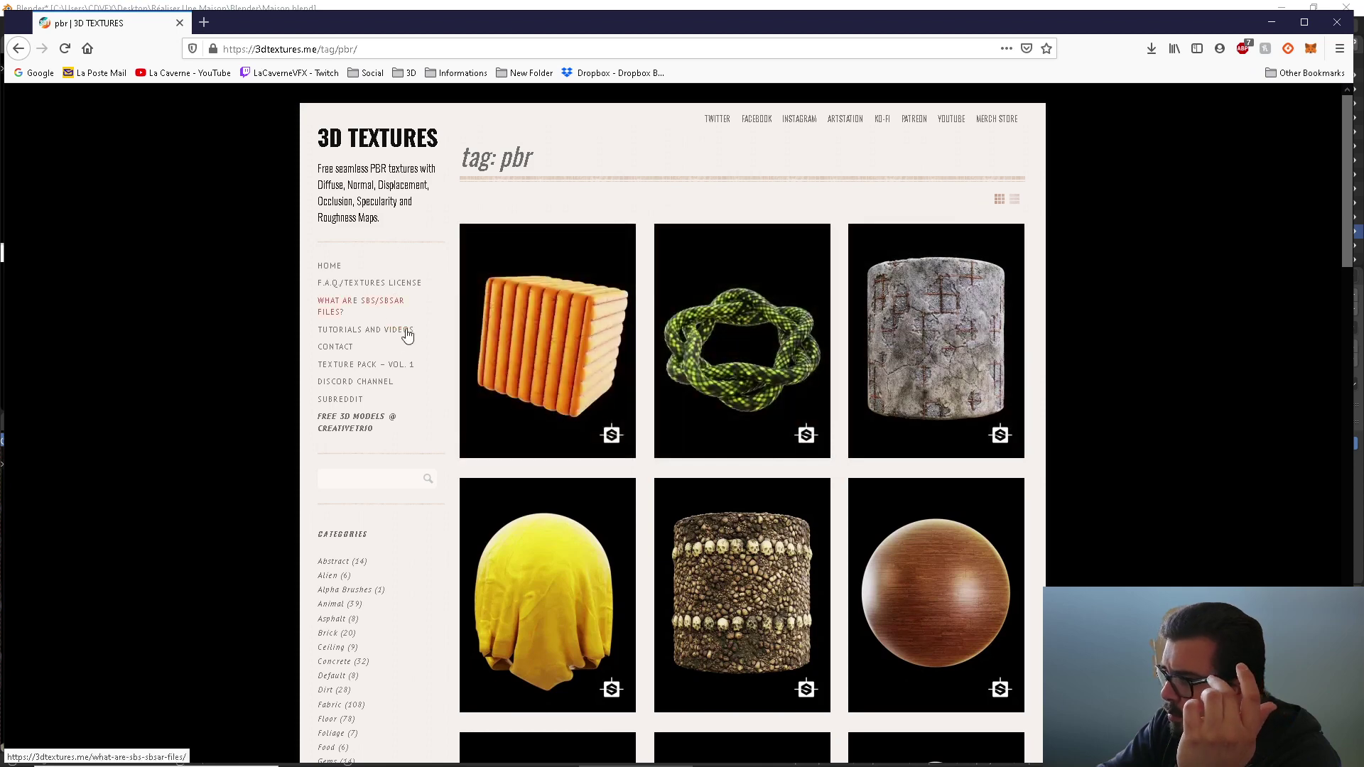
Step: Look through the 3D TEXTURES pbr page for a suitable wall texture
{"action": "scroll", "coordinate": [725, 411], "scroll_direction": "down", "scroll_amount": 2}
{"action": "scroll", "coordinate": [725, 410], "scroll_direction": "down", "scroll_amount": 7}
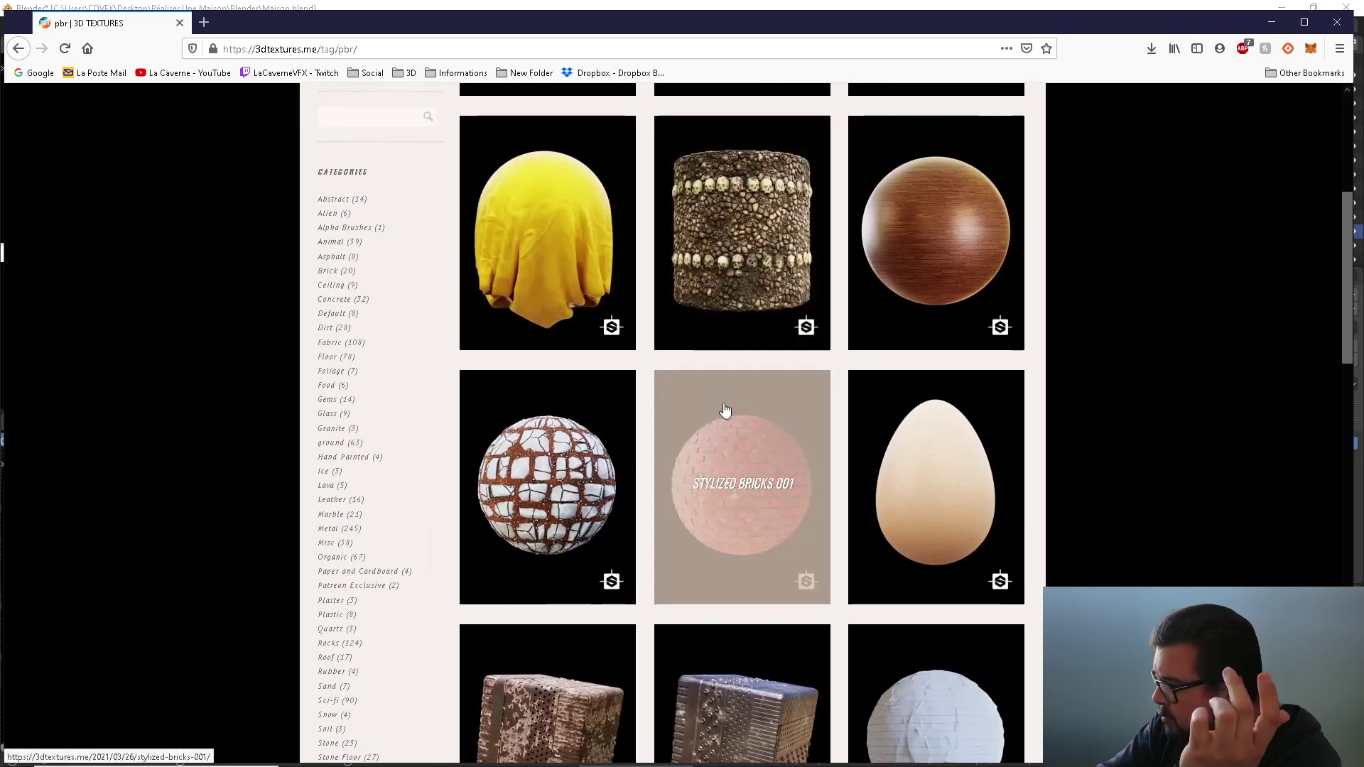
{"action": "scroll", "coordinate": [725, 411], "scroll_direction": "down", "scroll_amount": 1}
{"action": "scroll", "coordinate": [725, 411], "scroll_direction": "down", "scroll_amount": 1}
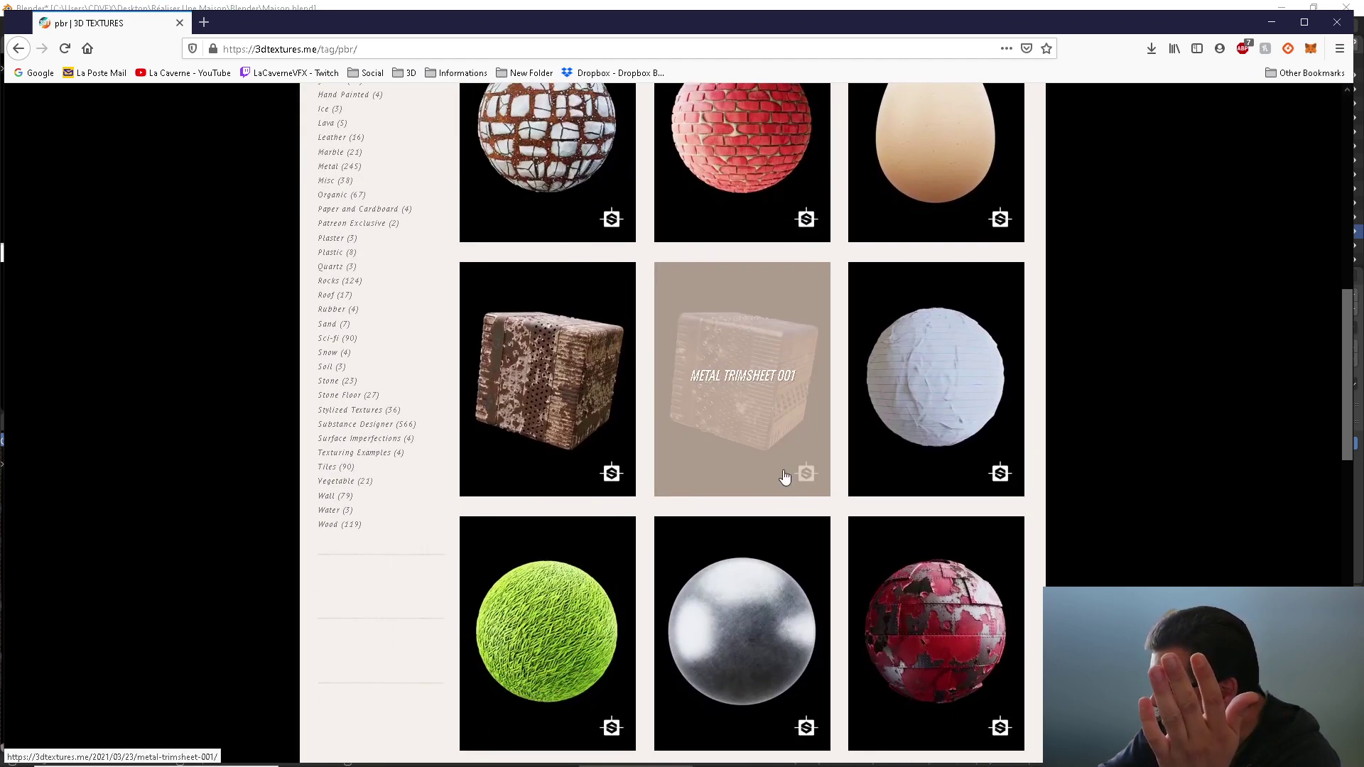
{"action": "scroll", "coordinate": [817, 476], "scroll_direction": "down", "scroll_amount": 10}
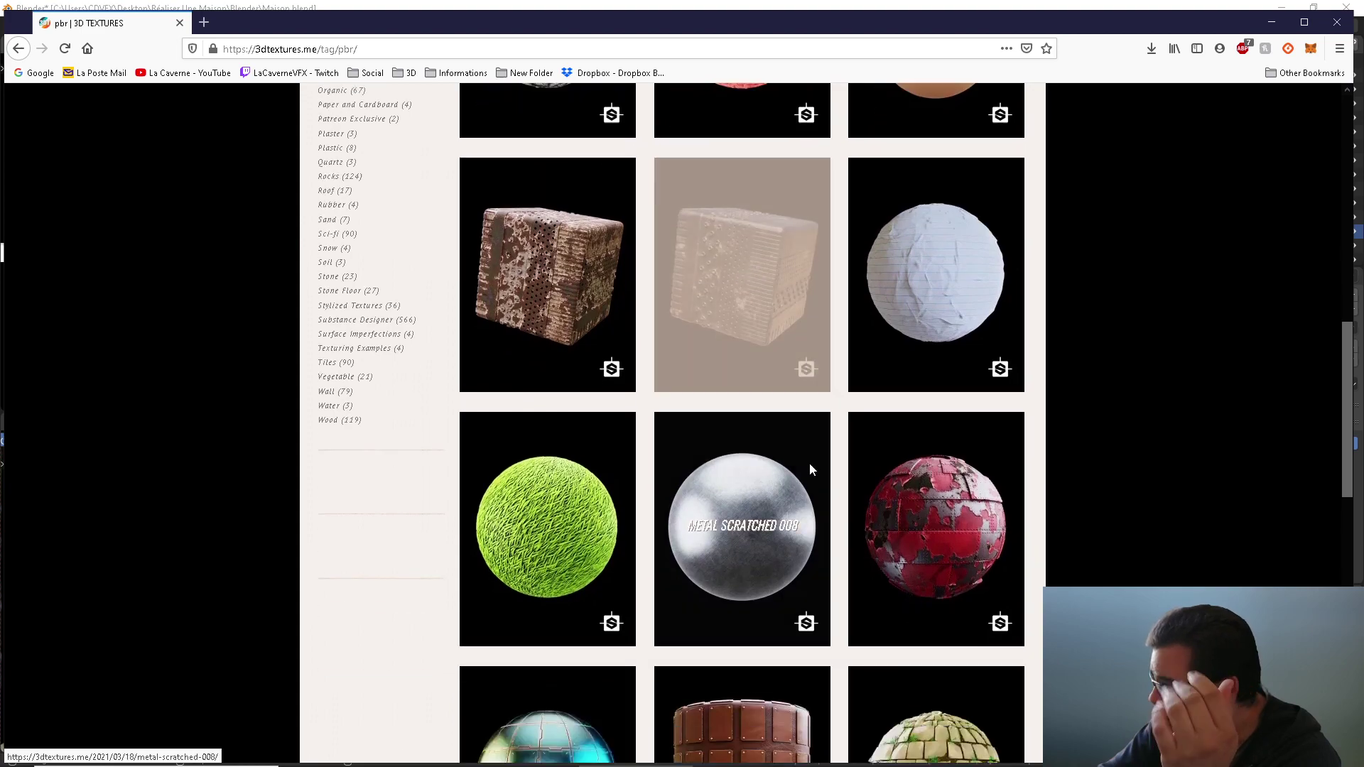
{"action": "scroll", "coordinate": [810, 469], "scroll_direction": "down", "scroll_amount": 1}
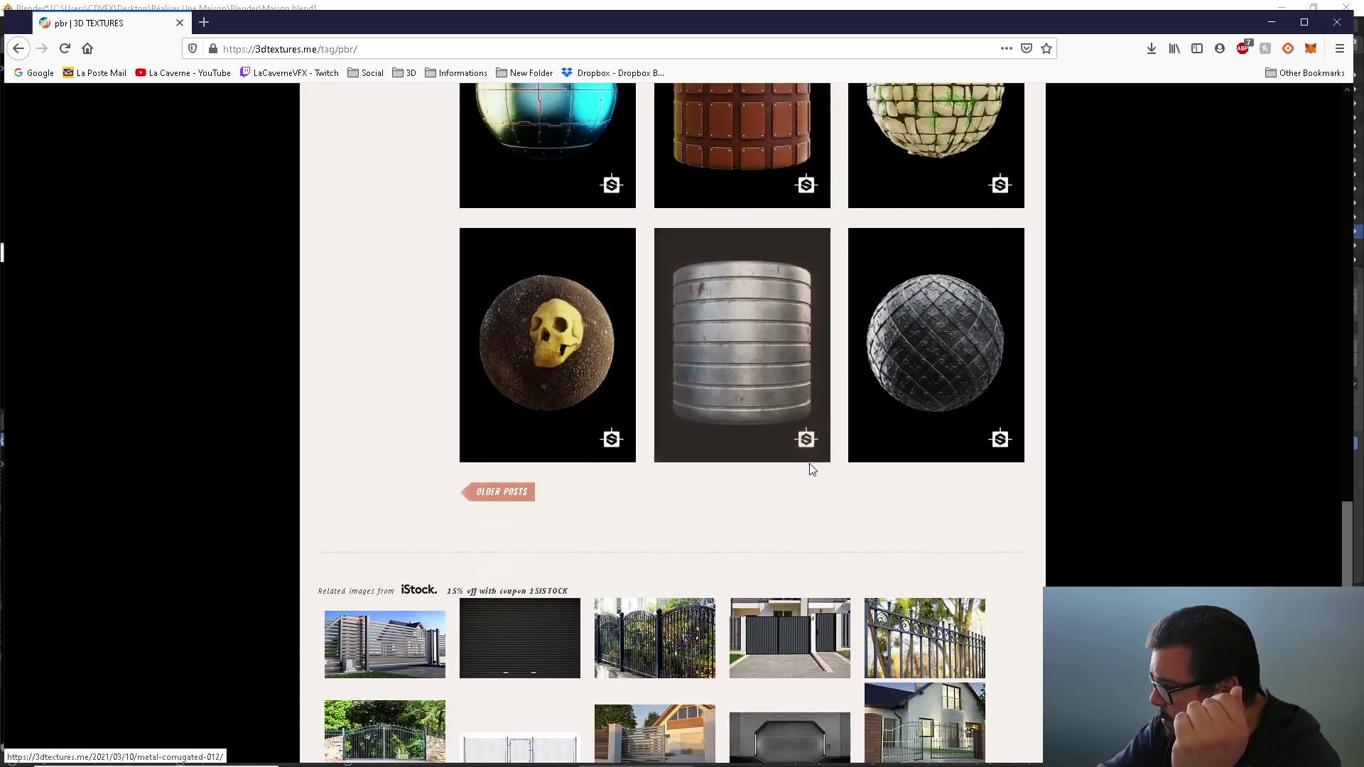
{"action": "scroll", "coordinate": [810, 469], "scroll_direction": "up", "scroll_amount": 9}
Step: Return to the Google results, try the CC0 Textures link again and in a new tab, and close Firefox to return to Blender
{"action": "left_click", "coordinate": [18, 48]}
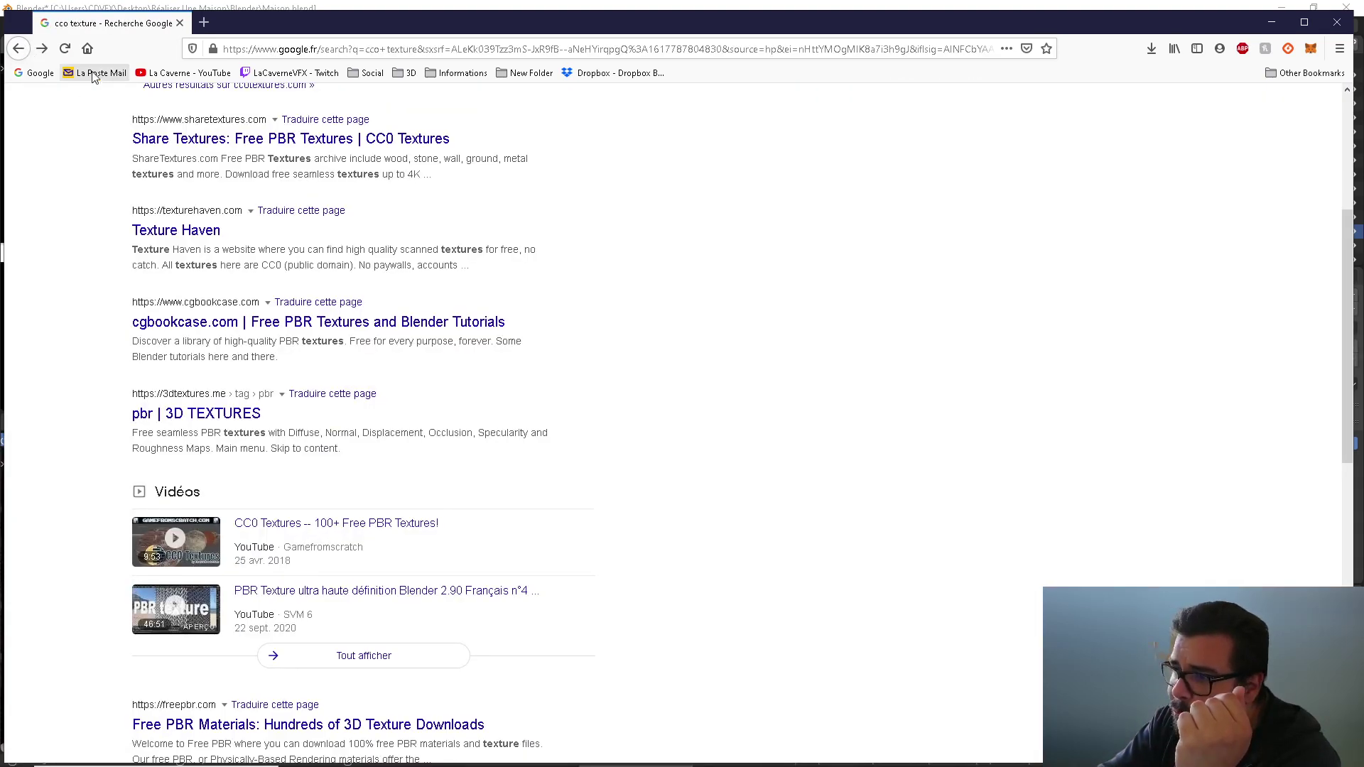
{"action": "scroll", "coordinate": [288, 322], "scroll_direction": "up", "scroll_amount": 4}
{"action": "left_click", "coordinate": [220, 241]}
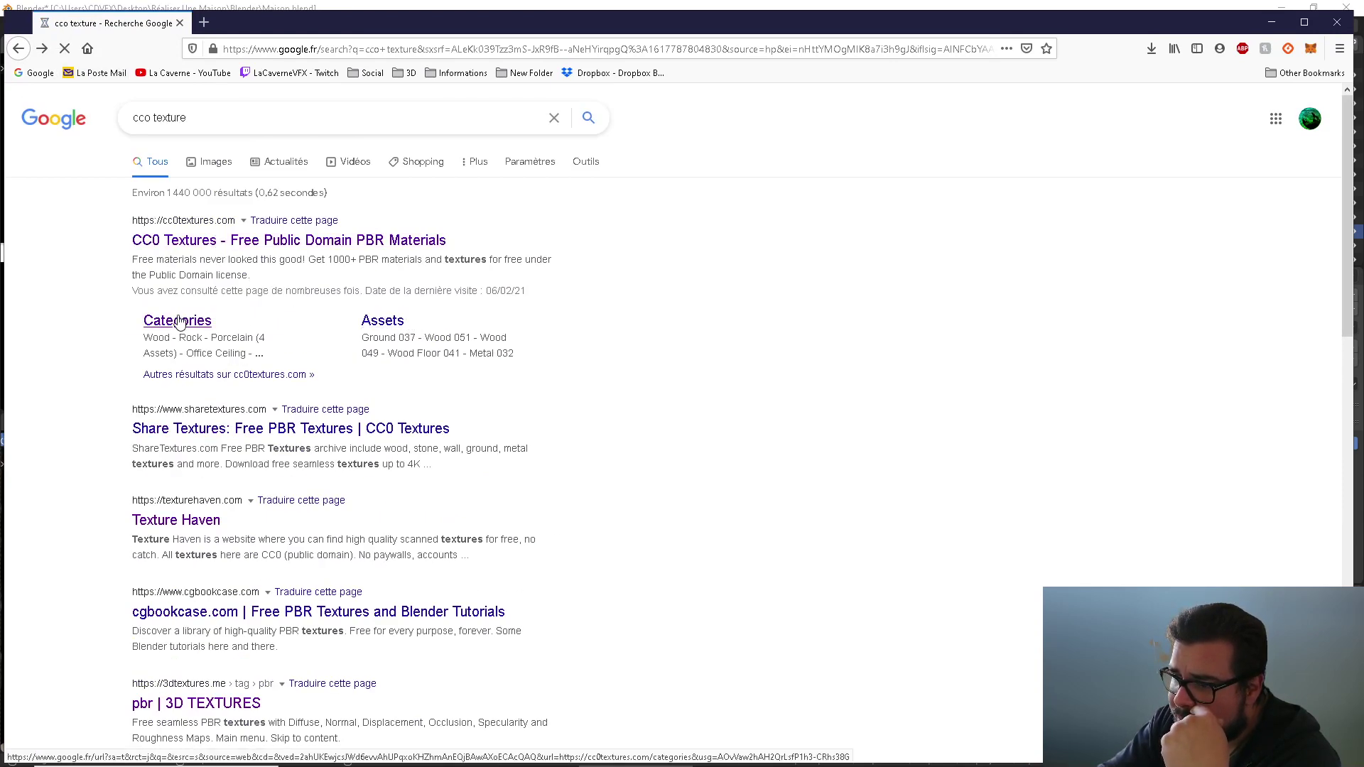
{"action": "right_click", "coordinate": [227, 248]}
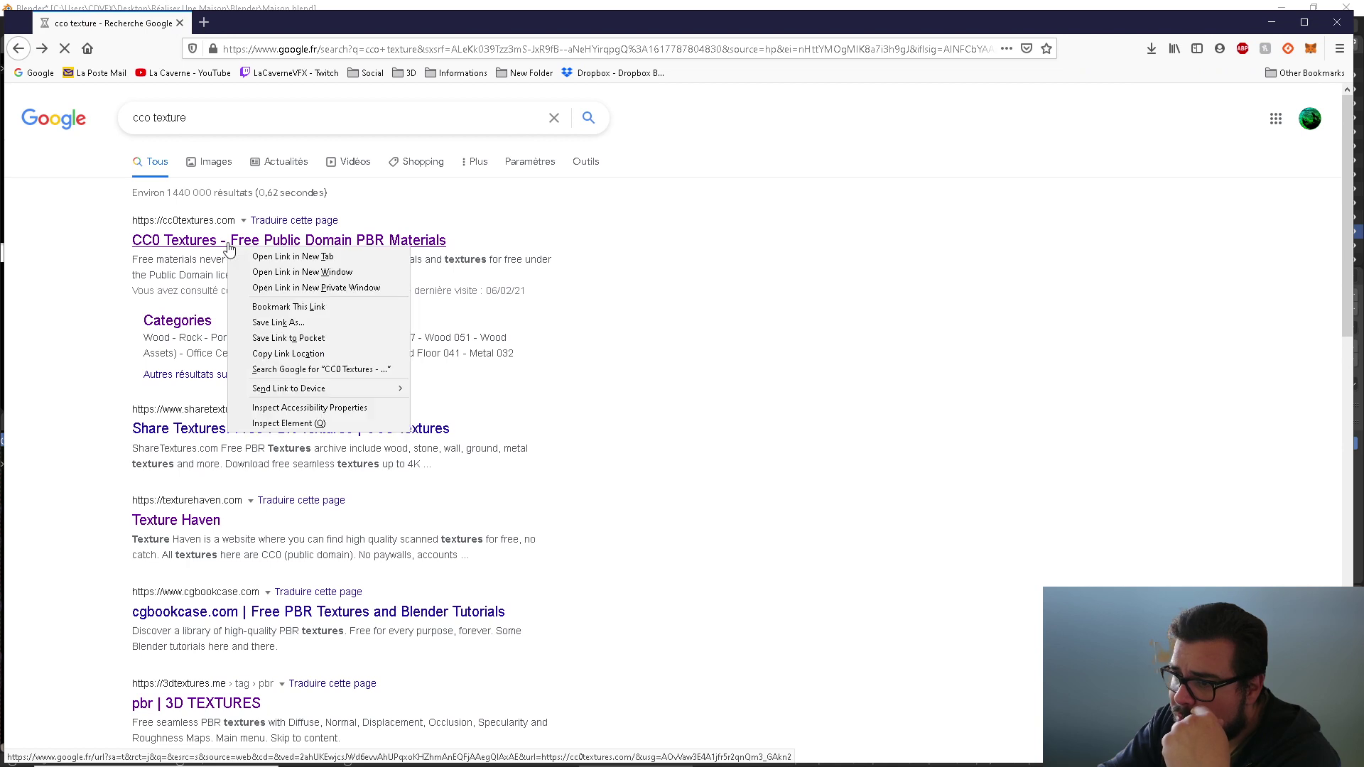
{"action": "left_click", "coordinate": [277, 257]}
{"action": "left_click", "coordinate": [279, 24]}
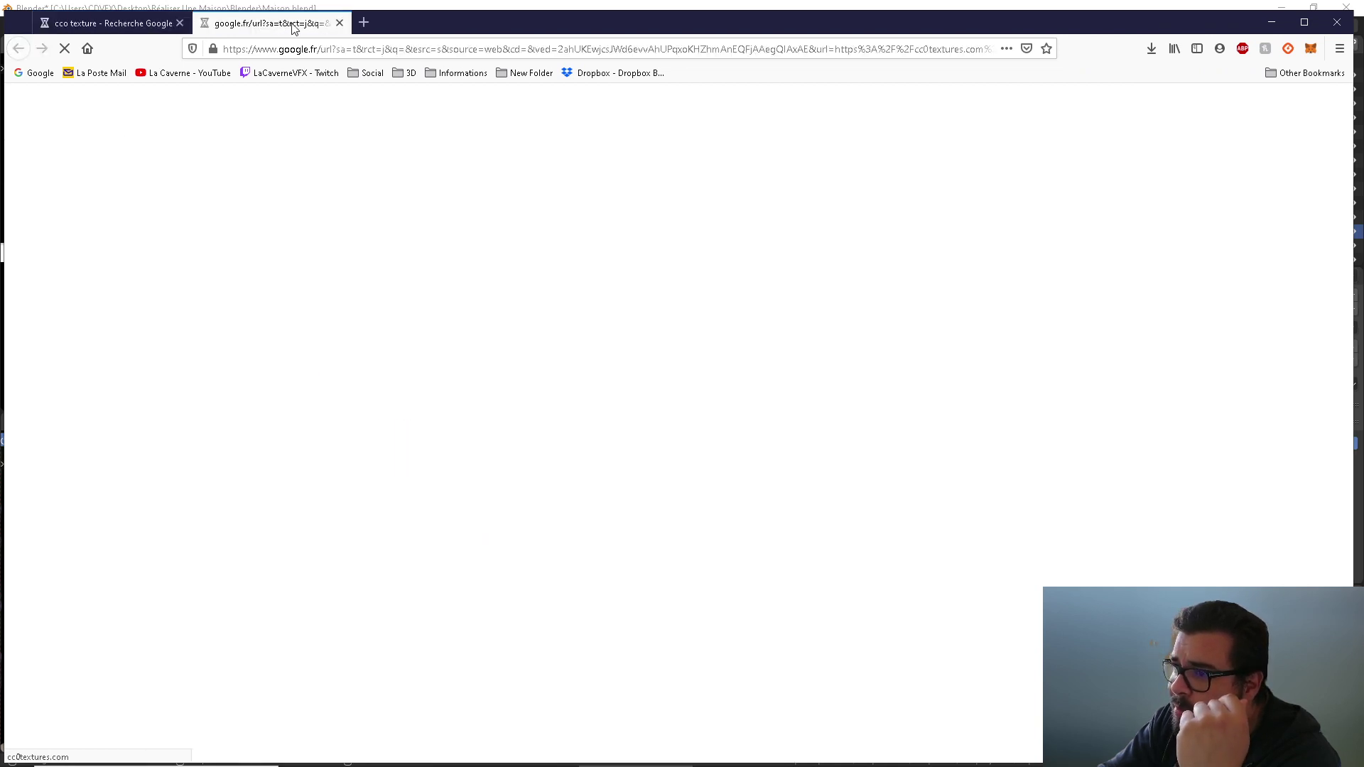
{"action": "left_click", "coordinate": [339, 24]}
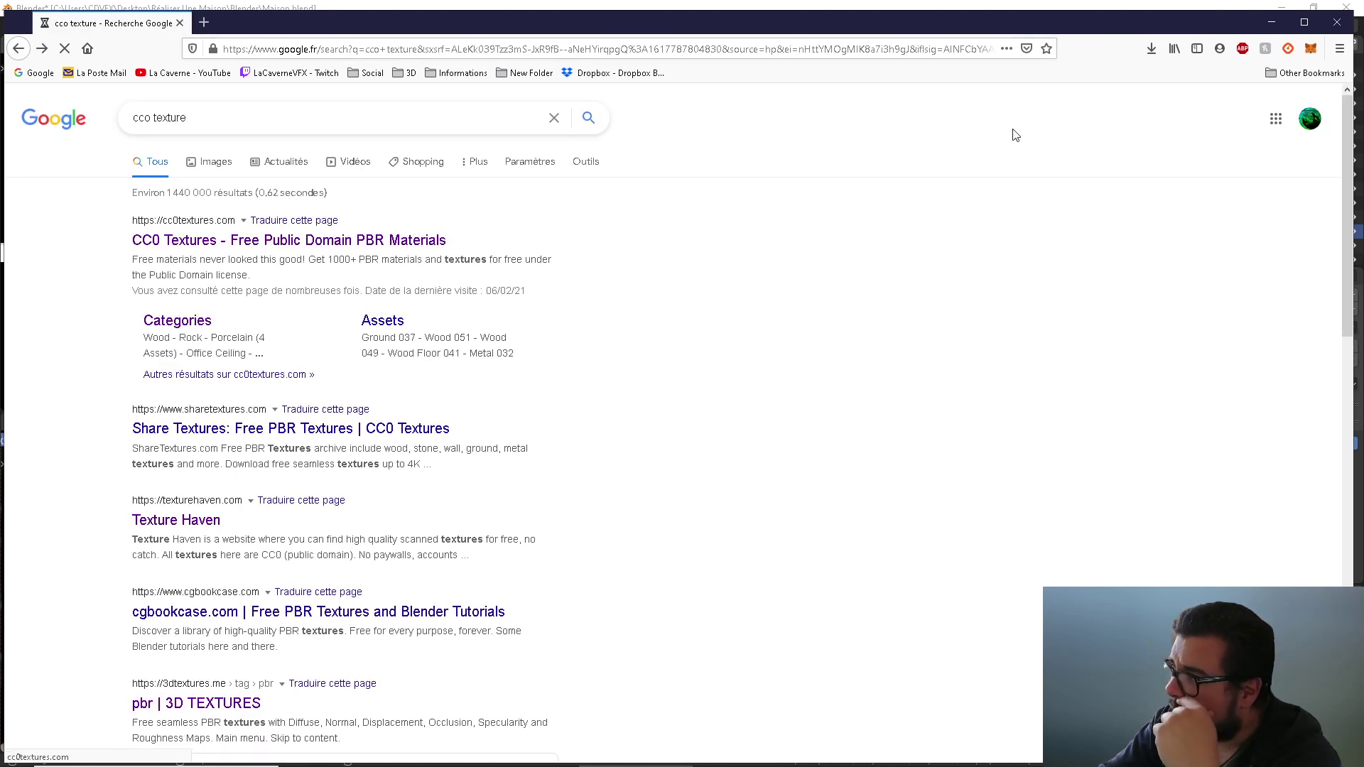
{"action": "left_click", "coordinate": [1339, 23]}
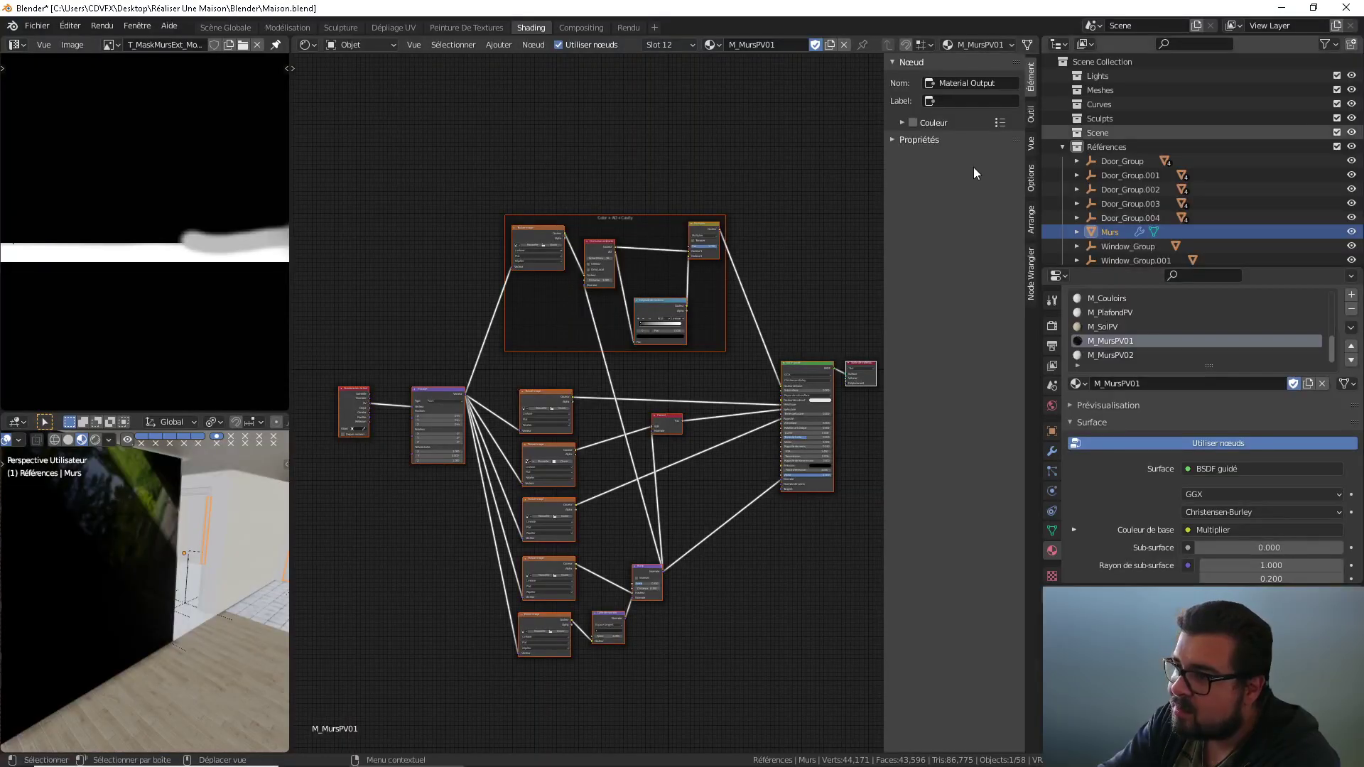
Step: Open an image file browser for the texture node in the Color + AO + Cavity frame and check the project's Textures folder
{"action": "left_click", "coordinate": [557, 248]}
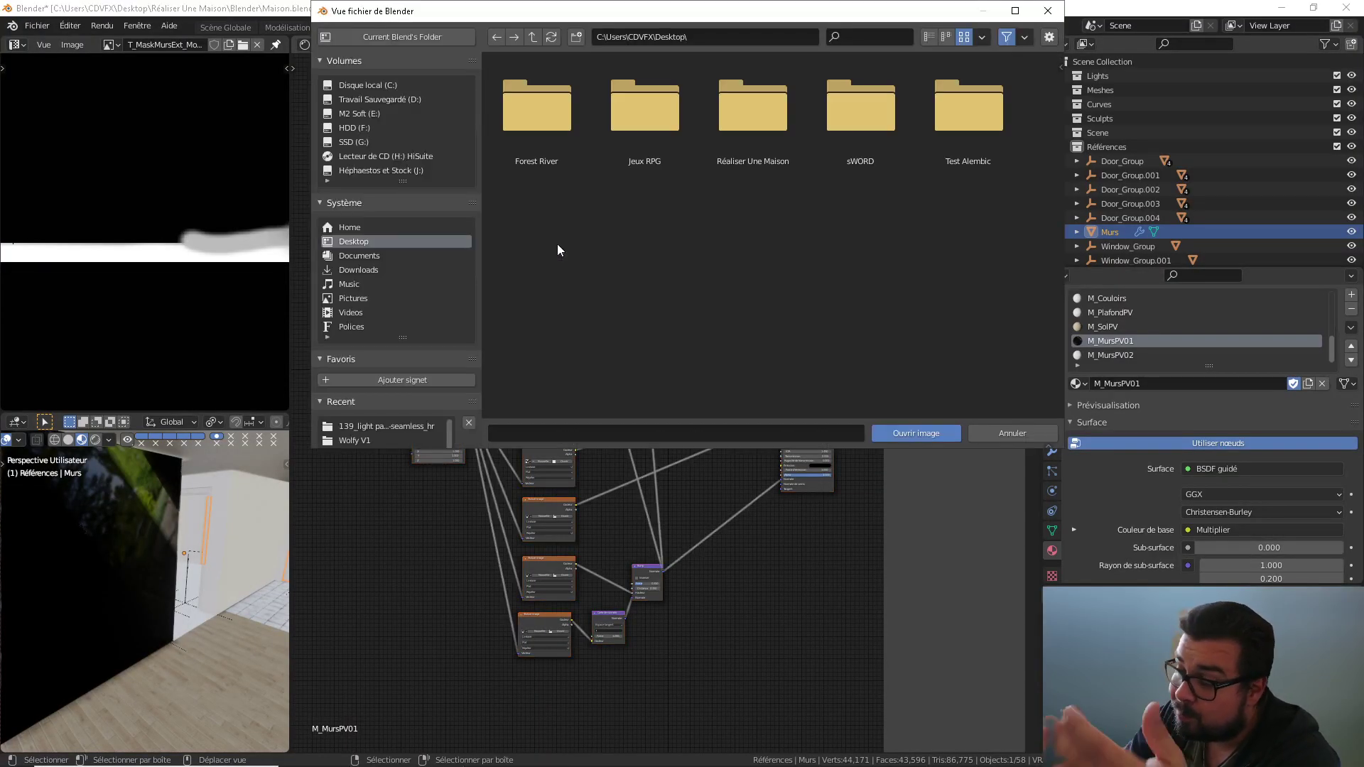
{"action": "left_click", "coordinate": [397, 429]}
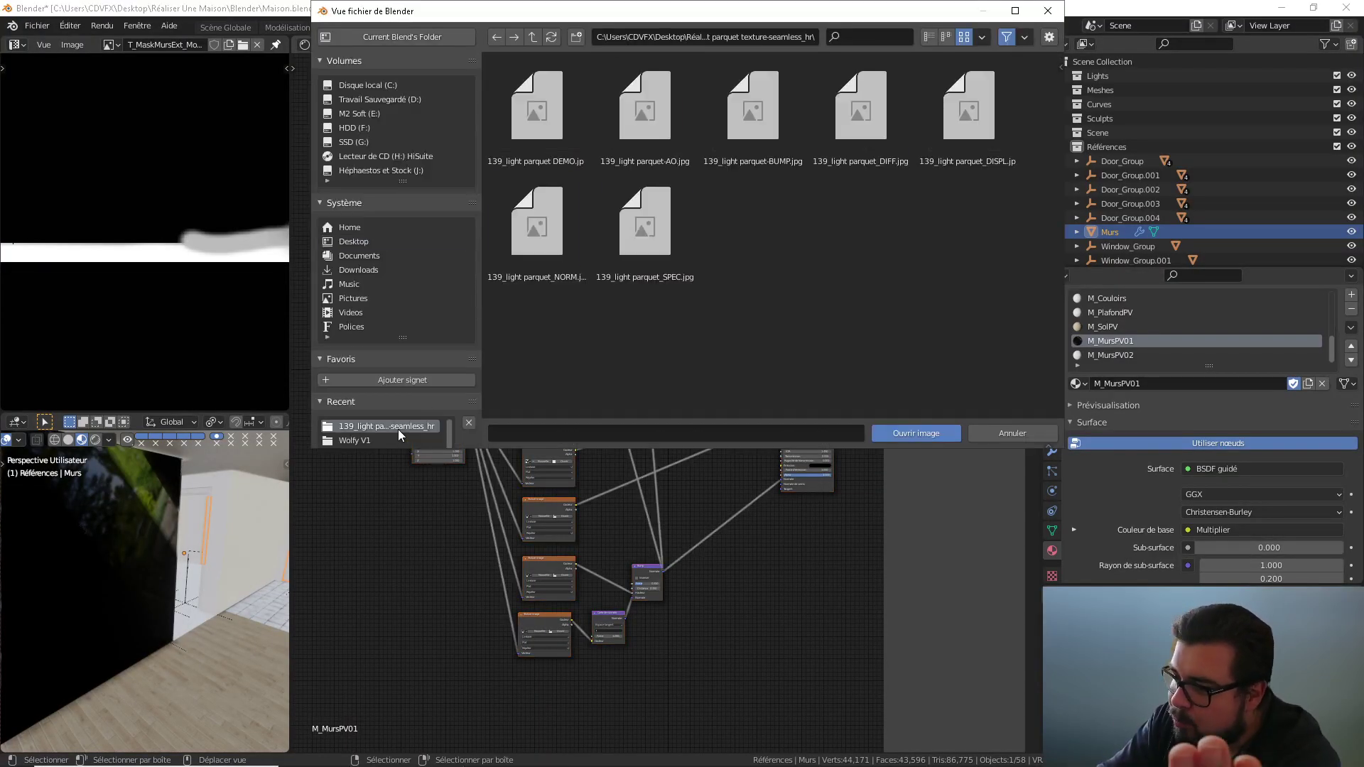
{"action": "left_click", "coordinate": [533, 37]}
{"action": "left_click", "coordinate": [533, 37]}
{"action": "left_click", "coordinate": [533, 37]}
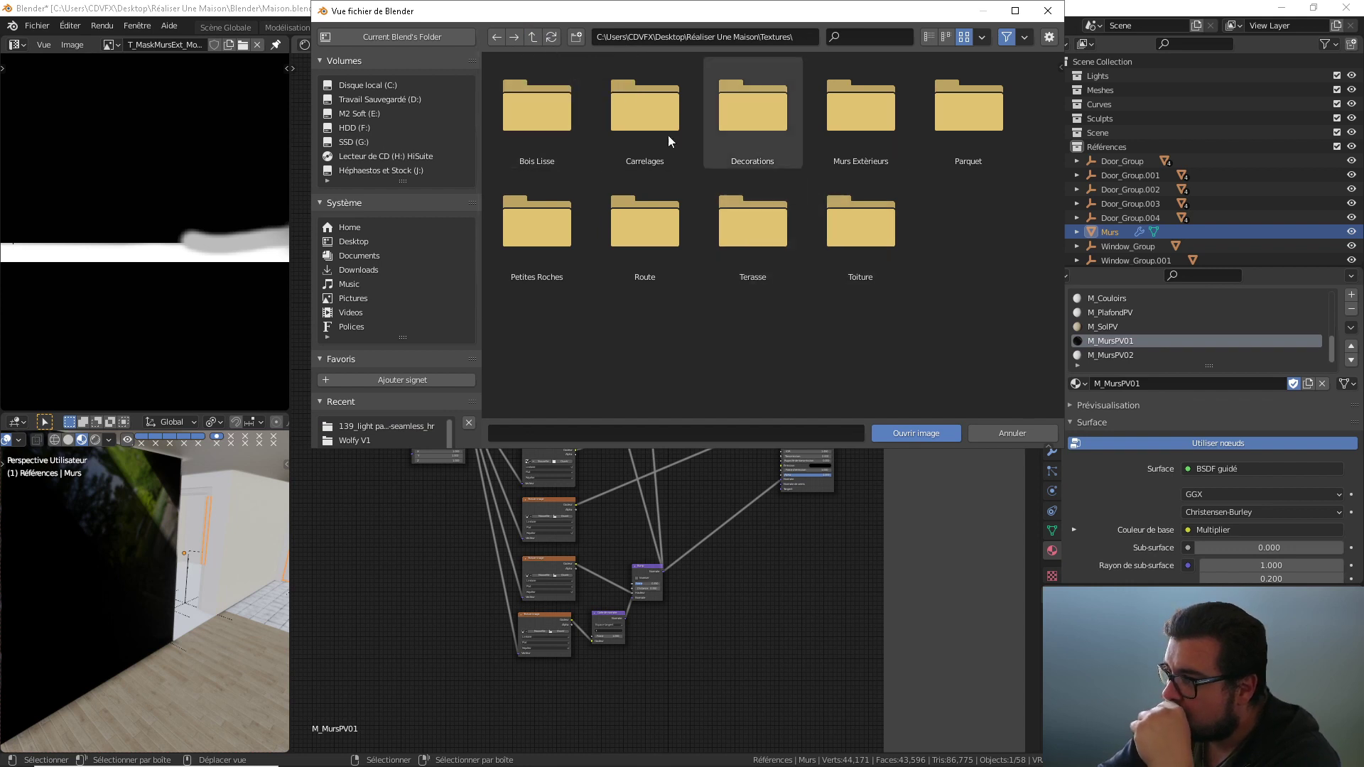
Step: Browse to D:\Stock Global\Textures and look through its folders for the Murs collection
{"action": "left_click", "coordinate": [380, 100]}
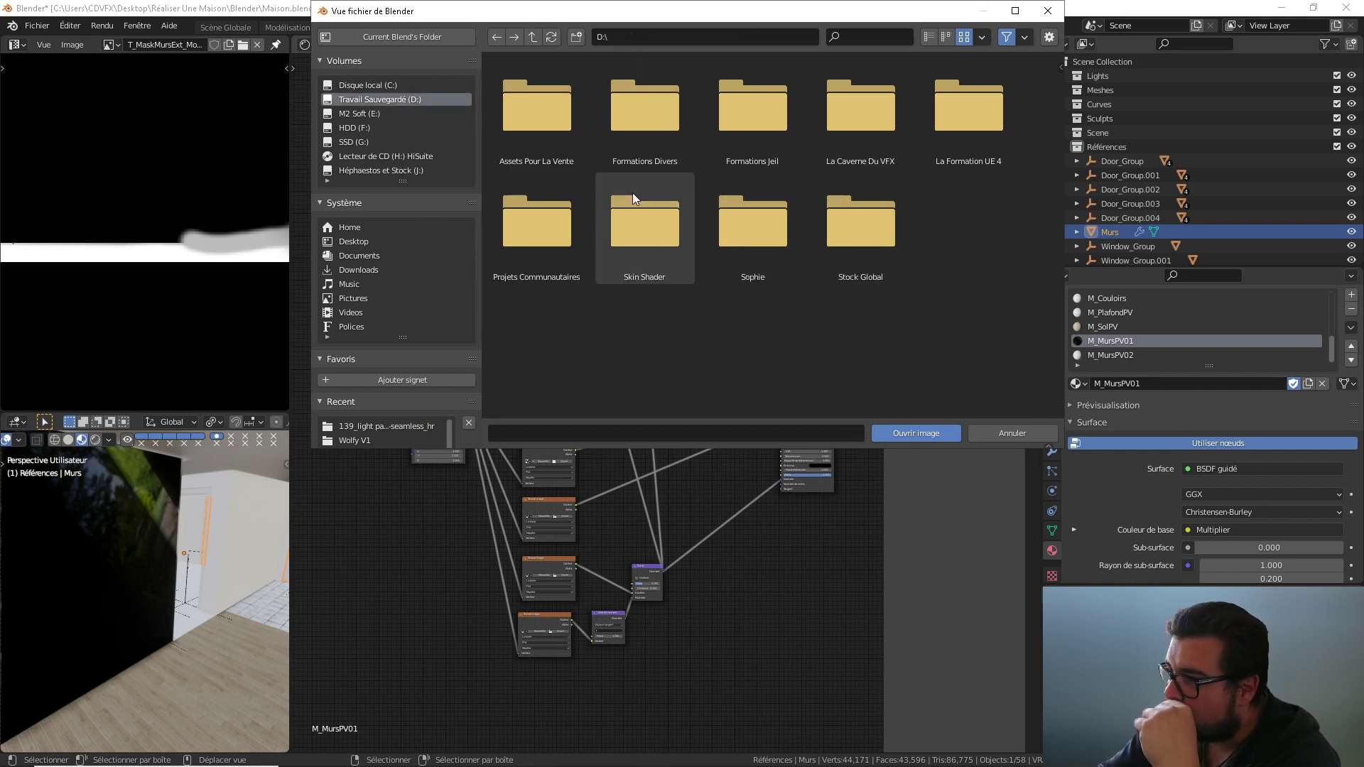
{"action": "double_click", "coordinate": [846, 244]}
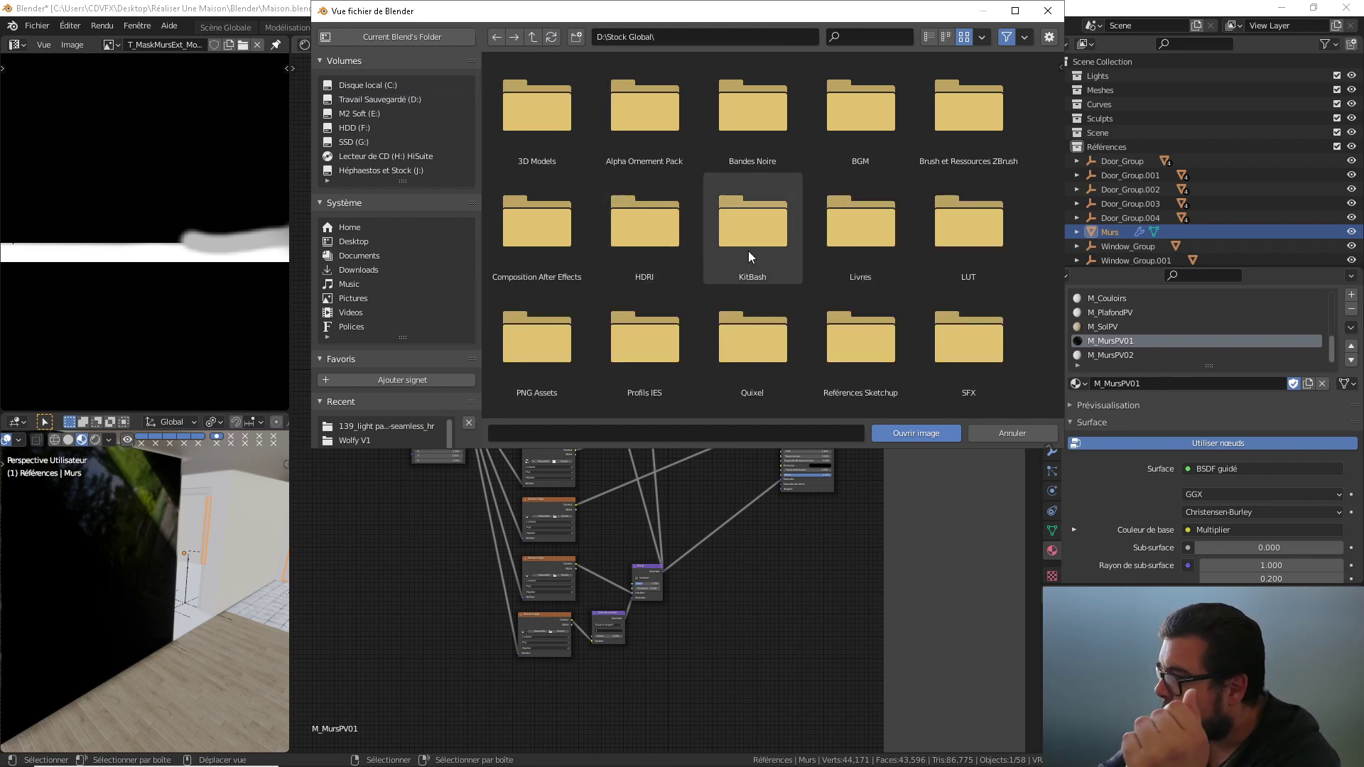
{"action": "scroll", "coordinate": [748, 250], "scroll_direction": "down", "scroll_amount": 2}
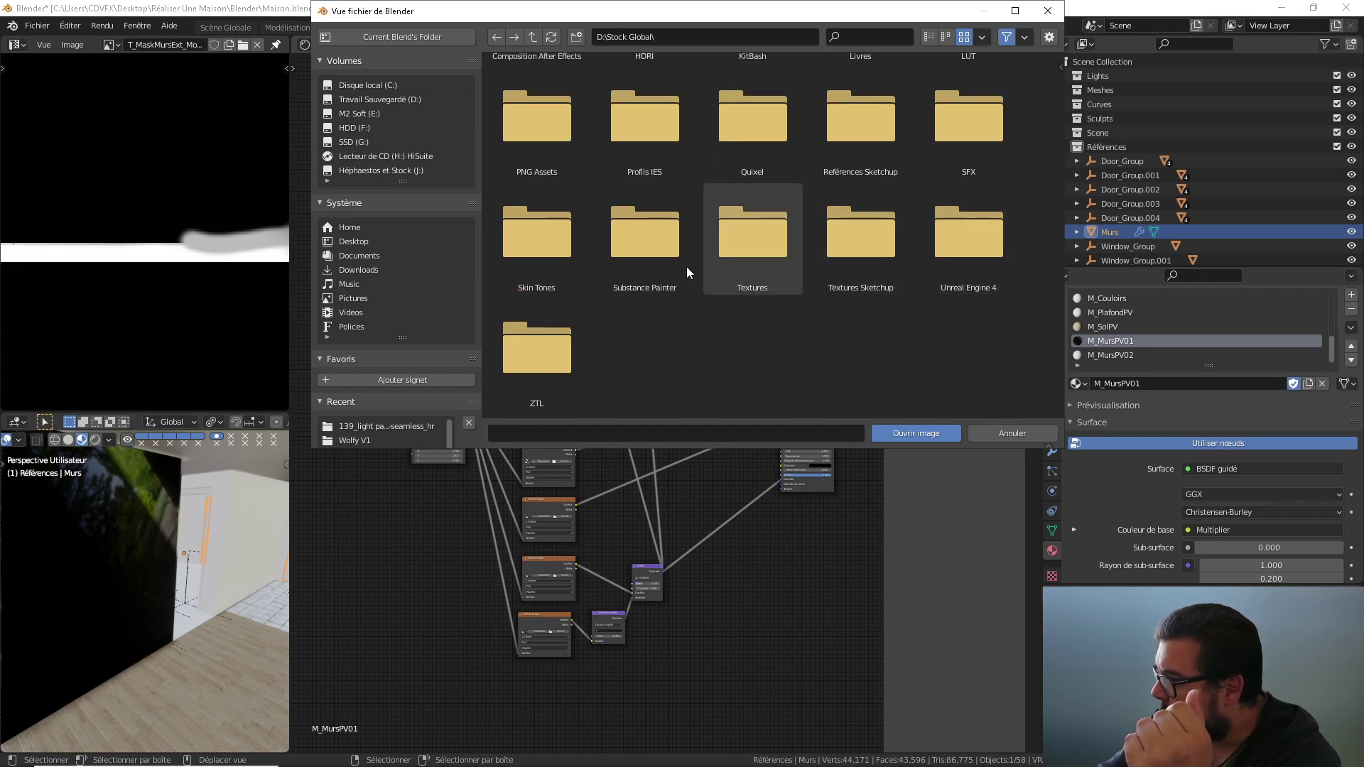
{"action": "double_click", "coordinate": [763, 270]}
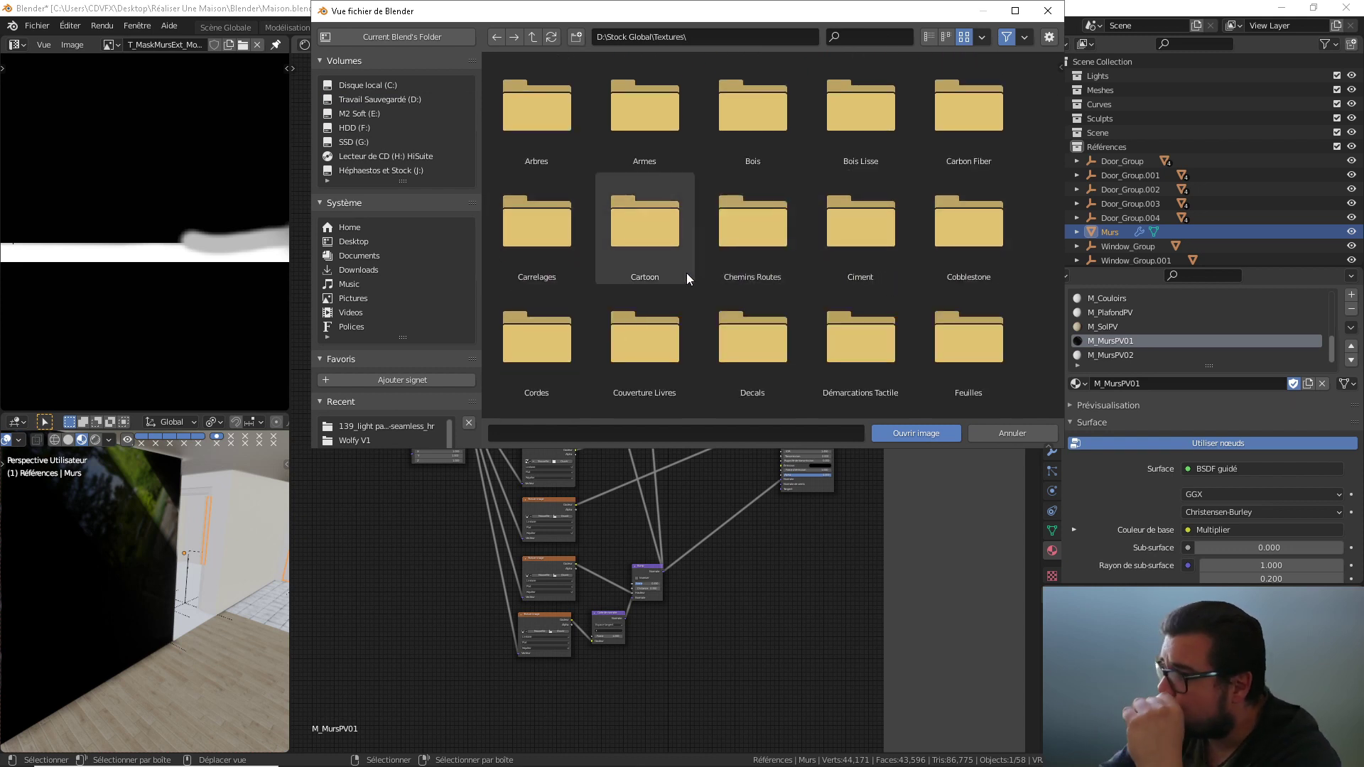
{"action": "scroll", "coordinate": [821, 271], "scroll_direction": "down", "scroll_amount": 3}
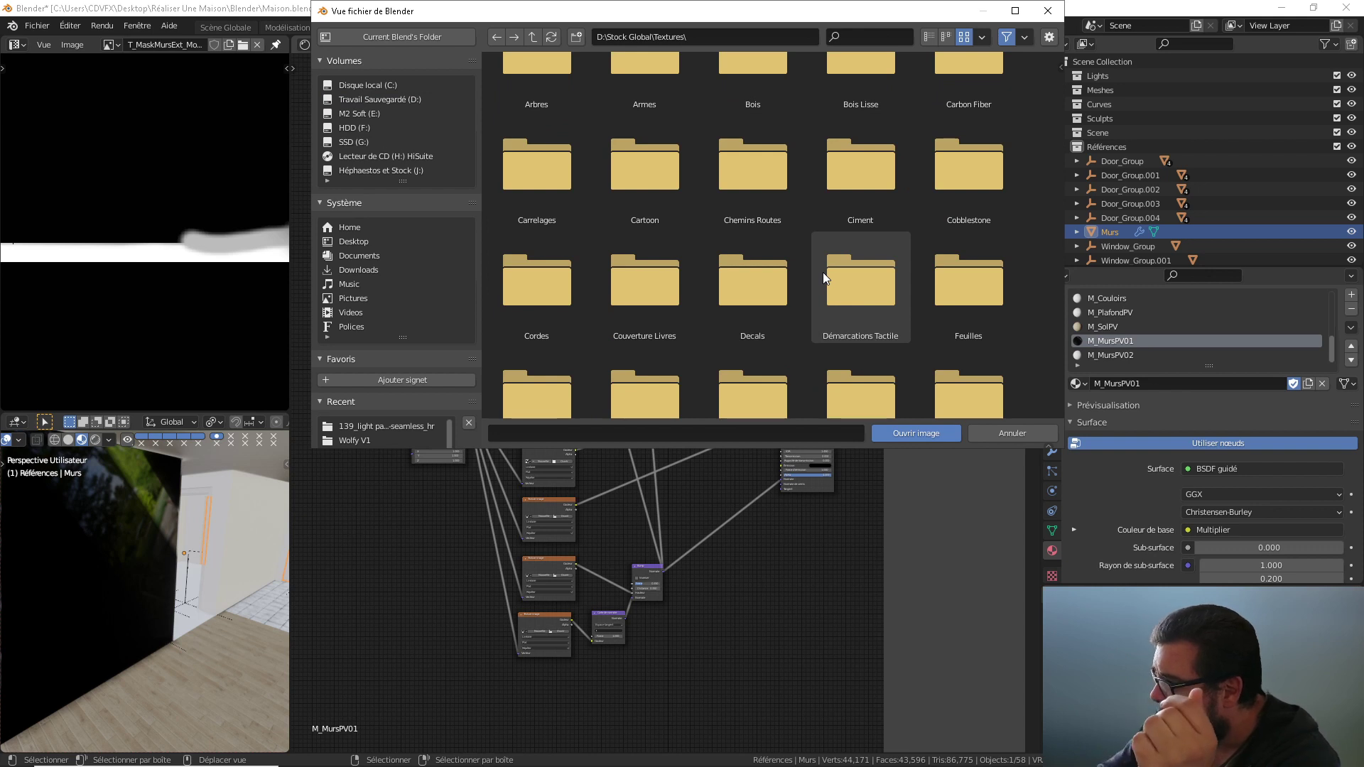
{"action": "scroll", "coordinate": [798, 266], "scroll_direction": "down", "scroll_amount": 3}
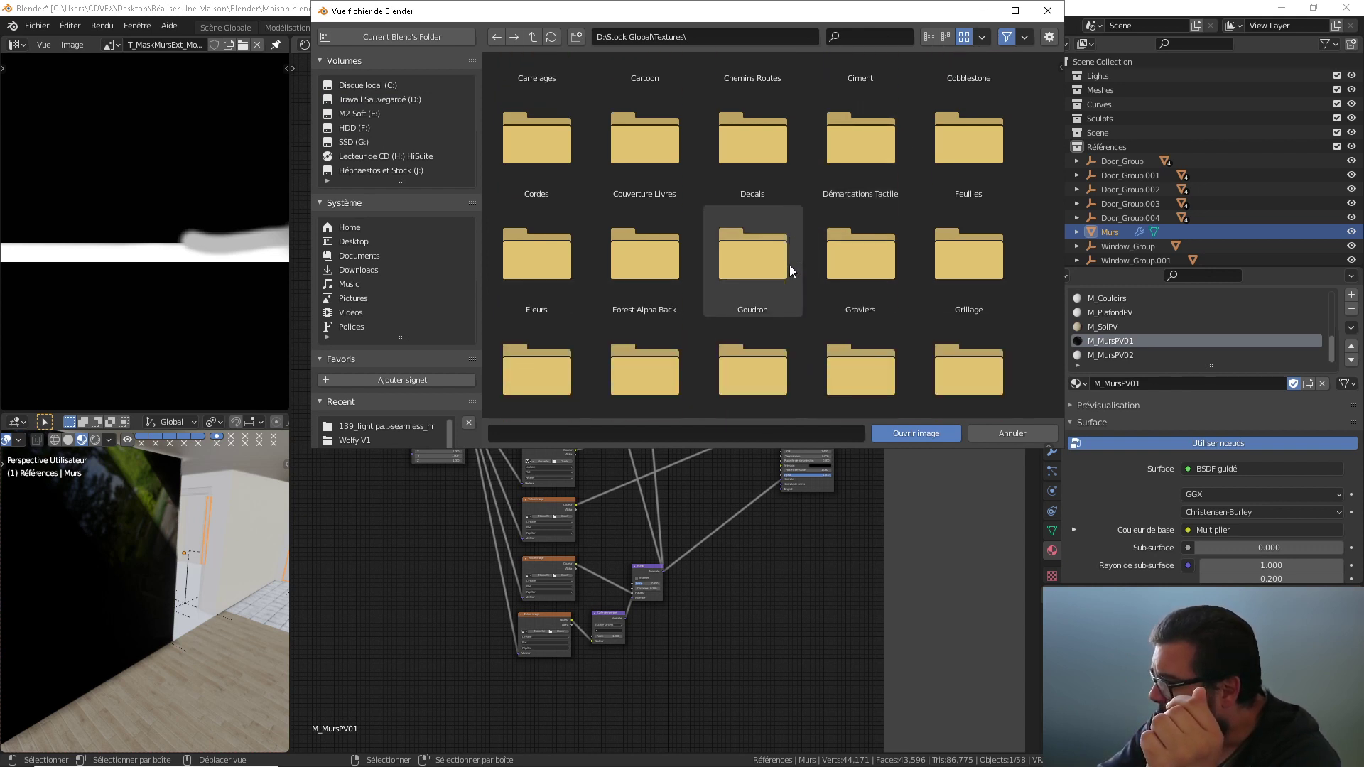
{"action": "scroll", "coordinate": [790, 266], "scroll_direction": "down", "scroll_amount": 2}
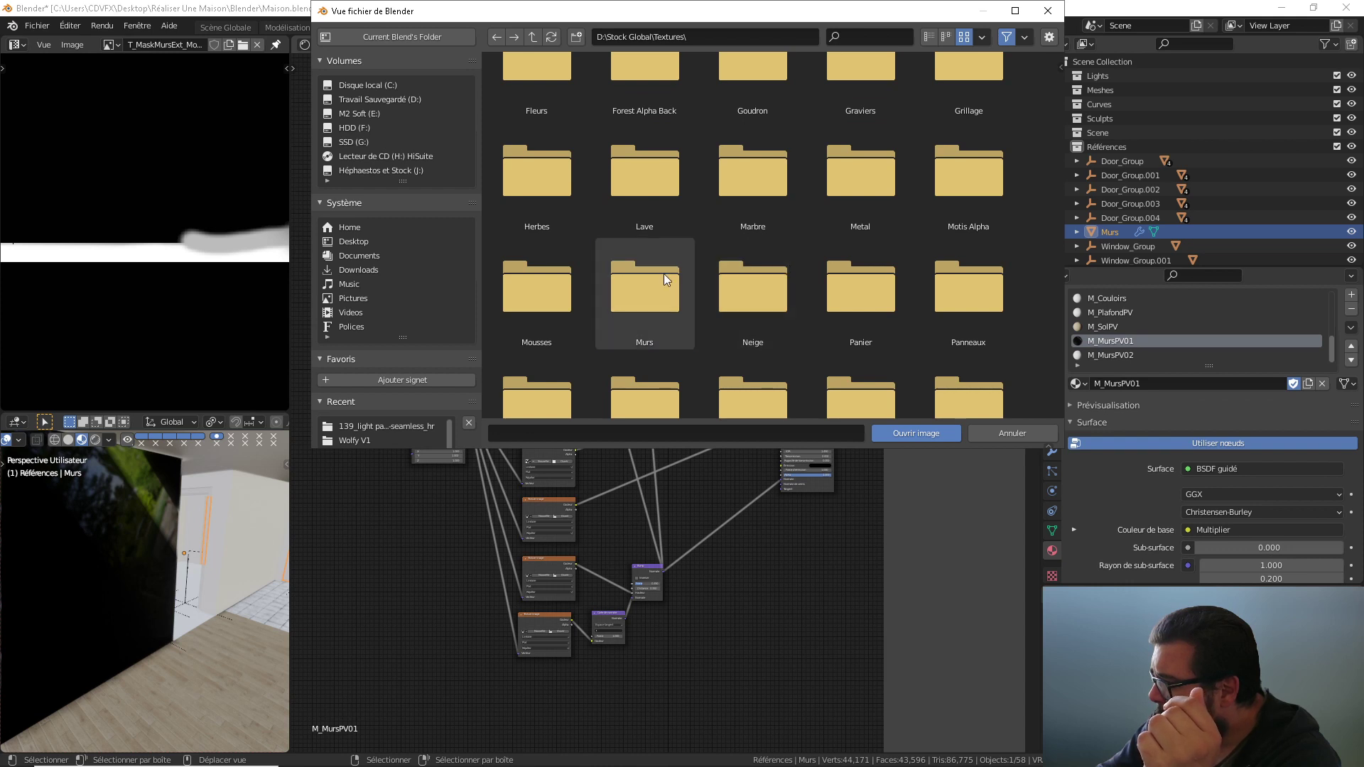
Step: Load the DrywallPainted001 VAR1 3K colour map from the Murs collection's REGULAR\3K folder into the framed texture node
{"action": "double_click", "coordinate": [666, 273]}
{"action": "scroll", "coordinate": [730, 207], "scroll_direction": "down", "scroll_amount": 3}
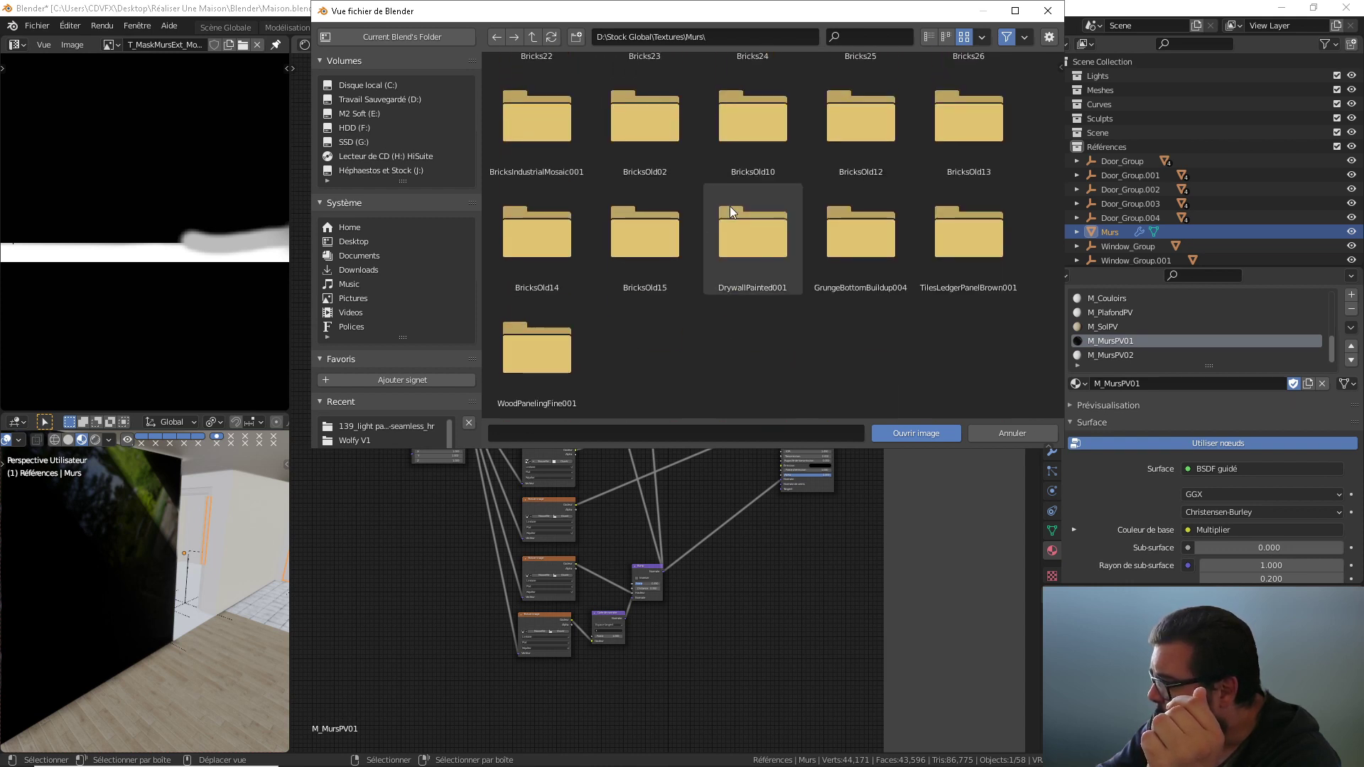
{"action": "double_click", "coordinate": [730, 251]}
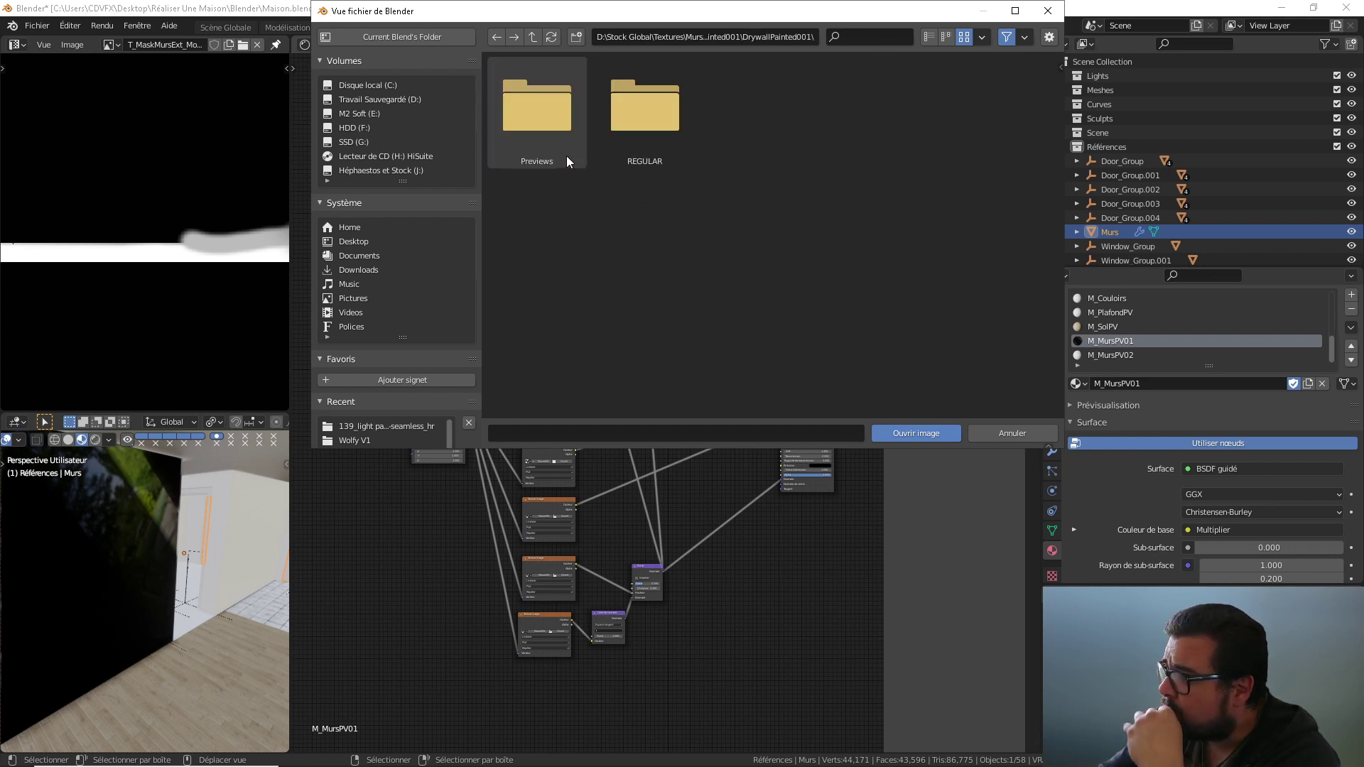
{"action": "double_click", "coordinate": [663, 122]}
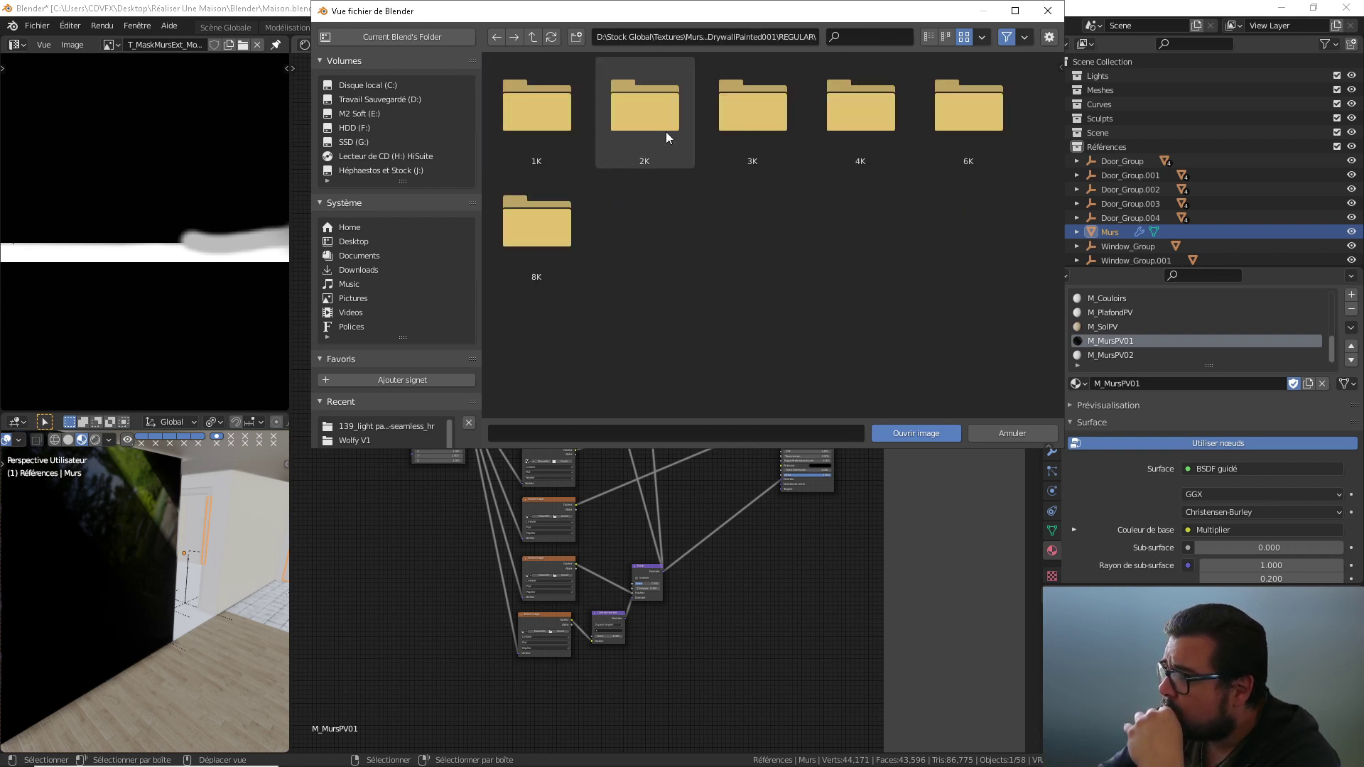
{"action": "double_click", "coordinate": [782, 141]}
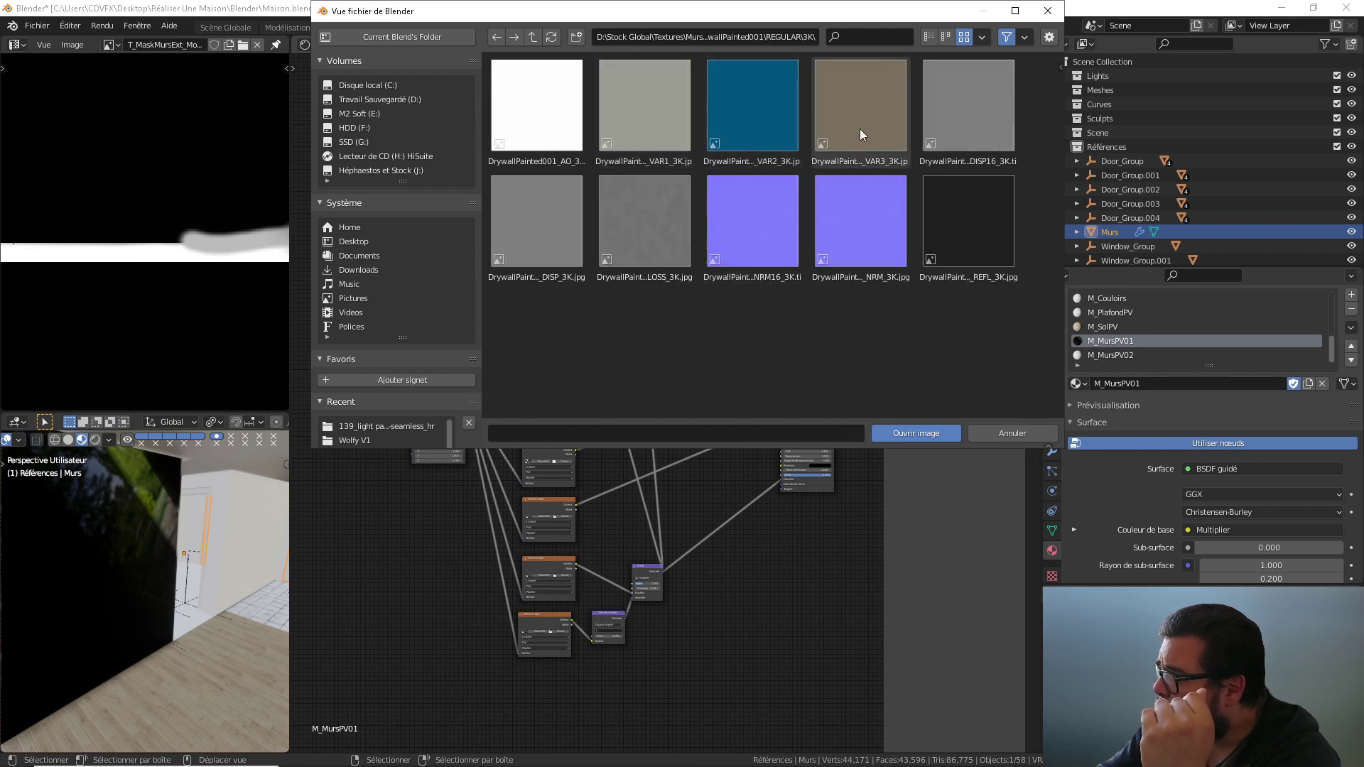
{"action": "double_click", "coordinate": [658, 120]}
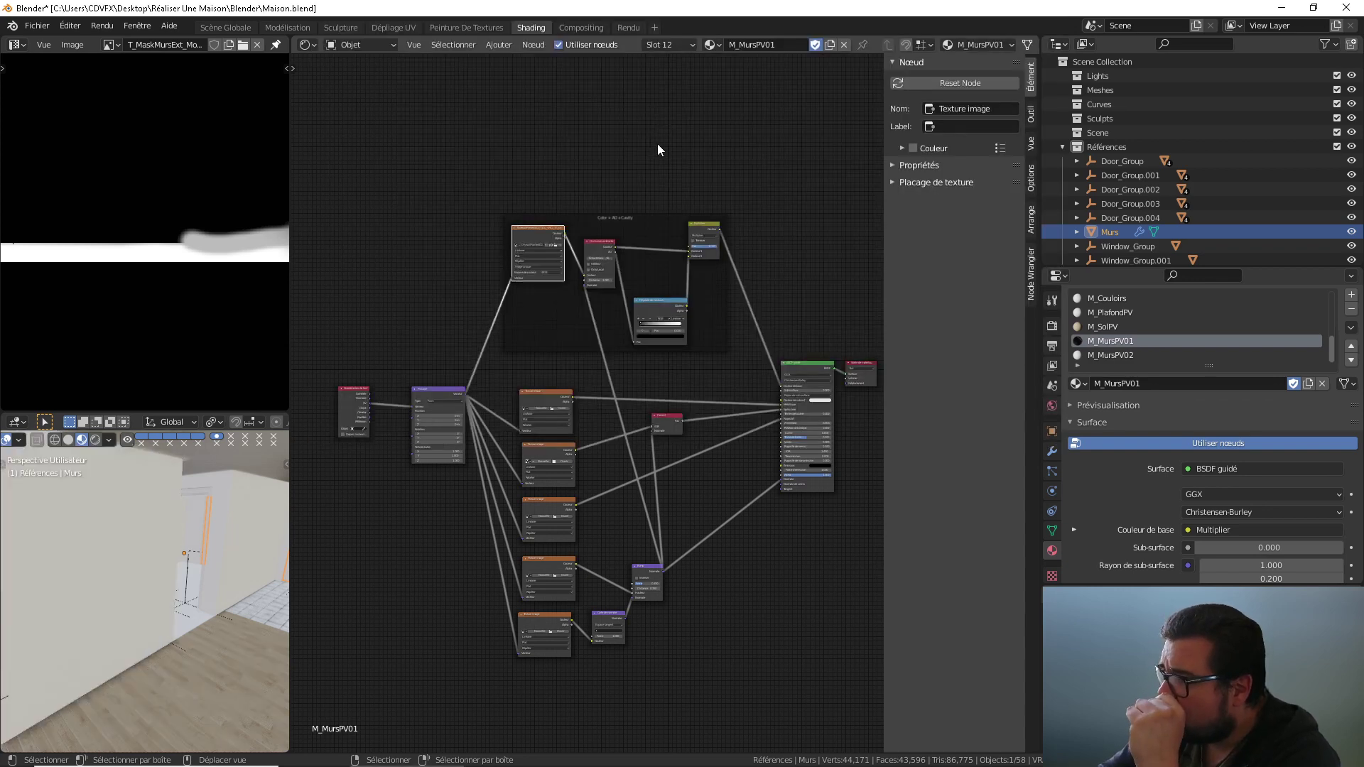
Step: Open an image for the lowest texture node and browse to the Murs collection in D:\Stock Global\Textures
{"action": "scroll", "coordinate": [556, 284], "scroll_direction": "up", "scroll_amount": 2}
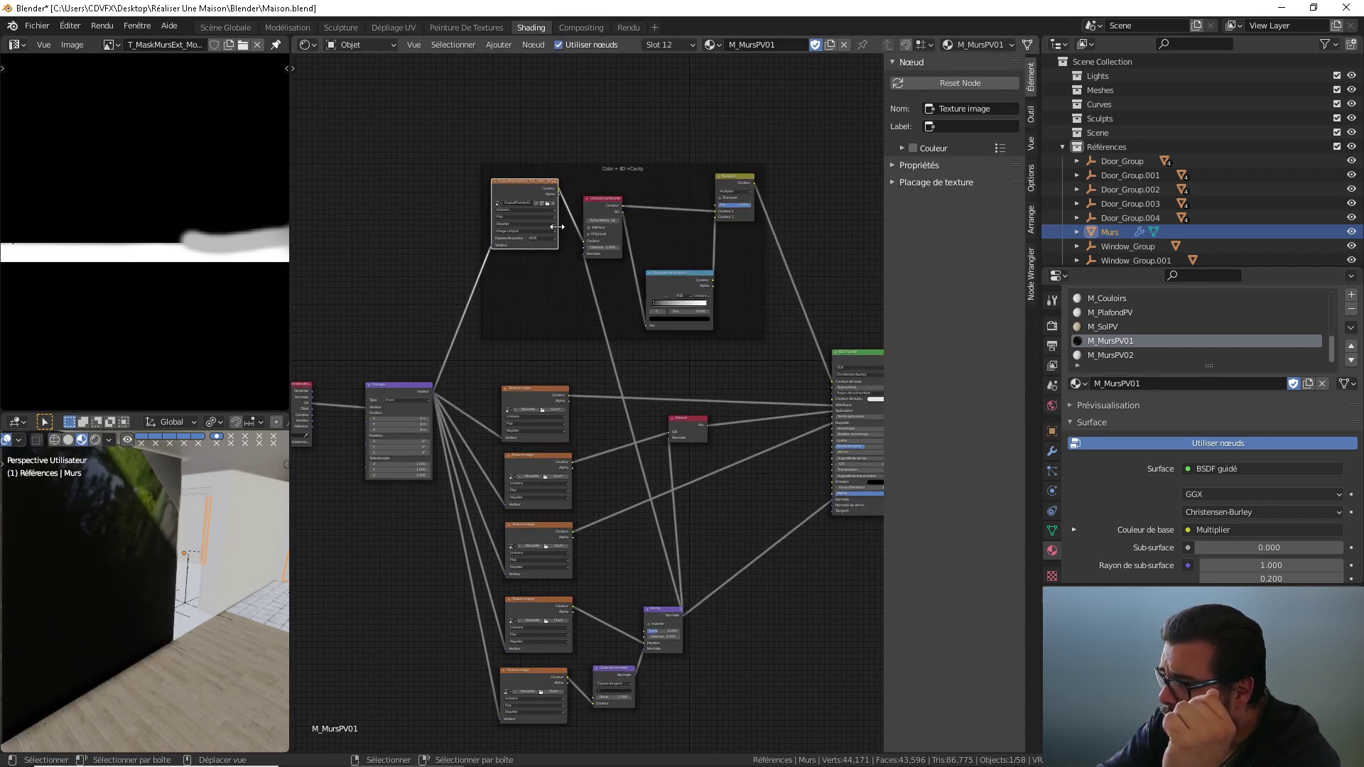
{"action": "left_click", "coordinate": [553, 692]}
{"action": "left_click", "coordinate": [363, 426]}
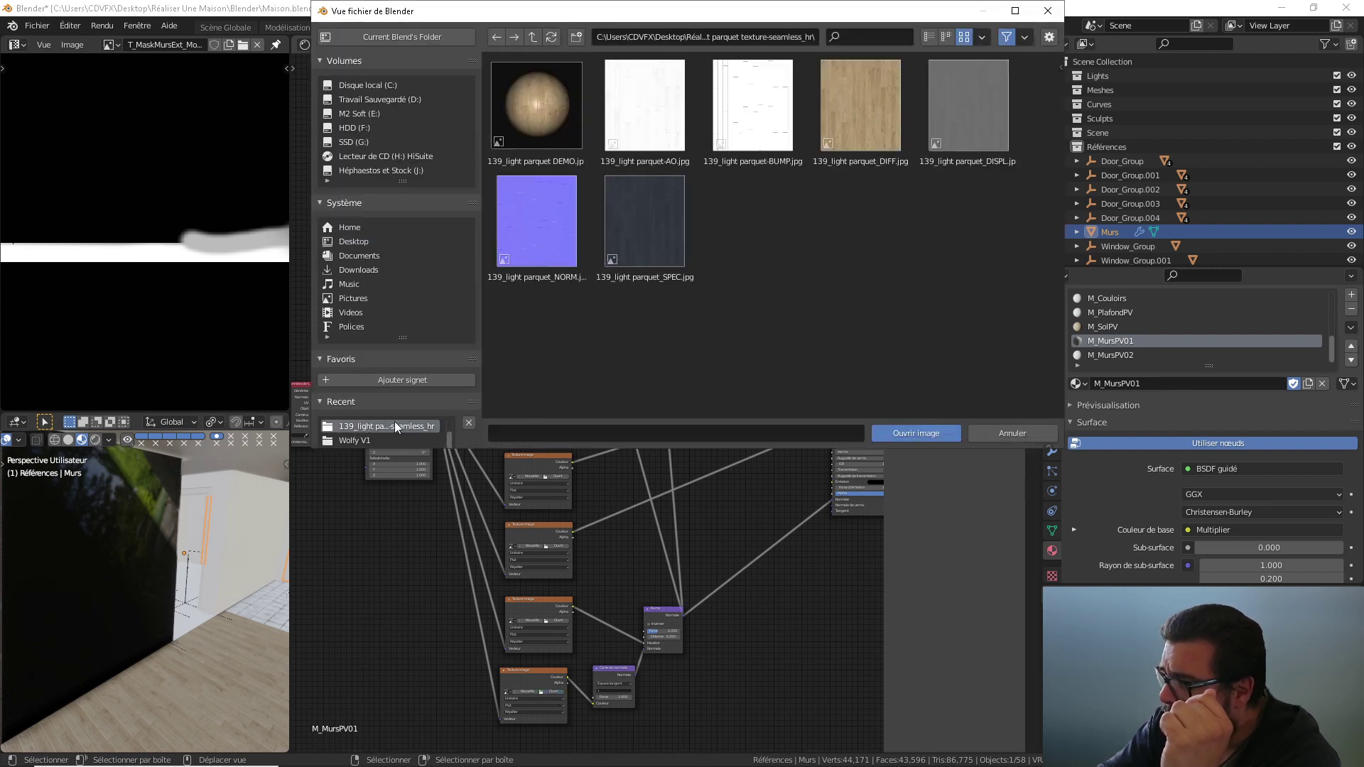
{"action": "scroll", "coordinate": [388, 363], "scroll_direction": "down", "scroll_amount": 1}
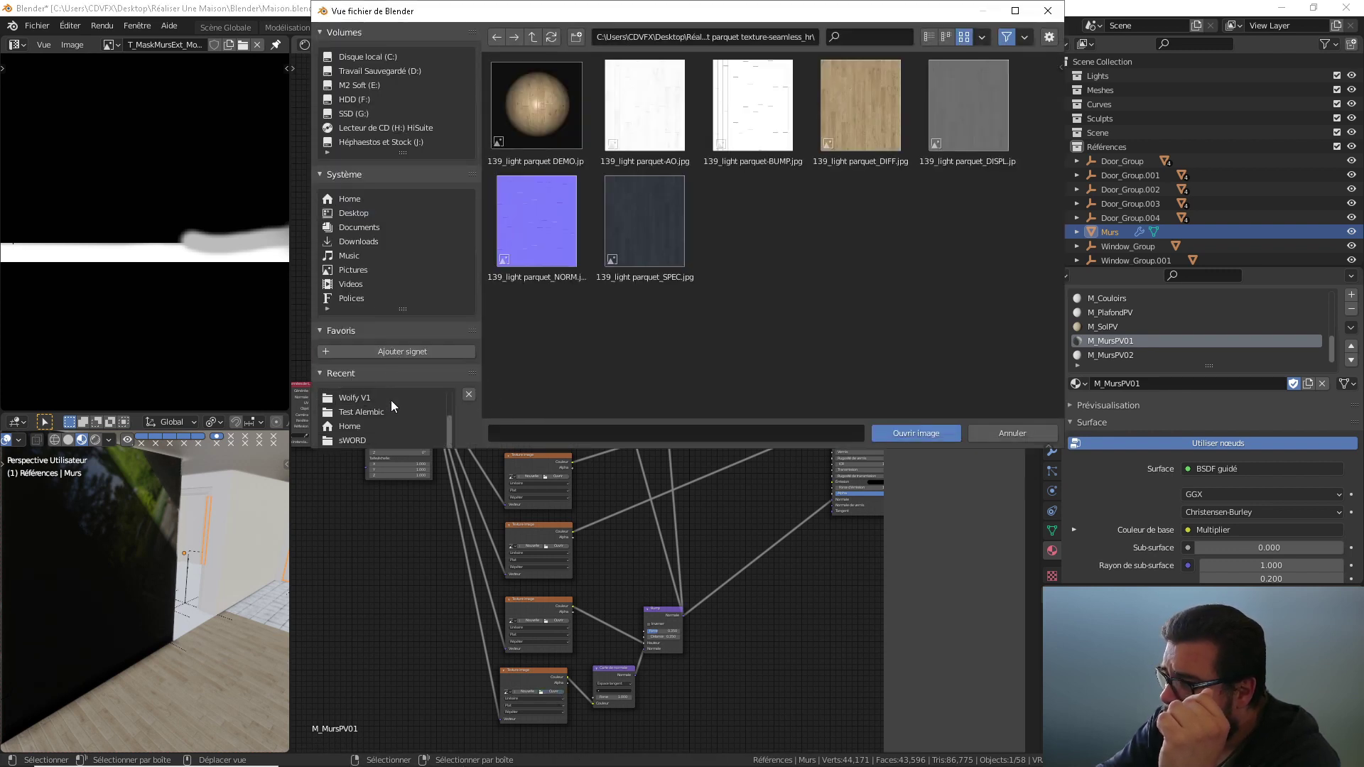
{"action": "scroll", "coordinate": [391, 400], "scroll_direction": "up", "scroll_amount": 1}
{"action": "left_click", "coordinate": [395, 71]}
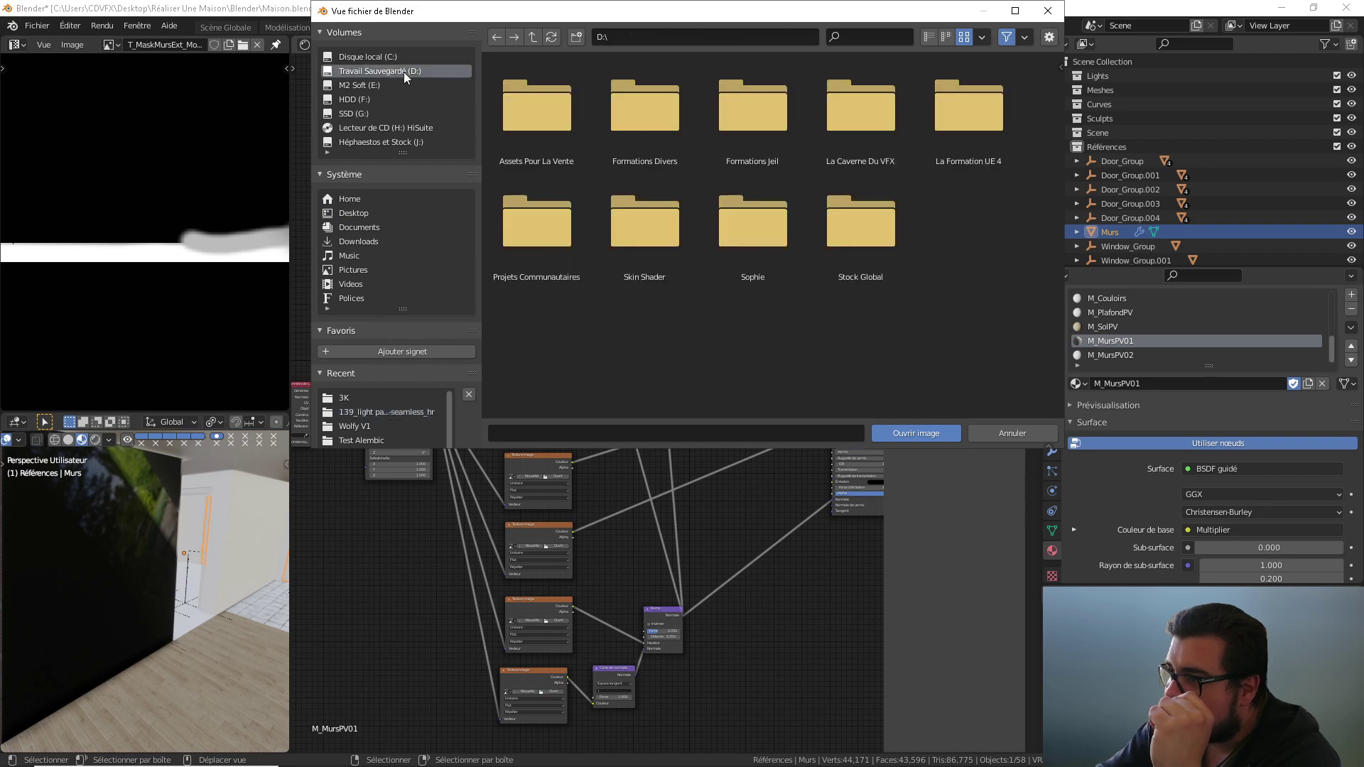
{"action": "left_click", "coordinate": [854, 244]}
{"action": "scroll", "coordinate": [692, 305], "scroll_direction": "down", "scroll_amount": 2}
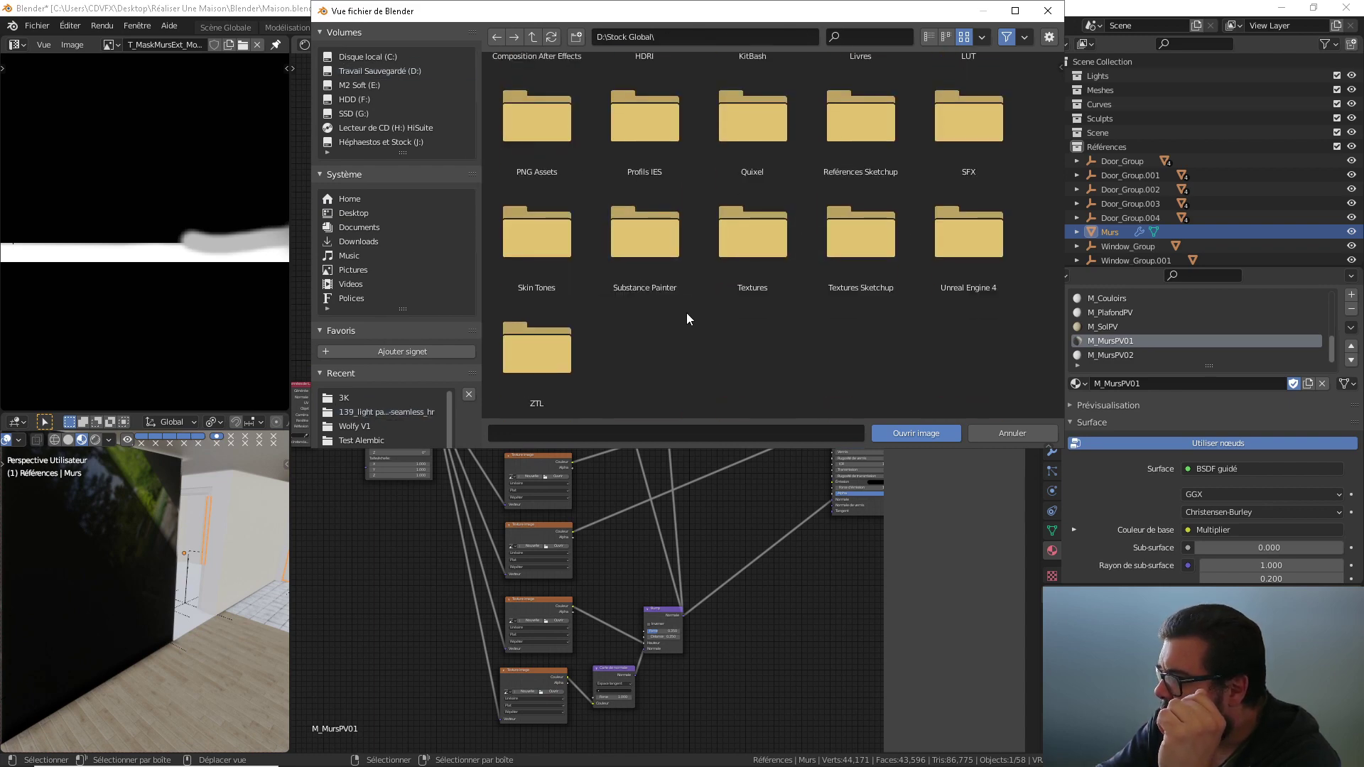
{"action": "left_click", "coordinate": [747, 269]}
{"action": "scroll", "coordinate": [701, 348], "scroll_direction": "down", "scroll_amount": 8}
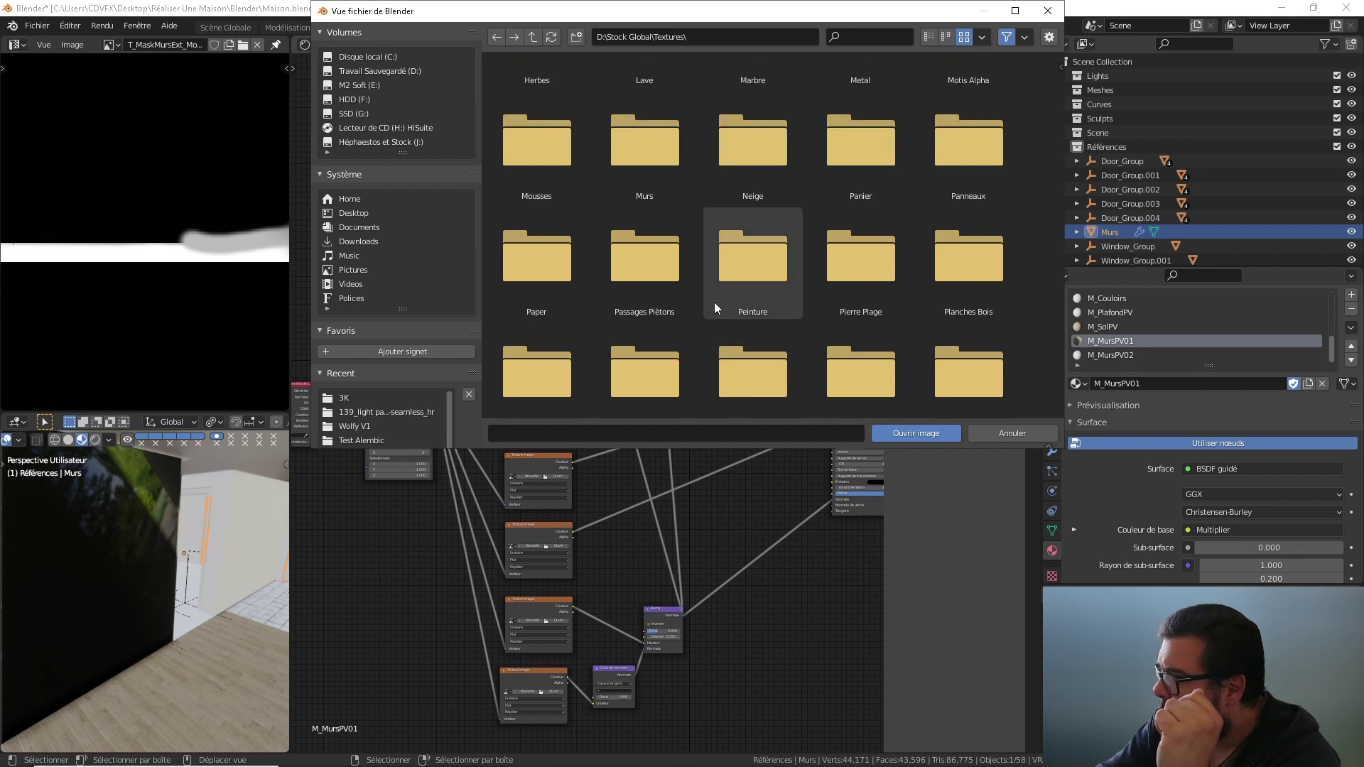
{"action": "scroll", "coordinate": [714, 301], "scroll_direction": "down", "scroll_amount": 2}
Step: Load the DrywallPainted001 NRM16 3K normal map into the lowest texture node and set its colour space to Non-Color
{"action": "left_click", "coordinate": [662, 224]}
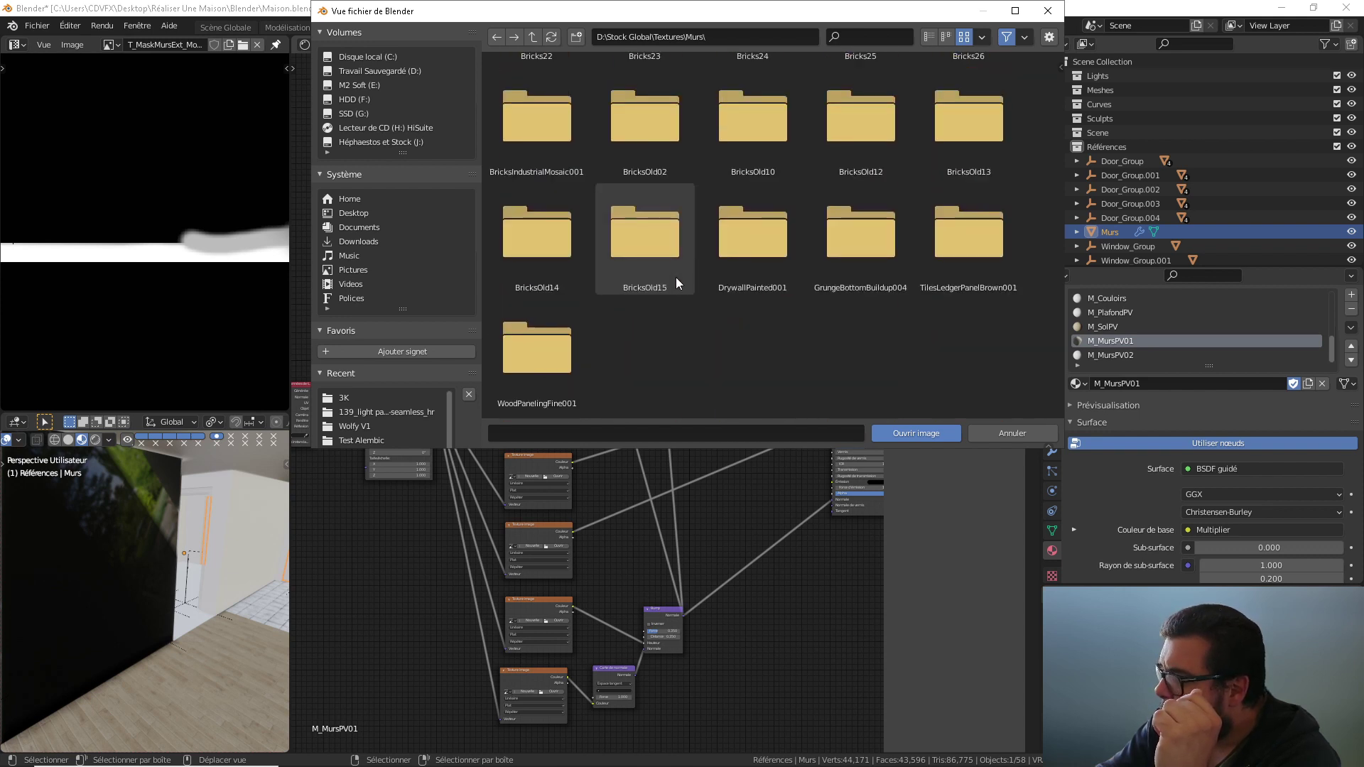
{"action": "left_click", "coordinate": [730, 262]}
{"action": "left_click", "coordinate": [562, 115]}
{"action": "left_click", "coordinate": [633, 122]}
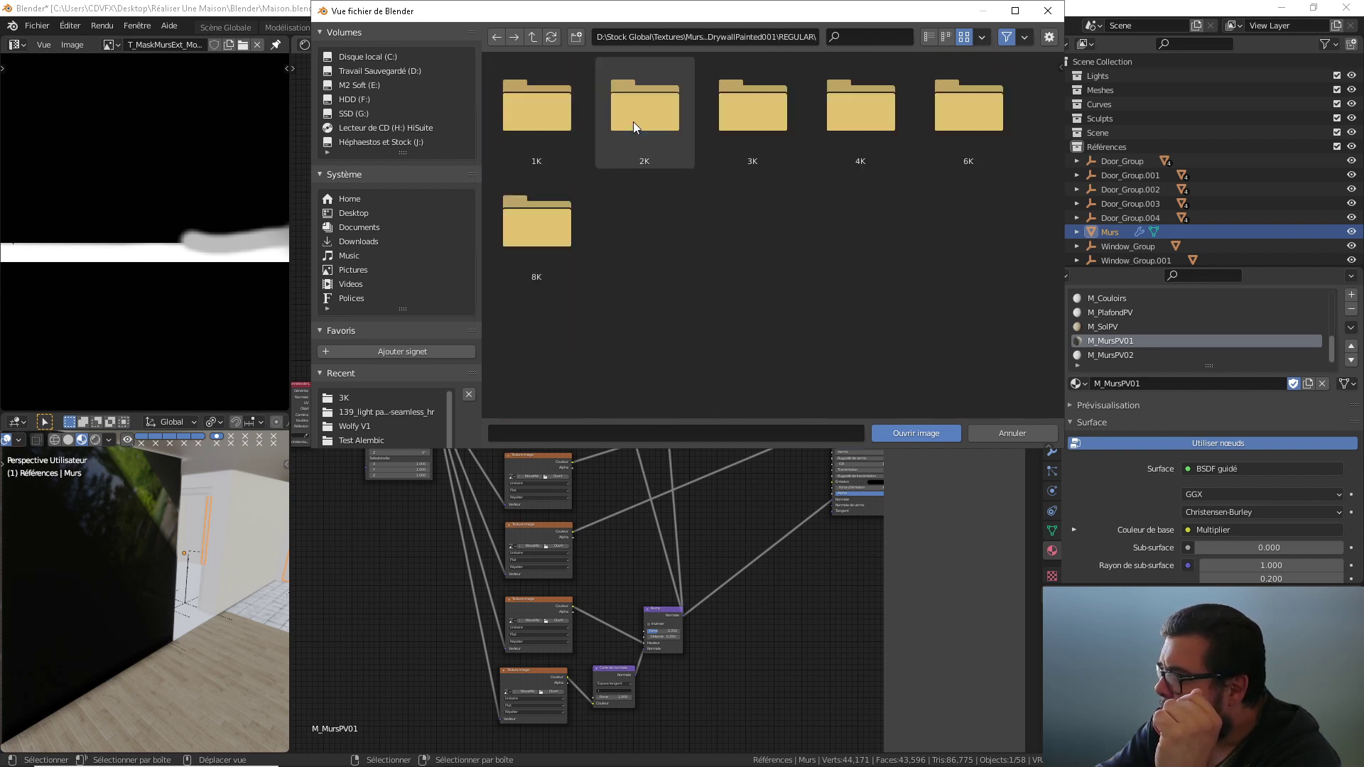
{"action": "left_click", "coordinate": [778, 135]}
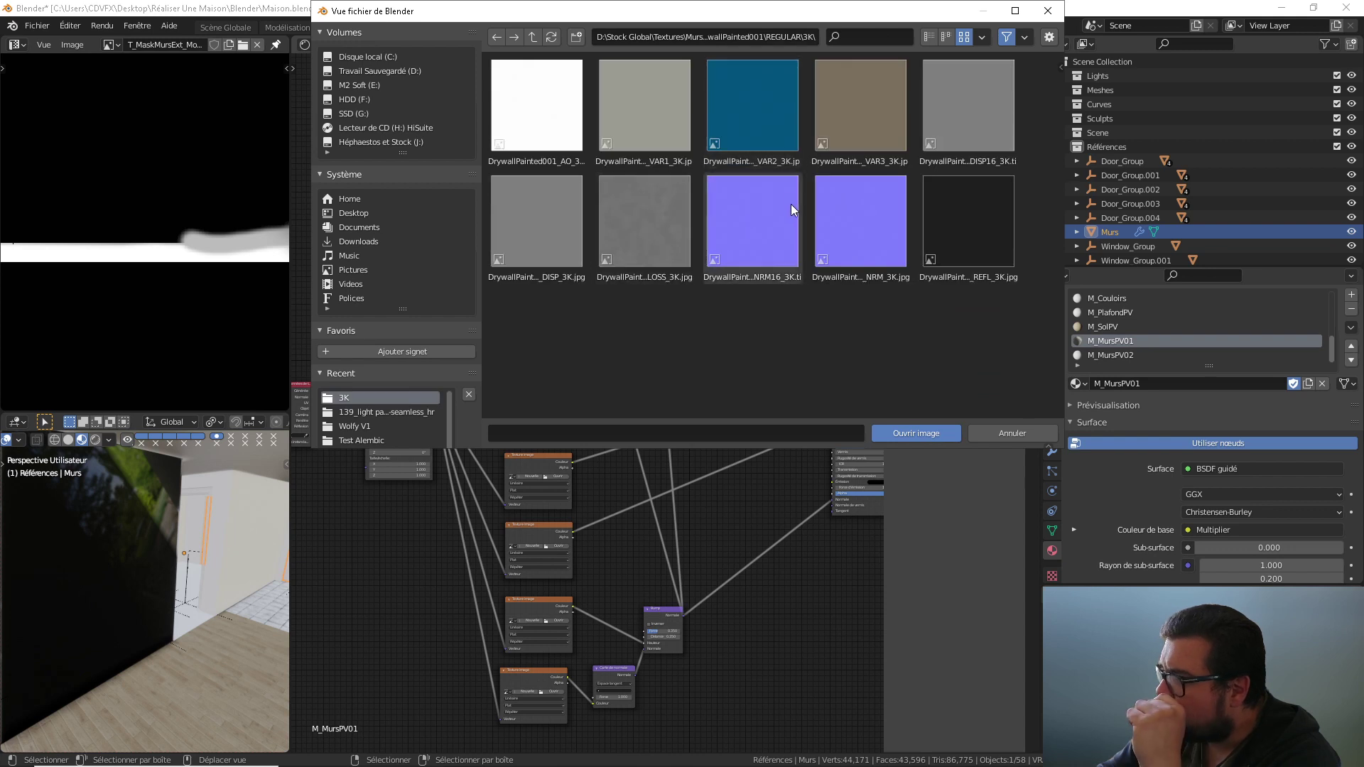
{"action": "double_click", "coordinate": [762, 242]}
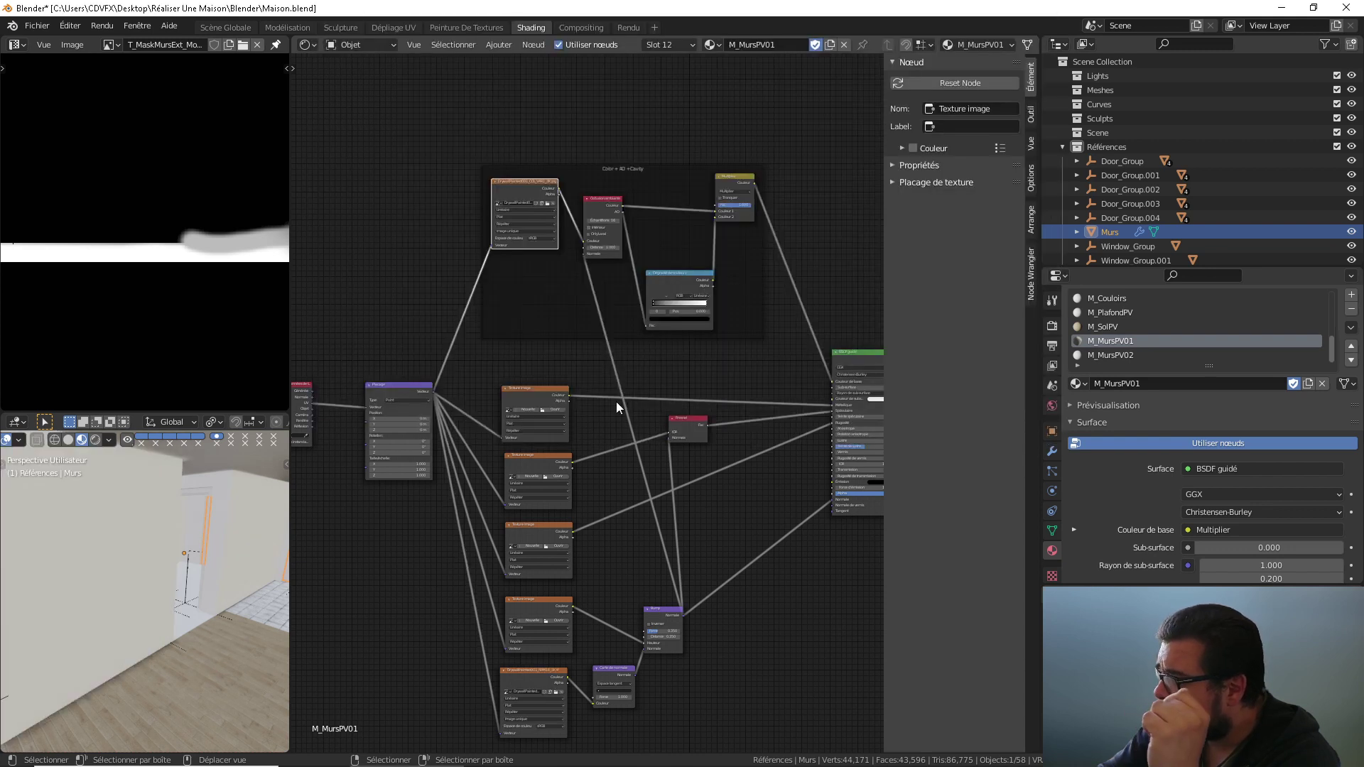
{"action": "left_click", "coordinate": [554, 726]}
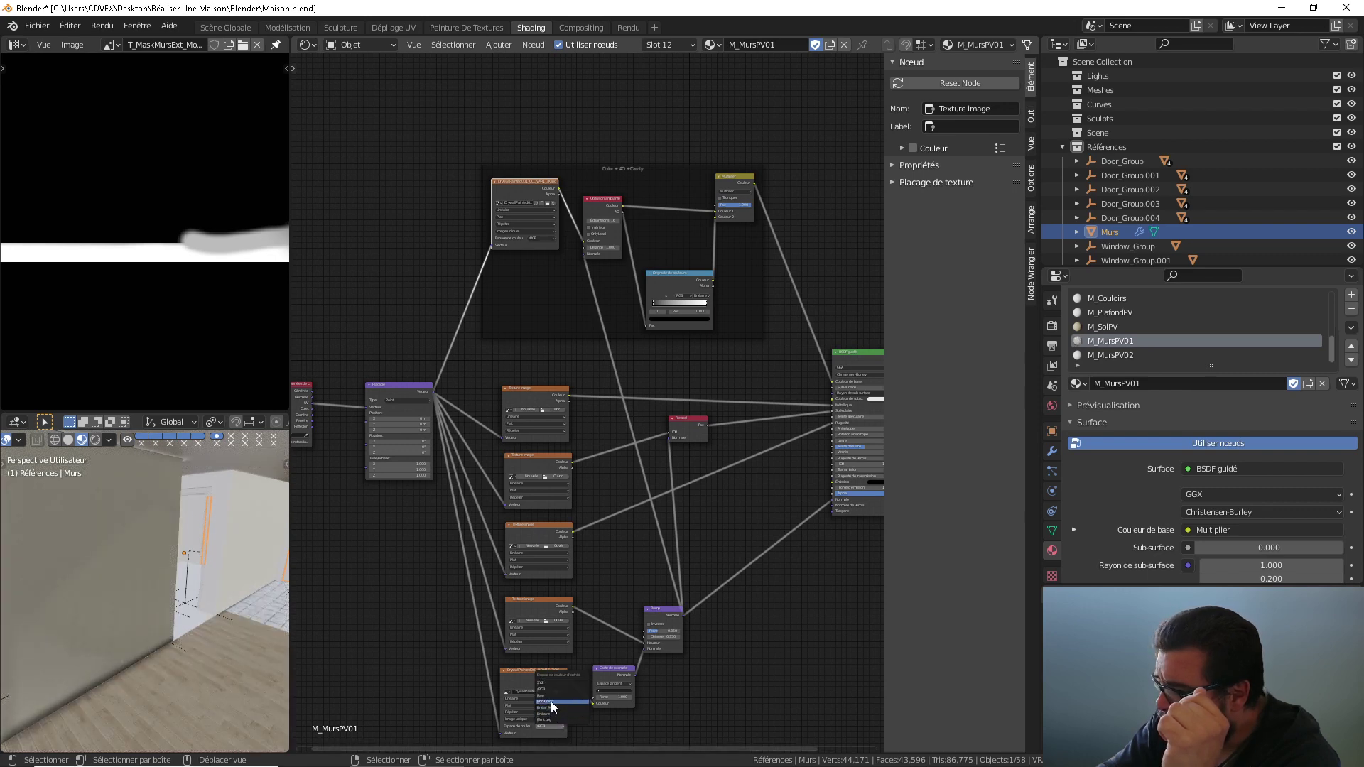
{"action": "left_click", "coordinate": [552, 701]}
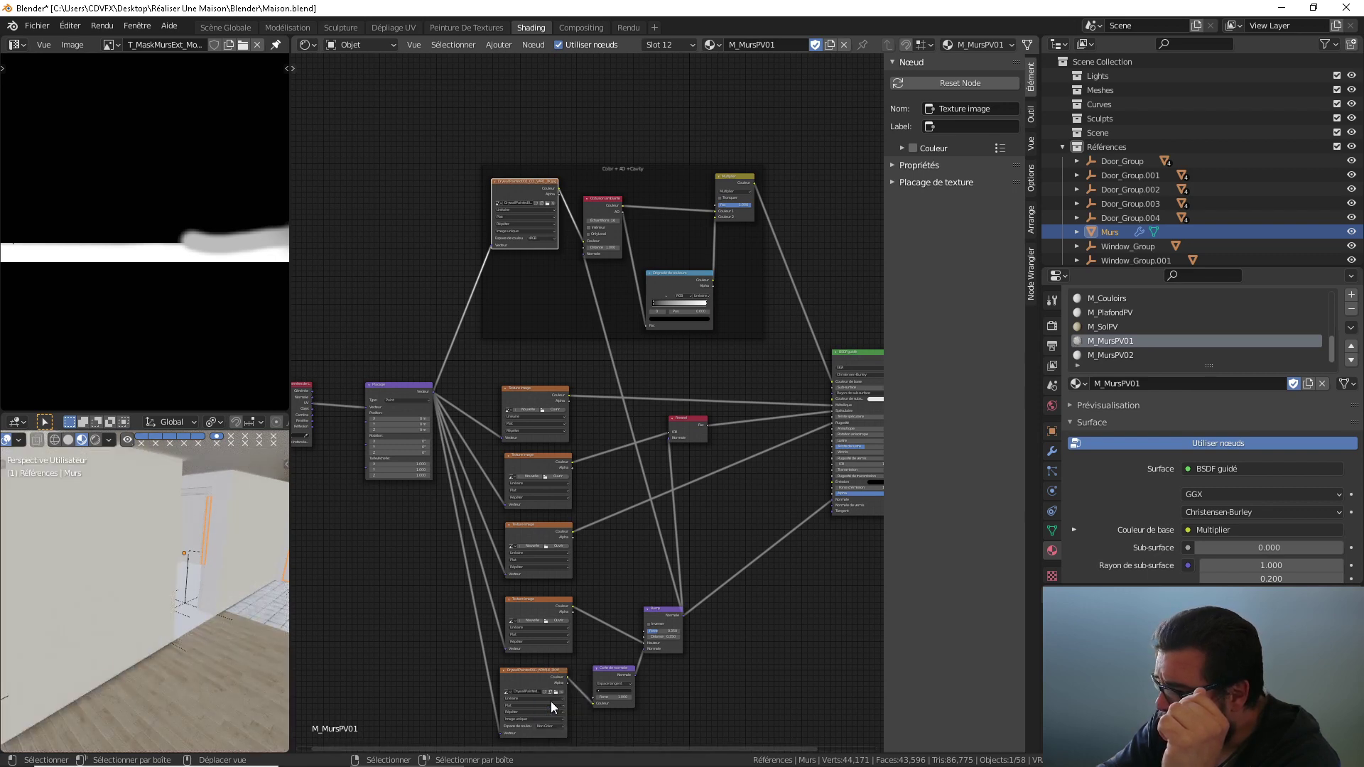
Step: Open an image for the empty texture node above the normal texture and browse to the Murs collection in D:\Stock Global\Textures
{"action": "left_click", "coordinate": [559, 620]}
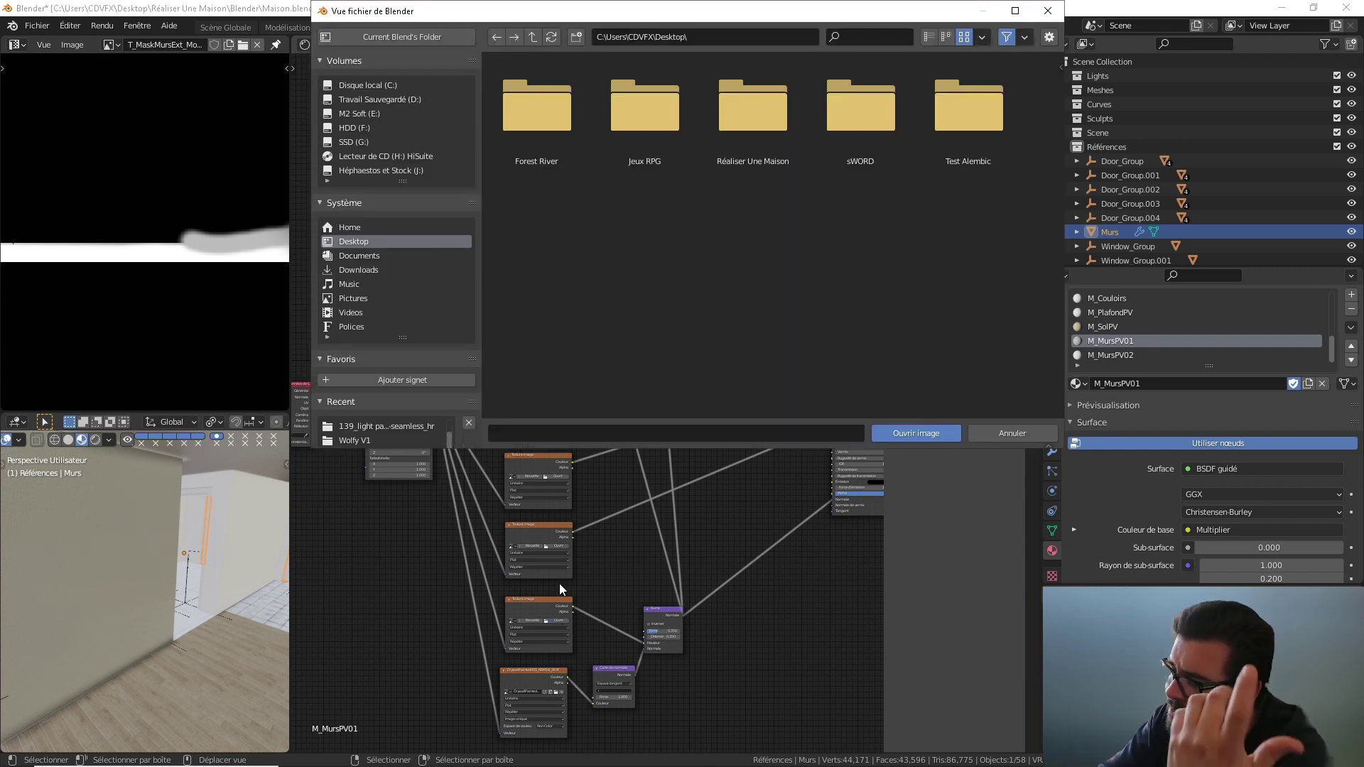
{"action": "left_click", "coordinate": [394, 429]}
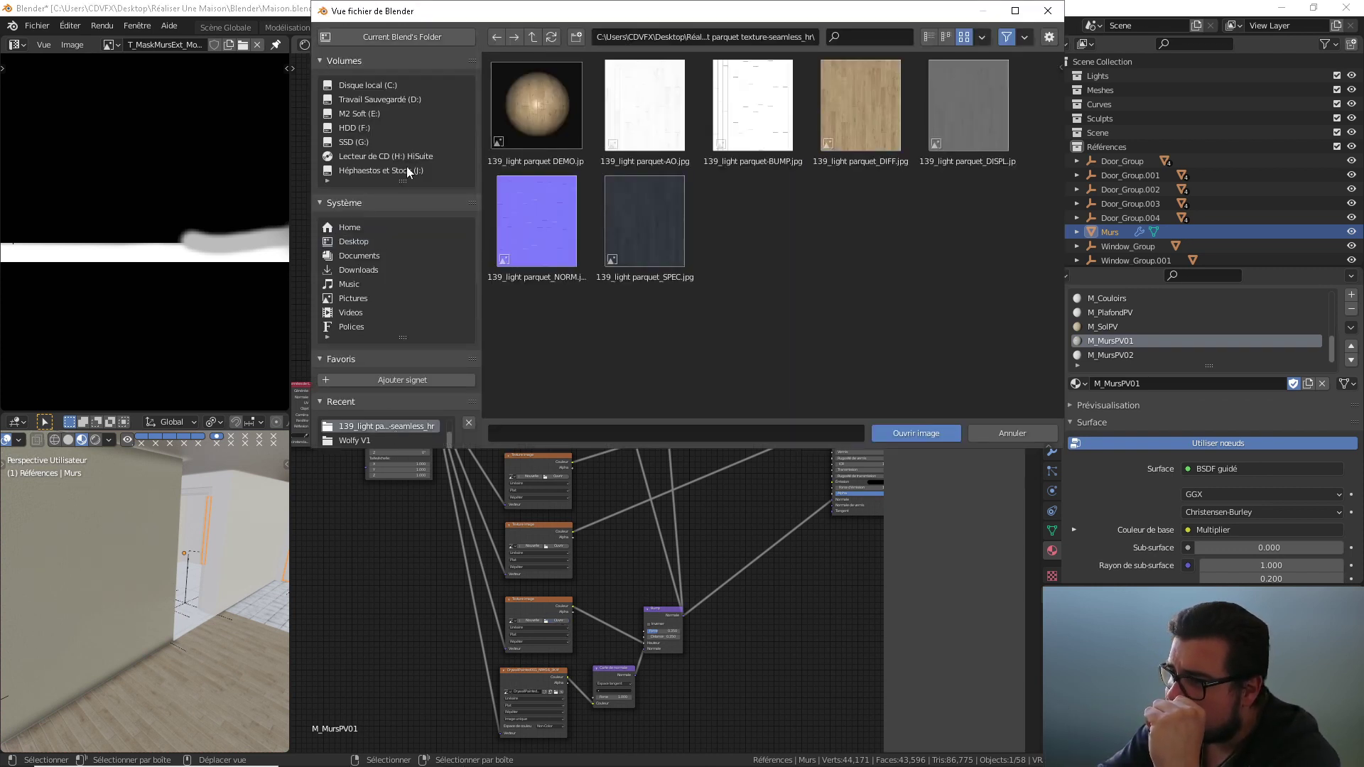
{"action": "left_click", "coordinate": [380, 100]}
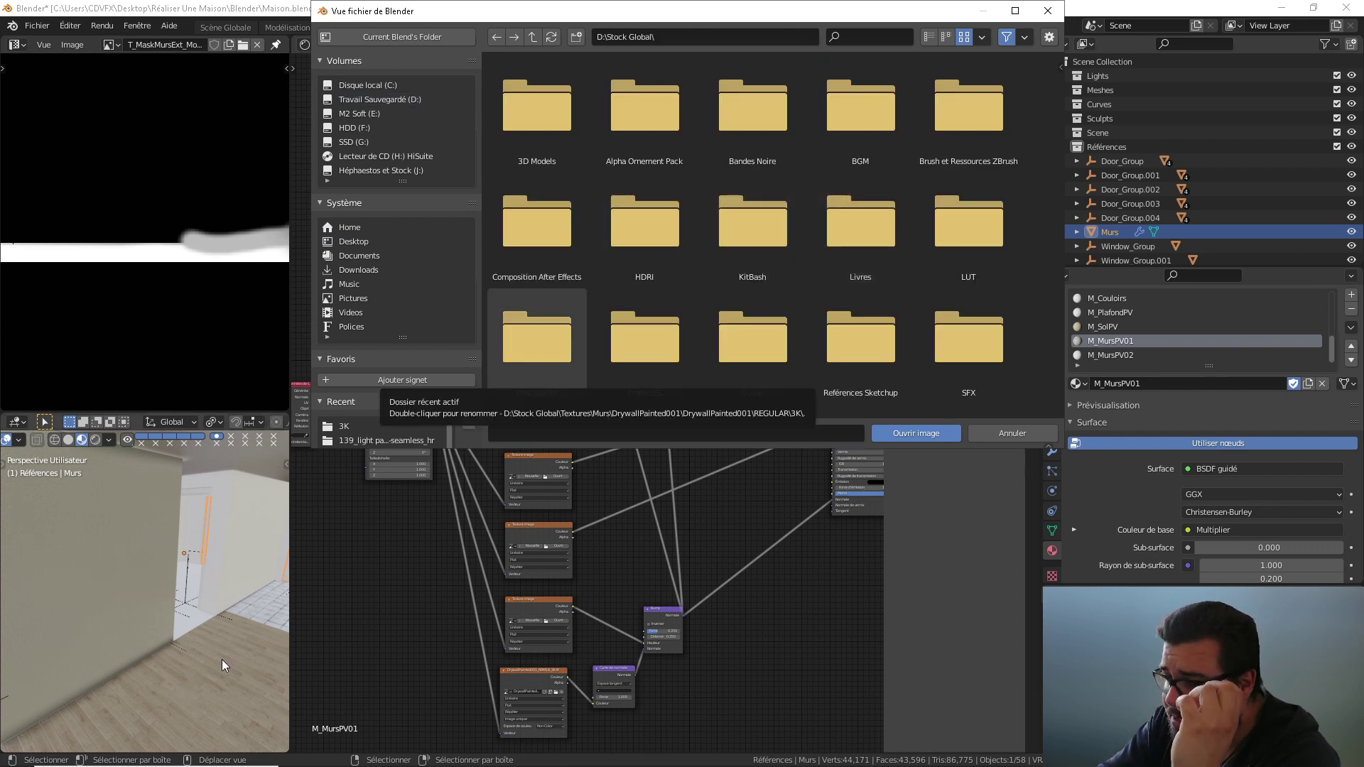
{"action": "scroll", "coordinate": [718, 372], "scroll_direction": "down", "scroll_amount": 4}
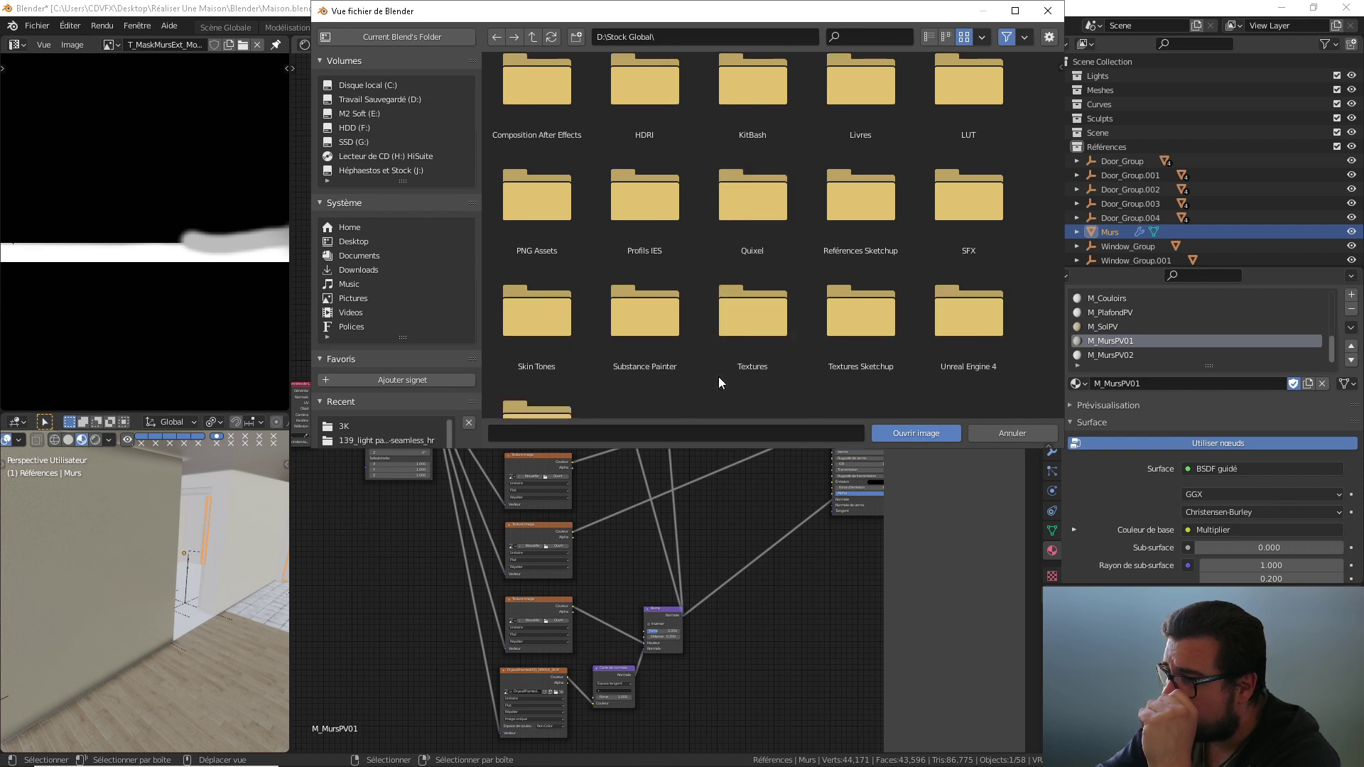
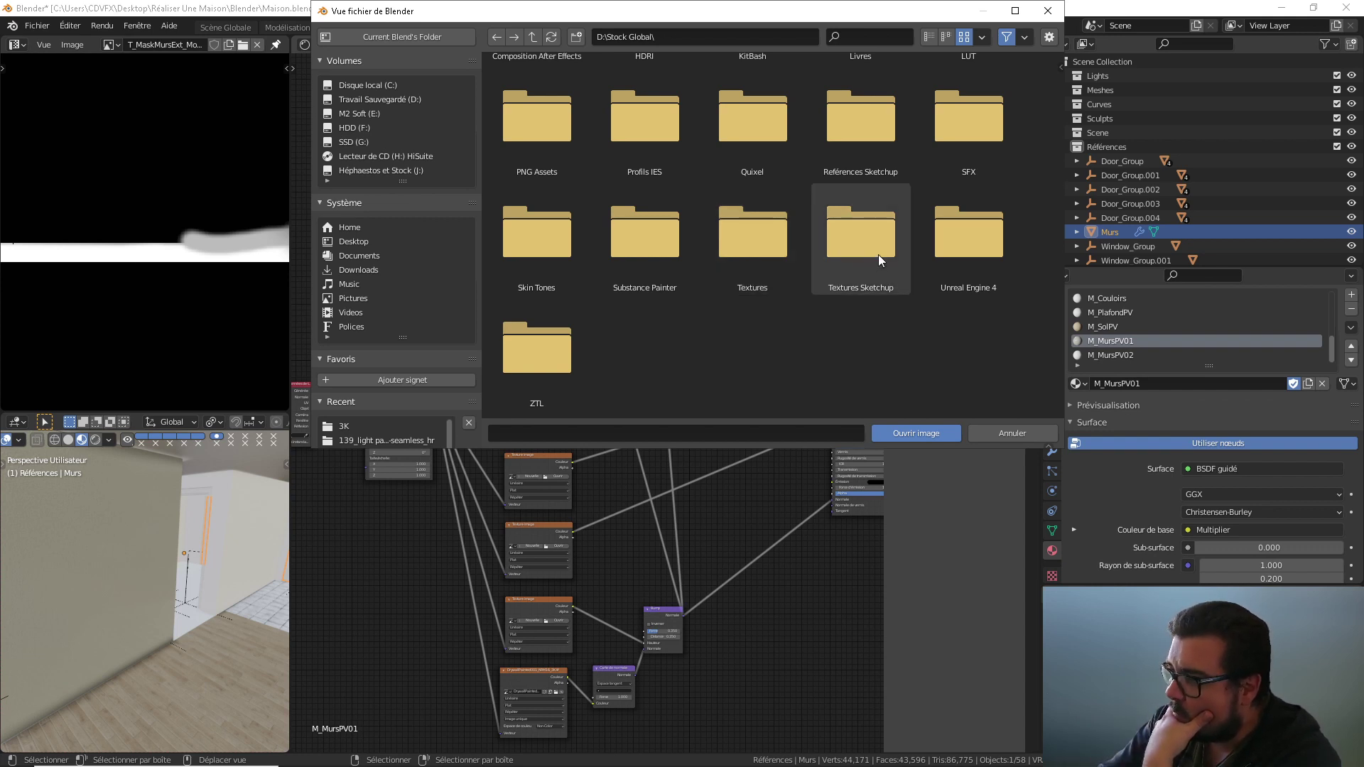
{"action": "double_click", "coordinate": [771, 248]}
{"action": "scroll", "coordinate": [769, 241], "scroll_direction": "down", "scroll_amount": 5}
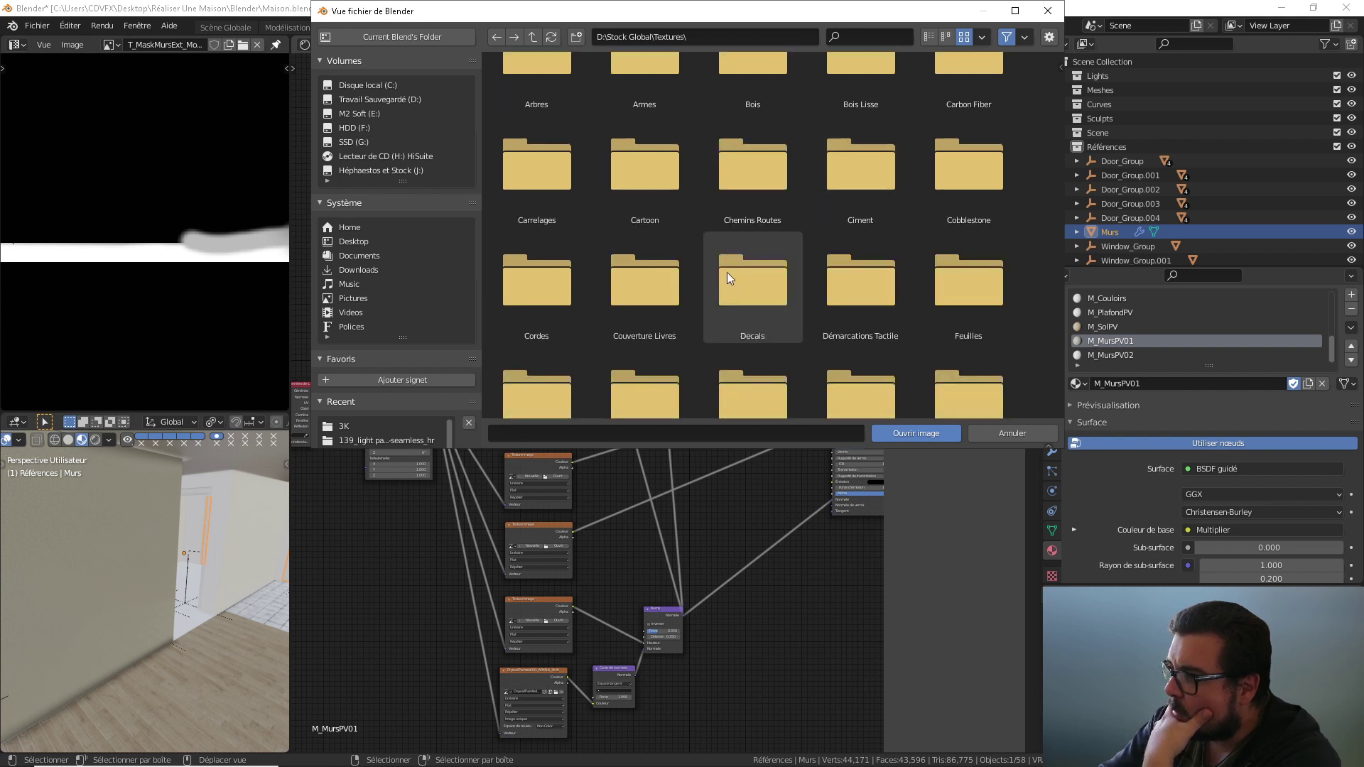
{"action": "scroll", "coordinate": [778, 253], "scroll_direction": "down", "scroll_amount": 3}
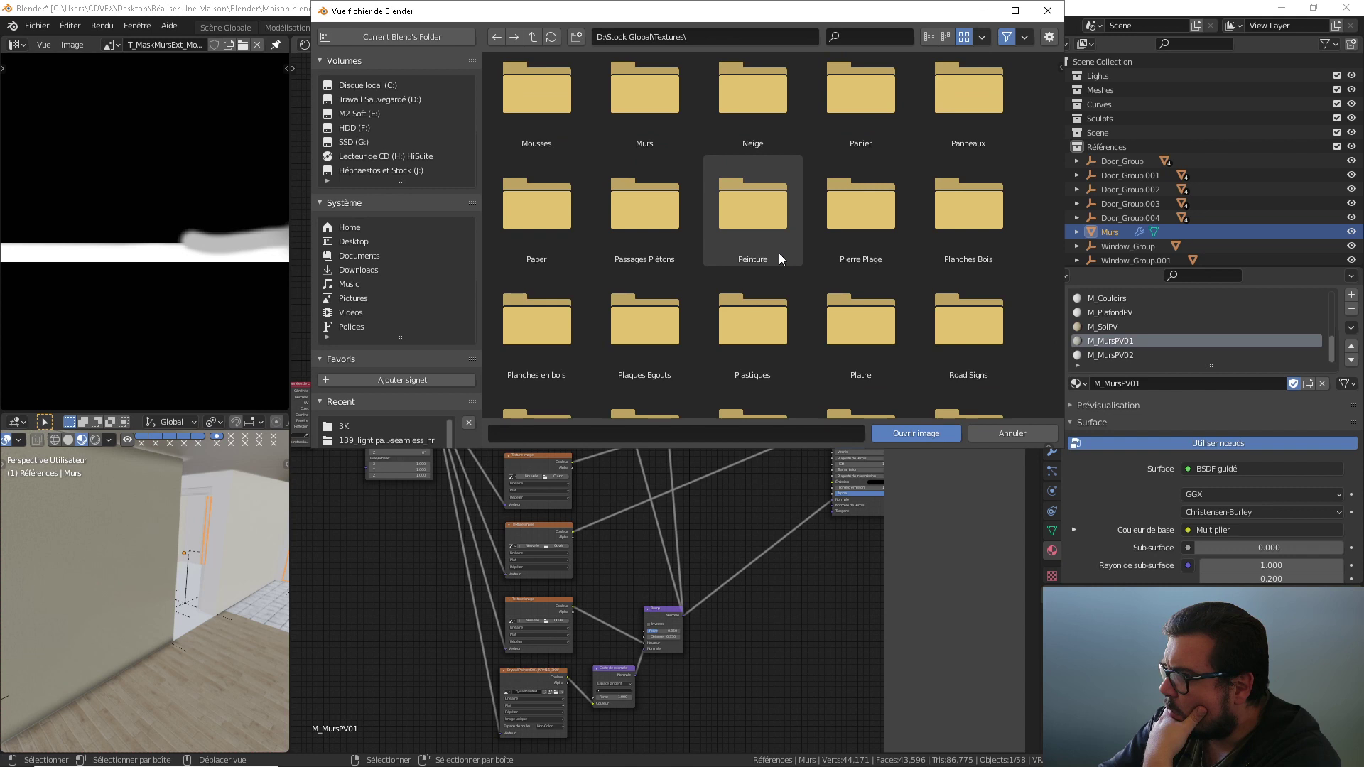
{"action": "scroll", "coordinate": [779, 257], "scroll_direction": "up", "scroll_amount": 2}
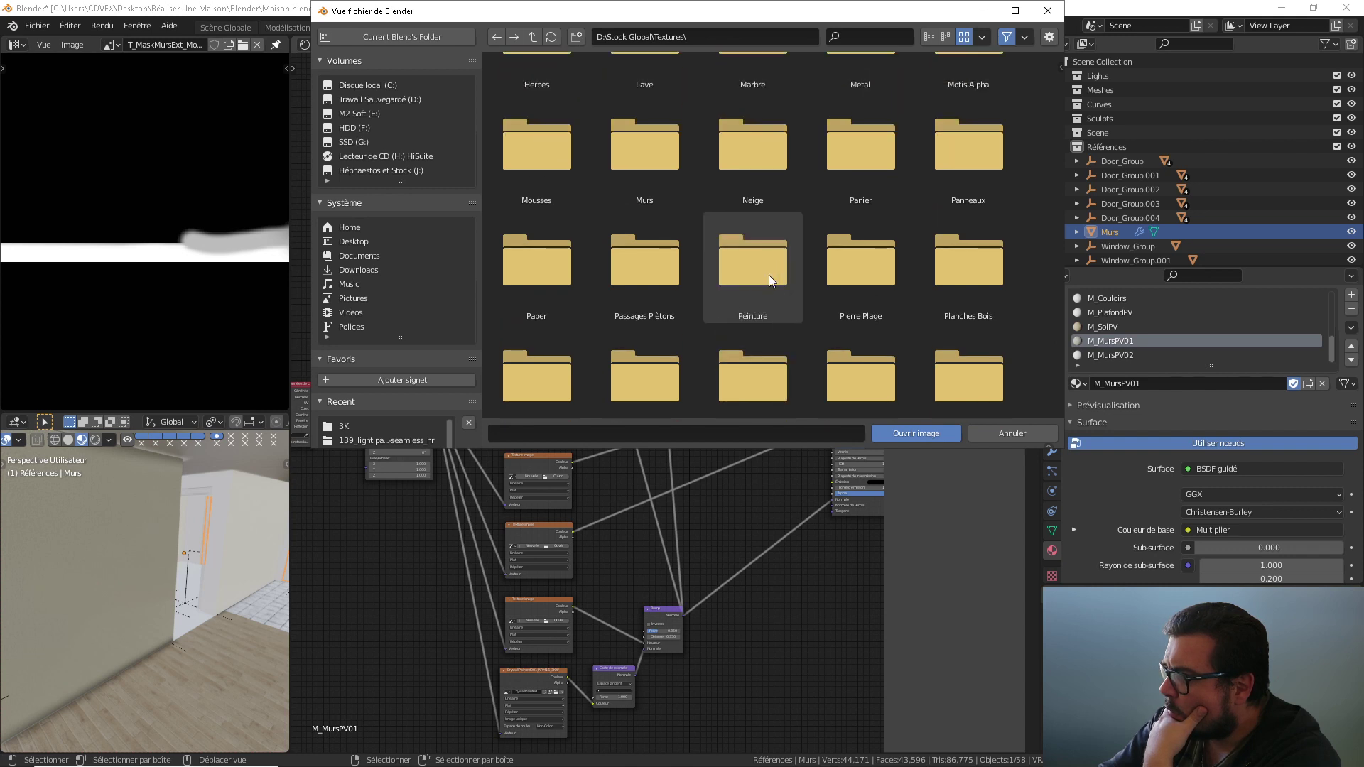
{"action": "scroll", "coordinate": [747, 290], "scroll_direction": "up", "scroll_amount": 2}
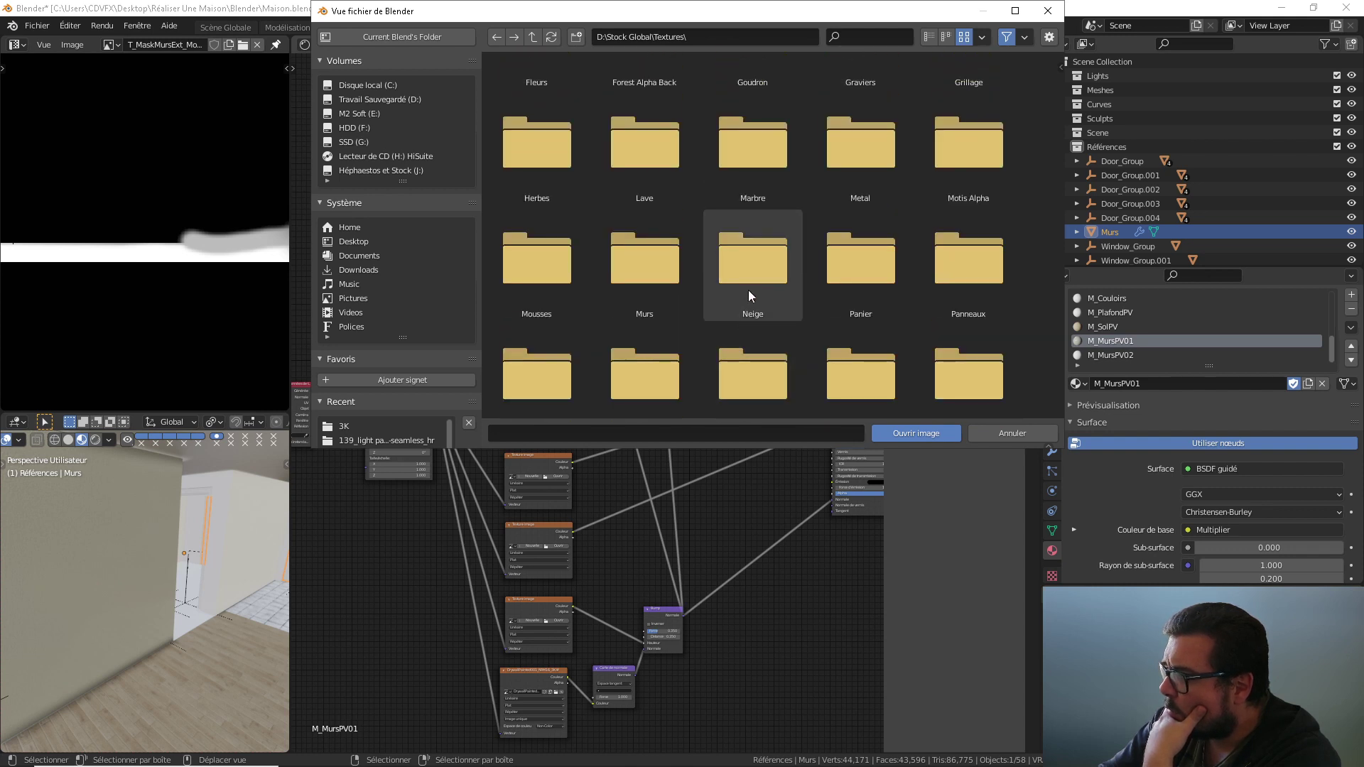
{"action": "double_click", "coordinate": [686, 302]}
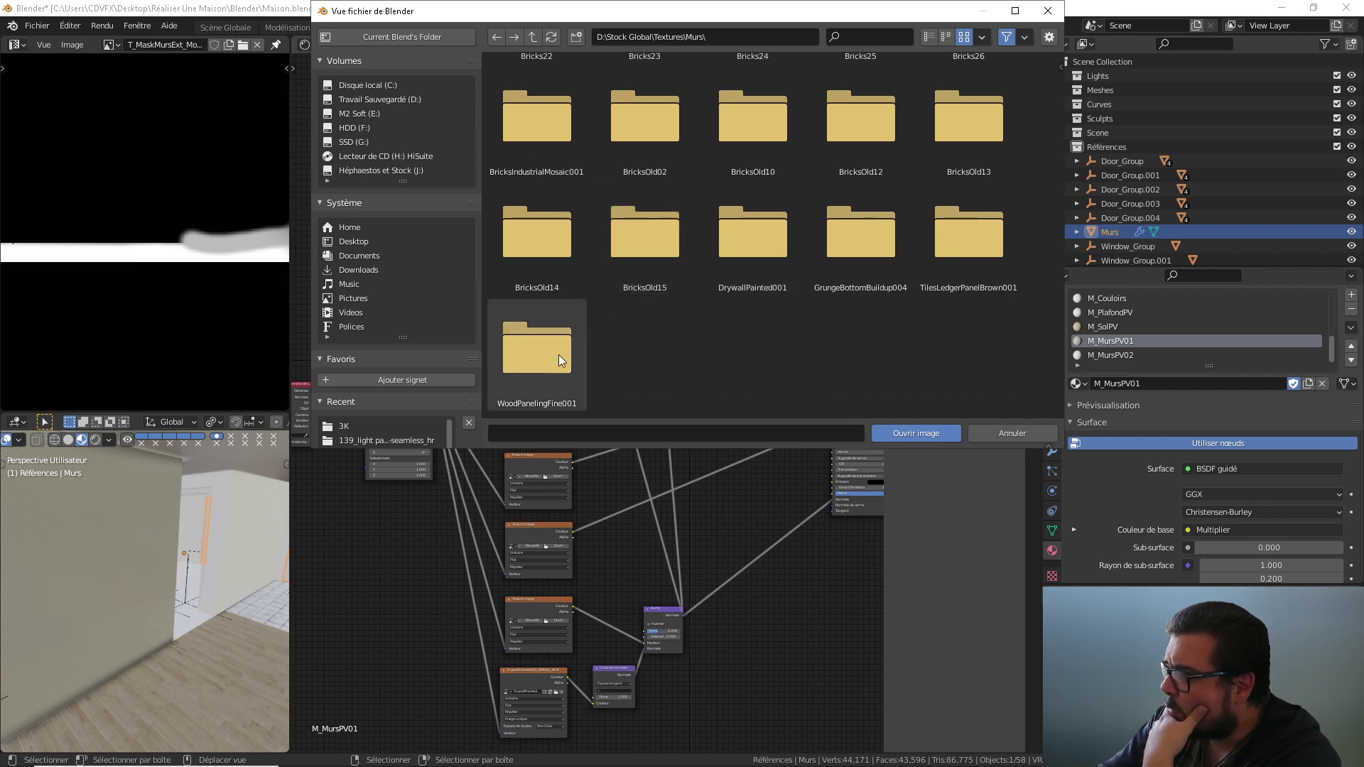
Step: Look at the TilesLedgerPanelBrown001 maps in REGULAR\3K and return to the Murs collection
{"action": "double_click", "coordinate": [963, 241]}
{"action": "double_click", "coordinate": [571, 126]}
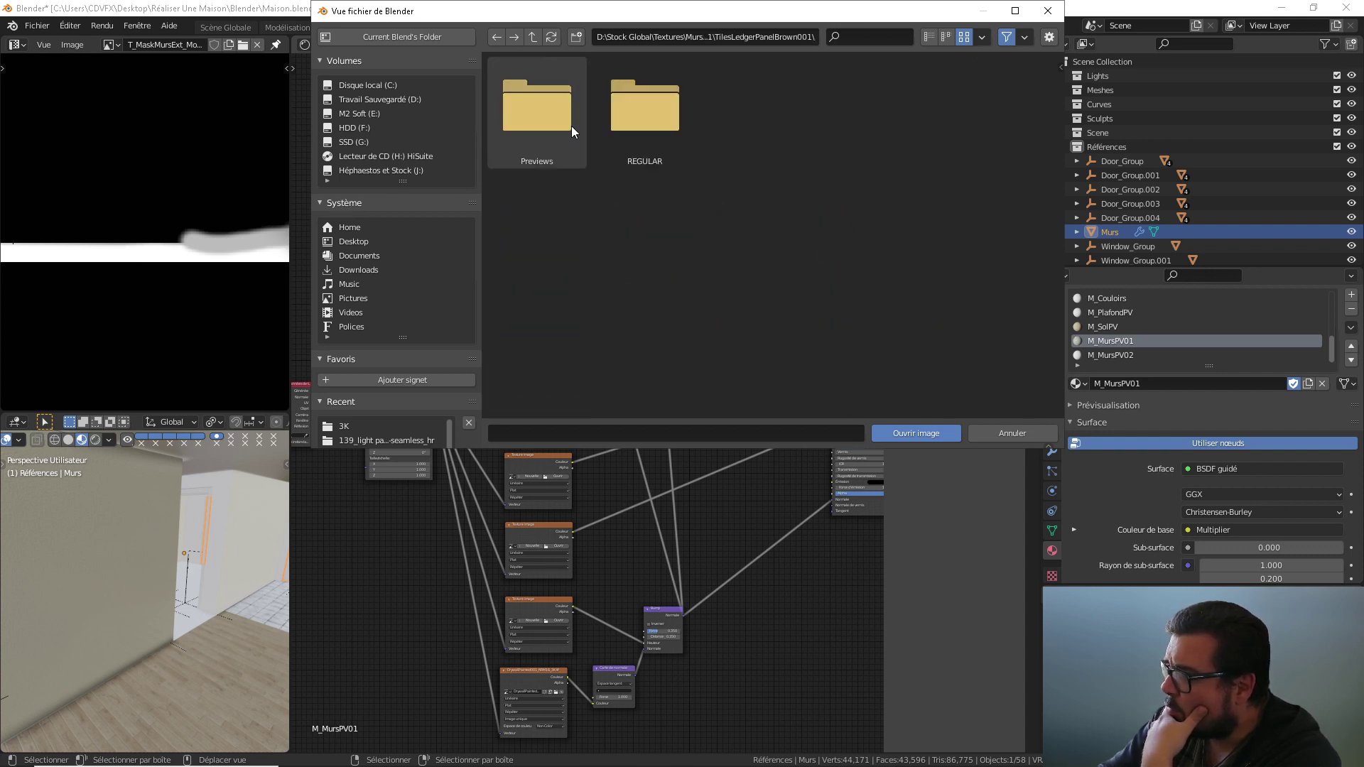
{"action": "double_click", "coordinate": [673, 164]}
{"action": "double_click", "coordinate": [718, 118]}
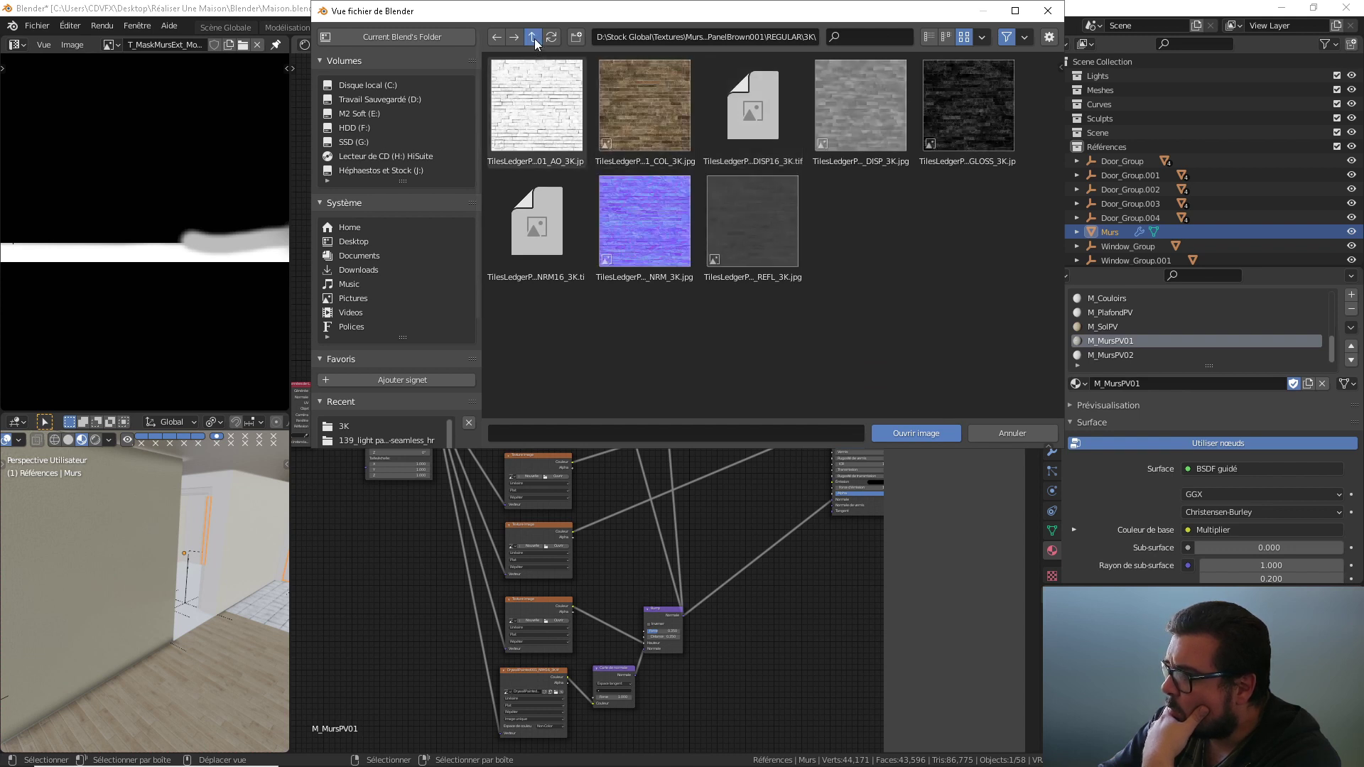
{"action": "key", "text": "BackSpace"}
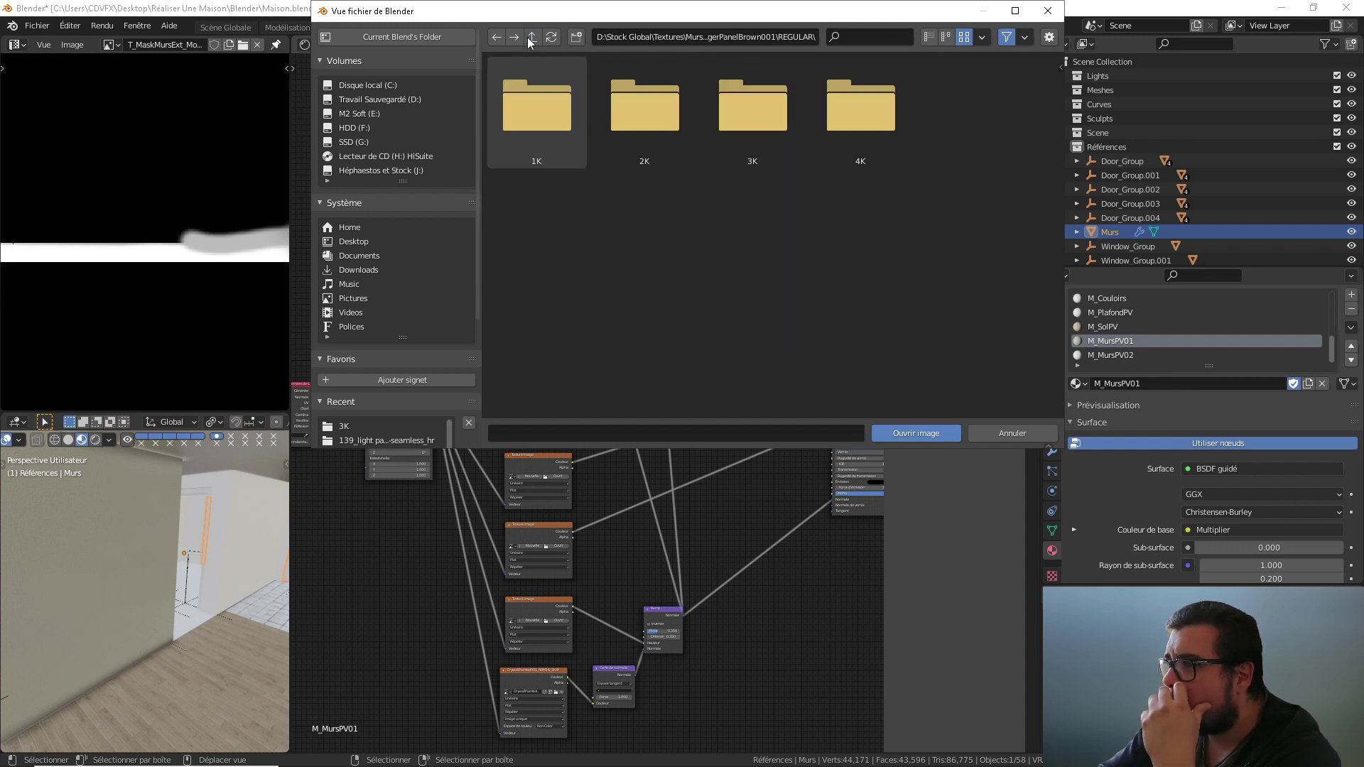
{"action": "left_click", "coordinate": [531, 37]}
{"action": "left_click", "coordinate": [531, 37]}
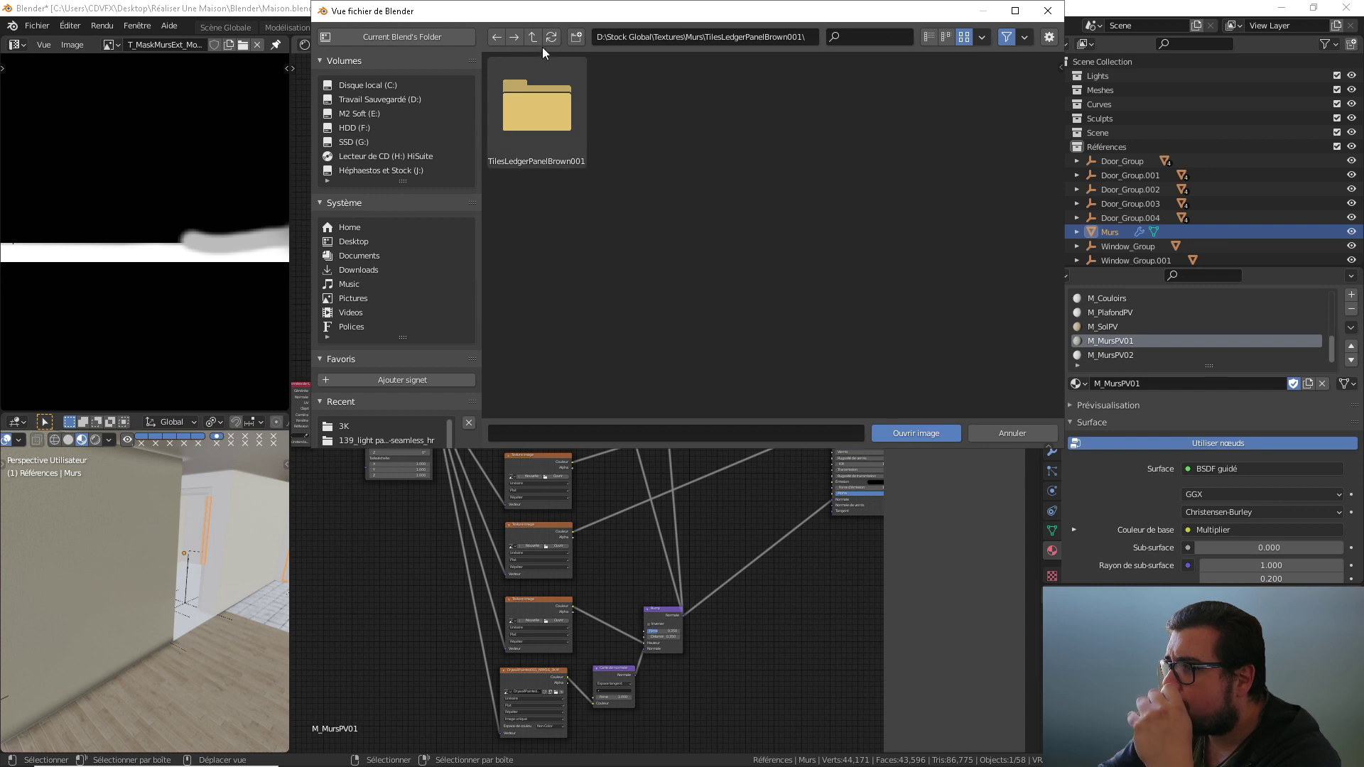
{"action": "left_click", "coordinate": [533, 37]}
Step: Examine the DrywallPainted001 maps in REGULAR\3K and close the file browser without loading an image
{"action": "scroll", "coordinate": [734, 246], "scroll_direction": "down", "scroll_amount": 5}
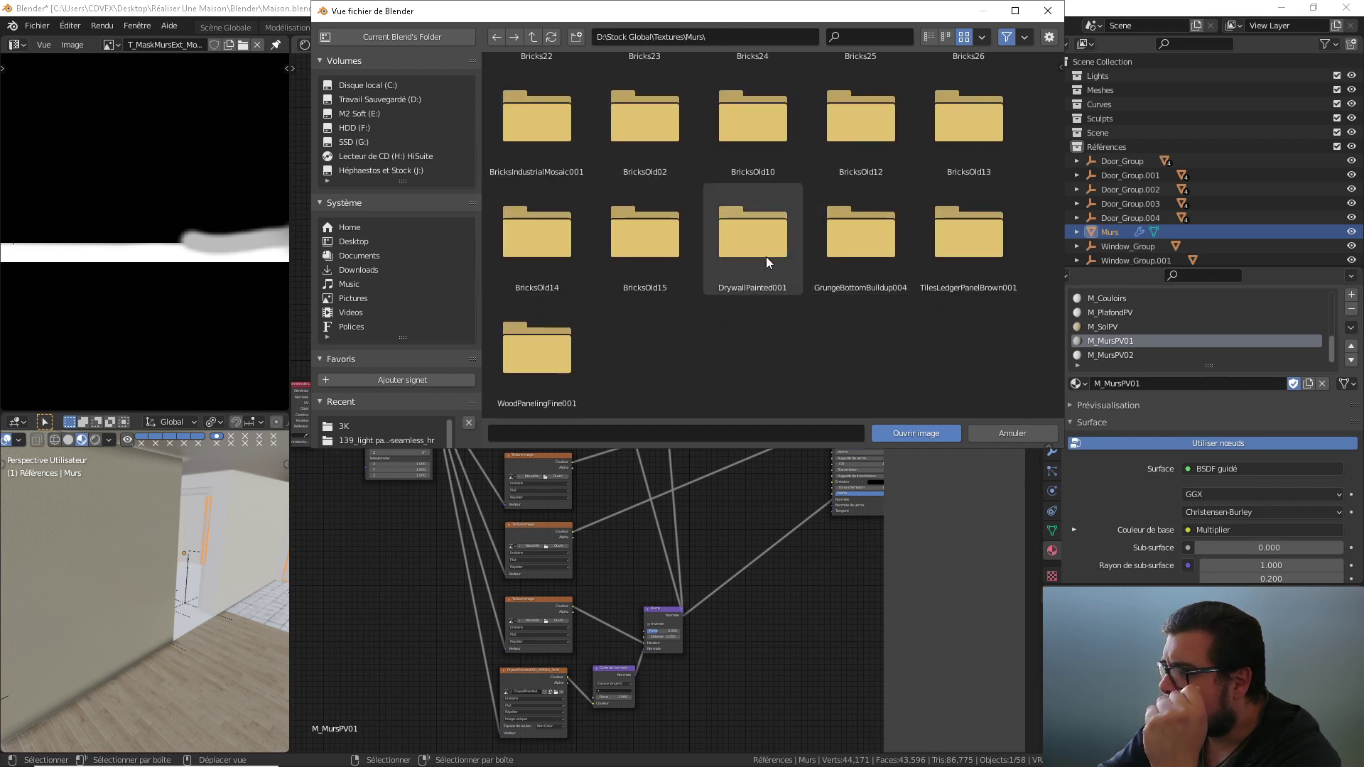
{"action": "double_click", "coordinate": [753, 242]}
{"action": "double_click", "coordinate": [670, 130]}
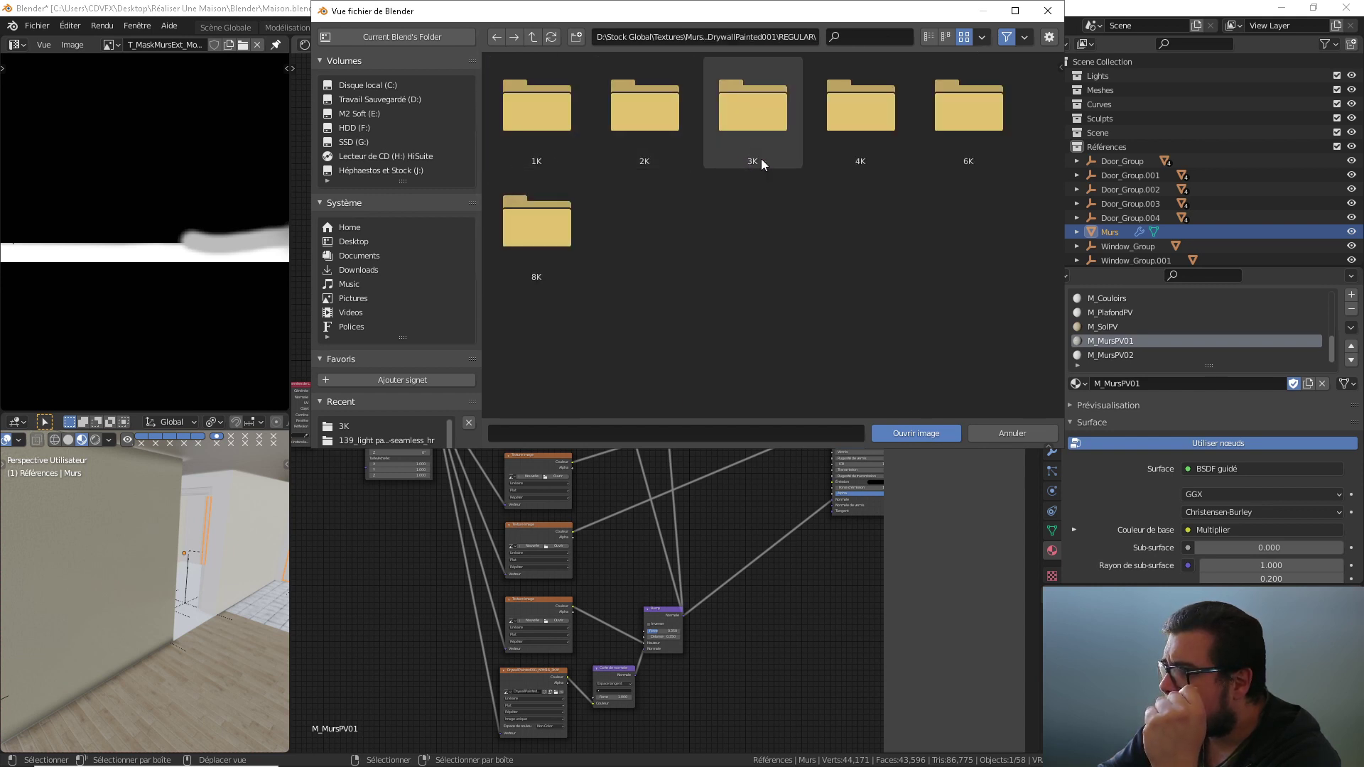
{"action": "left_click", "coordinate": [757, 135]}
{"action": "double_click", "coordinate": [757, 135]}
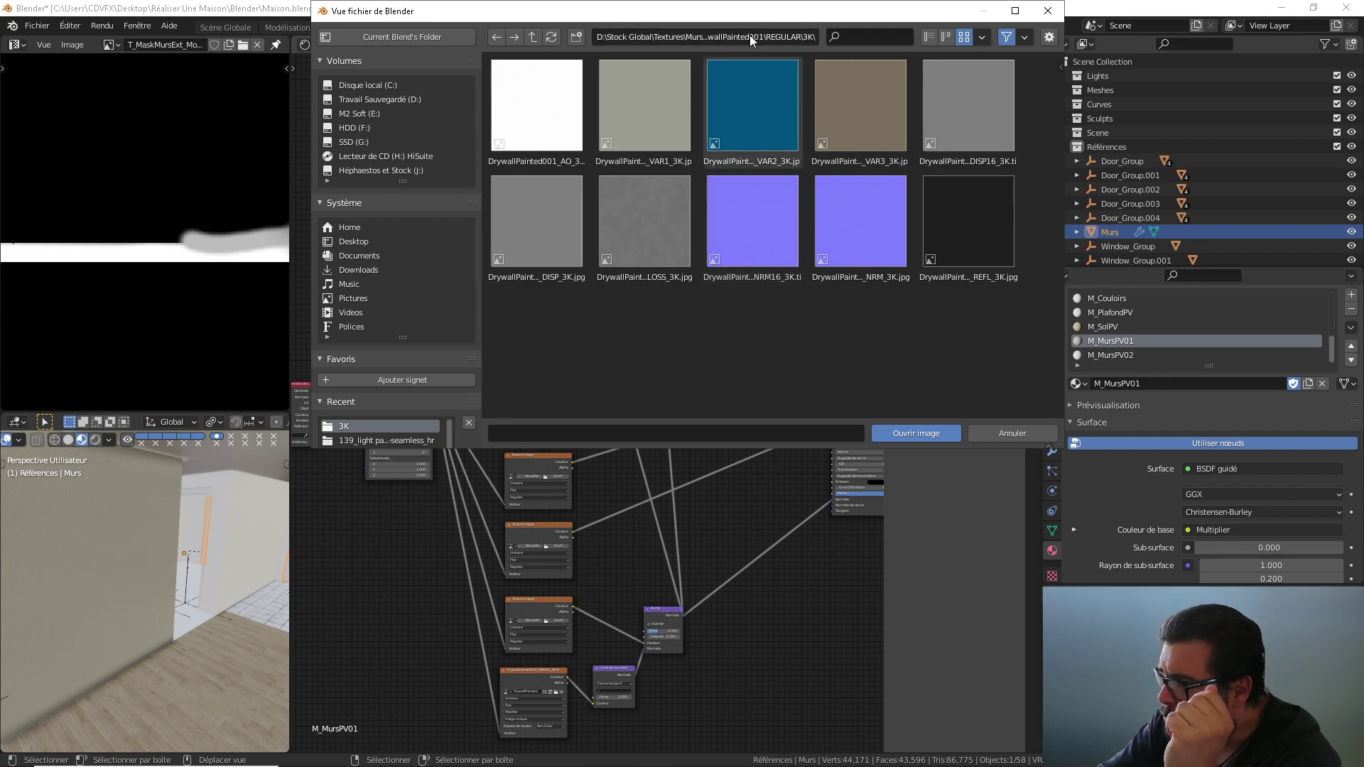
{"action": "left_click_drag", "start_coordinate": [781, 21], "coordinate": [1002, 21]}
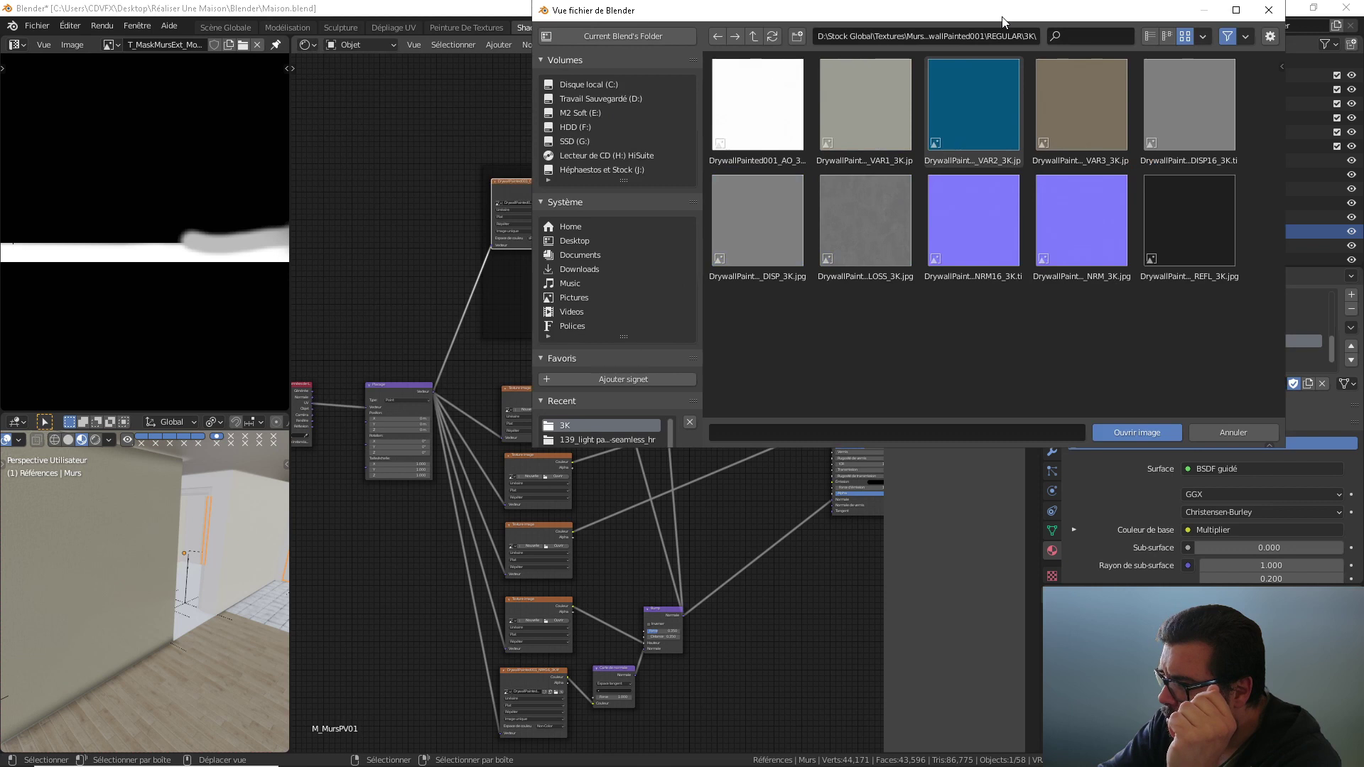
{"action": "left_click", "coordinate": [1269, 10]}
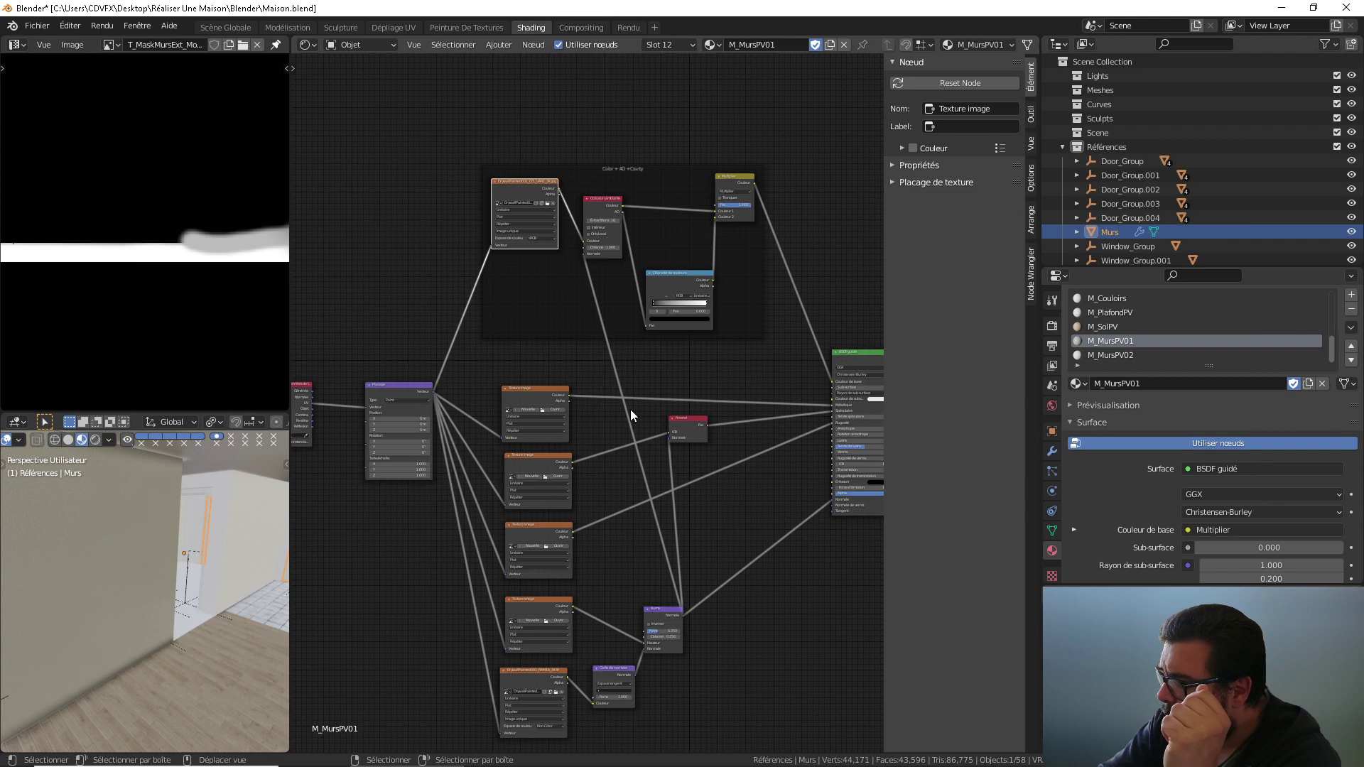
Step: Delete the four empty image texture nodes between the colour texture and the normal texture
{"action": "scroll", "coordinate": [630, 409], "scroll_direction": "up", "scroll_amount": 2}
{"action": "middle_click_drag", "start_coordinate": [629, 409], "coordinate": [547, 397]}
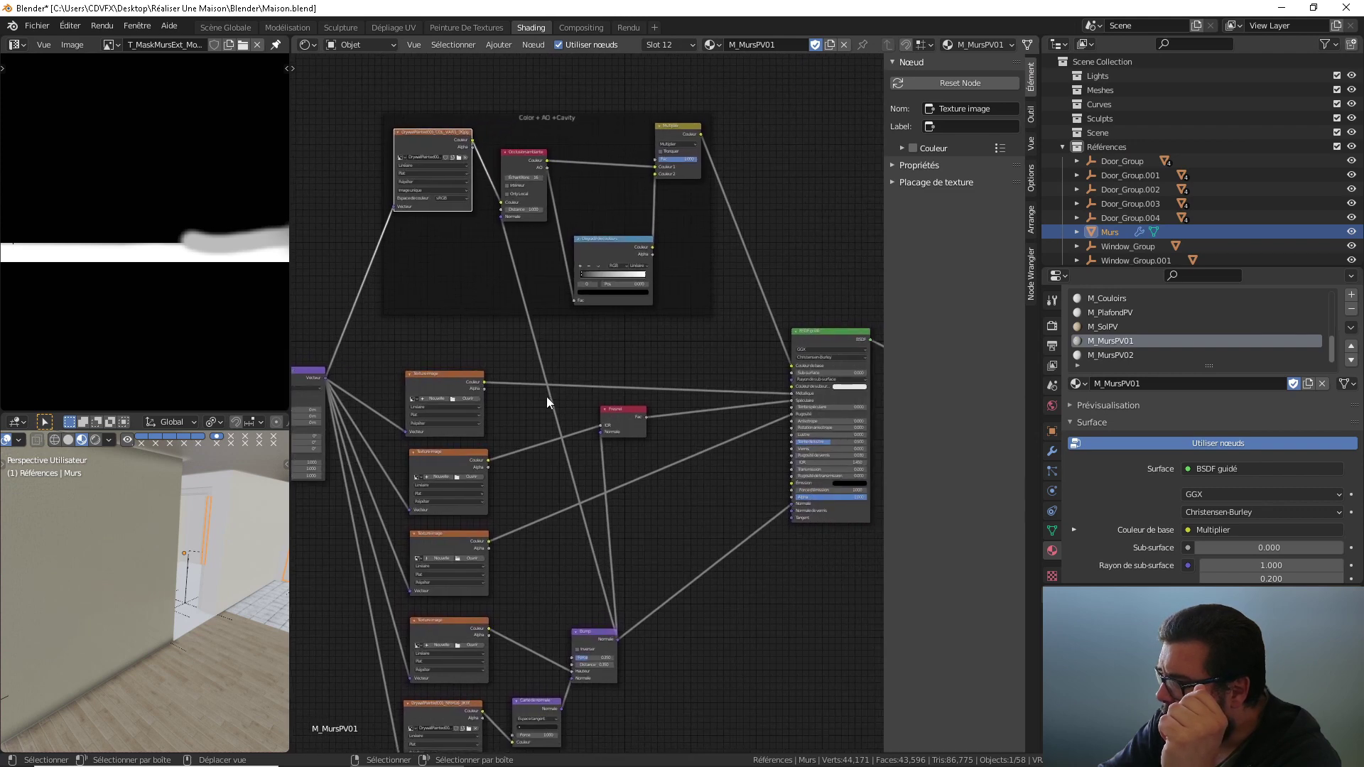
{"action": "left_click", "coordinate": [449, 371]}
{"action": "key", "text": "x"}
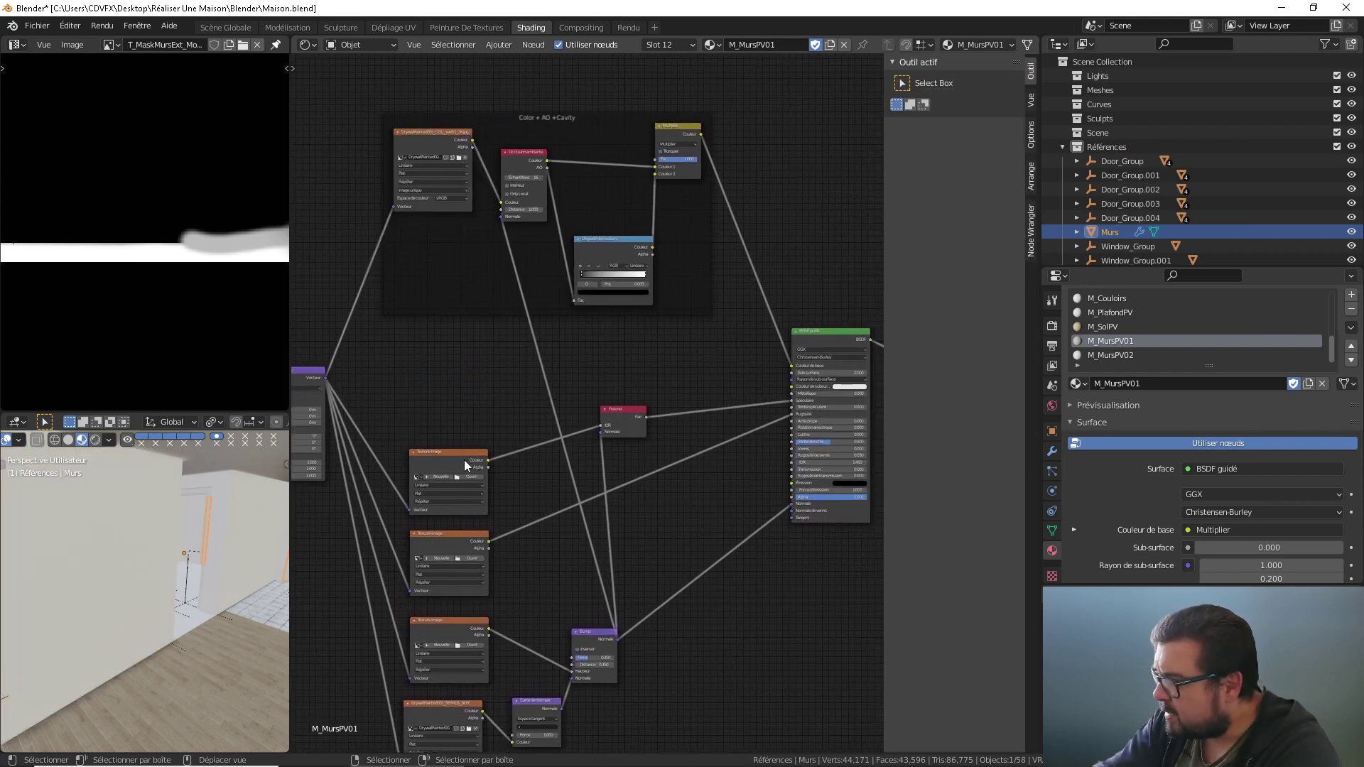
{"action": "left_click_drag", "start_coordinate": [463, 459], "coordinate": [458, 436]}
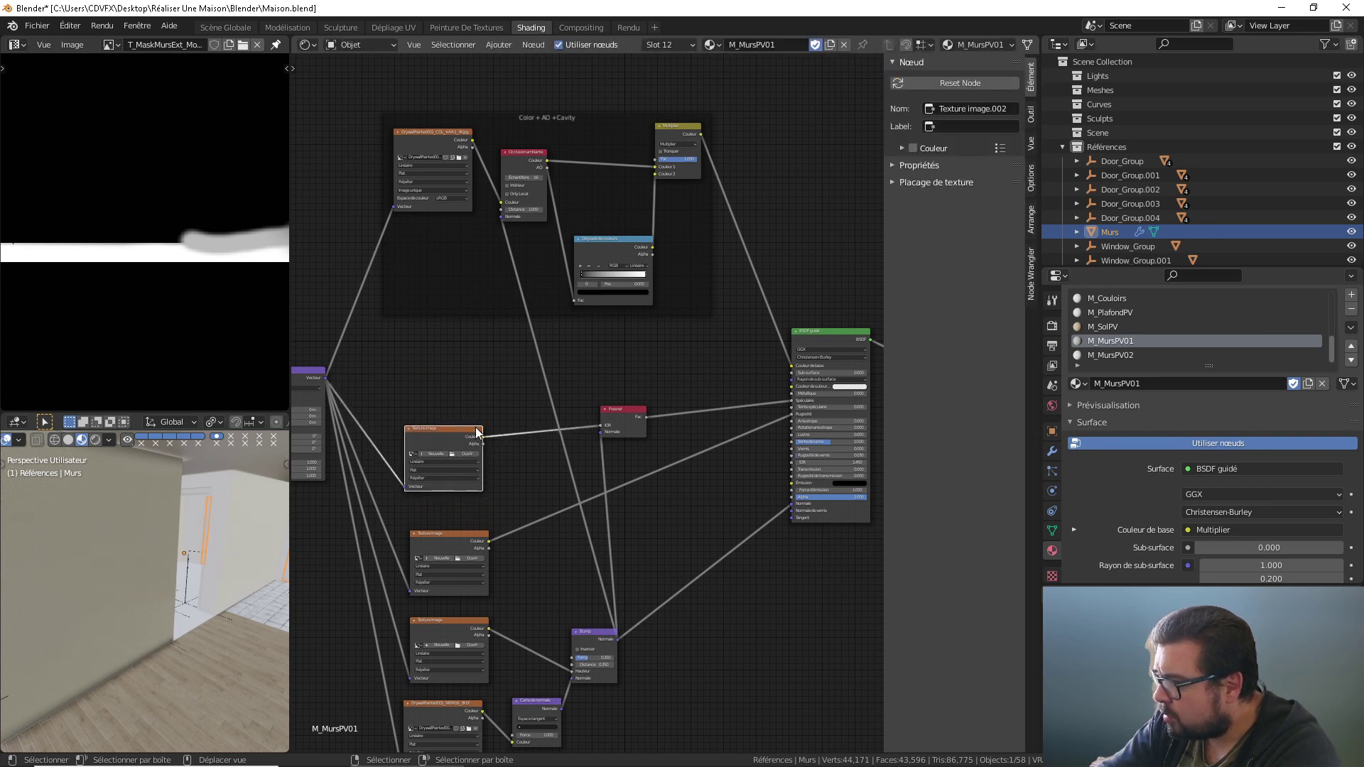
{"action": "key", "text": "x"}
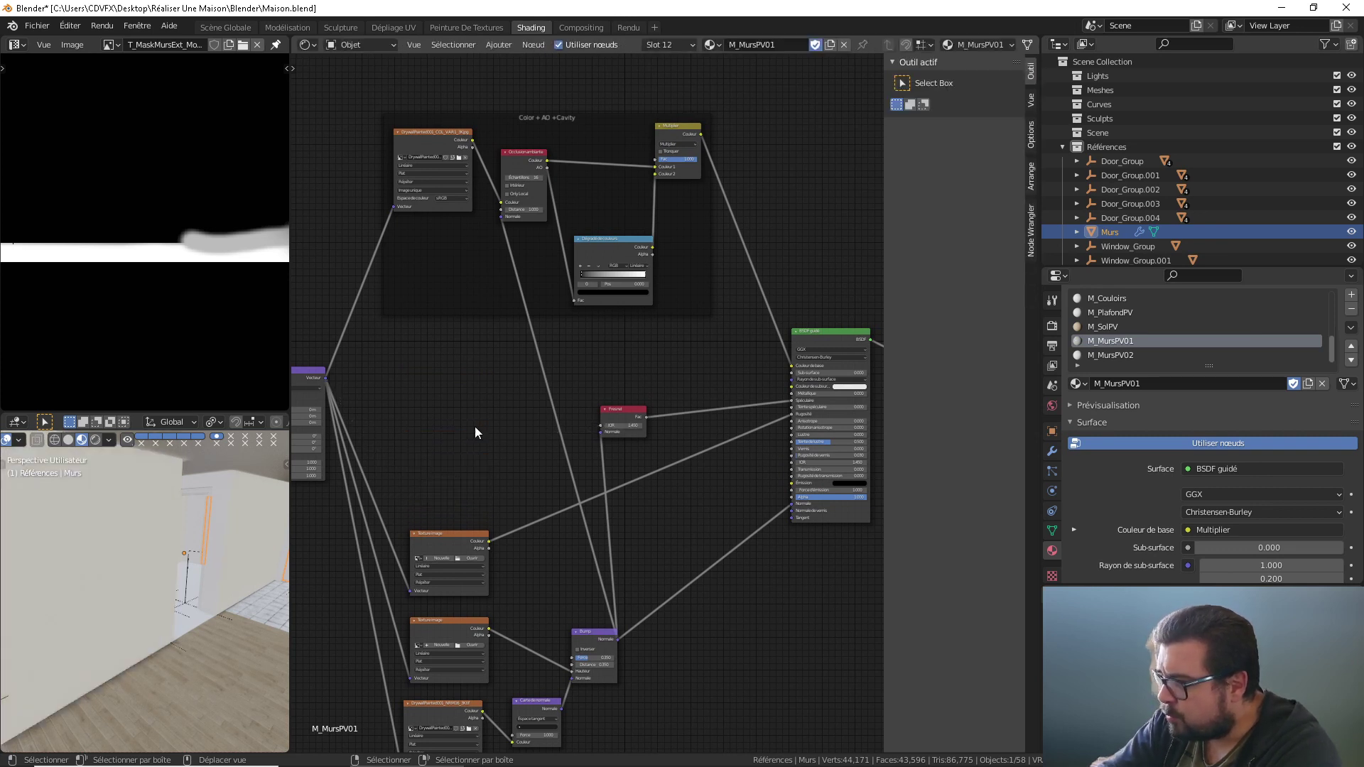
{"action": "left_click", "coordinate": [463, 535]}
{"action": "key", "text": "x"}
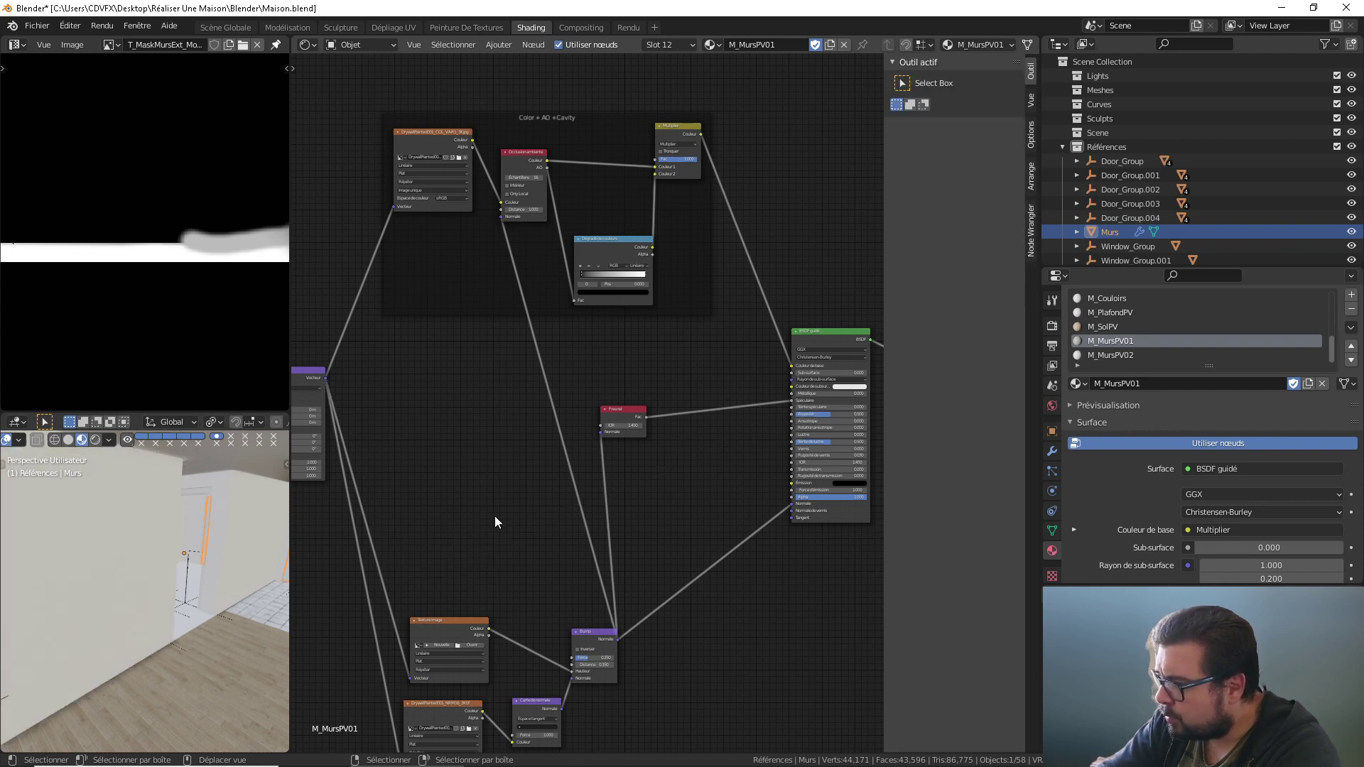
{"action": "middle_click_drag", "start_coordinate": [490, 539], "coordinate": [482, 470]}
{"action": "left_click", "coordinate": [465, 563]}
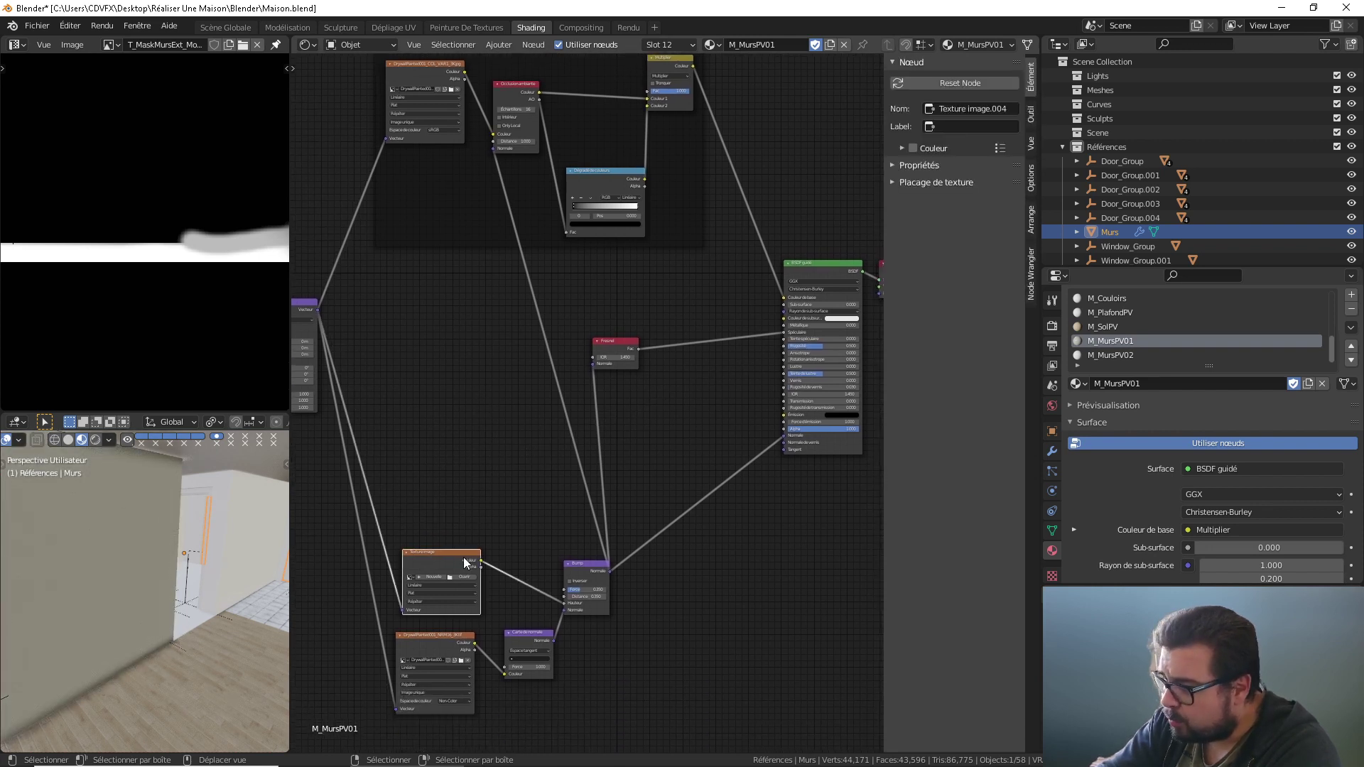
{"action": "key", "text": "x"}
Step: Replace the Bump node with direct normal map links to the Fresnel and BSDF guidé Normale inputs, and move the two normal nodes up near Fresnel
{"action": "left_click", "coordinate": [590, 564]}
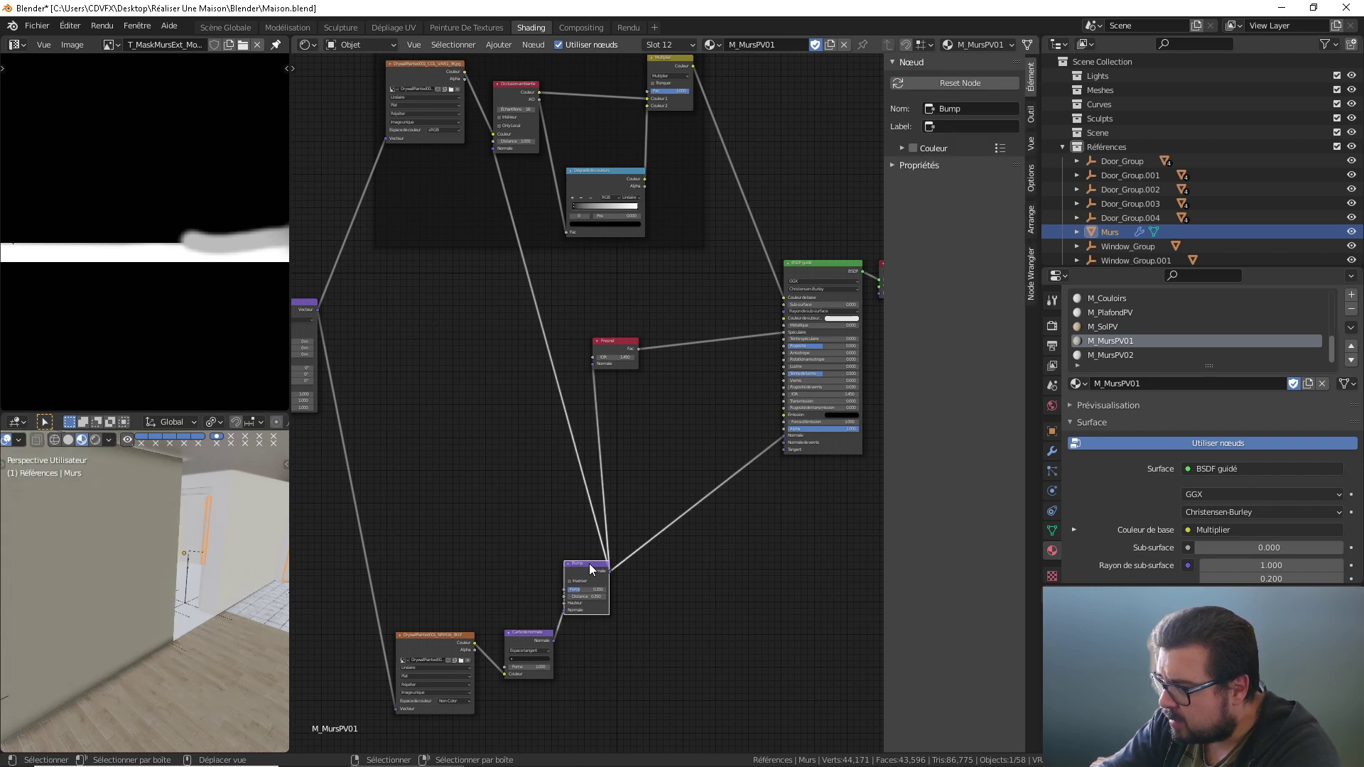
{"action": "key", "text": "x"}
{"action": "left_click_drag", "start_coordinate": [553, 641], "coordinate": [593, 364]}
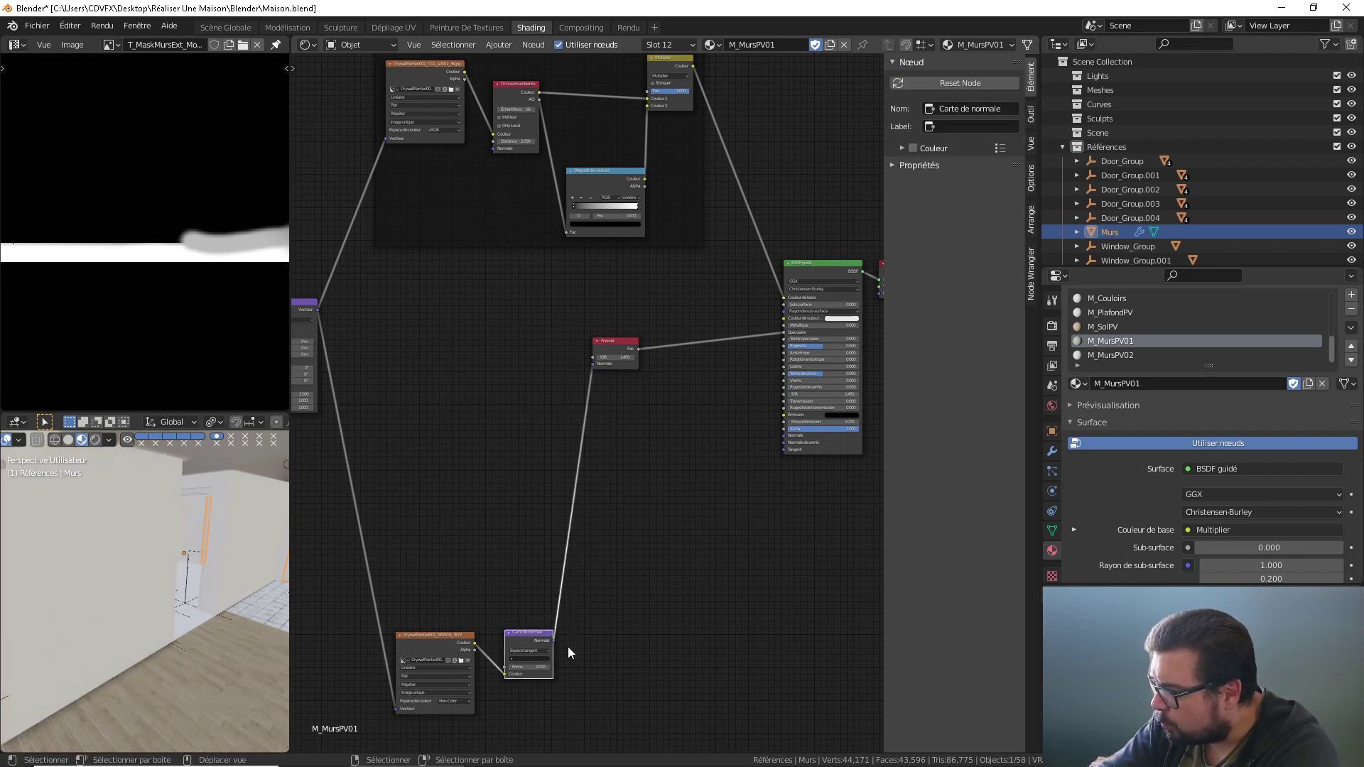
{"action": "left_click_drag", "start_coordinate": [553, 641], "coordinate": [784, 436]}
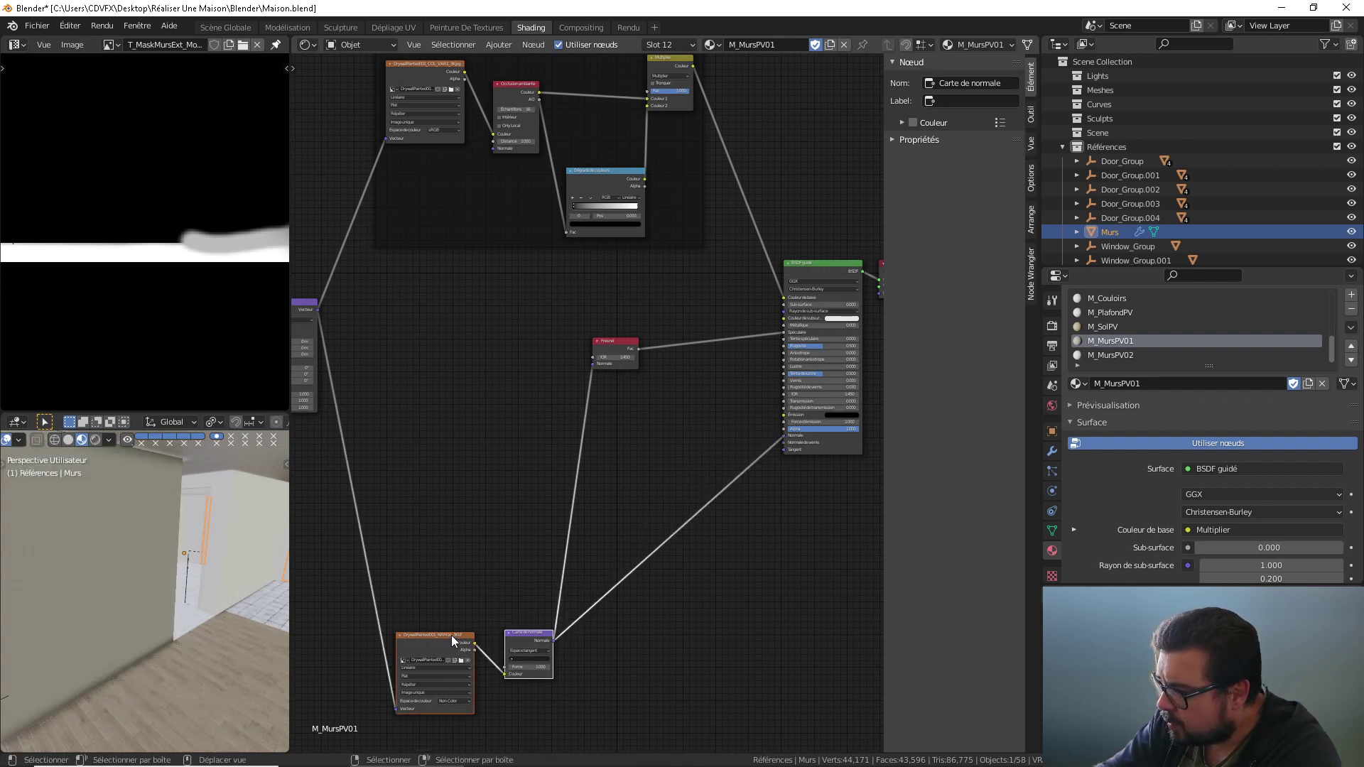
{"action": "left_click_drag", "start_coordinate": [451, 635], "coordinate": [491, 422]}
{"action": "middle_click_drag", "start_coordinate": [314, 262], "coordinate": [414, 435]}
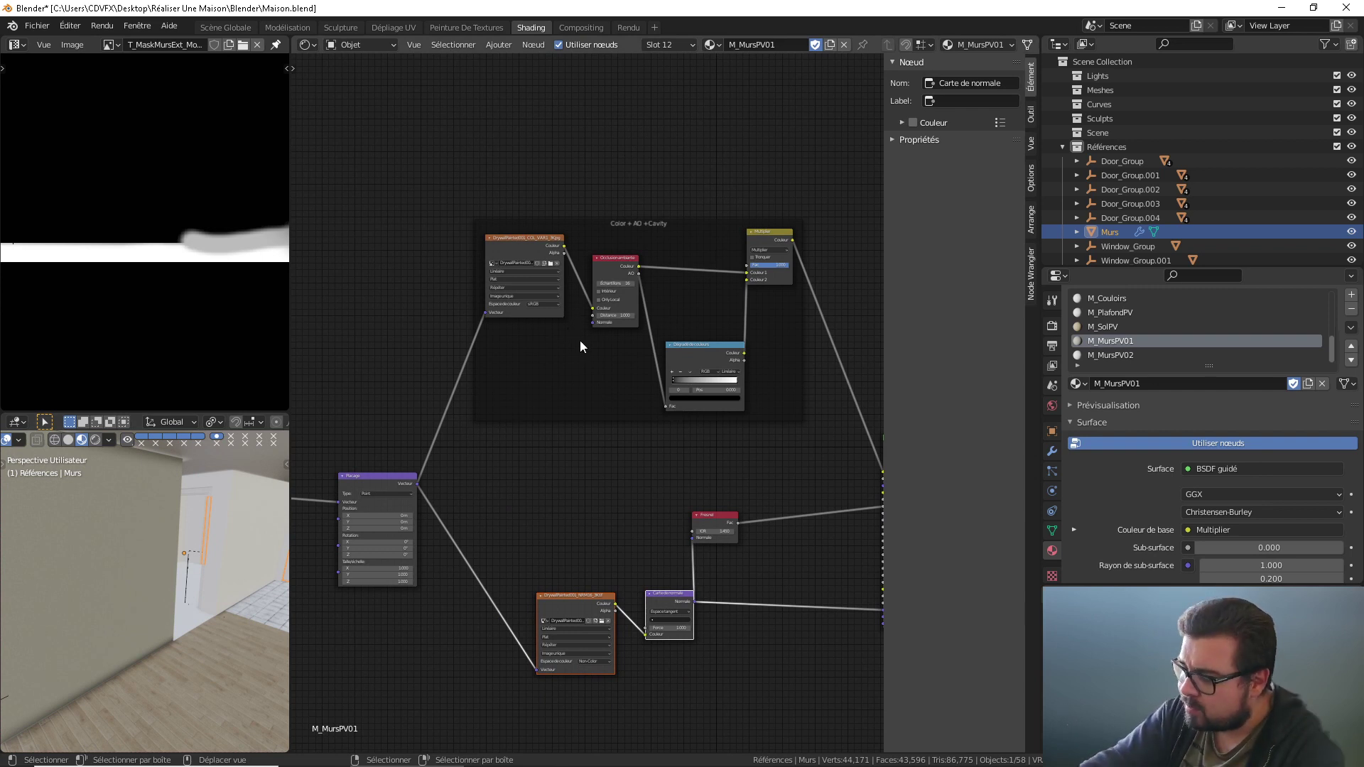
Step: Insert a colour ramp between the wall colour texture and the ambient occlusion node, and move its white stop closer to the black end
{"action": "key", "text": "shift+a"}
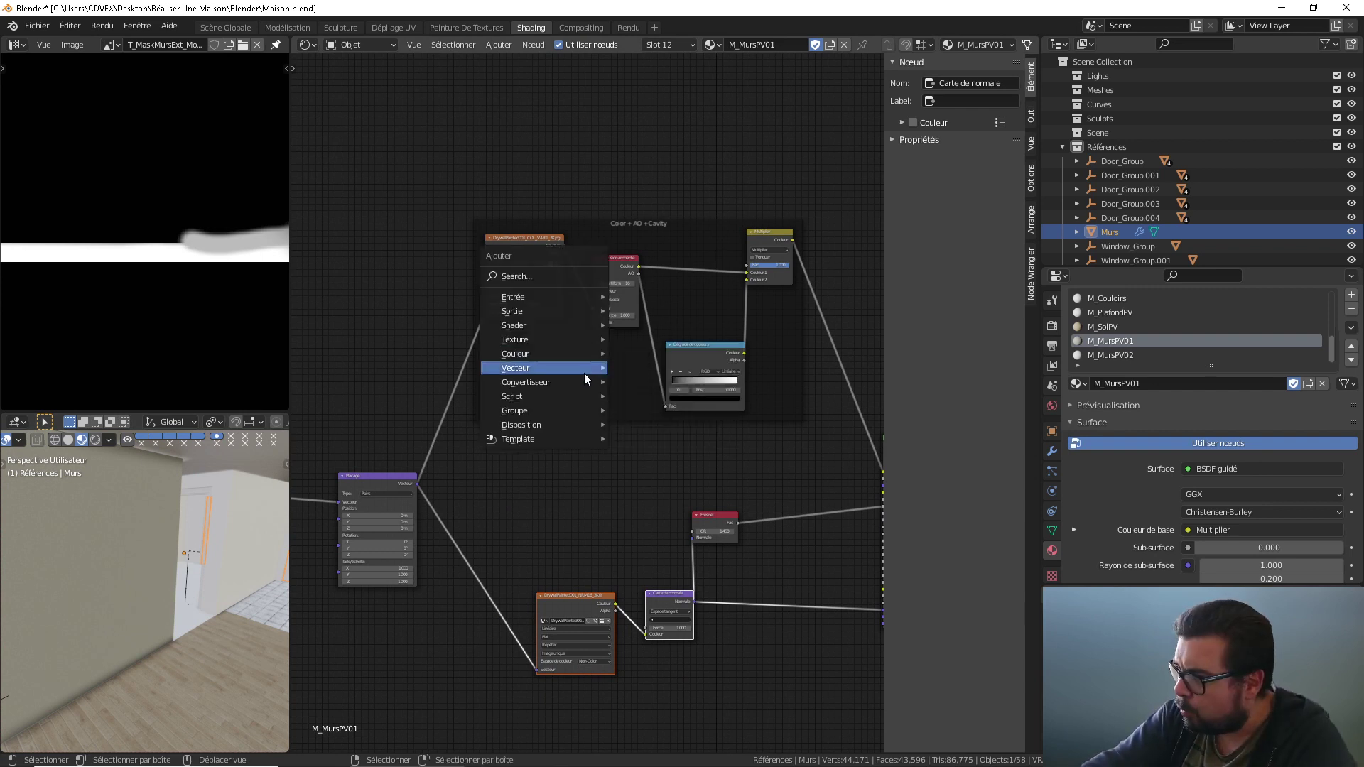
{"action": "mouse_move", "coordinate": [574, 384]}
{"action": "left_click", "coordinate": [681, 407]}
{"action": "left_click", "coordinate": [585, 214]}
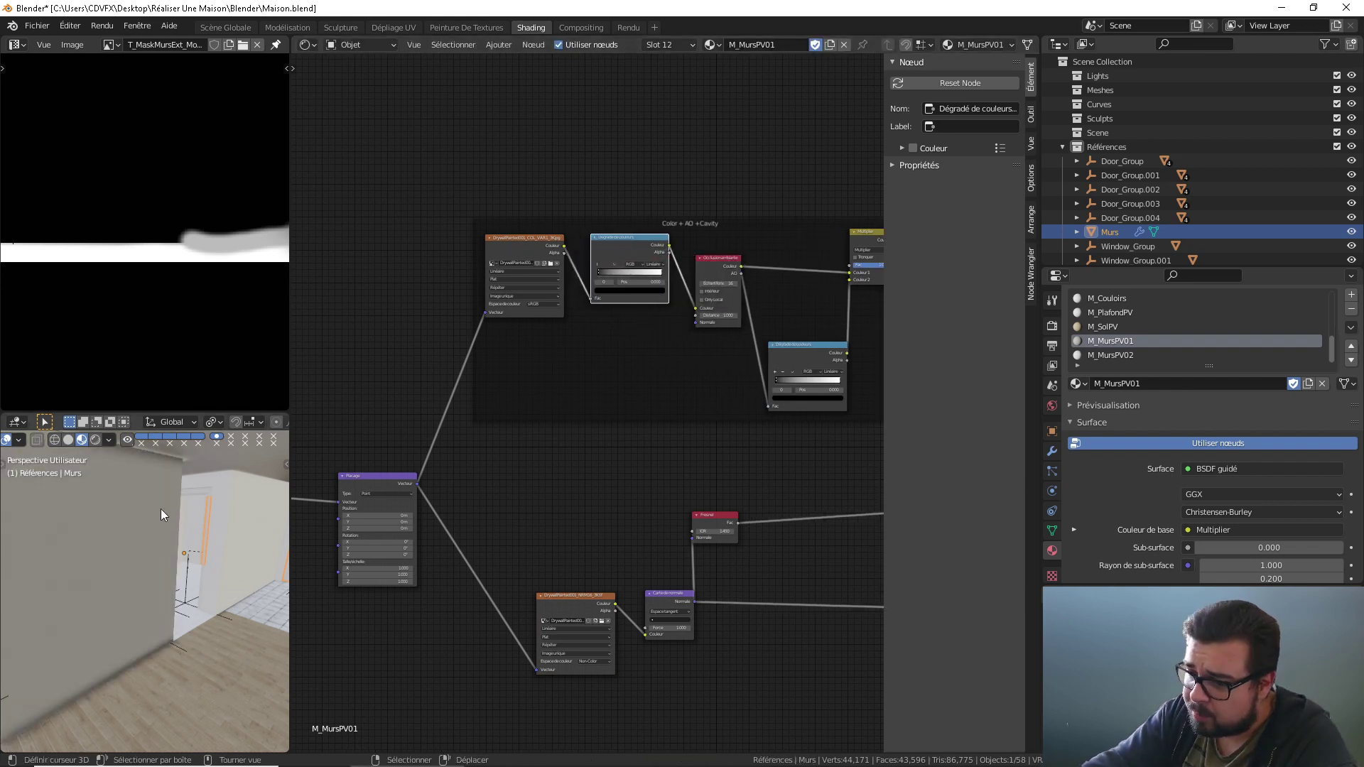
{"action": "left_click_drag", "start_coordinate": [659, 273], "coordinate": [609, 282]}
{"action": "scroll", "coordinate": [107, 494], "scroll_direction": "up", "scroll_amount": 5}
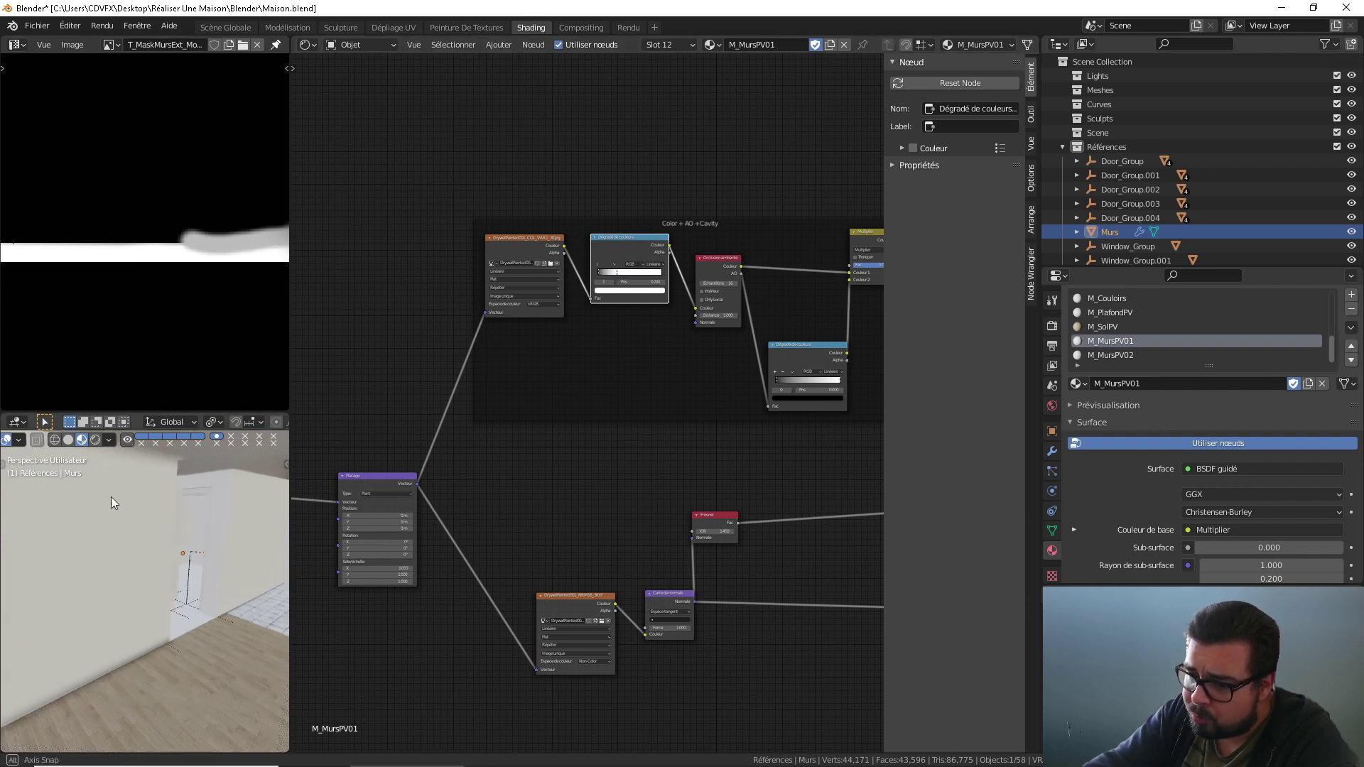
{"action": "middle_click_drag", "start_coordinate": [193, 497], "coordinate": [244, 518]}
{"action": "scroll", "coordinate": [243, 521], "scroll_direction": "up", "scroll_amount": 5}
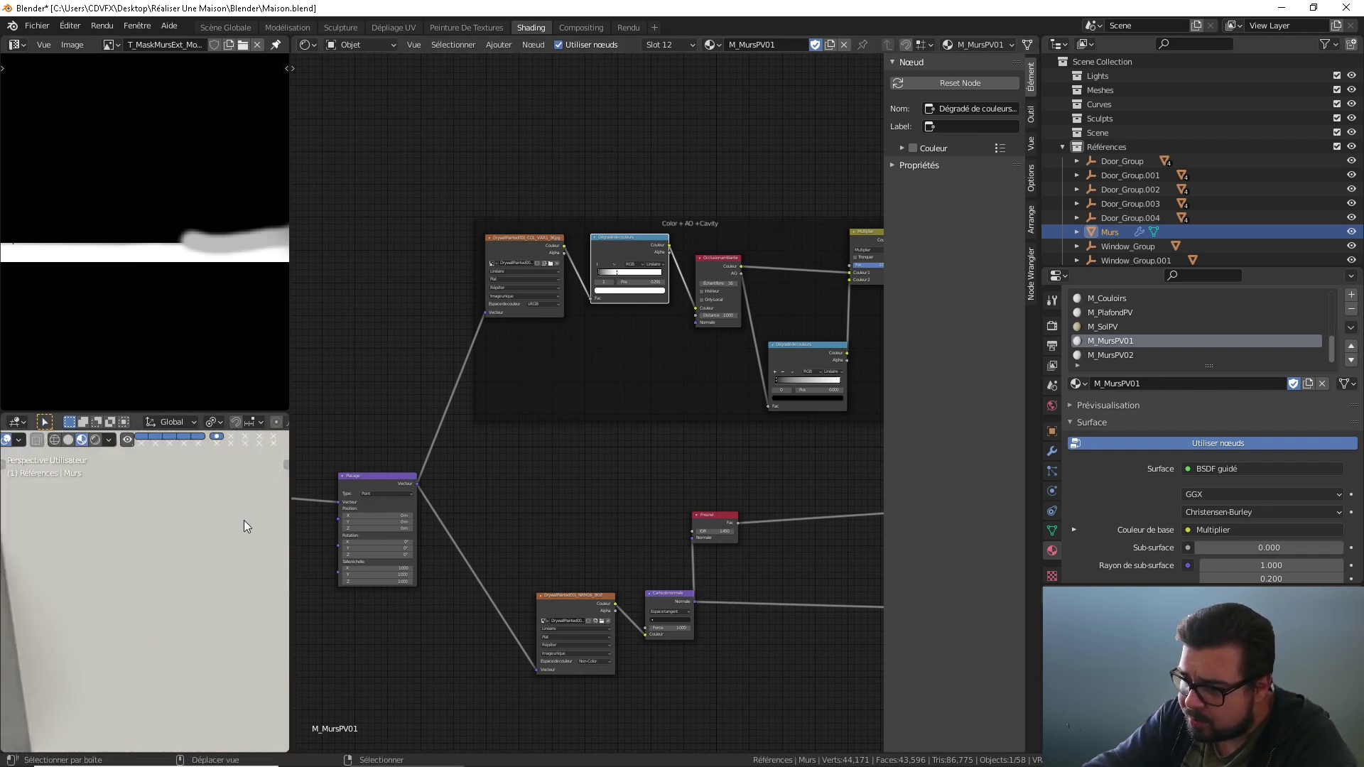
{"action": "middle_click_drag", "start_coordinate": [120, 519], "coordinate": [211, 540]}
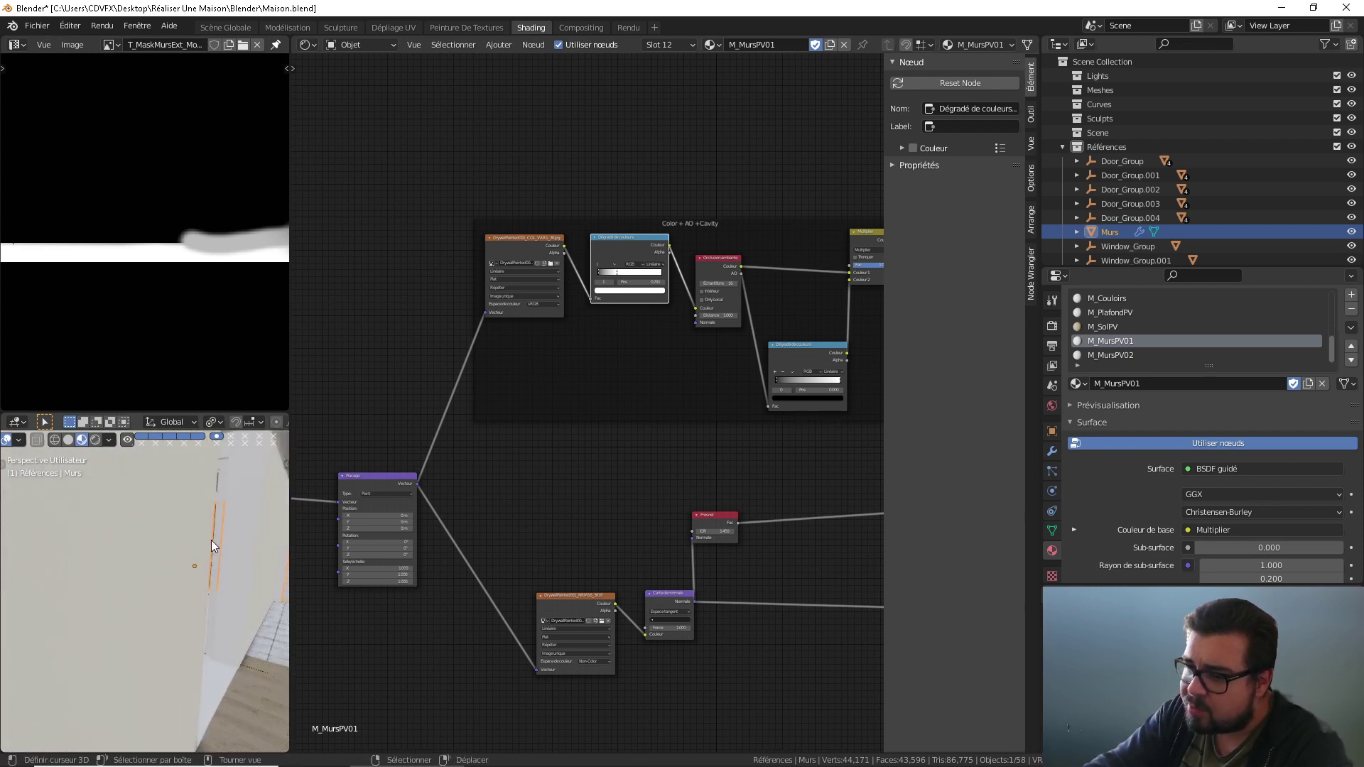
{"action": "middle_click_drag", "start_coordinate": [718, 371], "coordinate": [624, 304]}
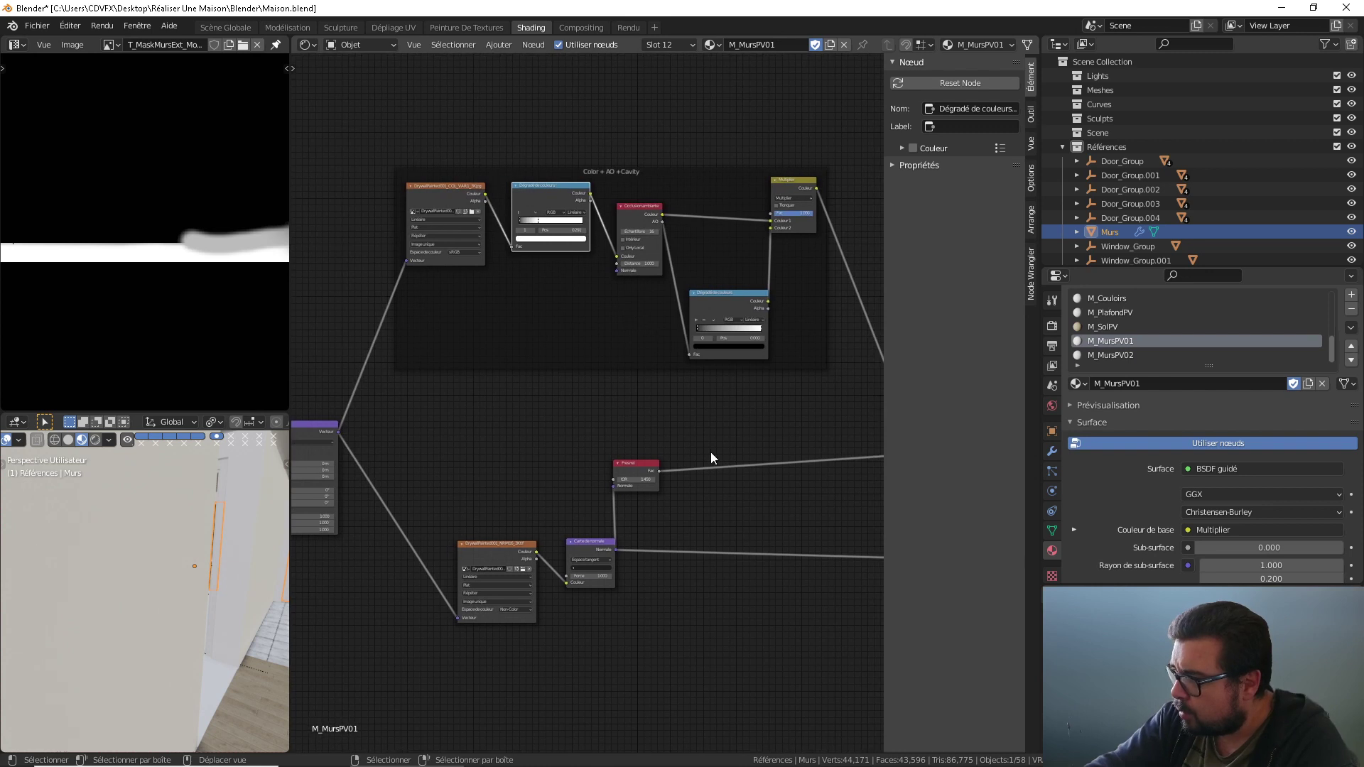
Step: Link the normal map output to the ambient occlusion node's Normale input and move the Fresnel node closer to BSDF guidé
{"action": "left_click_drag", "start_coordinate": [615, 548], "coordinate": [617, 270]}
{"action": "left_click_drag", "start_coordinate": [636, 463], "coordinate": [741, 471]}
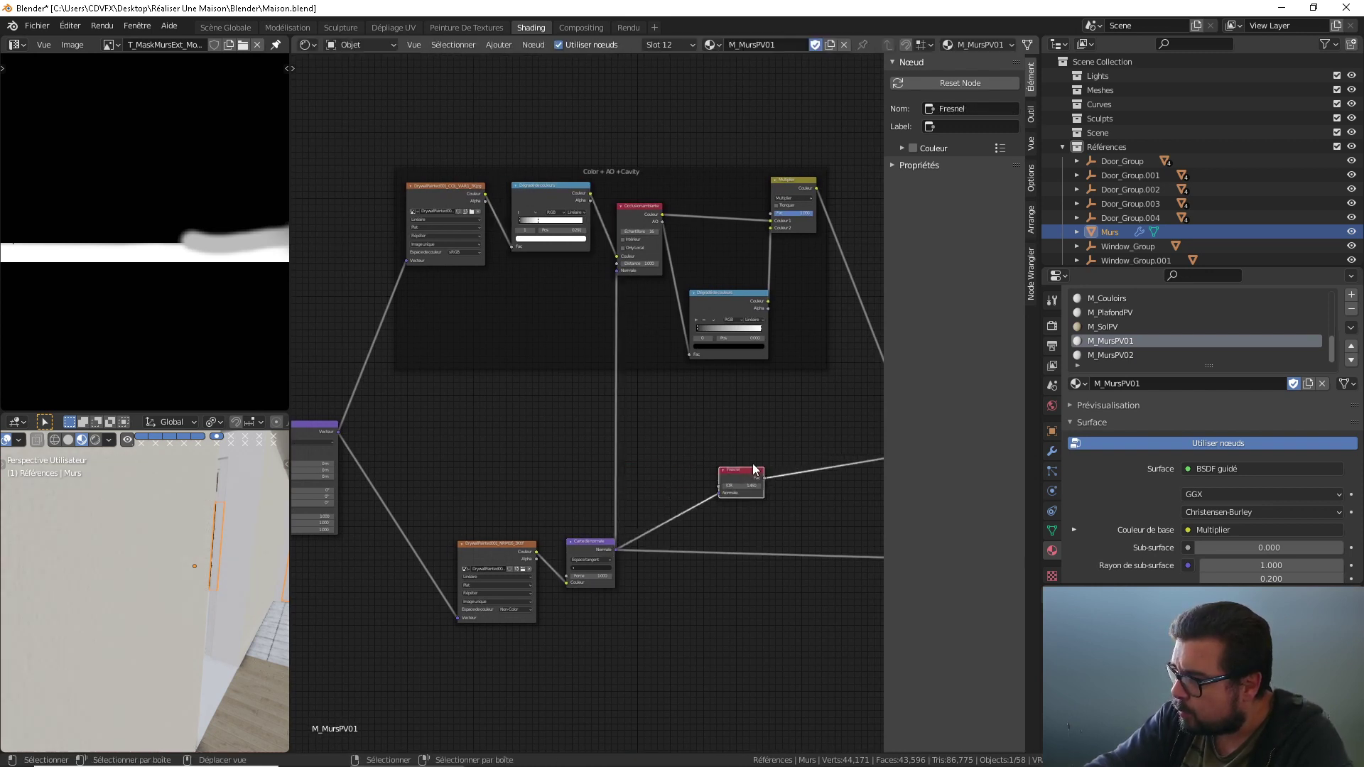
Step: Try a Rugosité of 0.8 on the BSDF guidé node and settle on 0.6
{"action": "middle_click_drag", "start_coordinate": [700, 395], "coordinate": [688, 367]}
{"action": "scroll", "coordinate": [694, 372], "scroll_direction": "down", "scroll_amount": 2}
{"action": "scroll", "coordinate": [670, 364], "scroll_direction": "right", "scroll_amount": 5, "text": "ctrl"}
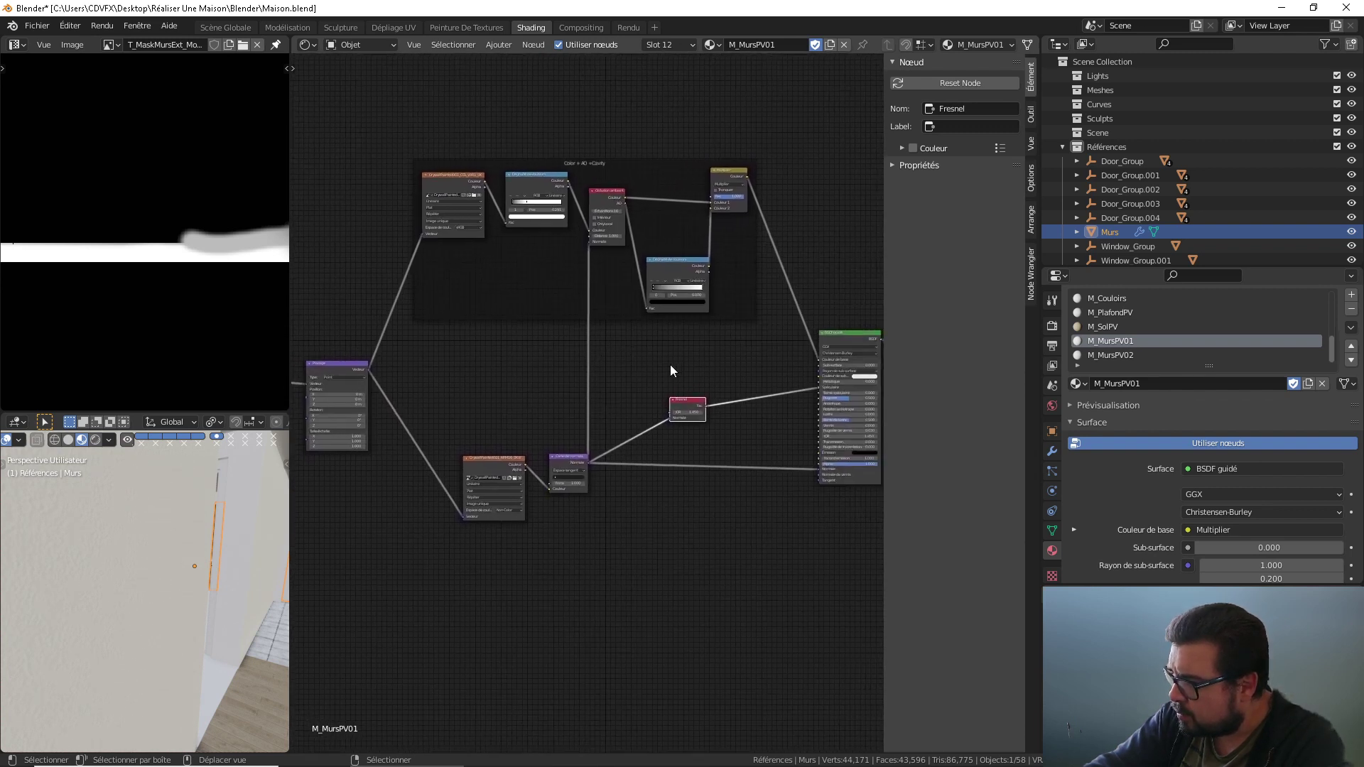
{"action": "middle_click_drag", "start_coordinate": [741, 403], "coordinate": [659, 394]}
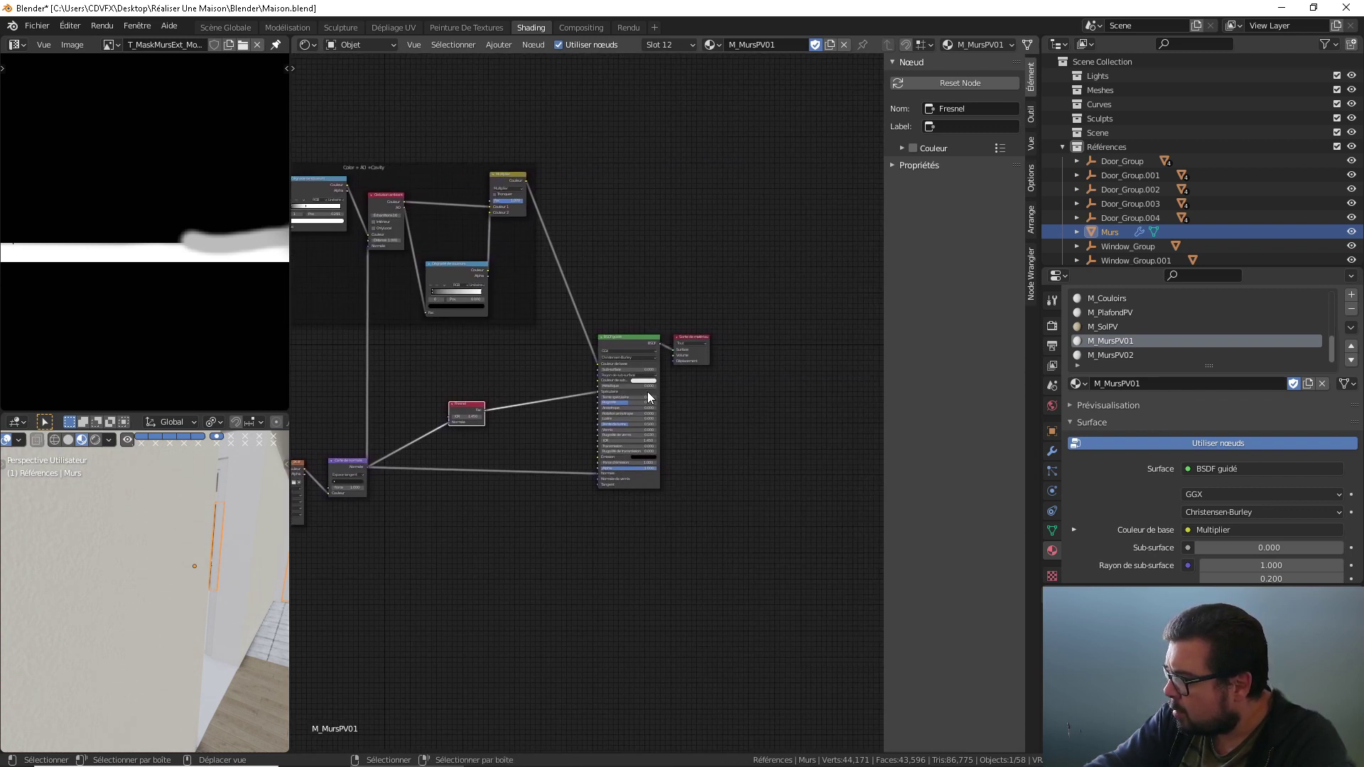
{"action": "scroll", "coordinate": [647, 391], "scroll_direction": "up", "scroll_amount": 3}
{"action": "left_click", "coordinate": [643, 402]}
{"action": "type", "text": "0"}
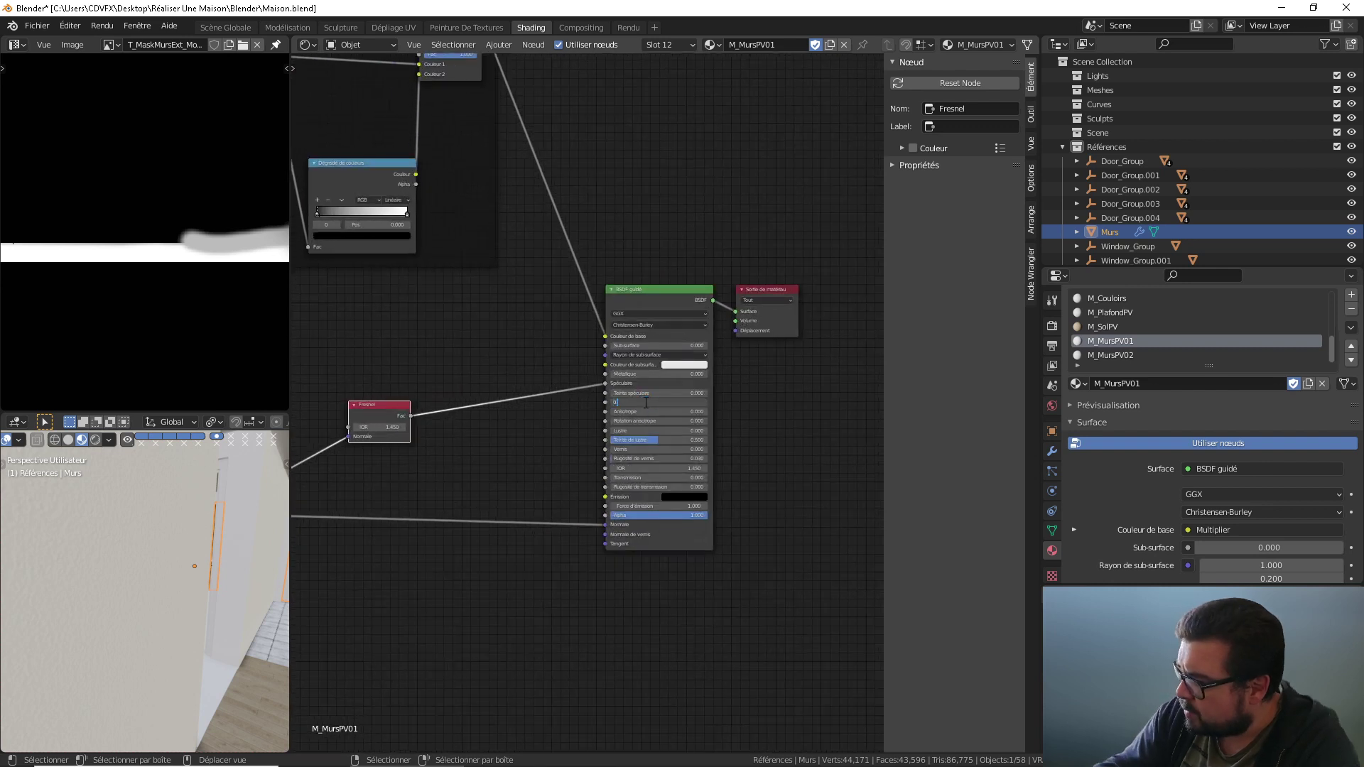
{"action": "type", "text": ".8"}
{"action": "key", "text": "Return"}
{"action": "left_click", "coordinate": [645, 402]}
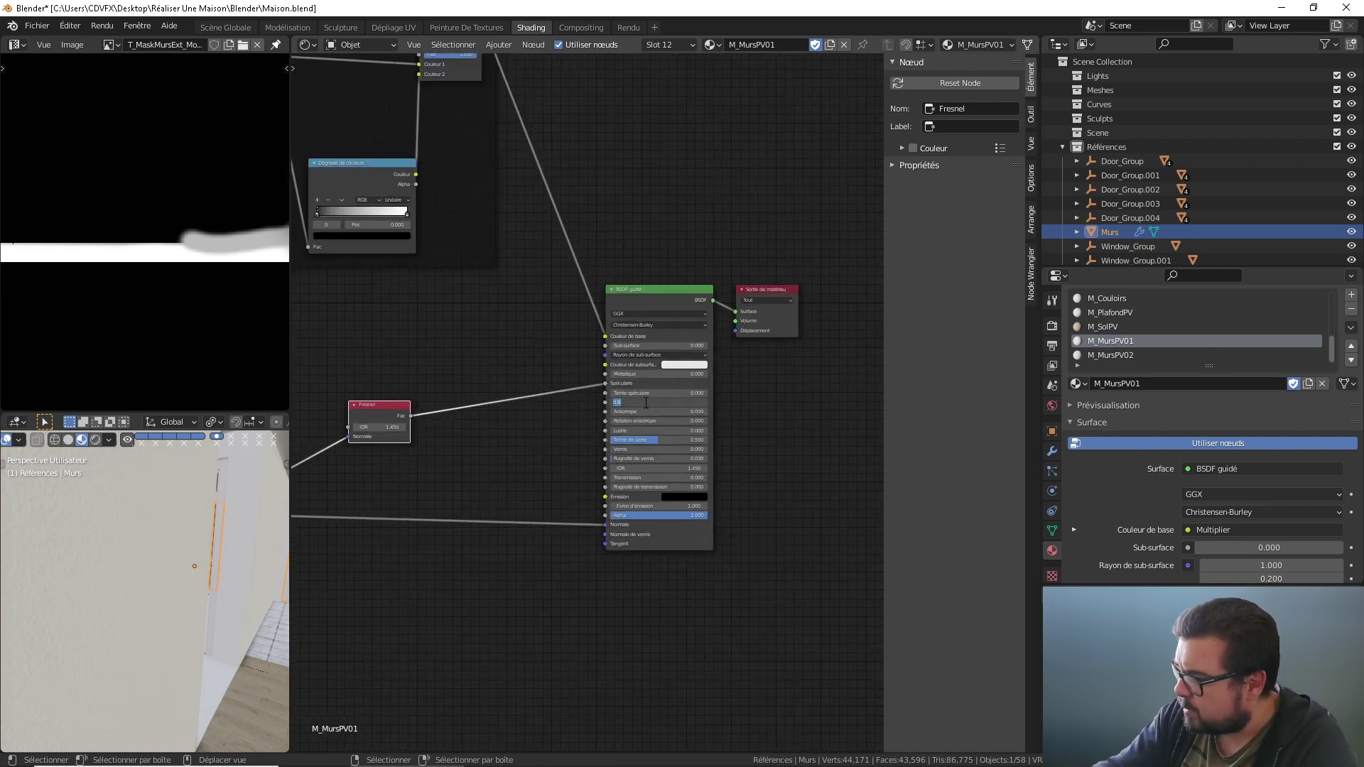
{"action": "type", "text": "0.6"}
{"action": "key", "text": "Return"}
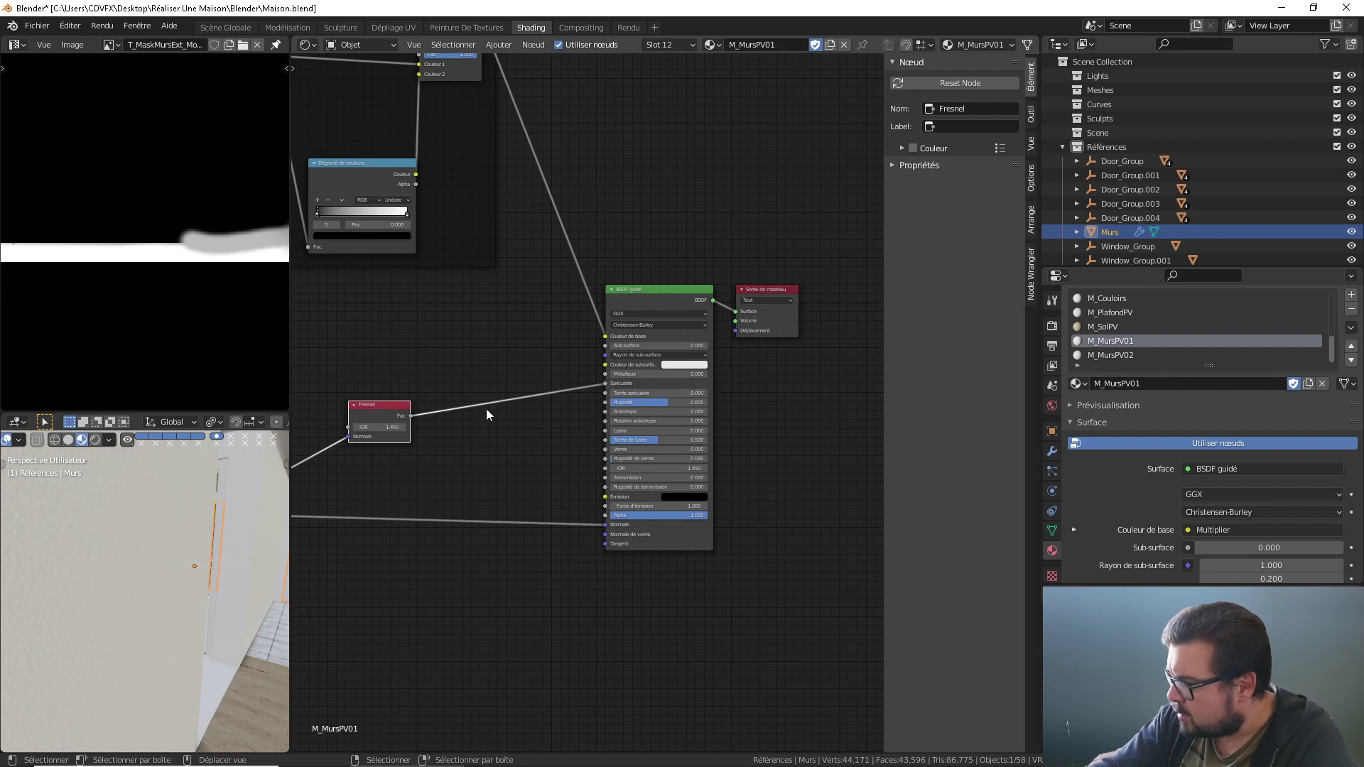
Step: Set the Fresnel IOR to 1.07 and align the node with the BSDF guidé Spéculaire input
{"action": "left_click", "coordinate": [398, 426]}
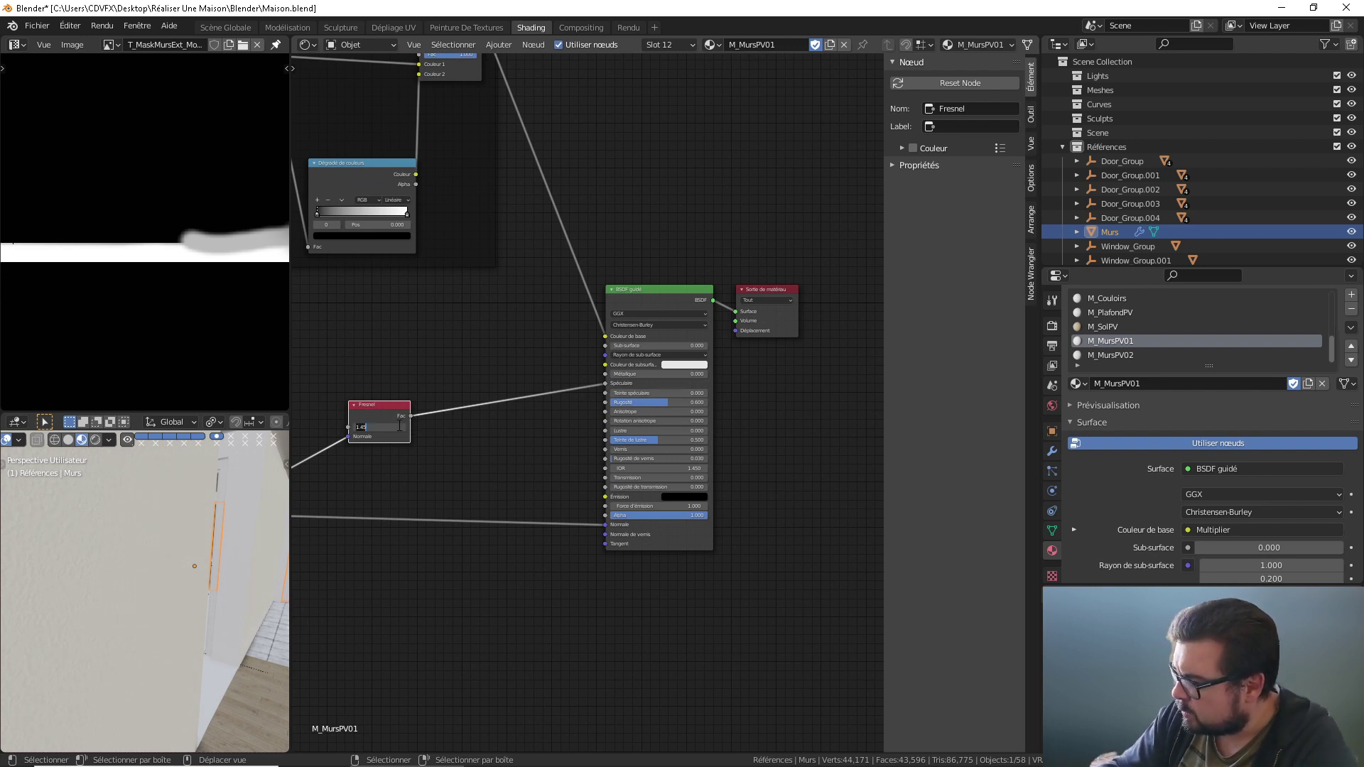
{"action": "type", "text": "1.07"}
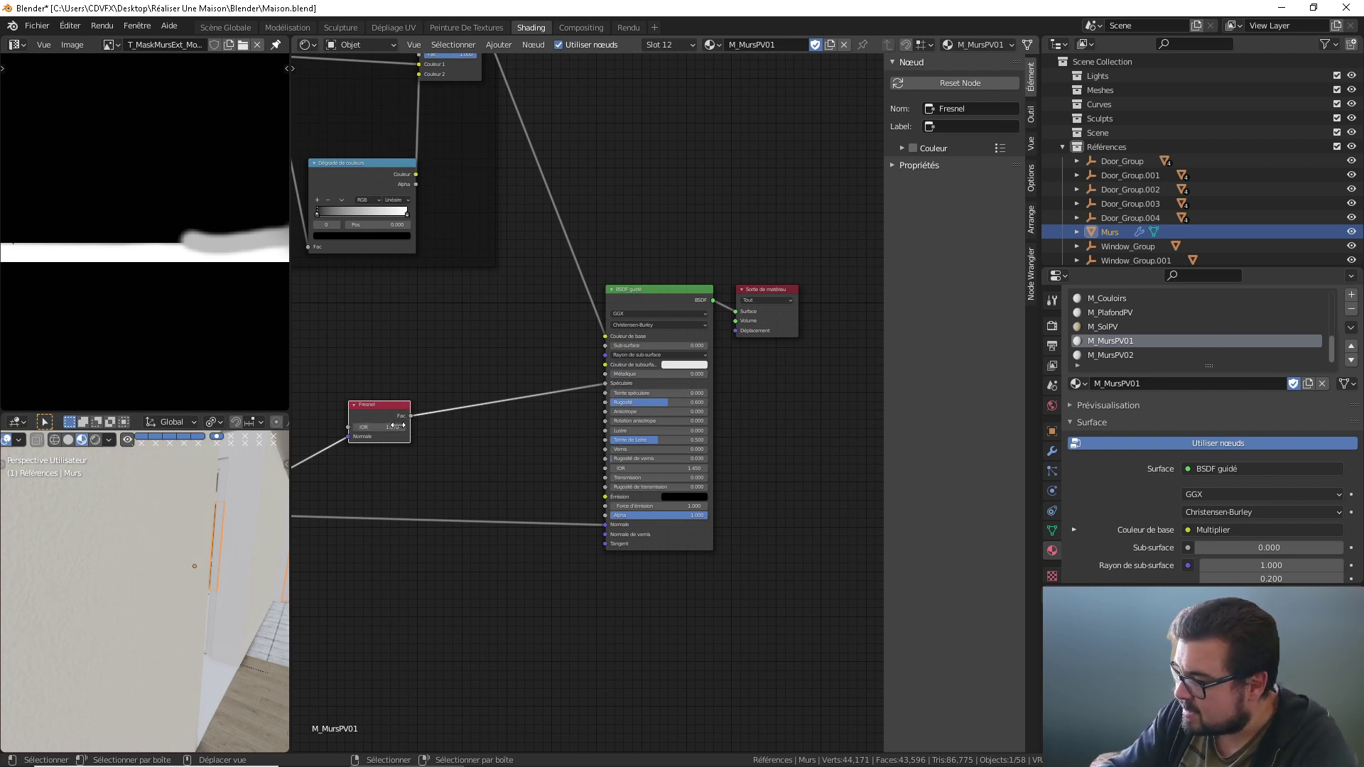
{"action": "key", "text": "Return"}
{"action": "left_click_drag", "start_coordinate": [393, 403], "coordinate": [441, 374]}
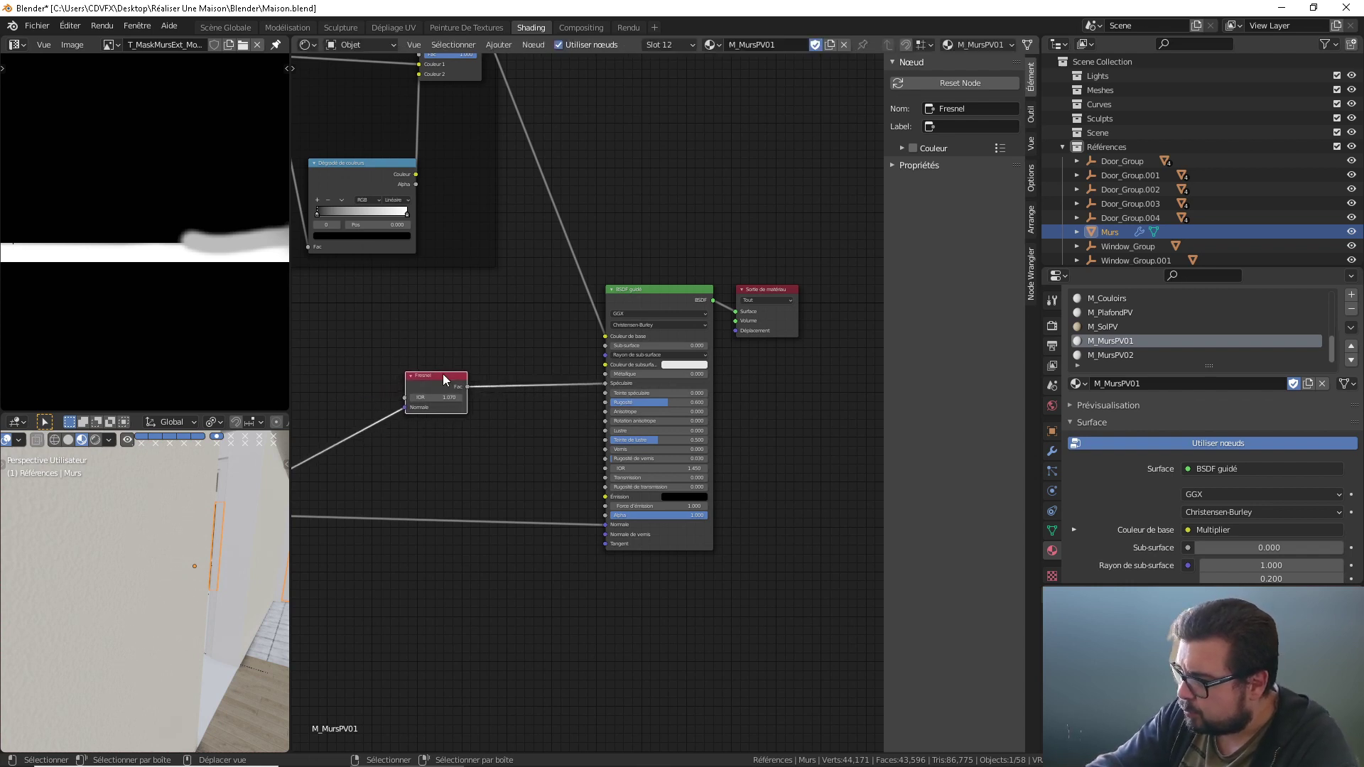
{"action": "middle_click_drag", "start_coordinate": [442, 374], "coordinate": [559, 362]}
{"action": "middle_click_drag", "start_coordinate": [151, 453], "coordinate": [156, 493]}
{"action": "middle_click_drag", "start_coordinate": [426, 401], "coordinate": [451, 411]}
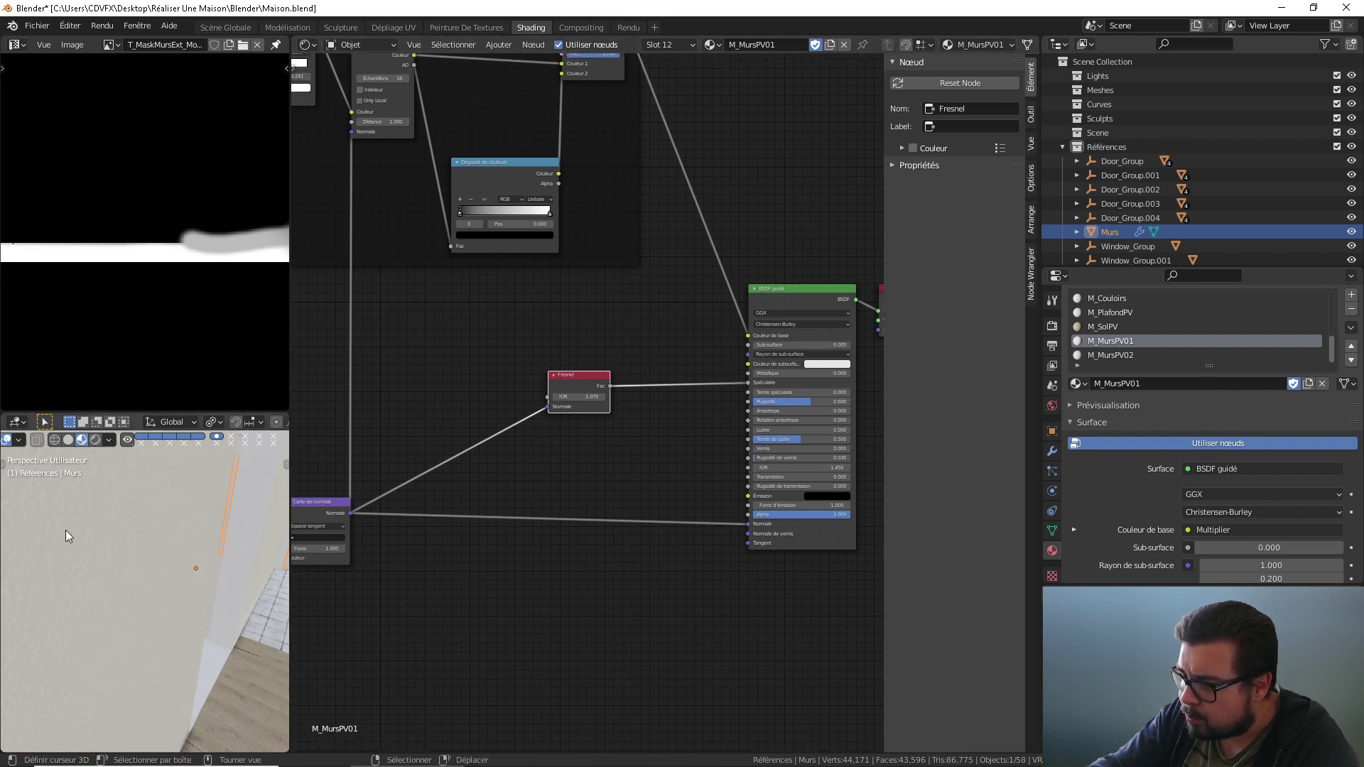
{"action": "middle_click_drag", "start_coordinate": [66, 530], "coordinate": [91, 523]}
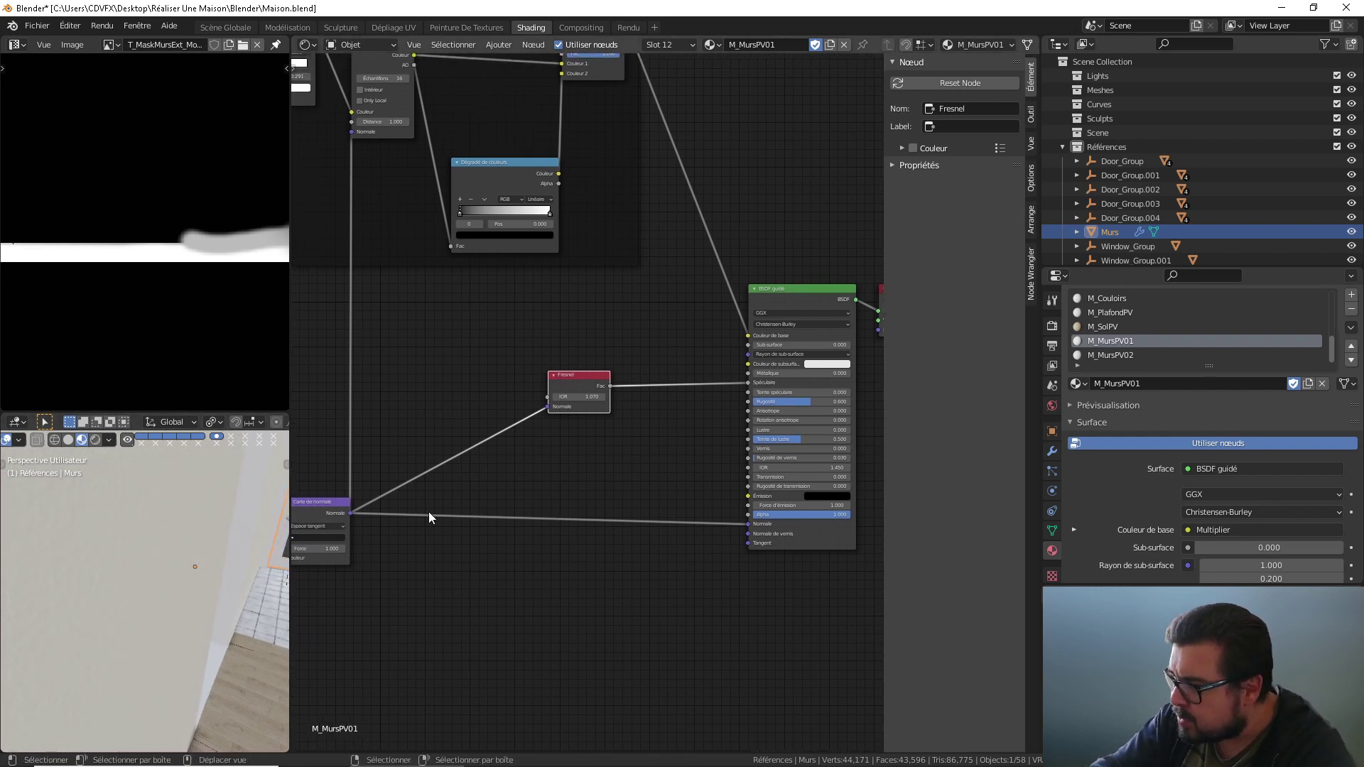
Step: Set the X and Y scale of the Placage node to 5
{"action": "scroll", "coordinate": [428, 511], "scroll_direction": "left", "scroll_amount": 10, "text": "ctrl"}
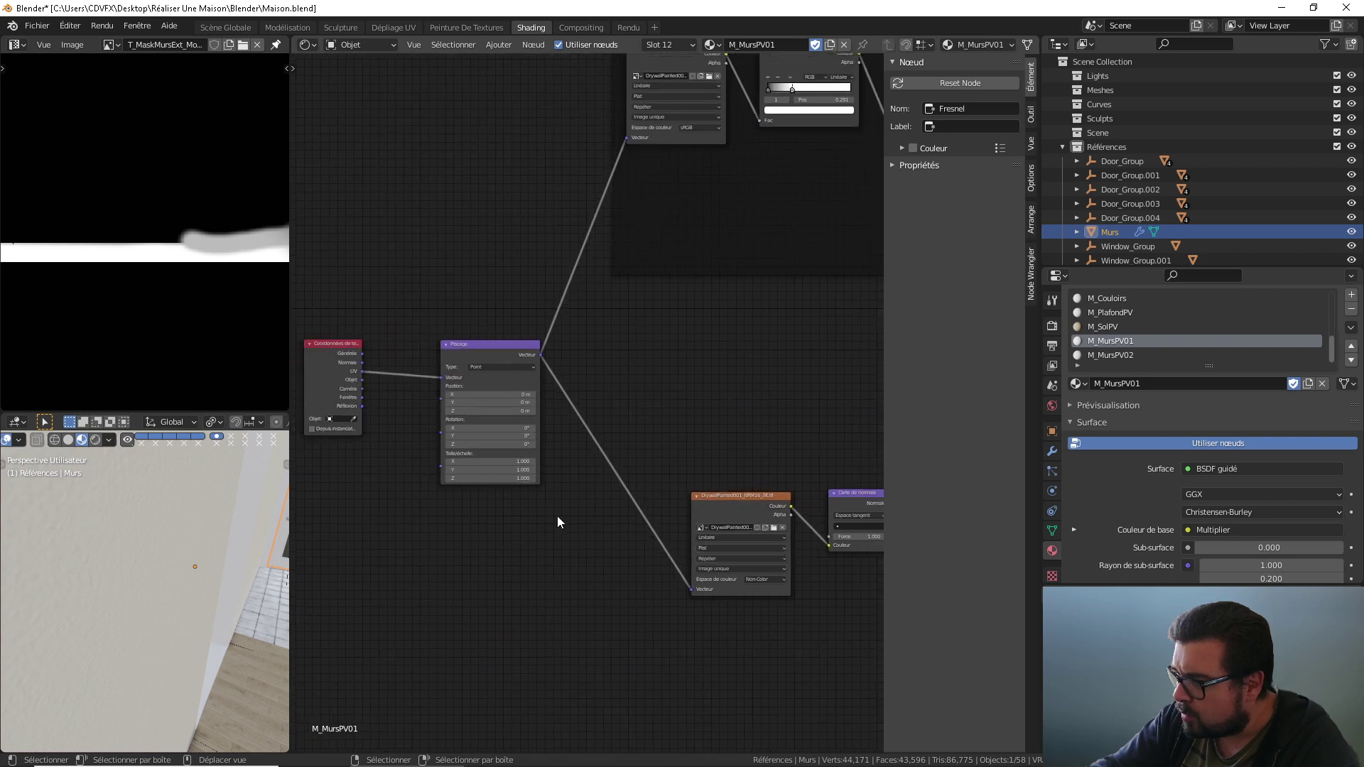
{"action": "scroll", "coordinate": [558, 519], "scroll_direction": "up", "scroll_amount": 2}
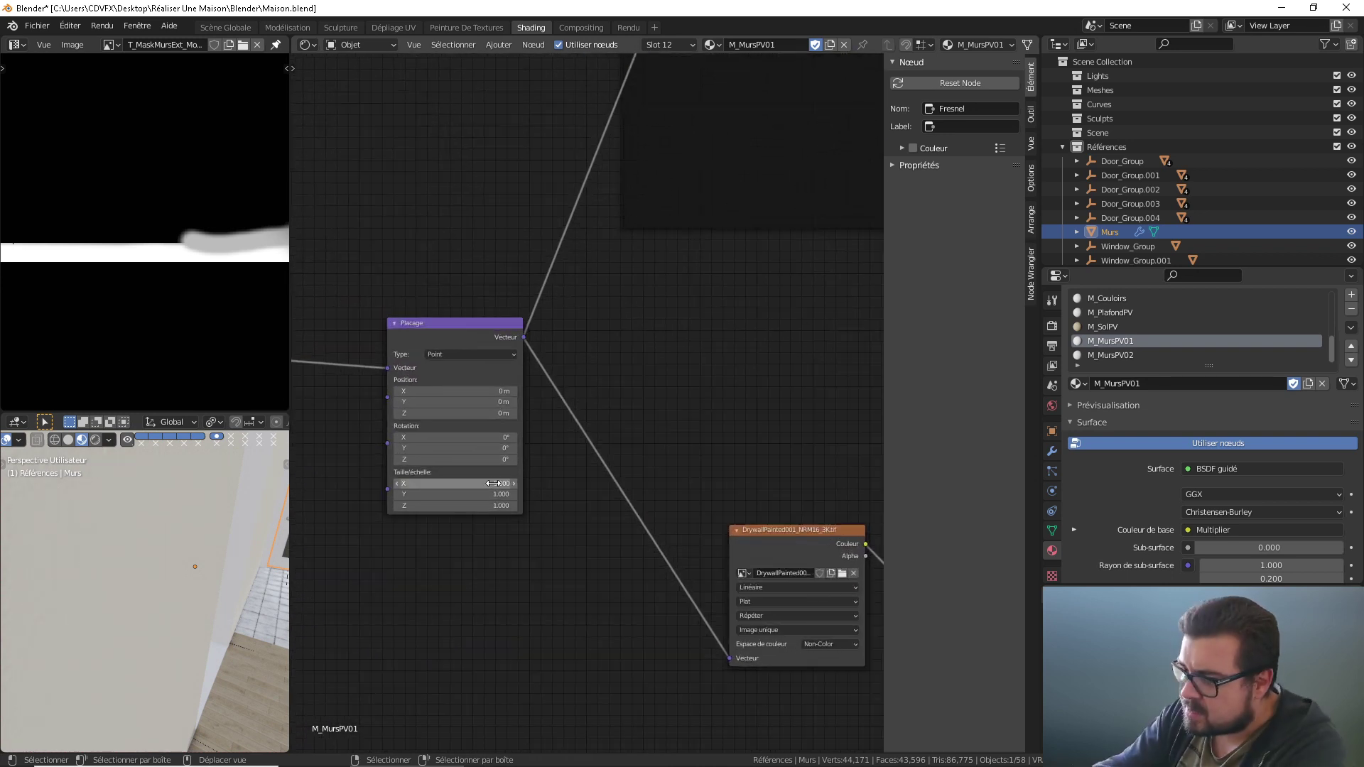
{"action": "left_click_drag", "start_coordinate": [493, 483], "coordinate": [493, 494]}
{"action": "type", "text": "5"}
{"action": "key", "text": "Return"}
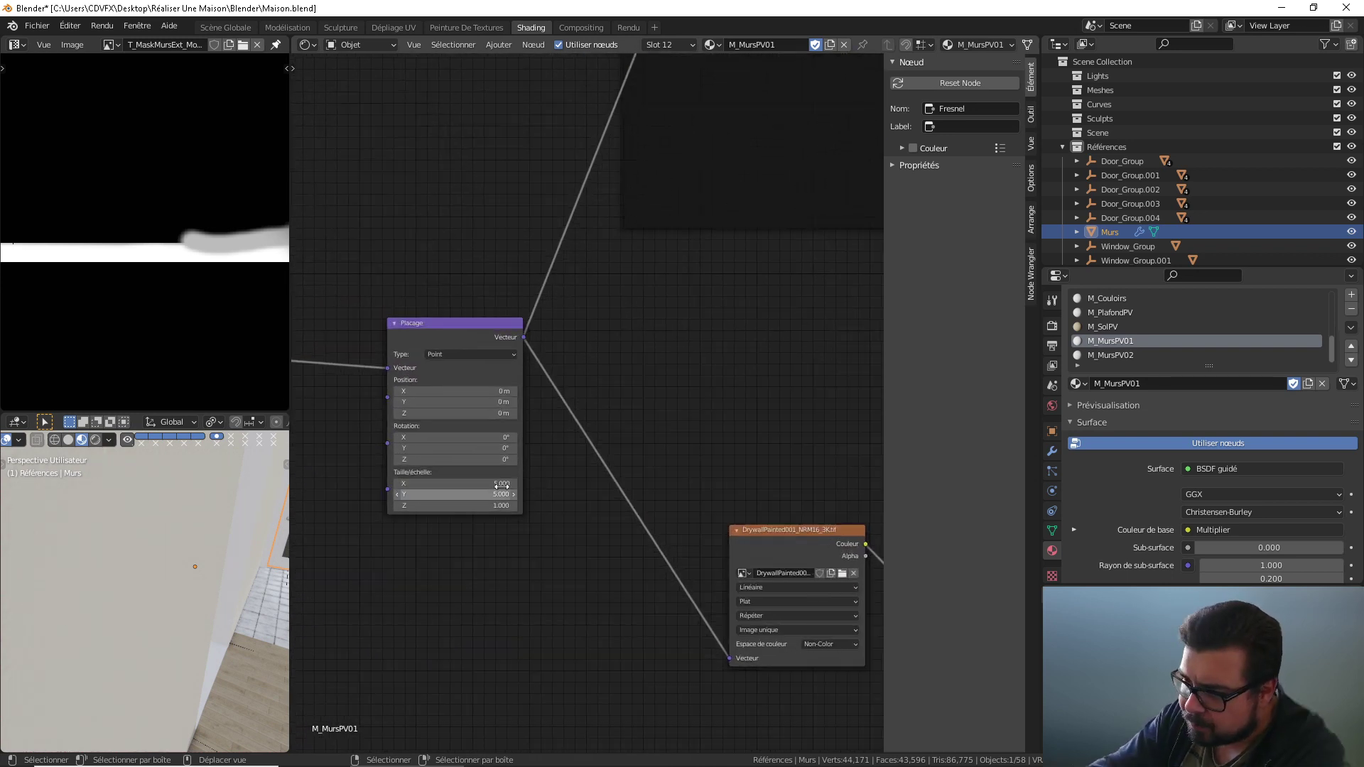
Step: Copy the complete M_MursPV01 node tree and paste it into M_MursPV02 in place of the default nodes
{"action": "scroll", "coordinate": [249, 549], "scroll_direction": "down", "scroll_amount": 2}
{"action": "scroll", "coordinate": [590, 479], "scroll_direction": "down", "scroll_amount": 5}
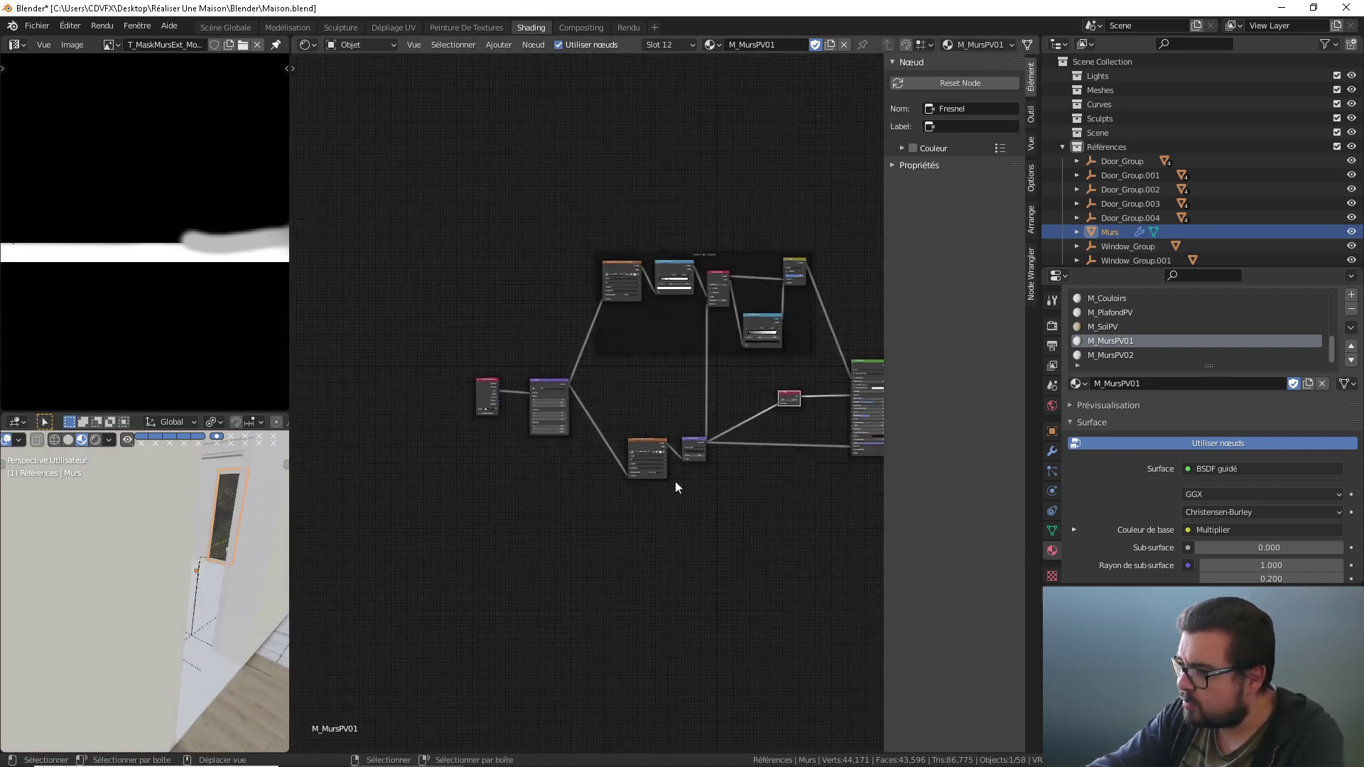
{"action": "key", "text": "Home"}
{"action": "left_click_drag", "start_coordinate": [798, 267], "coordinate": [373, 634]}
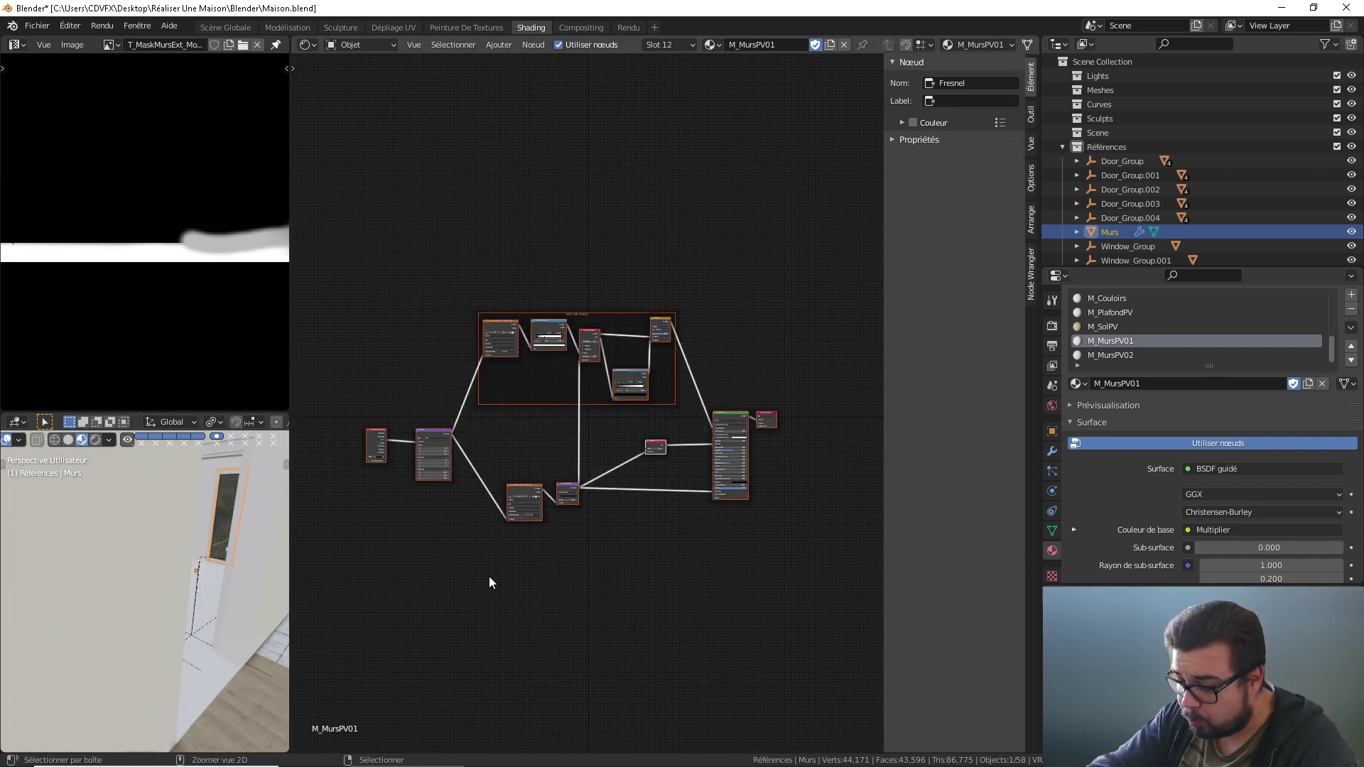
{"action": "left_click", "coordinate": [1113, 355]}
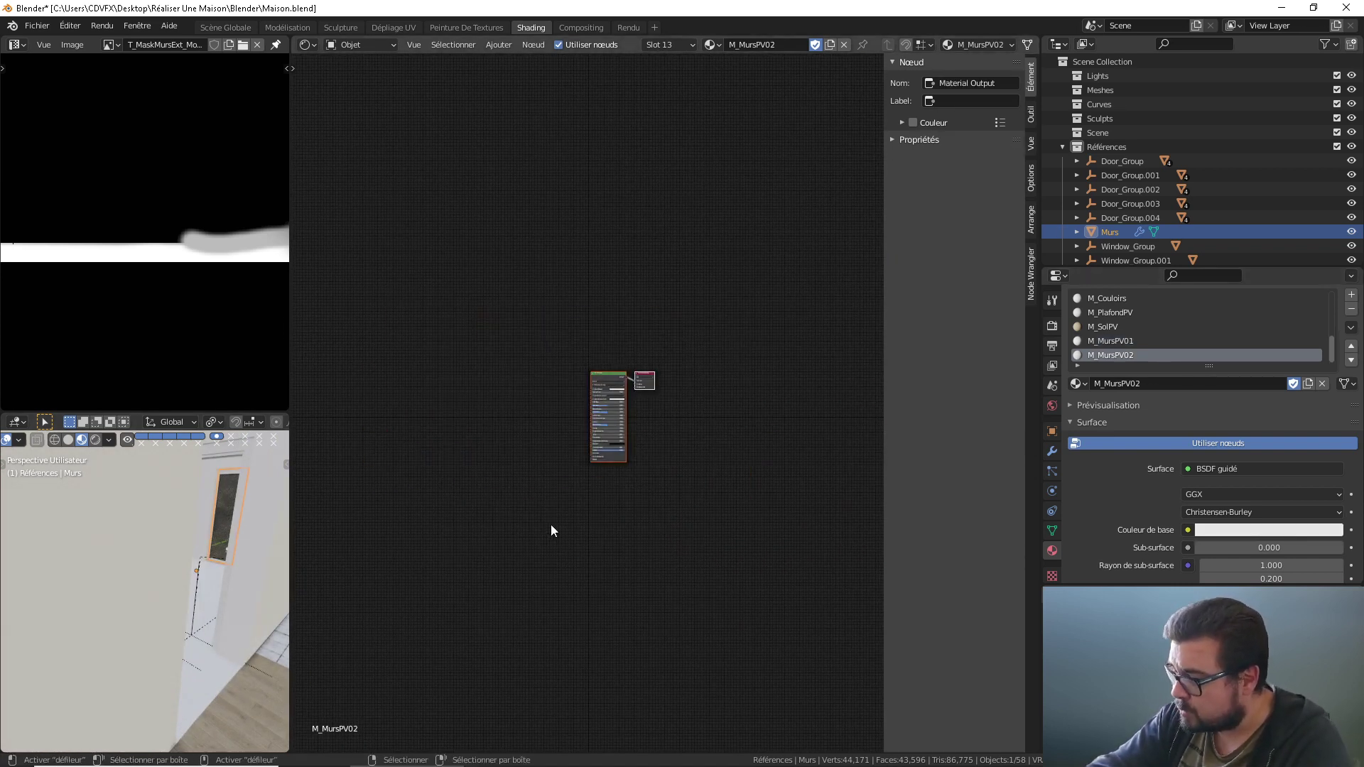
{"action": "key", "text": "x"}
{"action": "key", "text": "ctrl+v"}
{"action": "middle_click_drag", "start_coordinate": [270, 590], "coordinate": [173, 512]}
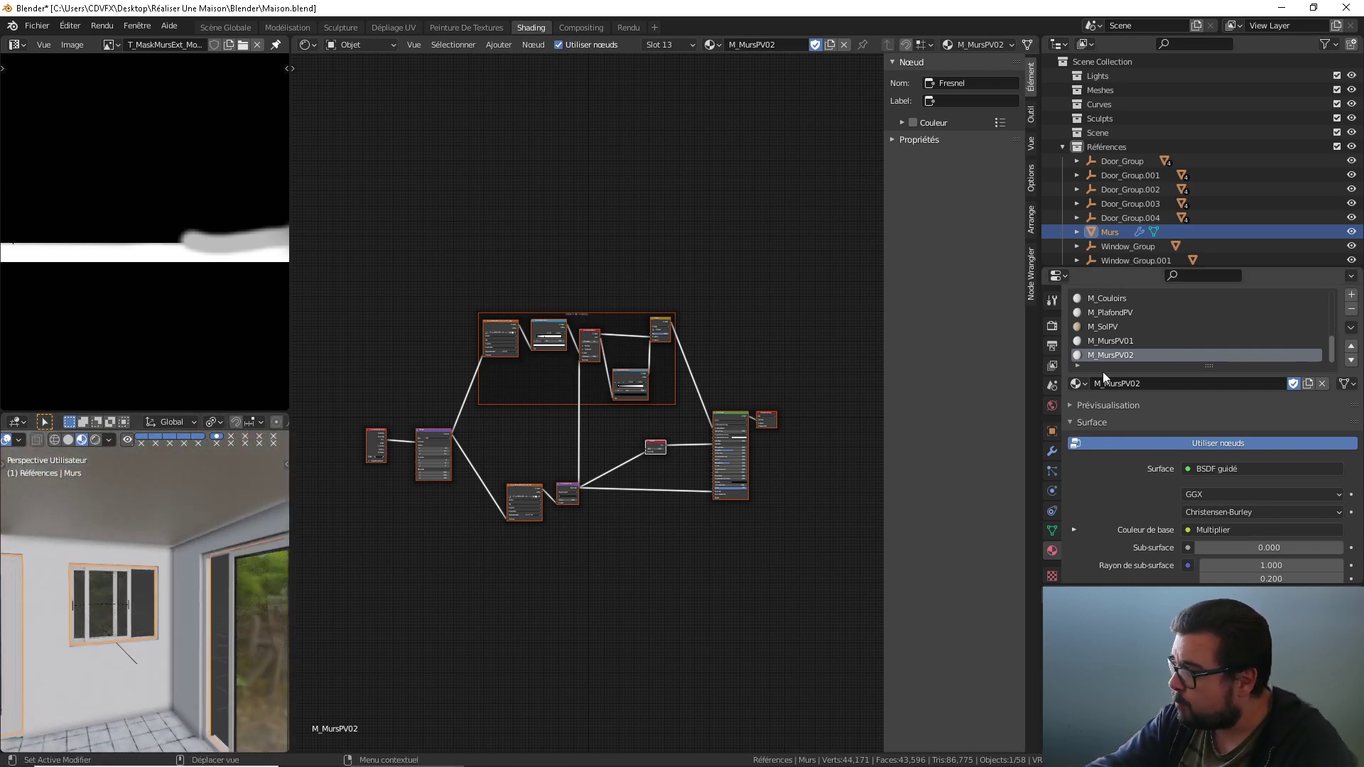
Step: Replace the default nodes of M_PlafondPV with the copied wall node tree and inspect the room
{"action": "left_click", "coordinate": [1128, 313]}
{"action": "left_click_drag", "start_coordinate": [725, 333], "coordinate": [516, 555]}
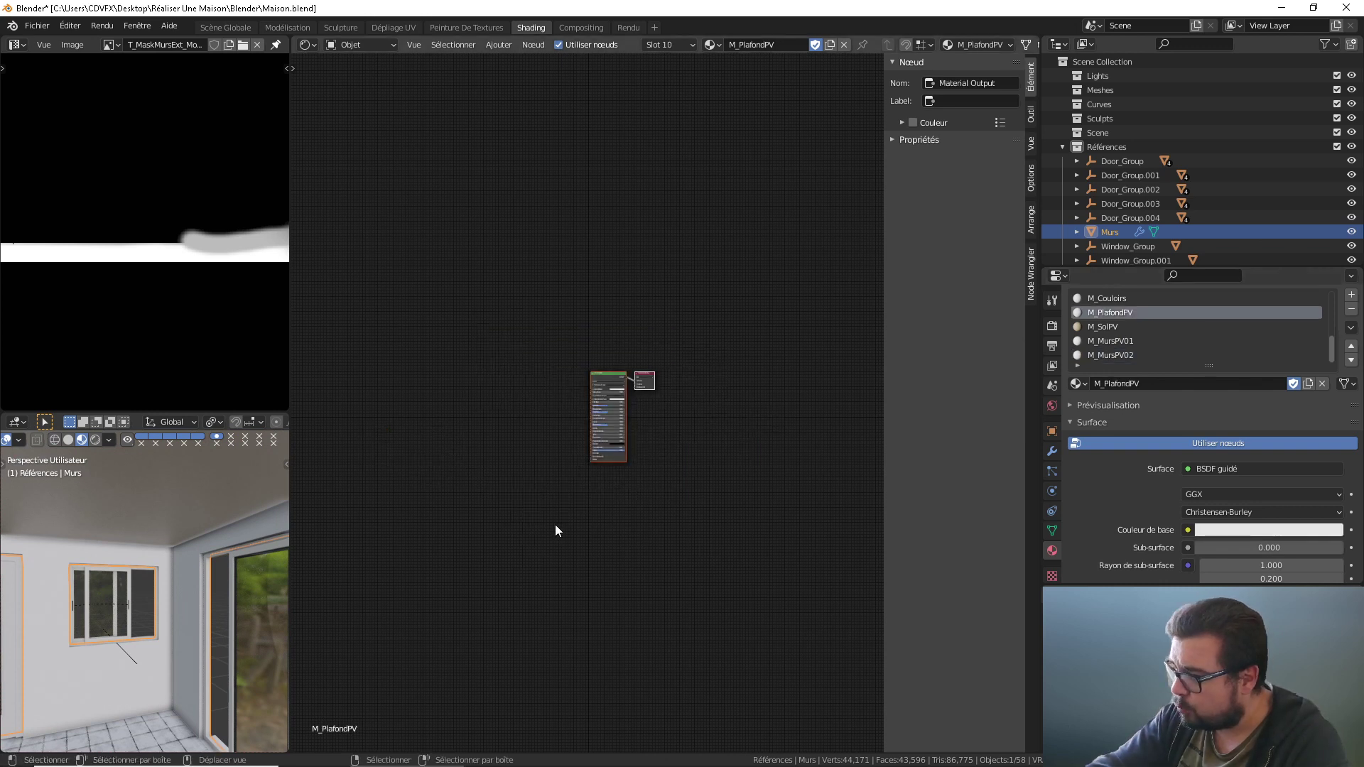
{"action": "key", "text": "x"}
{"action": "key", "text": "ctrl+v"}
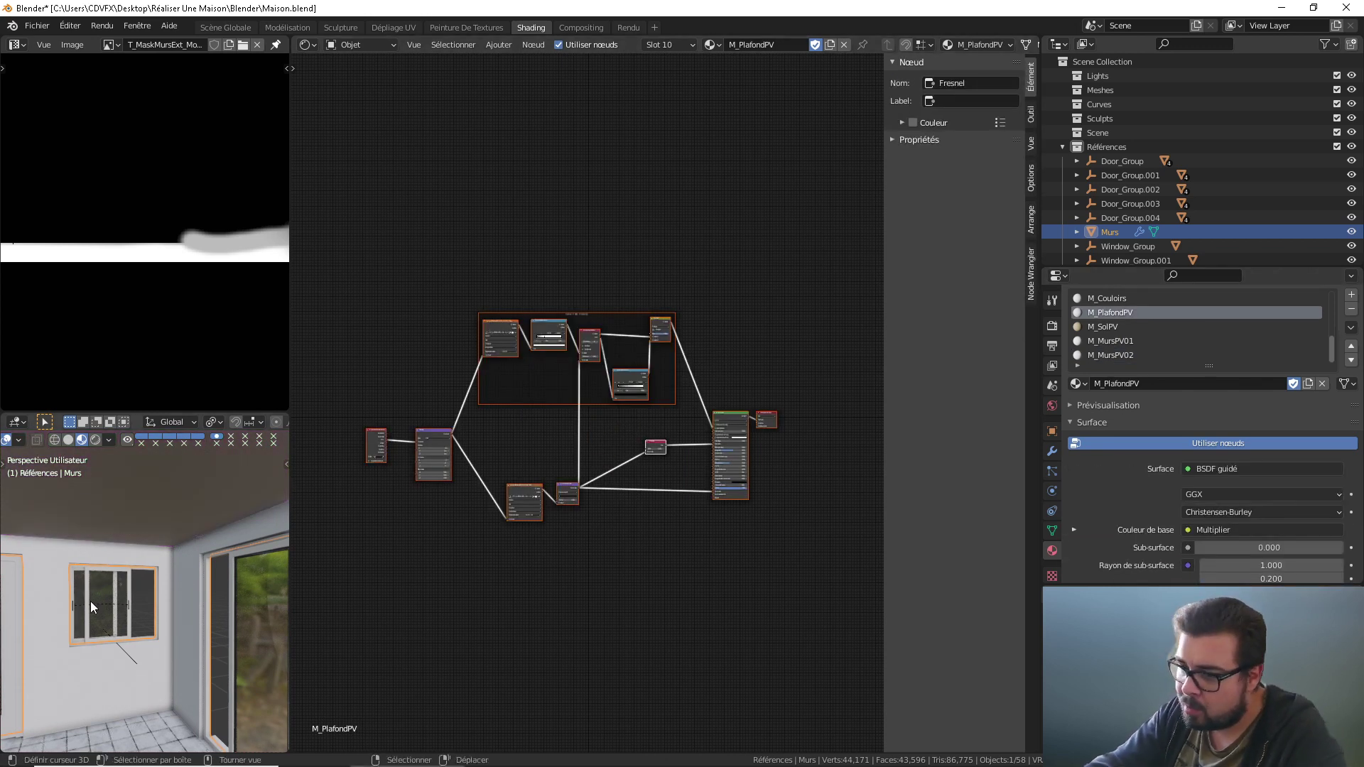
{"action": "middle_click_drag", "start_coordinate": [91, 601], "coordinate": [272, 535]}
{"action": "scroll", "coordinate": [163, 682], "scroll_direction": "up", "scroll_amount": 5}
{"action": "scroll", "coordinate": [151, 676], "scroll_direction": "down", "scroll_amount": 5}
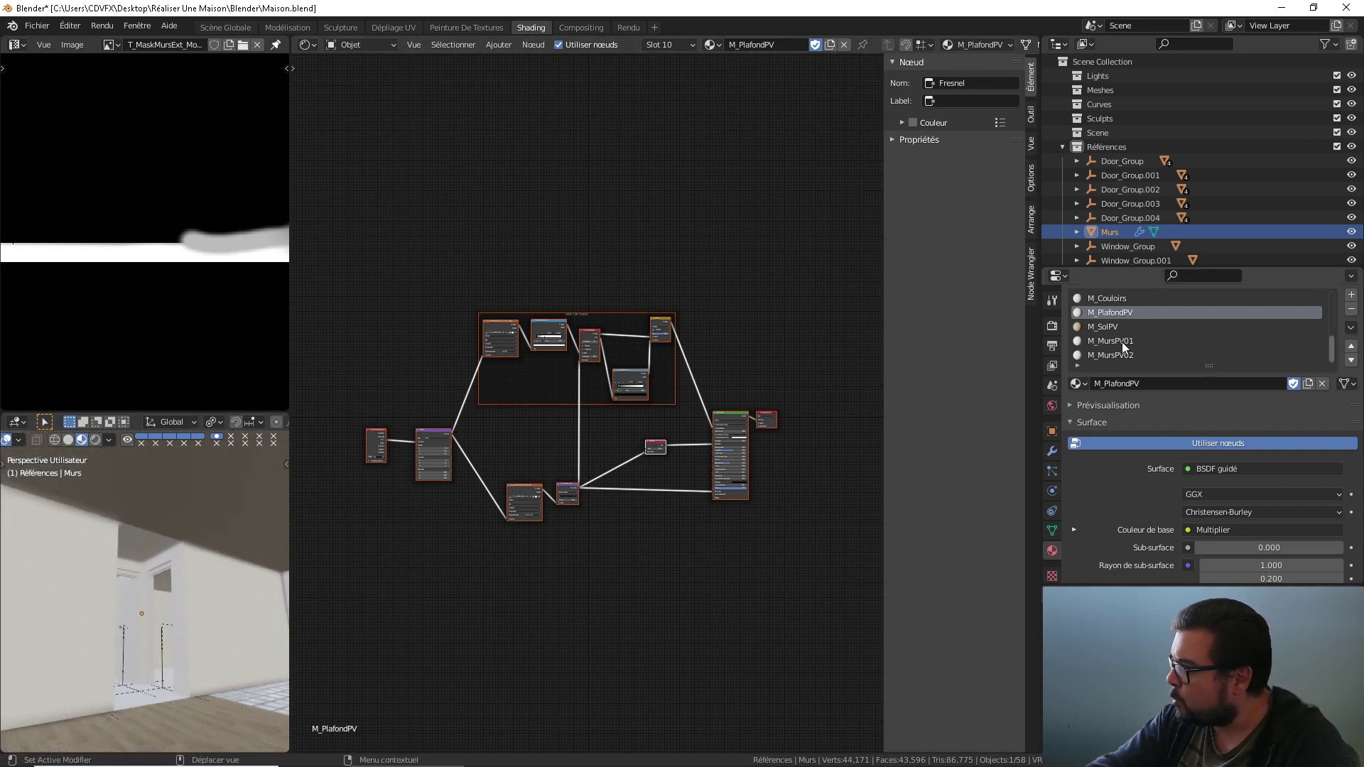
Step: Replace the default nodes of M_SolPlafondChambre02 with the copied wall node tree
{"action": "scroll", "coordinate": [1123, 343], "scroll_direction": "up", "scroll_amount": 3}
{"action": "scroll", "coordinate": [1126, 341], "scroll_direction": "up", "scroll_amount": 1}
{"action": "left_click", "coordinate": [1153, 327]}
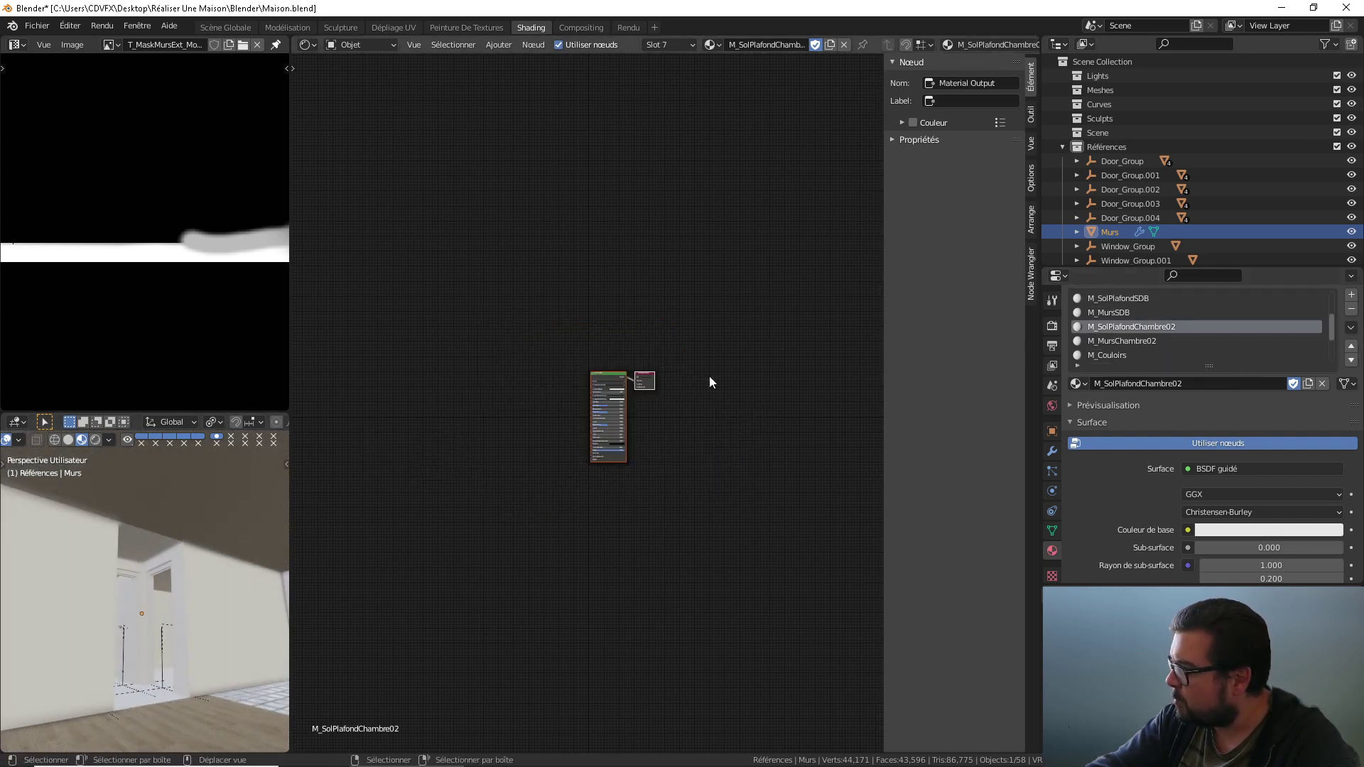
{"action": "left_click_drag", "start_coordinate": [707, 339], "coordinate": [583, 455]}
{"action": "key", "text": "x"}
{"action": "key", "text": "ctrl+z"}
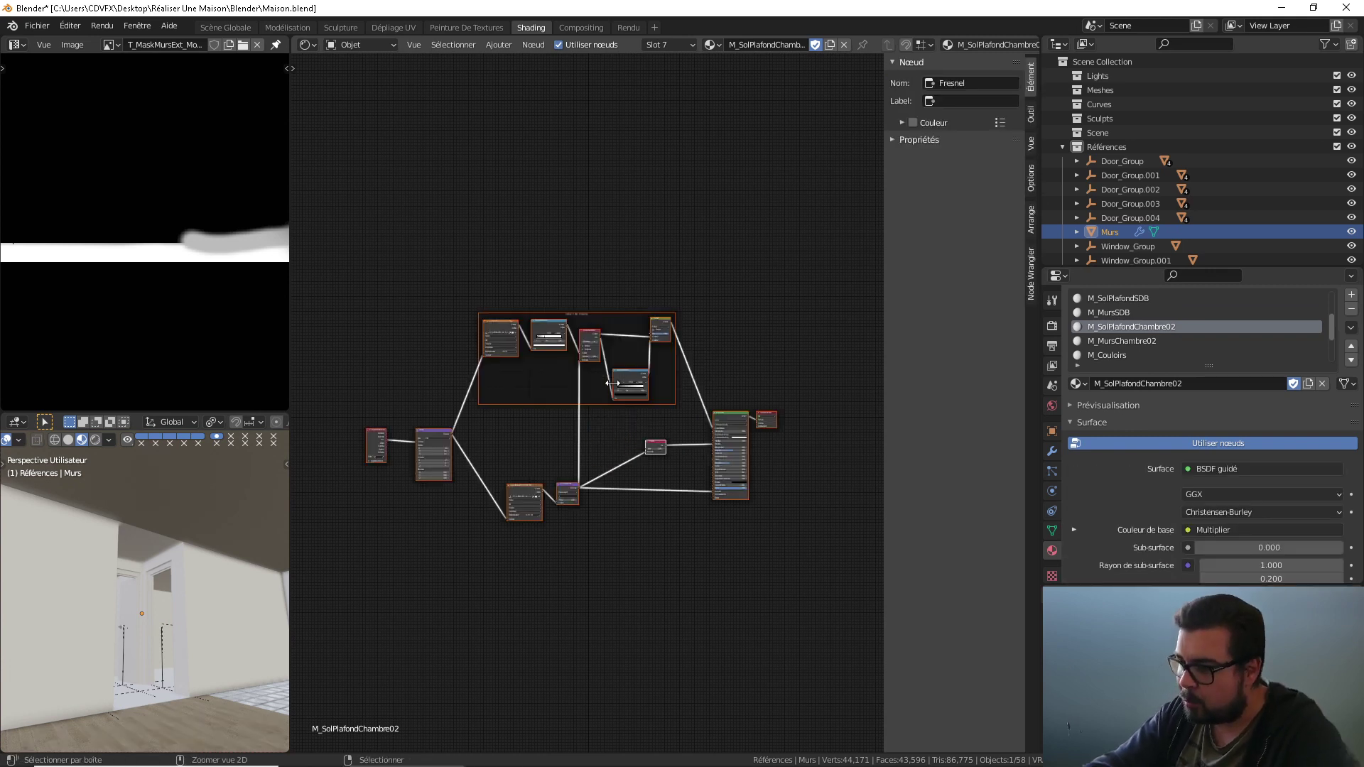
Step: Replace the default nodes of M_MursChambre02 with the copied wall node tree
{"action": "left_click", "coordinate": [1135, 343]}
{"action": "left_click_drag", "start_coordinate": [707, 335], "coordinate": [471, 523]}
{"action": "key", "text": "x"}
{"action": "key", "text": "ctrl+v"}
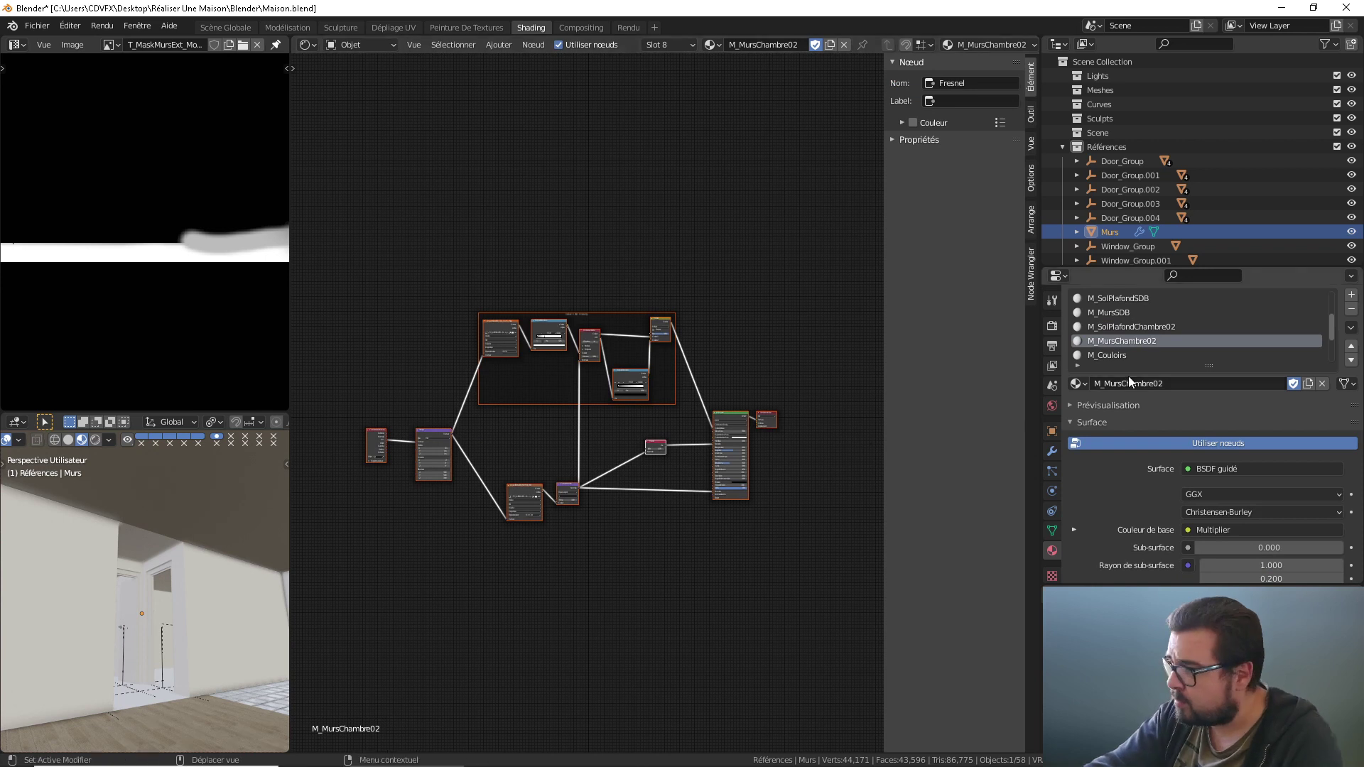
Step: Replace the default nodes of M_Couloirs with the copied wall node tree
{"action": "left_click", "coordinate": [1122, 355]}
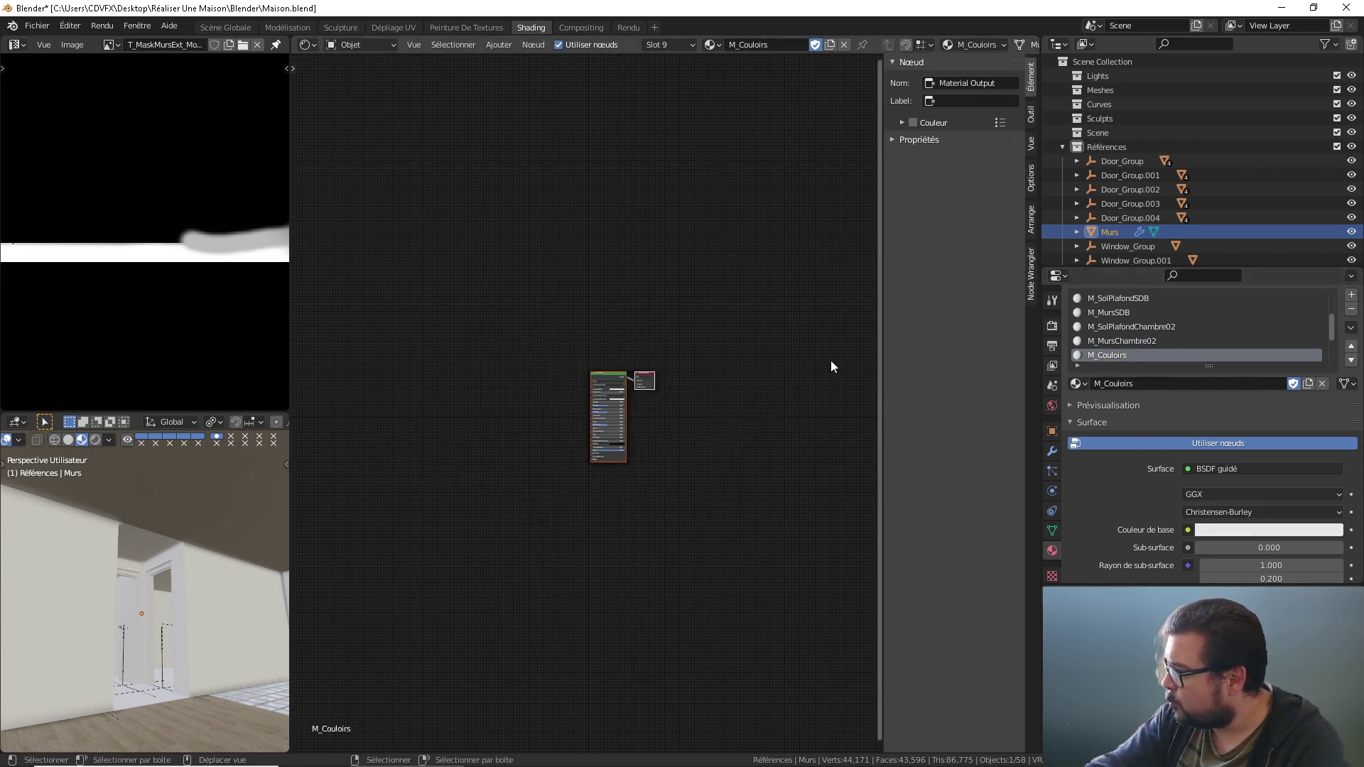
{"action": "key", "text": "a"}
{"action": "key", "text": "x"}
{"action": "key", "text": "ctrl+v"}
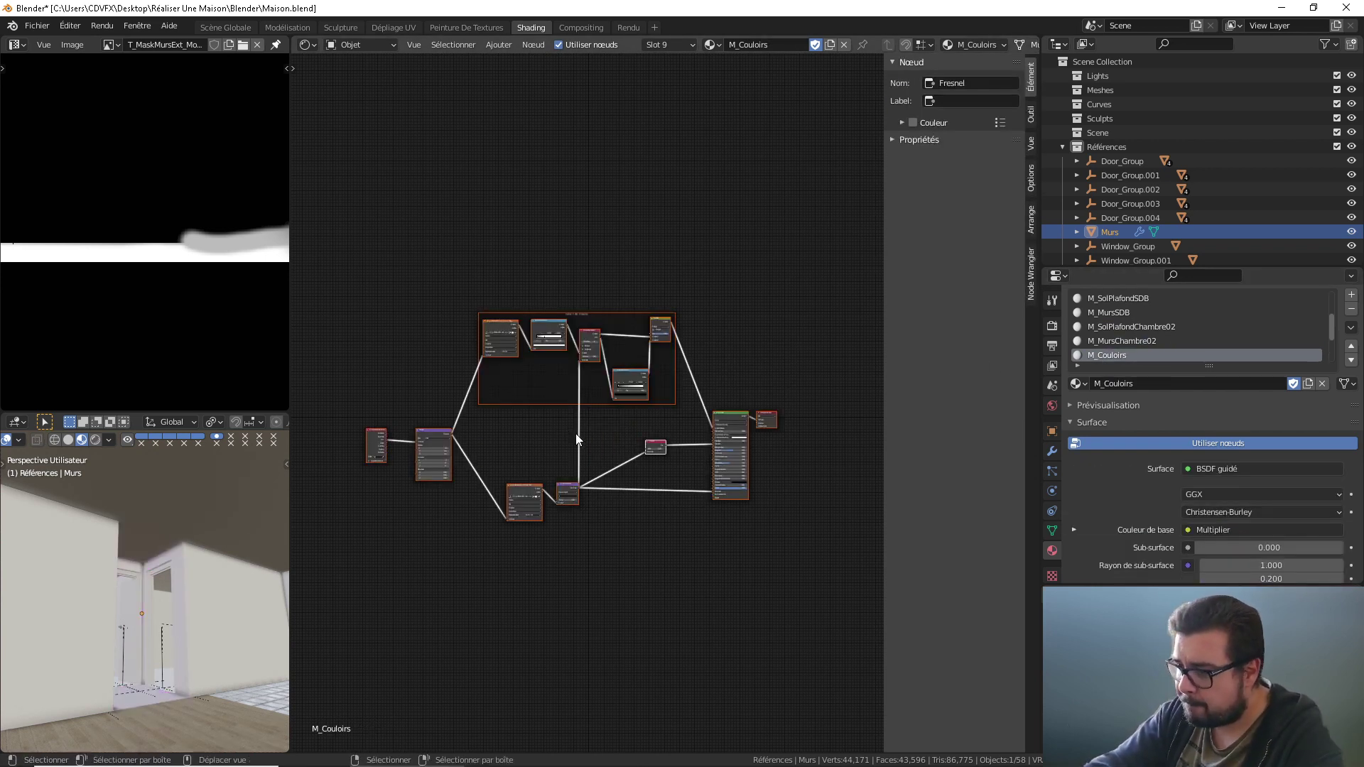
{"action": "scroll", "coordinate": [1162, 348], "scroll_direction": "down", "scroll_amount": 1}
{"action": "scroll", "coordinate": [1162, 347], "scroll_direction": "down", "scroll_amount": 1}
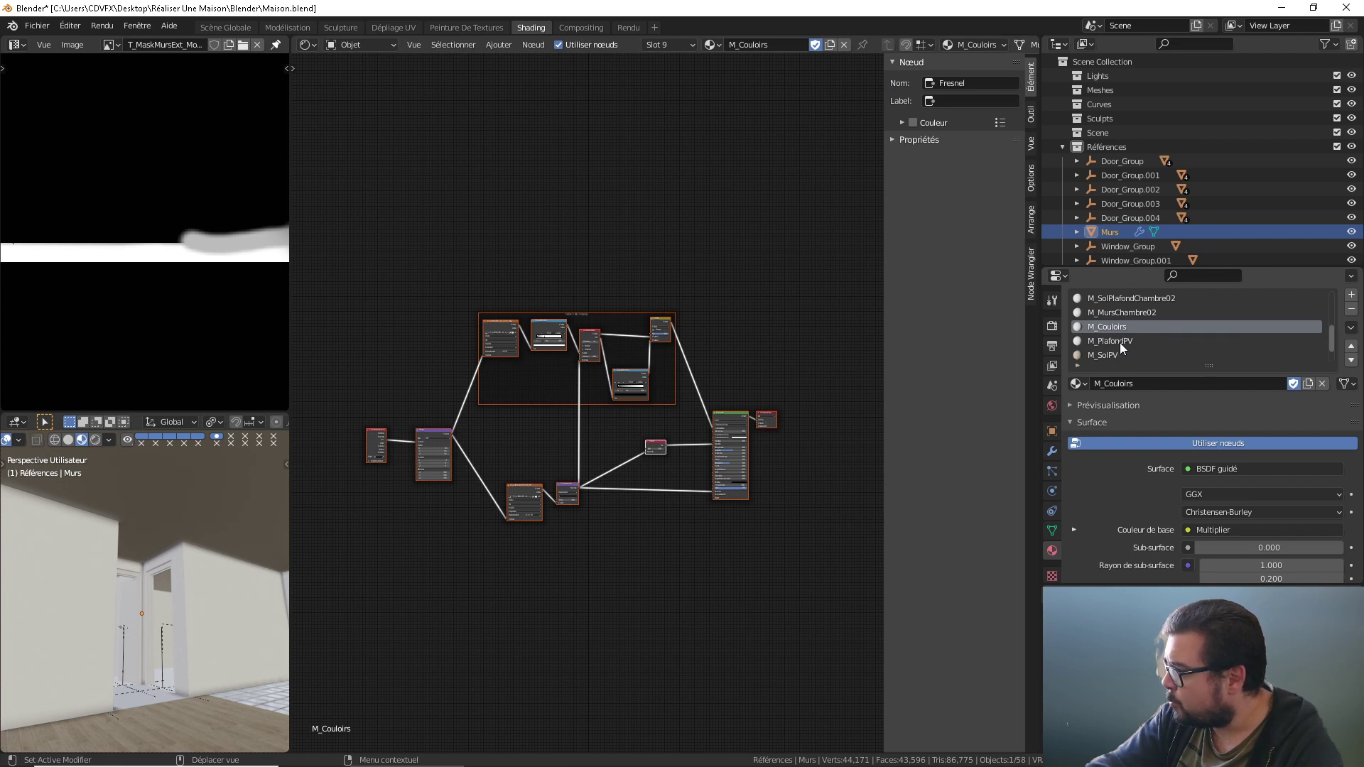
Step: Check the node trees of M_PlafondPV, M_SolPlafondChambre02, M_MursSDB and M_SolPlafondSDB
{"action": "left_click", "coordinate": [1122, 342]}
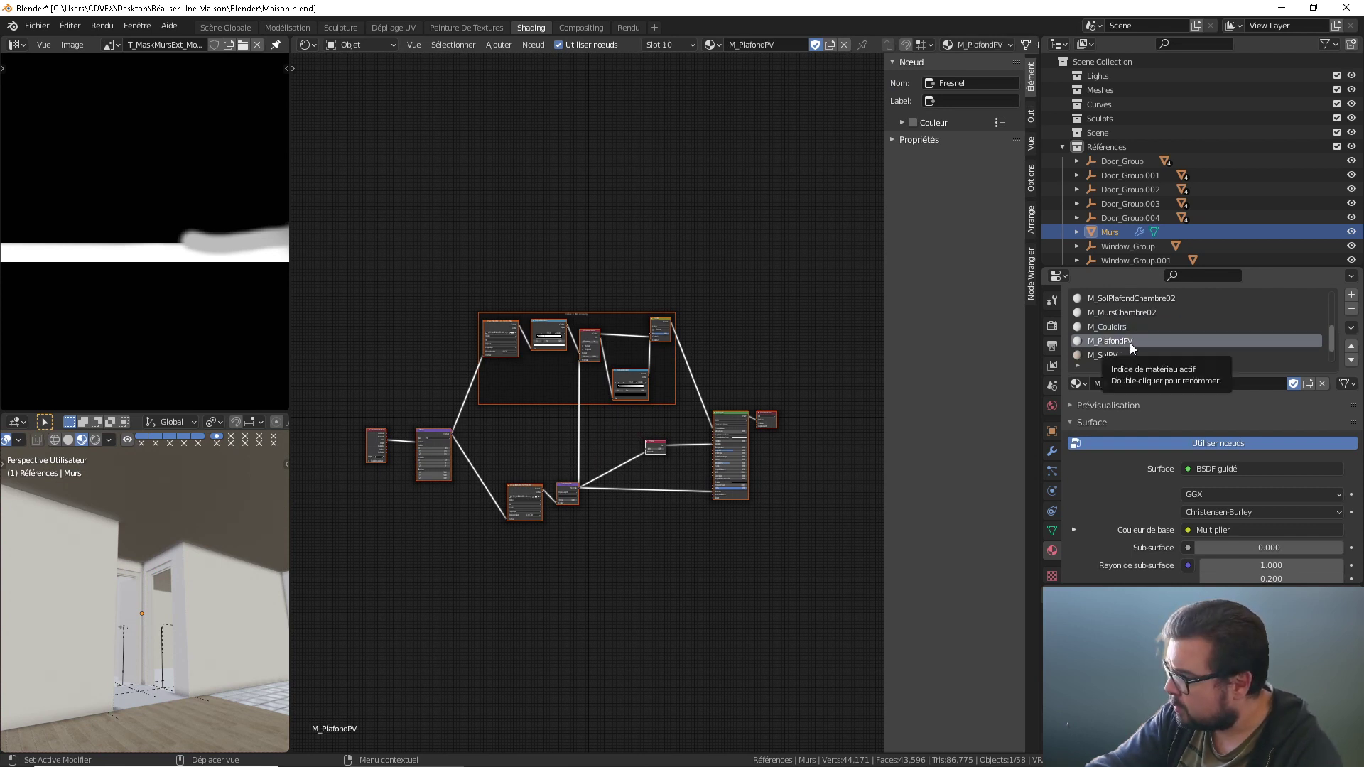
{"action": "scroll", "coordinate": [1123, 317], "scroll_direction": "up", "scroll_amount": 1}
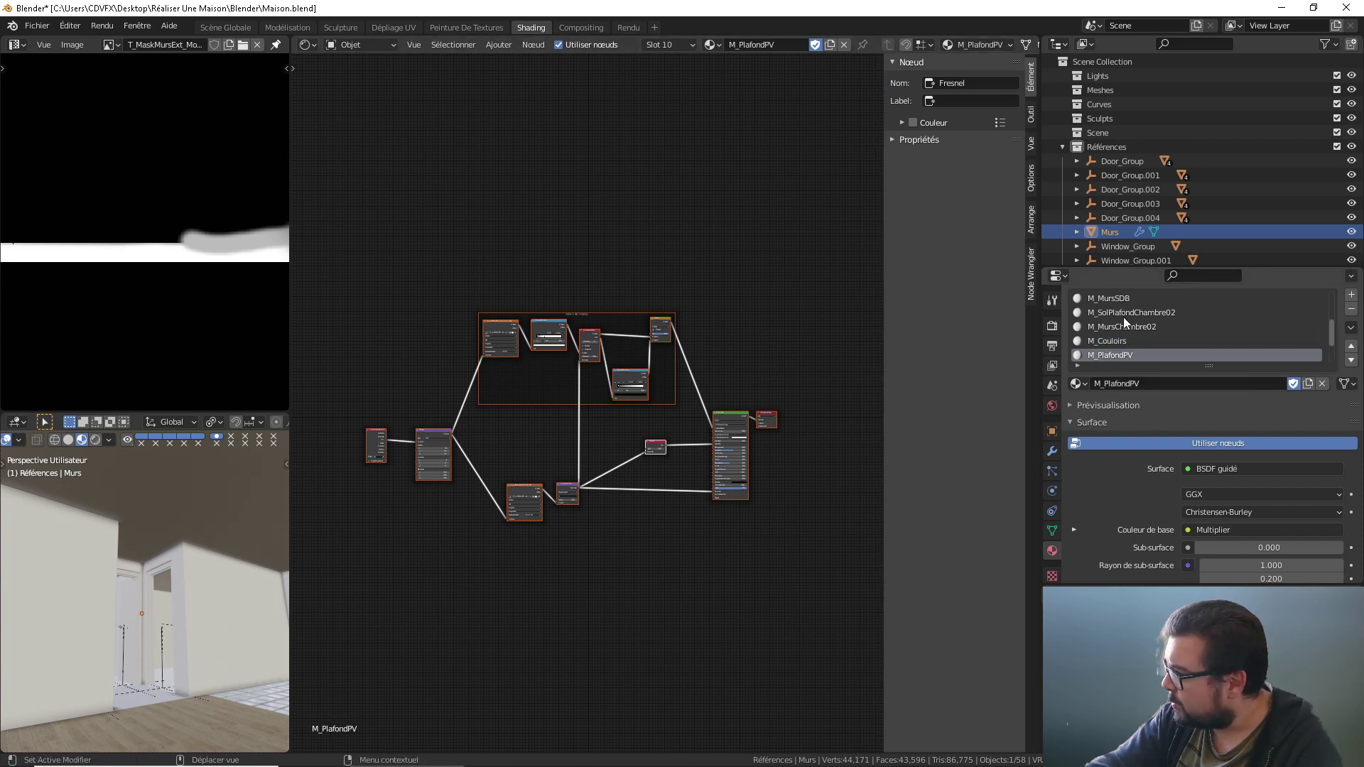
{"action": "left_click", "coordinate": [1136, 314]}
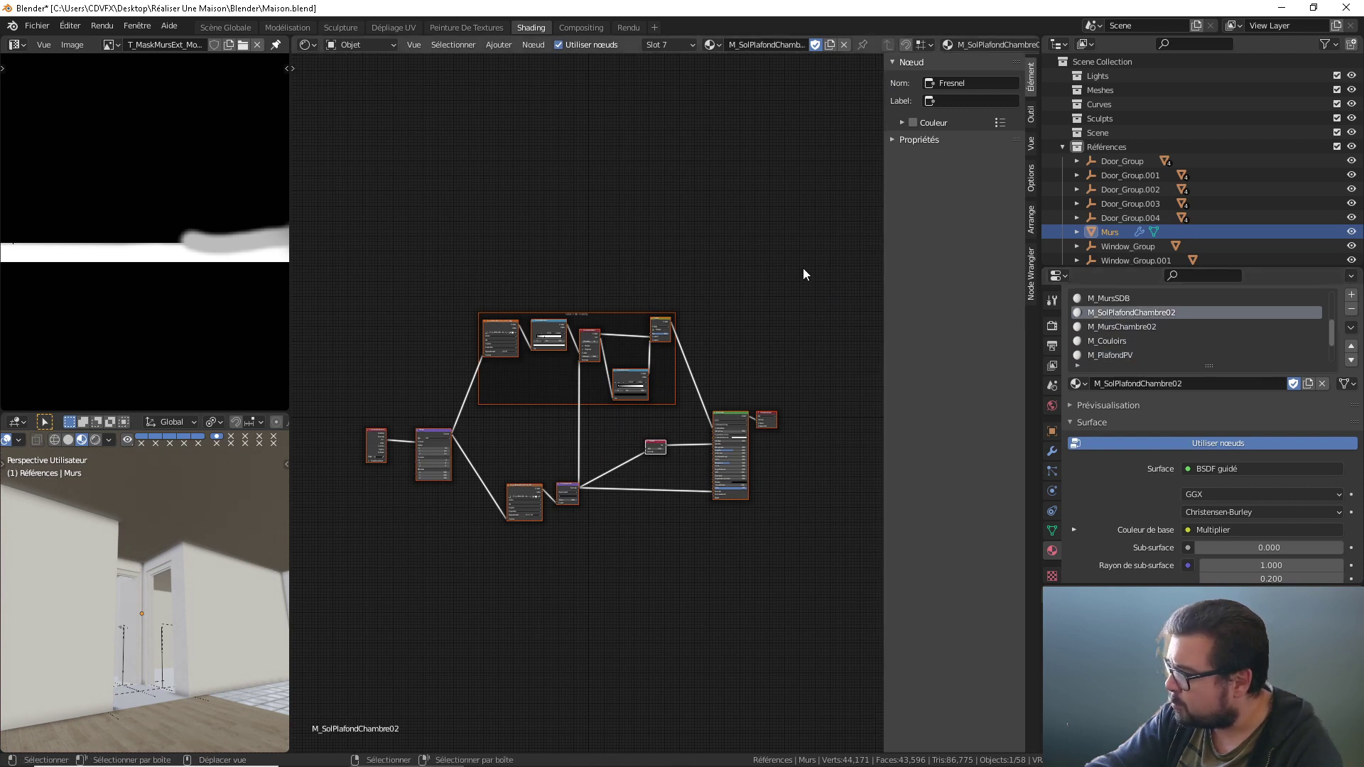
{"action": "left_click", "coordinate": [1135, 299]}
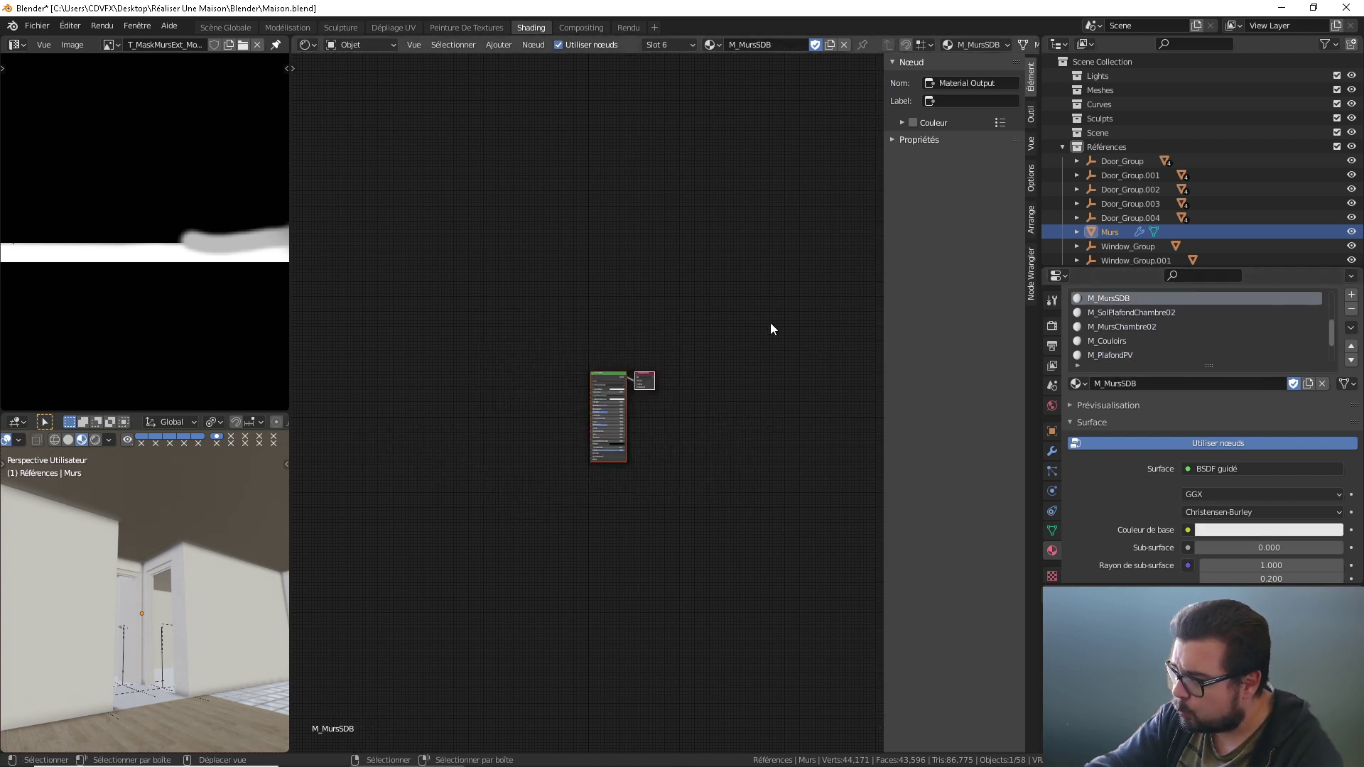
{"action": "scroll", "coordinate": [1138, 327], "scroll_direction": "up", "scroll_amount": 3}
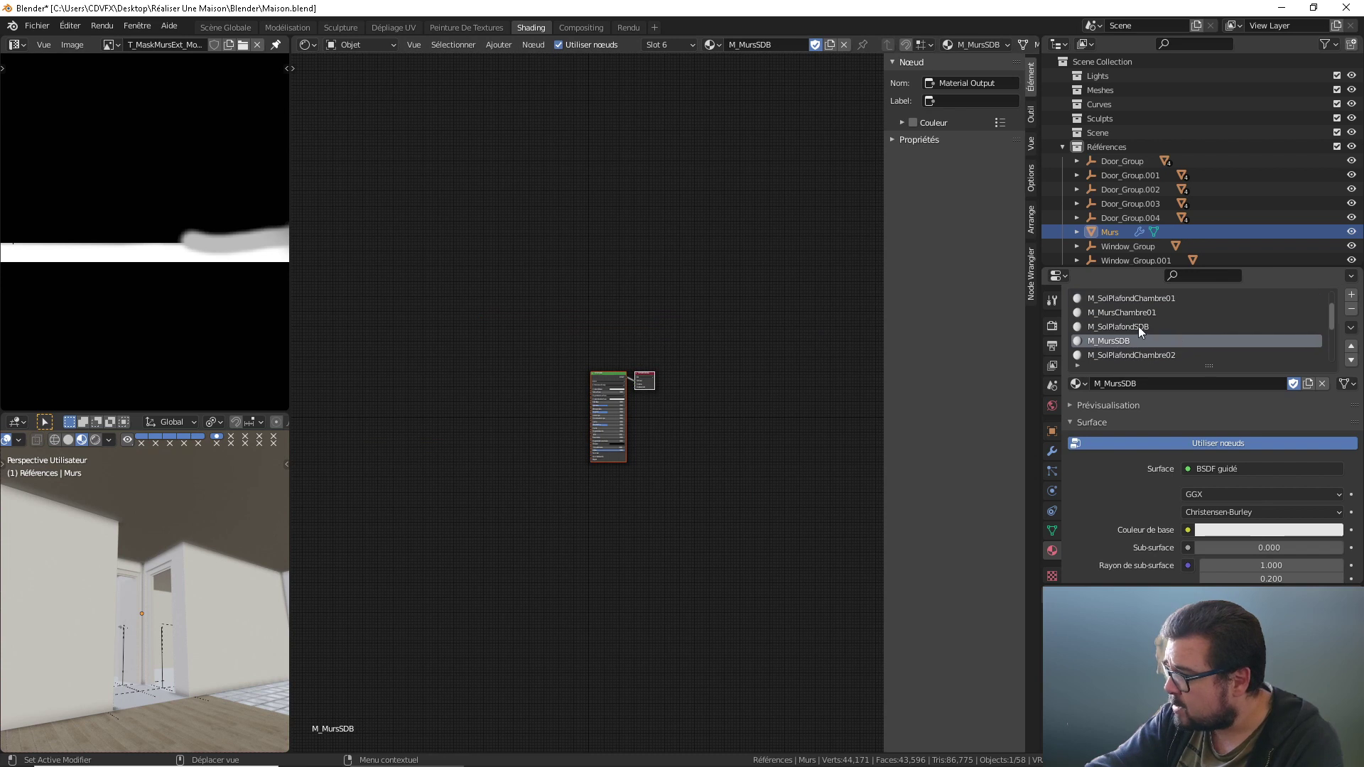
{"action": "left_click", "coordinate": [1130, 329]}
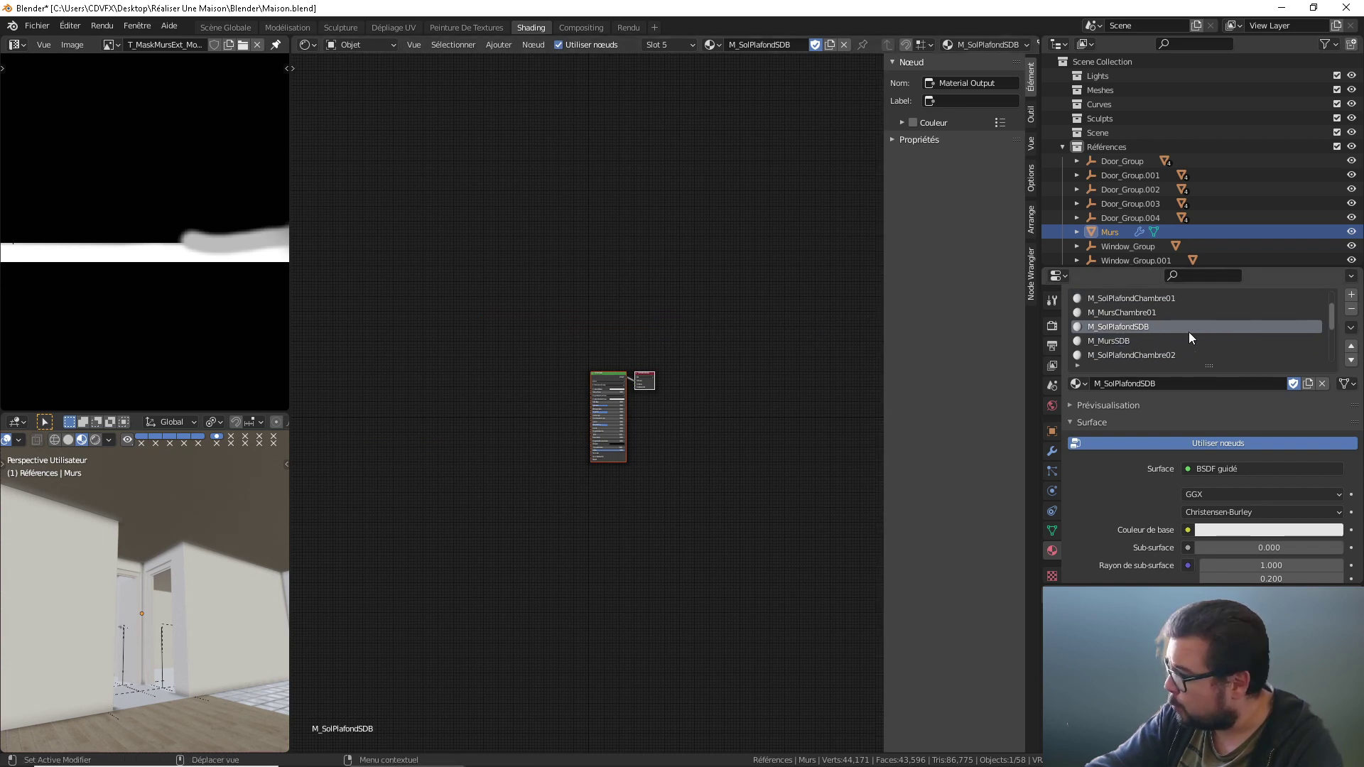
Step: Replace the default nodes of M_MursChambre01 with the copied wall node tree
{"action": "scroll", "coordinate": [1156, 340], "scroll_direction": "up", "scroll_amount": 1}
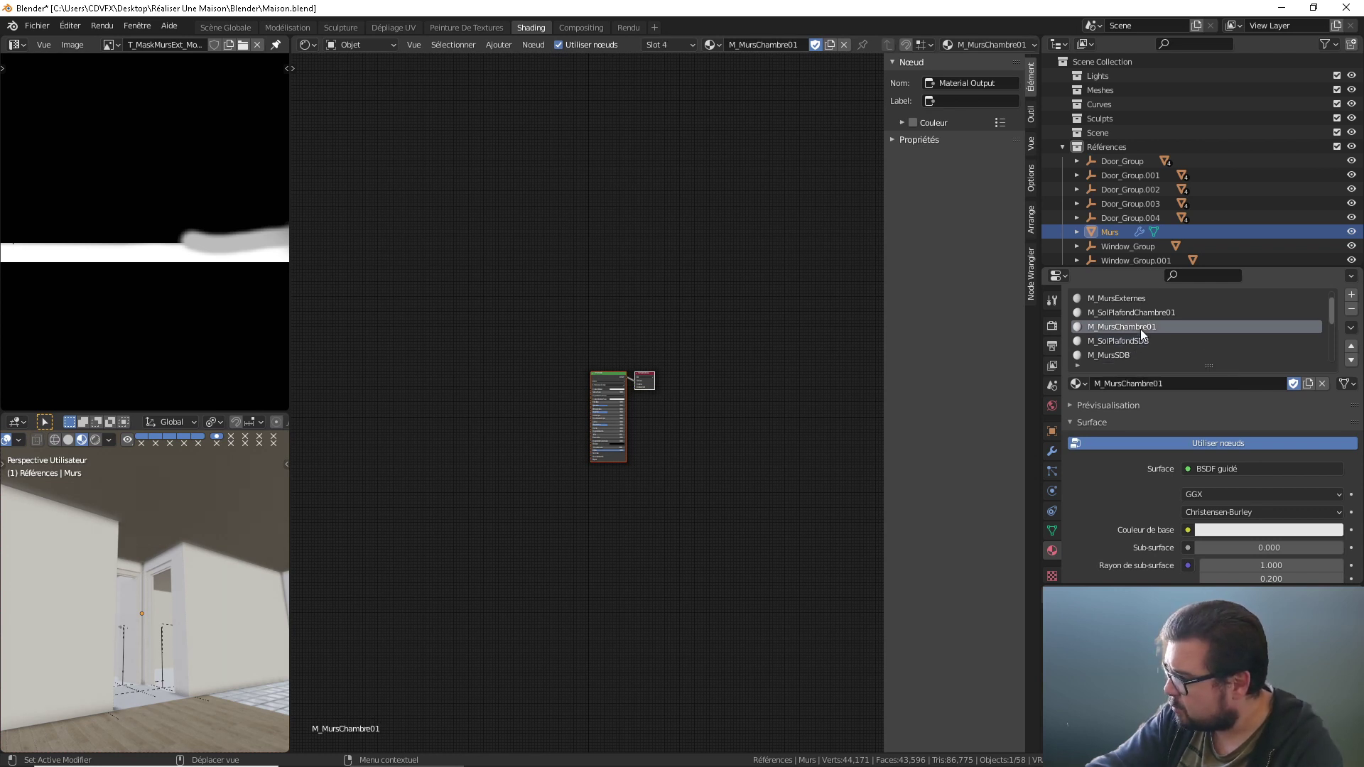
{"action": "left_click_drag", "start_coordinate": [740, 338], "coordinate": [620, 486]}
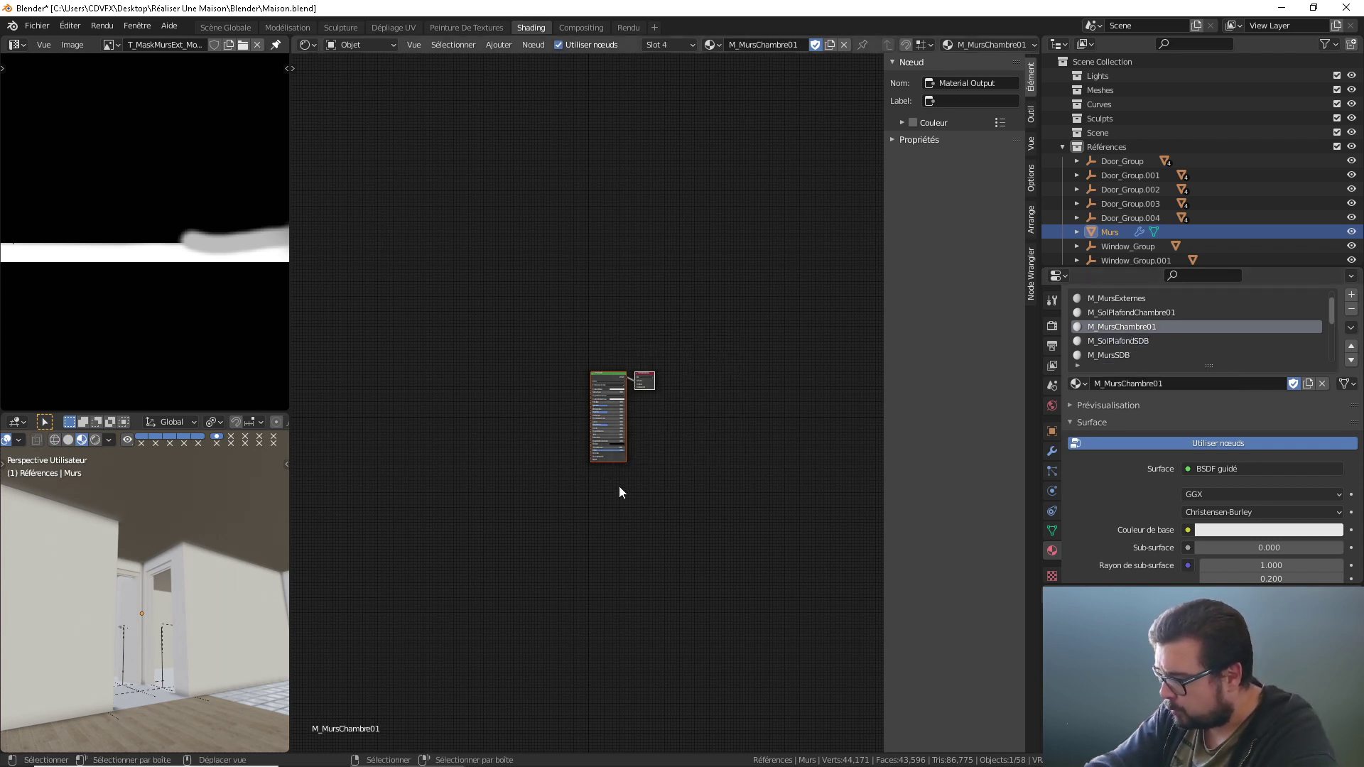
{"action": "key", "text": "x"}
{"action": "key", "text": "ctrl+v"}
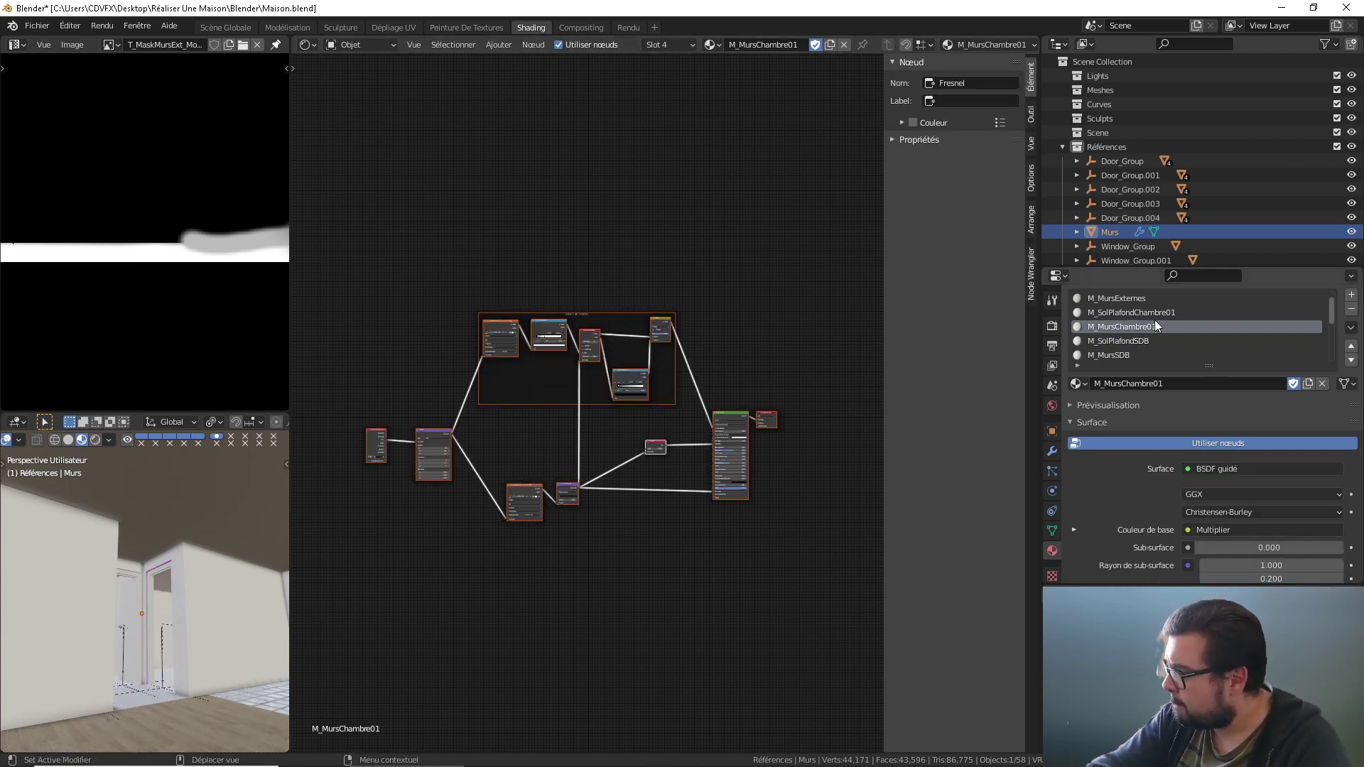
Step: Replace the default nodes of M_SolPlafondChambre01 with the copied wall node tree
{"action": "left_click", "coordinate": [1137, 313]}
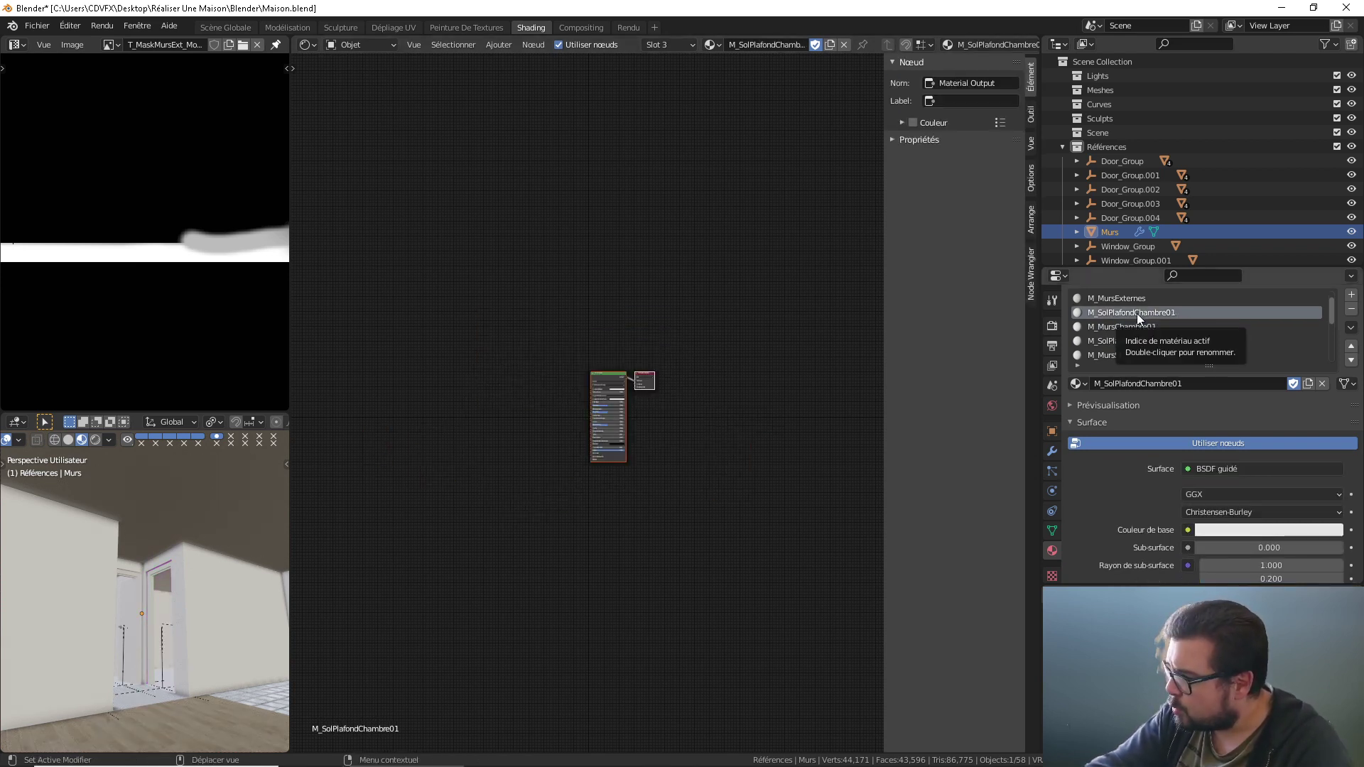
{"action": "left_click_drag", "start_coordinate": [734, 327], "coordinate": [564, 480]}
{"action": "key", "text": "x"}
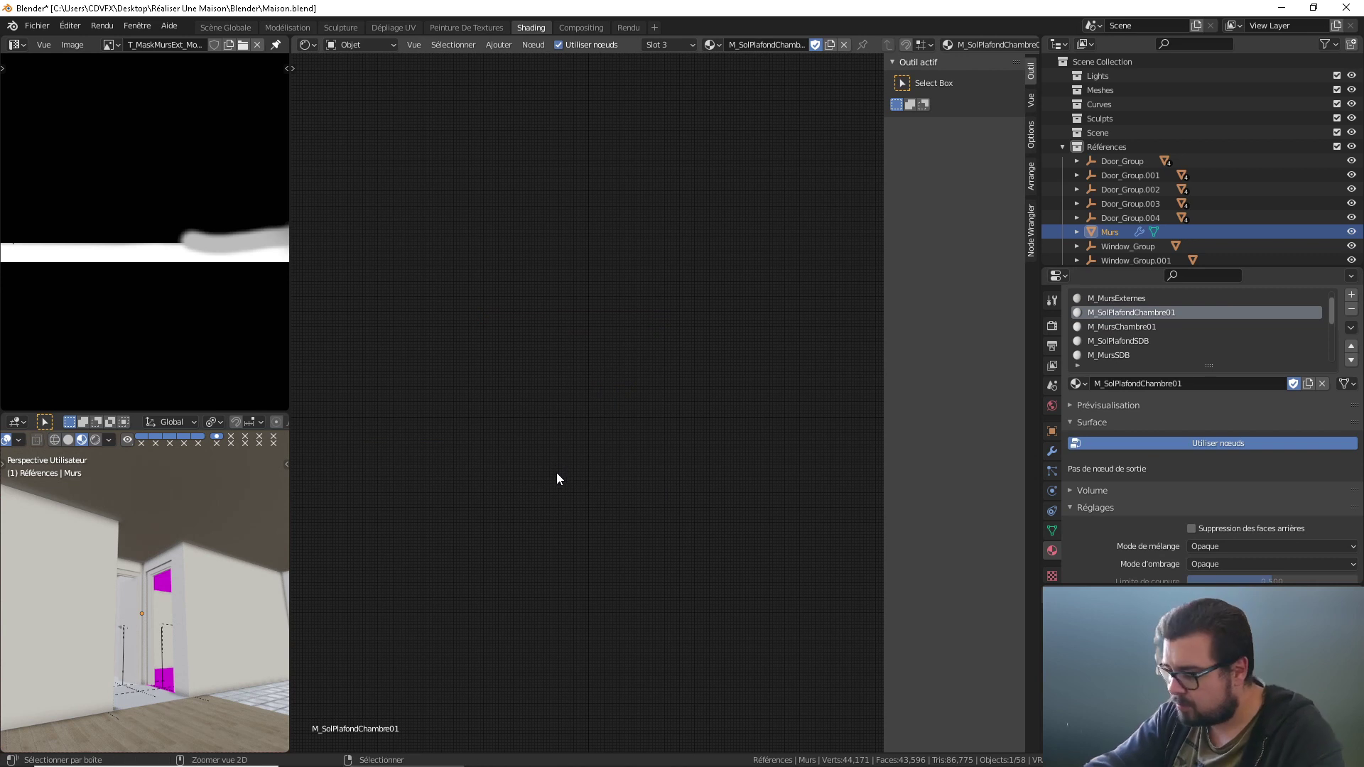
{"action": "key", "text": "ctrl+v"}
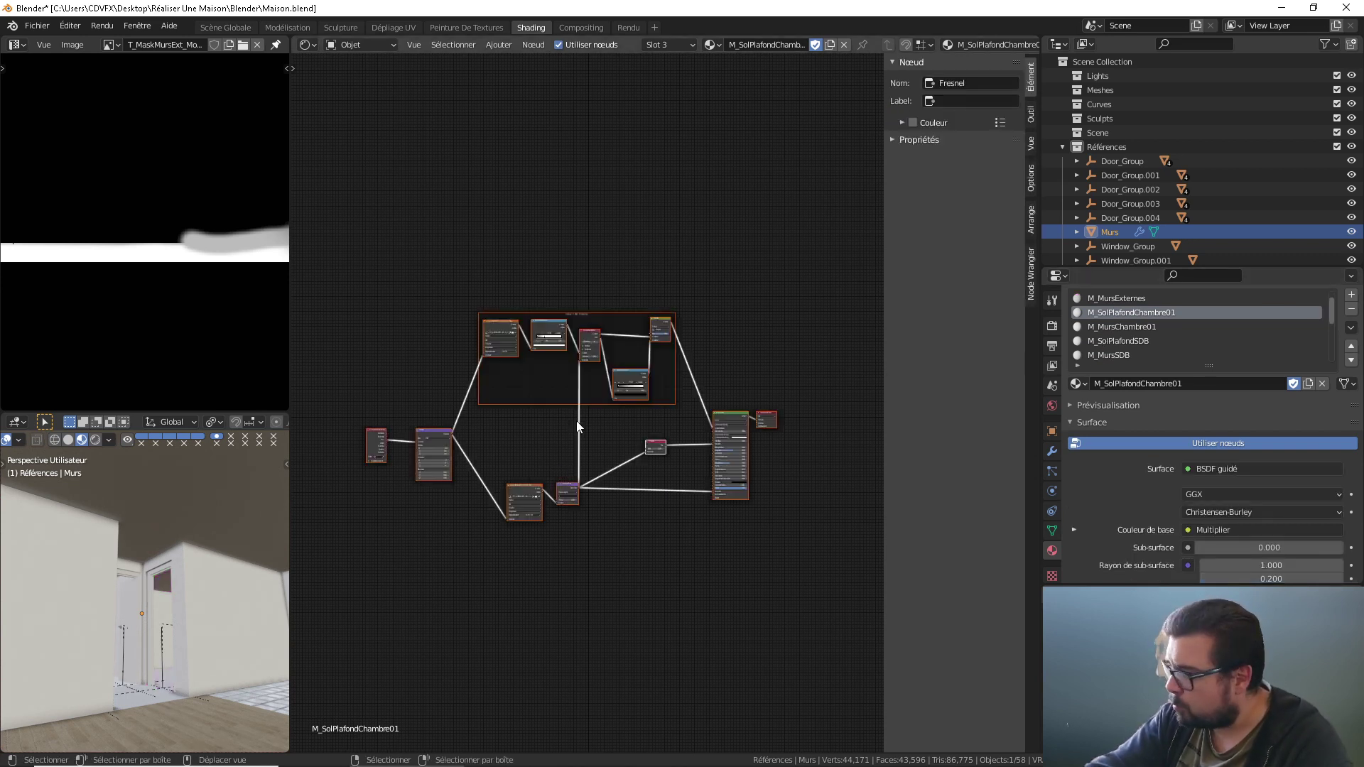
Step: Inspect the textured walls, doorways and floor around the corridor and neighbouring rooms in the 3D view
{"action": "middle_click_drag", "start_coordinate": [237, 526], "coordinate": [223, 579]}
{"action": "scroll", "coordinate": [223, 579], "scroll_direction": "up", "scroll_amount": 8}
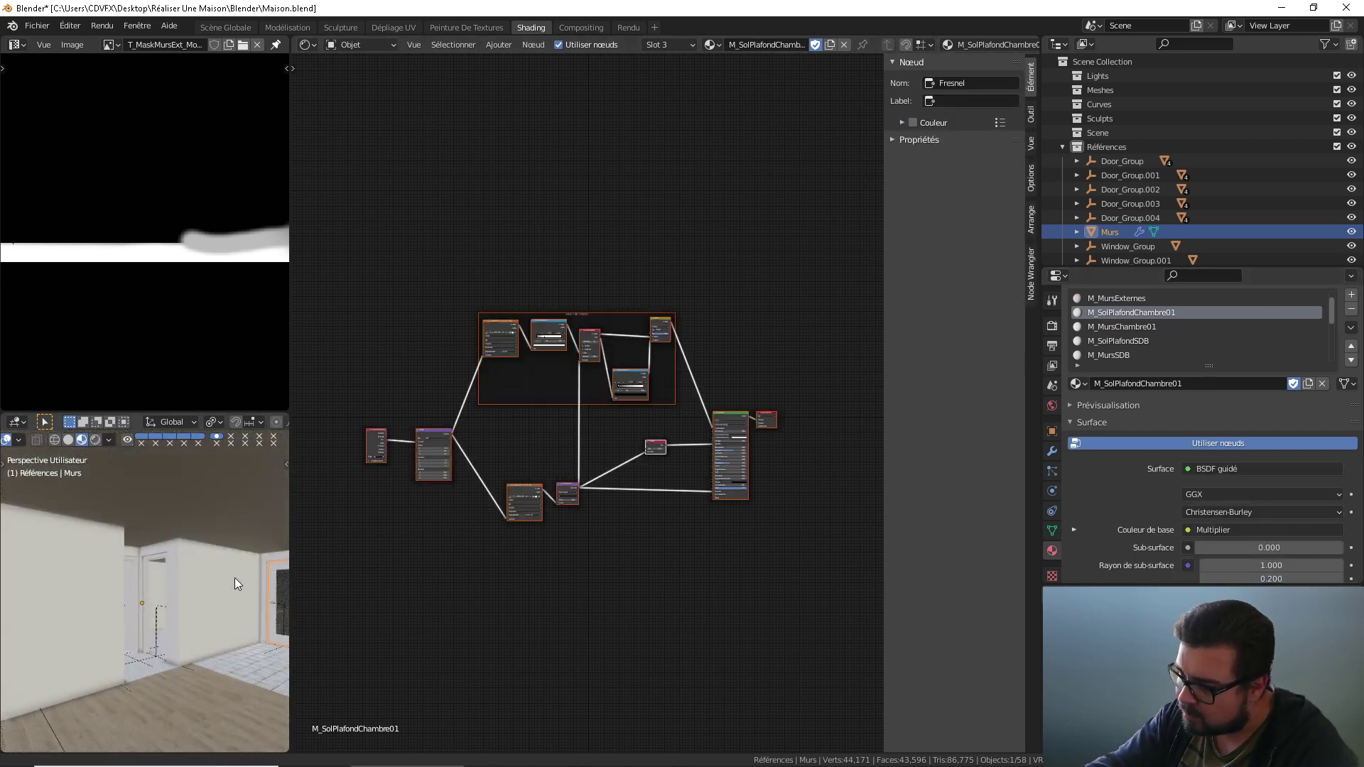
{"action": "middle_click_drag", "start_coordinate": [153, 606], "coordinate": [139, 574]}
{"action": "middle_click_drag", "start_coordinate": [231, 634], "coordinate": [118, 602]}
{"action": "scroll", "coordinate": [572, 491], "scroll_direction": "down", "scroll_amount": 1}
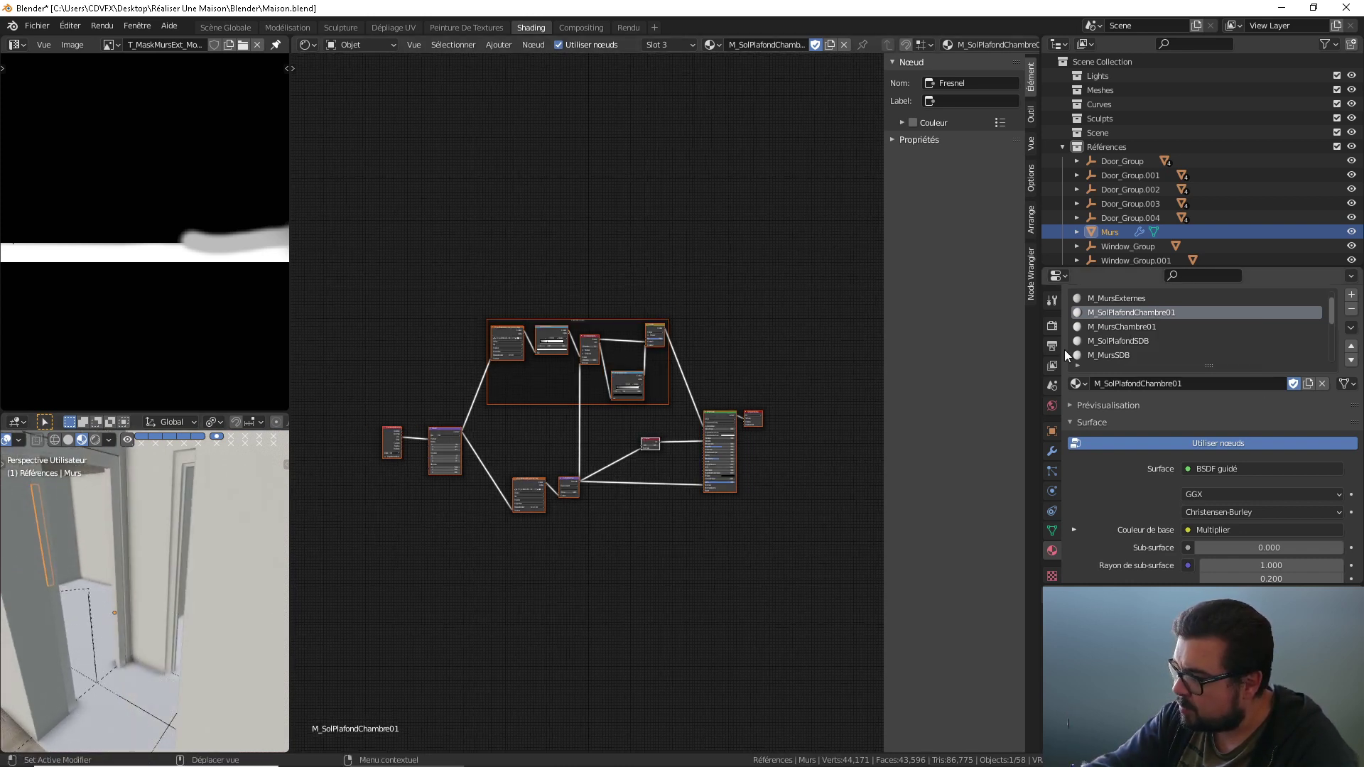
{"action": "middle_click_drag", "start_coordinate": [80, 597], "coordinate": [346, 604]}
{"action": "middle_click_drag", "start_coordinate": [125, 576], "coordinate": [96, 592]}
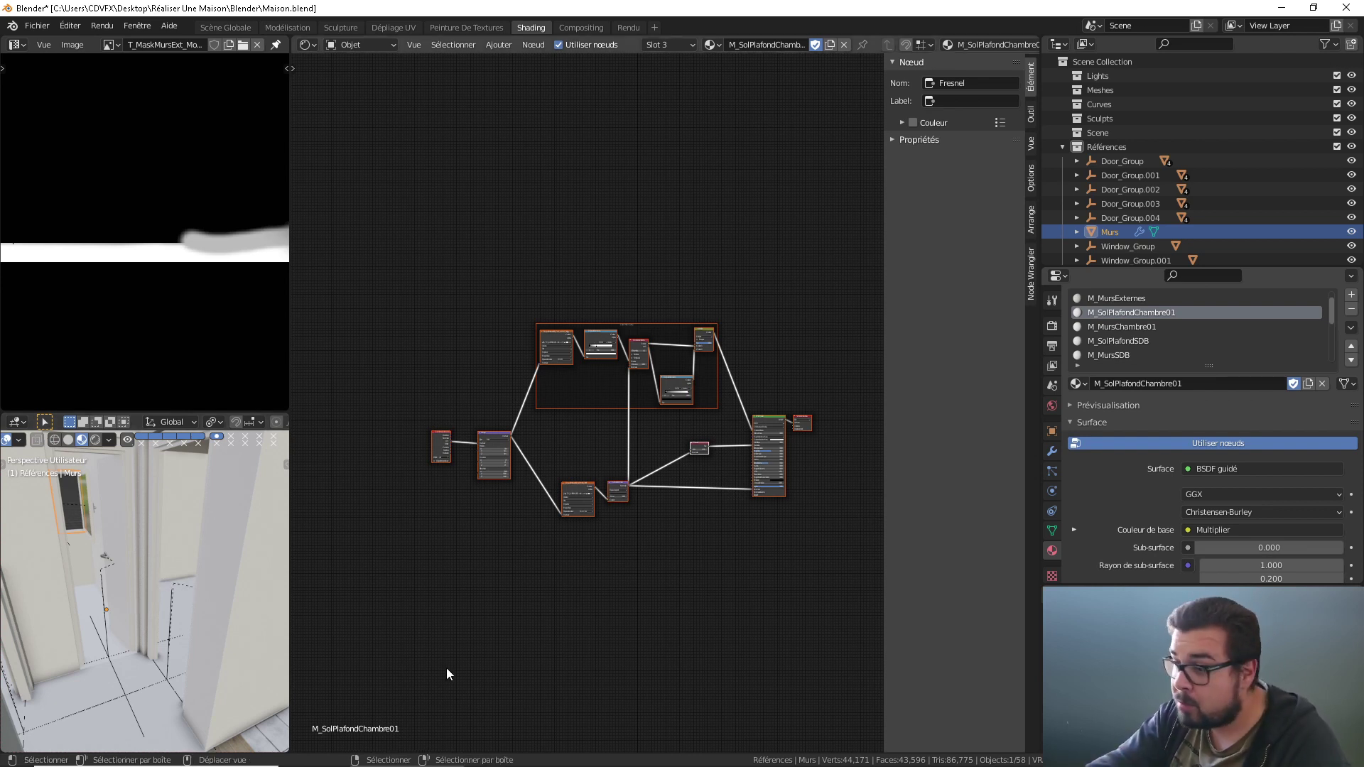
{"action": "middle_click_drag", "start_coordinate": [170, 622], "coordinate": [55, 551]}
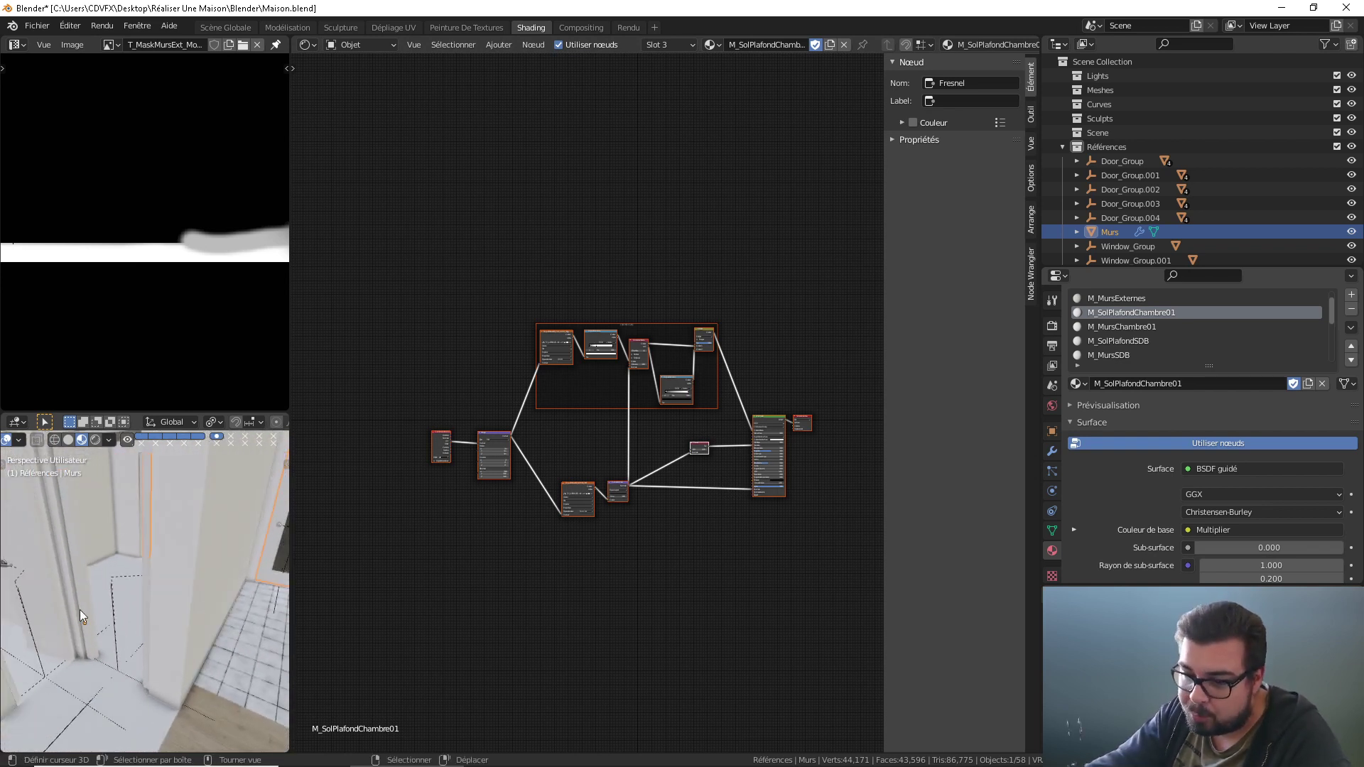
{"action": "middle_click_drag", "start_coordinate": [173, 690], "coordinate": [130, 638]}
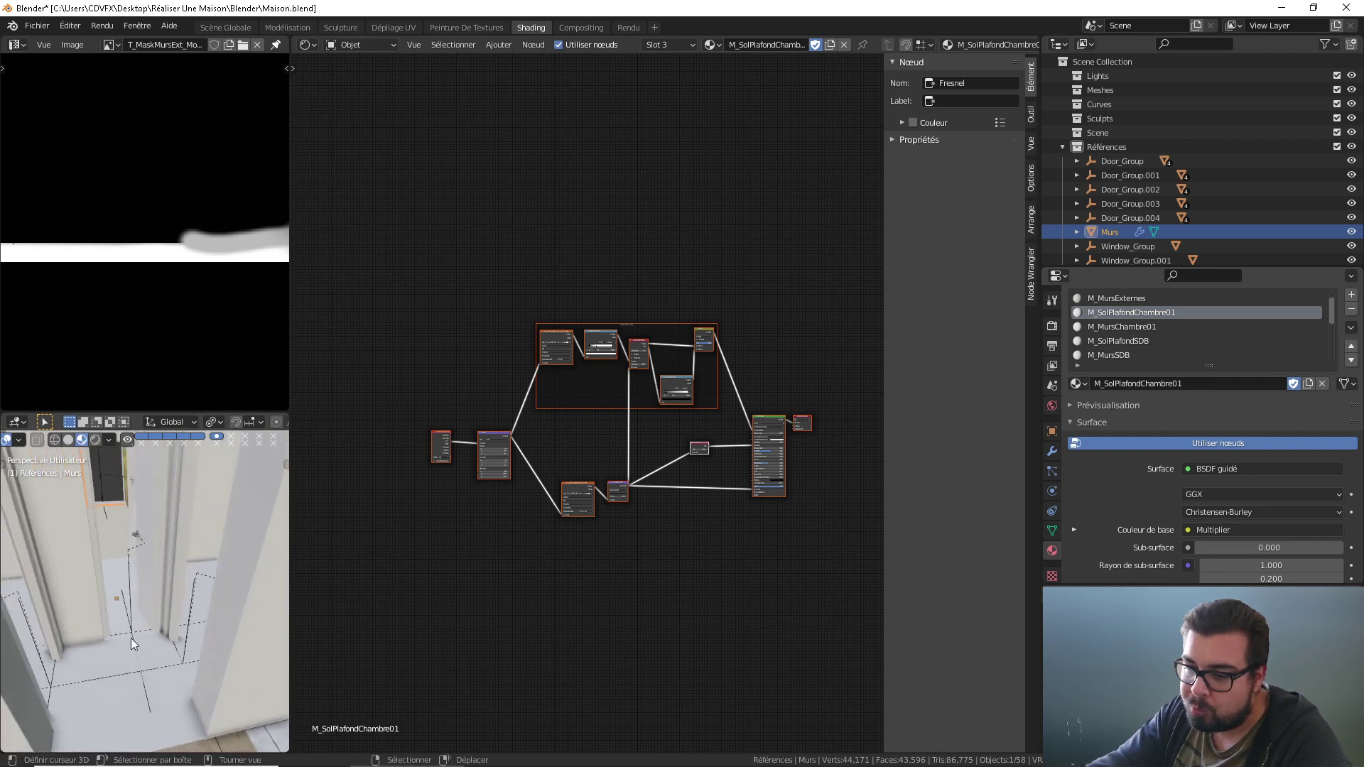